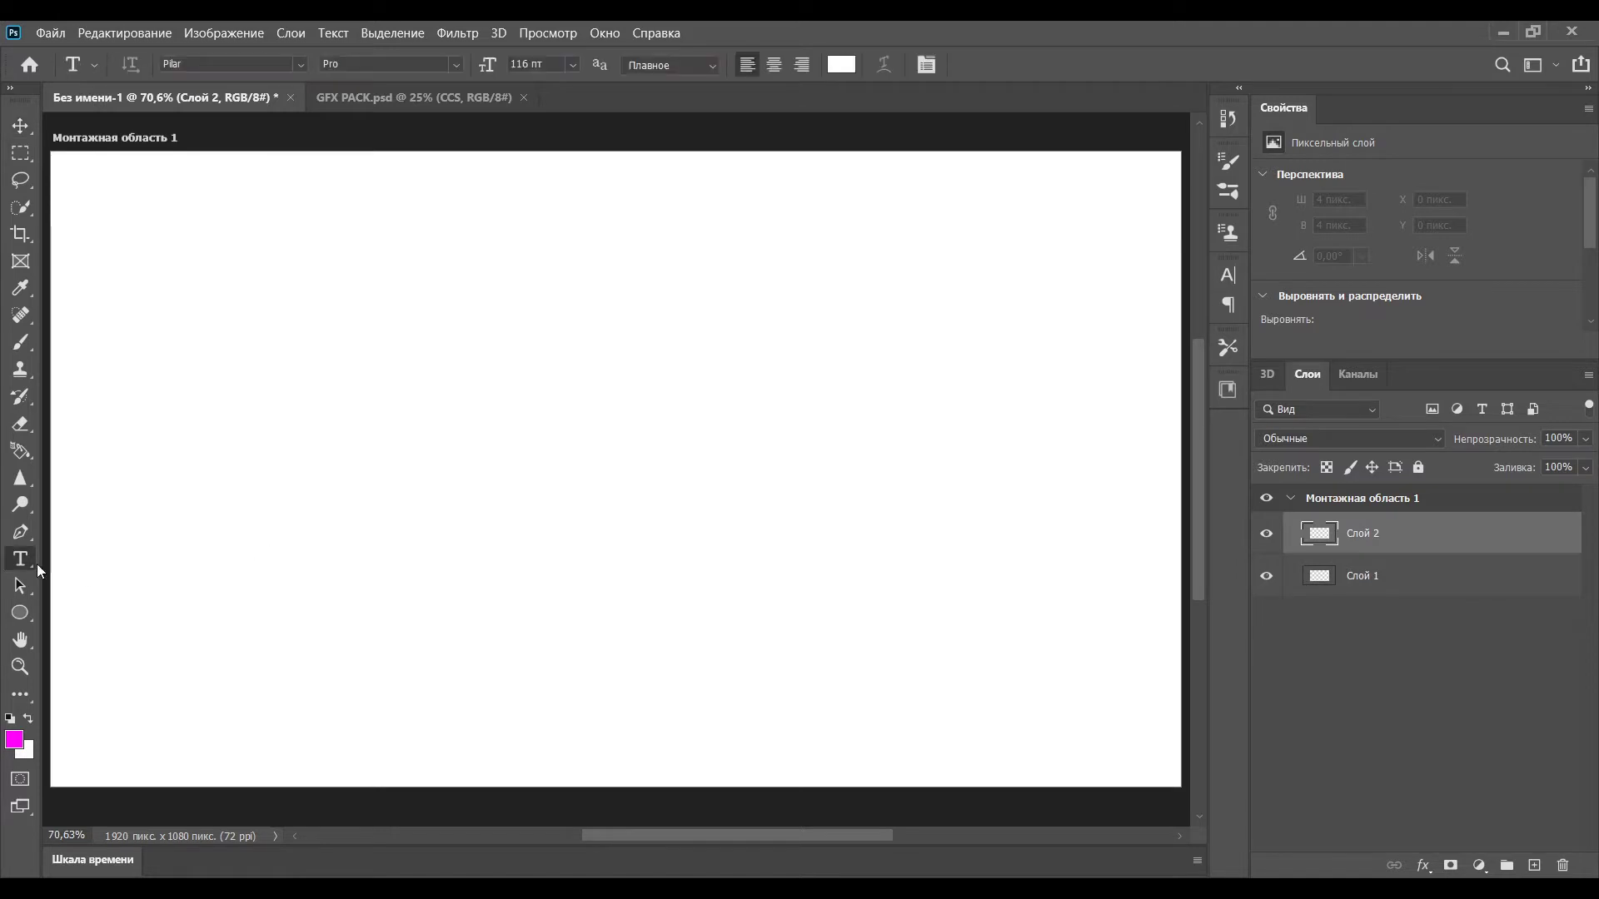
# Start a text line in the upper part of the artboard and set its colour to bright blue.
pyautogui.click(473, 292)
pyautogui.press('BackSpace')
pyautogui.click(847, 64)
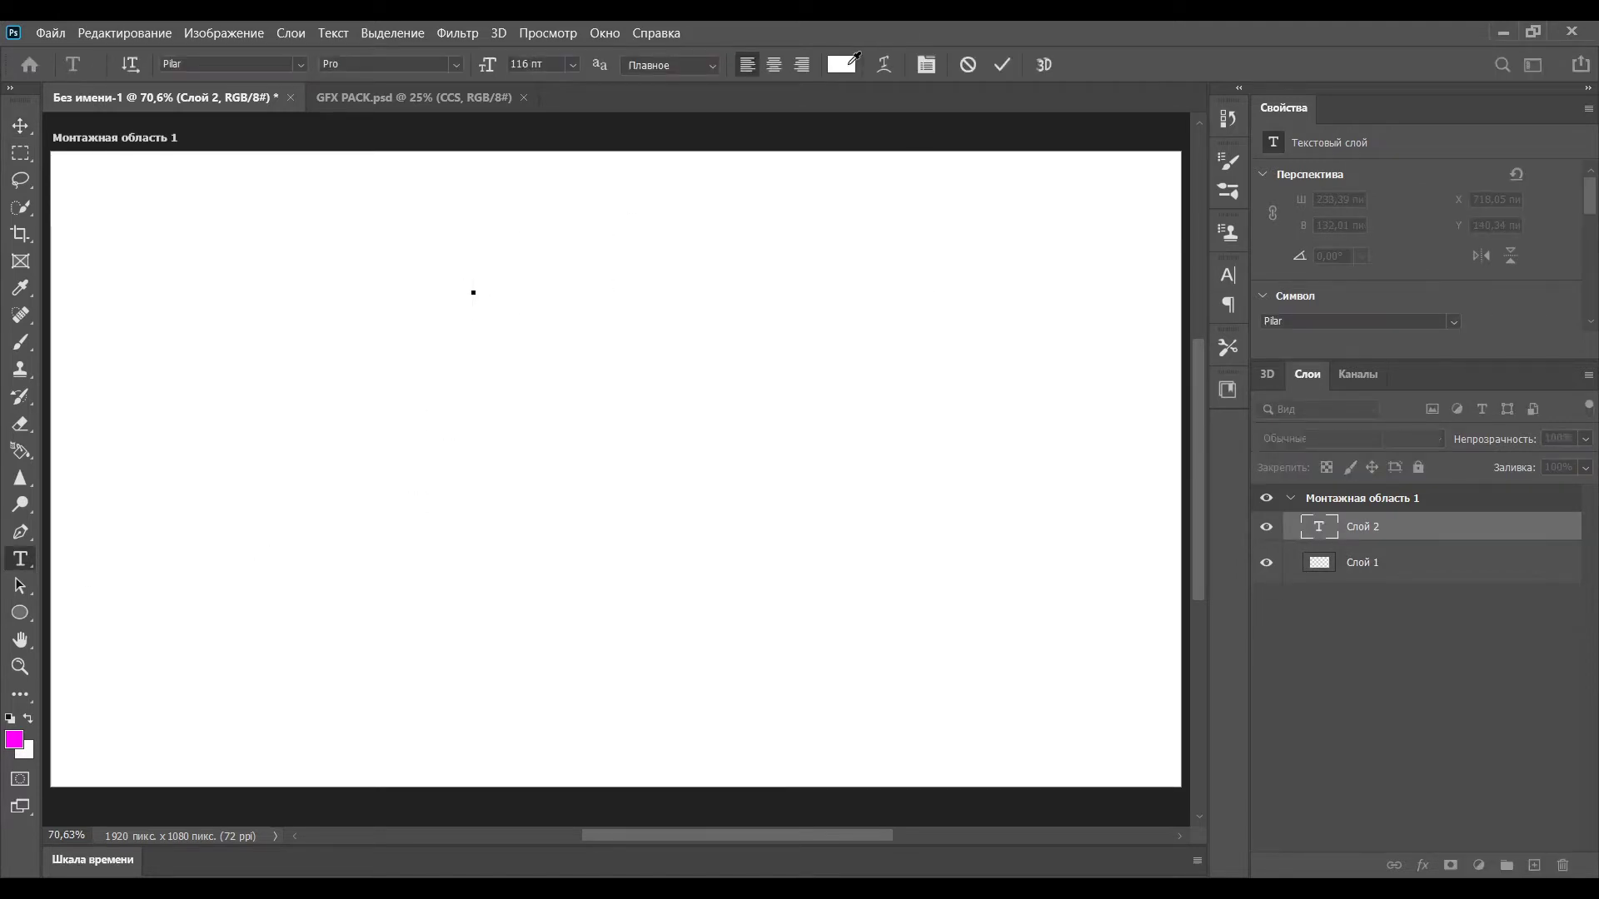
pyautogui.click(931, 488)
pyautogui.write('как я')
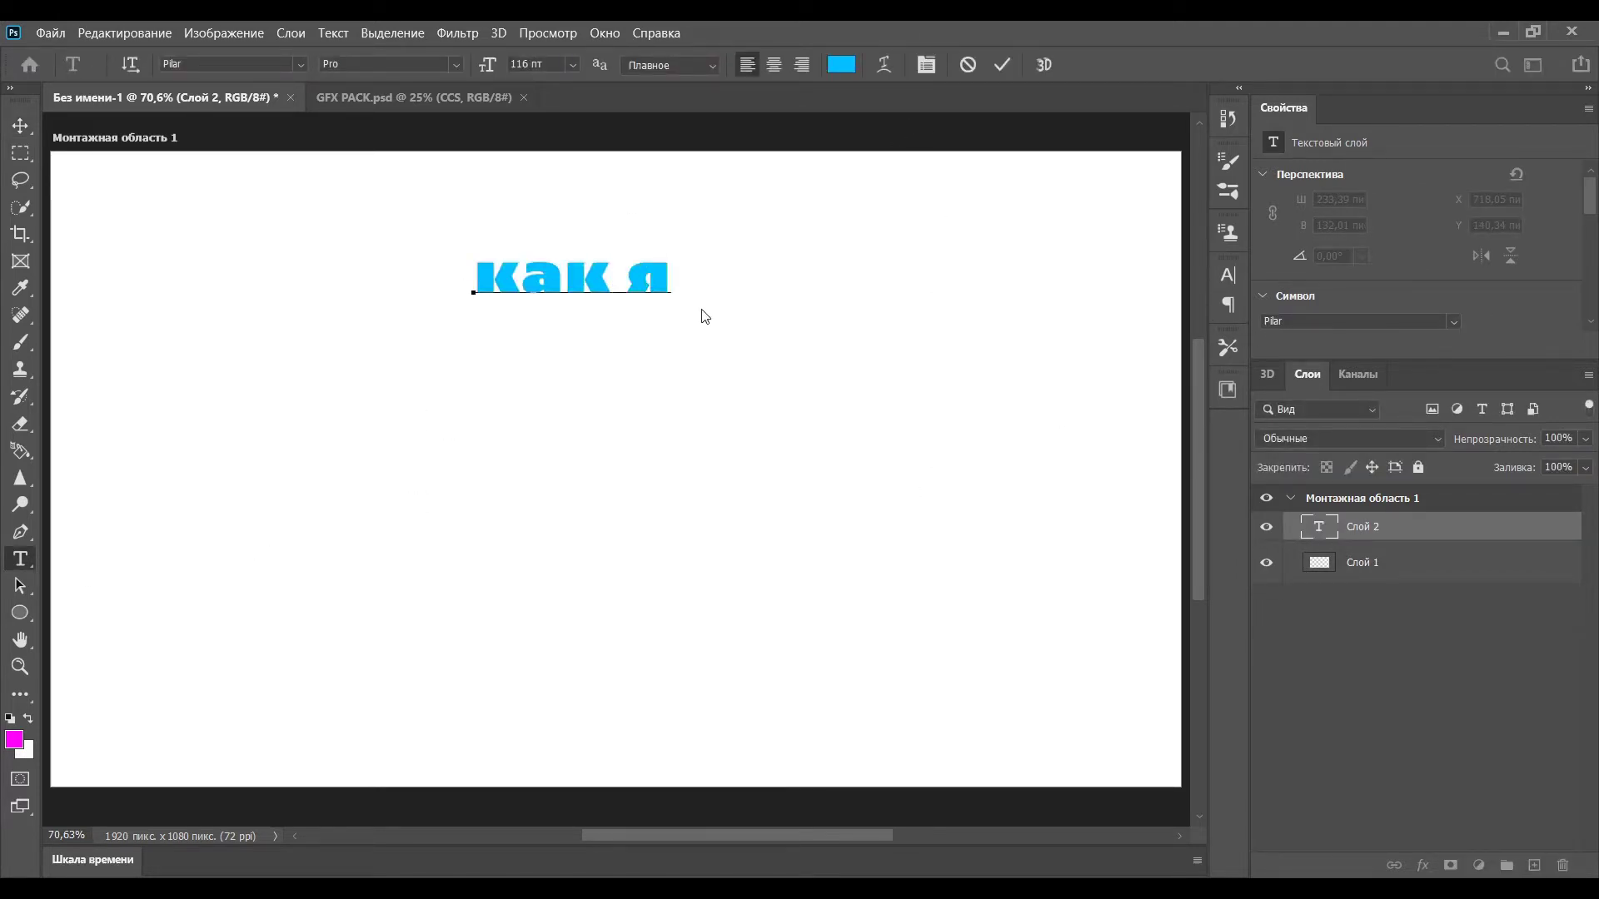
# Replace the trial words with "Вот что у меня получилось".
pyautogui.press('BackSpace')
pyautogui.press('BackSpace')
pyautogui.press('BackSpace')
pyautogui.press('BackSpace')
pyautogui.press('BackSpace')
pyautogui.write('Вот ')
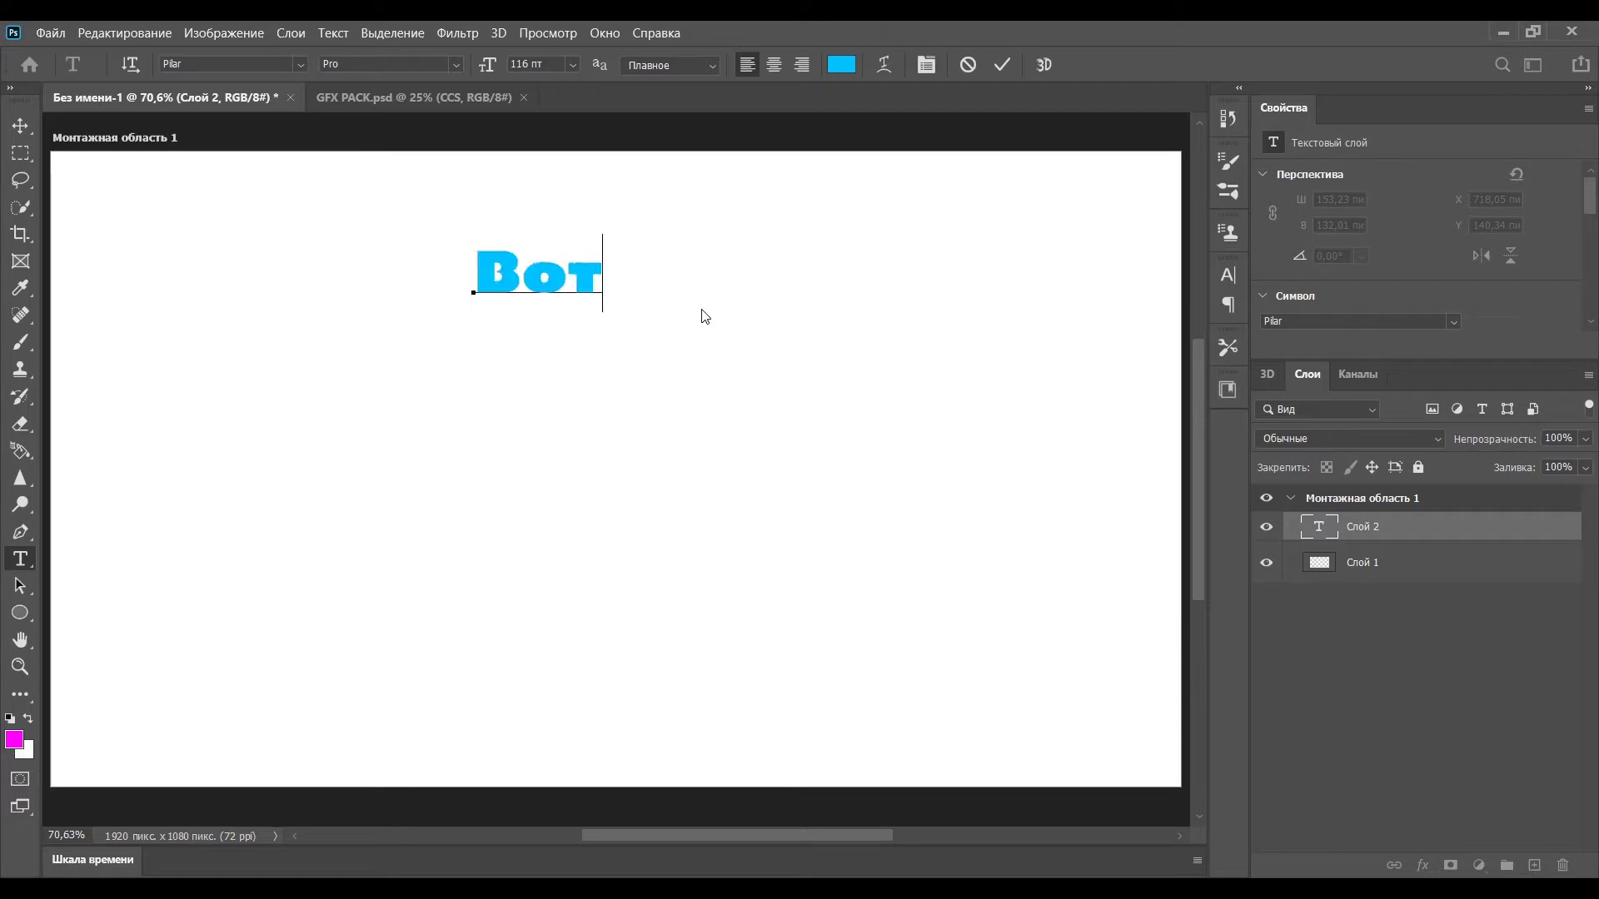
pyautogui.write('что у меня полу')
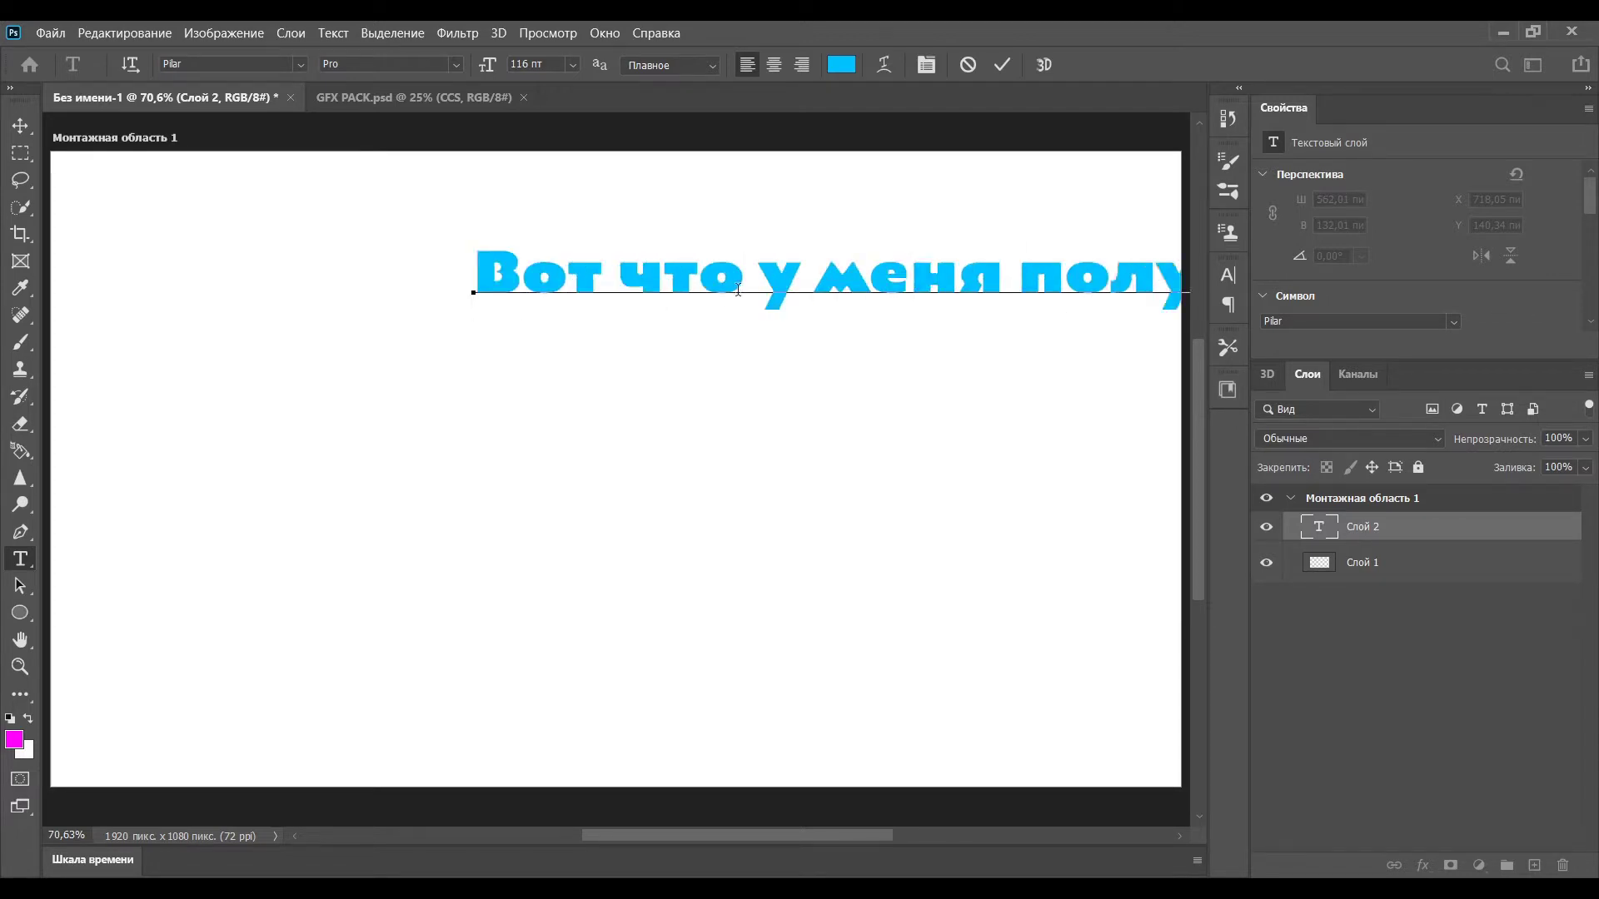
# Move the text to the artboard's upper-left area, break the line before "получилось" and add a third line "в итоге".
pyautogui.moveTo(757, 280); pyautogui.dragTo(405, 273)
pyautogui.click(653, 278)
pyautogui.press('Return')
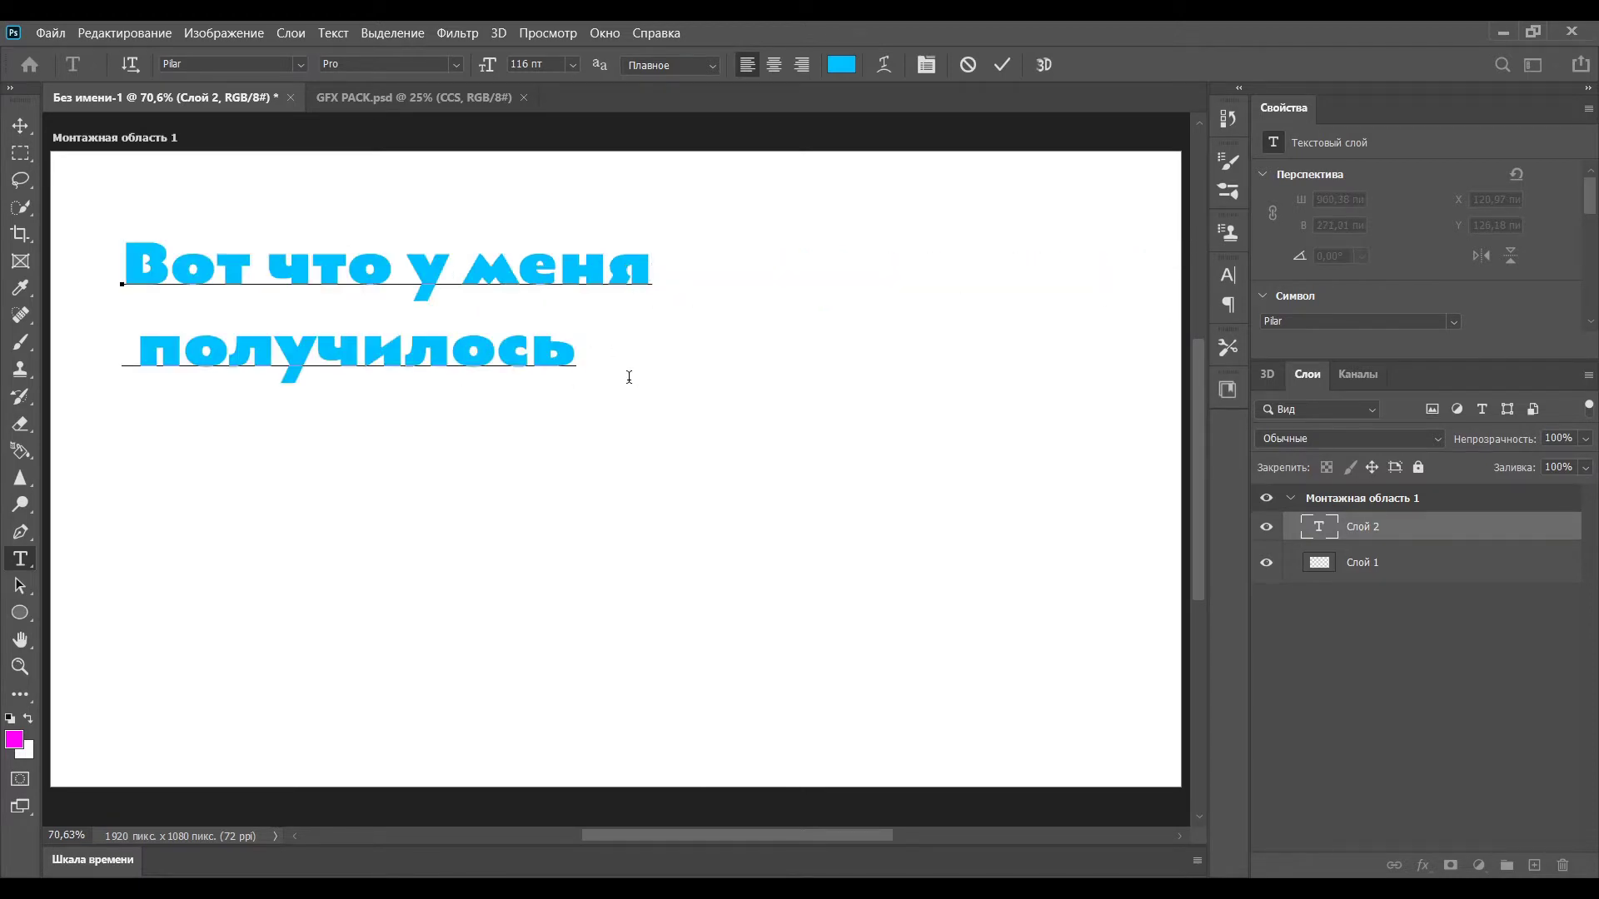
pyautogui.press('Return')
pyautogui.write('в итогк')
pyautogui.press('BackSpace')
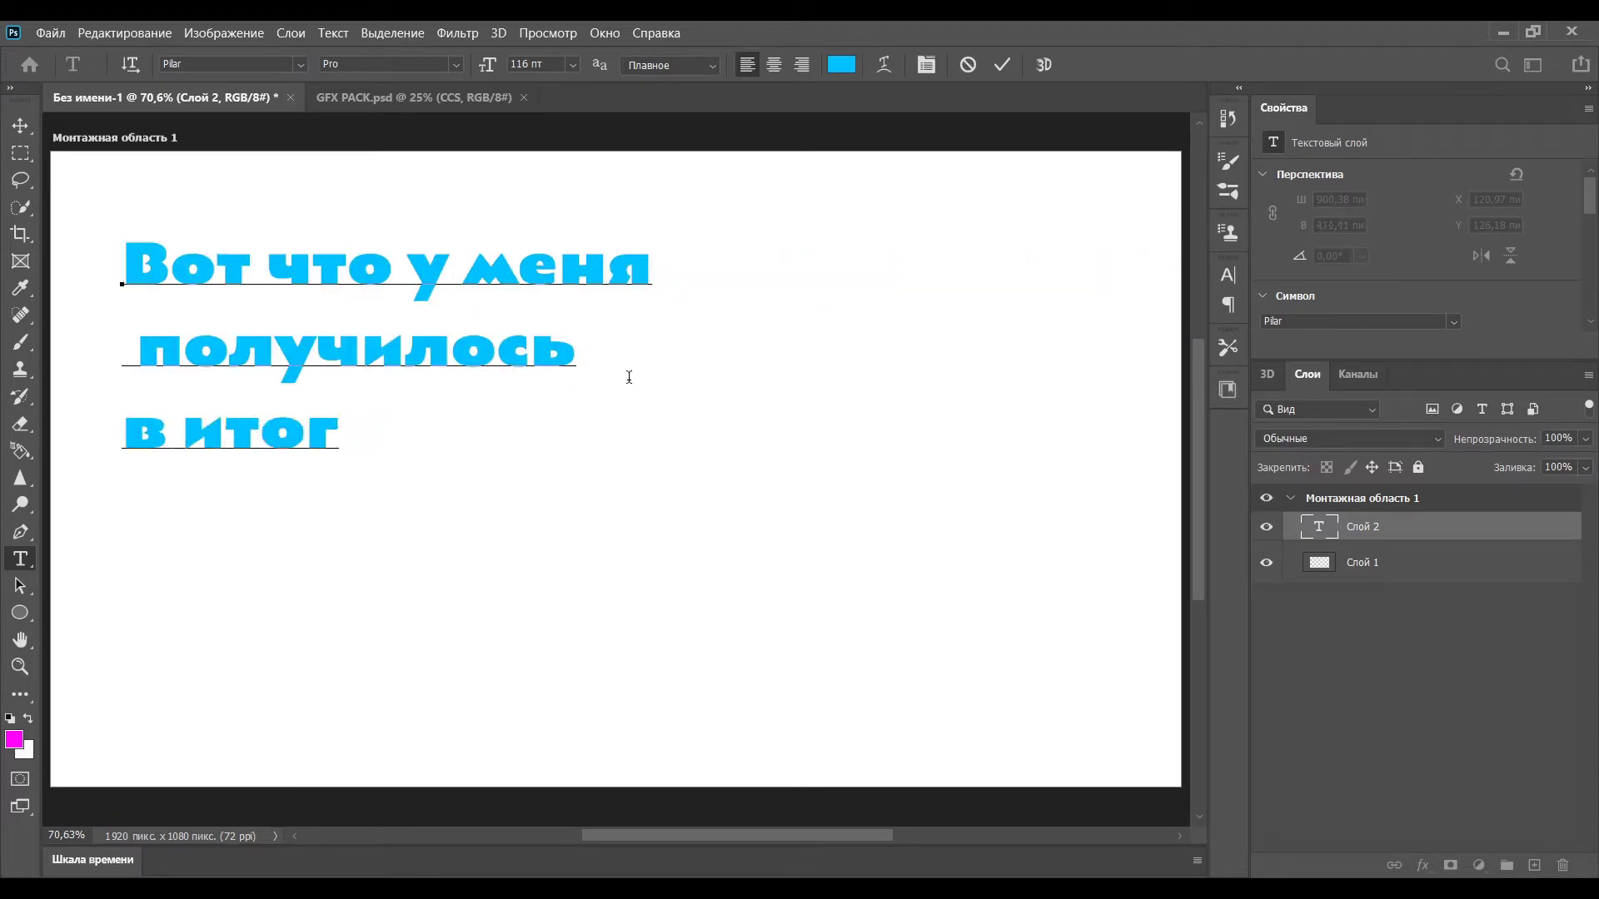
pyautogui.write('е')
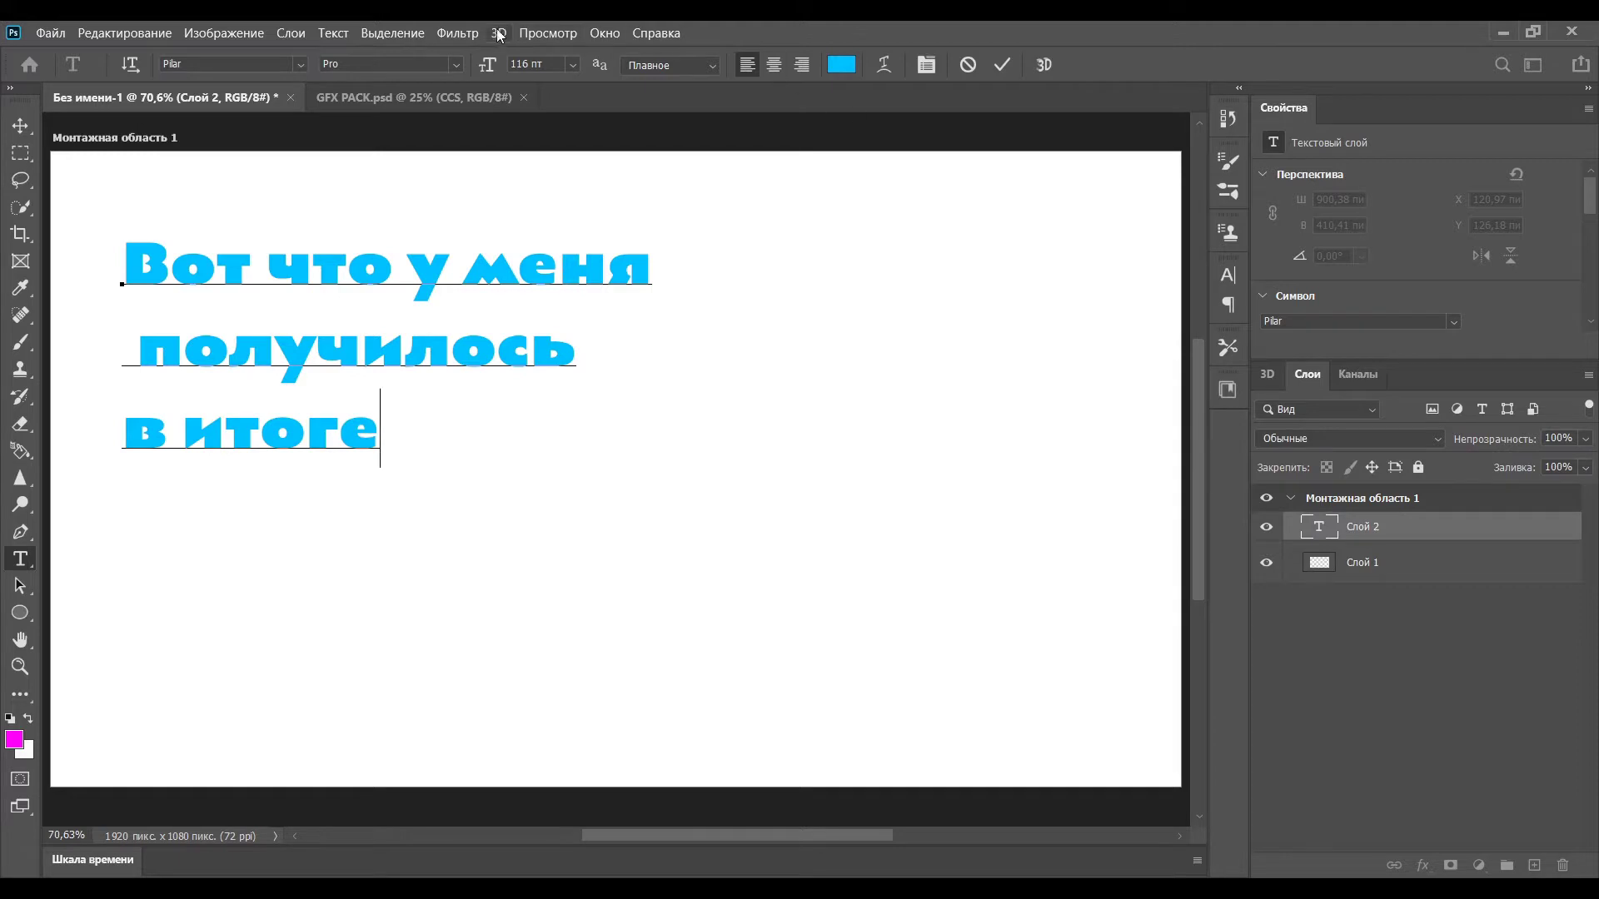
# Shift the text block slightly to the right and undo its conversion to a 3D postcard.
pyautogui.click(20, 126)
pyautogui.moveTo(295, 272); pyautogui.dragTo(386, 273)
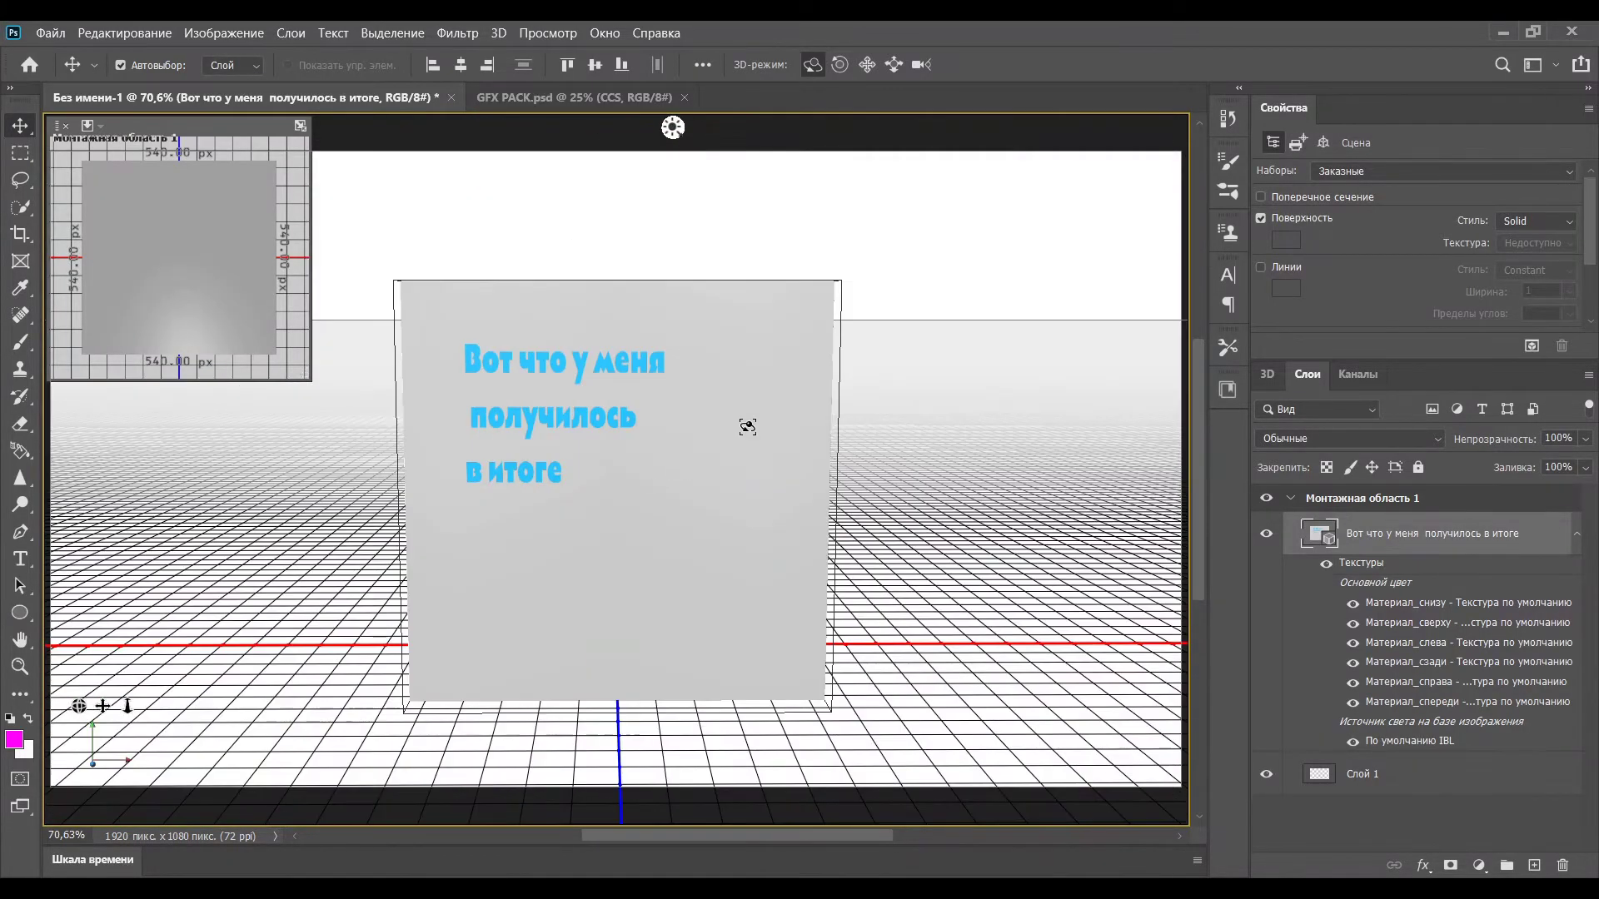
pyautogui.hotkey('ctrl', 'z')
pyautogui.hotkey('shift', 'w')
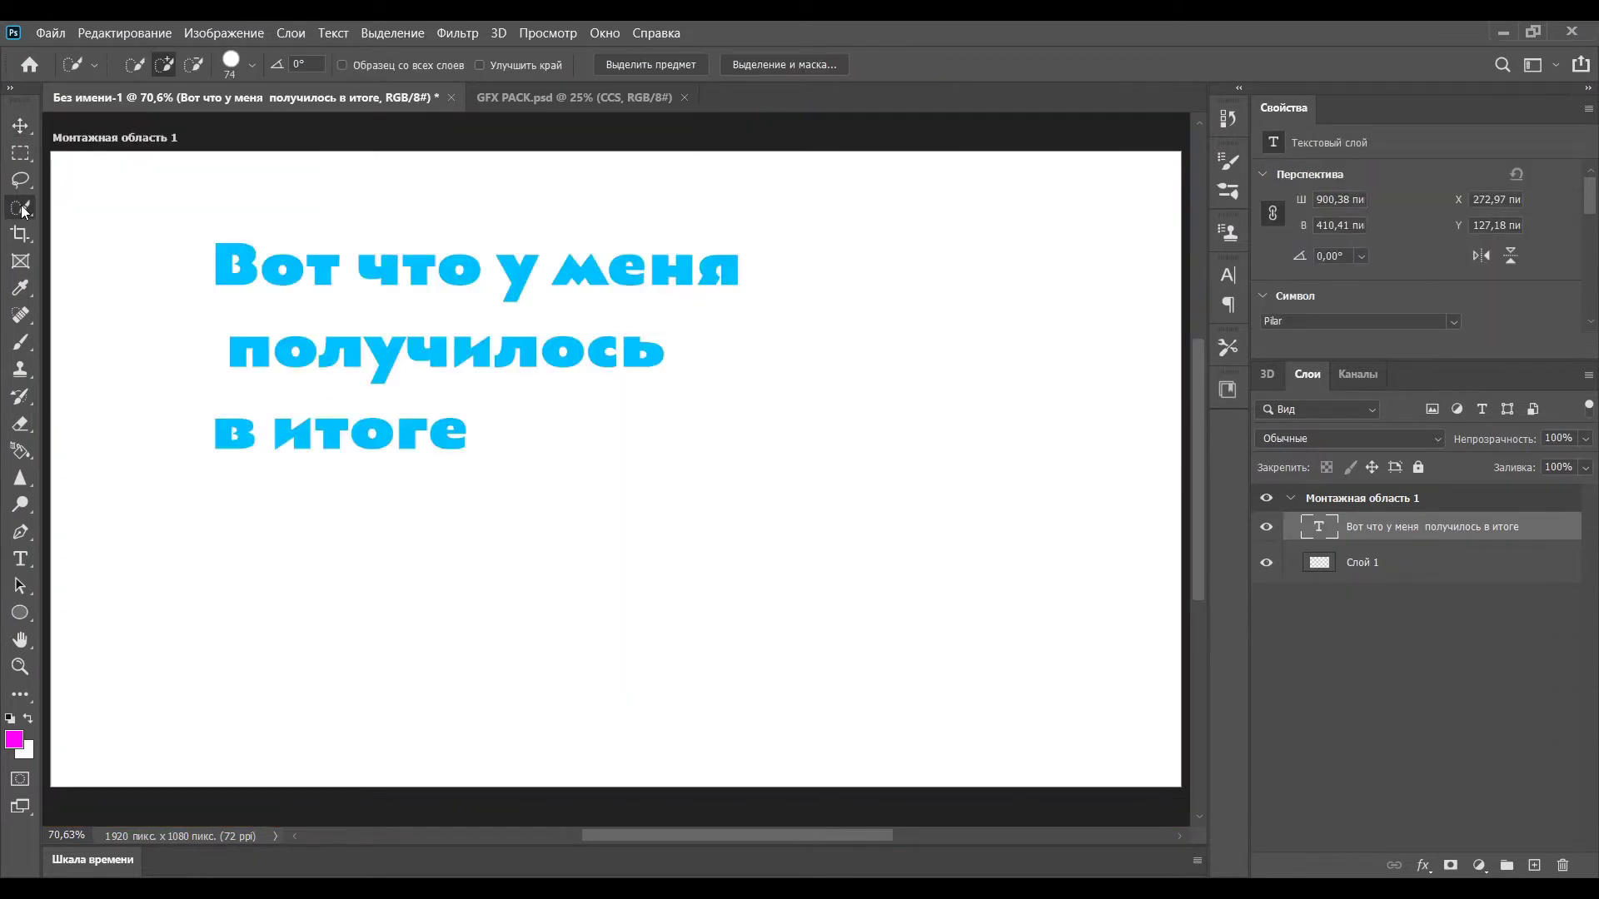
pyautogui.moveTo(161, 186); pyautogui.dragTo(803, 500)
pyautogui.hotkey('ctrl', 'd')
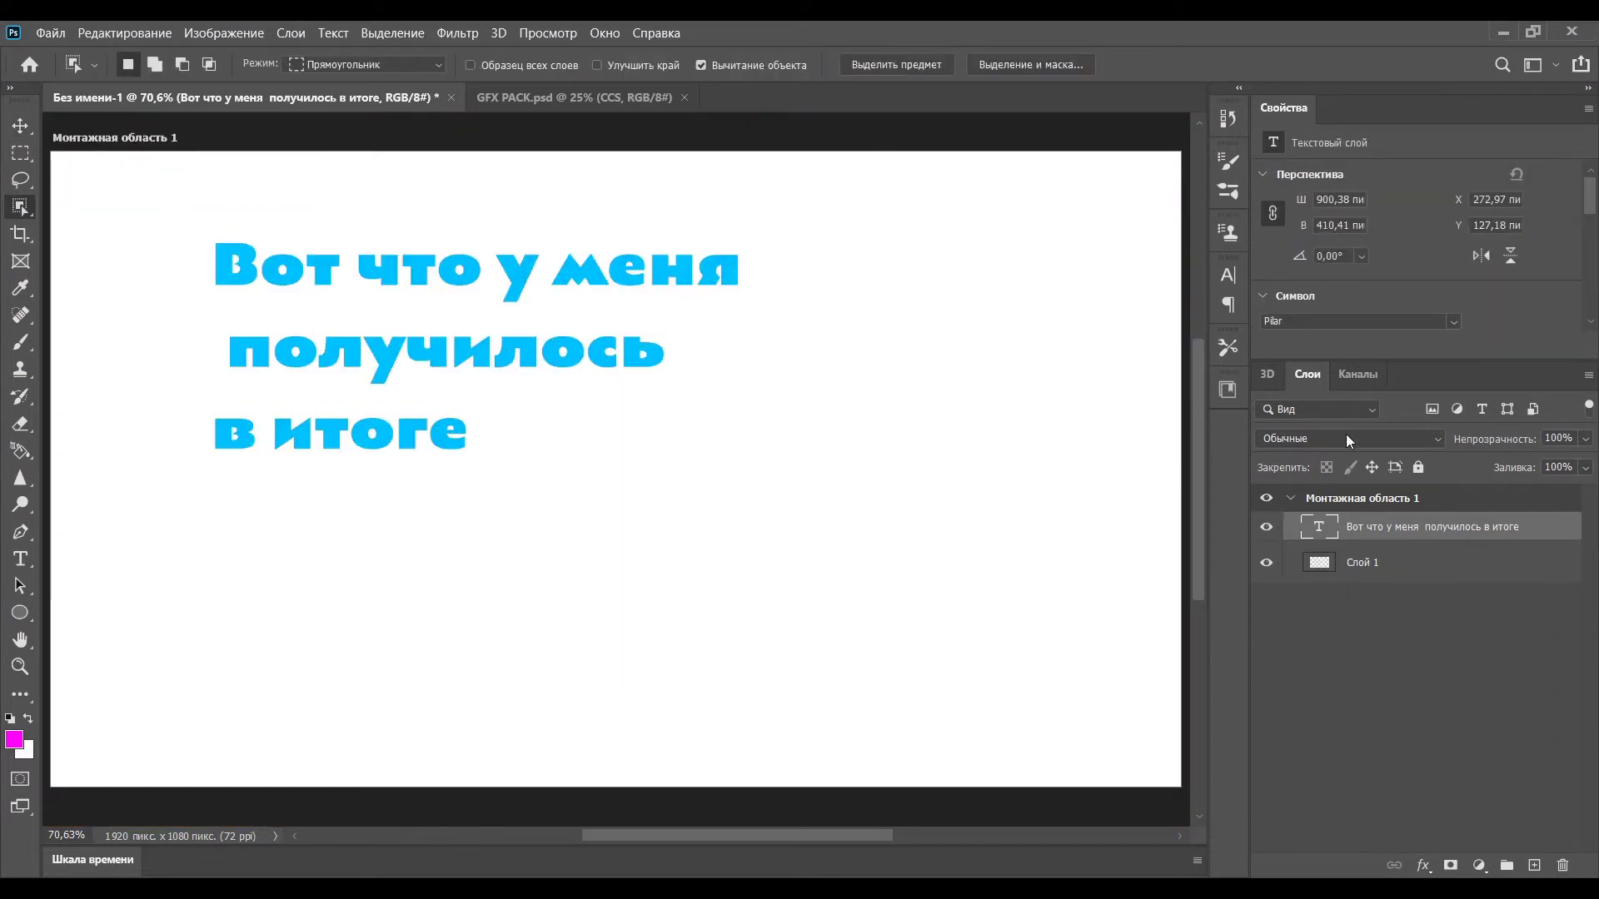
pyautogui.hotkey('ctrl', 'z')
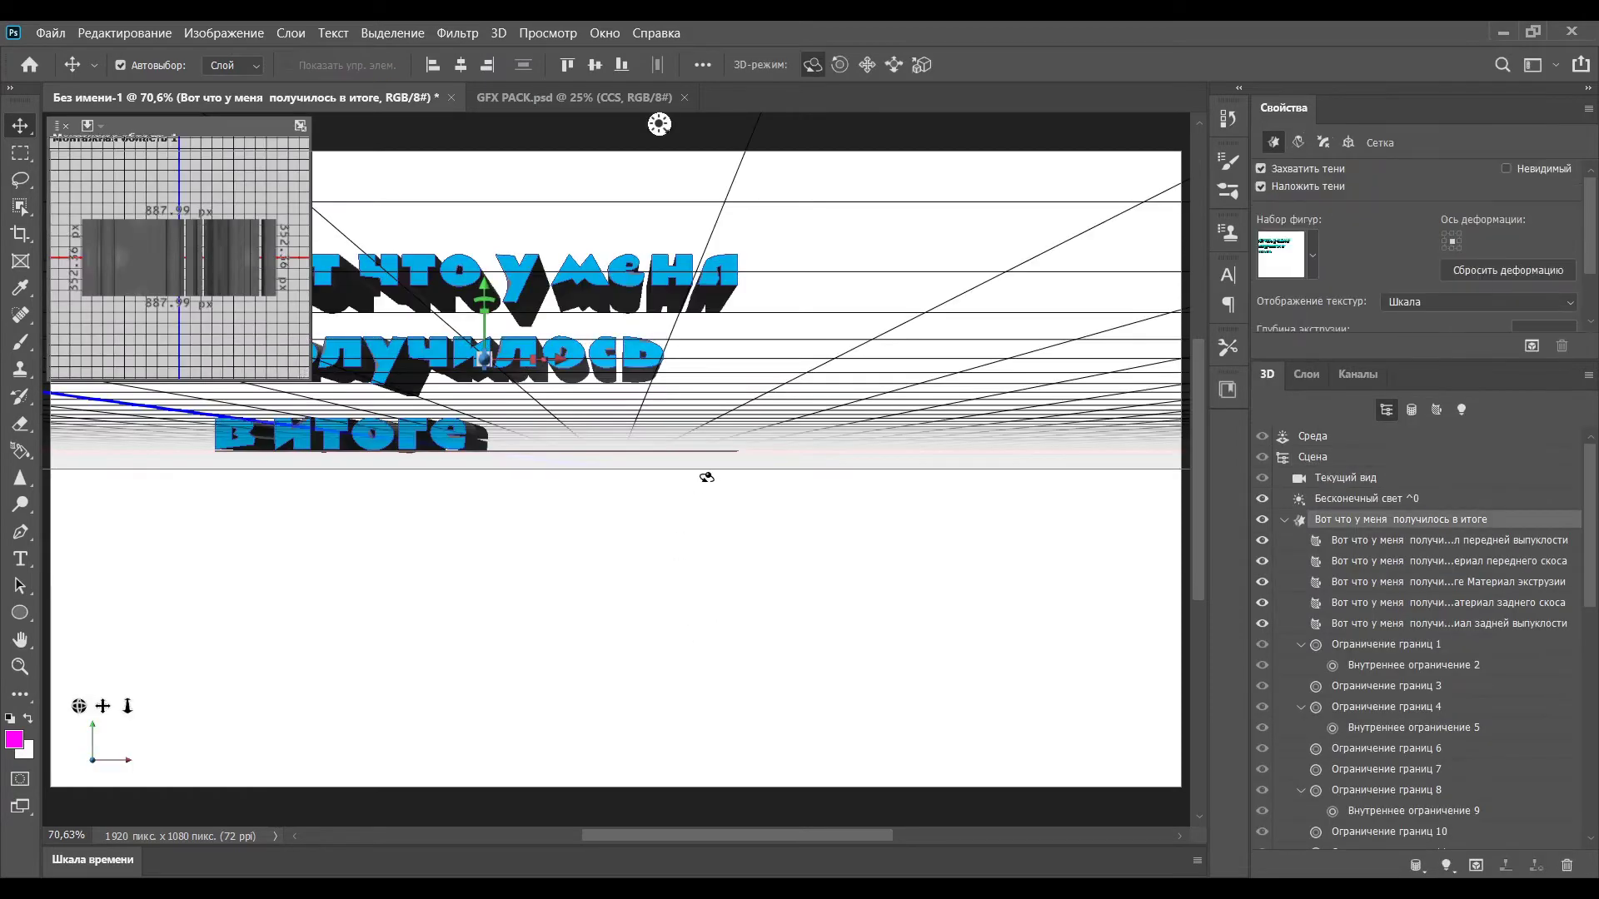
# Set the metallic property of the extruded text's front inflation material to 6%.
pyautogui.moveTo(564, 501); pyautogui.dragTo(542, 180)
pyautogui.click(1379, 541)
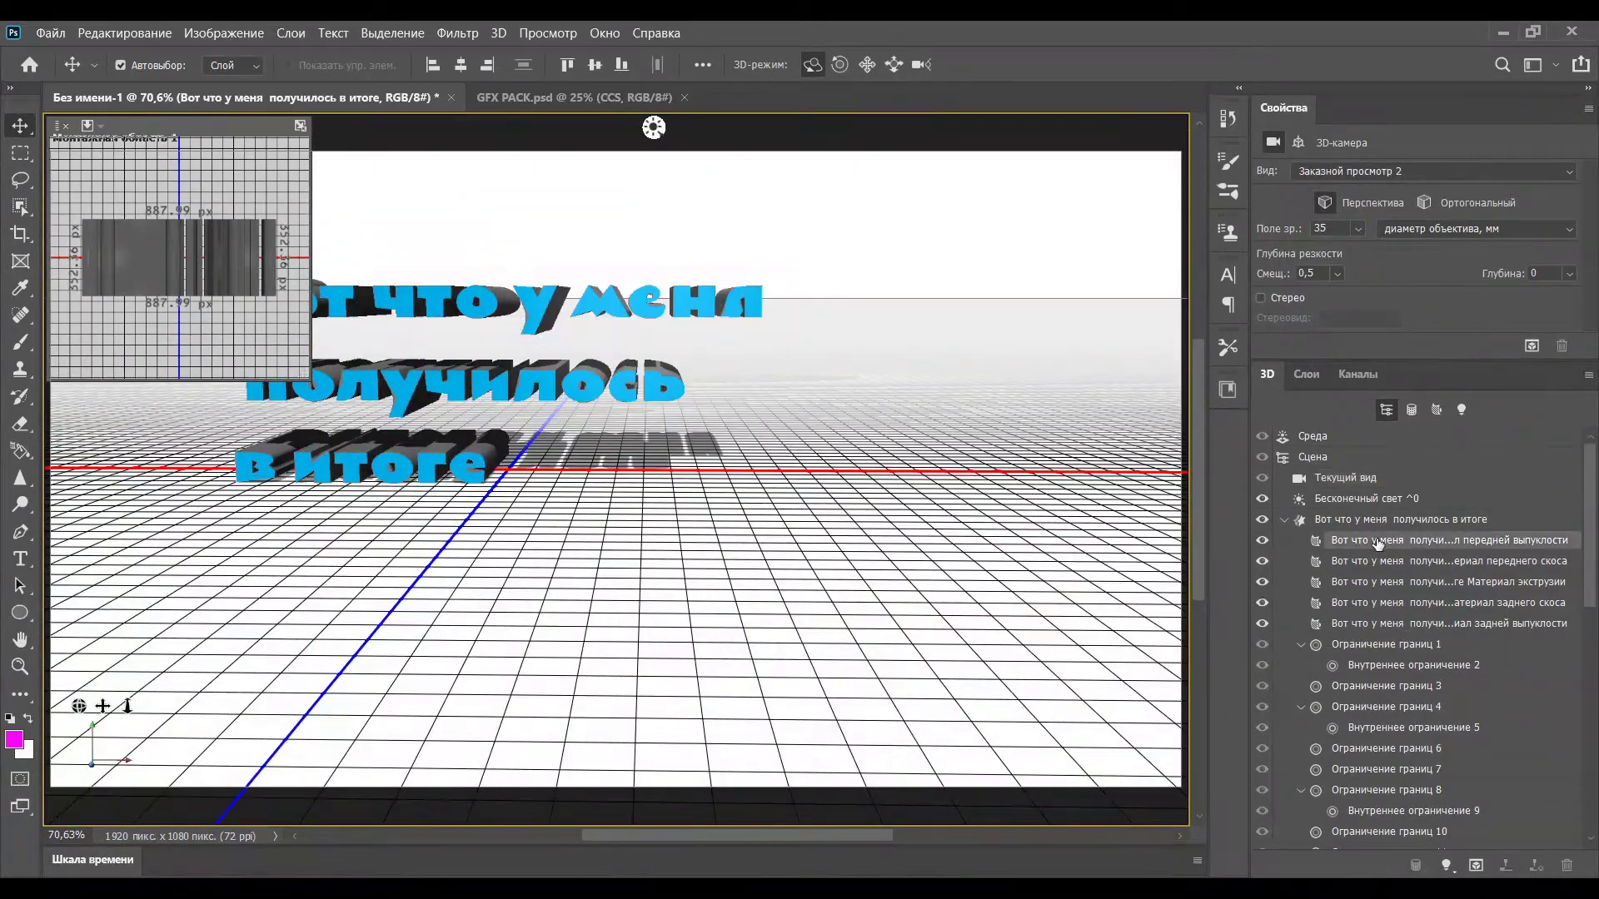
pyautogui.moveTo(1288, 302); pyautogui.dragTo(1279, 301)
pyautogui.moveTo(1590, 489); pyautogui.dragTo(1592, 444)
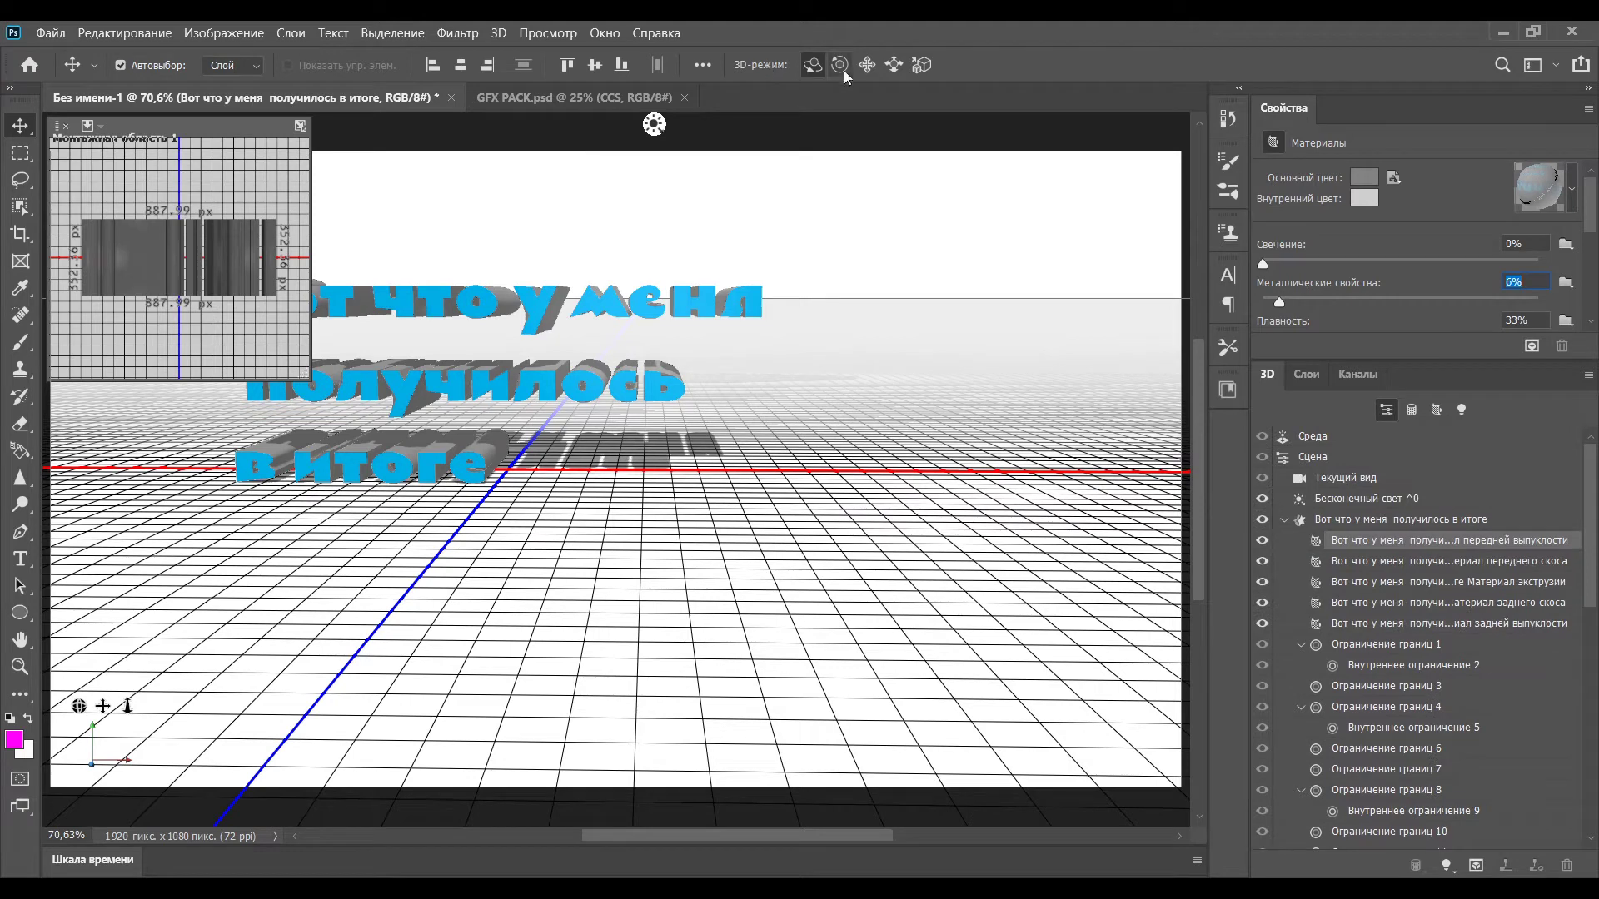
# Look through the components of the 3D scene and inspect the environment and current view settings.
pyautogui.scroll(-2, 1419, 608)
pyautogui.scroll(-6, 1418, 608)
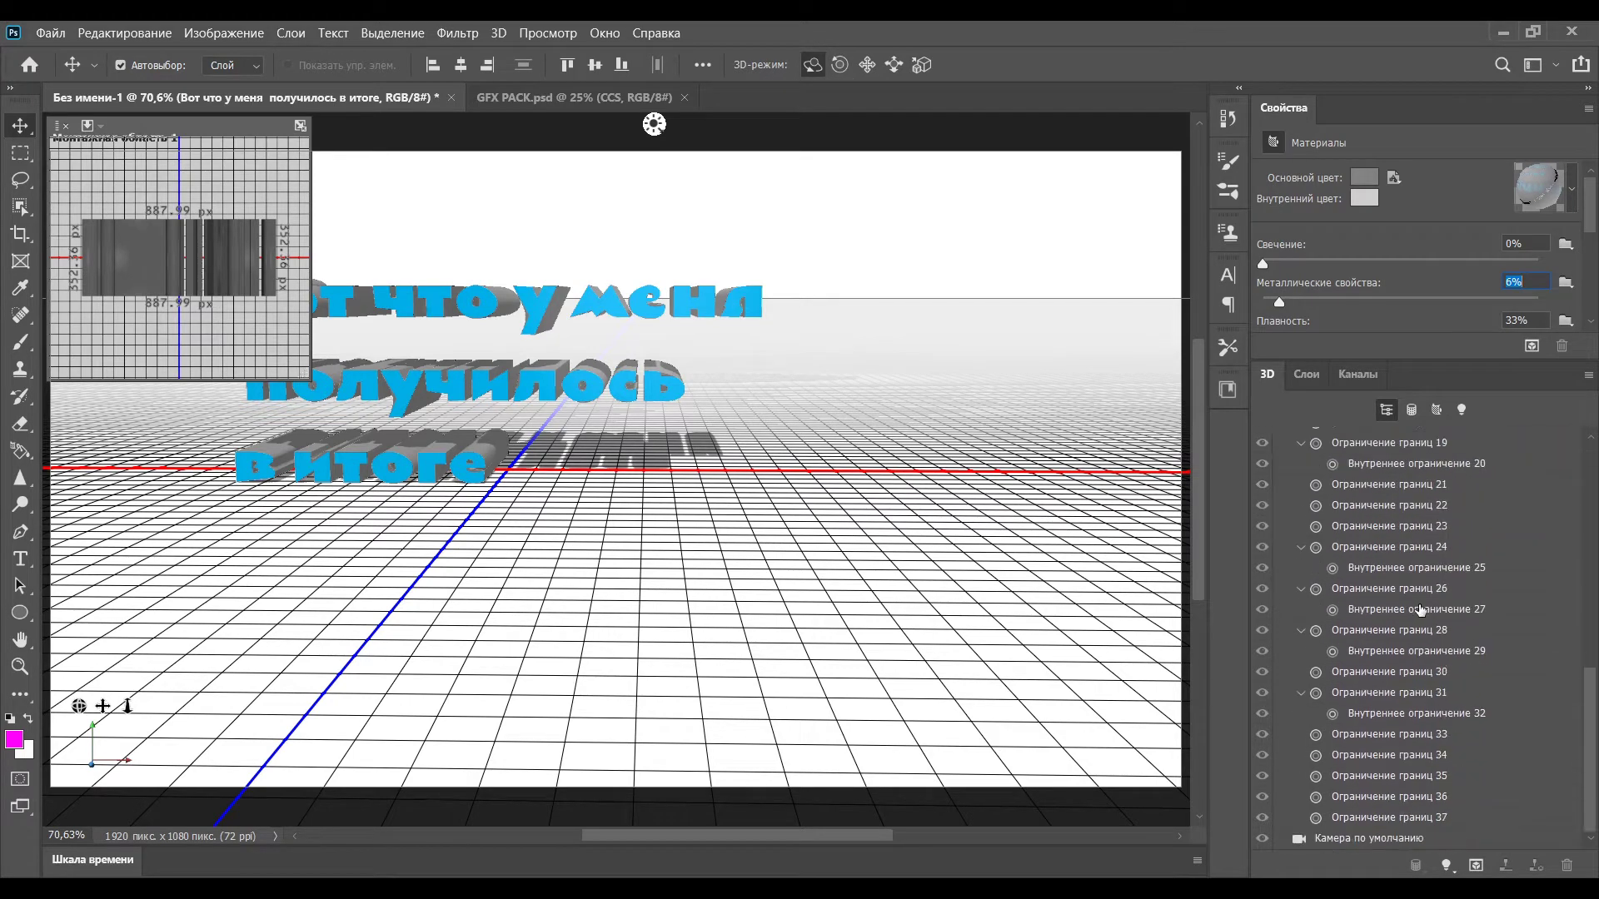
pyautogui.scroll(8, 1421, 611)
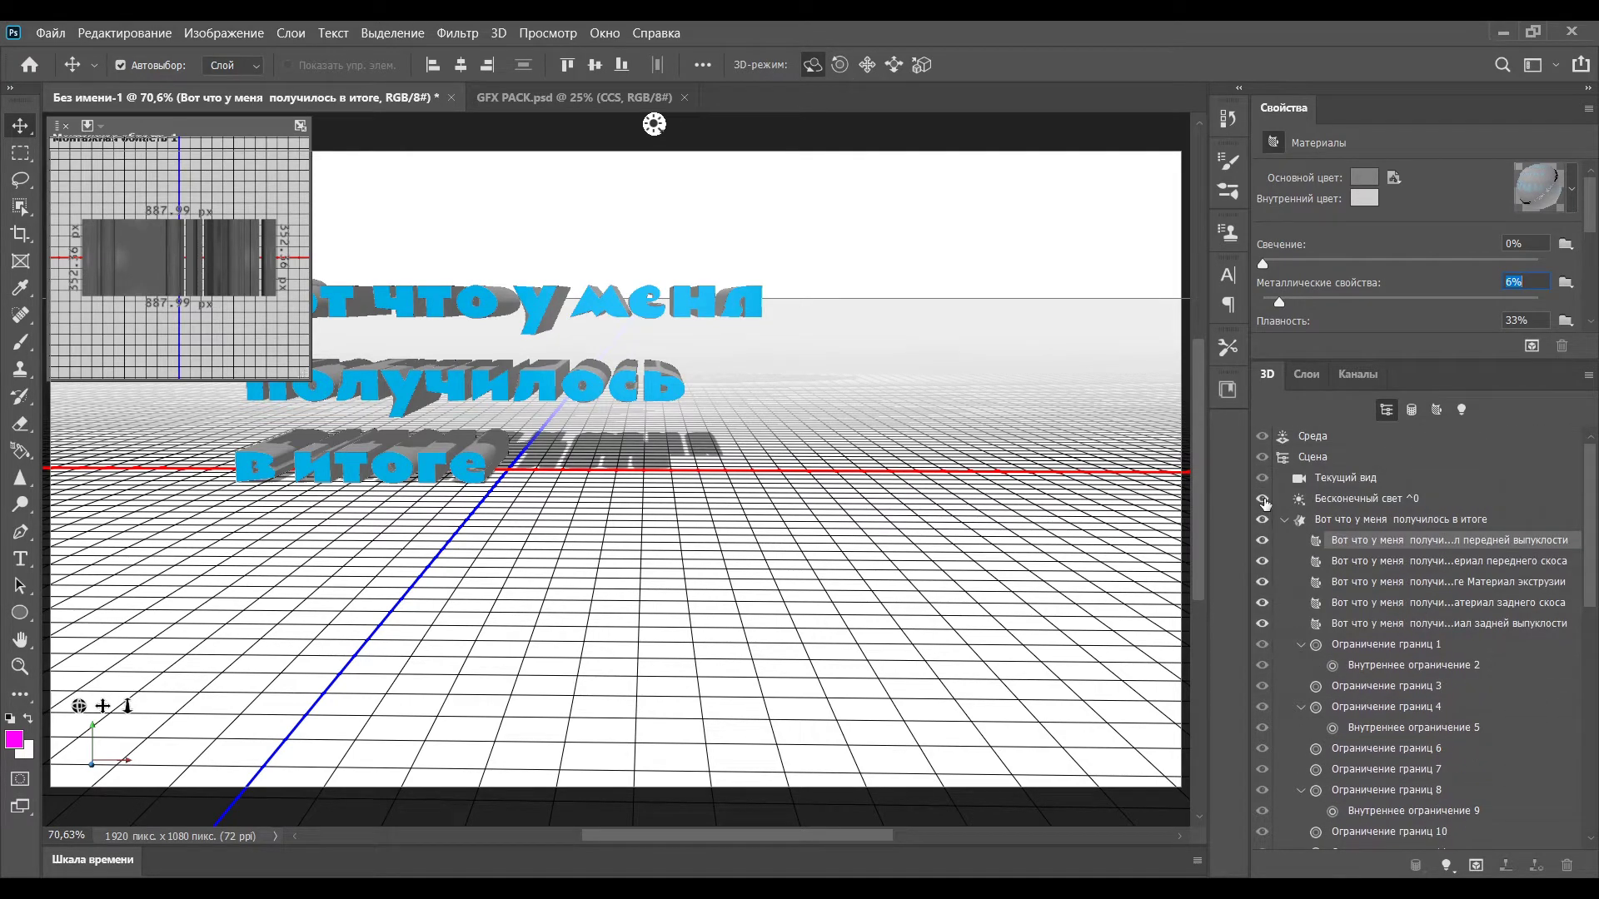
pyautogui.click(1325, 436)
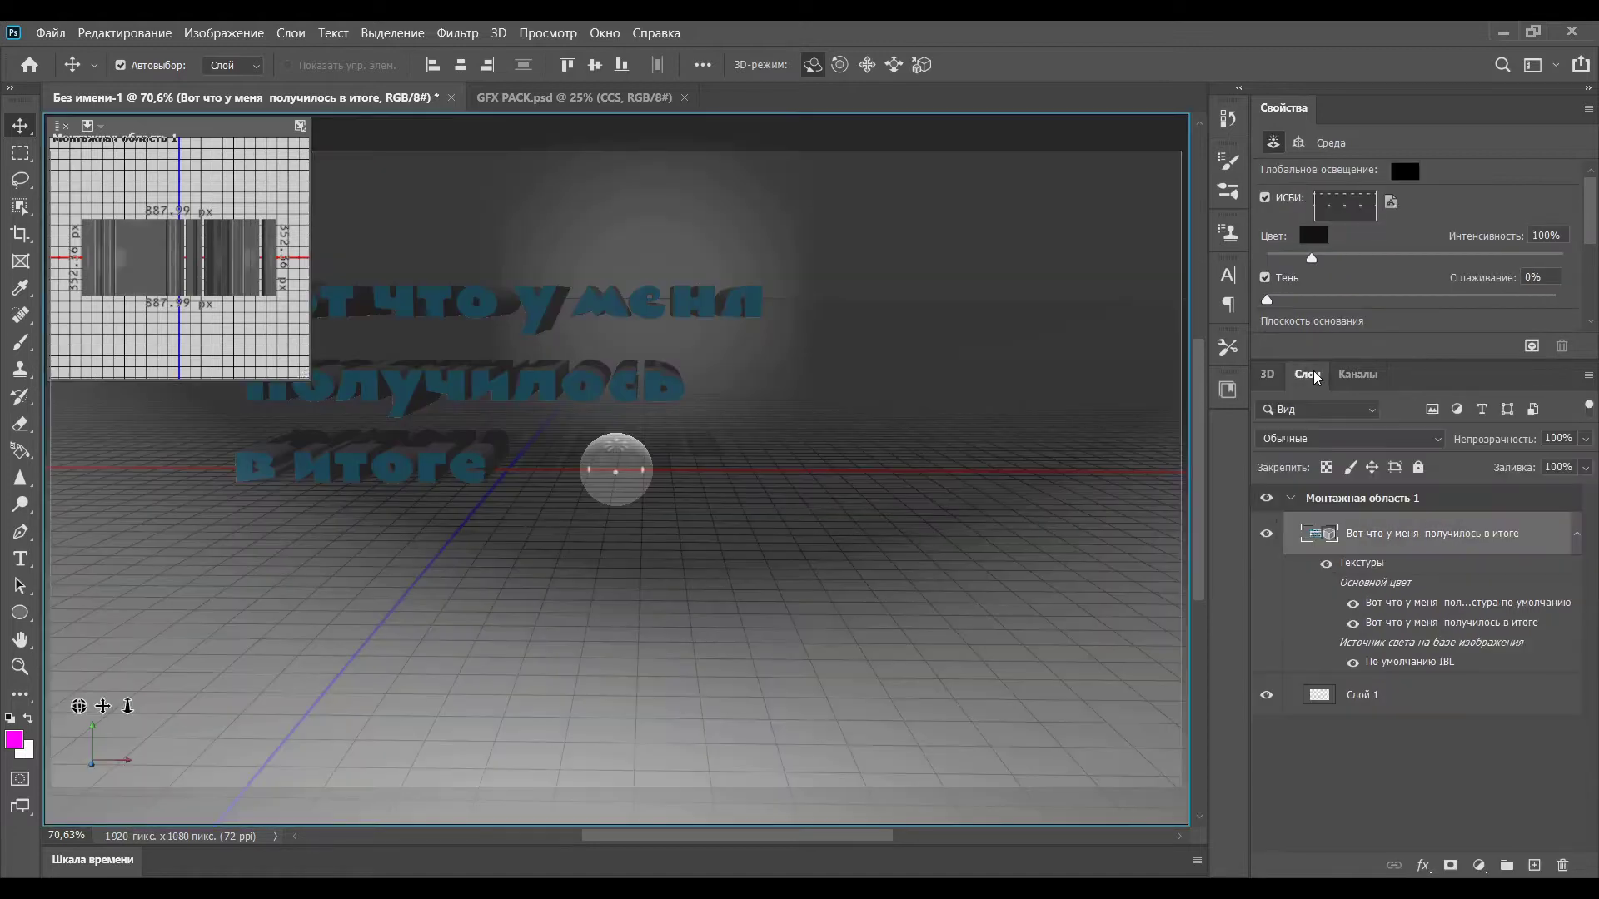
pyautogui.moveTo(467, 549); pyautogui.dragTo(358, 587)
pyautogui.click(1330, 478)
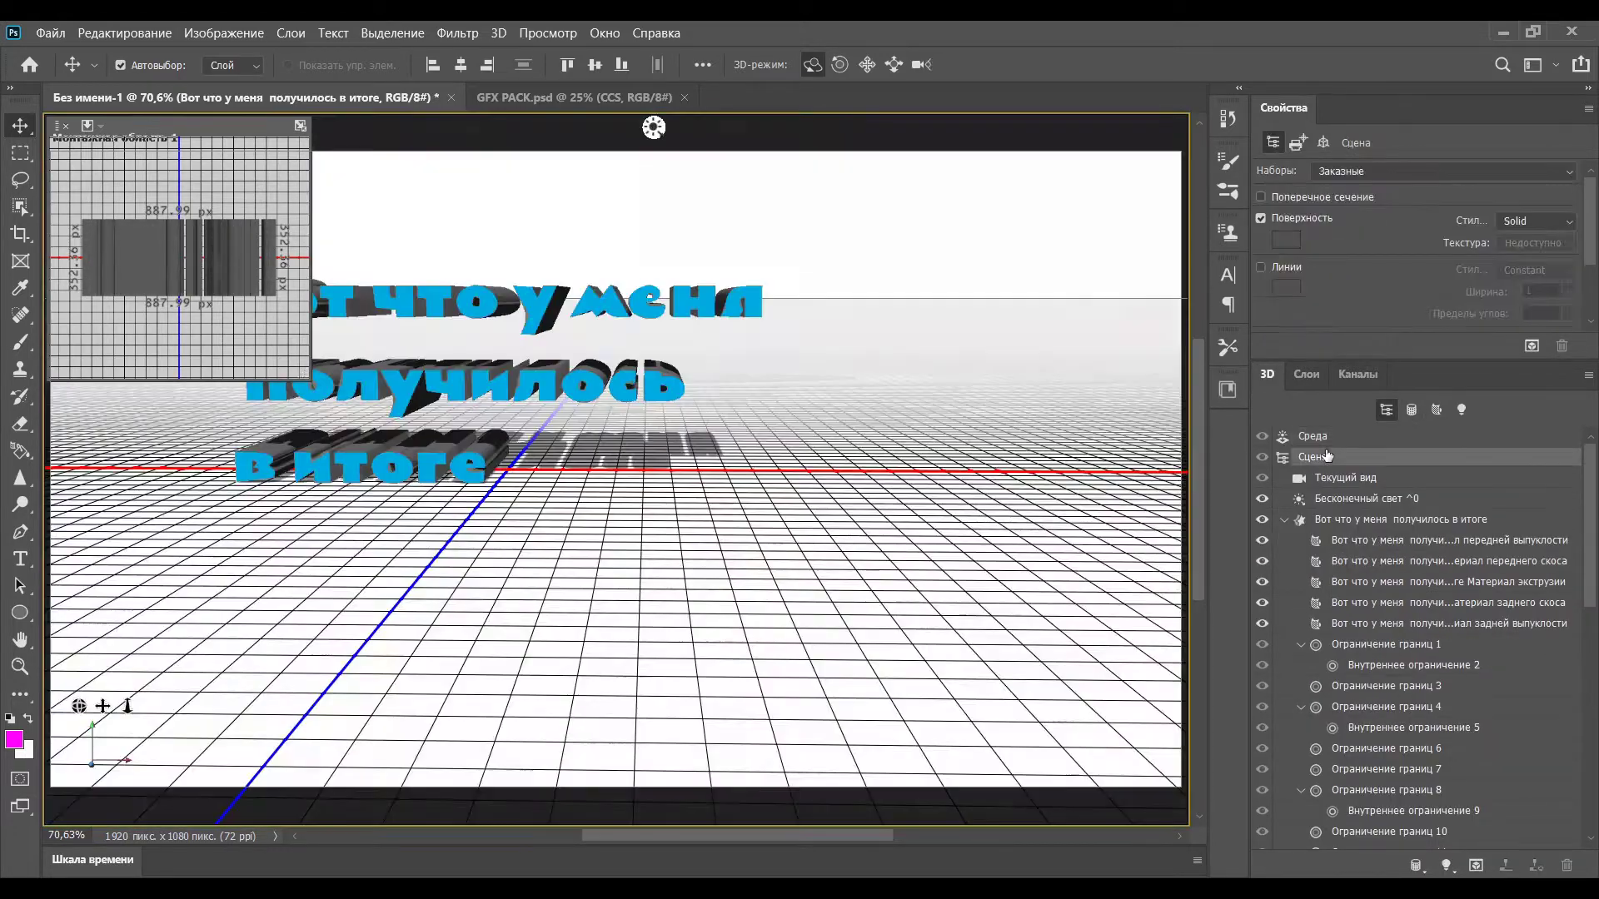
# Orbit and shift the 3D camera to view the extruded text from above at an angle.
pyautogui.moveTo(550, 216); pyautogui.dragTo(458, 183)
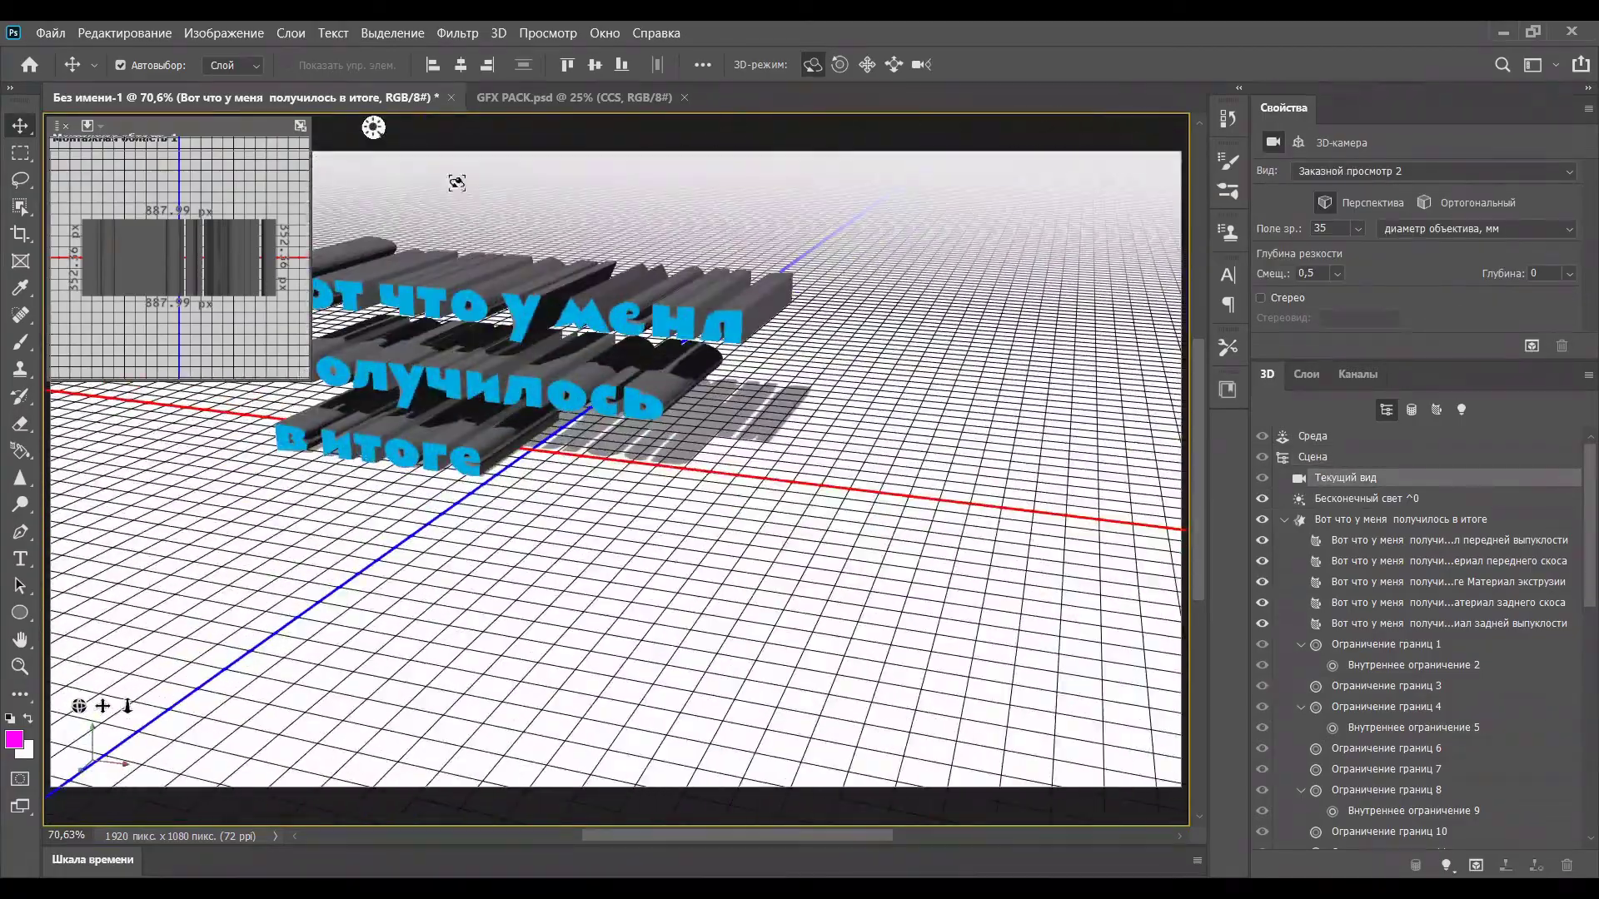
pyautogui.hotkey('shift', 'v')
pyautogui.moveTo(254, 152); pyautogui.dragTo(289, 129)
pyautogui.click(1306, 375)
pyautogui.click(1399, 499)
pyautogui.click(1267, 374)
pyautogui.moveTo(777, 358); pyautogui.dragTo(820, 433)
pyautogui.click(1307, 375)
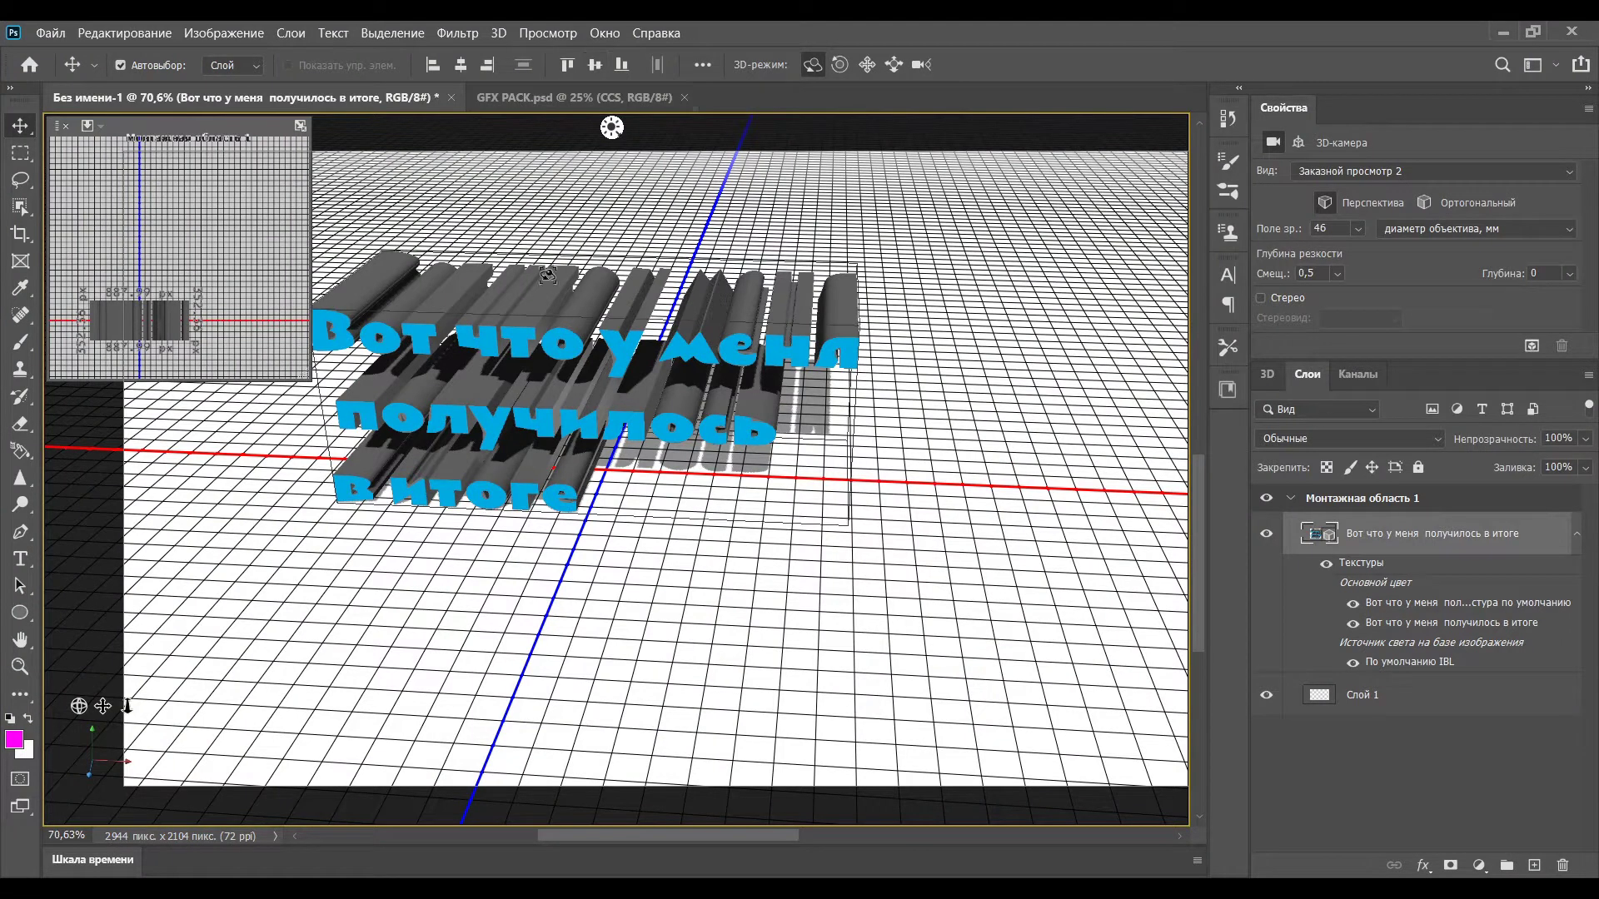
pyautogui.click(1268, 375)
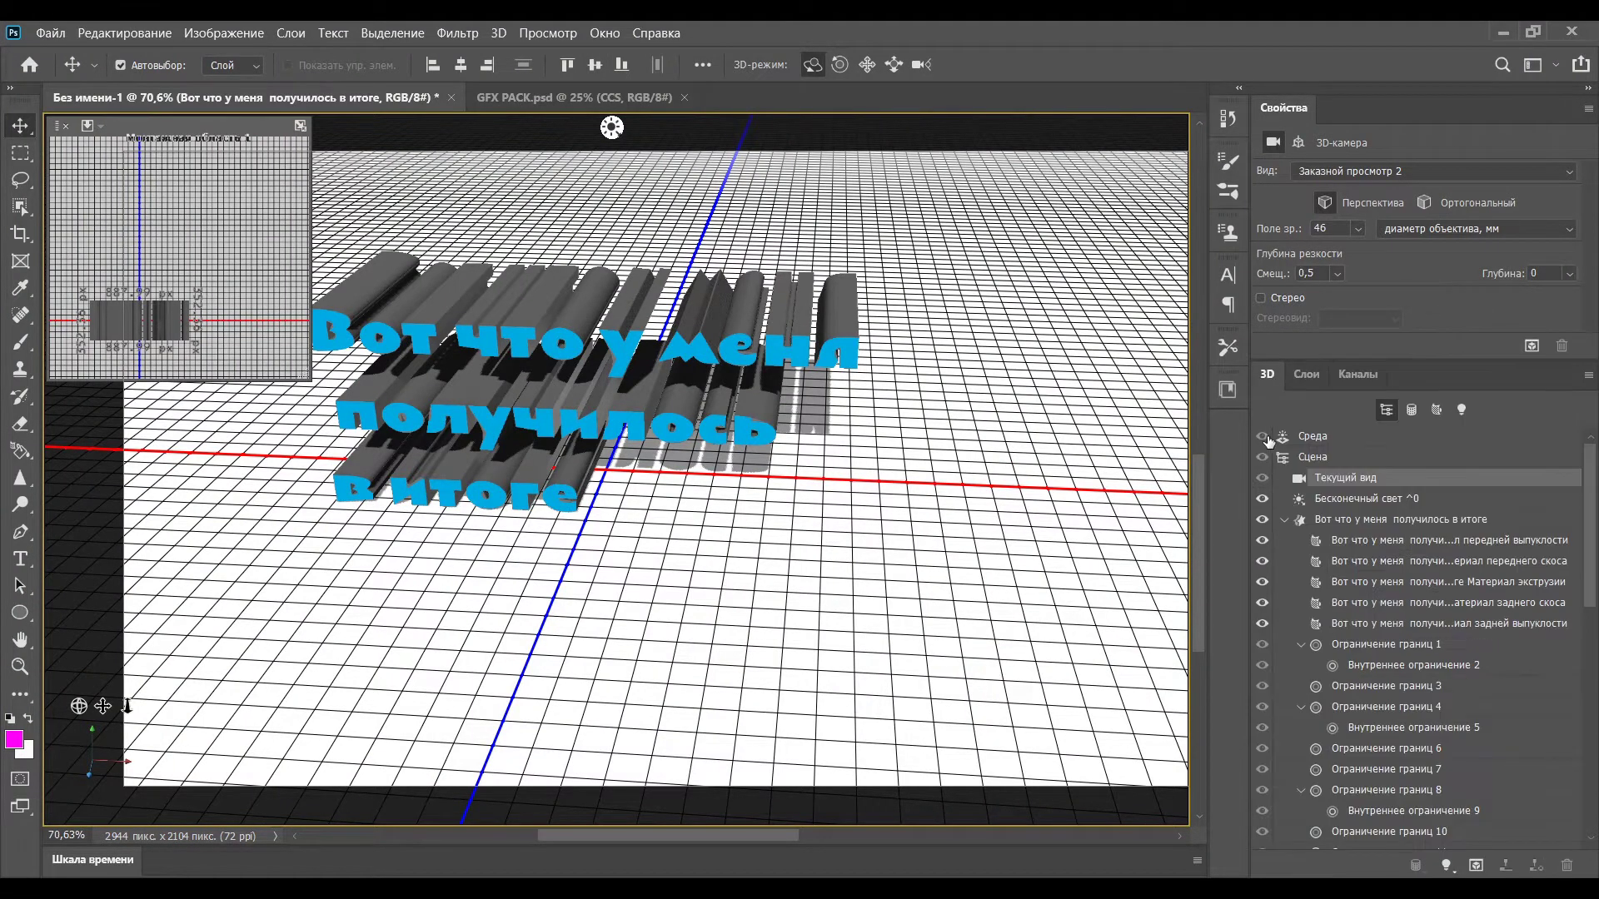
# Try hiding the infinite light, the 3D text mesh and its materials in the scene.
pyautogui.moveTo(1263, 498); pyautogui.dragTo(1263, 561)
pyautogui.click(1262, 603)
pyautogui.click(1262, 624)
pyautogui.click(1262, 623)
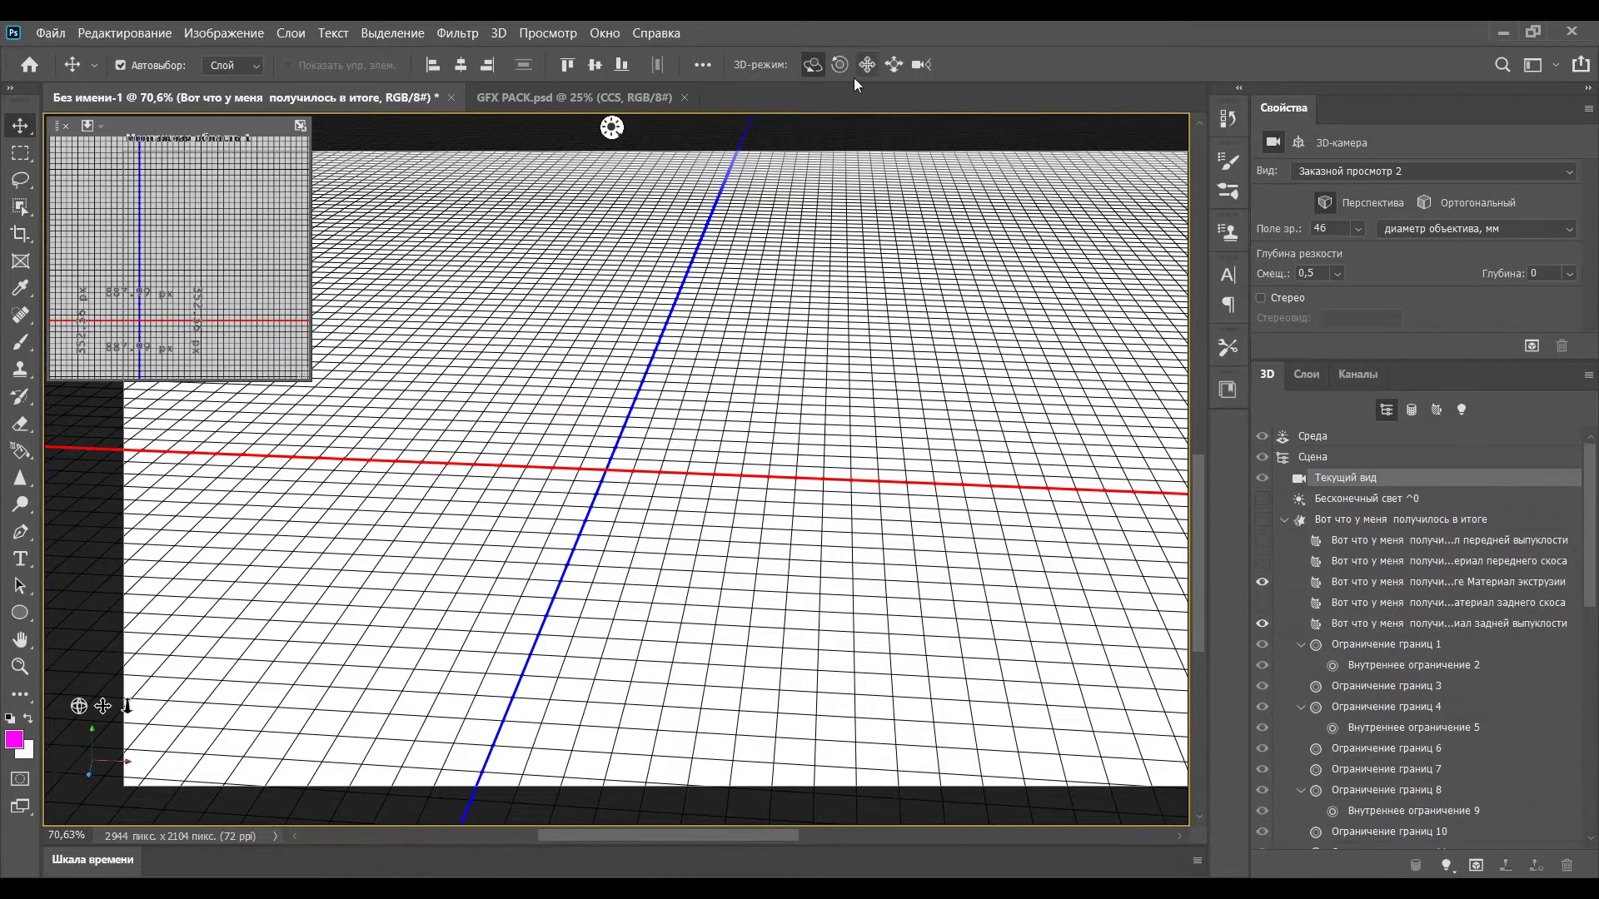
# Undo the visibility changes in the 3D scene and the preceding camera moves.
pyautogui.hotkey('ctrl', 'z')
pyautogui.hotkey('ctrl', 'z')
pyautogui.hotkey('ctrl', 'z')
pyautogui.hotkey('ctrl', 'z')
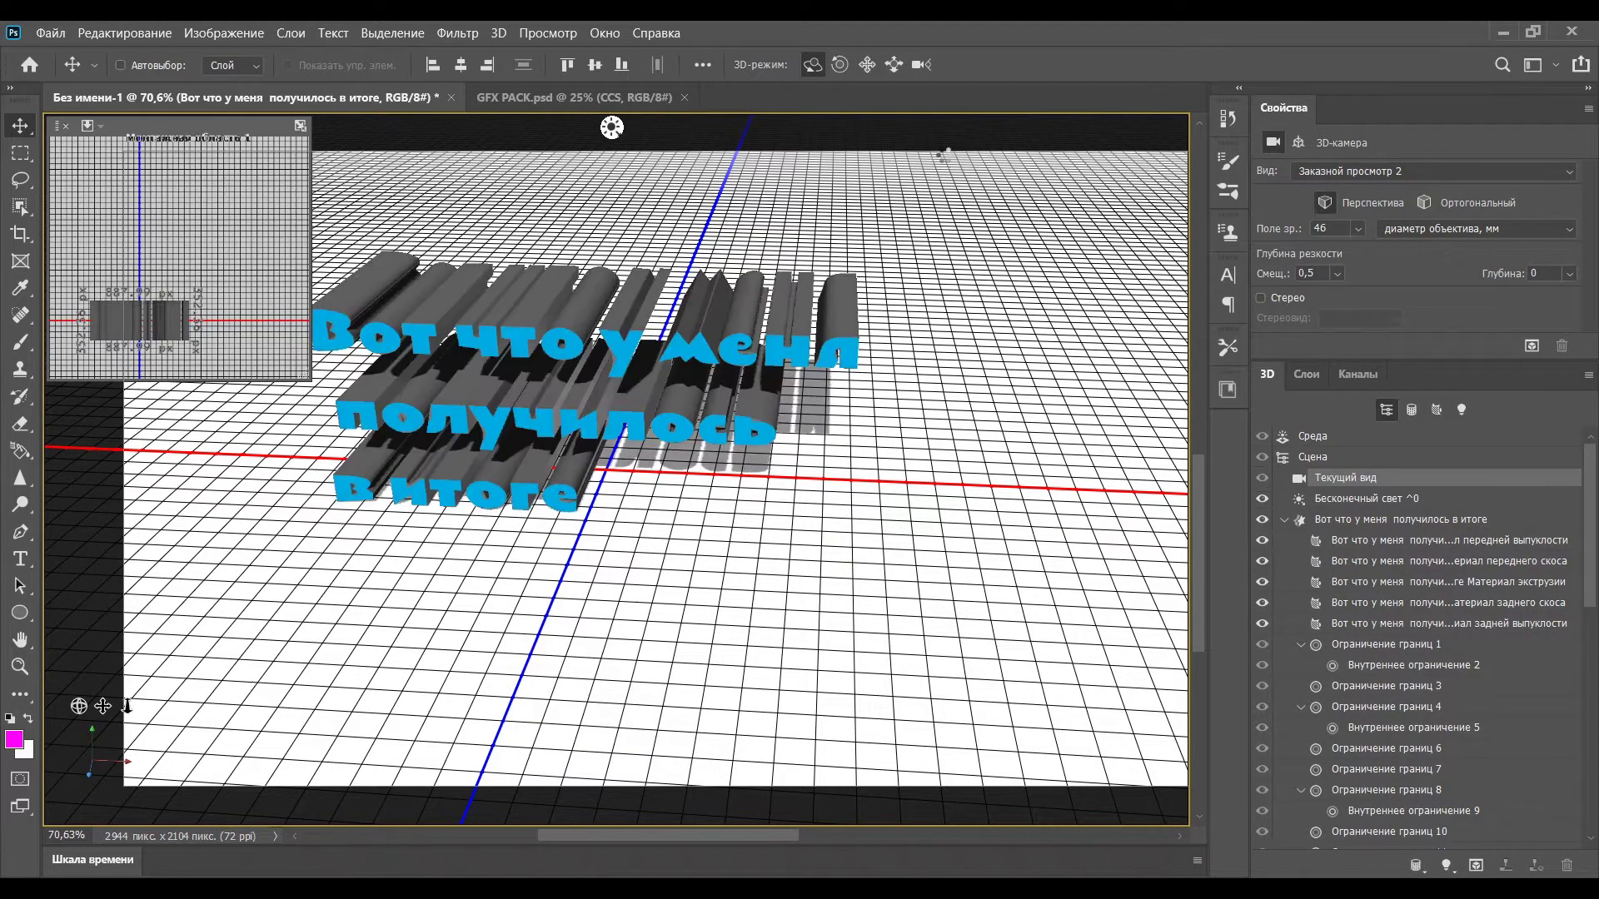
pyautogui.hotkey('ctrl', 'z')
pyautogui.hotkey('ctrl', 'z')
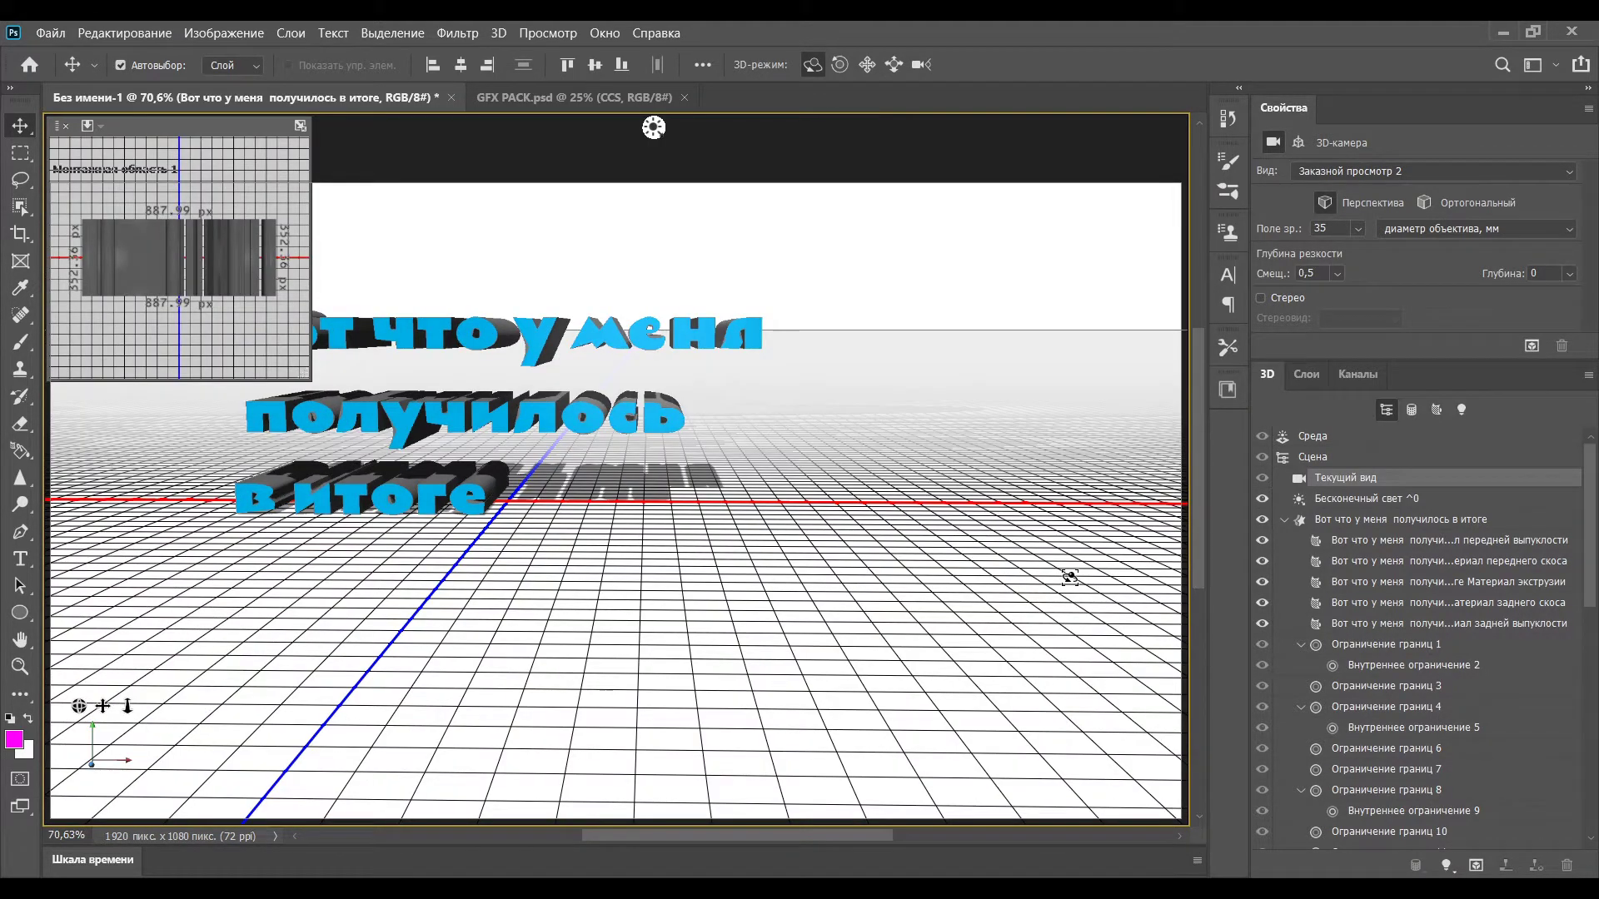
# Delete the extruded 3D text and add a new empty layer above Слой 1.
pyautogui.click(1389, 436)
pyautogui.click(1412, 410)
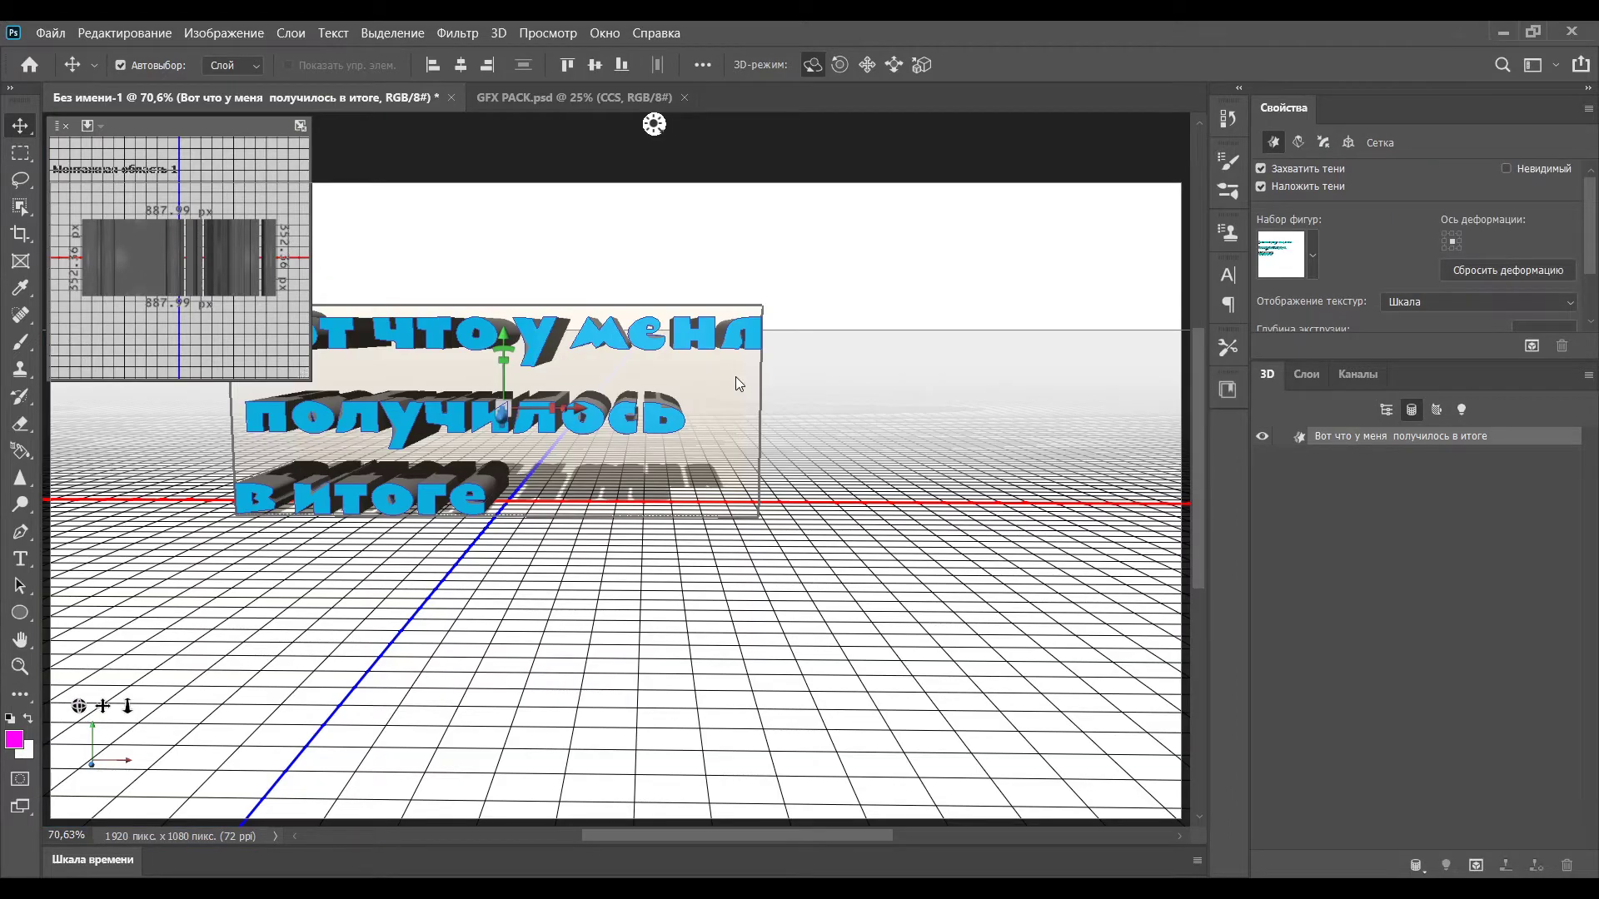
pyautogui.press('Delete')
pyautogui.click(1306, 375)
pyautogui.click(1537, 865)
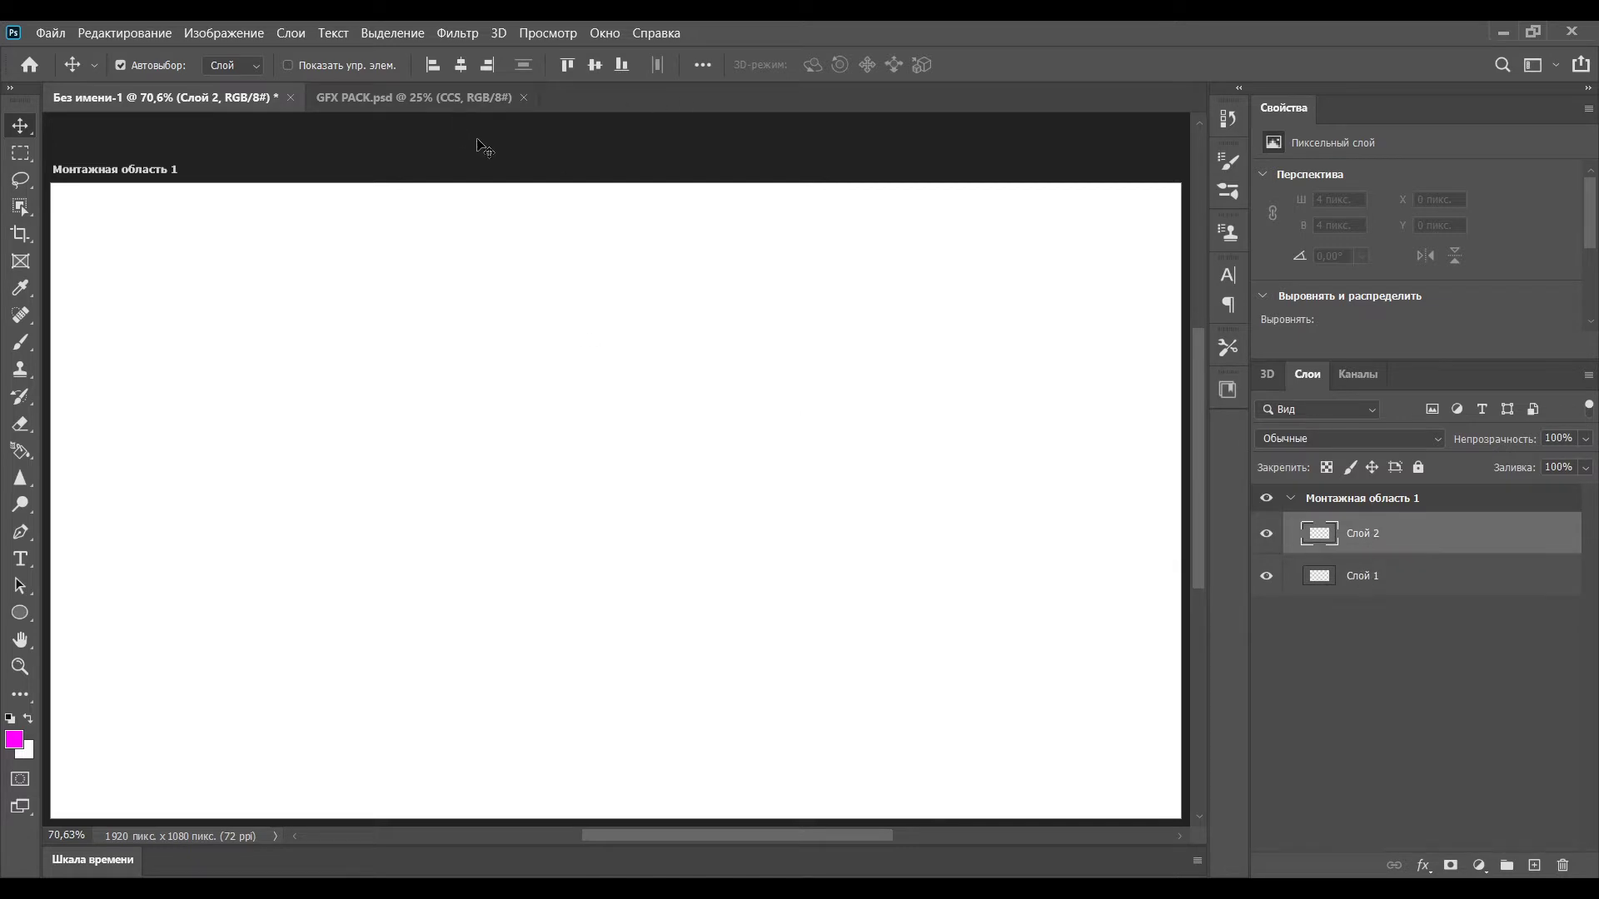
# Place a new blue Pilar text in the middle of the artboard and delete the extra placeholder text layer.
pyautogui.press('t')
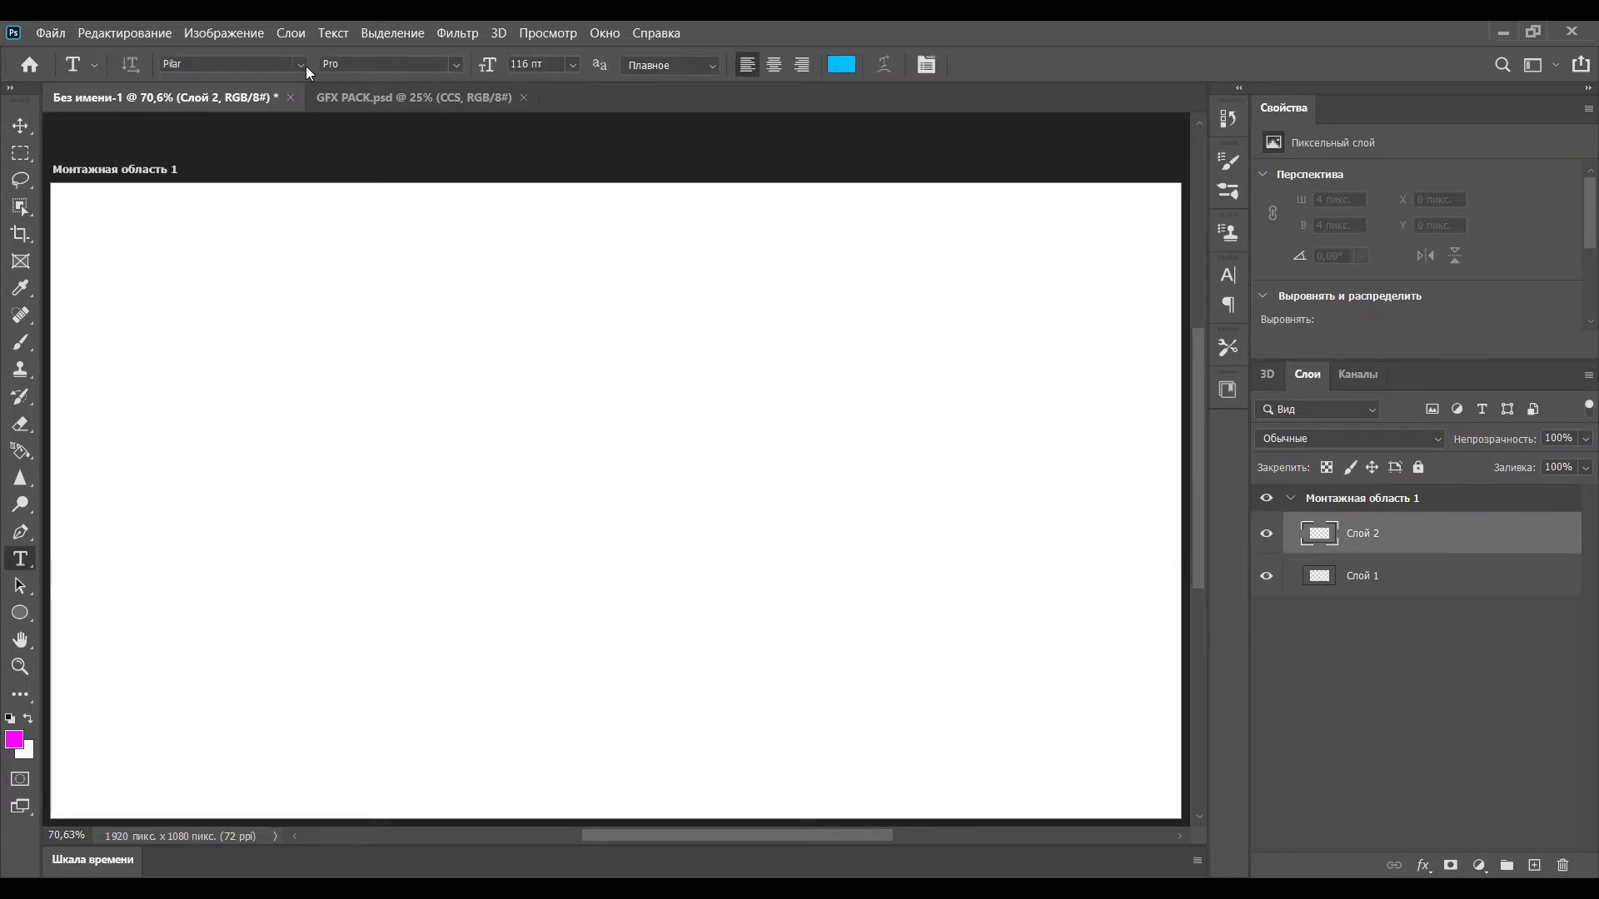
pyautogui.click(686, 244)
pyautogui.click(431, 388)
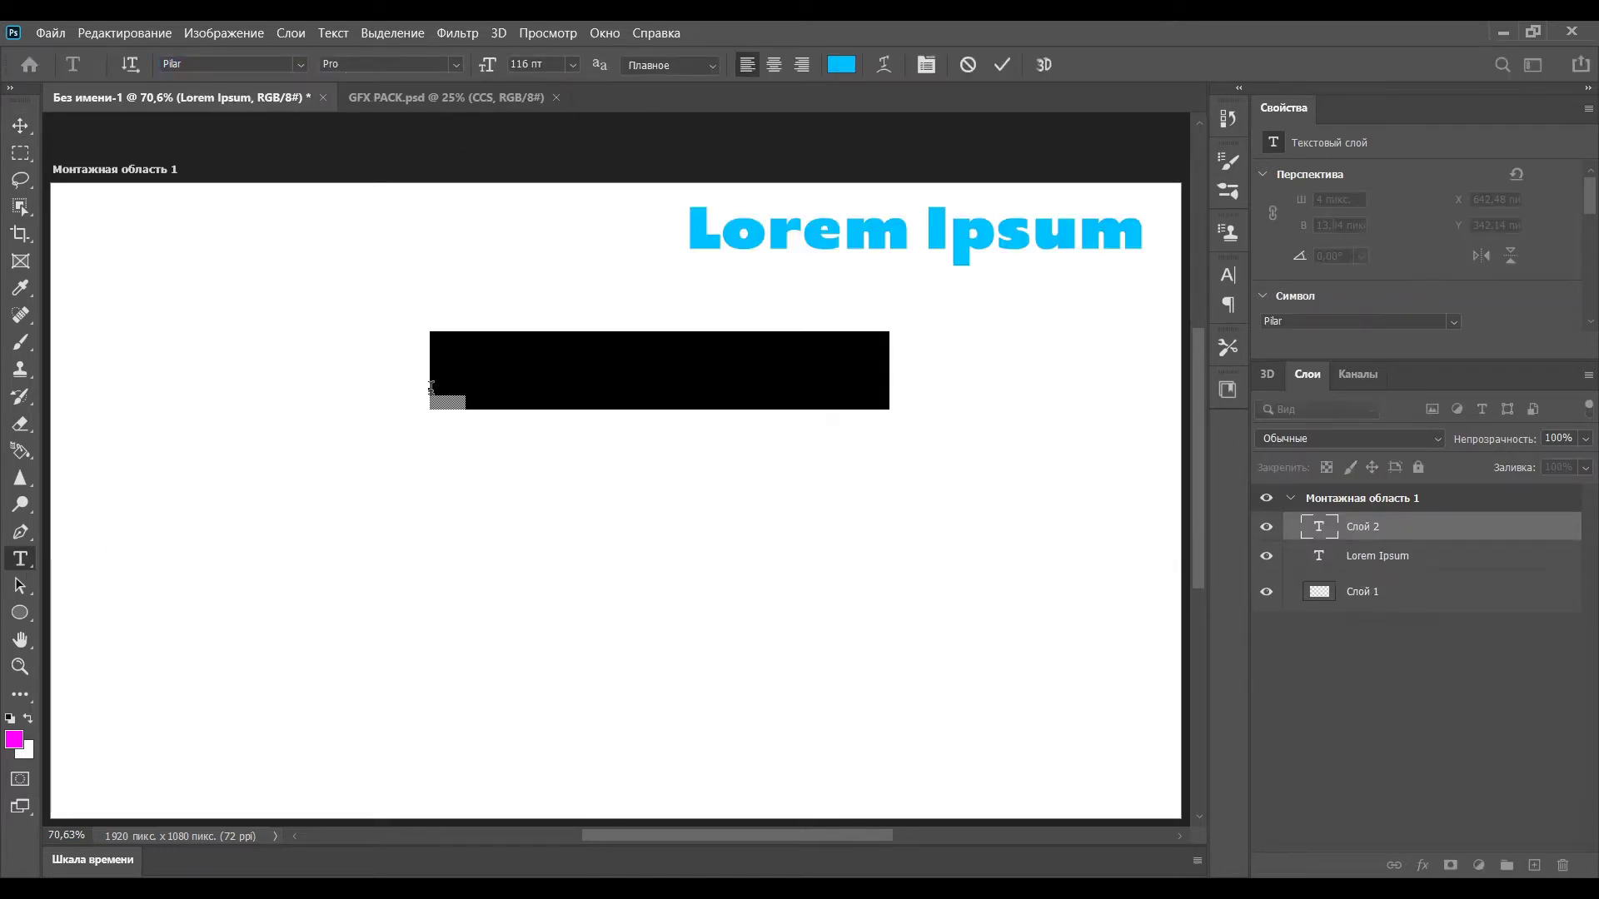
pyautogui.click(1371, 563)
pyautogui.press('Delete')
pyautogui.click(1374, 525)
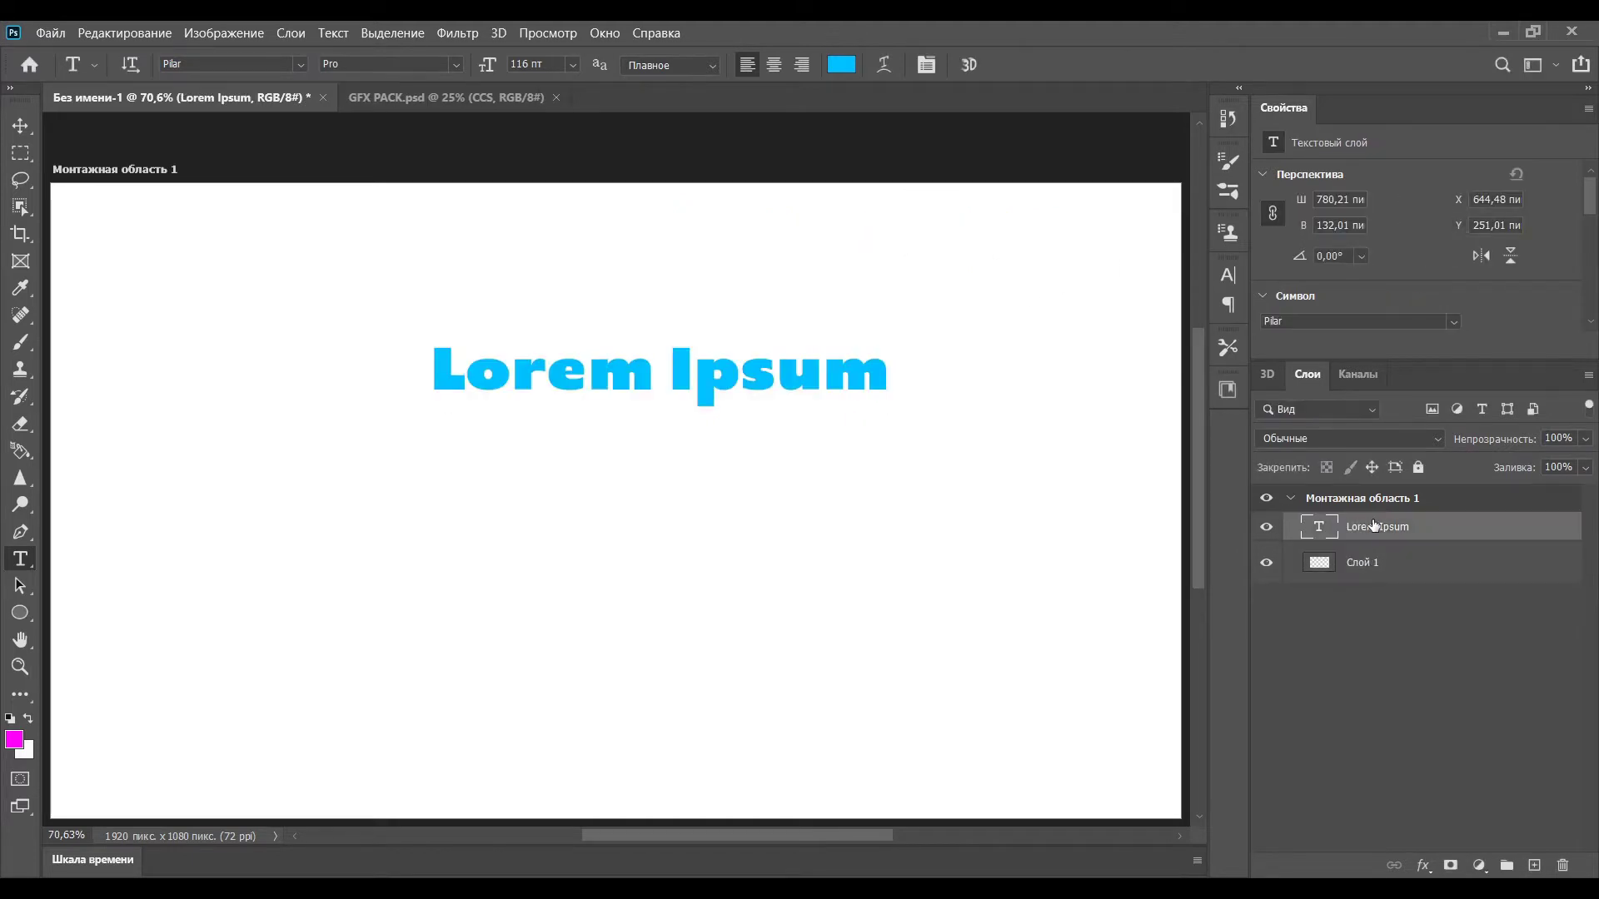
# Replace the Lorem Ipsum placeholder with the text "Вот что получилось".
pyautogui.click(891, 375)
pyautogui.press('BackSpace')
pyautogui.press('BackSpace')
pyautogui.press('BackSpace')
pyautogui.press('BackSpace')
pyautogui.press('BackSpace')
pyautogui.press('BackSpace')
pyautogui.press('BackSpace')
pyautogui.press('BackSpace')
pyautogui.press('BackSpace')
pyautogui.press('BackSpace')
pyautogui.press('BackSpace')
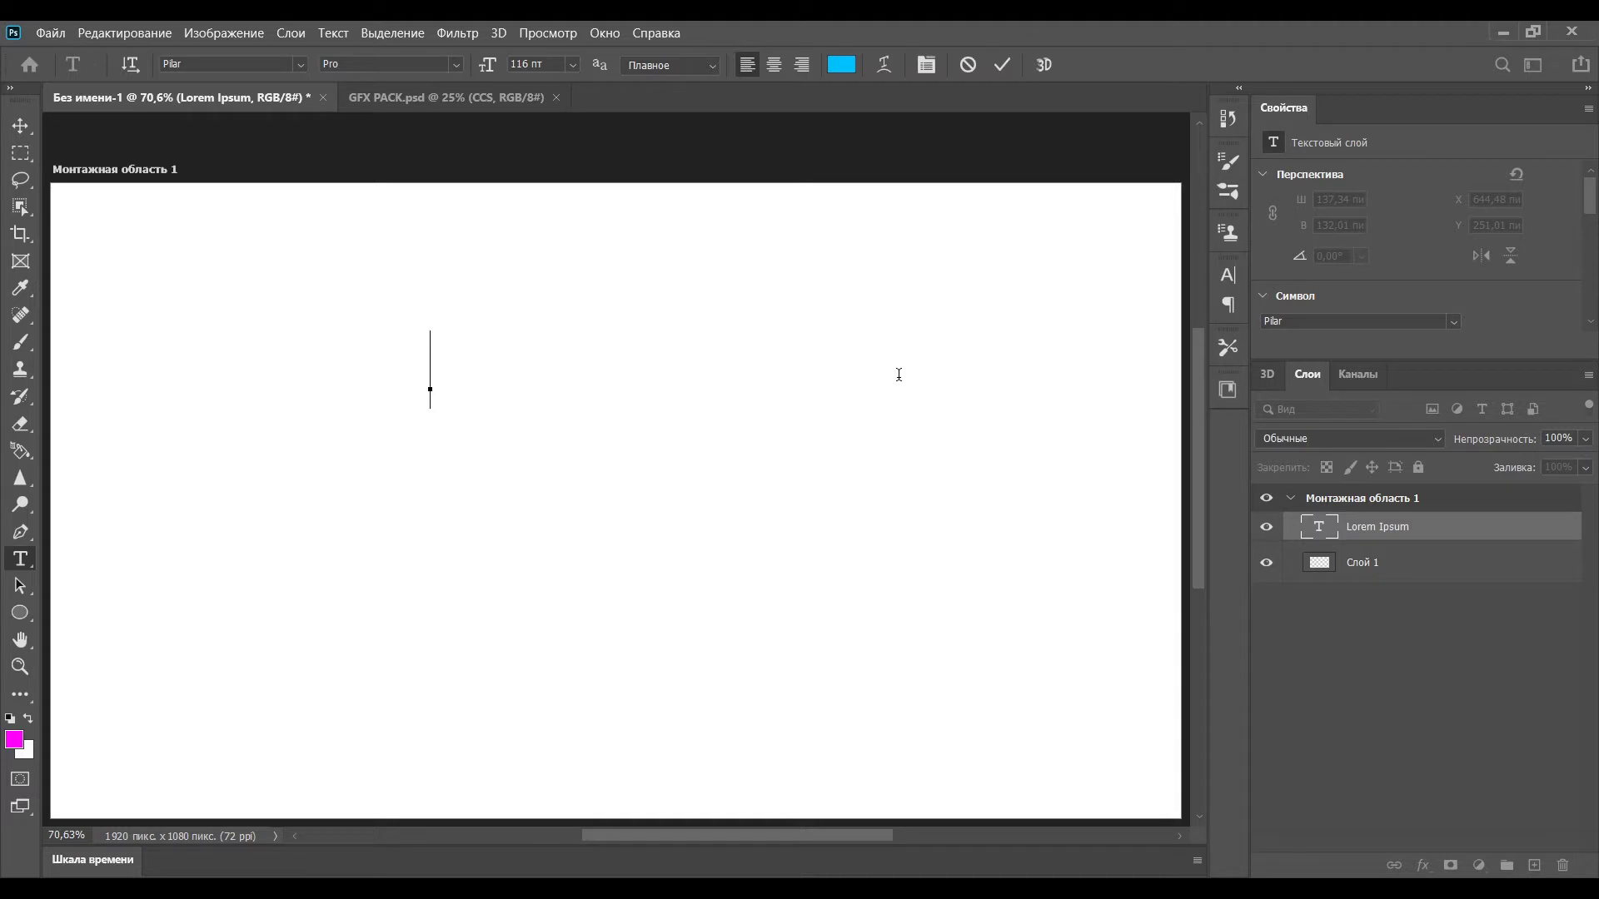
pyautogui.write('Вотч')
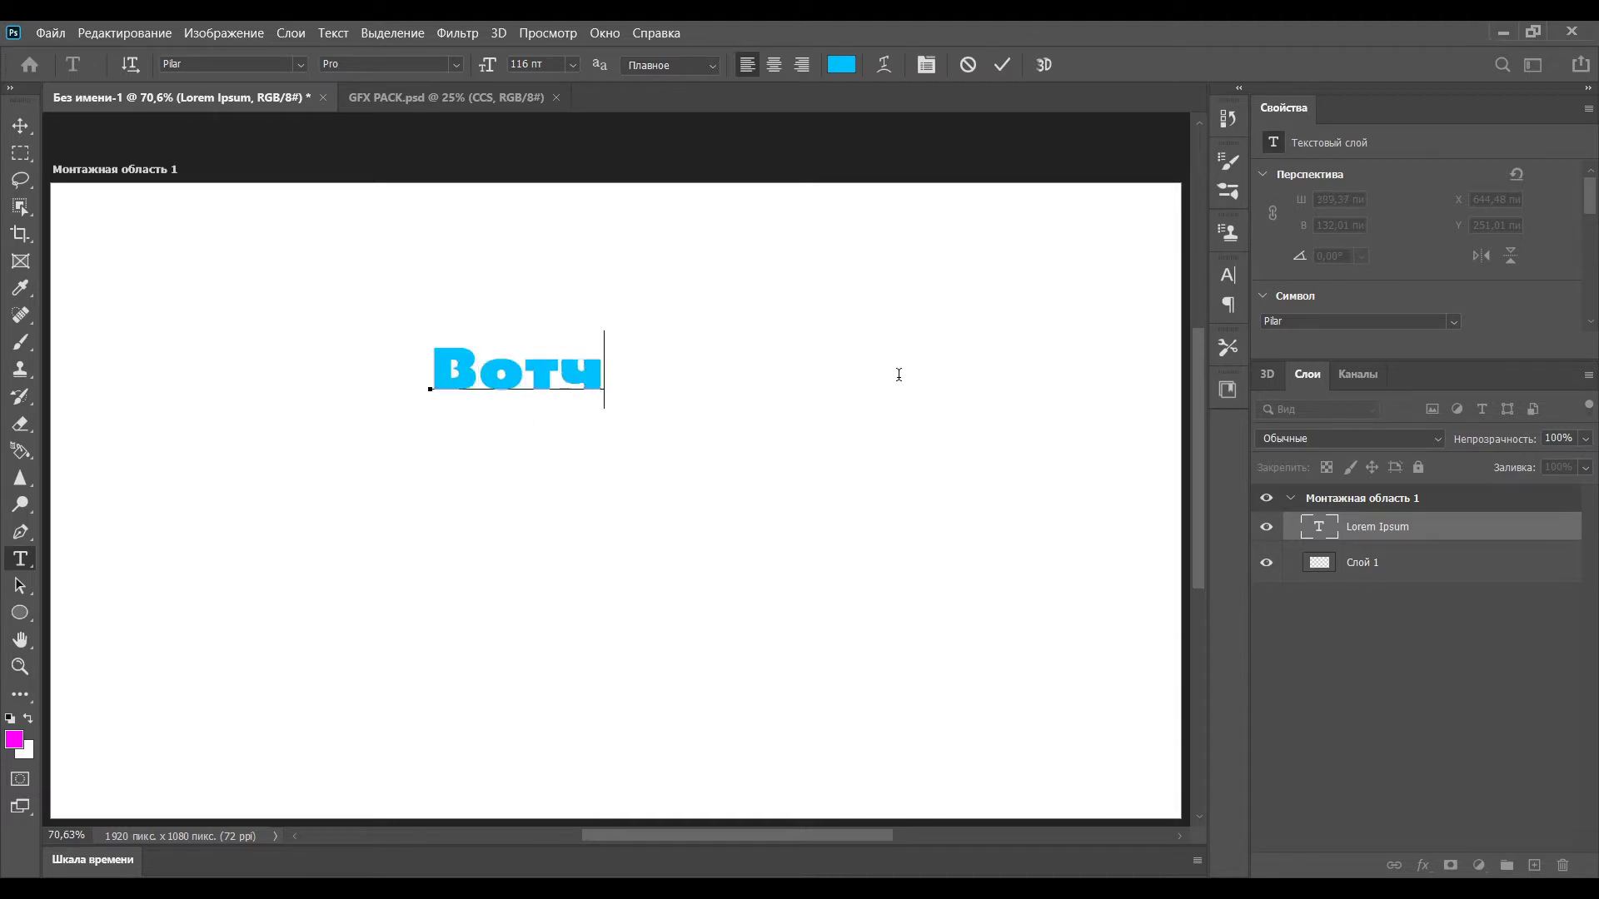
pyautogui.press('BackSpace')
pyautogui.write('ь')
pyautogui.press('BackSpace')
pyautogui.write('что получилось')
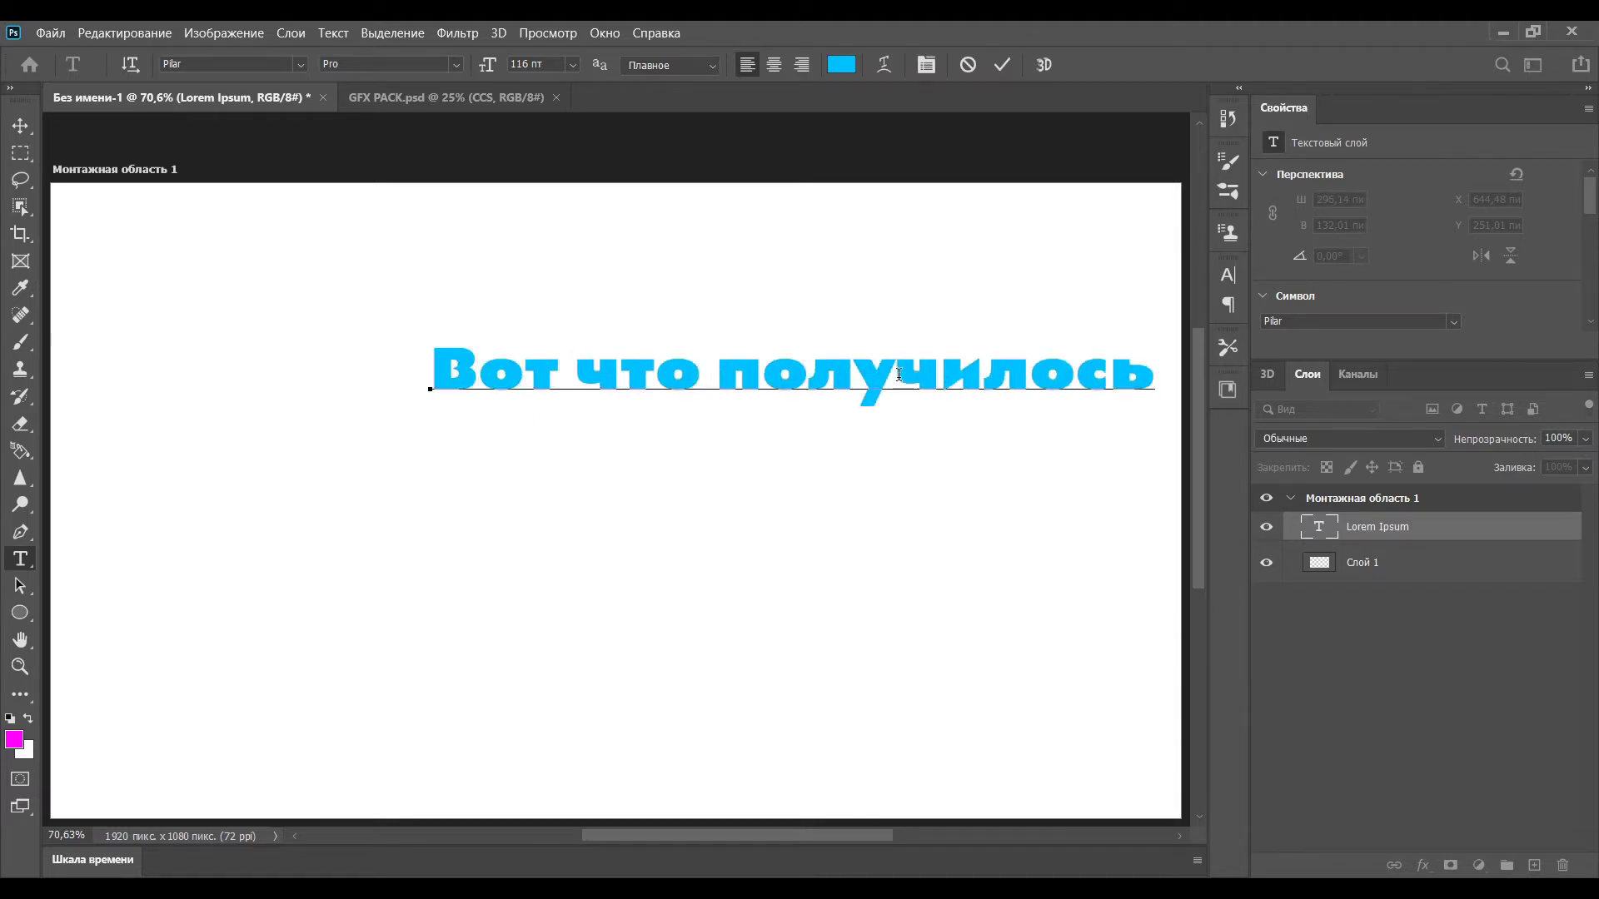
# Add a line "в итоге" below the text and break the first line before "получилось".
pyautogui.press('Return')
pyautogui.write('в итоге')
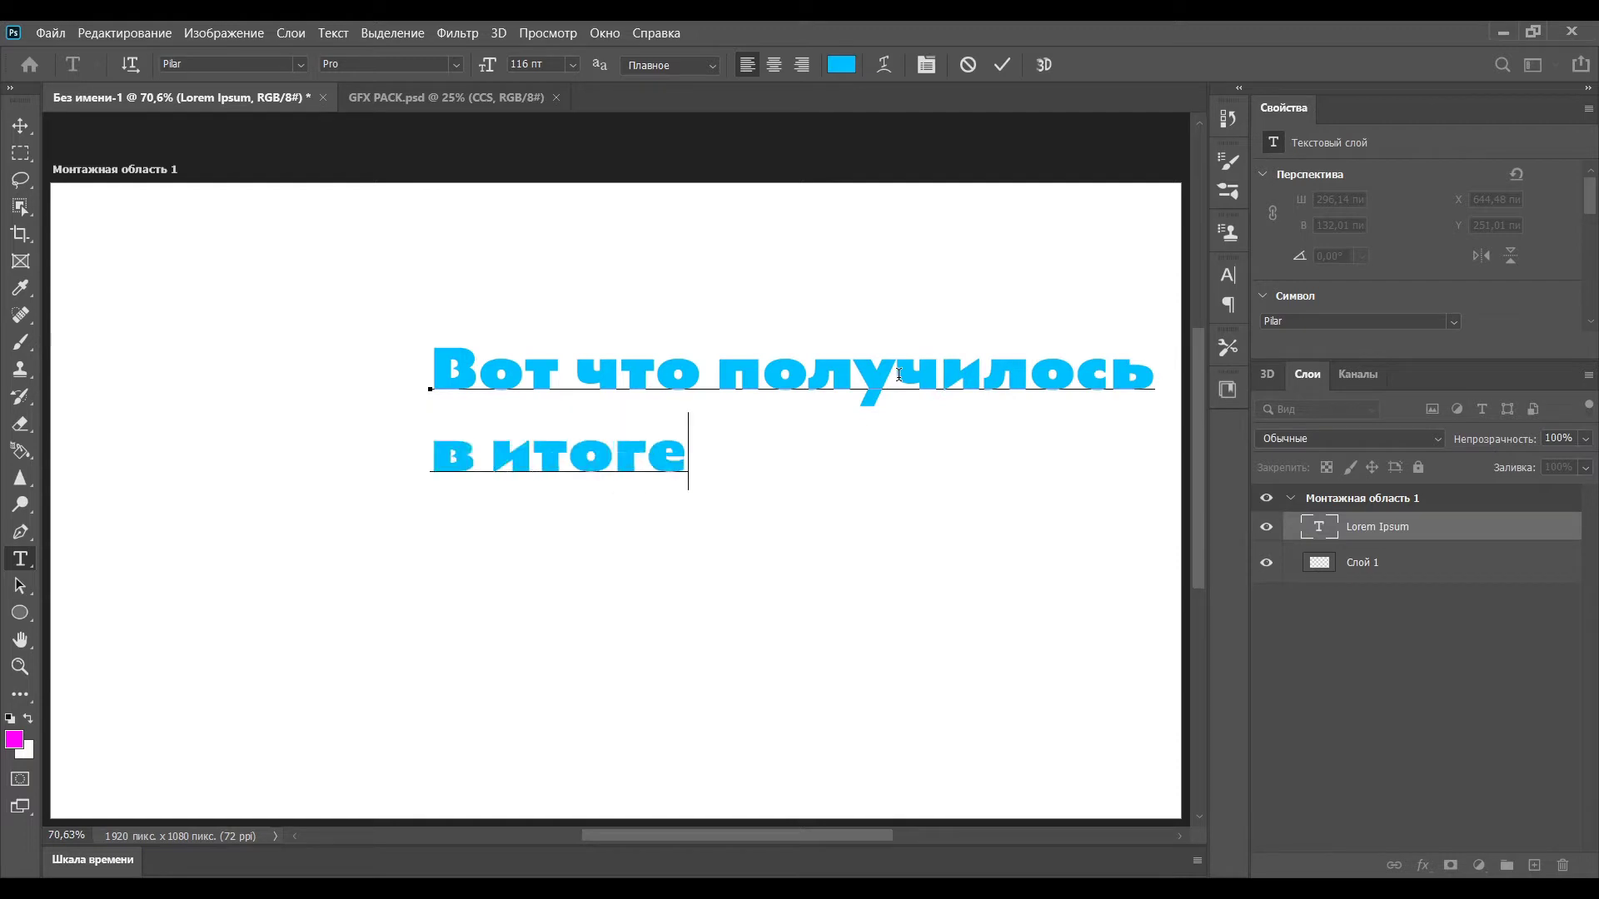
pyautogui.click(716, 371)
pyautogui.press('Return')
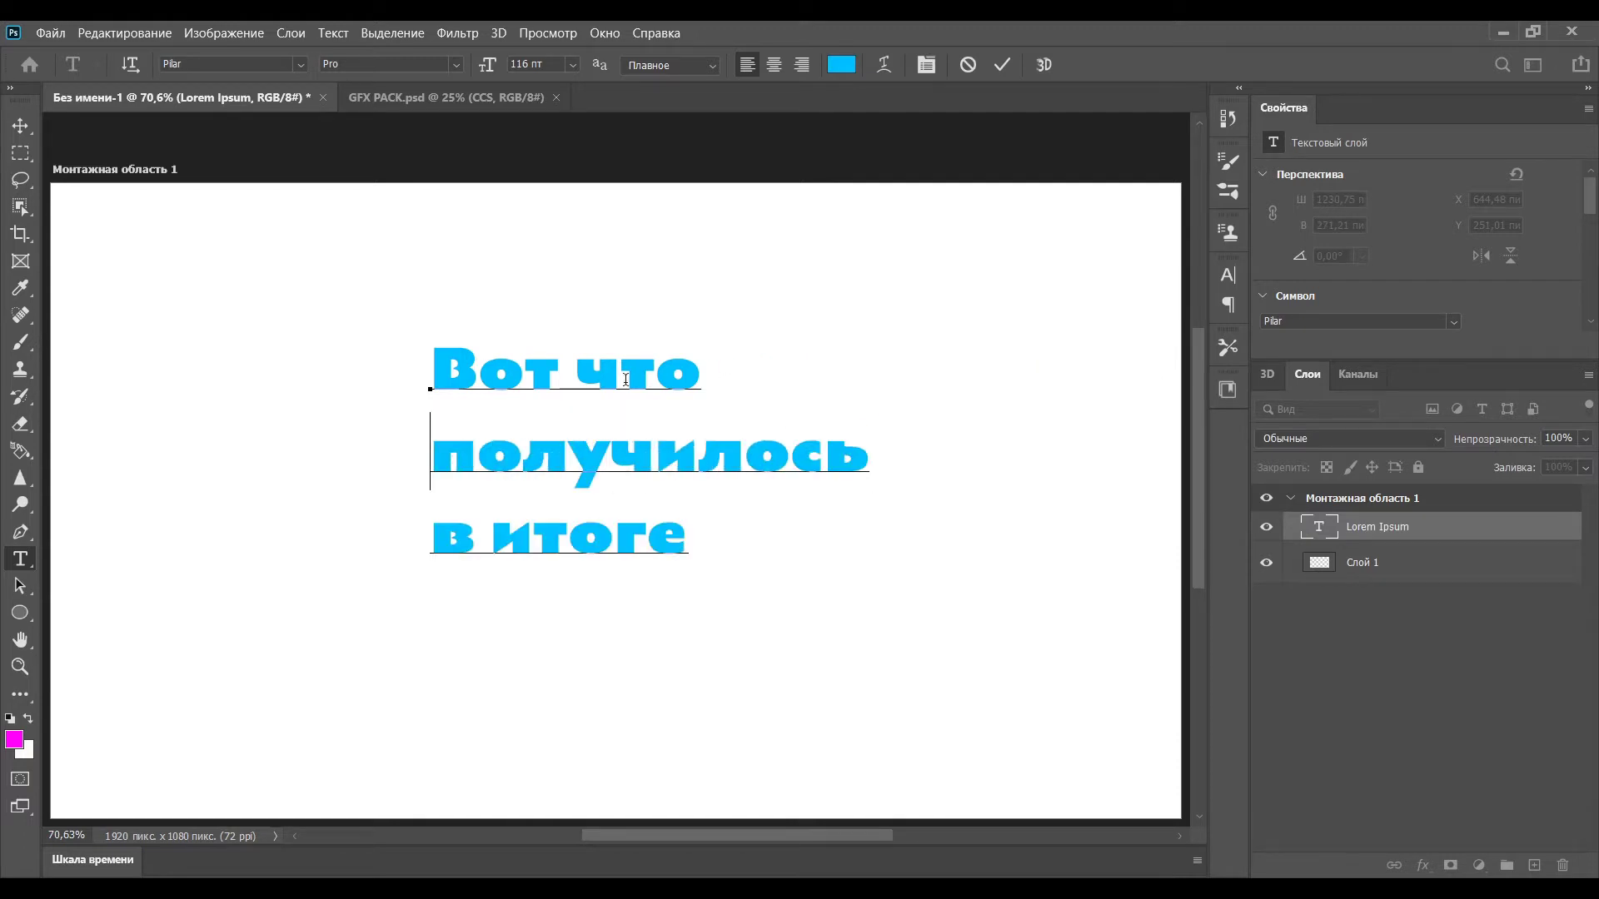
# Try Valken and other neighbouring fonts on the whole three-line text and return to the Pilar font.
pyautogui.hotkey('ctrl', 'a')
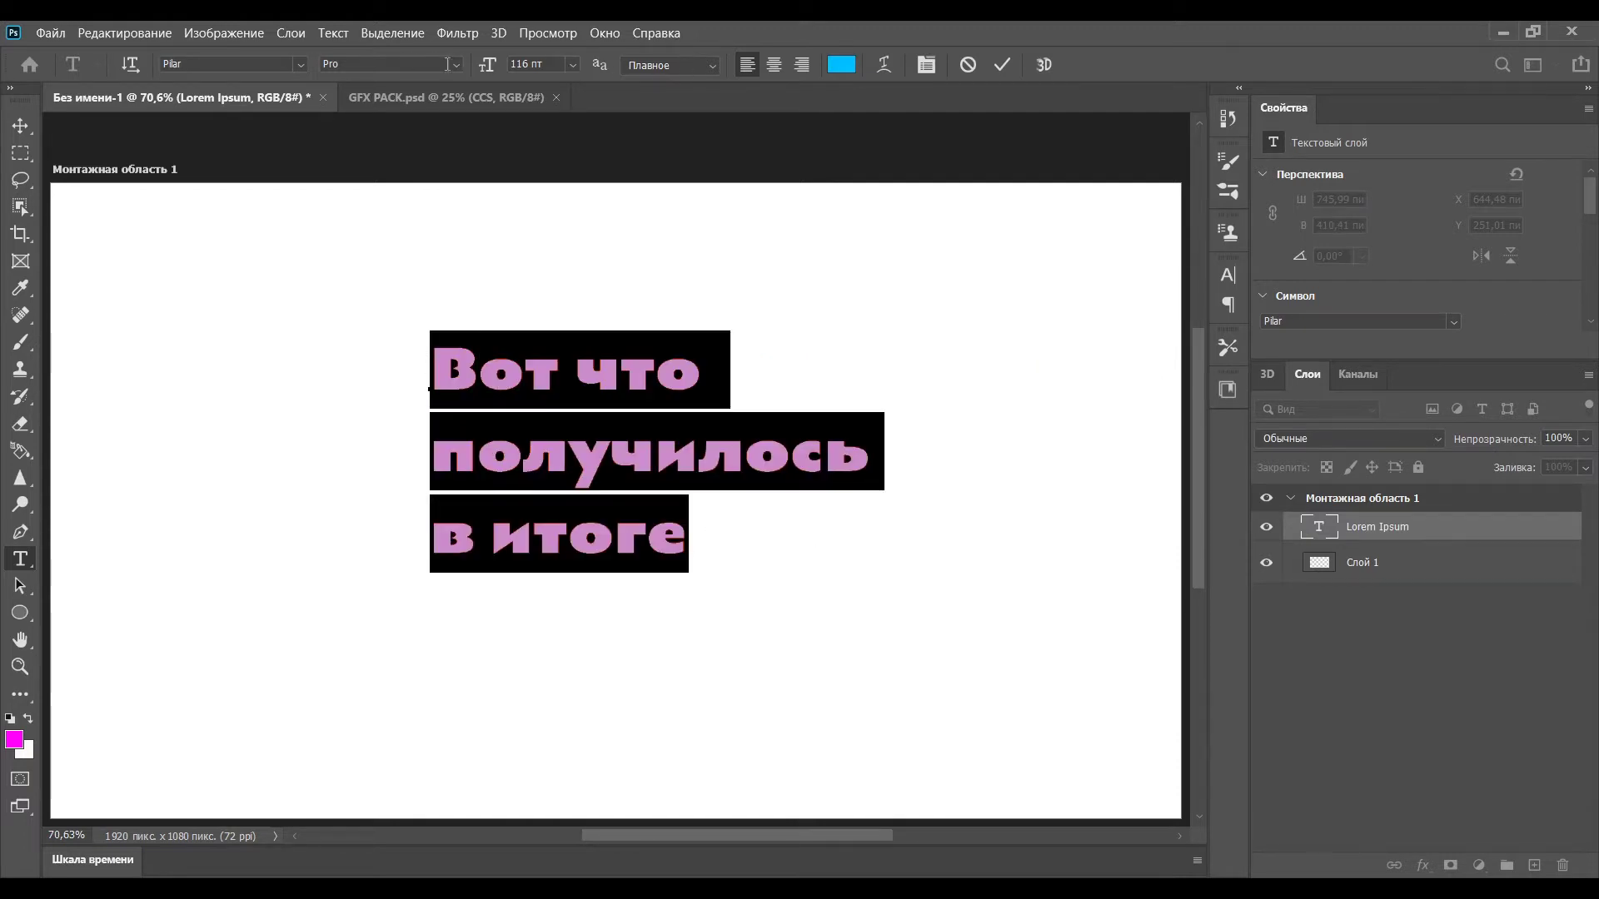
pyautogui.click(250, 64)
pyautogui.press('Down')
pyautogui.press('Down')
pyautogui.press('Down')
pyautogui.press('Up')
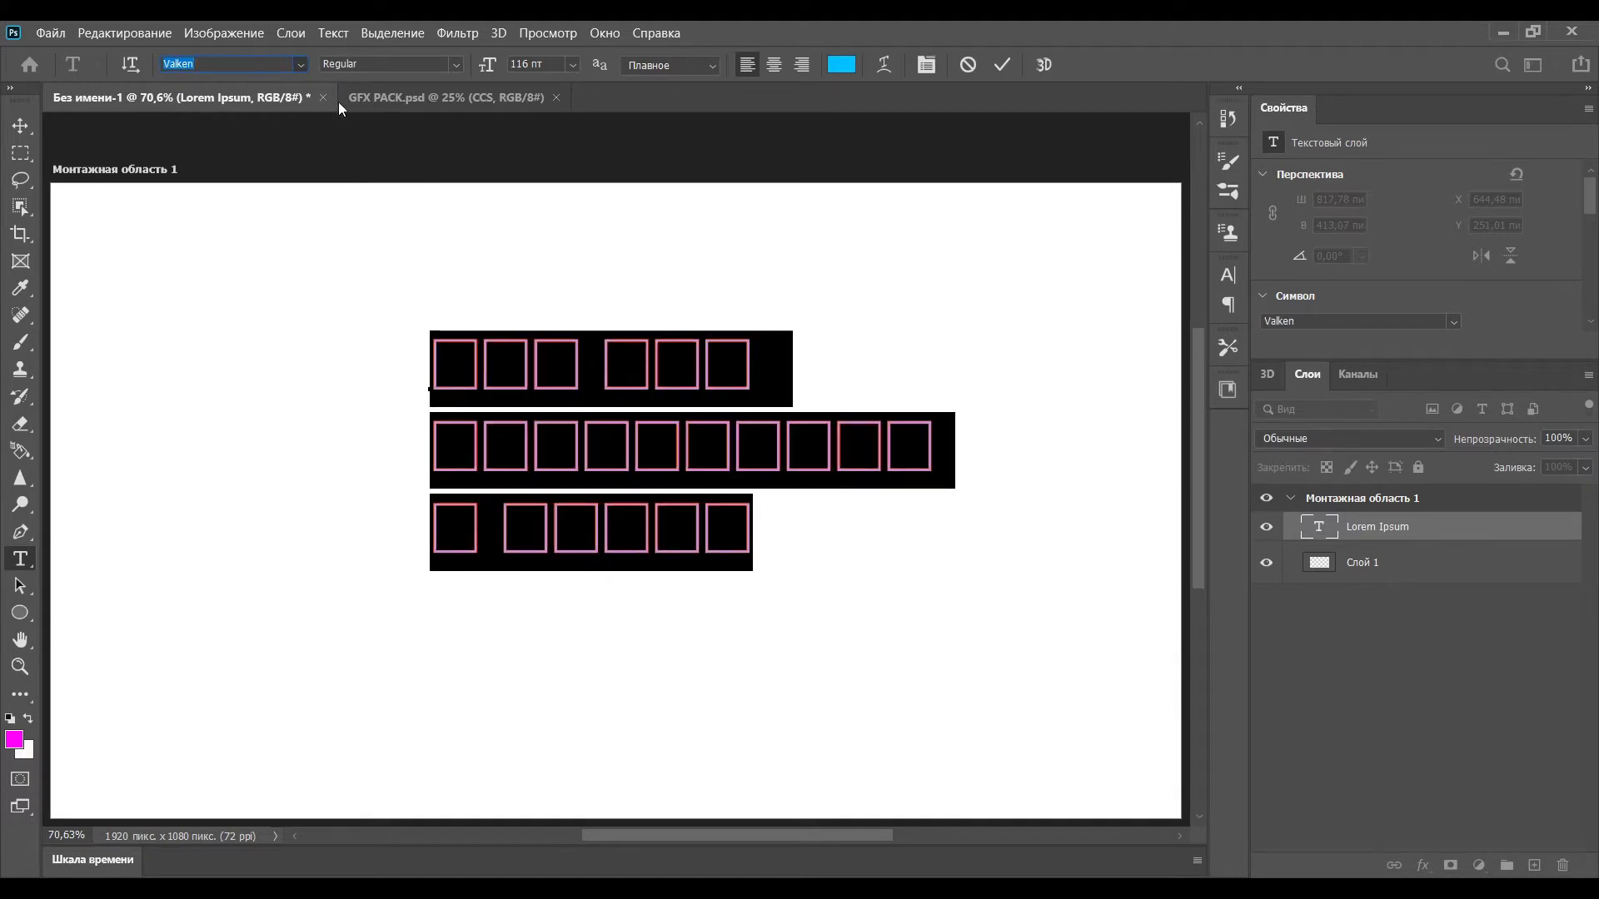
pyautogui.press('Up')
pyautogui.press('Up')
pyautogui.press('Down')
# Enlarge the text to 211 pt, then move it to the artboard's upper-left corner and scale it to about 279 pt to nearly fill the height.
pyautogui.moveTo(492, 65); pyautogui.dragTo(583, 70)
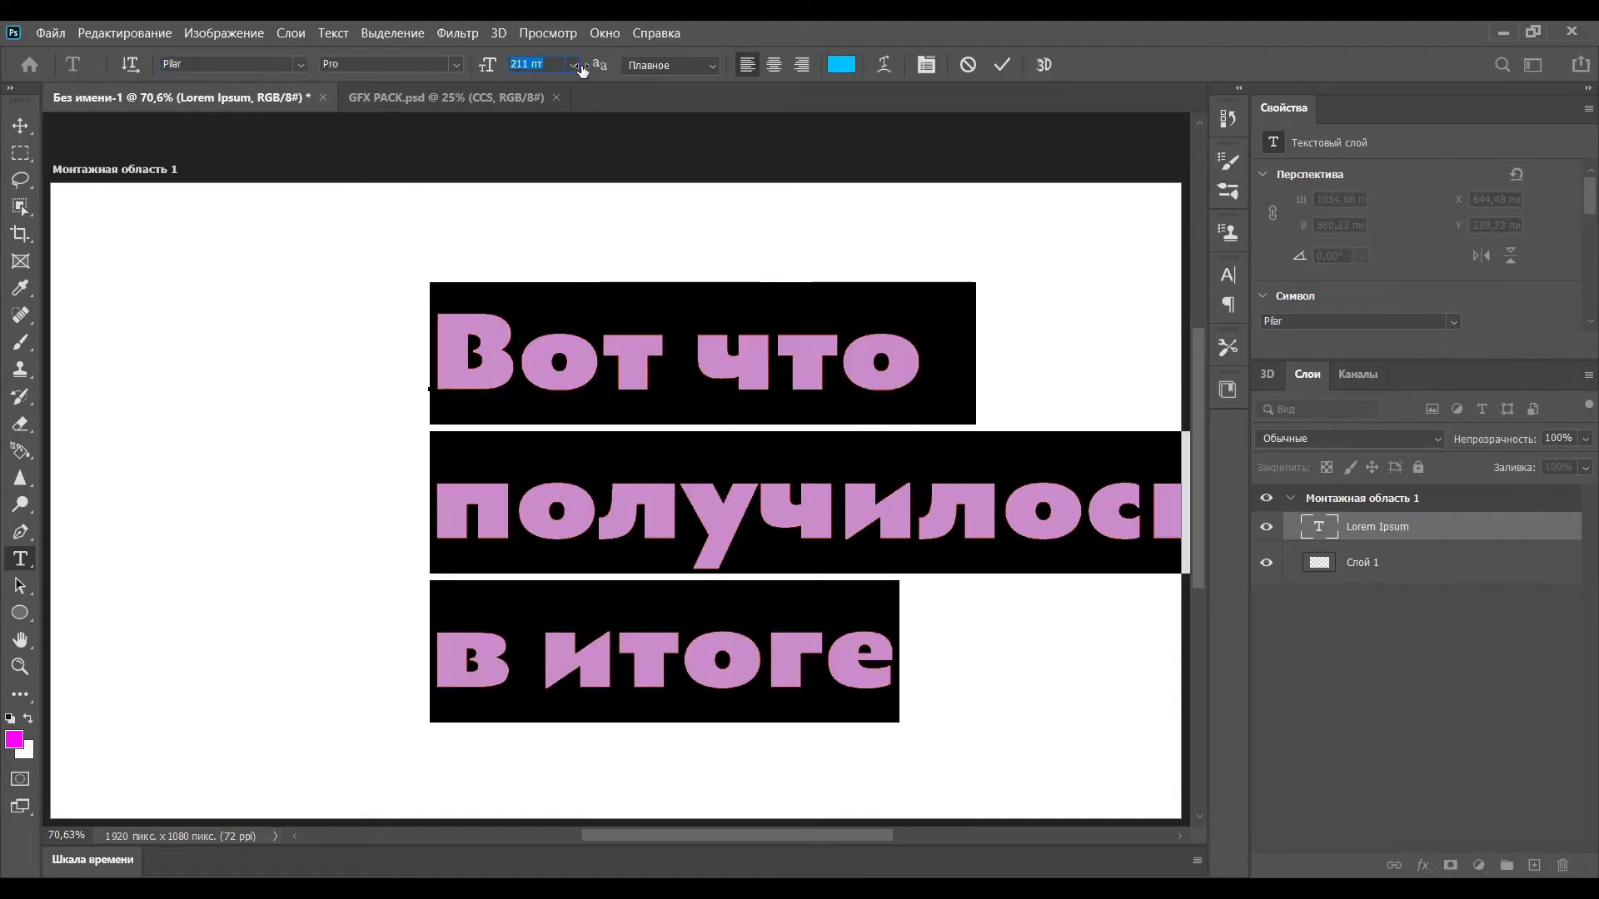
pyautogui.moveTo(592, 418); pyautogui.dragTo(257, 335)
pyautogui.moveTo(893, 640); pyautogui.dragTo(1000, 780)
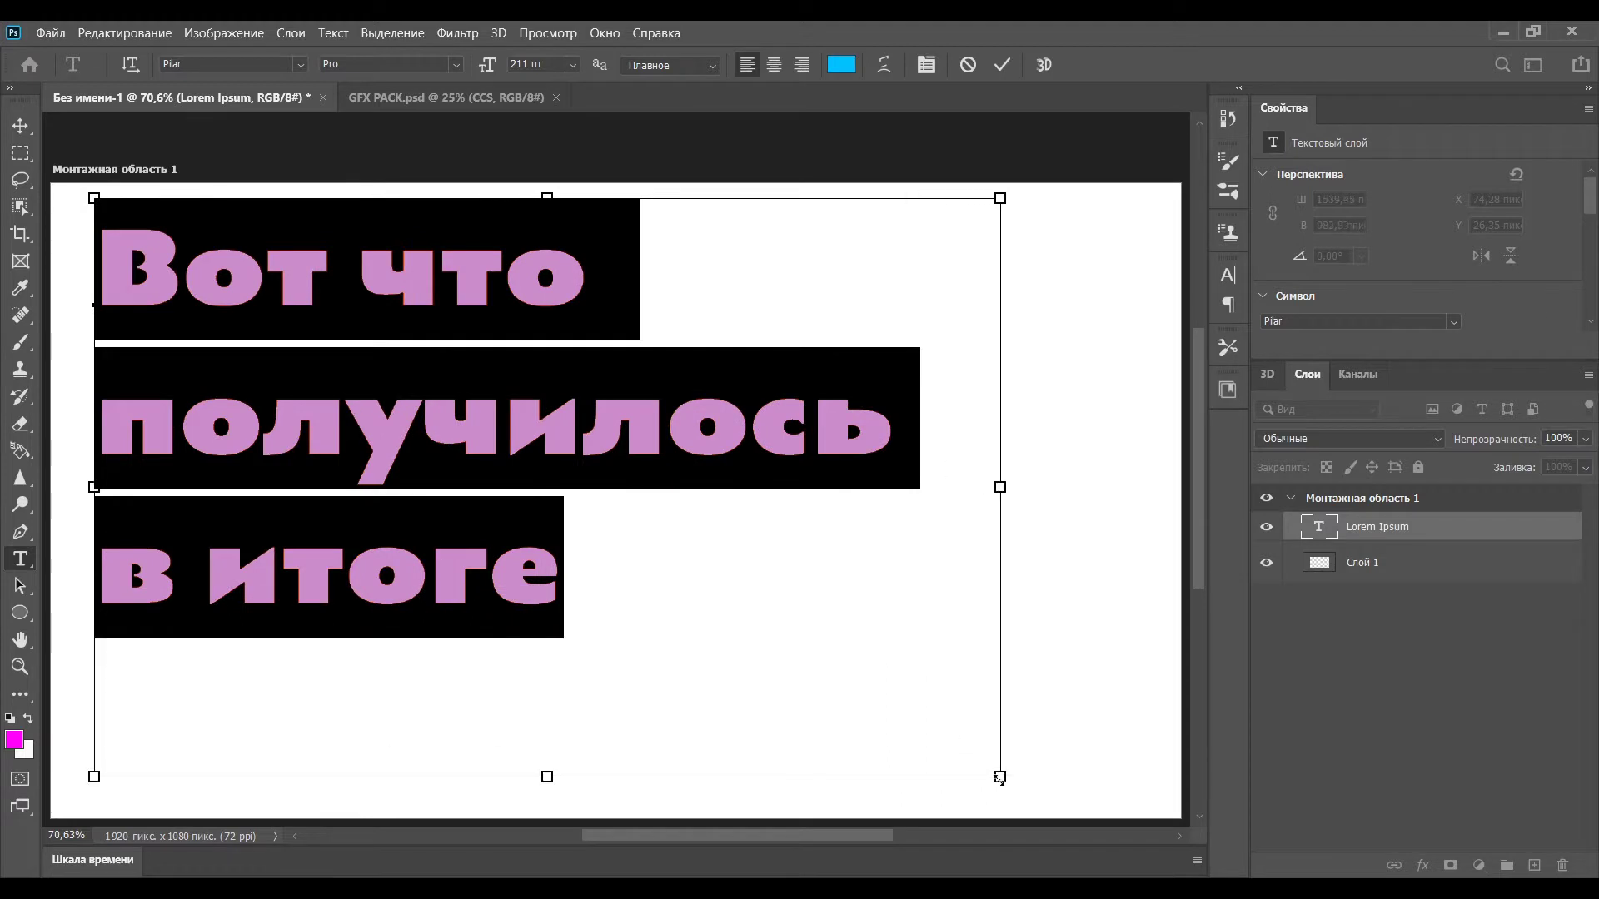
pyautogui.moveTo(469, 311); pyautogui.dragTo(439, 318)
pyautogui.click(792, 303)
pyautogui.click(1345, 563)
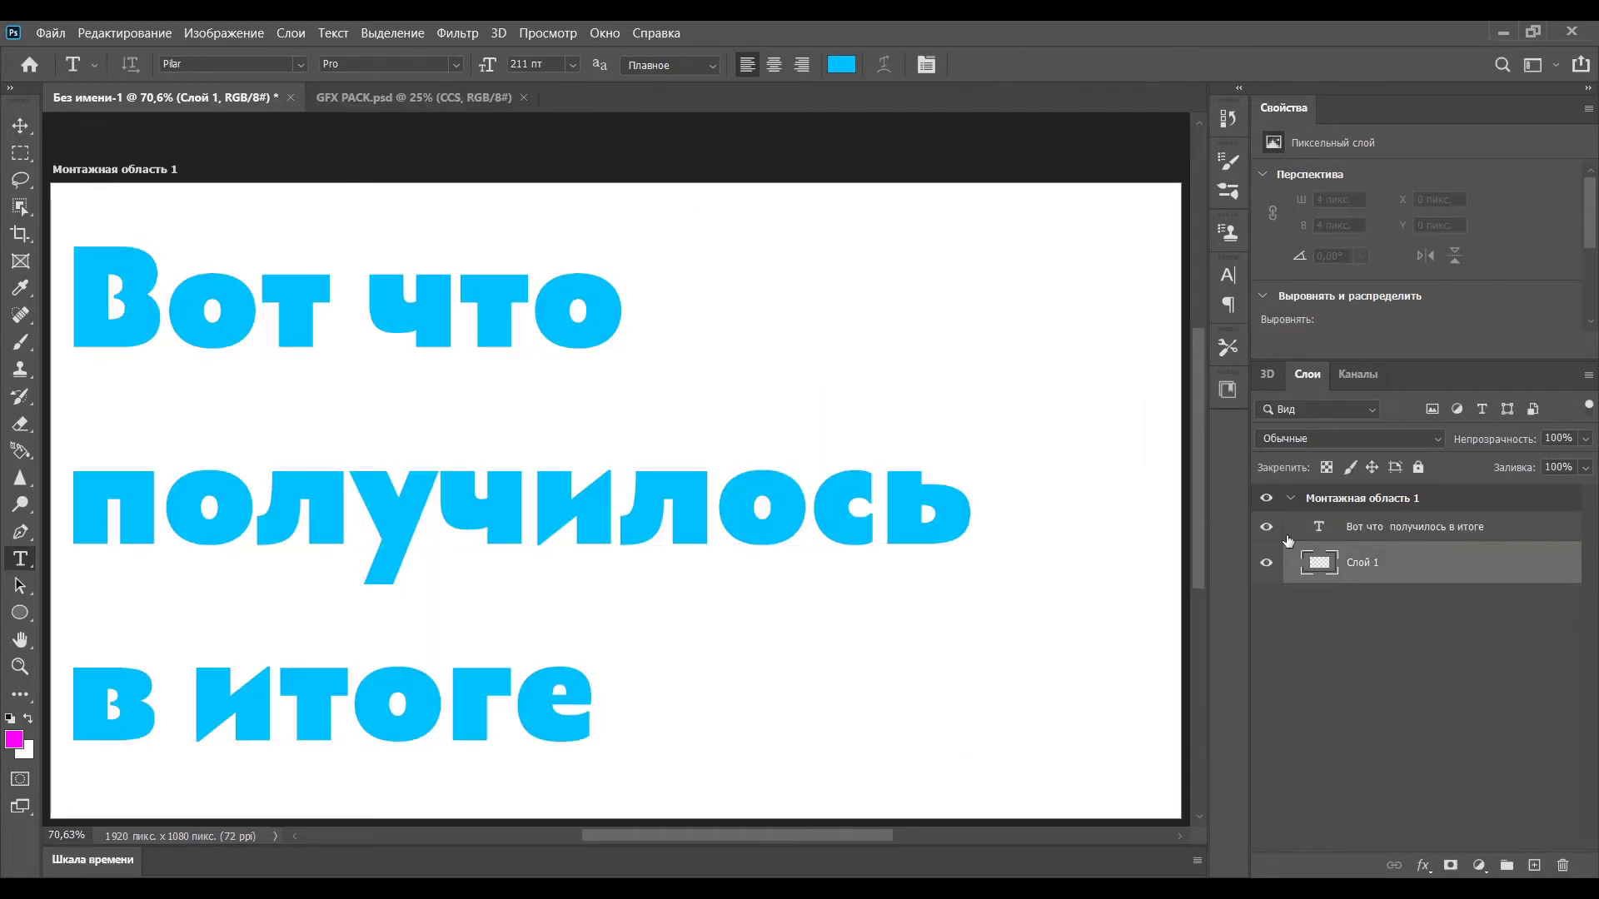
pyautogui.click(1324, 528)
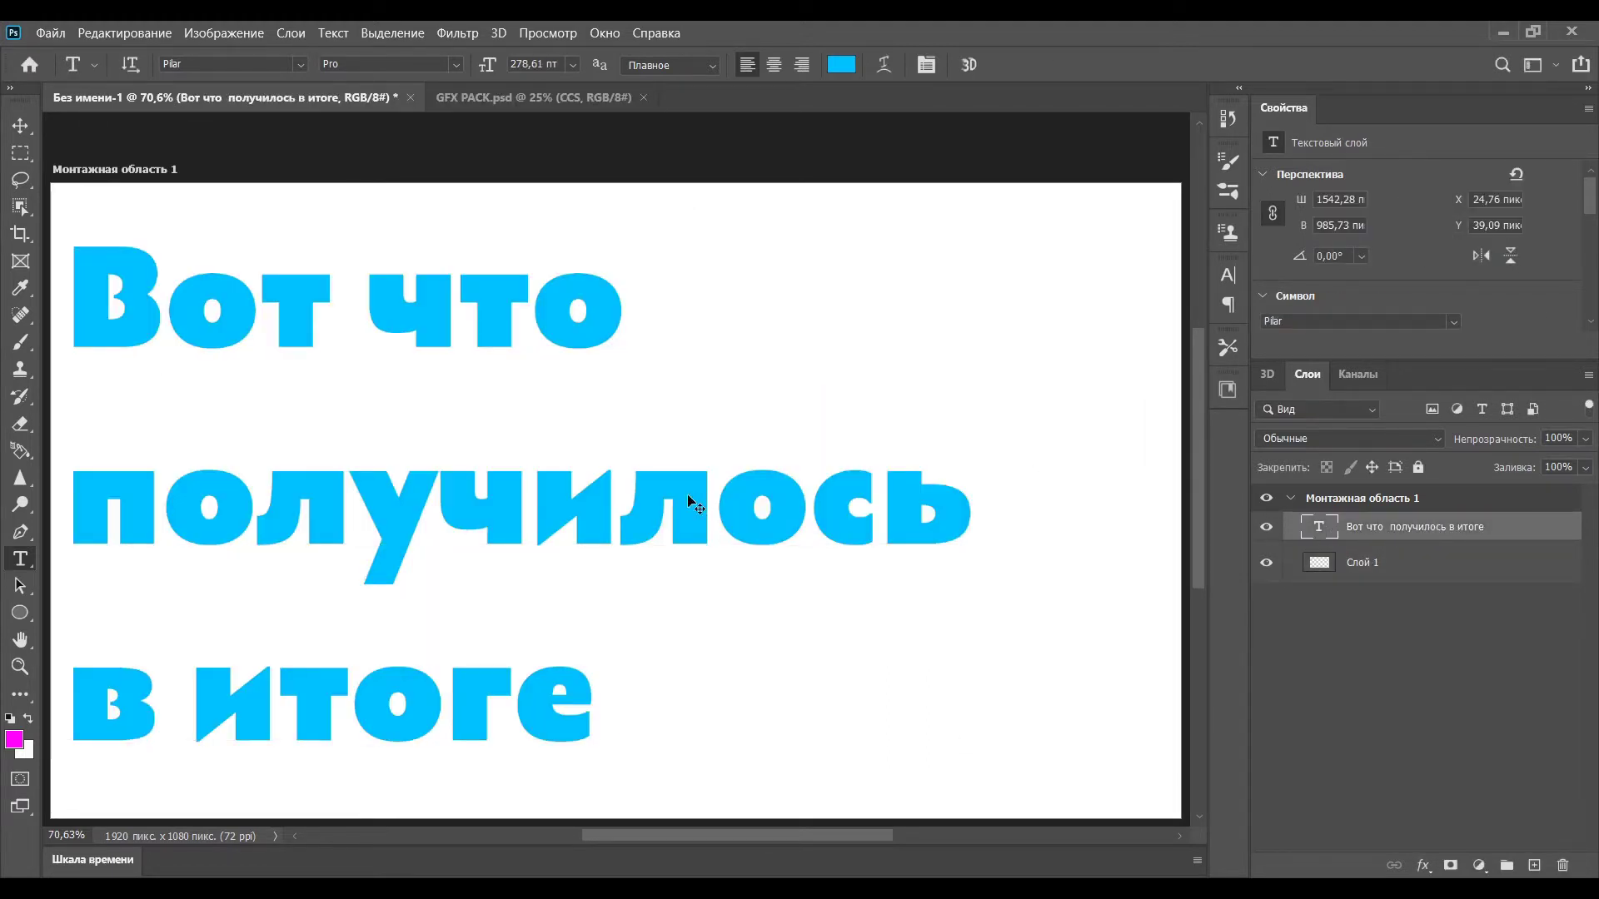
pyautogui.keyDown('ctrl'); pyautogui.click(1082, 518); pyautogui.keyUp('ctrl')
pyautogui.click(1355, 526)
pyautogui.click(517, 428)
pyautogui.hotkey('ctrl', 'a')
pyautogui.hotkey('ctrl', 'h')
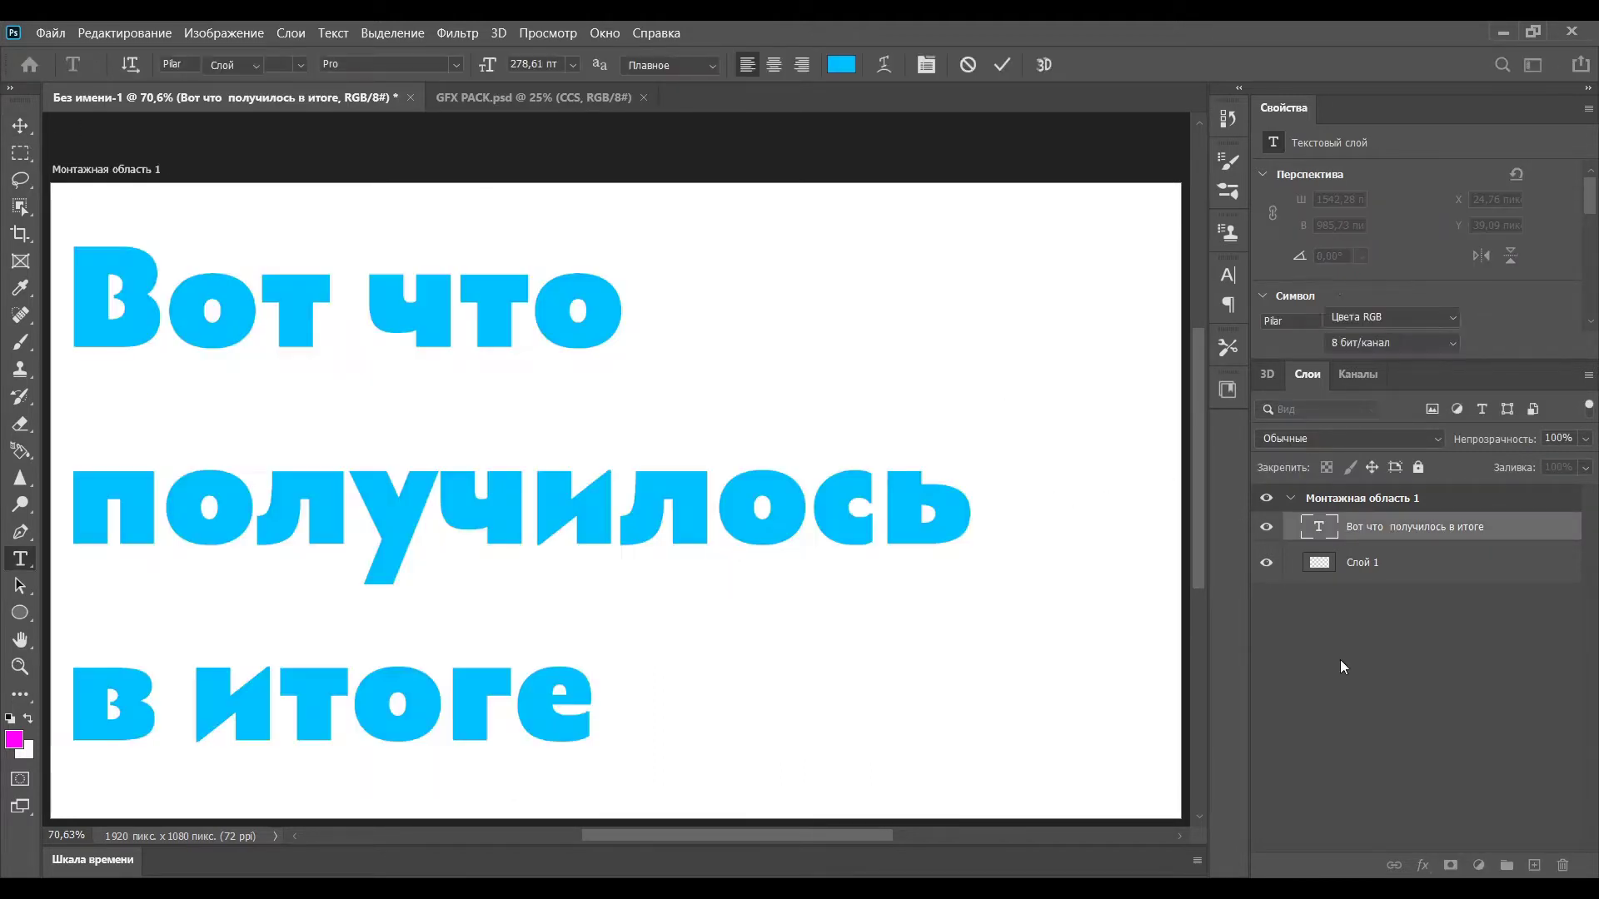
pyautogui.hotkey('ctrl', 'Return')
pyautogui.press('v')
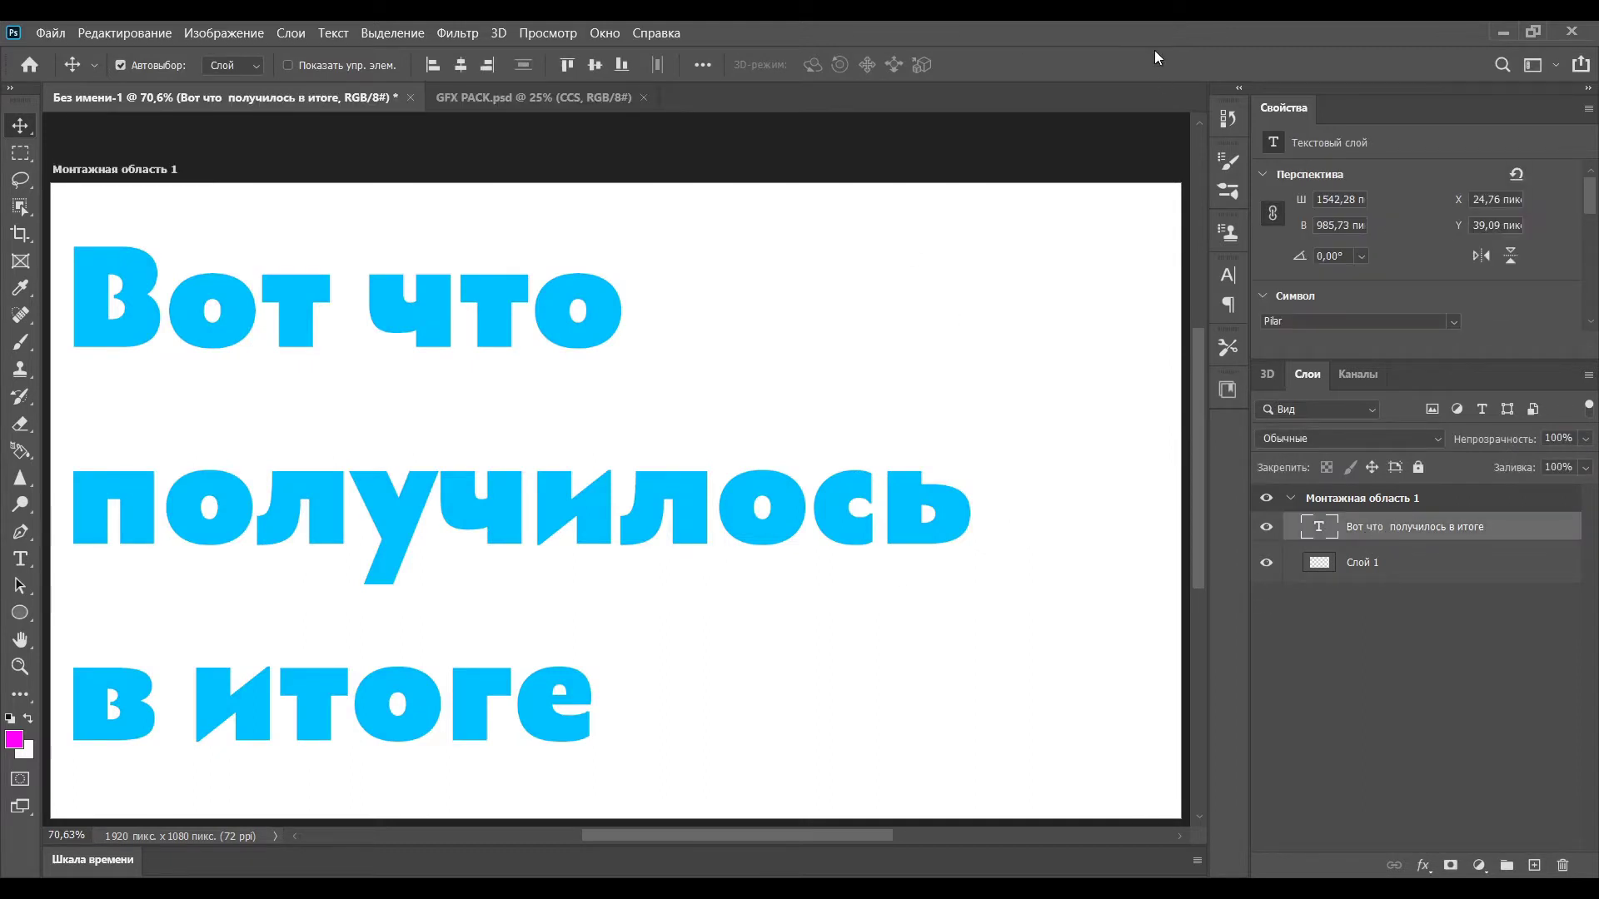
# Add a bevel and emboss effect (Тиснение) to the text layer and give the letters a smooth, rounded relief.
pyautogui.press('h')
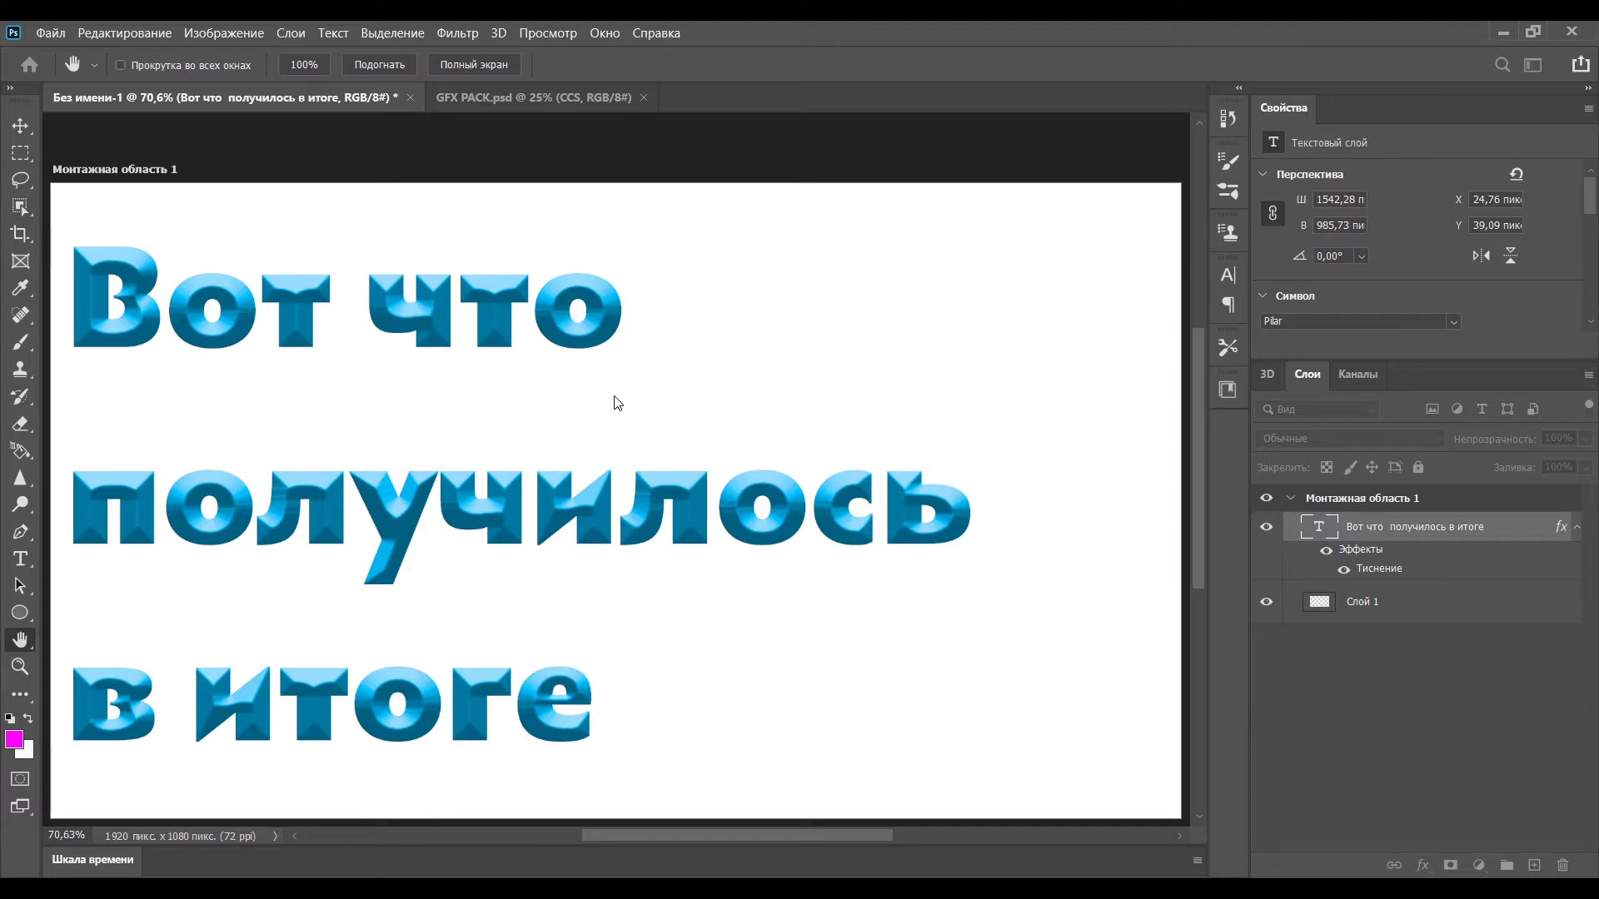
pyautogui.click(619, 420)
pyautogui.click(616, 423)
pyautogui.click(669, 379)
pyautogui.click(1117, 400)
pyautogui.click(1117, 399)
pyautogui.moveTo(1000, 470); pyautogui.dragTo(1100, 463)
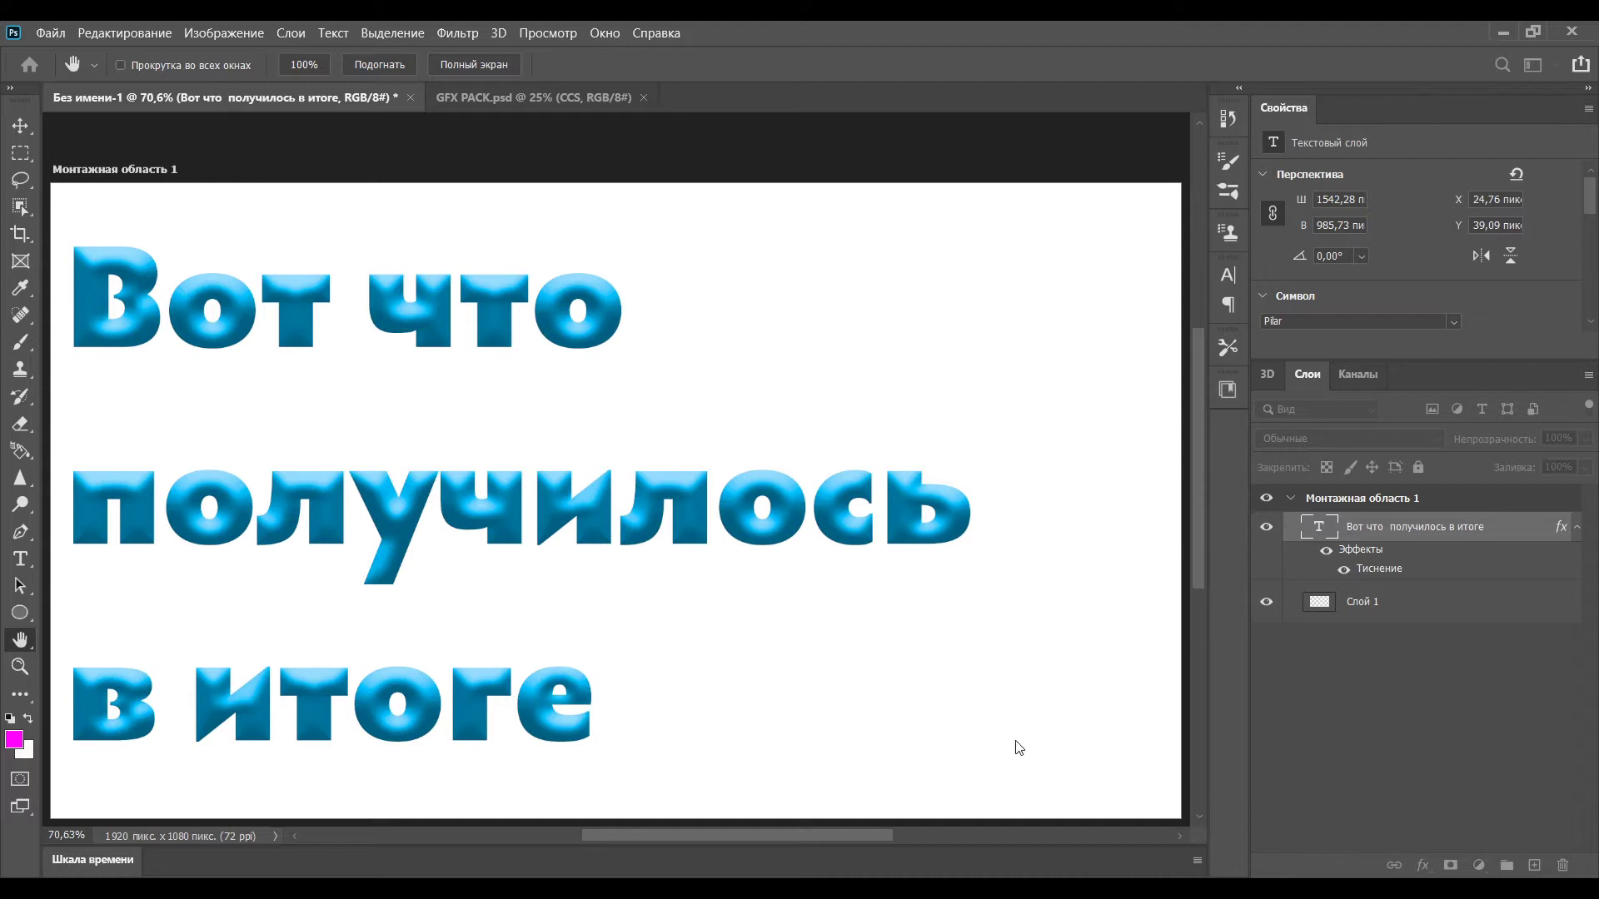
# Switch the bevel to hard chiselled edges, try reversing its shading downward and restore the upward shading.
pyautogui.click(1076, 418)
pyautogui.moveTo(1107, 474); pyautogui.dragTo(966, 483)
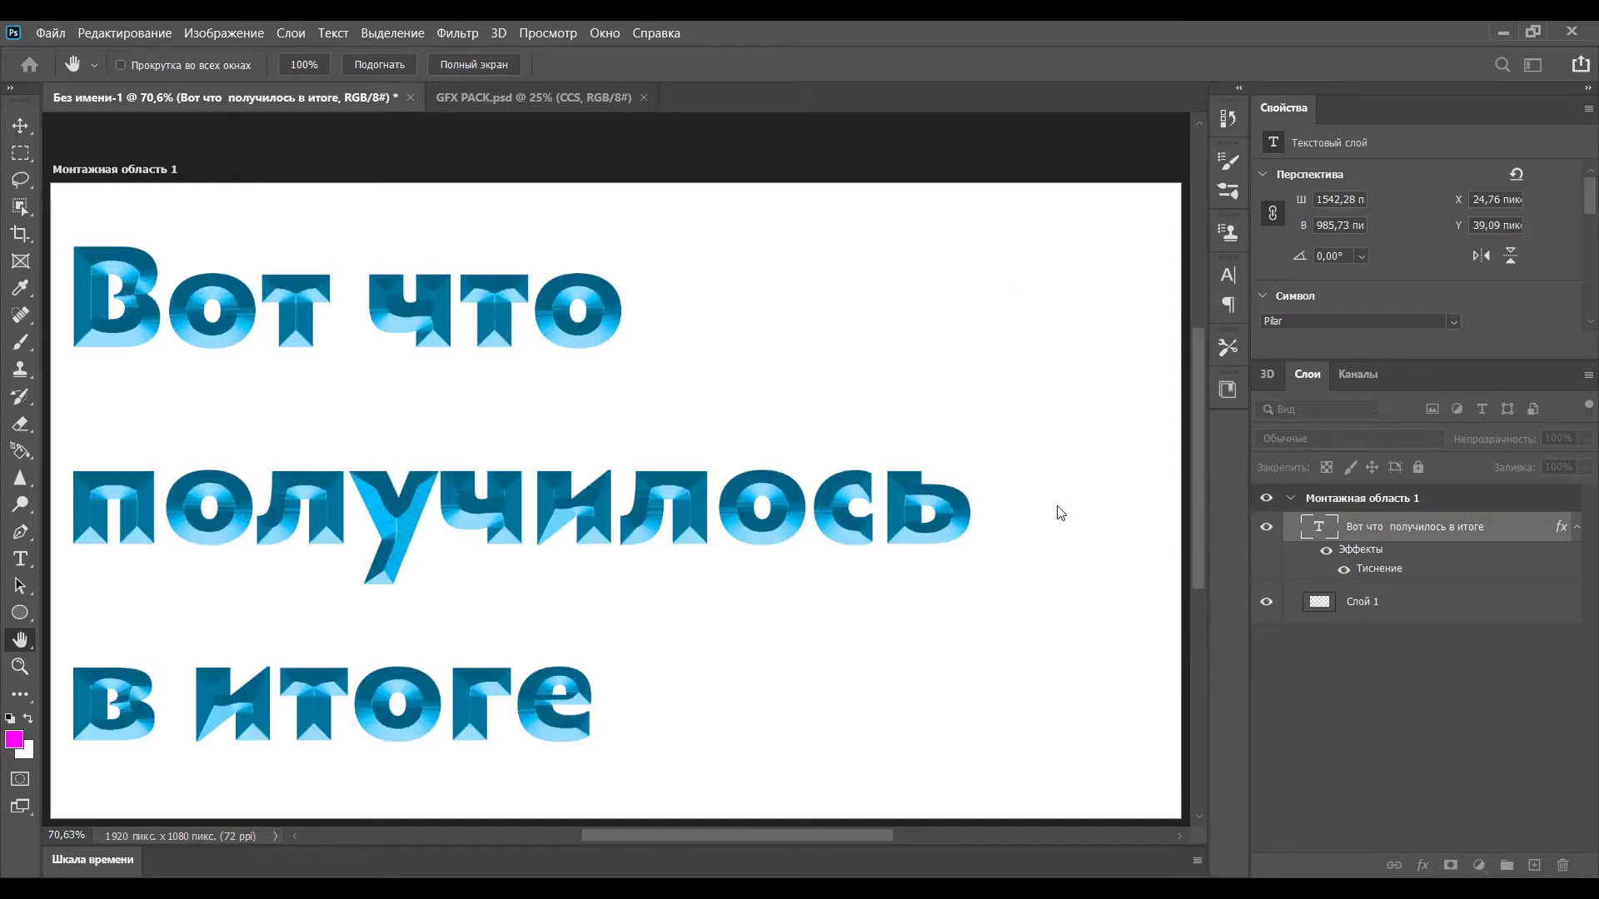
pyautogui.click(1013, 428)
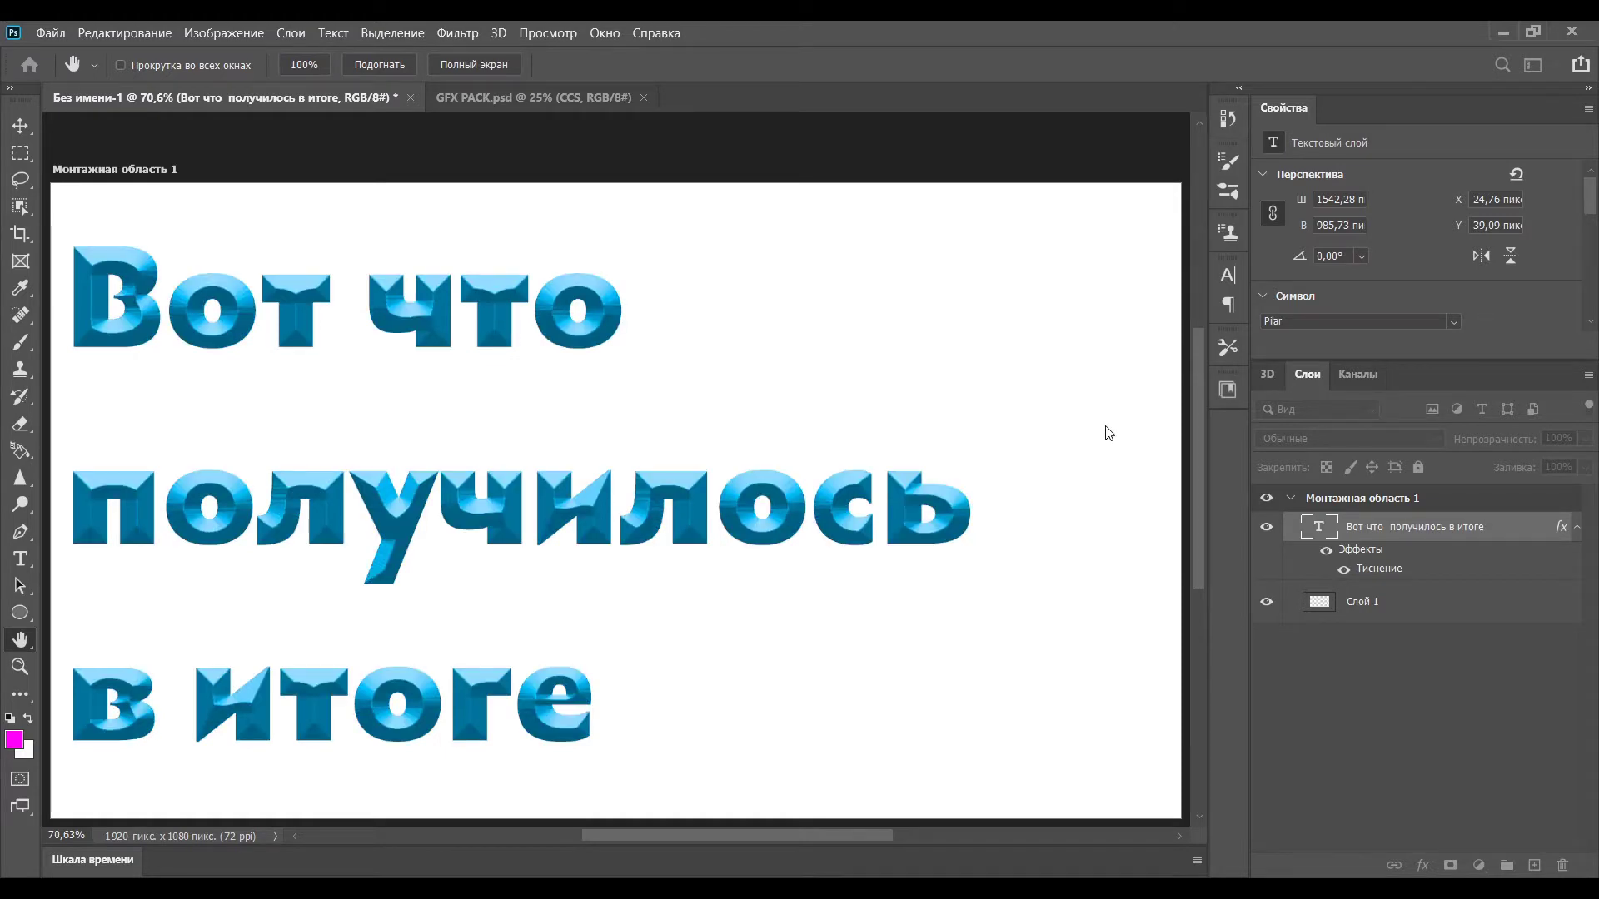
# Change the bevel style so the relief lies only outside the flat blue letters, and reduce its size to a narrow rim.
pyautogui.click(1072, 410)
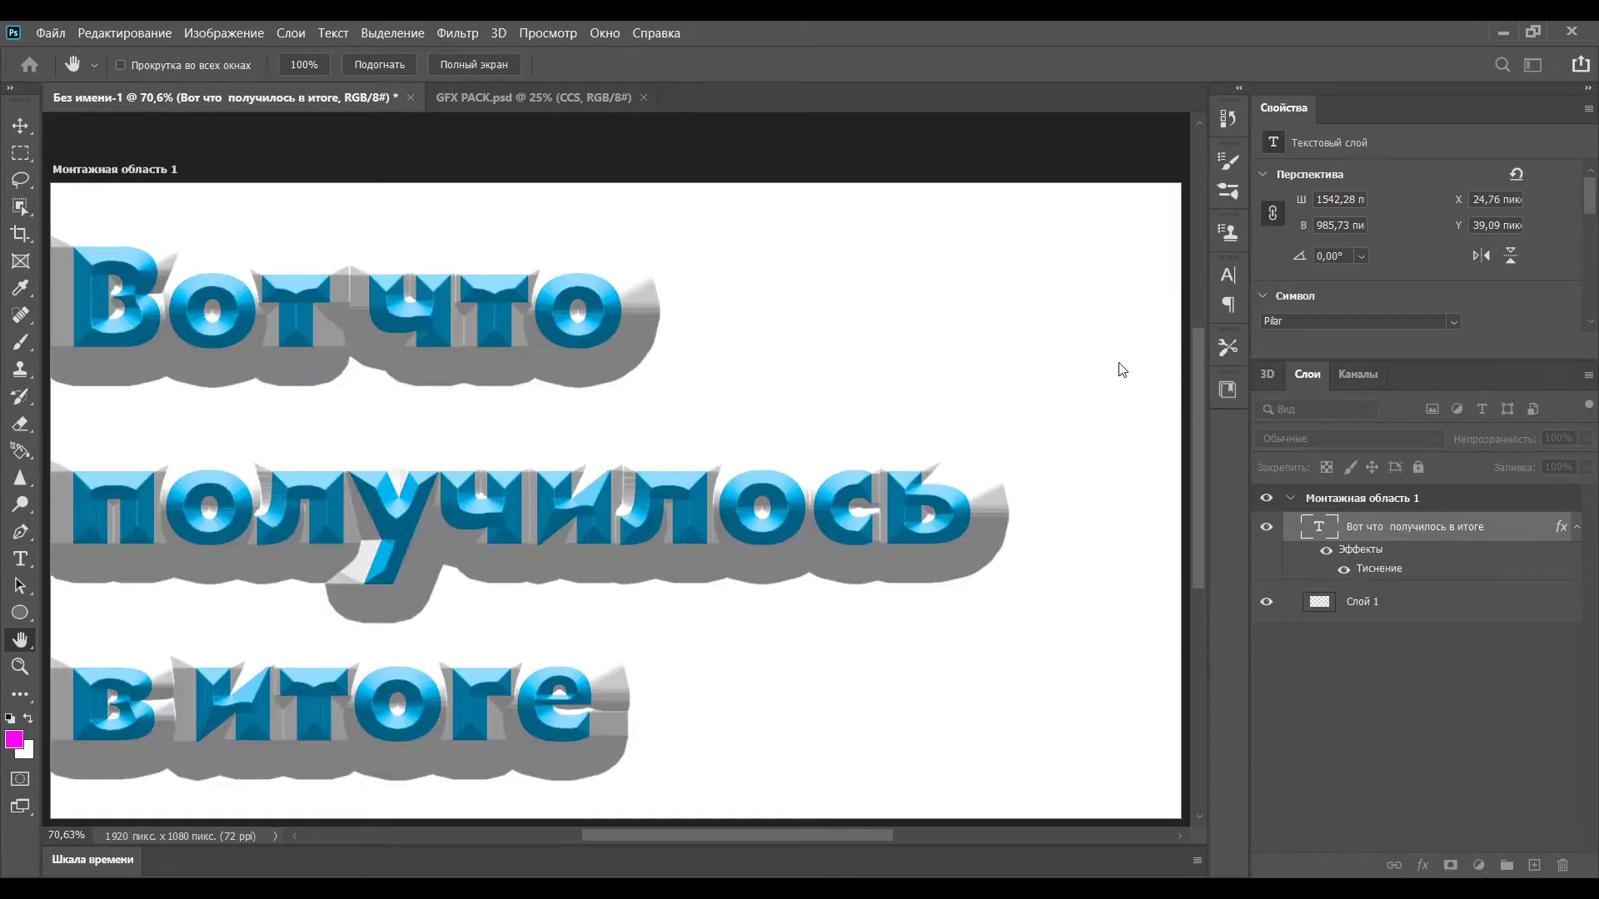
pyautogui.click(1118, 364)
pyautogui.click(1080, 422)
pyautogui.click(1069, 438)
pyautogui.click(1179, 374)
pyautogui.click(1082, 372)
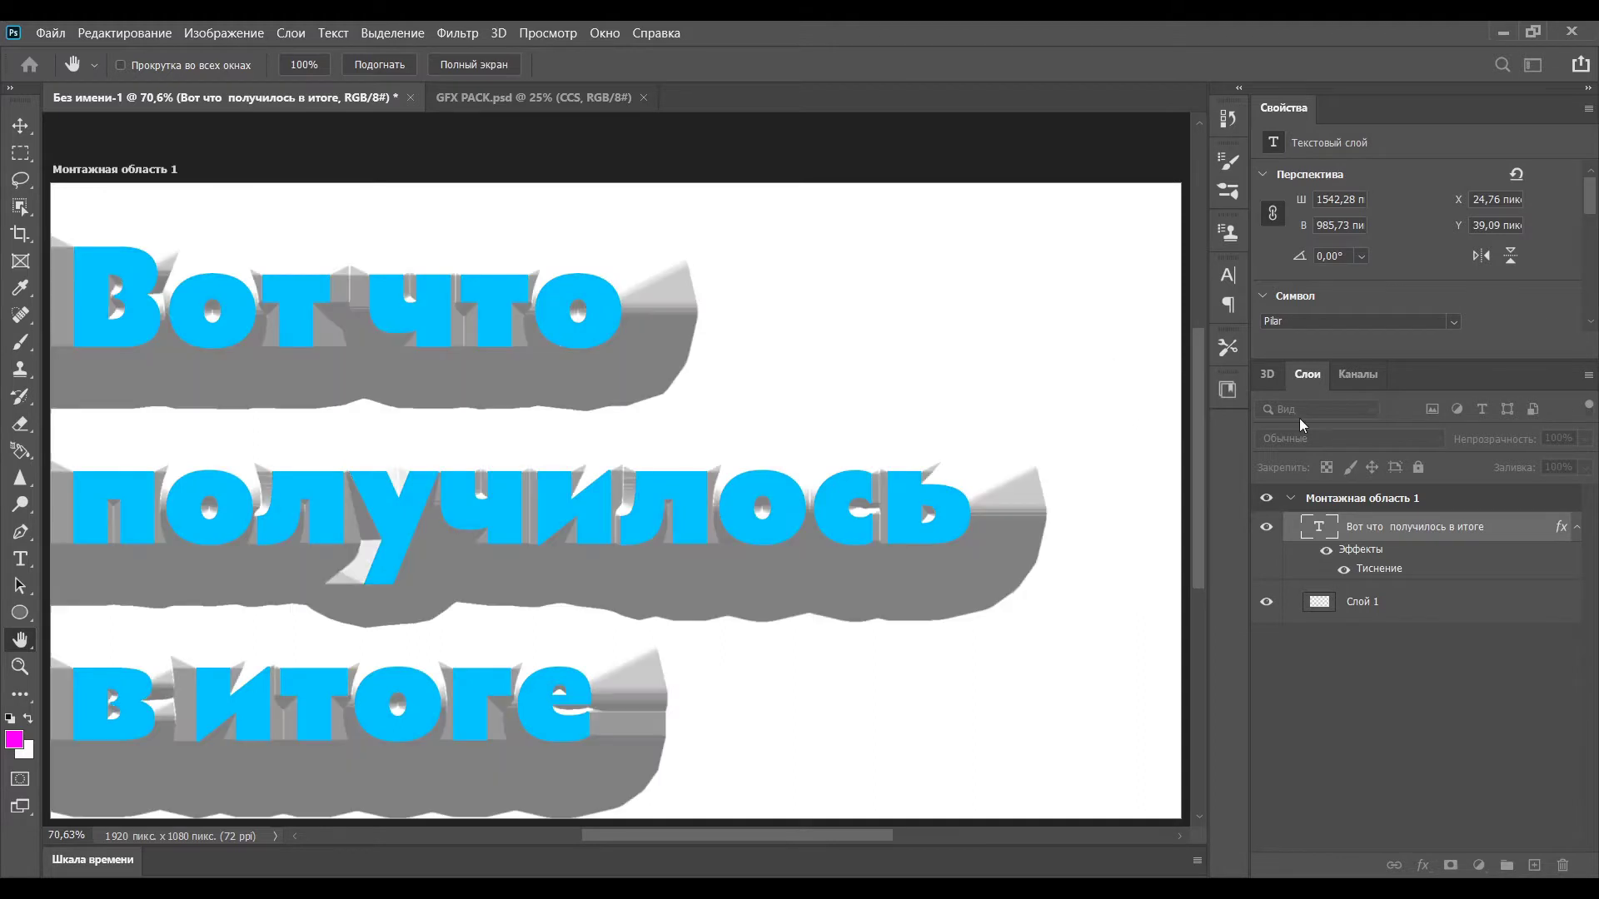
pyautogui.moveTo(1141, 329); pyautogui.dragTo(1124, 358)
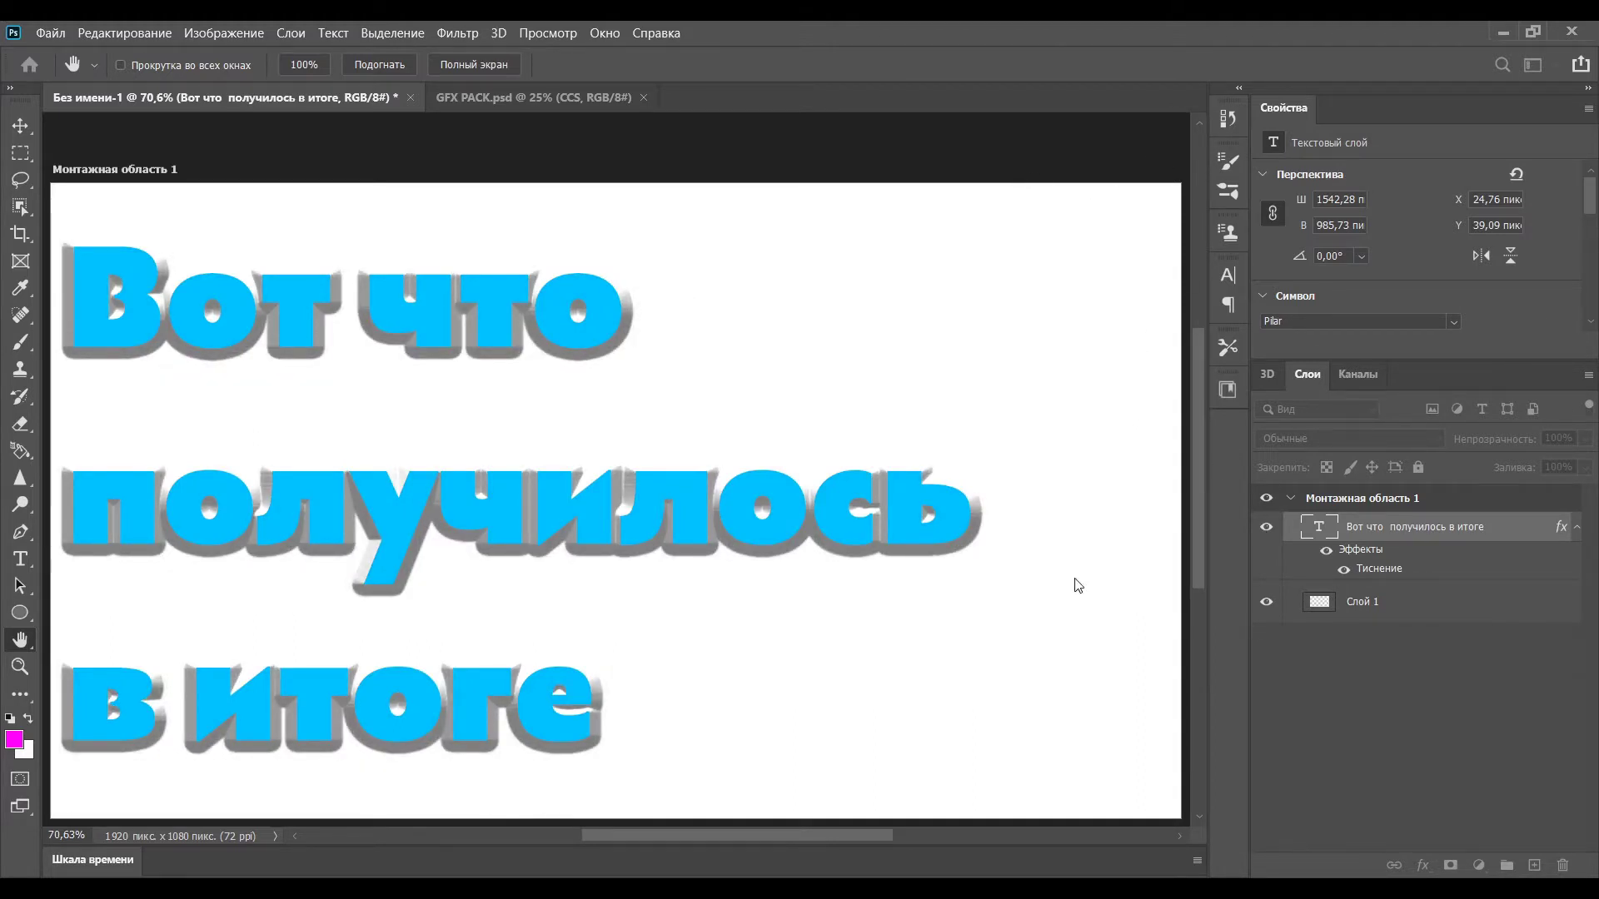
# Adjust the outer bevel's shading into a metallic grey rim around the letters, apply the effect and check it by toggling the layer's visibility.
pyautogui.click(1155, 315)
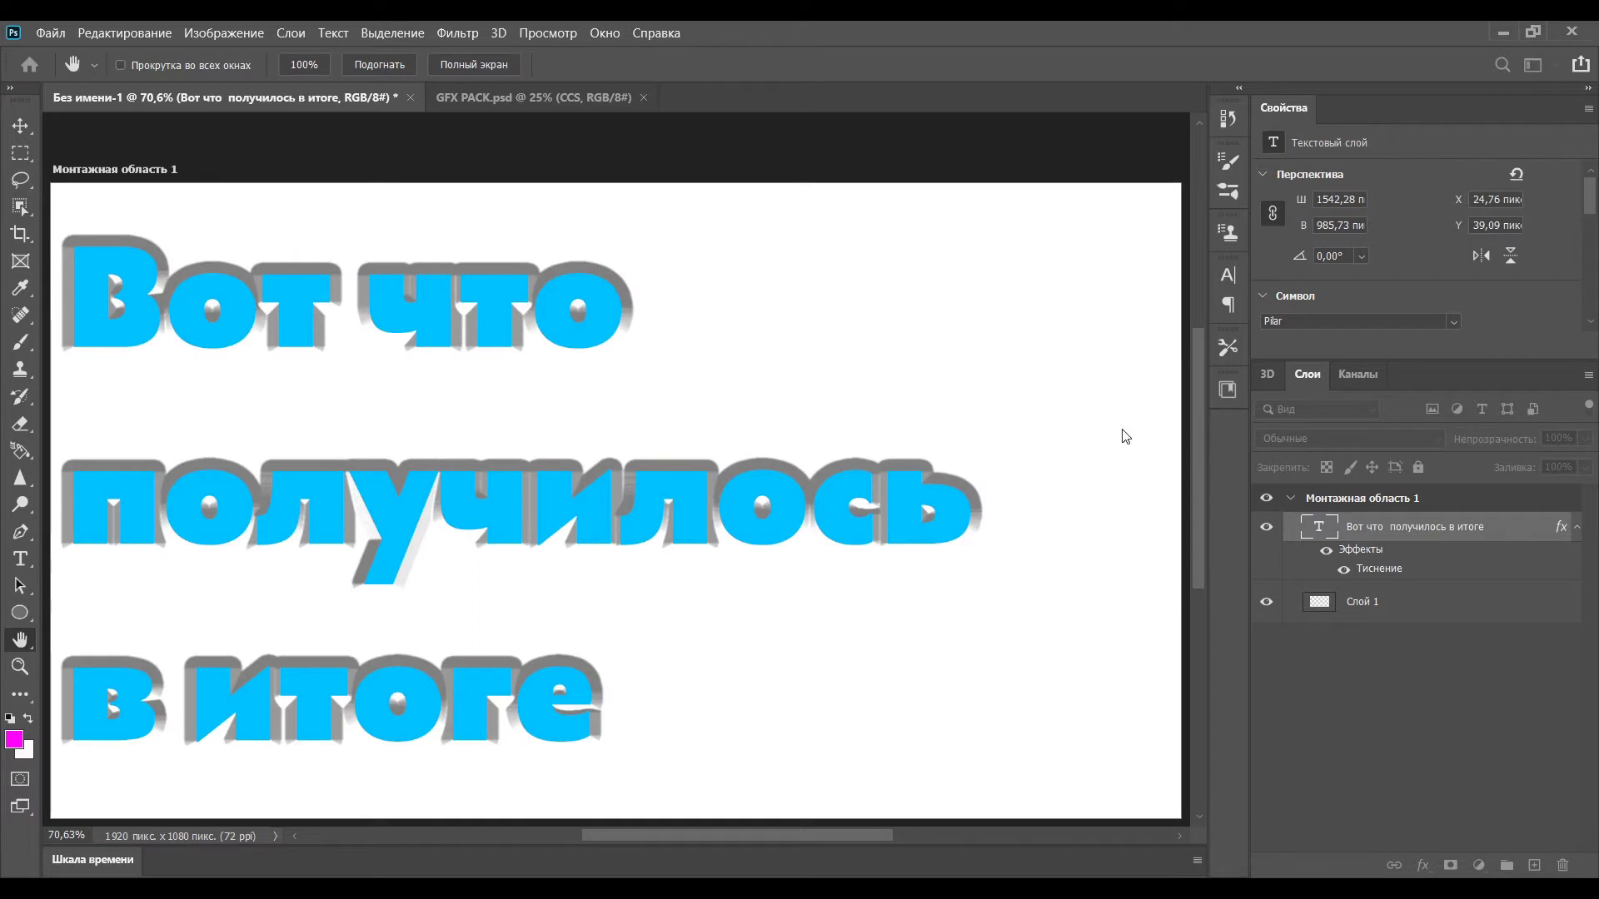
pyautogui.moveTo(1122, 430); pyautogui.dragTo(1095, 441)
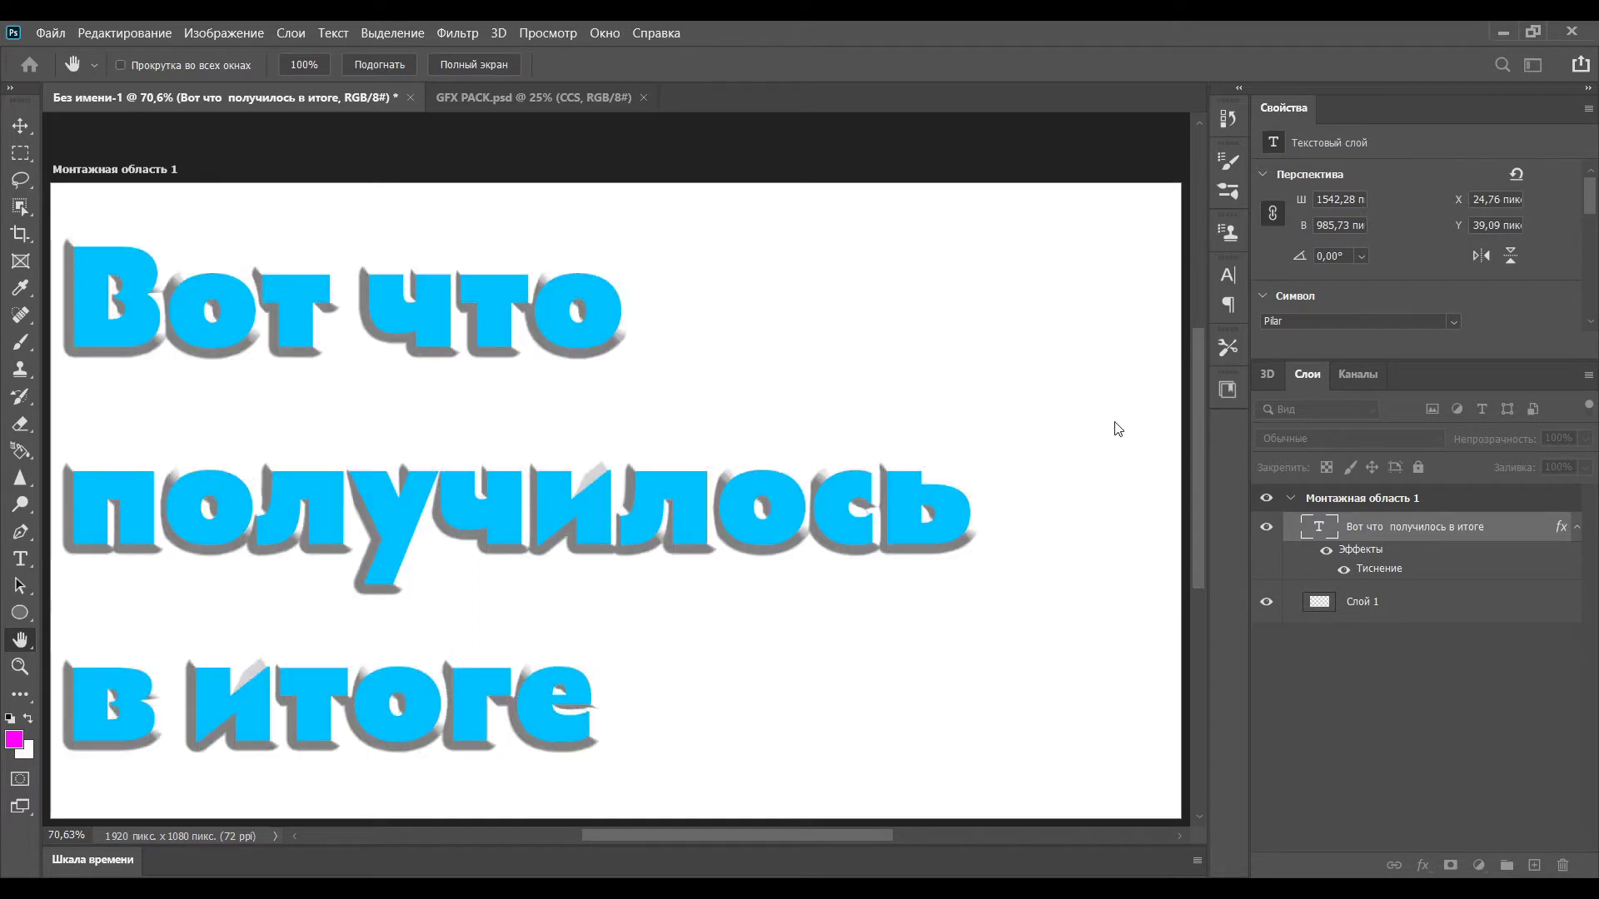
pyautogui.click(1115, 422)
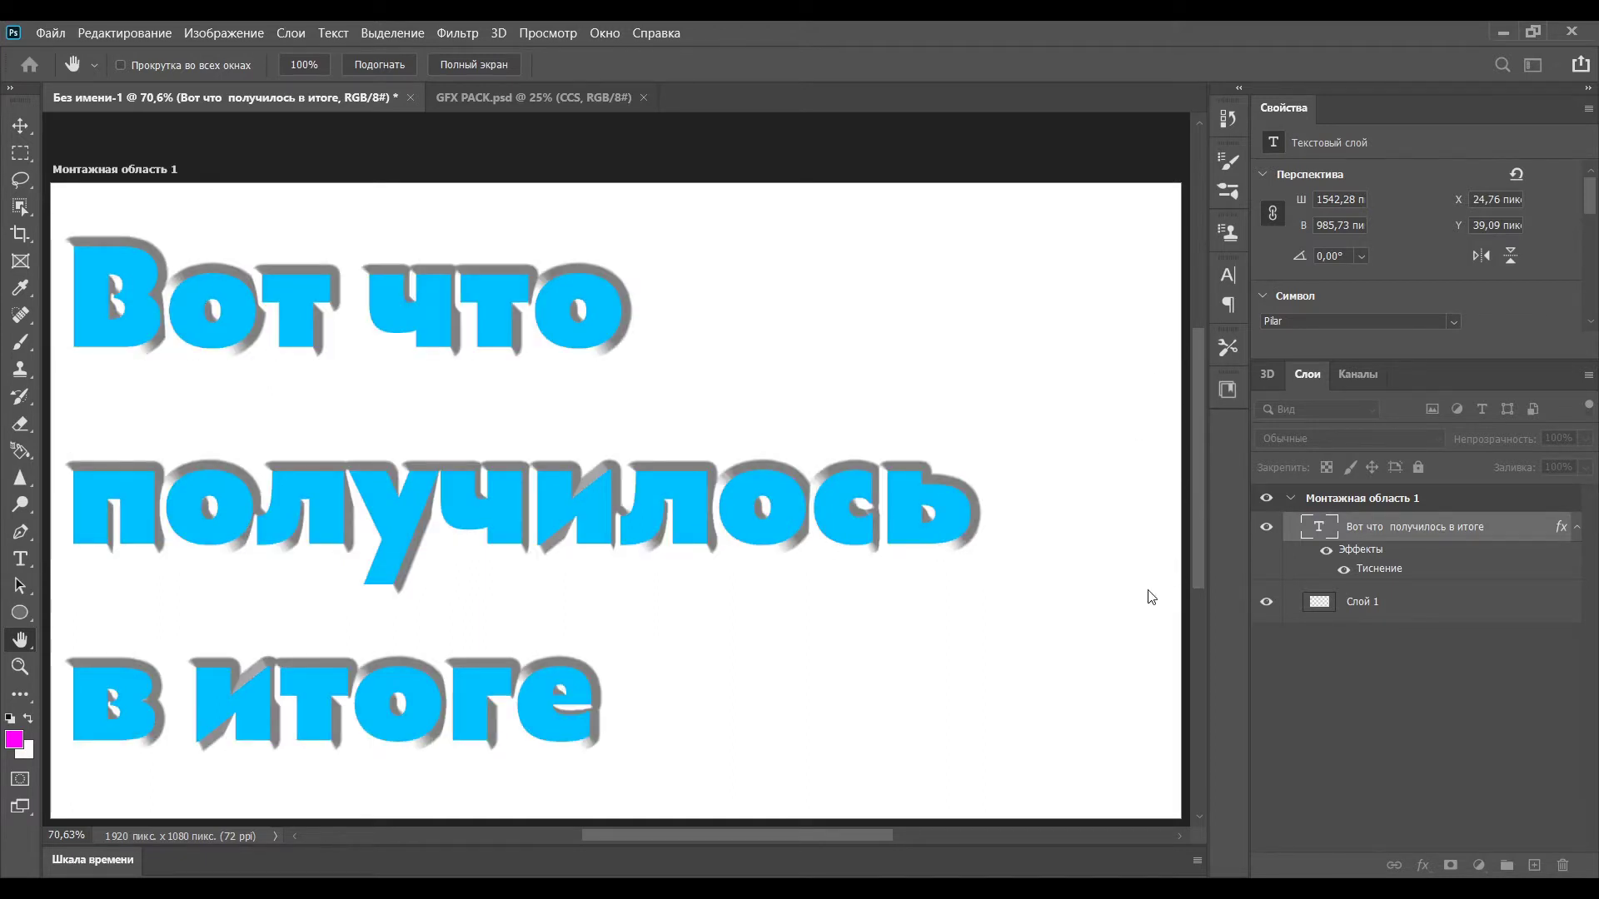
pyautogui.click(1263, 576)
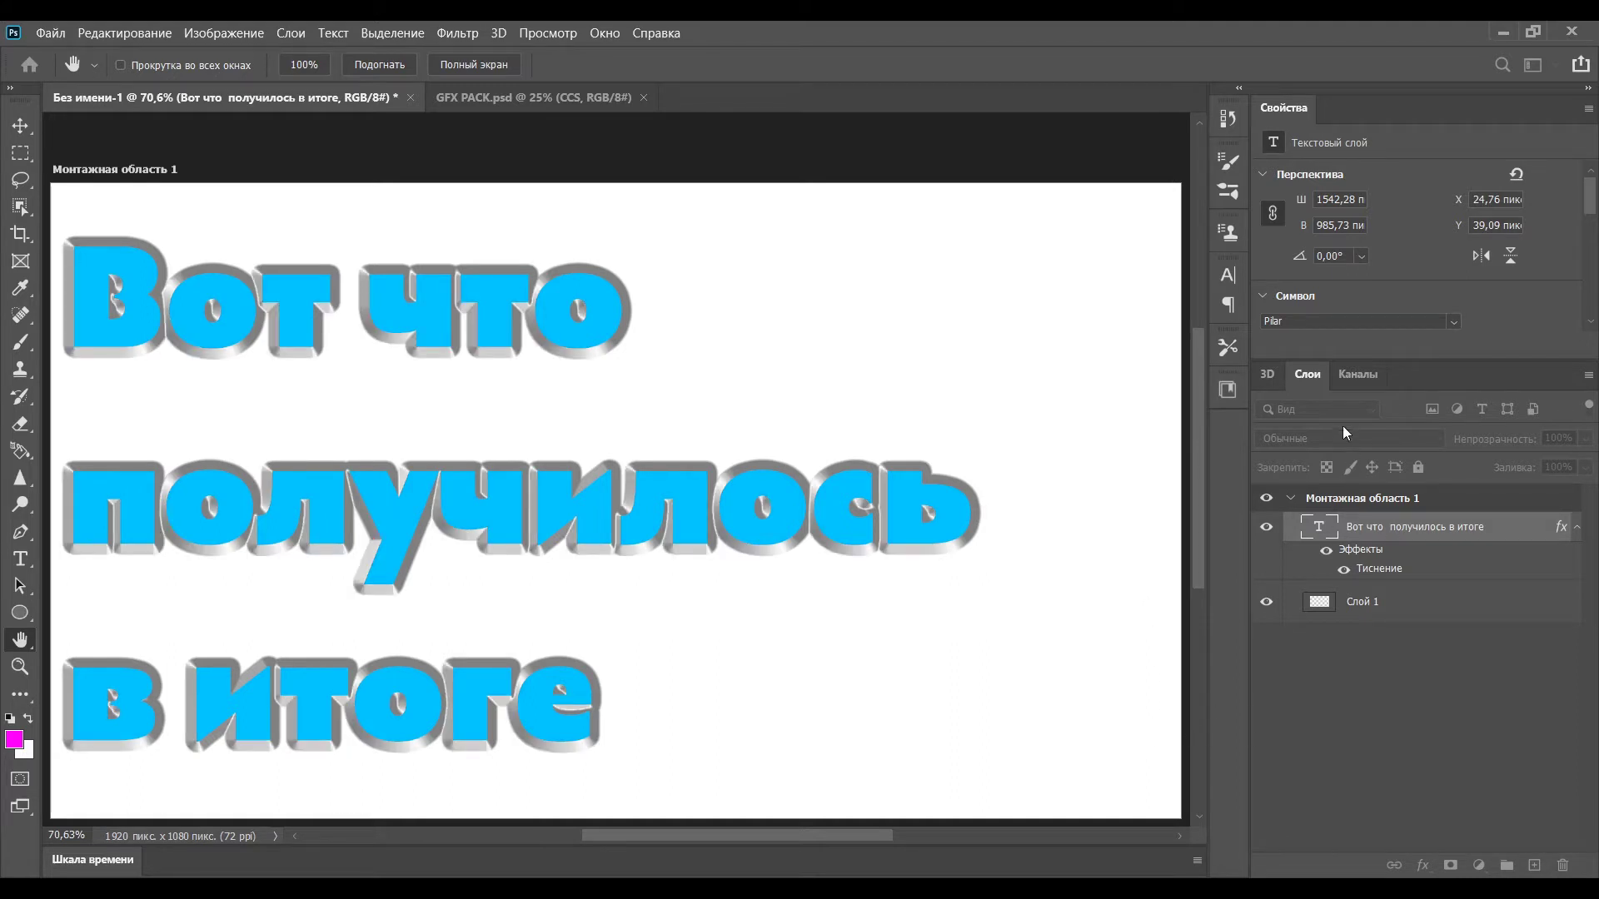
pyautogui.moveTo(1146, 547)
pyautogui.mouseDown()
pyautogui.moveTo(1186, 546)
pyautogui.moveTo(1153, 547)
pyautogui.moveTo(1171, 550)
pyautogui.mouseUp()
pyautogui.click(1557, 142)
pyautogui.click(1267, 527)
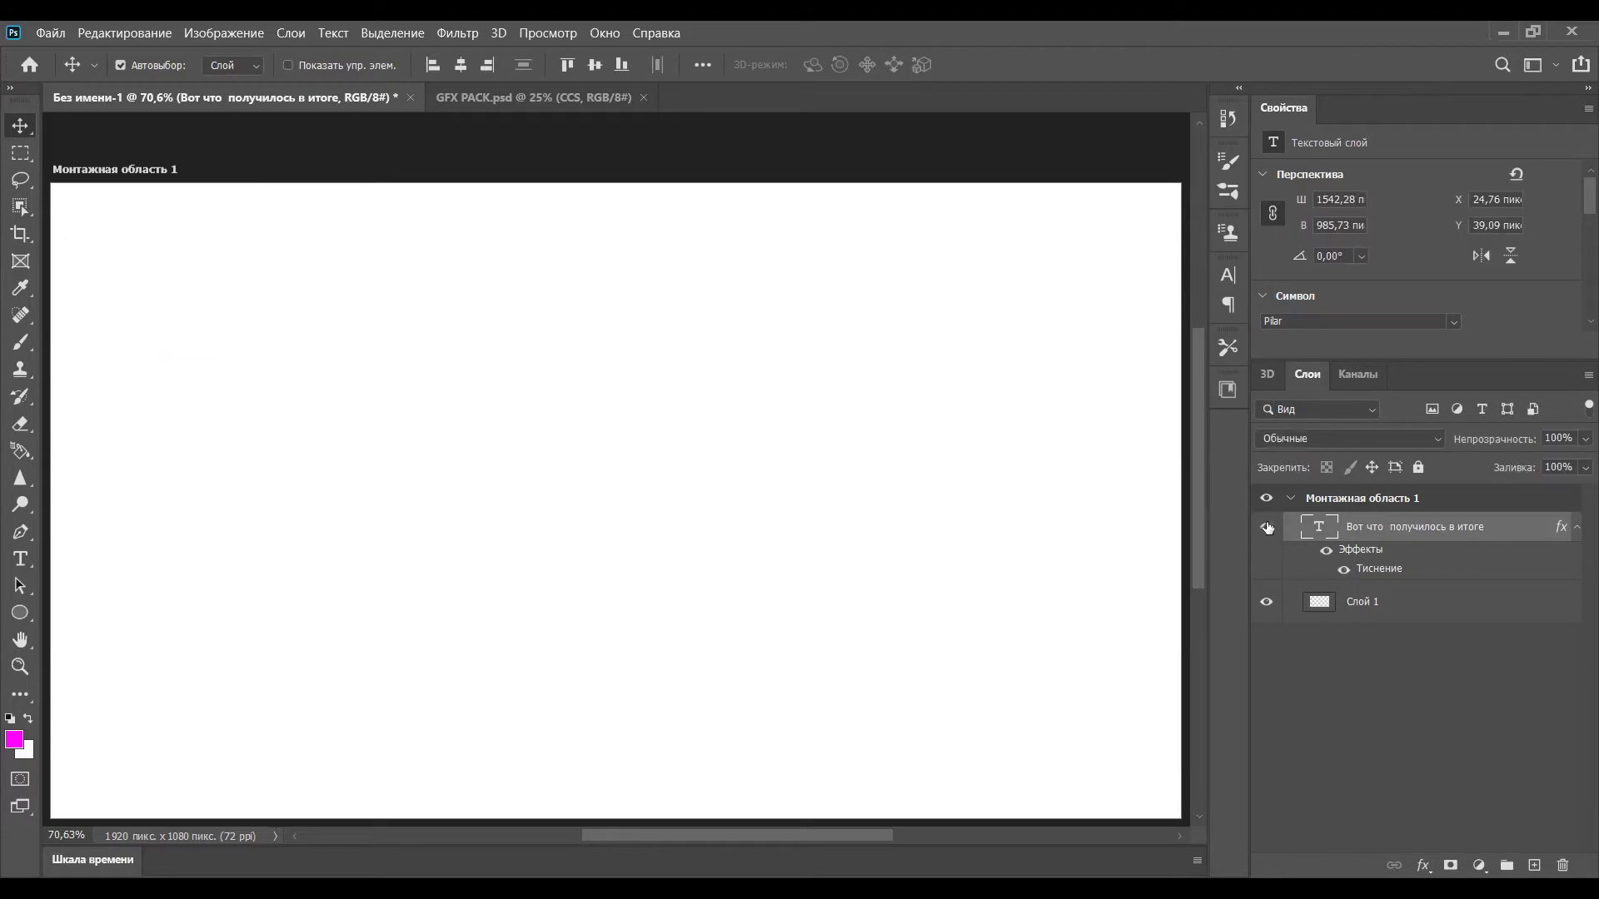
pyautogui.click(1267, 528)
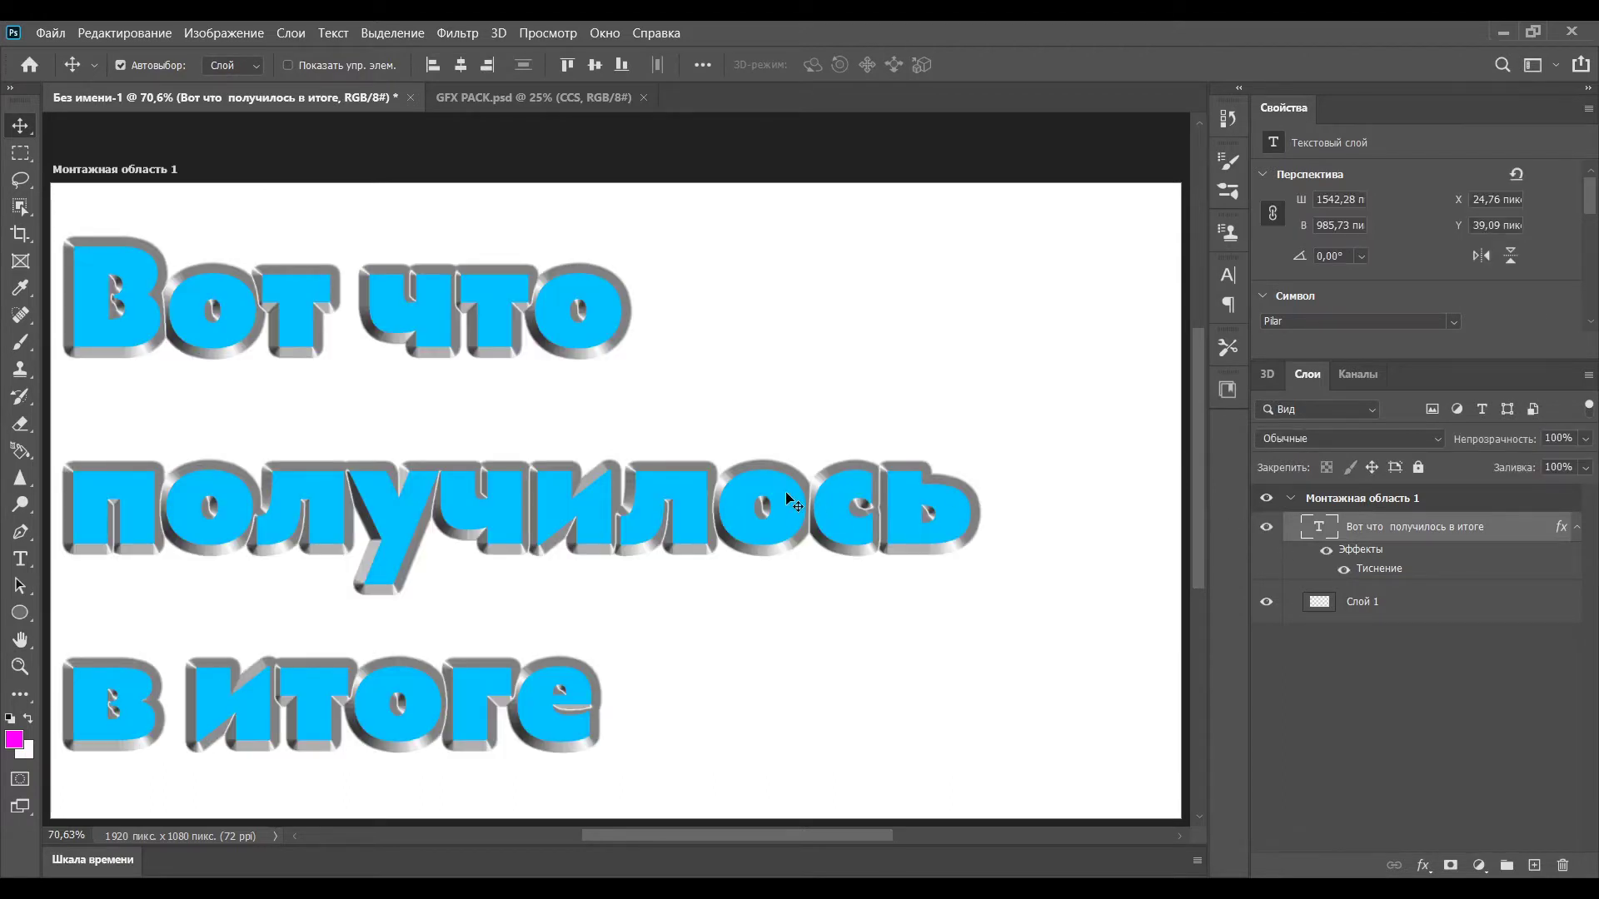
# Place the image "cveta-poloski-linii-fon-tekstura (1)" above Слой 1, scale it to about 102.41% to cover the artboard, and delete it again.
pyautogui.click(1349, 607)
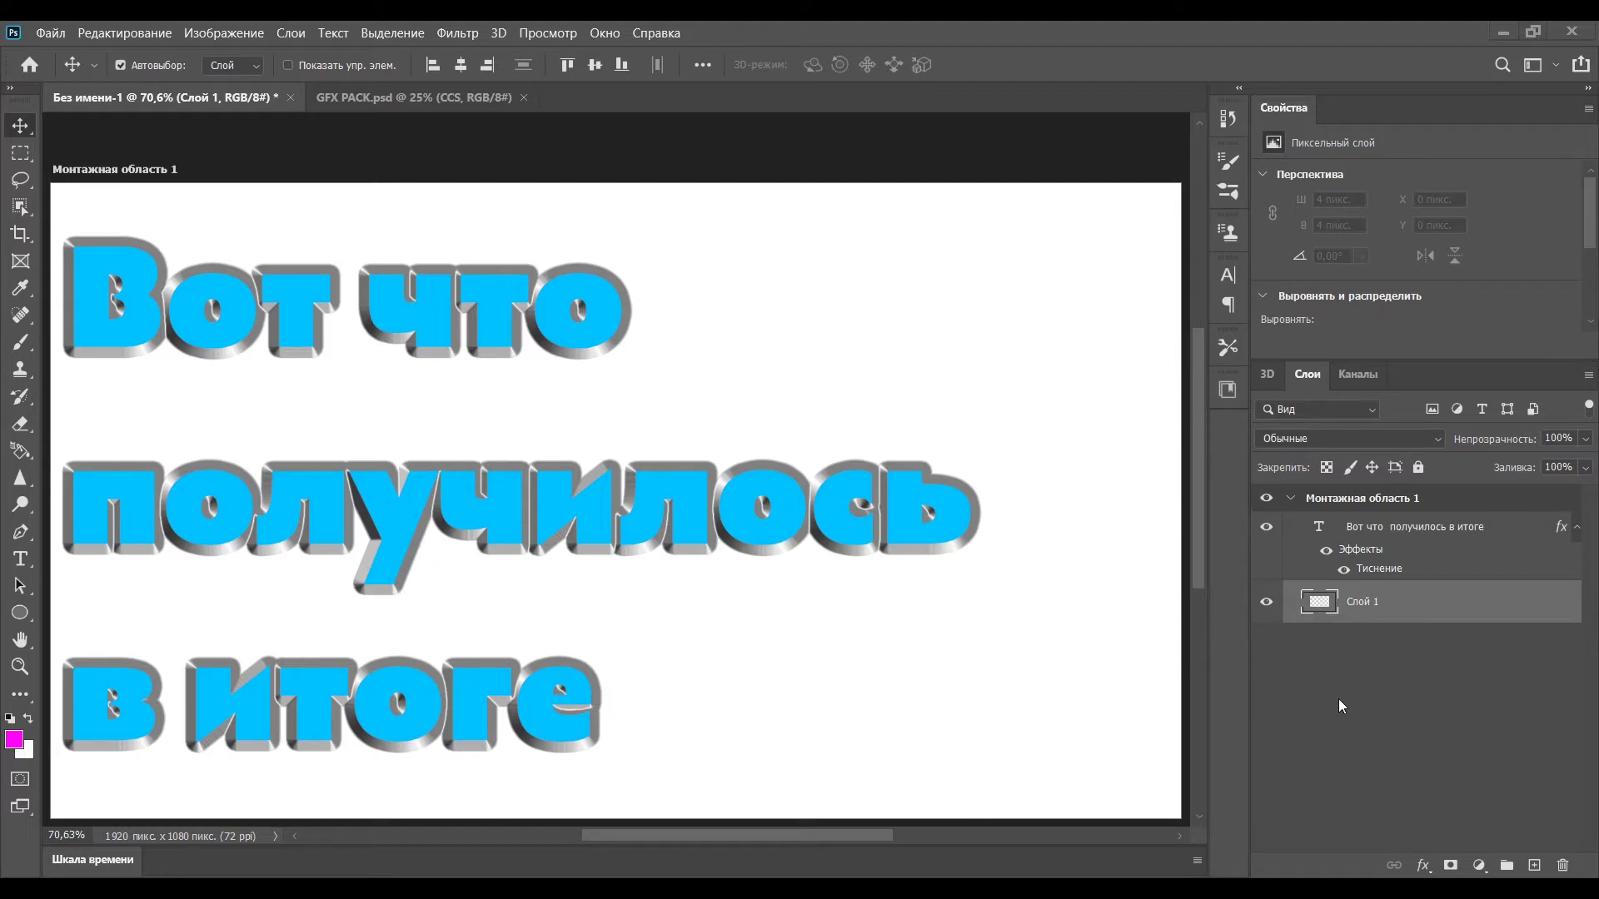
pyautogui.moveTo(943, 705); pyautogui.dragTo(781, 677)
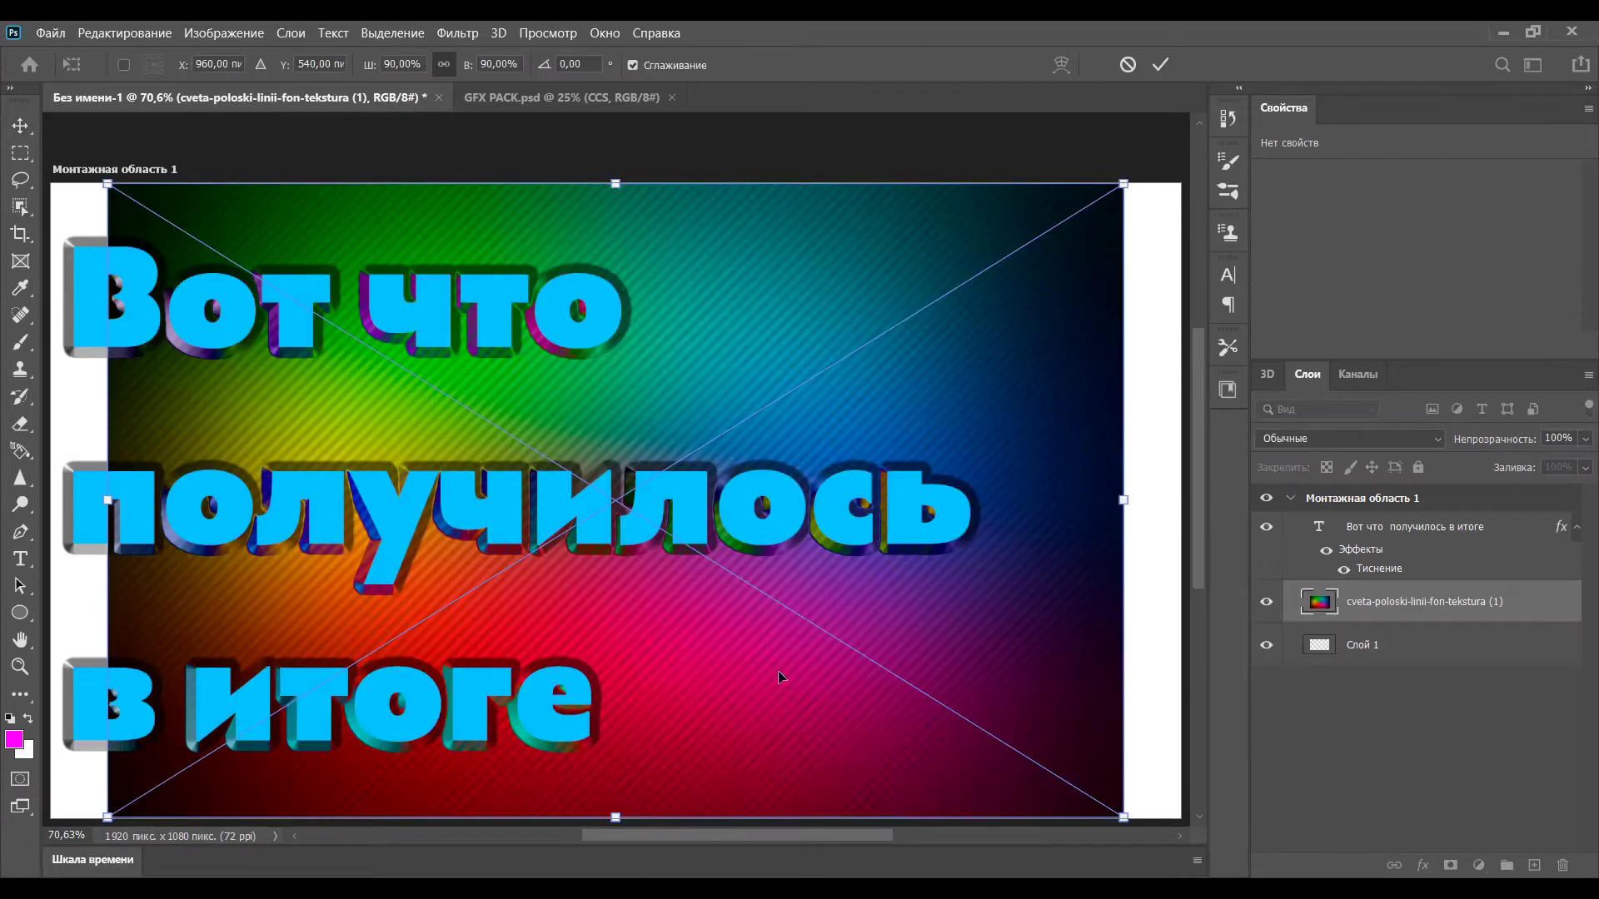
pyautogui.moveTo(1124, 183); pyautogui.dragTo(1179, 139)
pyautogui.moveTo(97, 814); pyautogui.dragTo(53, 806)
pyautogui.scroll(-2, 996, 626)
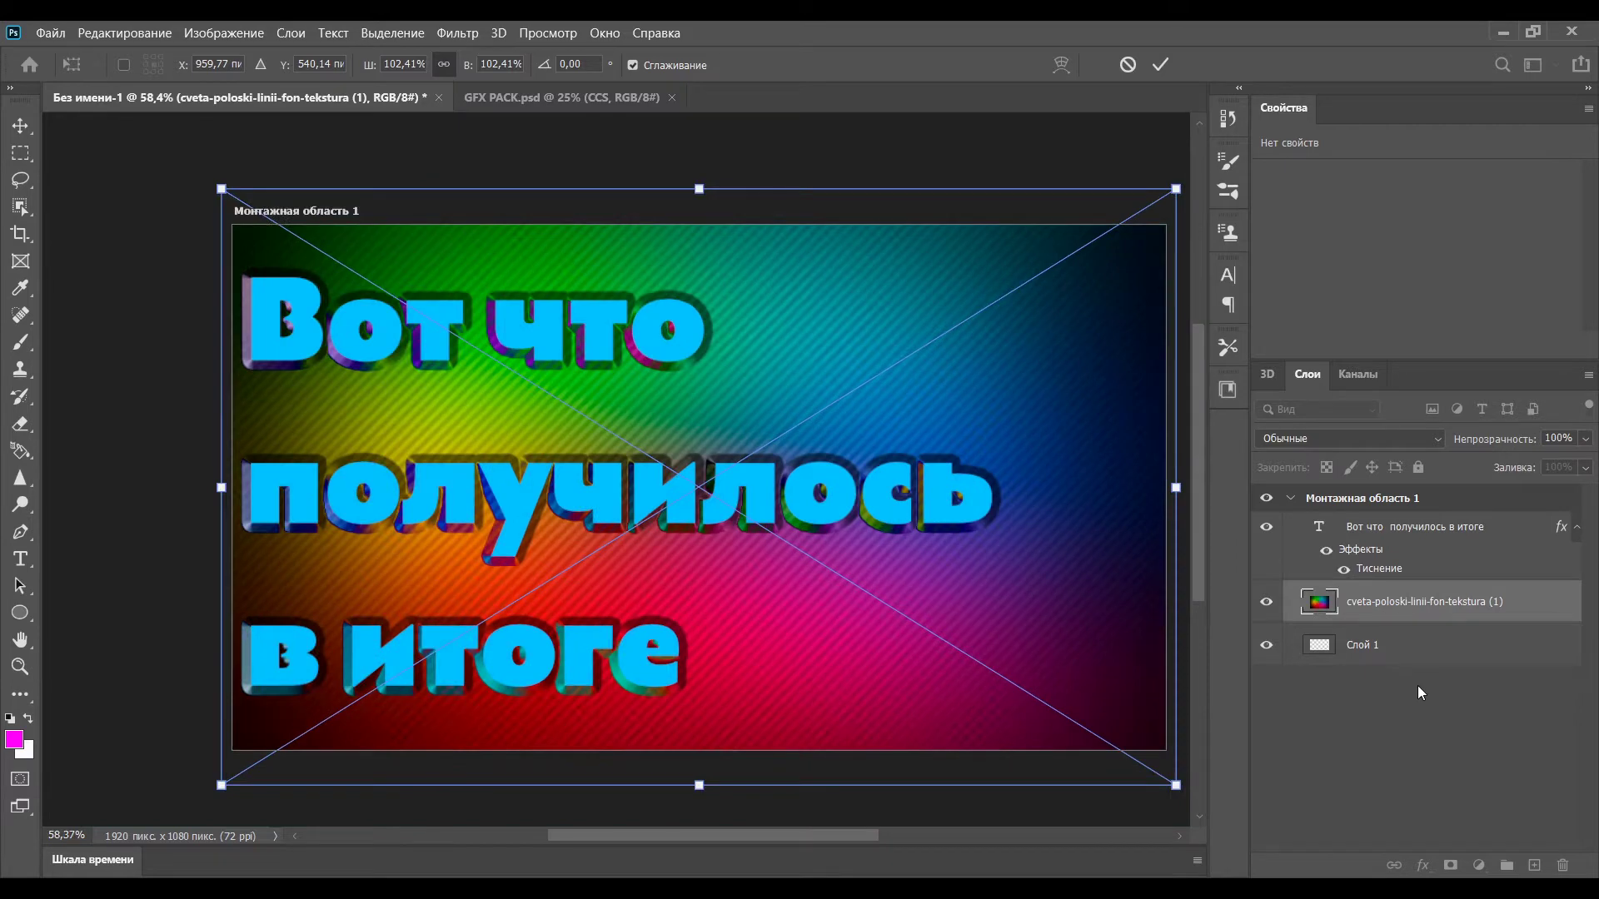
pyautogui.click(1319, 601)
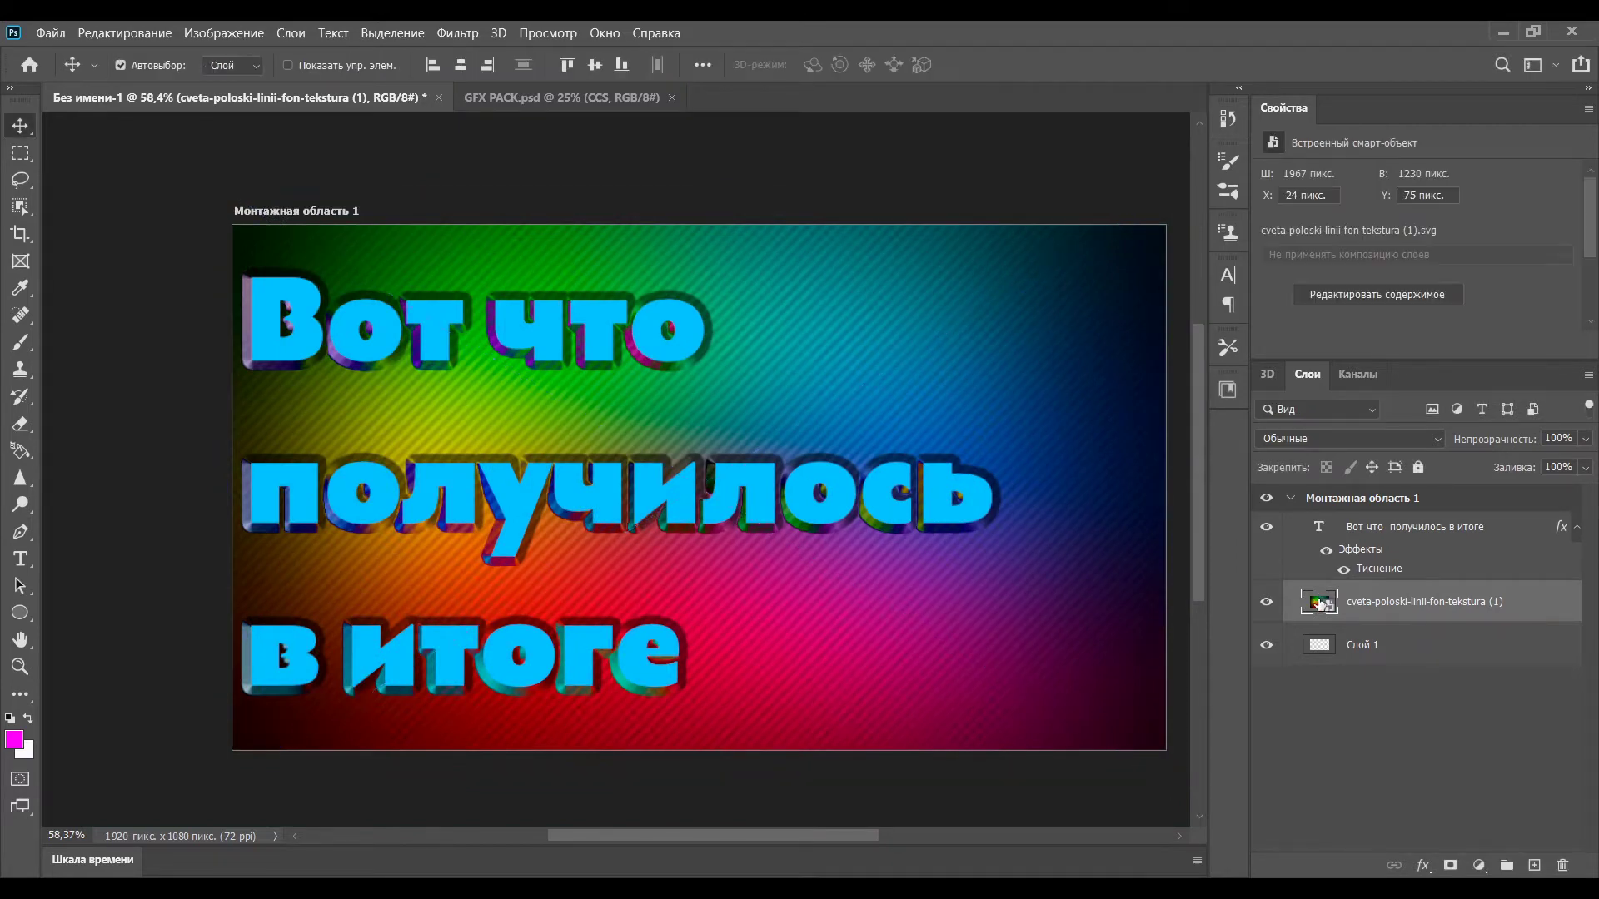
pyautogui.moveTo(1319, 601); pyautogui.dragTo(1563, 865)
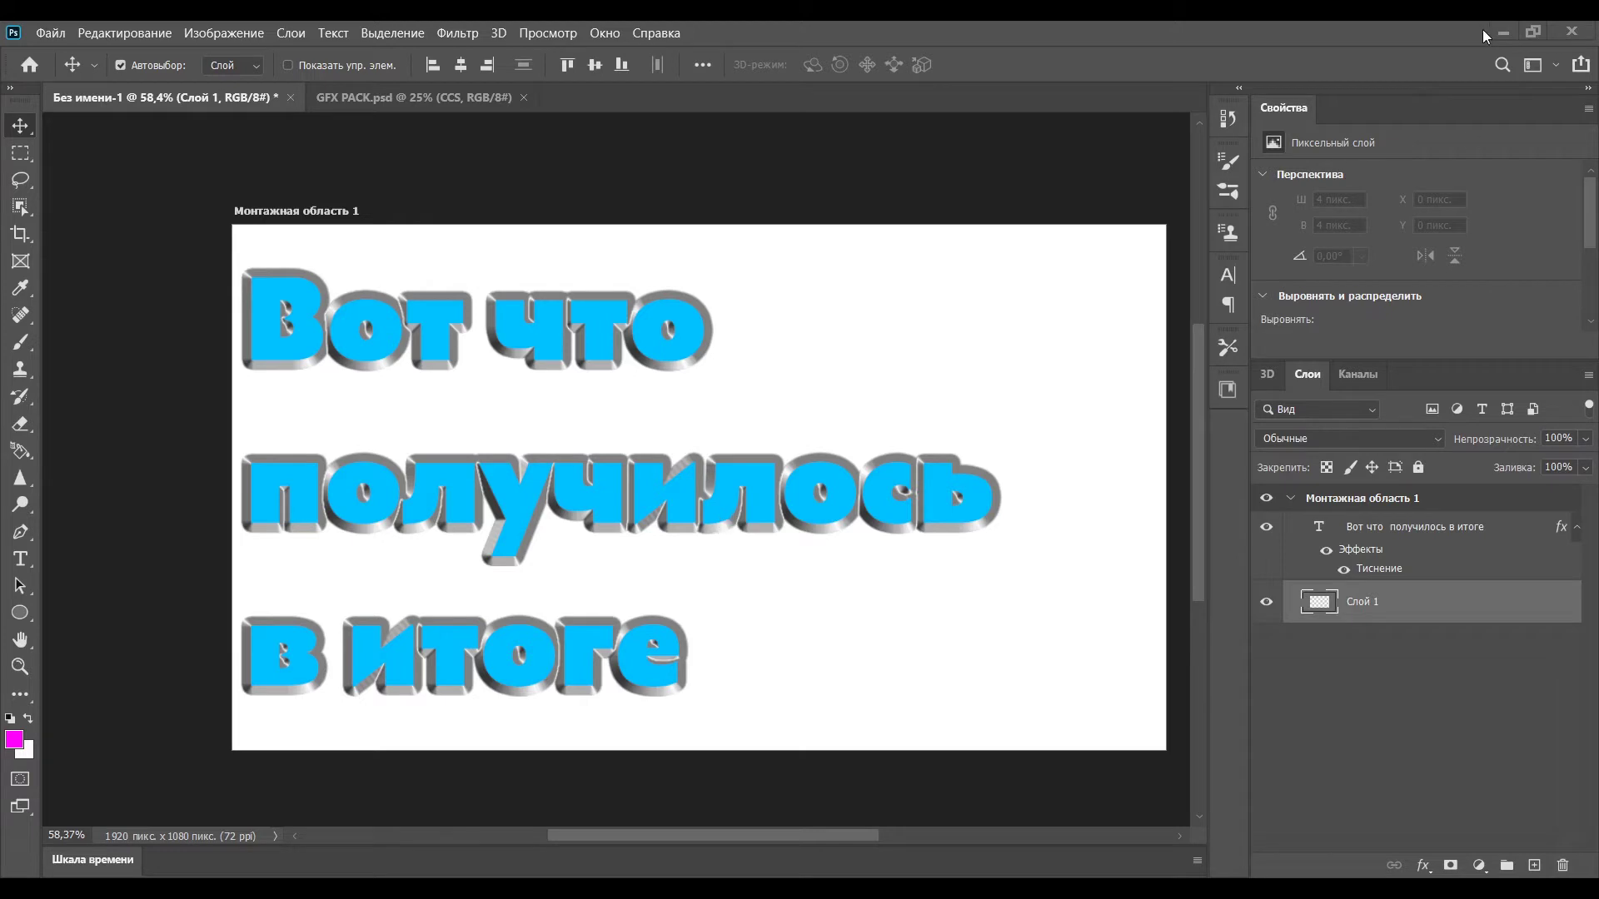
# Fill Слой 1 with the magenta foreground color while the text layer is hidden, and show the text again.
pyautogui.click(1267, 527)
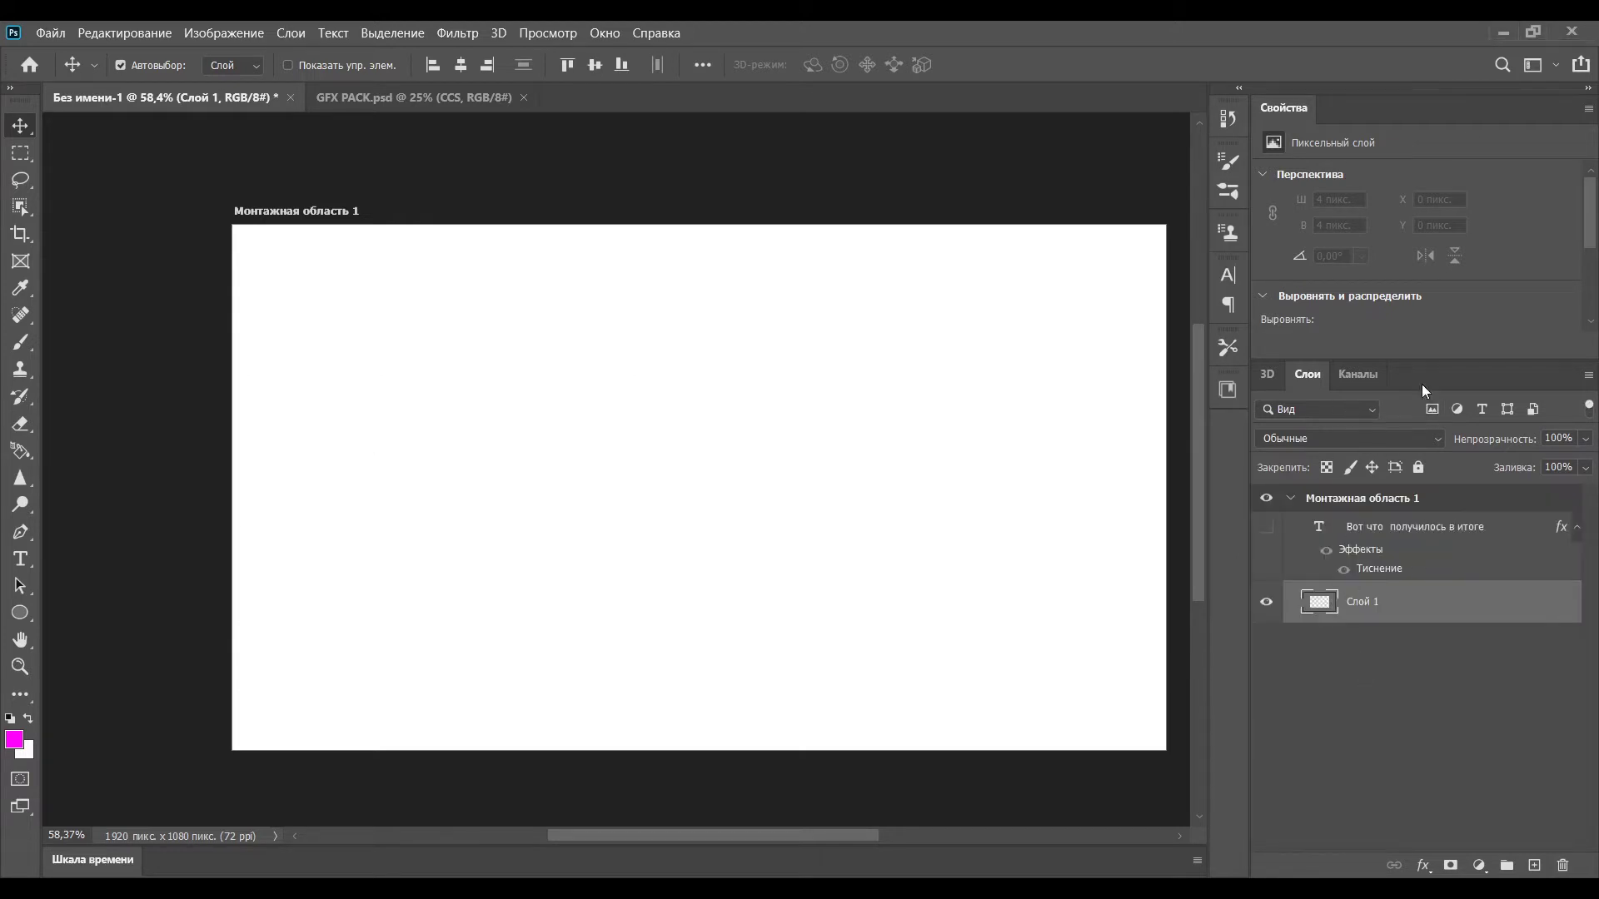
pyautogui.press('space')
pyautogui.press('g')
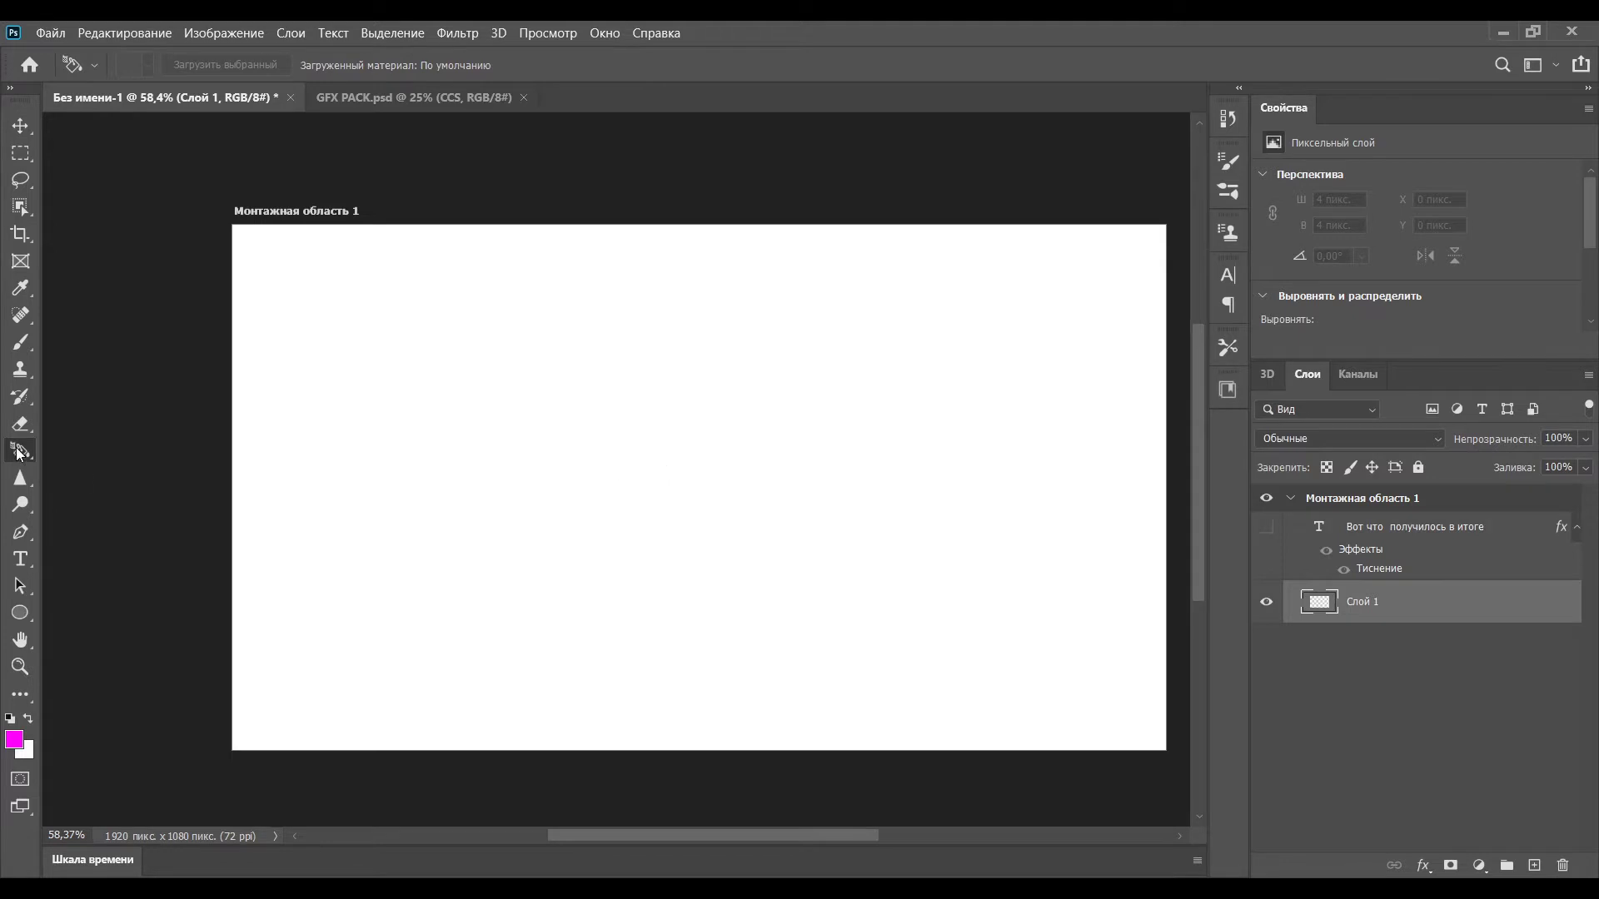
pyautogui.hotkey('shift', 'g')
pyautogui.click(458, 472)
pyautogui.click(1267, 526)
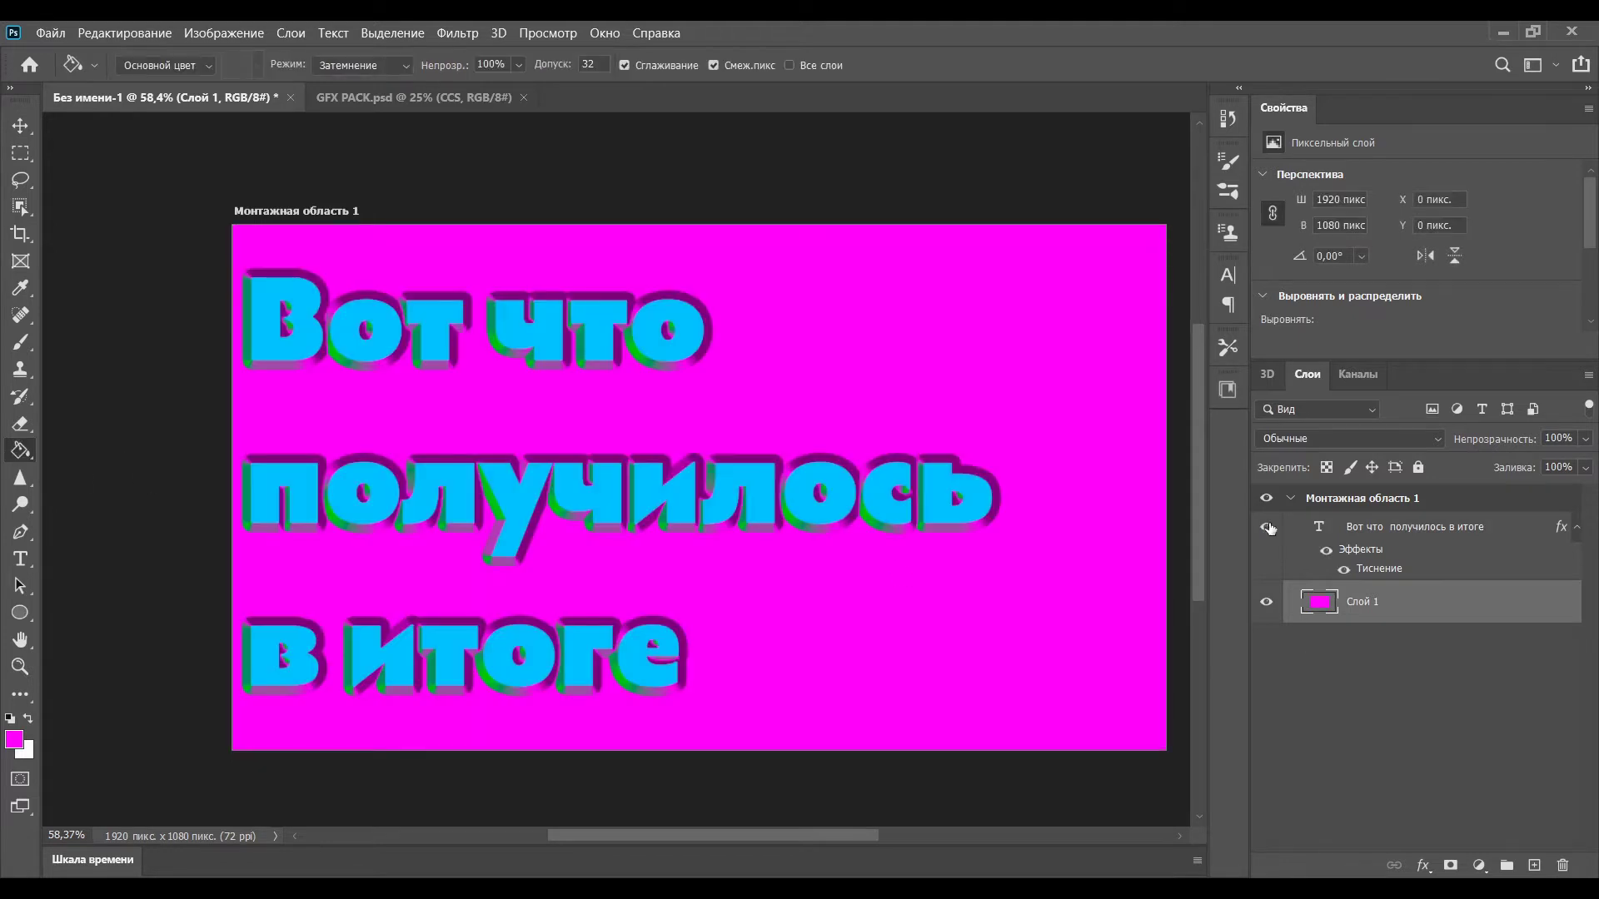
# Add a gradient overlay to the text layer, try different gradients, keep a pale blue tint, and rasterize the layer.
pyautogui.click(1375, 531)
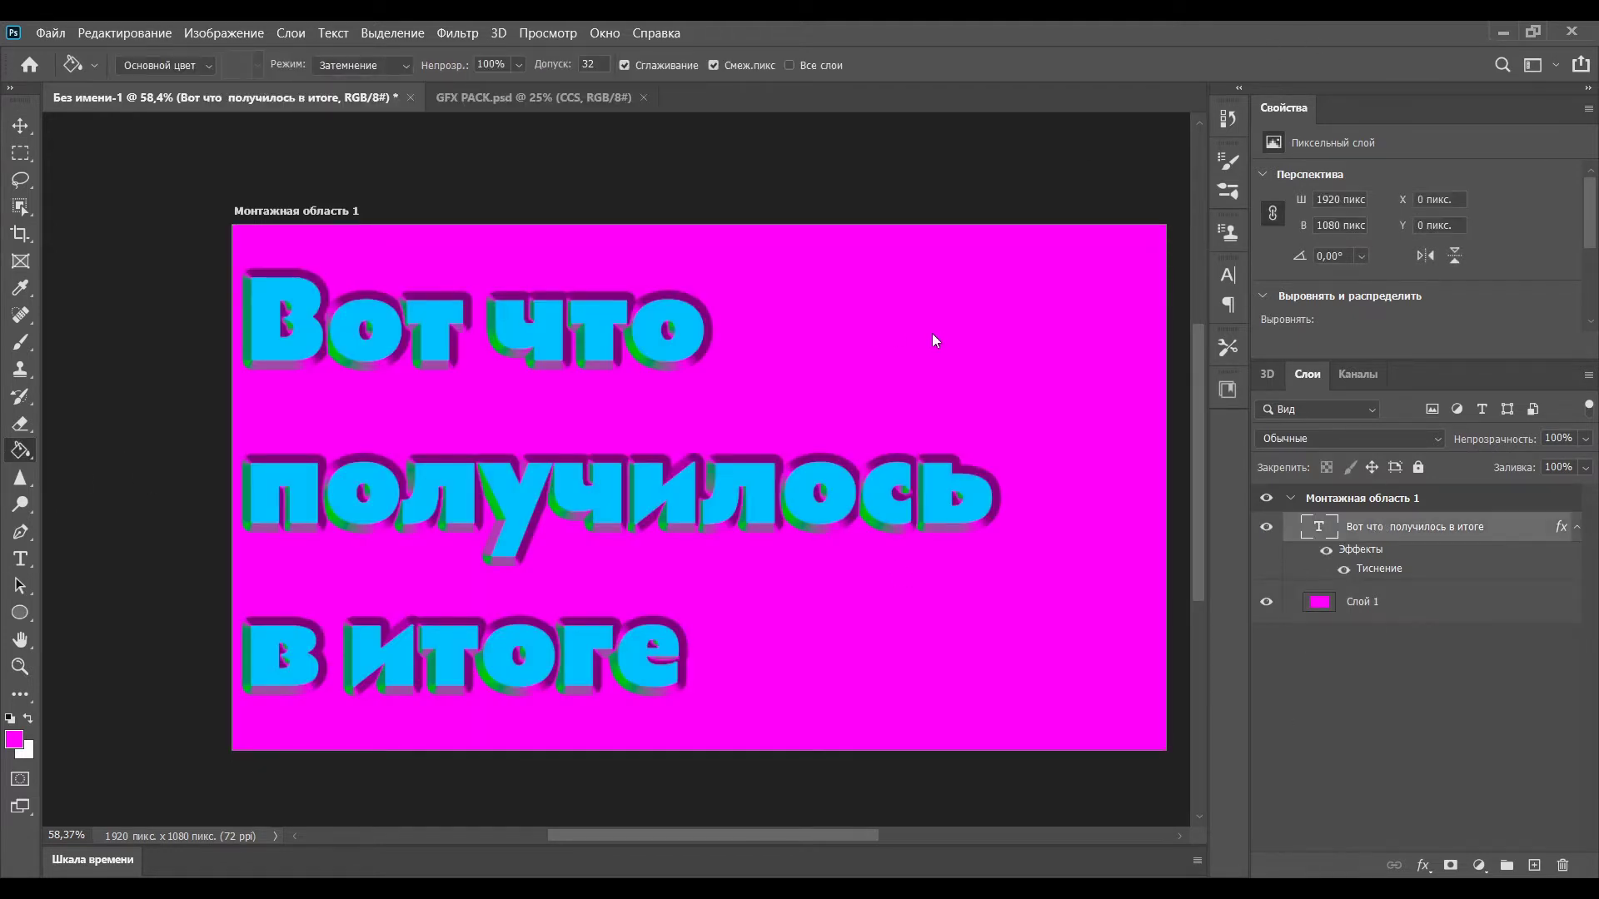
pyautogui.press('h')
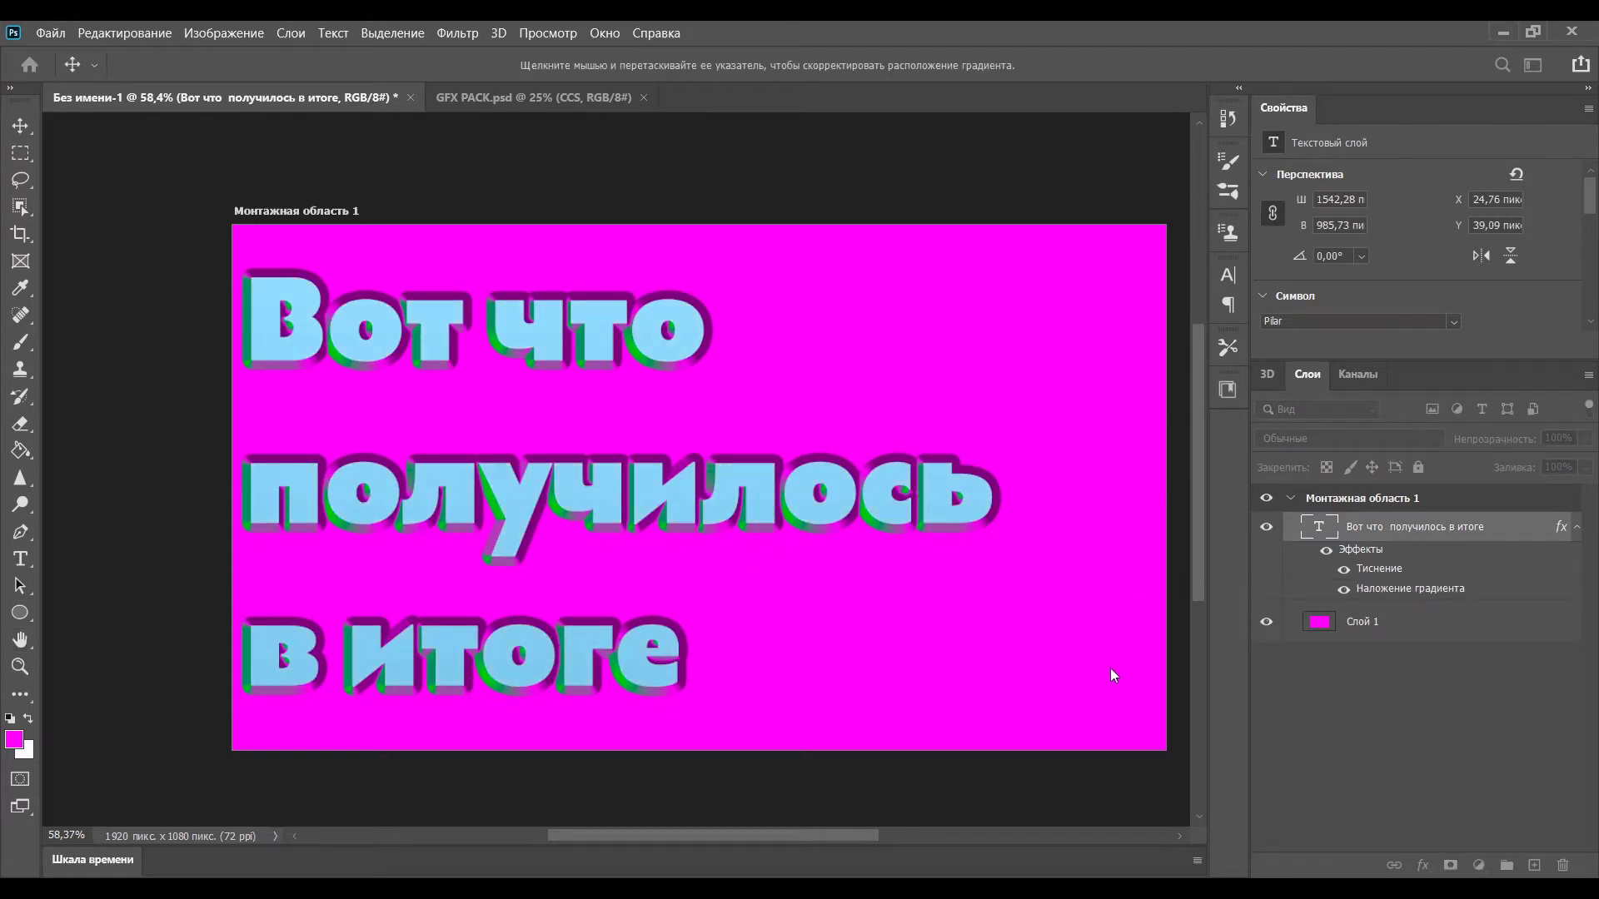
pyautogui.click(1113, 666)
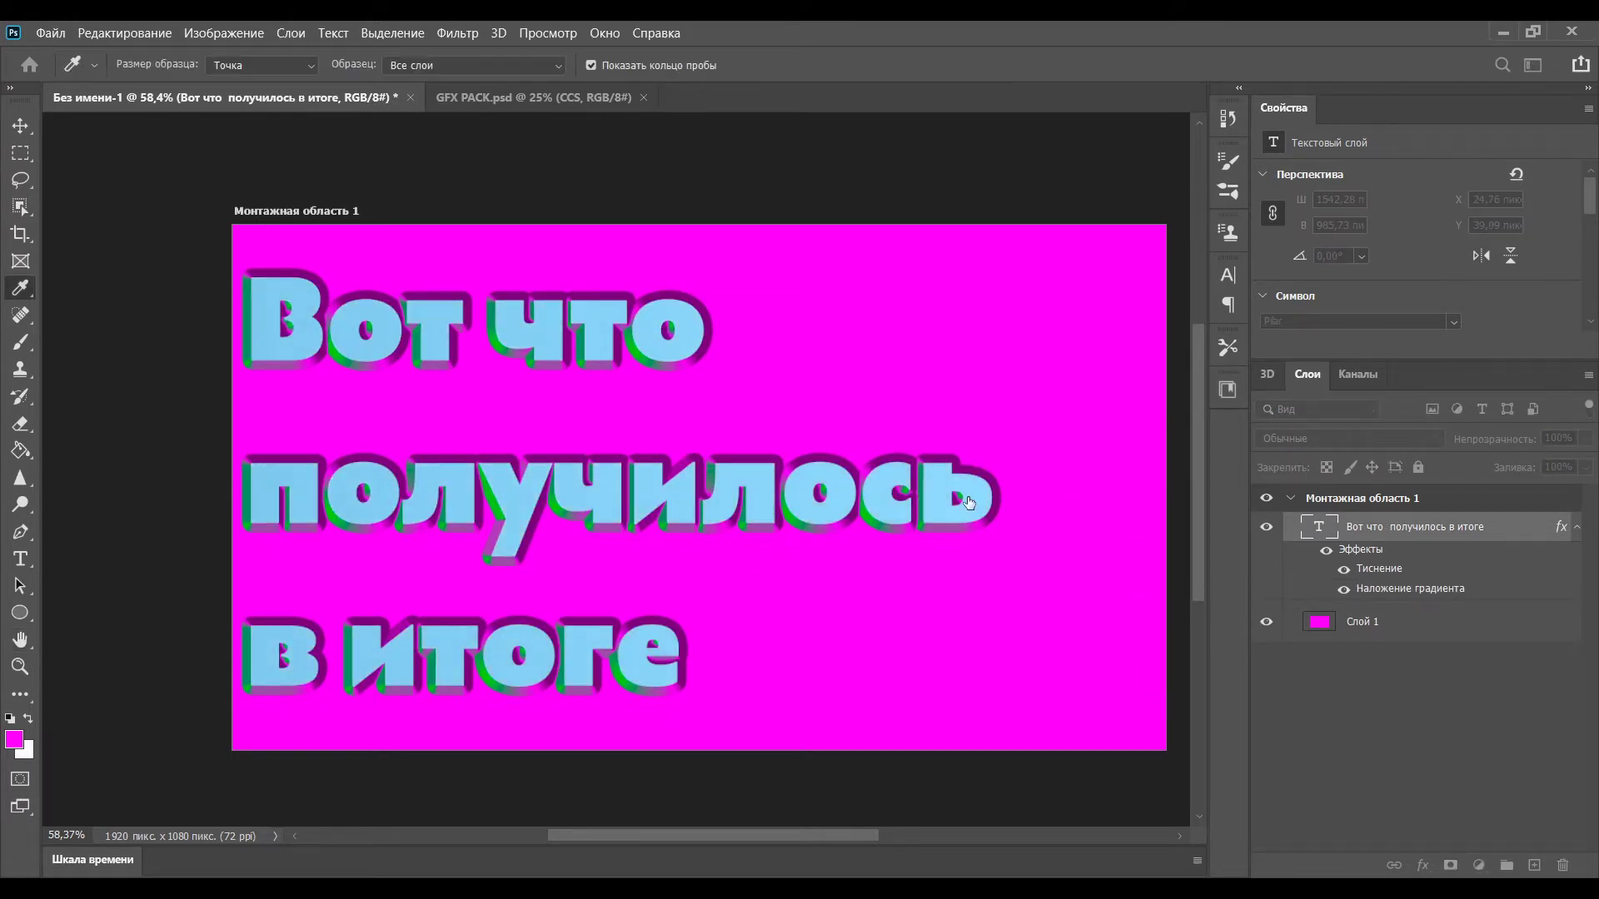
pyautogui.click(847, 545)
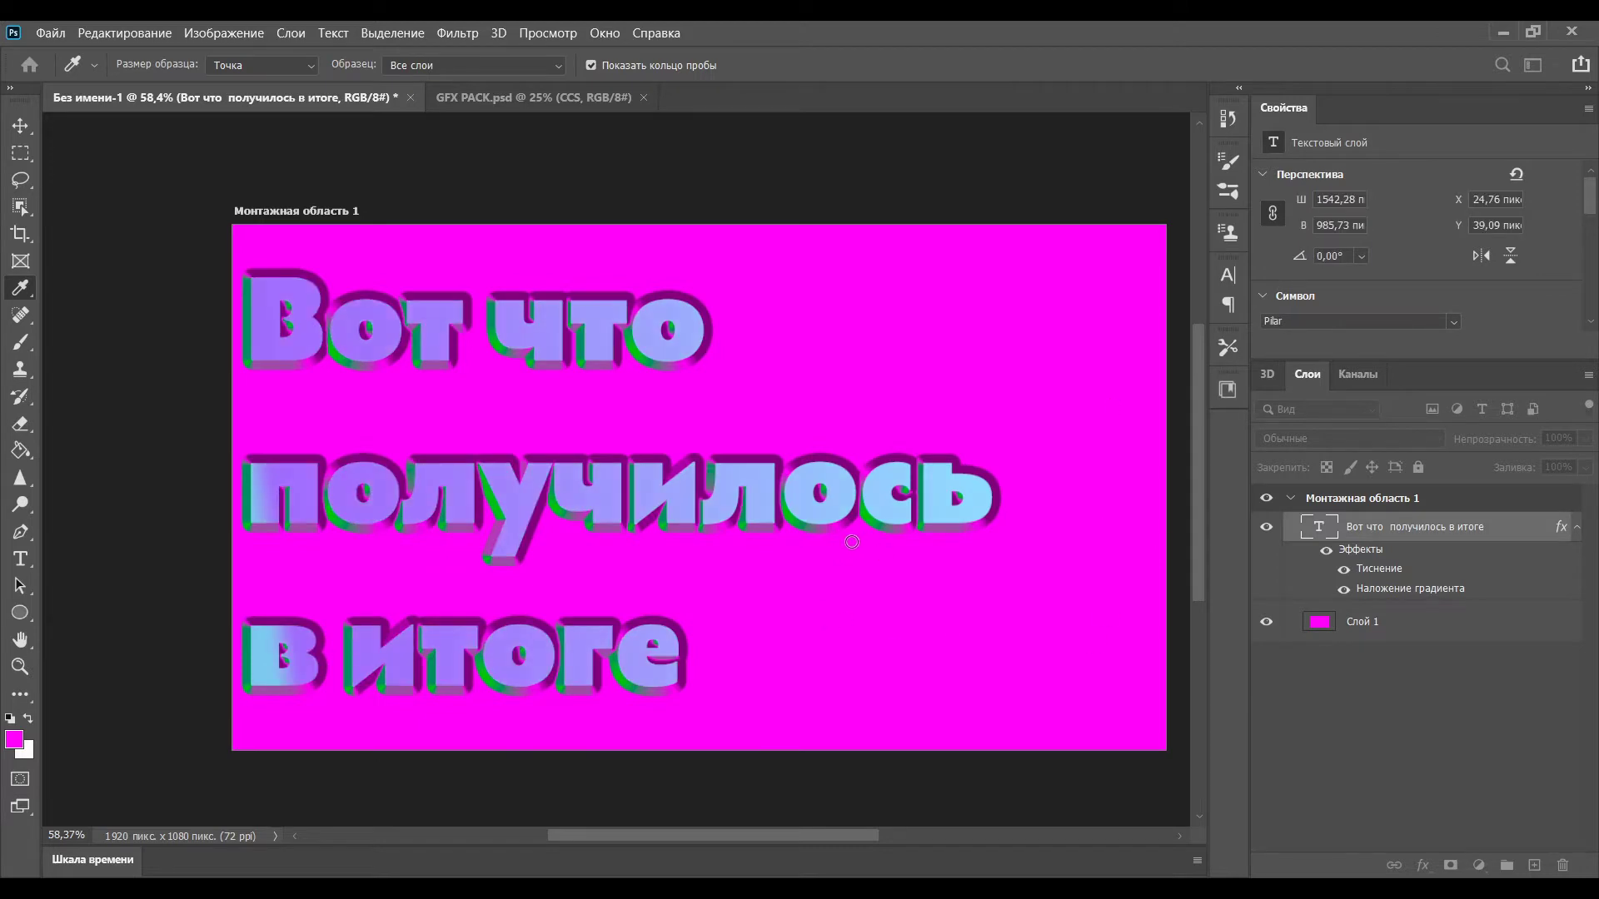
pyautogui.moveTo(933, 342); pyautogui.dragTo(752, 370)
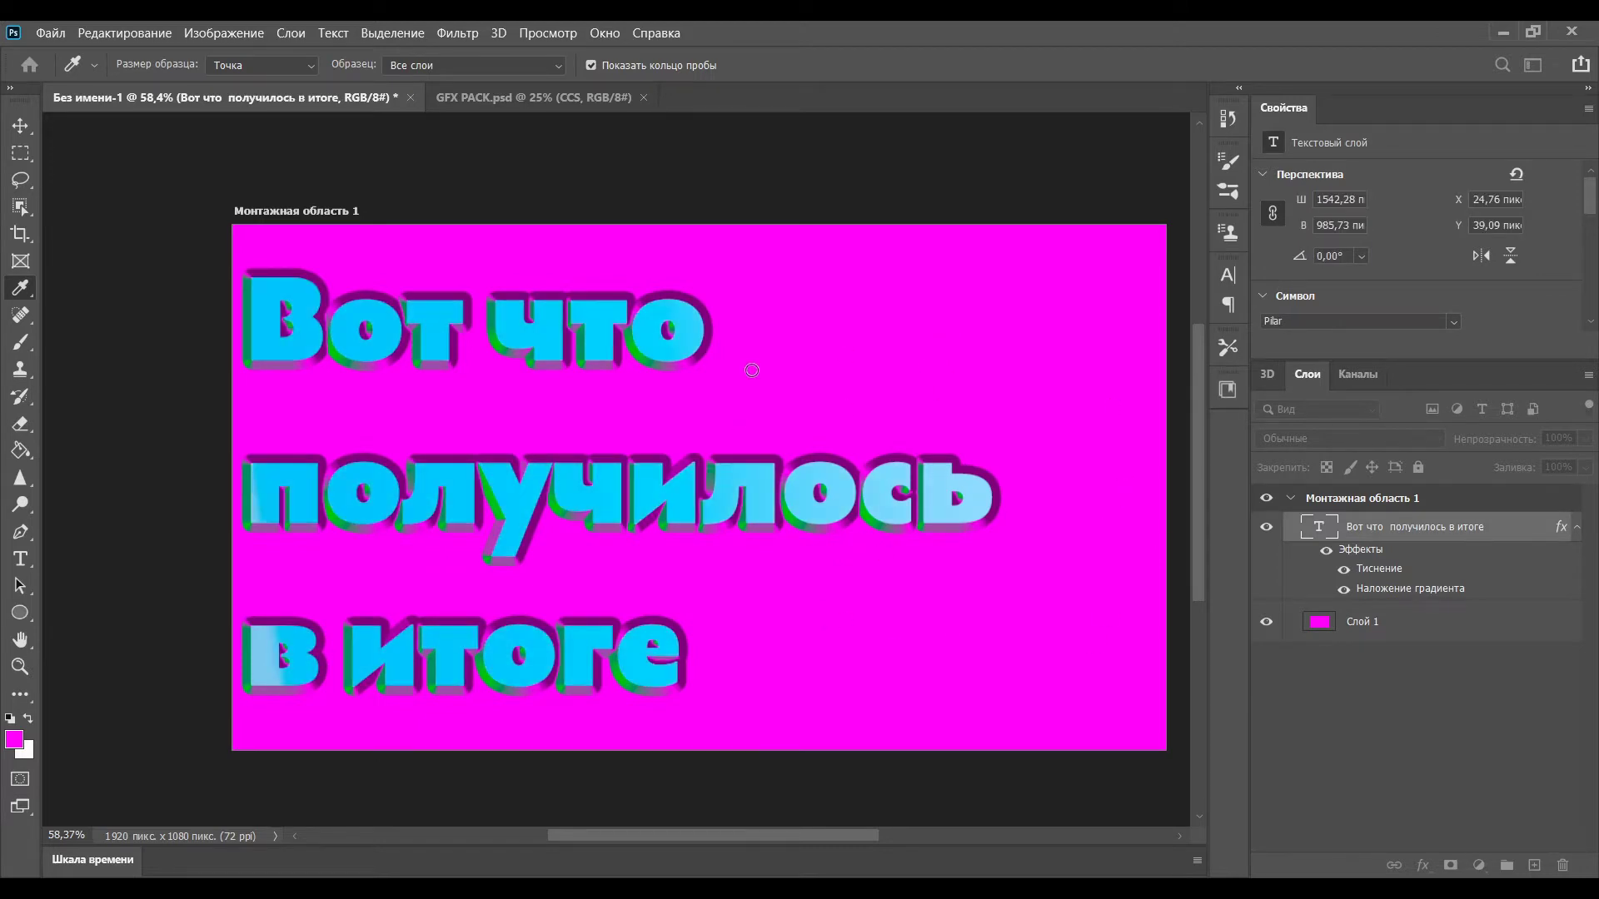
pyautogui.click(1231, 317)
pyautogui.click(1243, 478)
pyautogui.click(1524, 522)
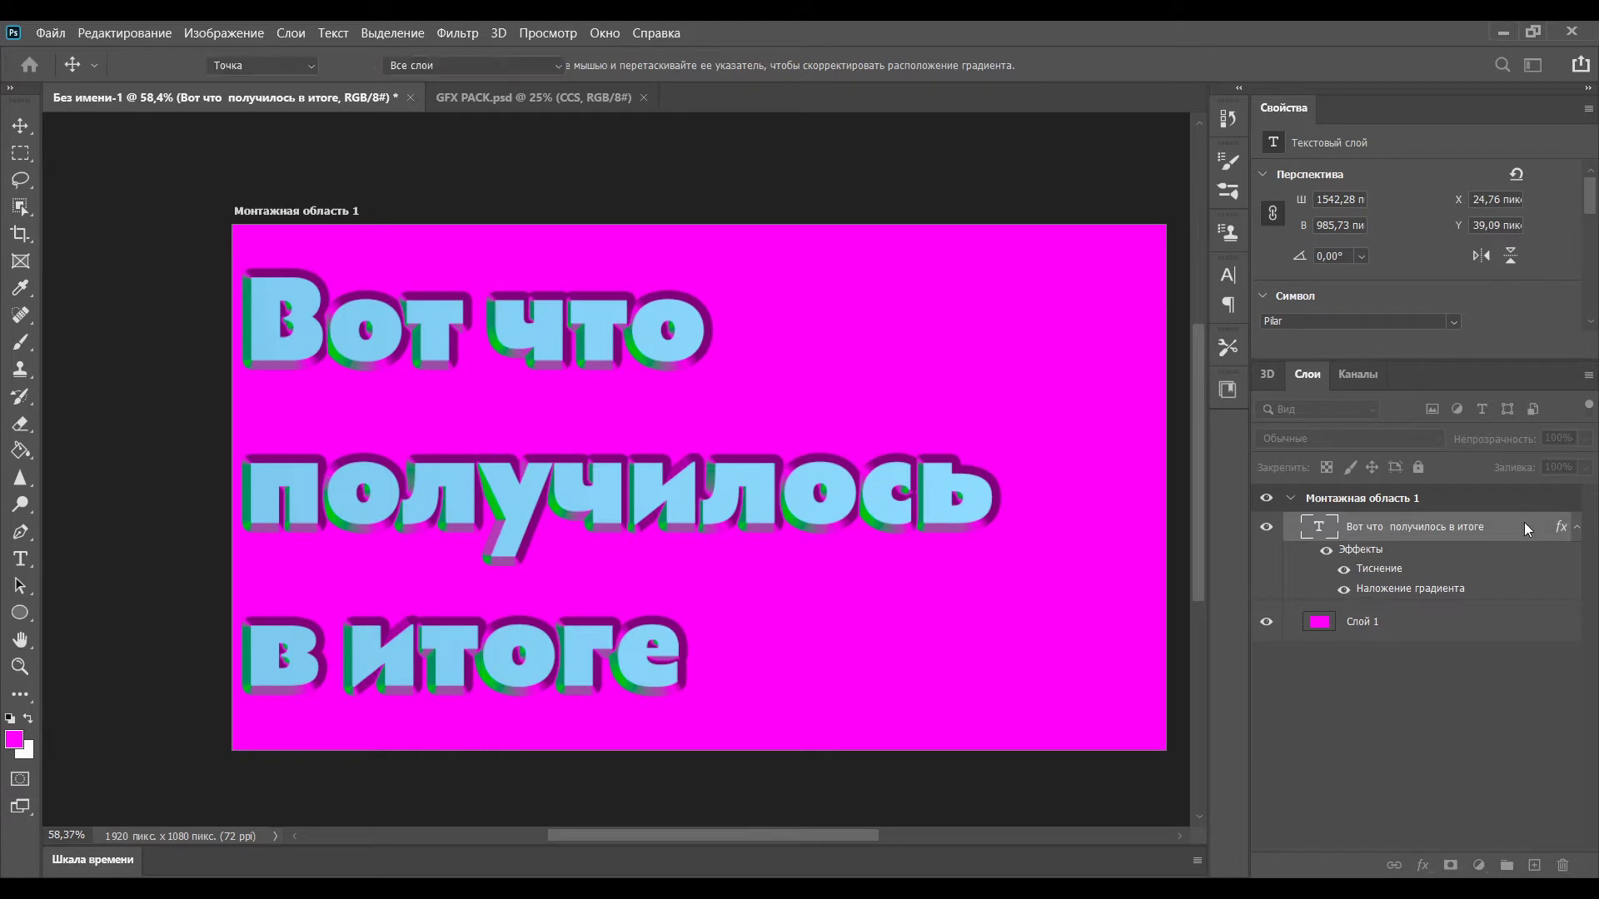
pyautogui.click(778, 383)
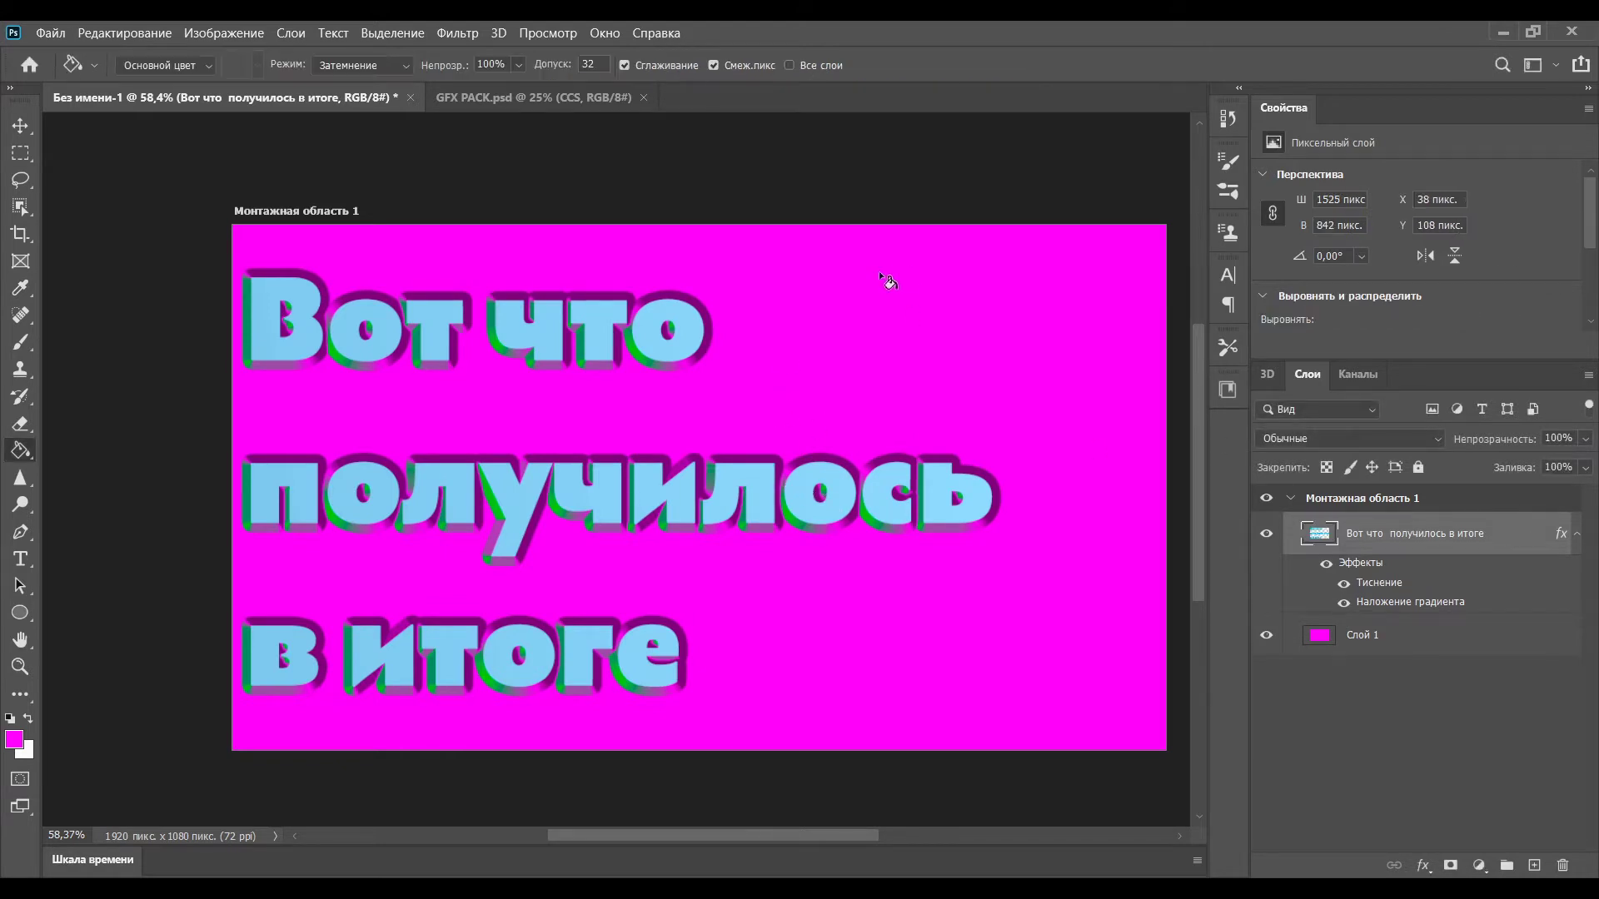
# Move the lettering slightly up and right, and recolor it to a pale beige with a Hue/Saturation adjustment.
pyautogui.click(20, 126)
pyautogui.moveTo(354, 322); pyautogui.dragTo(378, 303)
pyautogui.hotkey('ctrl', 'u')
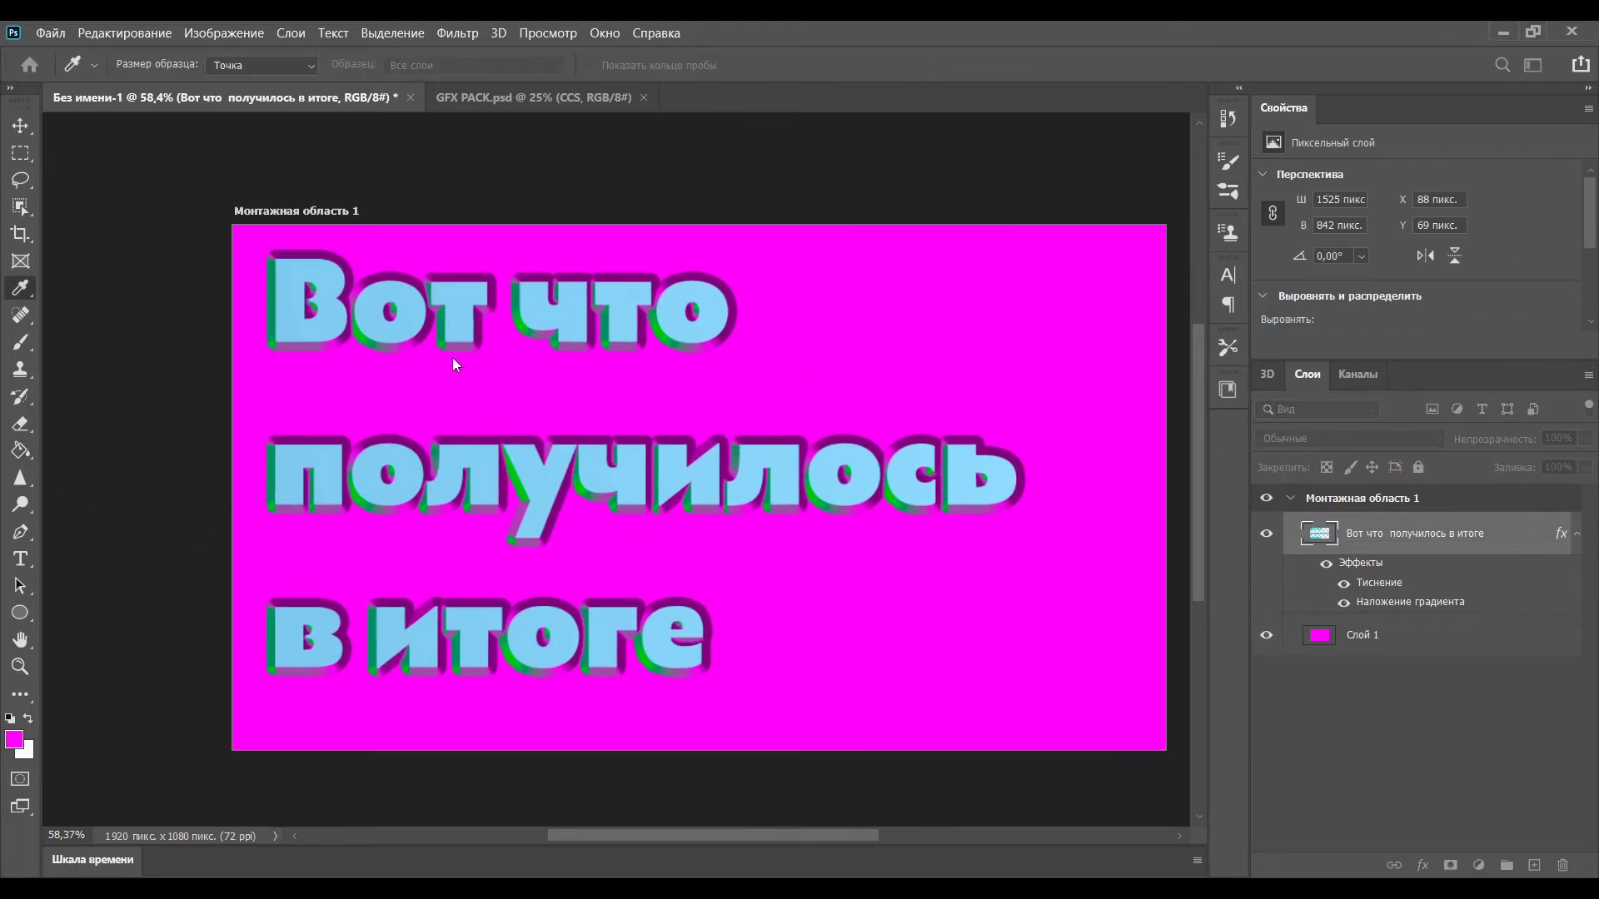
pyautogui.moveTo(1316, 476); pyautogui.dragTo(1255, 477)
pyautogui.moveTo(1321, 587); pyautogui.dragTo(1339, 586)
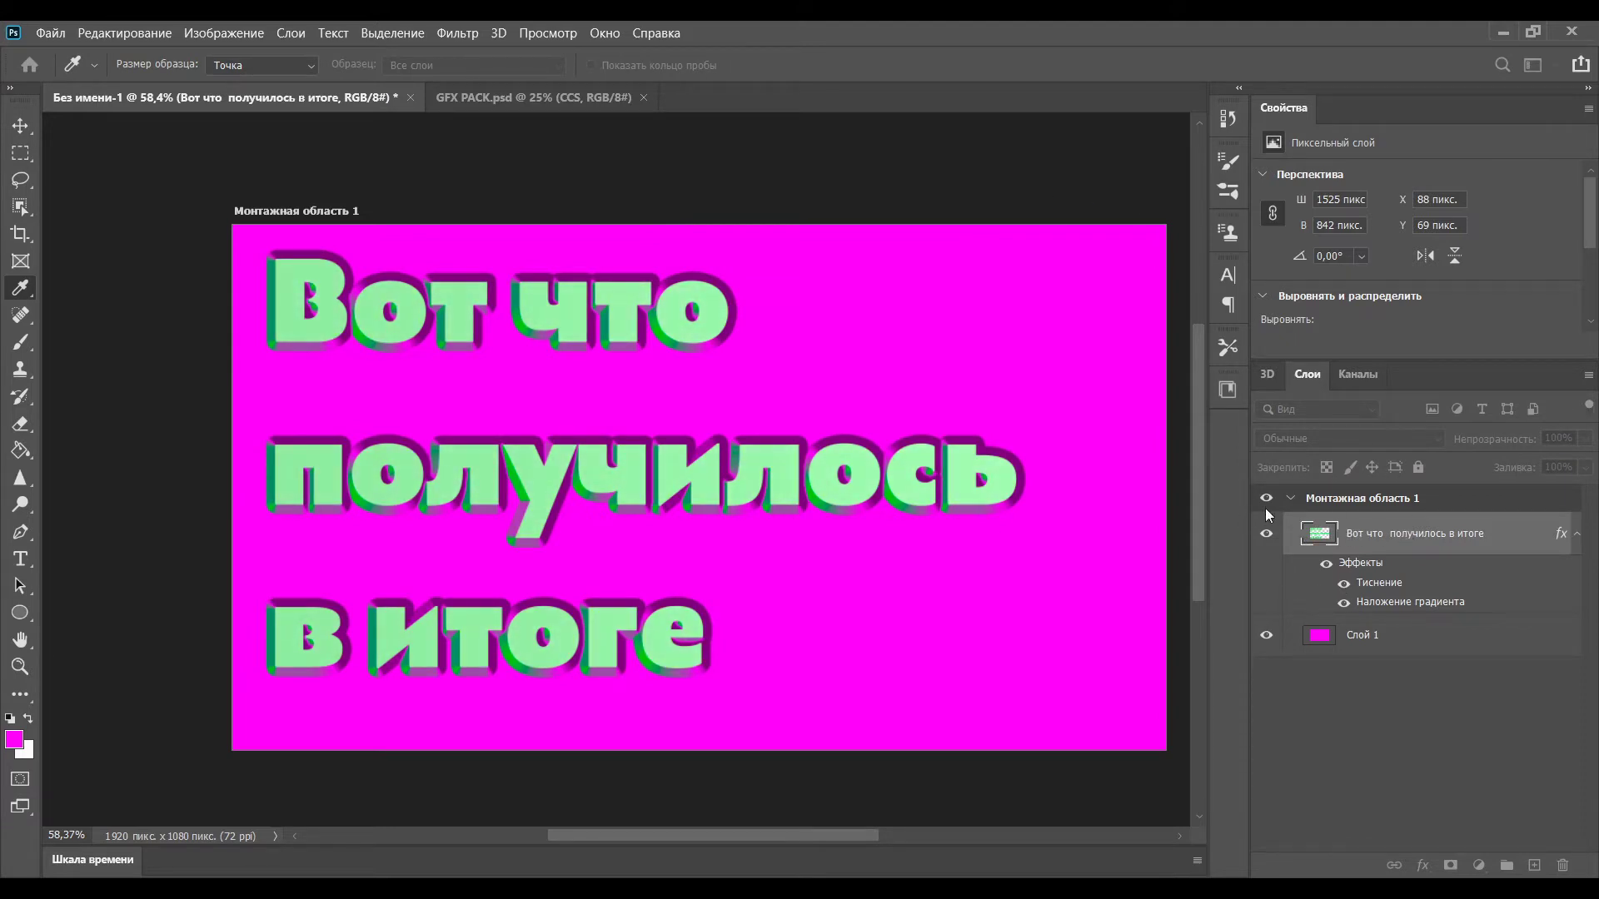
pyautogui.moveTo(1256, 477); pyautogui.dragTo(1208, 398)
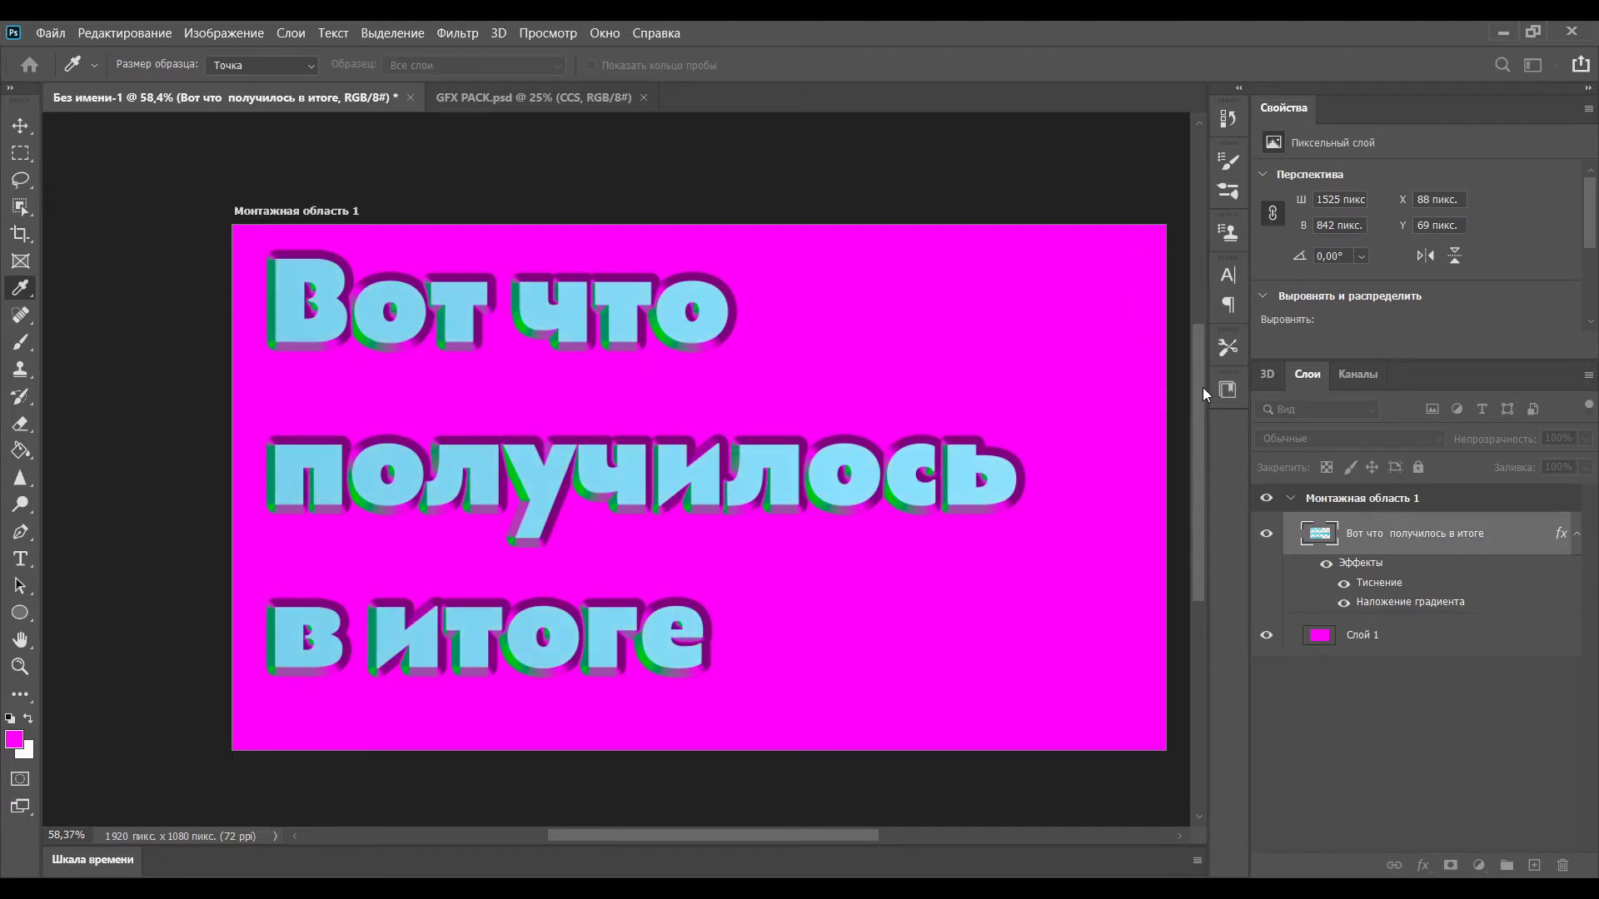
pyautogui.moveTo(1328, 471); pyautogui.dragTo(1335, 465)
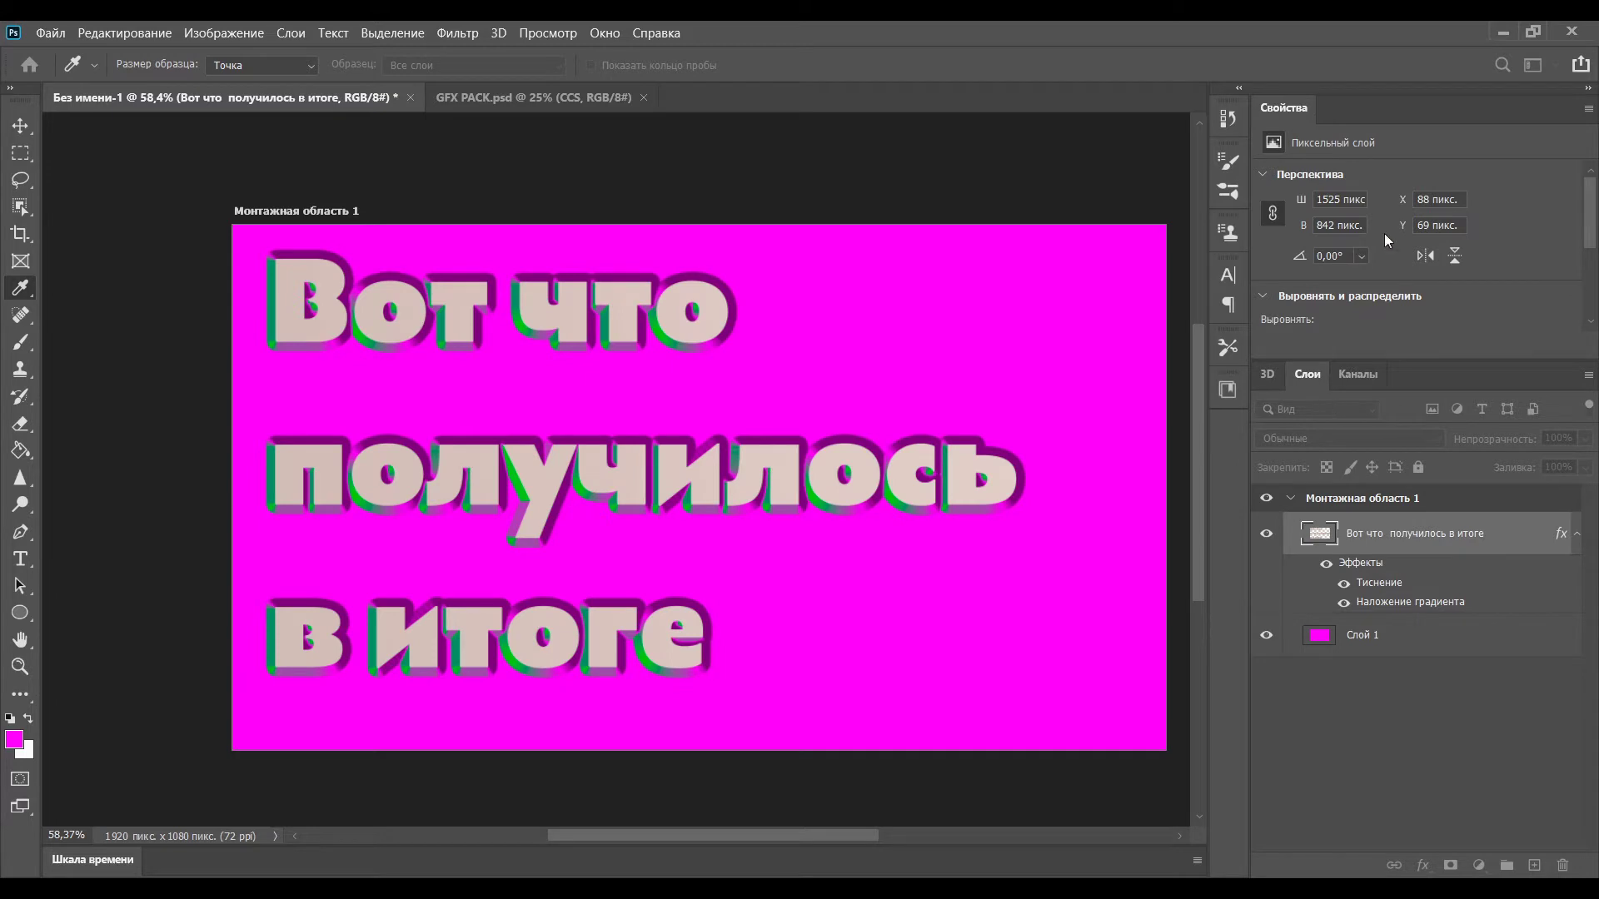
# Nudge the lettering down and right, and warp it in Free Transform by bending its top, bottom and side edges.
pyautogui.press('v')
pyautogui.moveTo(629, 481); pyautogui.dragTo(637, 487)
pyautogui.hotkey('ctrl', 't')
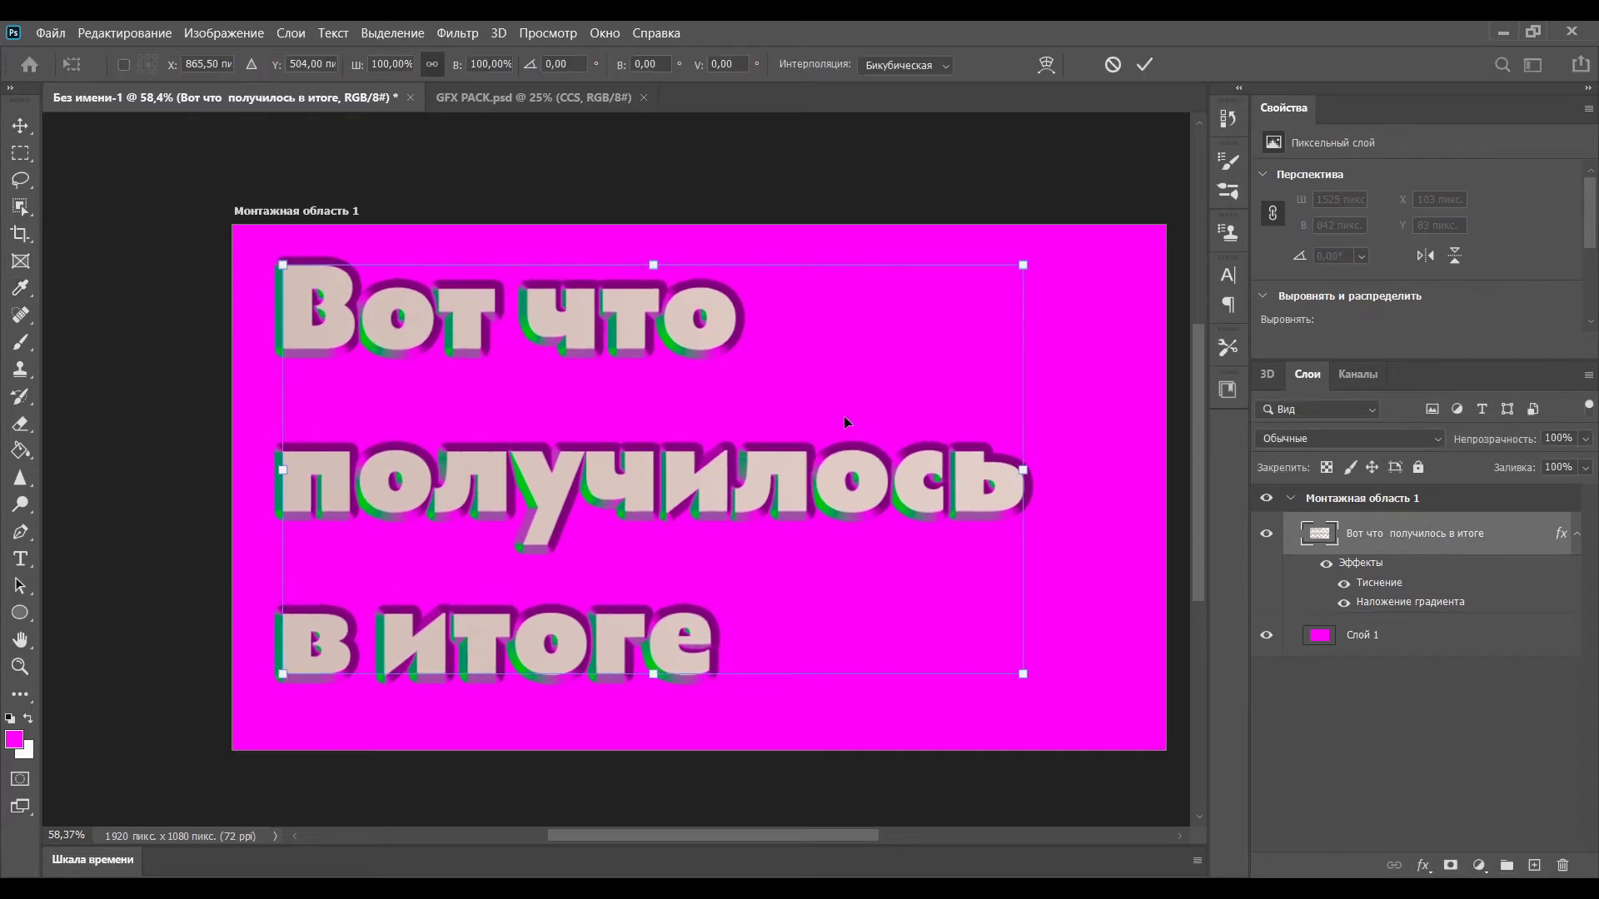
pyautogui.moveTo(1023, 470)
pyautogui.mouseDown()
pyautogui.moveTo(880, 539)
pyautogui.moveTo(1115, 543)
pyautogui.moveTo(1023, 469)
pyautogui.mouseUp()
pyautogui.moveTo(653, 263); pyautogui.dragTo(623, 272)
pyautogui.rightClick(632, 478)
pyautogui.click(683, 620)
pyautogui.moveTo(524, 260); pyautogui.dragTo(583, 379)
pyautogui.moveTo(777, 676); pyautogui.dragTo(820, 557)
pyautogui.moveTo(280, 536); pyautogui.dragTo(329, 594)
pyautogui.moveTo(1018, 399); pyautogui.dragTo(1146, 302)
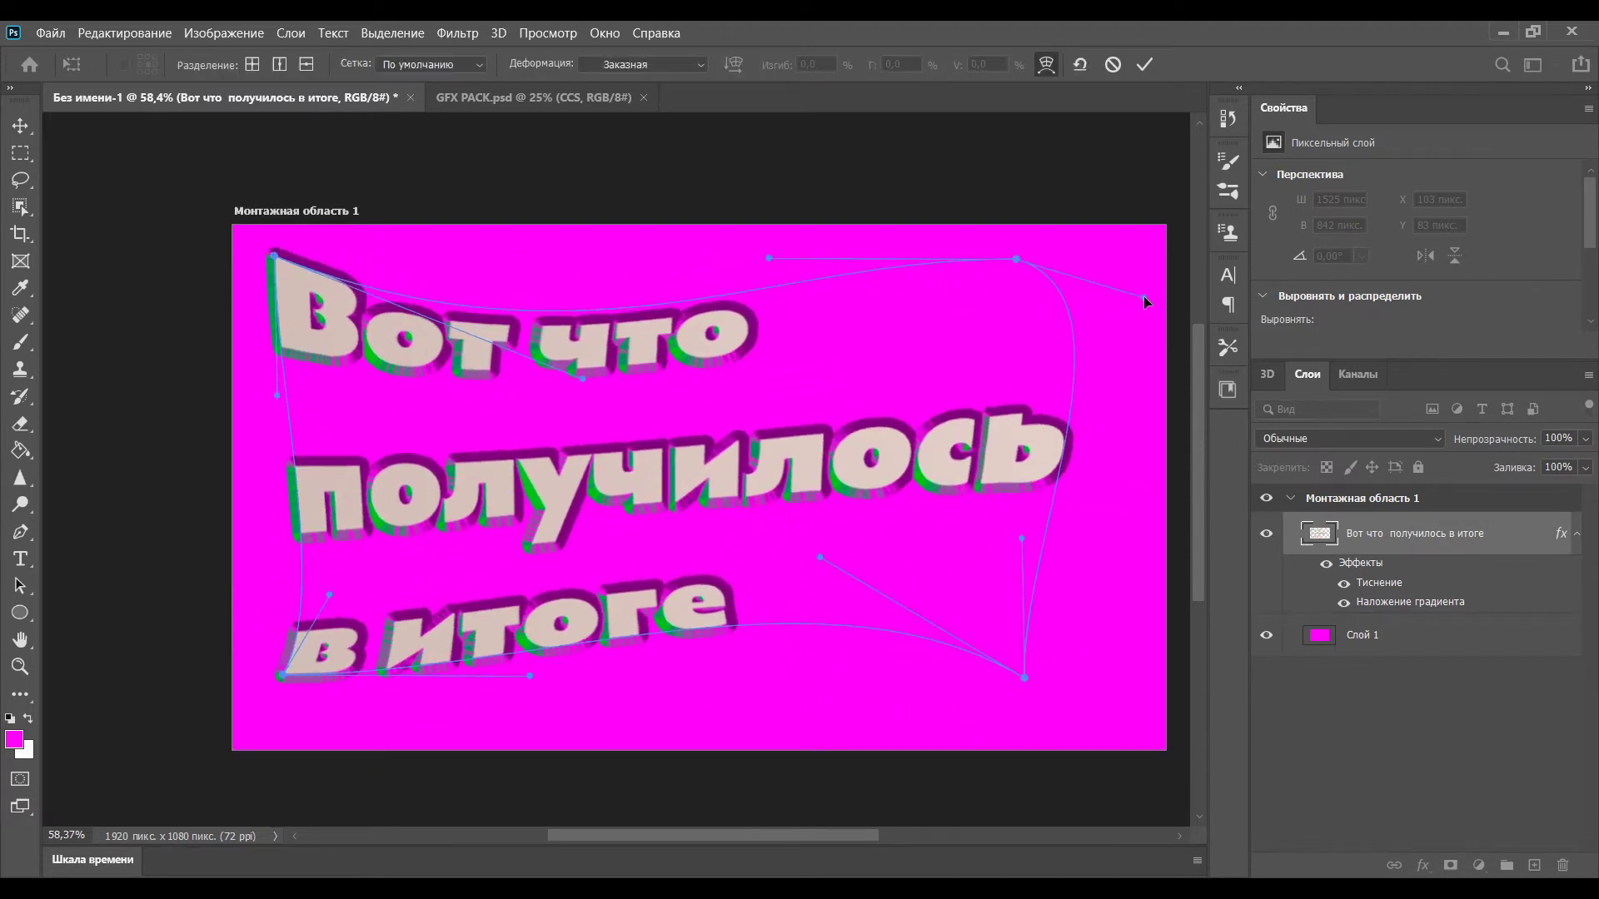
# Refine the warp's corners and curve handles so the three text lines stretch and rise toward the right, and apply the transformation.
pyautogui.moveTo(274, 255); pyautogui.dragTo(274, 314)
pyautogui.moveTo(769, 258); pyautogui.dragTo(685, 257)
pyautogui.moveTo(529, 677); pyautogui.dragTo(745, 743)
pyautogui.moveTo(583, 378); pyautogui.dragTo(727, 323)
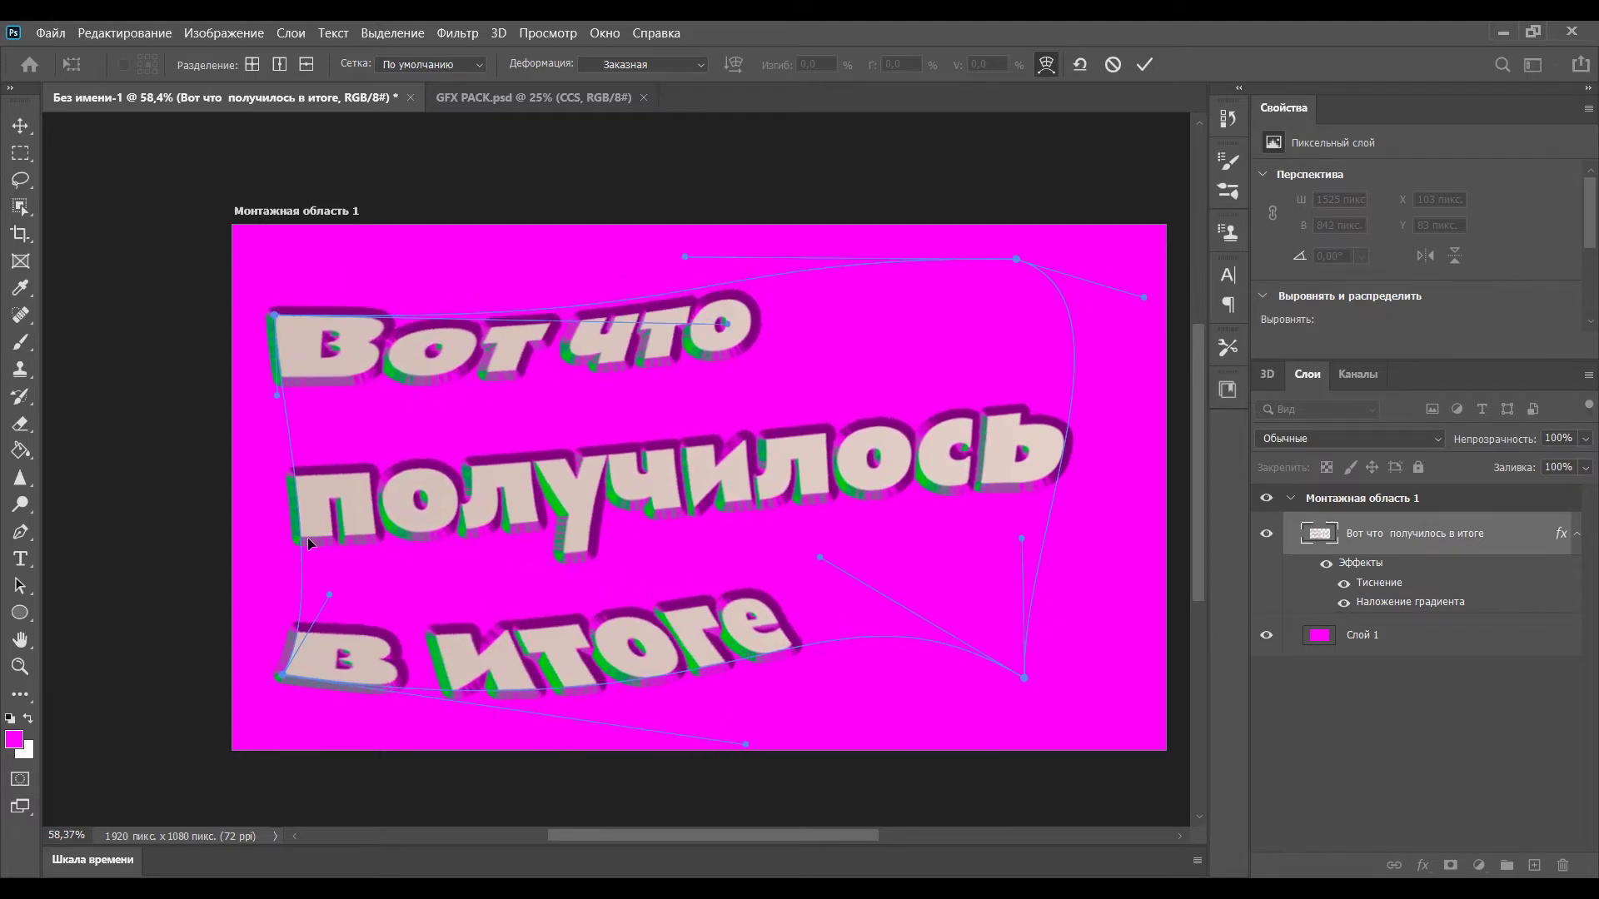
pyautogui.moveTo(329, 594); pyautogui.dragTo(364, 585)
pyautogui.moveTo(1016, 259); pyautogui.dragTo(977, 340)
pyautogui.moveTo(820, 556); pyautogui.dragTo(776, 518)
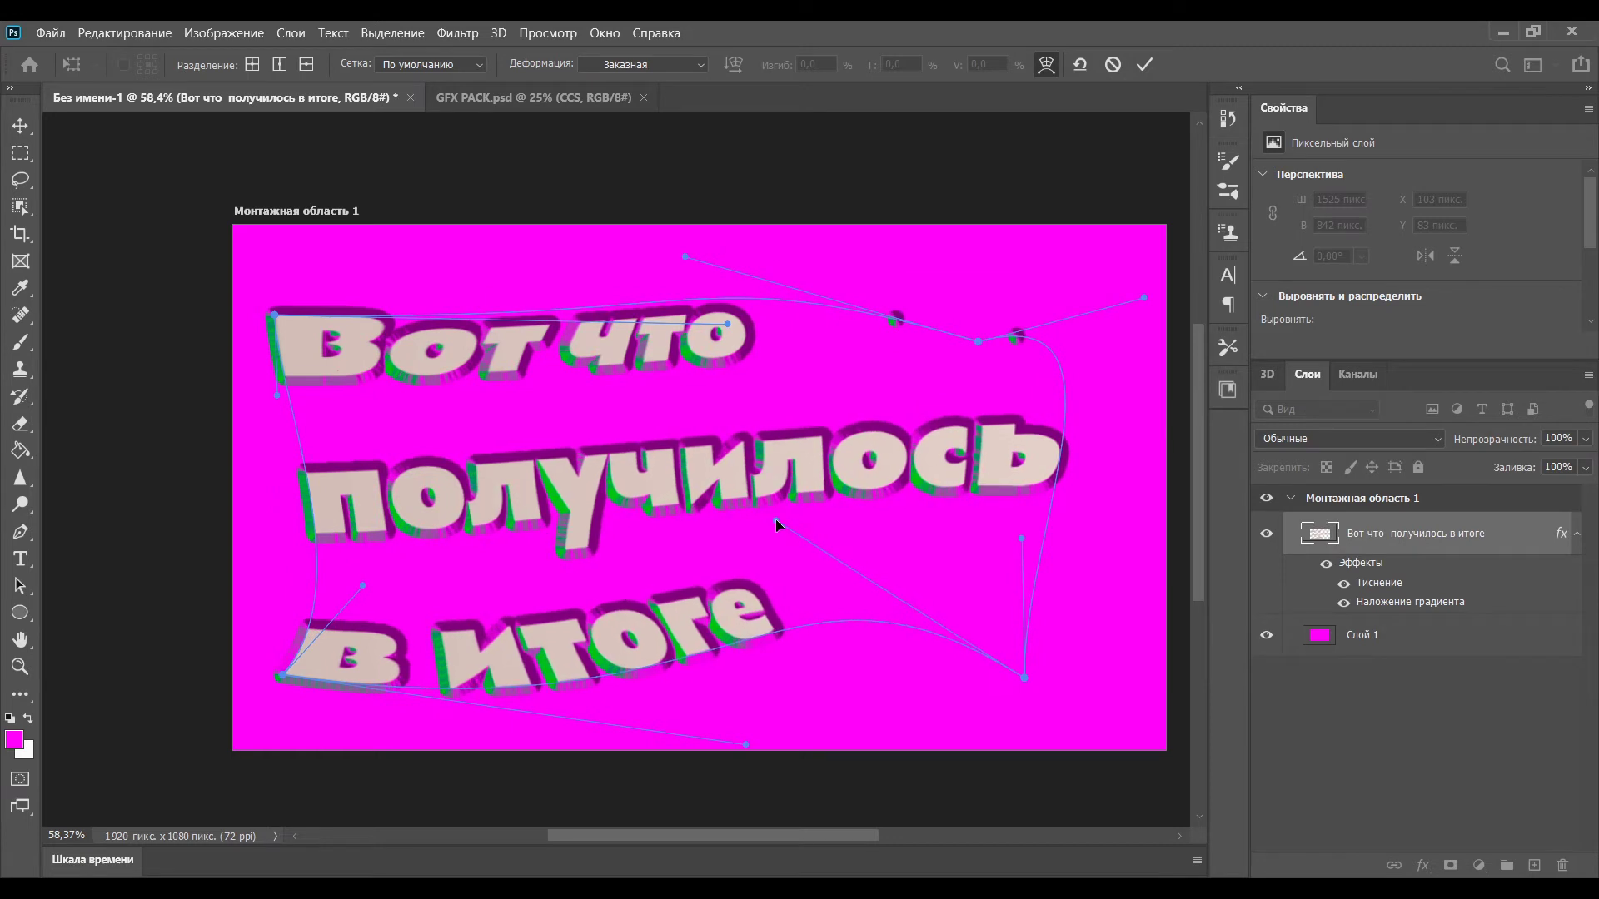
pyautogui.moveTo(977, 340); pyautogui.dragTo(1013, 295)
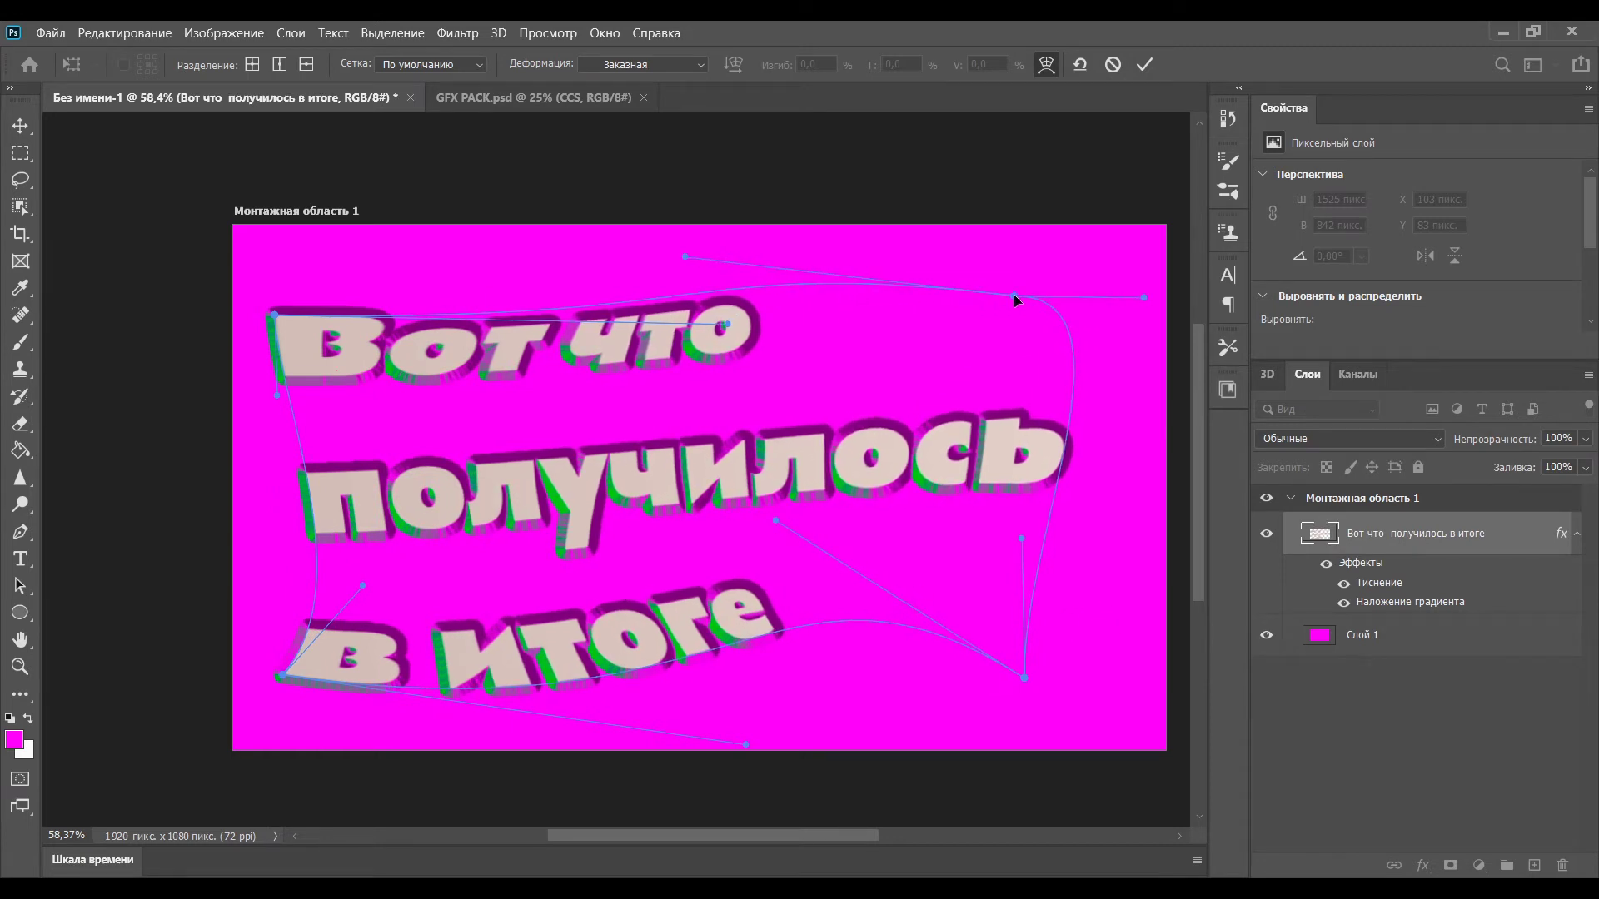
pyautogui.click(20, 153)
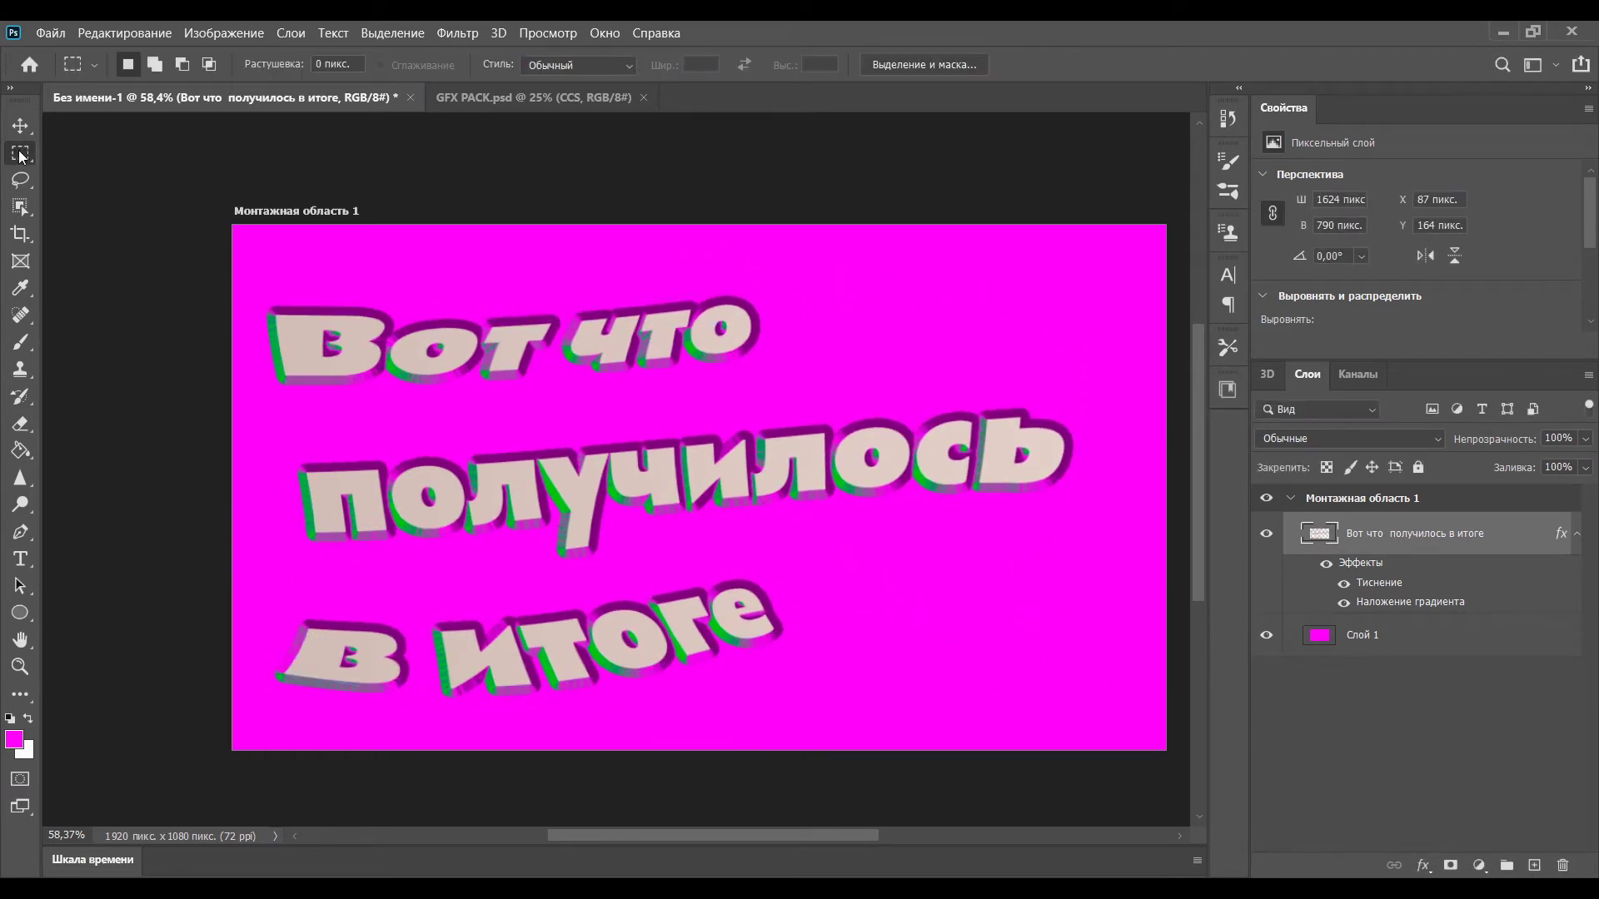
# Exclude the red channel in the text layer's blending options to give the letters a yellow and red rim.
pyautogui.click(808, 466)
pyautogui.click(1203, 543)
pyautogui.click(1151, 543)
pyautogui.click(1151, 544)
pyautogui.click(1117, 544)
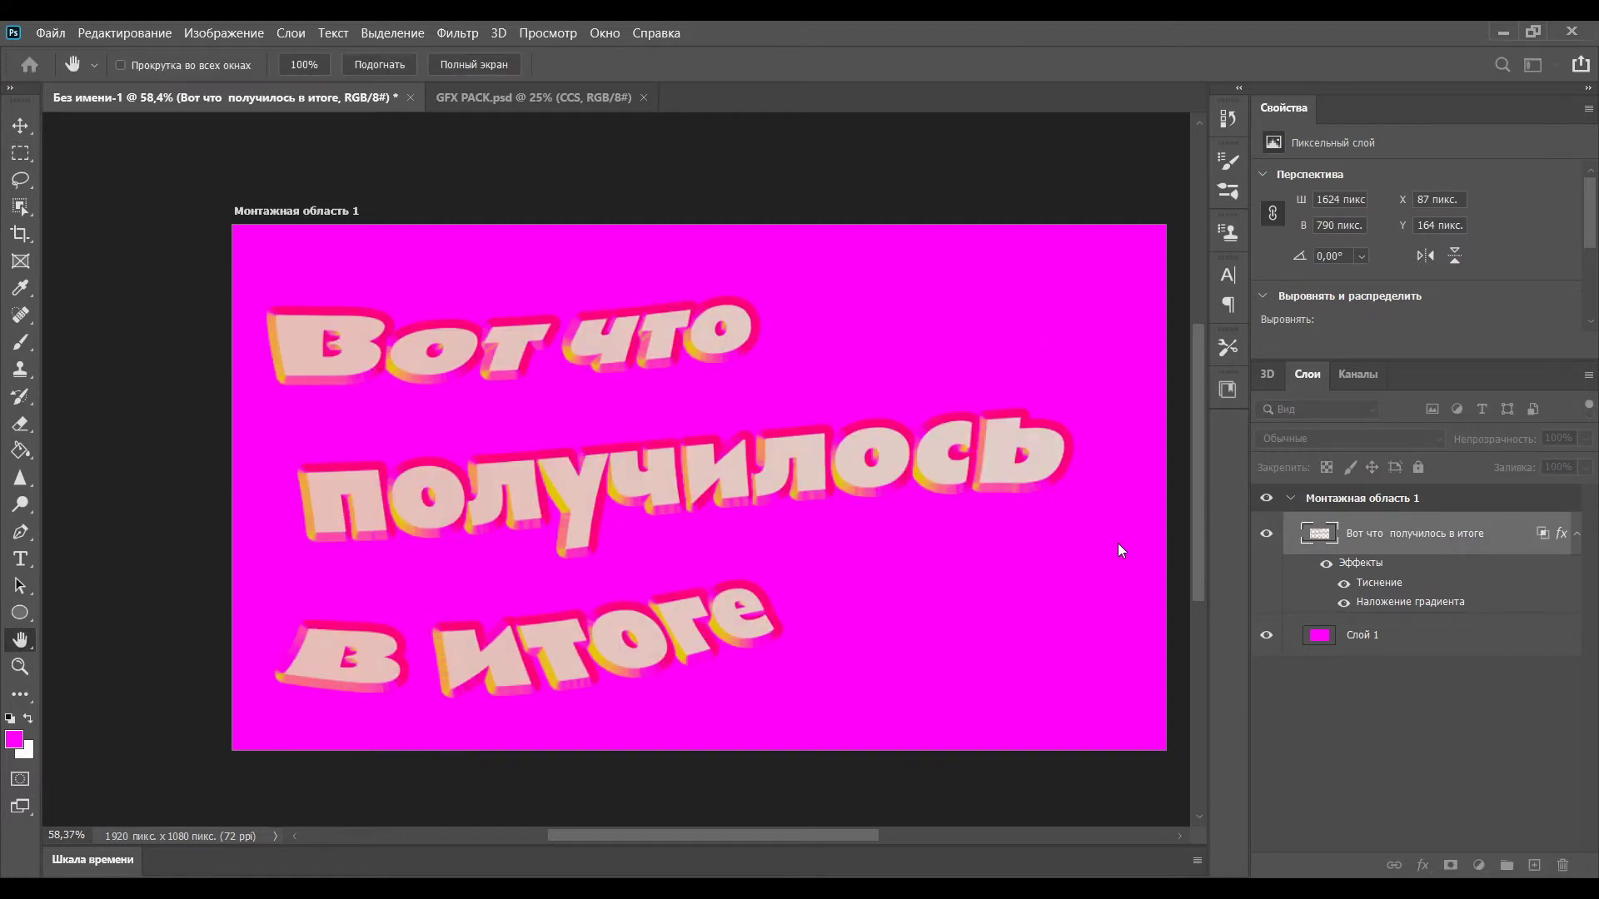
pyautogui.press('Return')
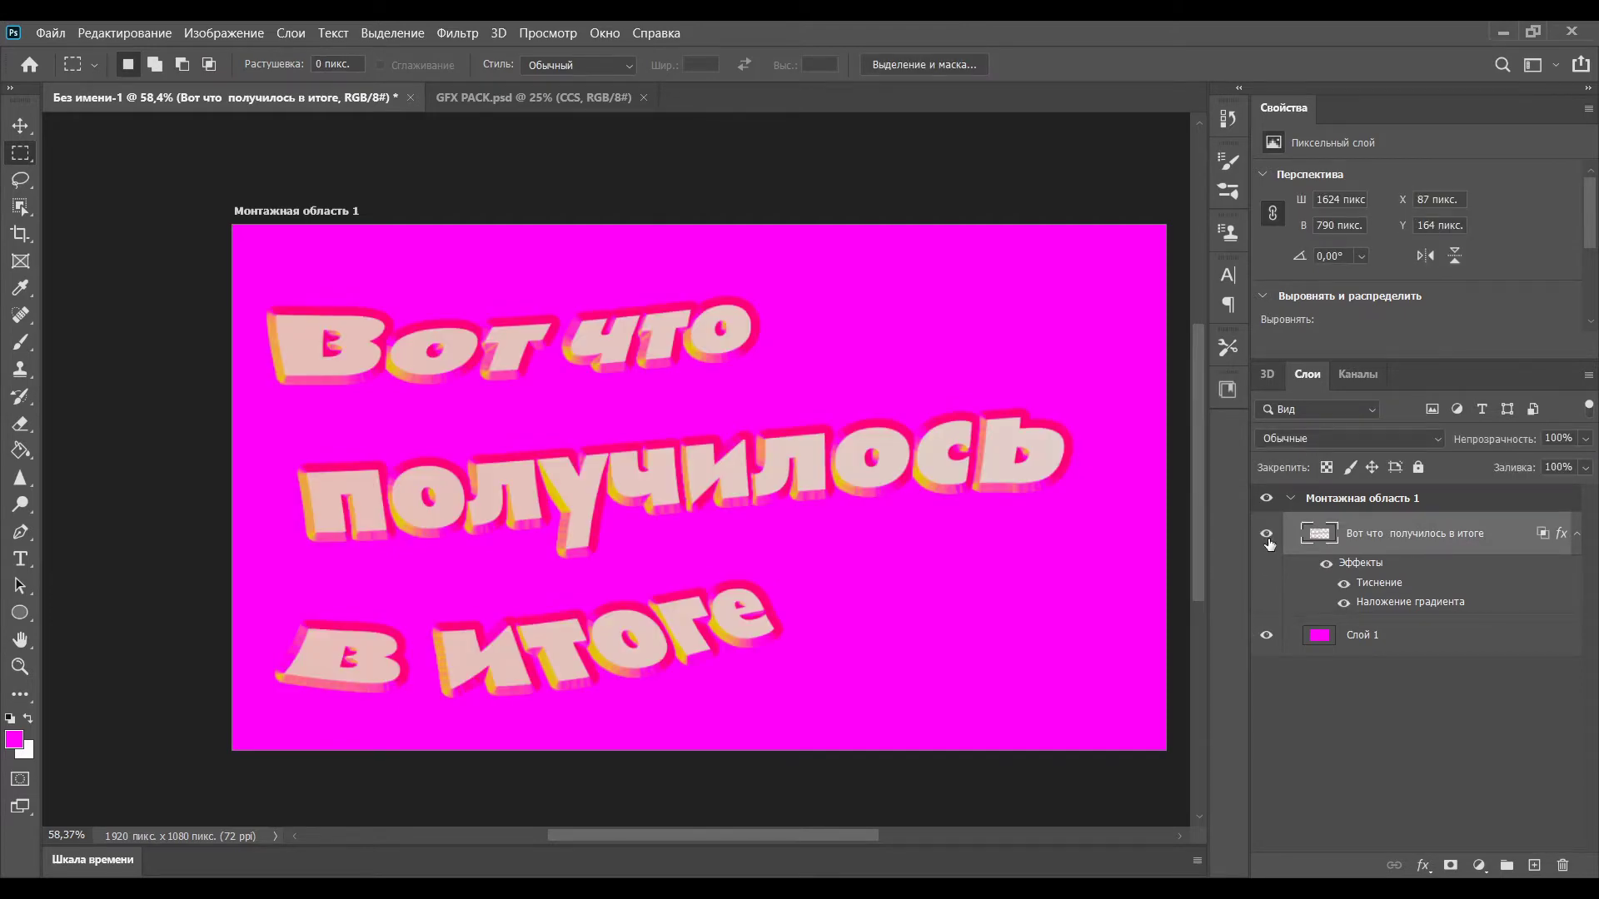
# Copy the CCS group from GFX PACK.psd into the lettering document above the text layer.
pyautogui.click(542, 98)
pyautogui.click(311, 102)
pyautogui.click(546, 99)
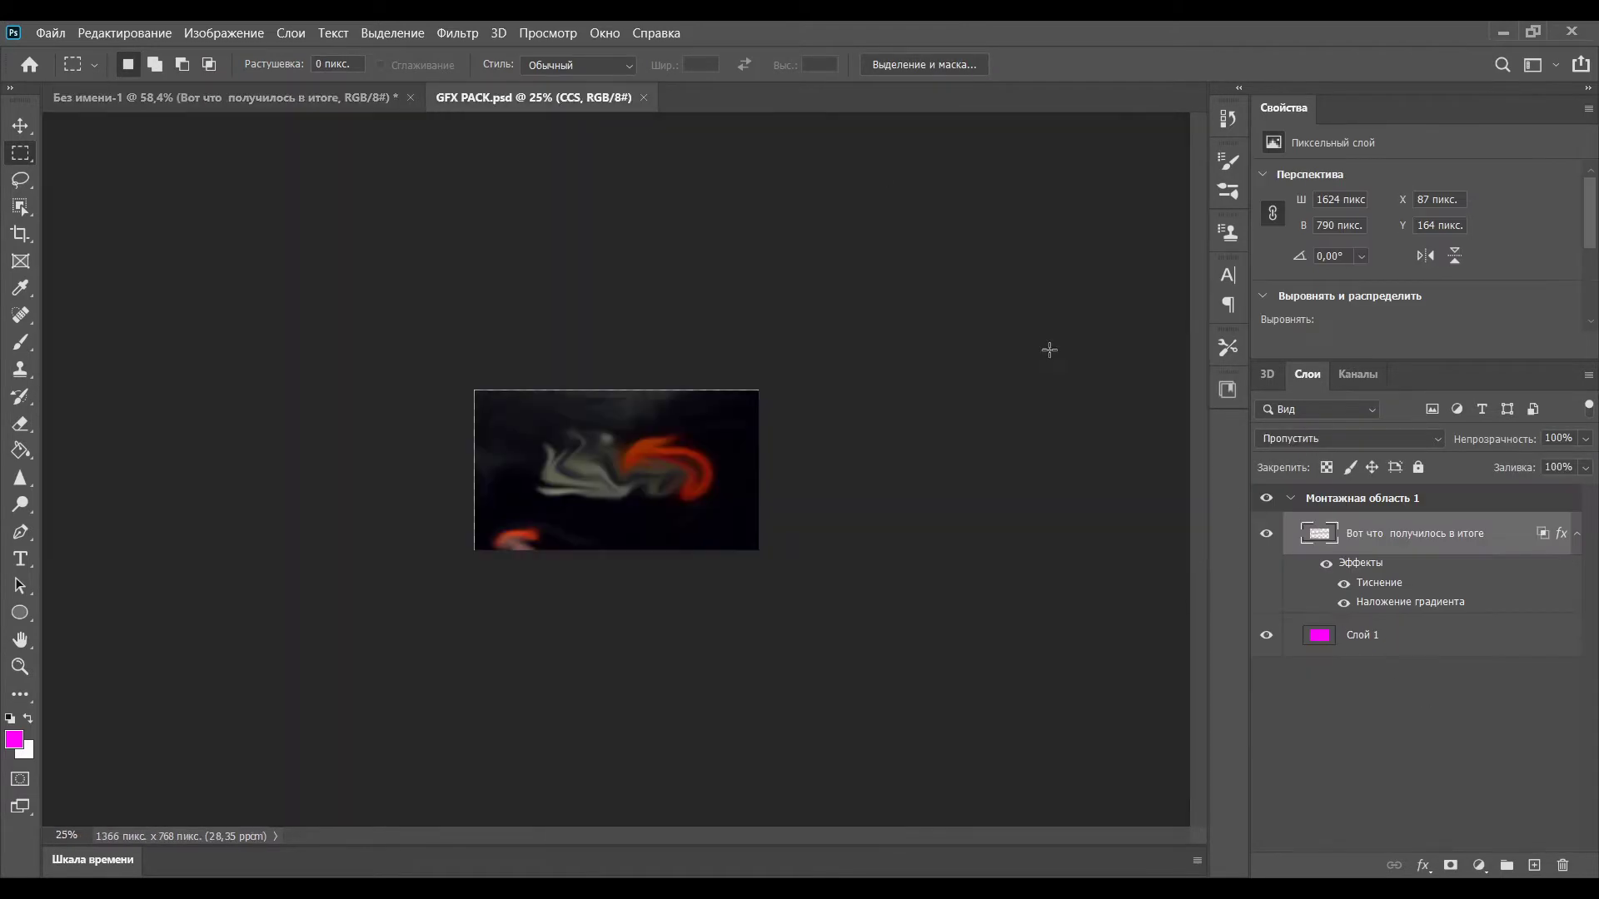
pyautogui.moveTo(1317, 500); pyautogui.dragTo(666, 233)
# Preview subgroups 1 and 2 of the CCS group, and hide and collapse the whole group.
pyautogui.click(1307, 525)
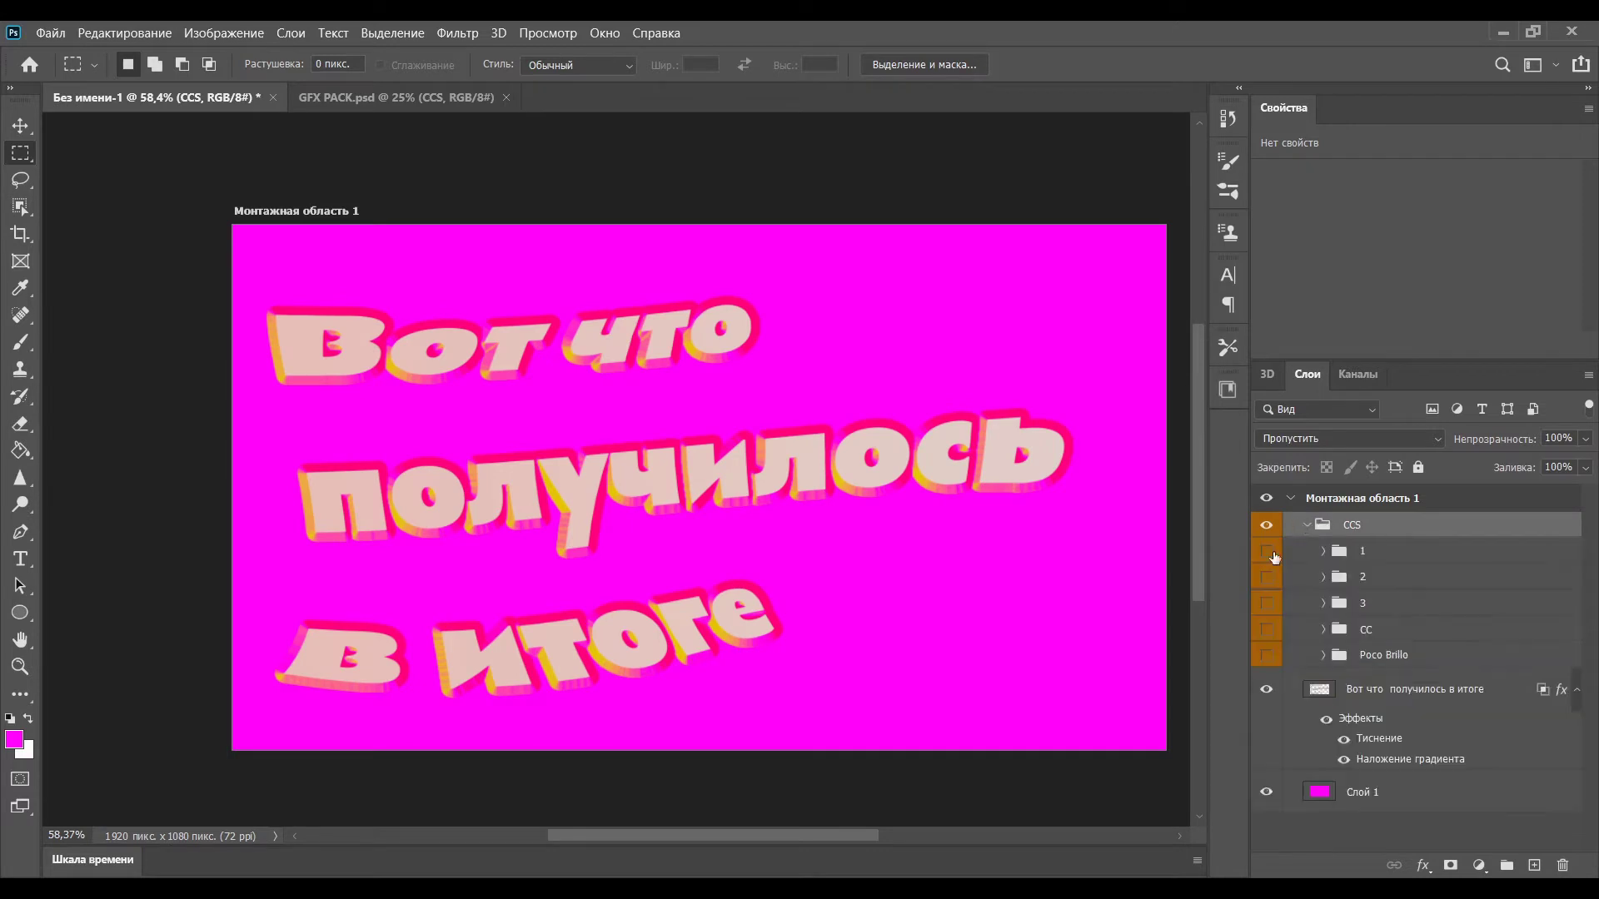
pyautogui.click(1267, 551)
pyautogui.click(1267, 577)
pyautogui.click(1266, 526)
pyautogui.click(1307, 525)
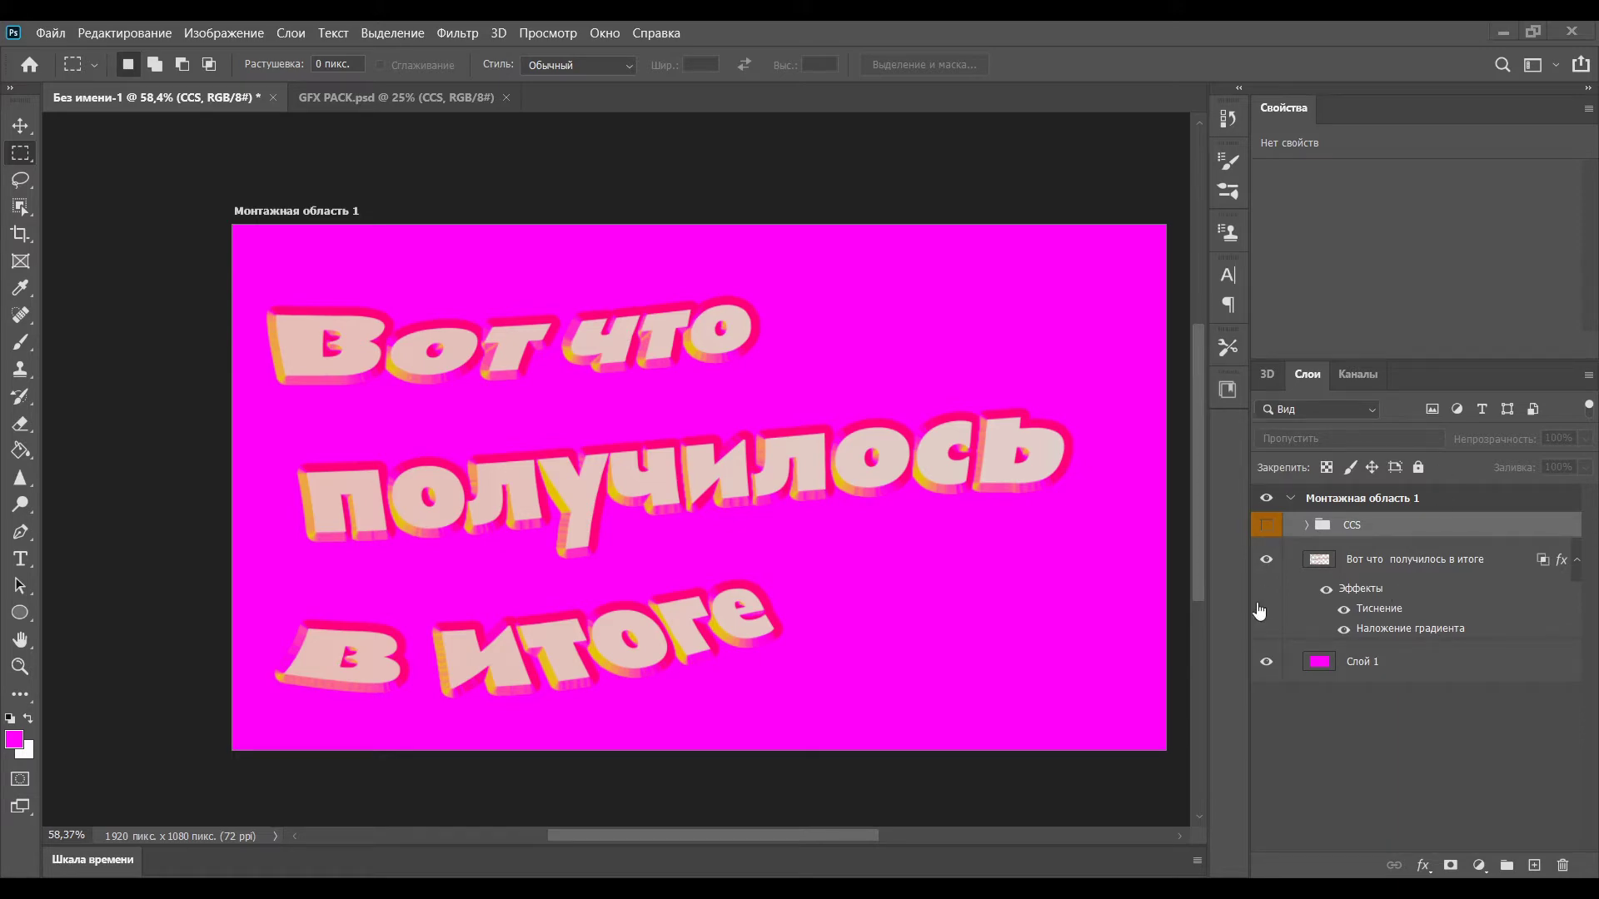
# Place the burst image 5bffb67b412771675ee0d183, scale it to about 169.73% over the artboard, and reorder it between the text layer and Слой 1.
pyautogui.moveTo(967, 706); pyautogui.dragTo(641, 542)
pyautogui.moveTo(935, 247); pyautogui.dragTo(985, 201)
pyautogui.moveTo(460, 726); pyautogui.dragTo(398, 788)
pyautogui.moveTo(393, 514); pyautogui.dragTo(270, 514)
pyautogui.moveTo(986, 498); pyautogui.dragTo(1083, 498)
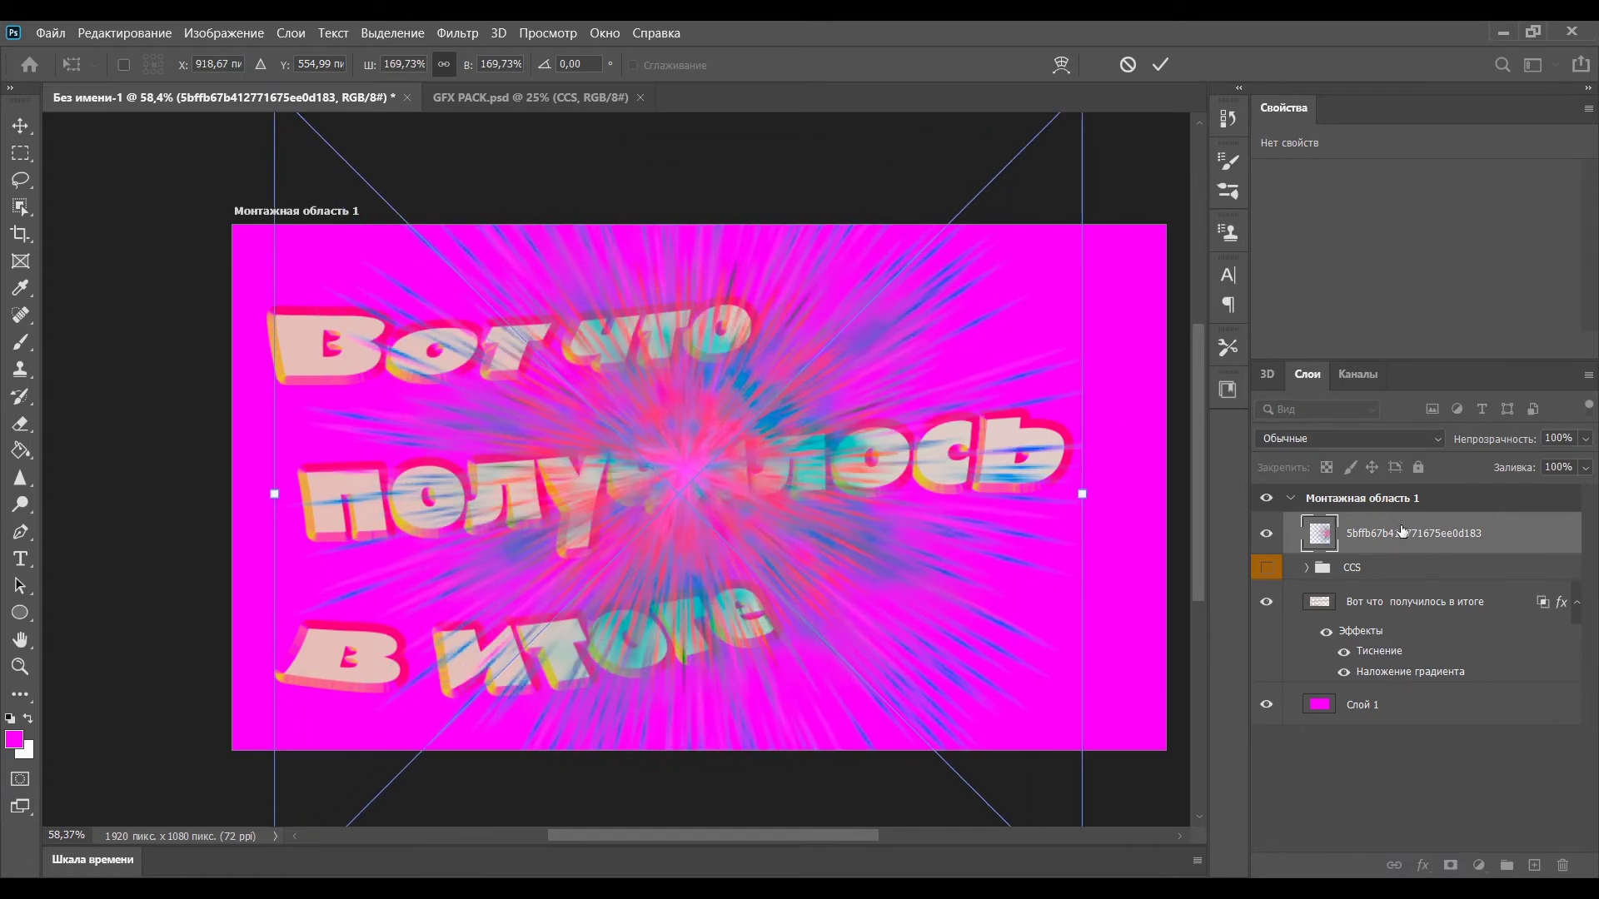
pyautogui.press('Return')
pyautogui.moveTo(1401, 534); pyautogui.dragTo(1380, 684)
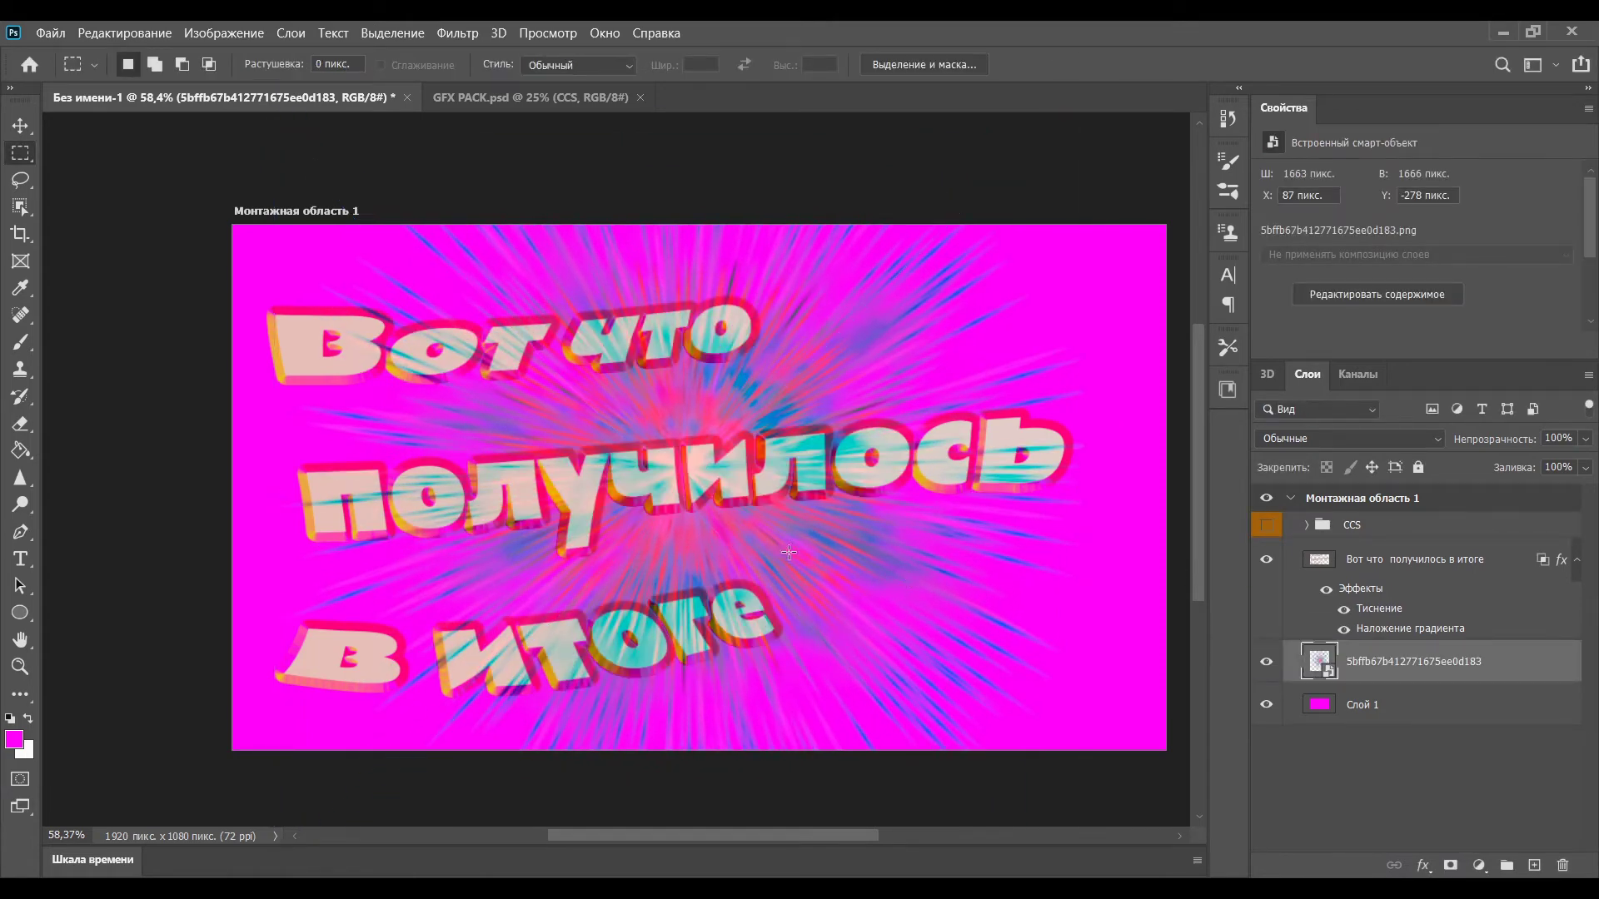
# Recolor the burst image to beige and violet rays with a Hue/Saturation smart filter.
pyautogui.hotkey('ctrl', 'u')
pyautogui.moveTo(1176, 518); pyautogui.dragTo(1195, 468)
pyautogui.moveTo(1148, 575)
pyautogui.mouseDown()
pyautogui.moveTo(1087, 573)
pyautogui.moveTo(1143, 576)
pyautogui.mouseUp()
pyautogui.click(1400, 372)
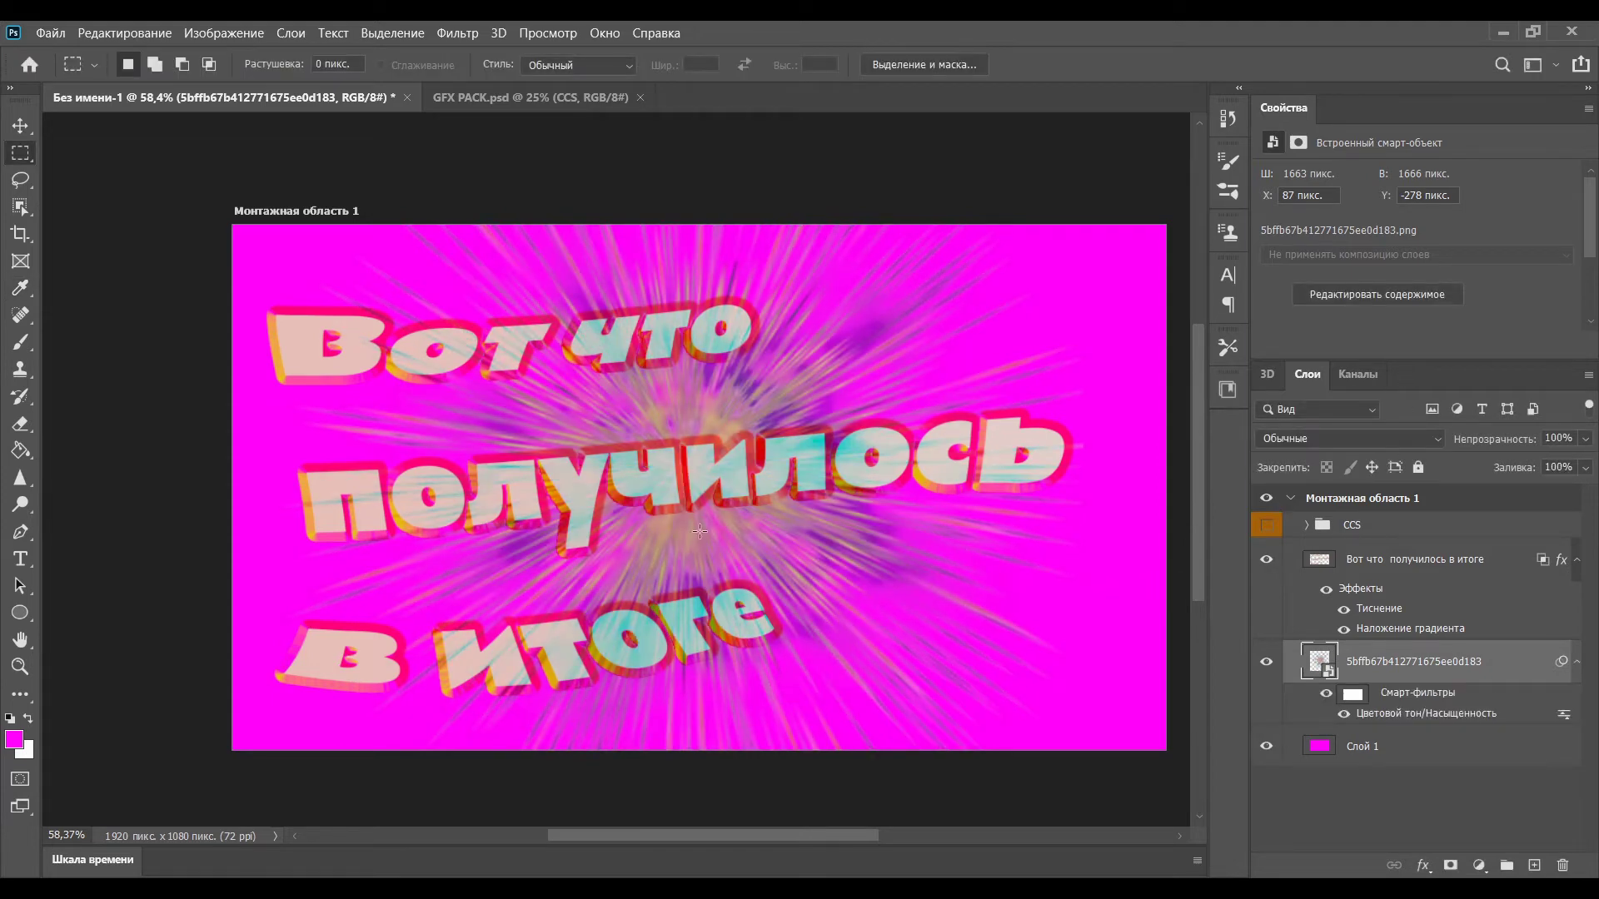
# Lower the burst image layer's opacity to 57% in its blending options.
pyautogui.click(1384, 560)
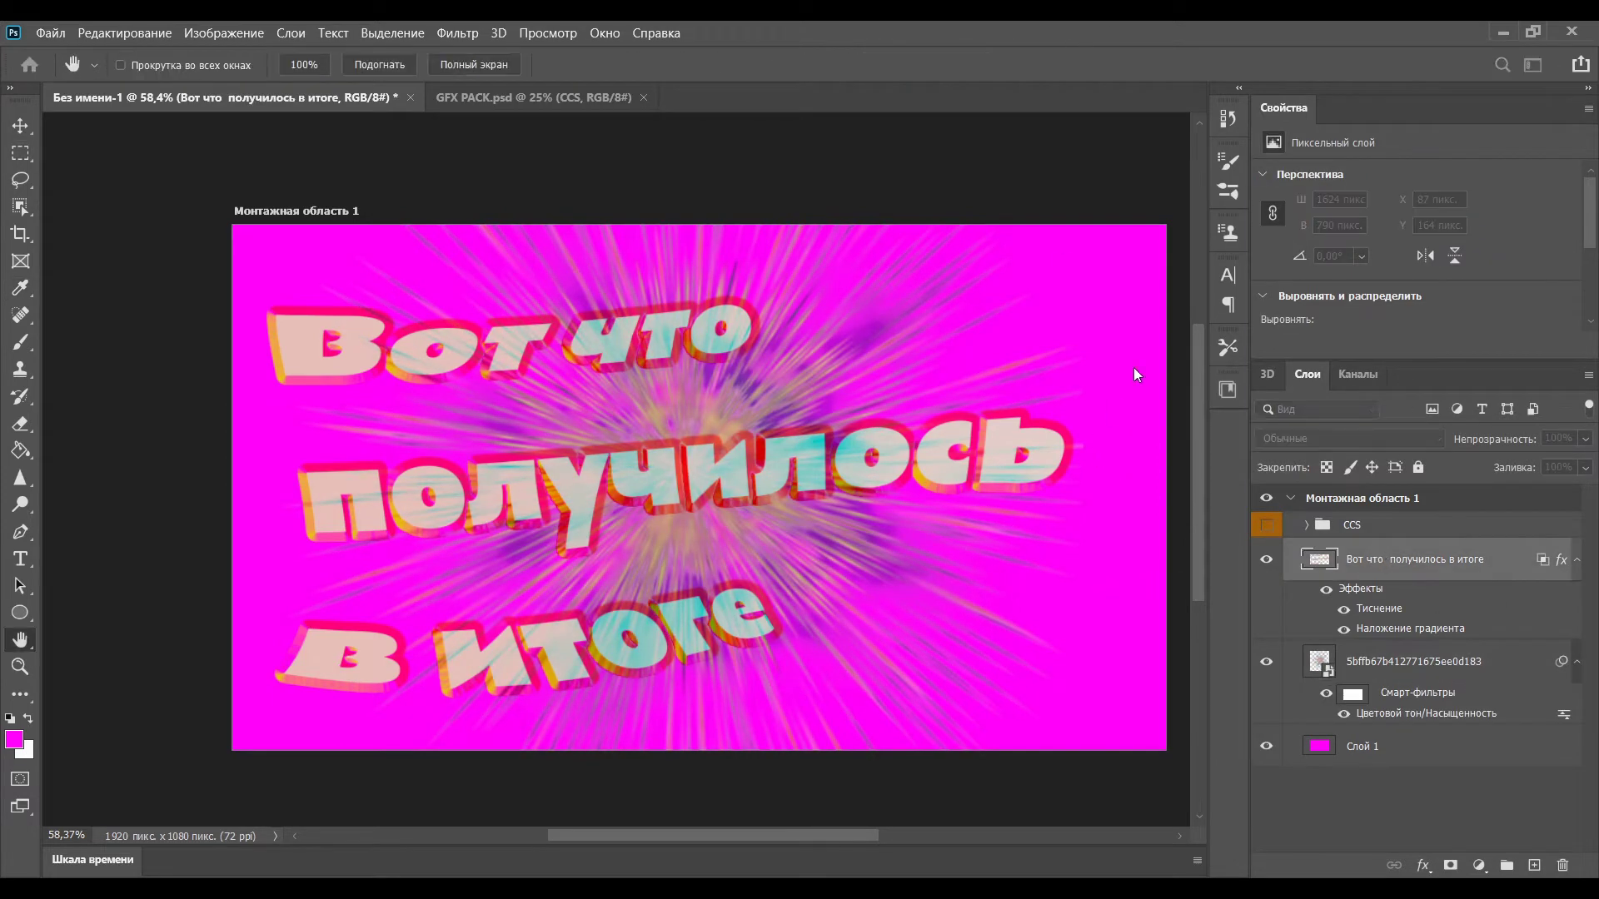
pyautogui.click(1404, 664)
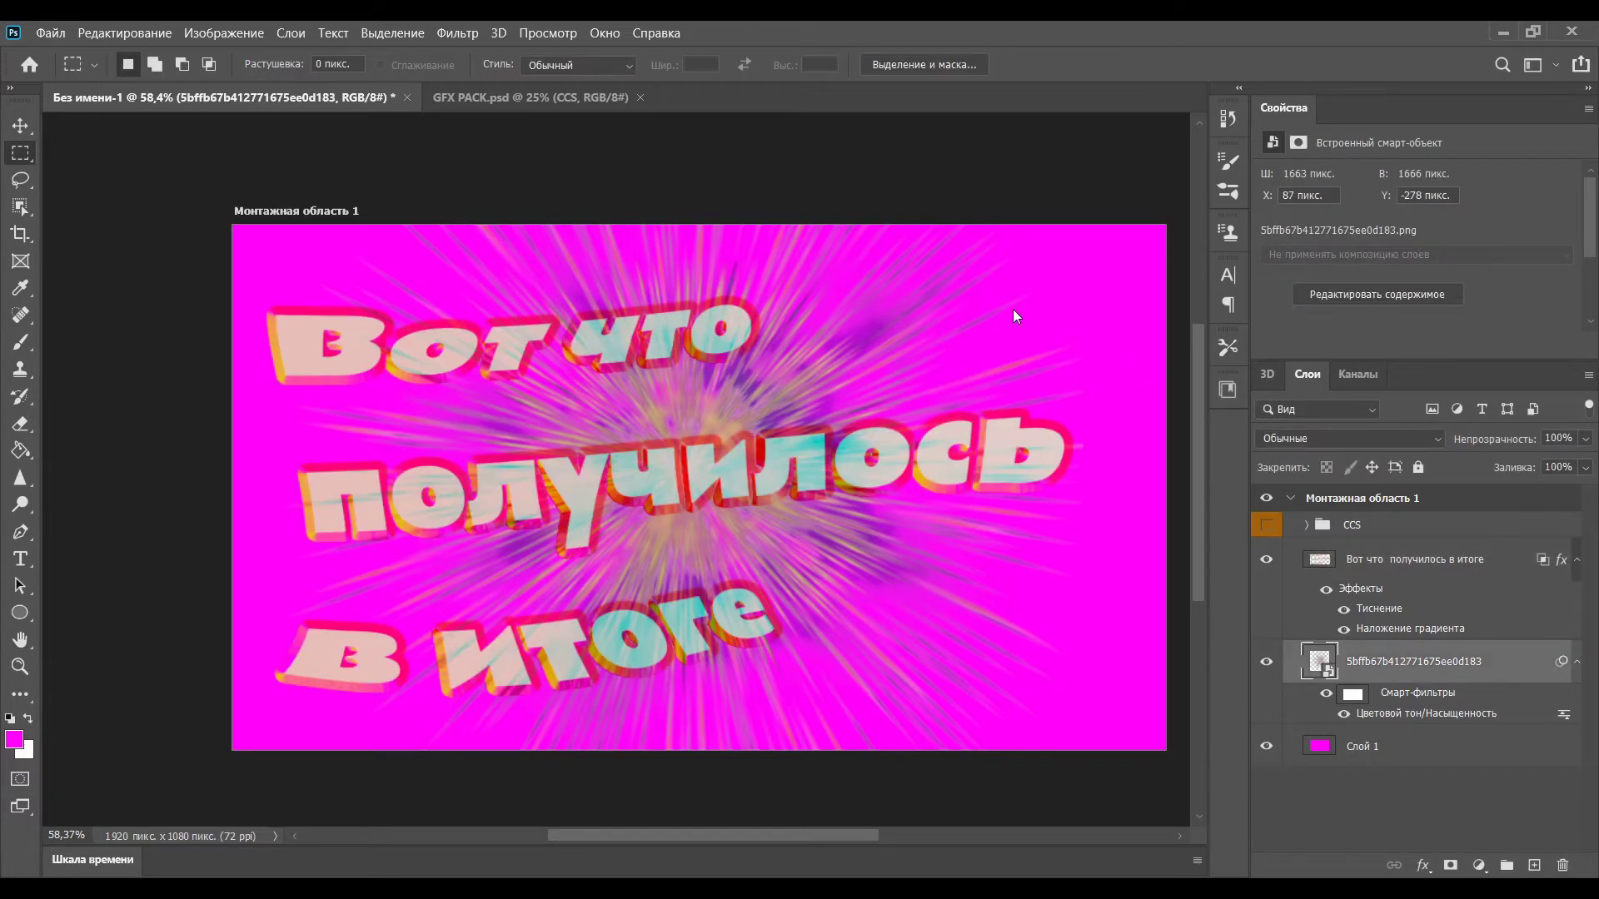
pyautogui.moveTo(1141, 368); pyautogui.dragTo(1096, 360)
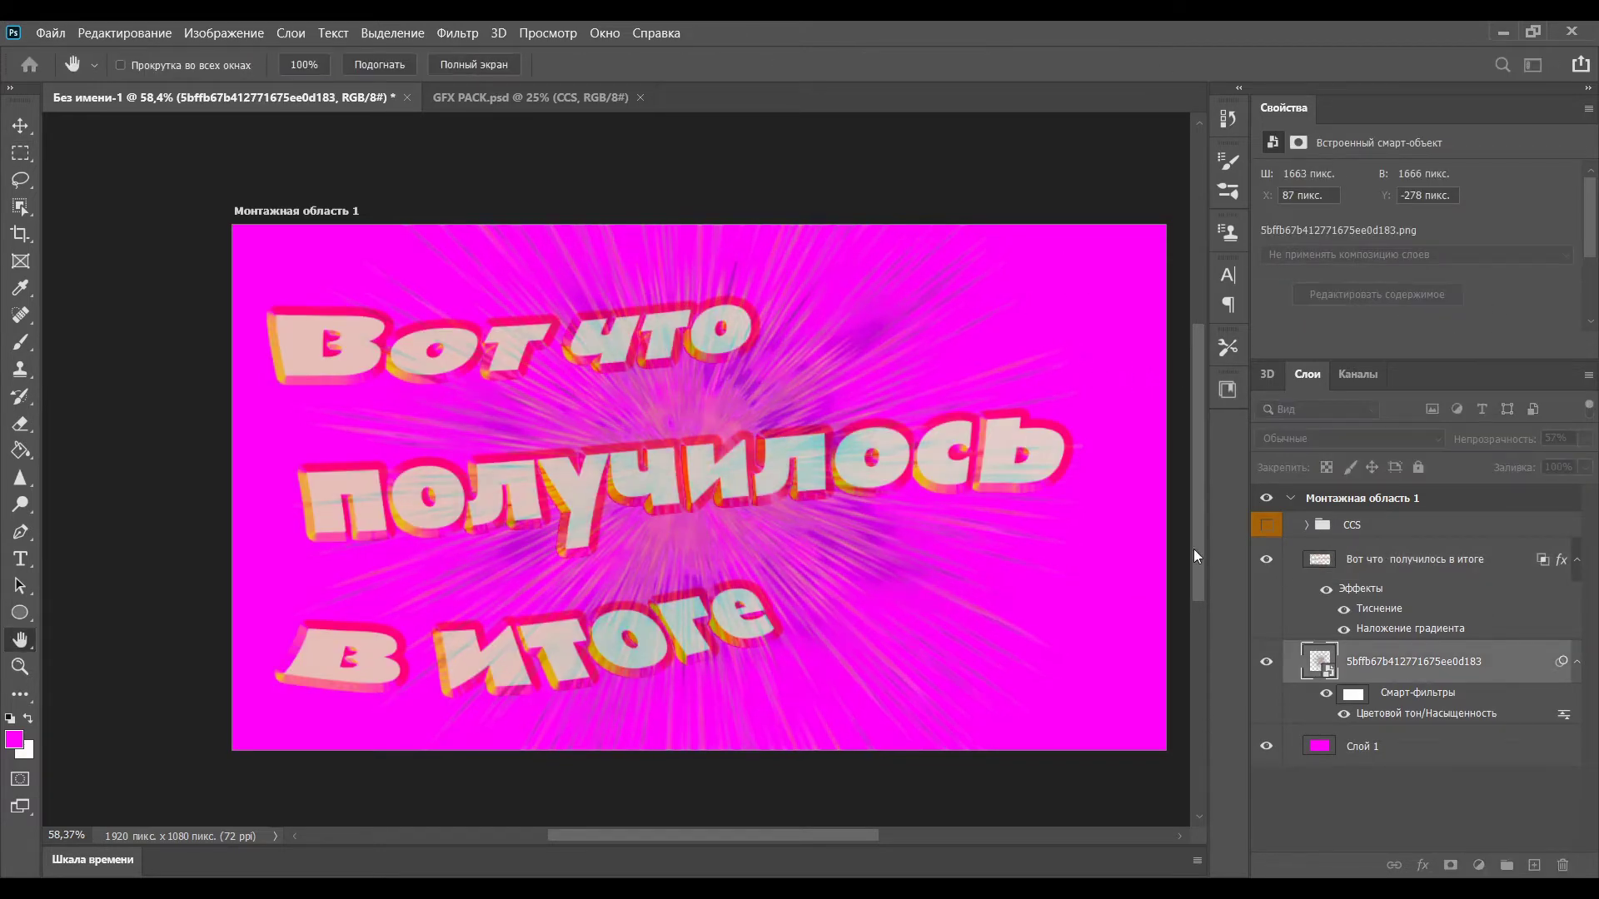
pyautogui.click(985, 149)
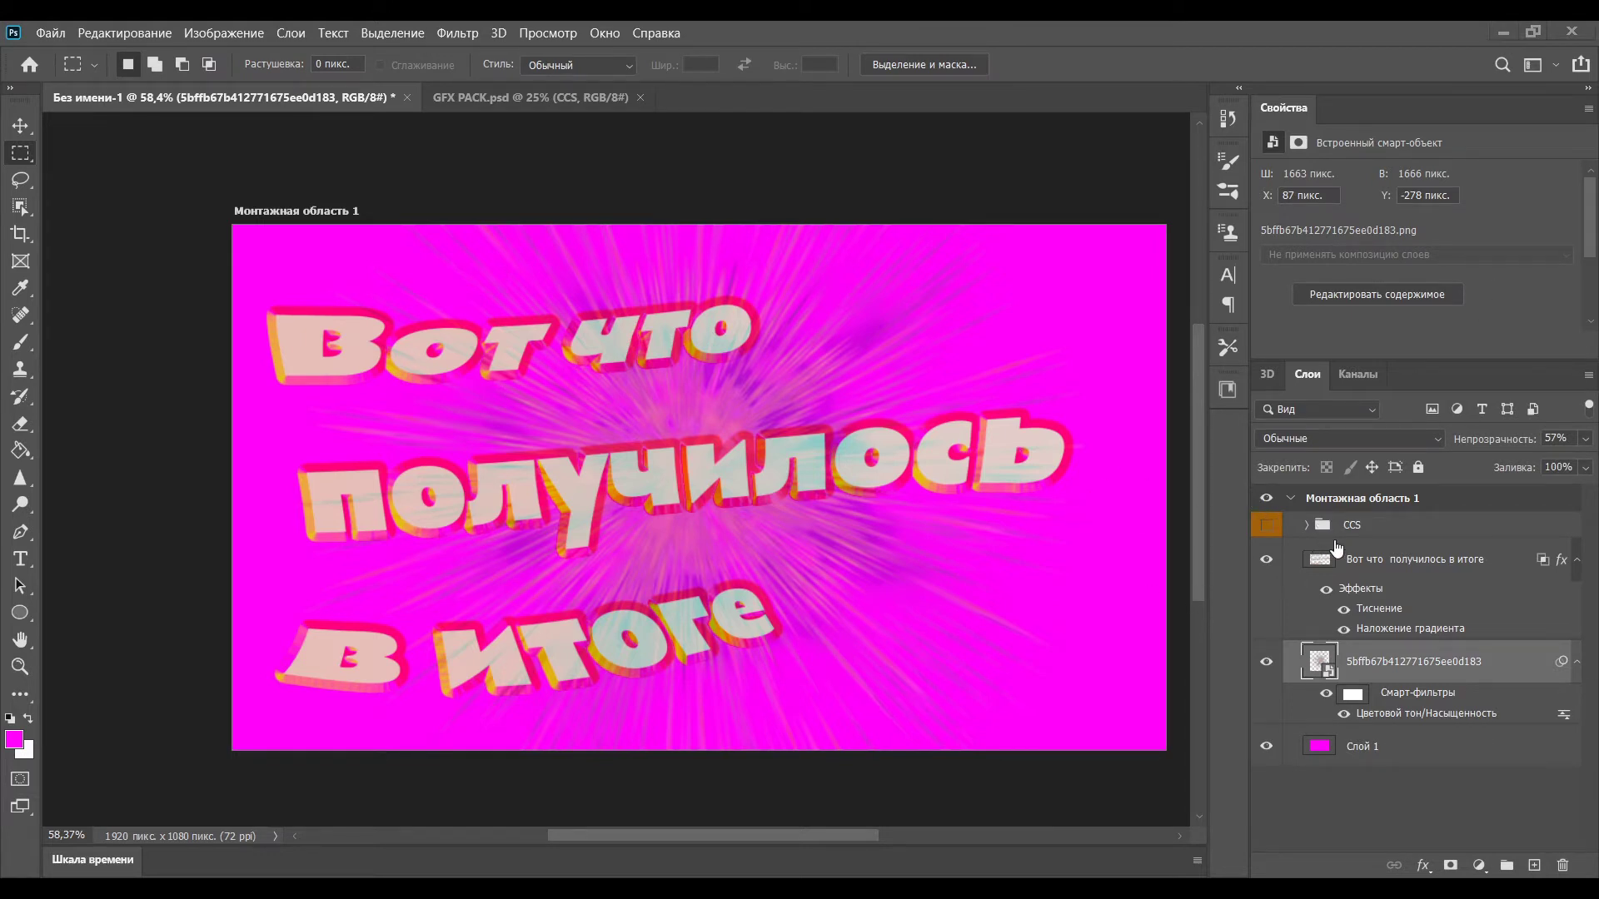
# Recolor the background layer Слой 1 to dark indigo with a Hue/Saturation adjustment.
pyautogui.click(1266, 747)
pyautogui.click(1267, 748)
pyautogui.click(1316, 748)
pyautogui.press('i')
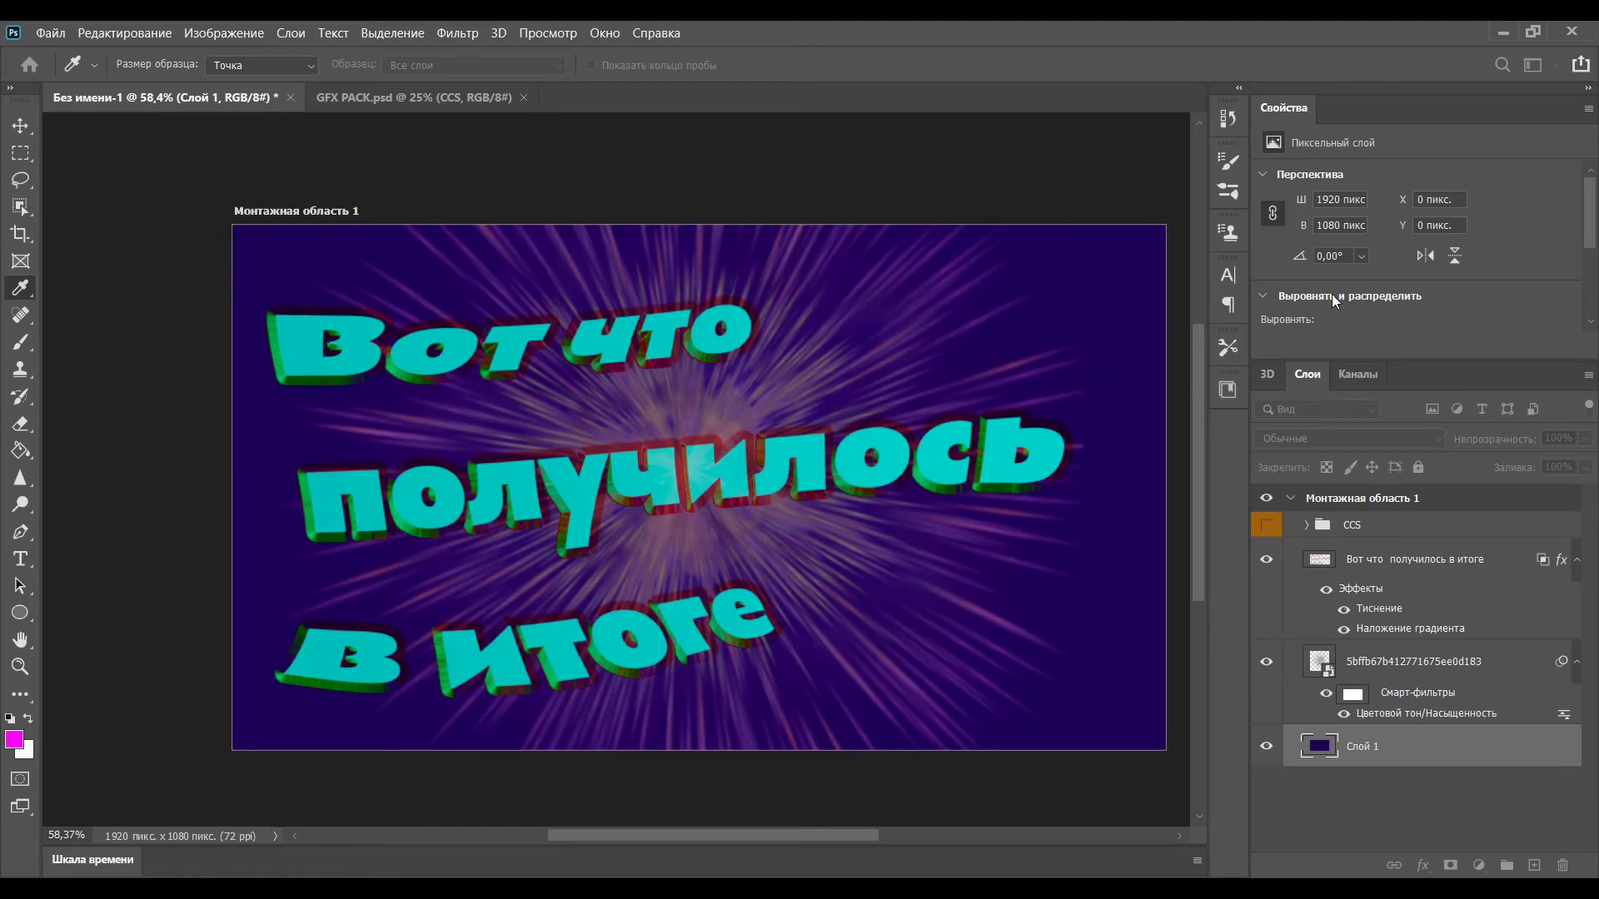
pyautogui.press('m')
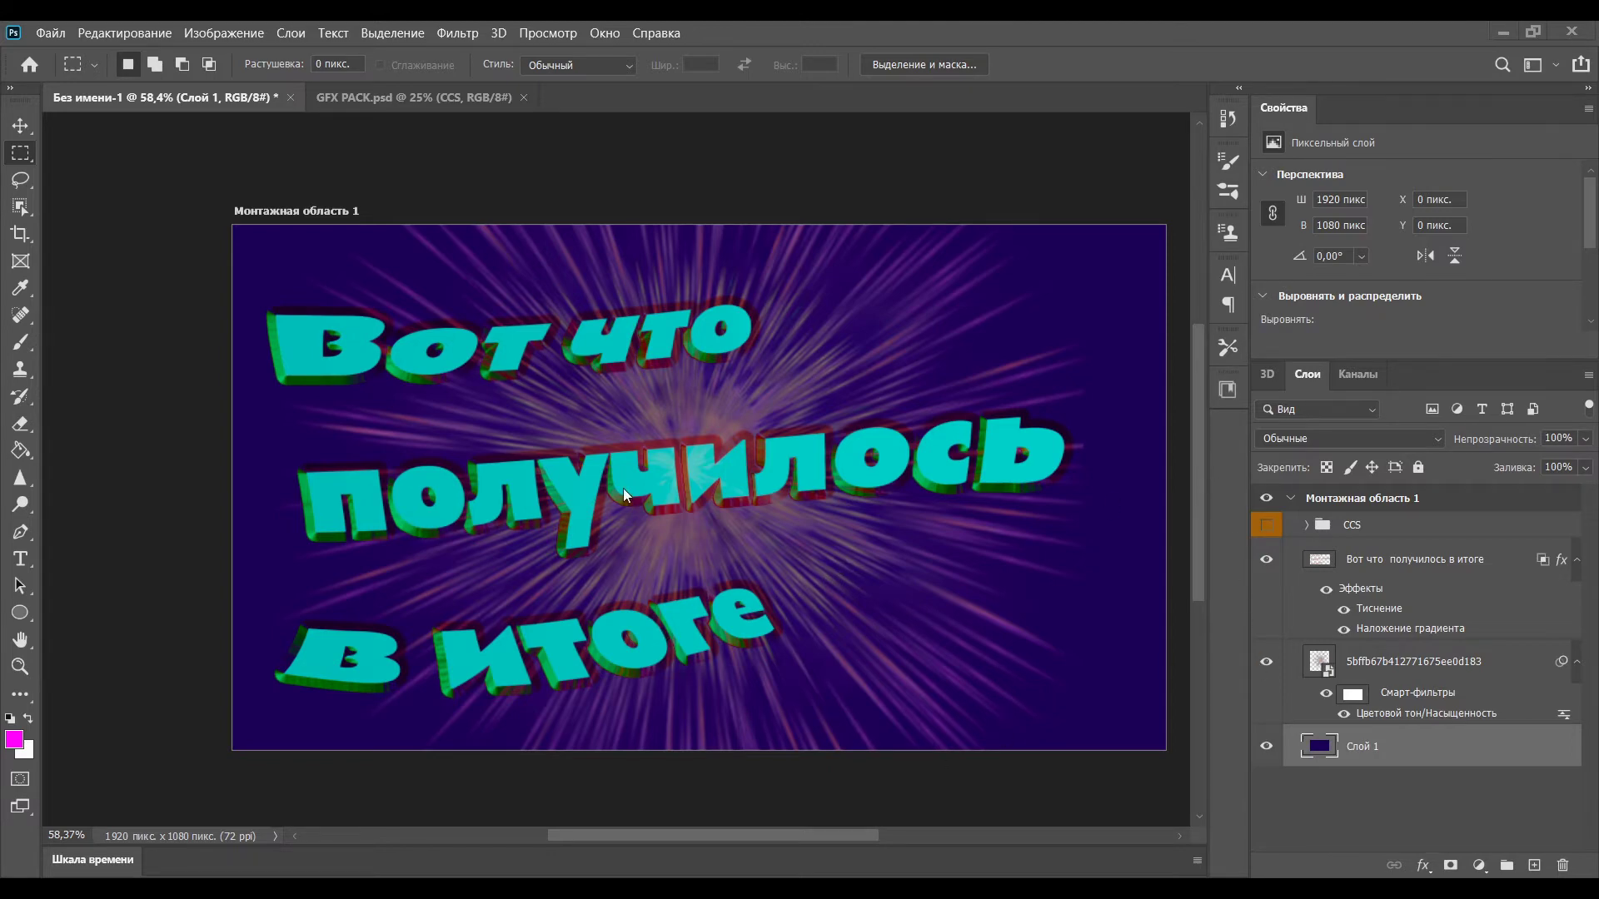
# Place the kisspng-pachirisu image at about 477 px square in the artboard's lower-right corner, and re-enable the text layer's red channel.
pyautogui.moveTo(808, 681); pyautogui.dragTo(859, 738)
pyautogui.moveTo(916, 270); pyautogui.dragTo(786, 401)
pyautogui.moveTo(646, 557); pyautogui.dragTo(1007, 652)
pyautogui.moveTo(1147, 496); pyautogui.dragTo(1075, 569)
pyautogui.moveTo(982, 628); pyautogui.dragTo(1048, 568)
pyautogui.click(1366, 564)
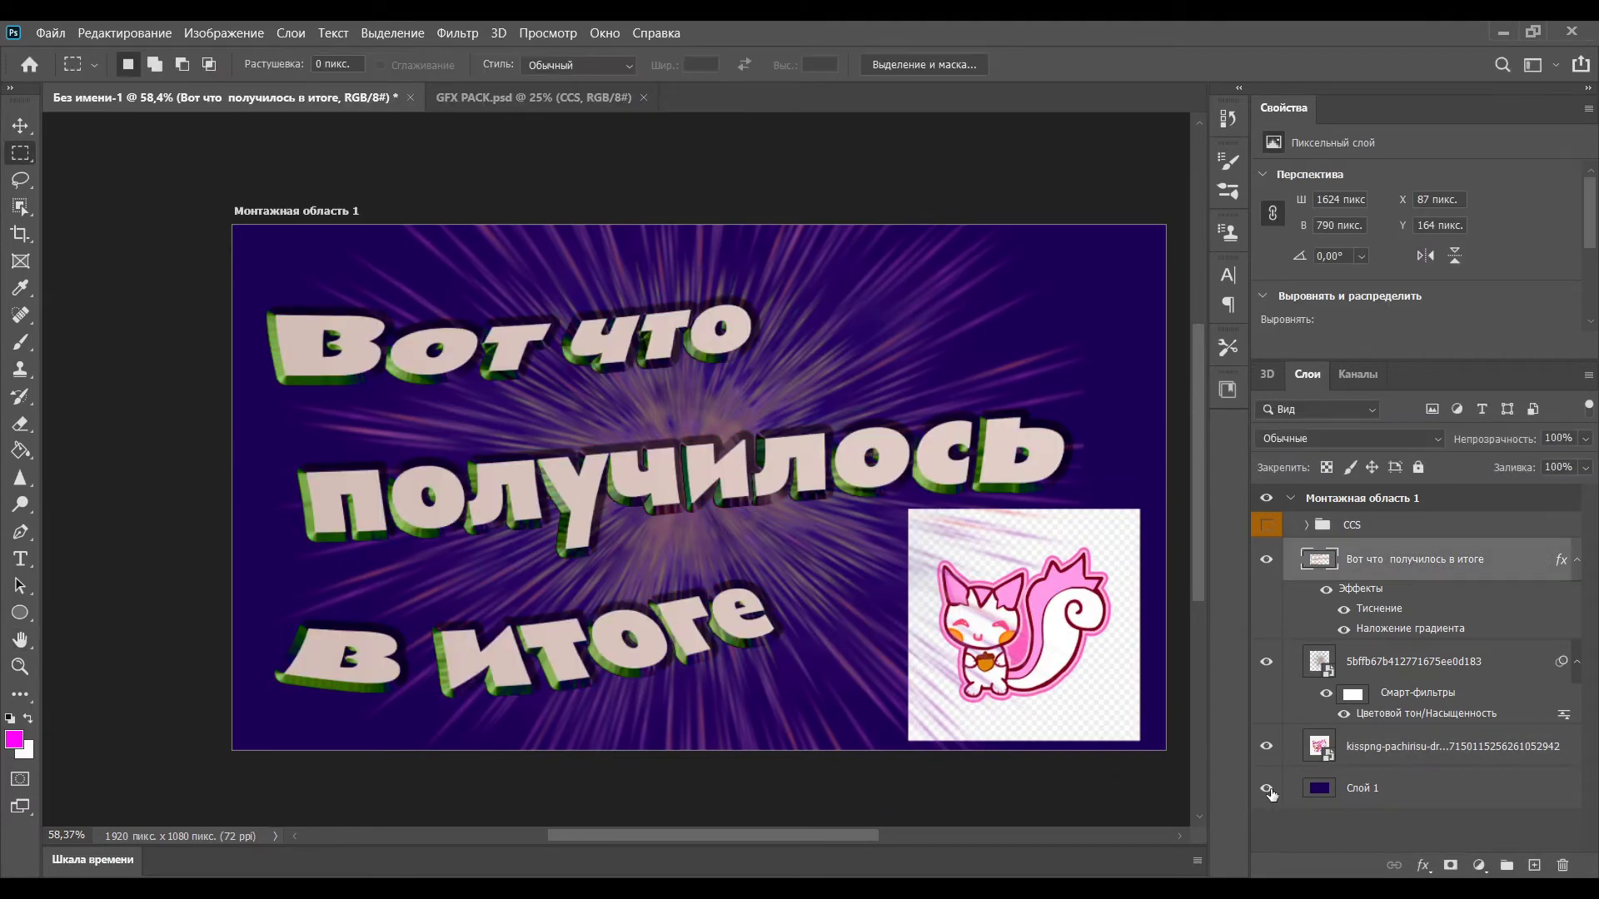
# Compare the composition with Слой 1, the burst image and the text layer hidden and shown.
pyautogui.doubleClick(1266, 787)
pyautogui.click(1268, 662)
pyautogui.click(1266, 560)
pyautogui.click(1267, 662)
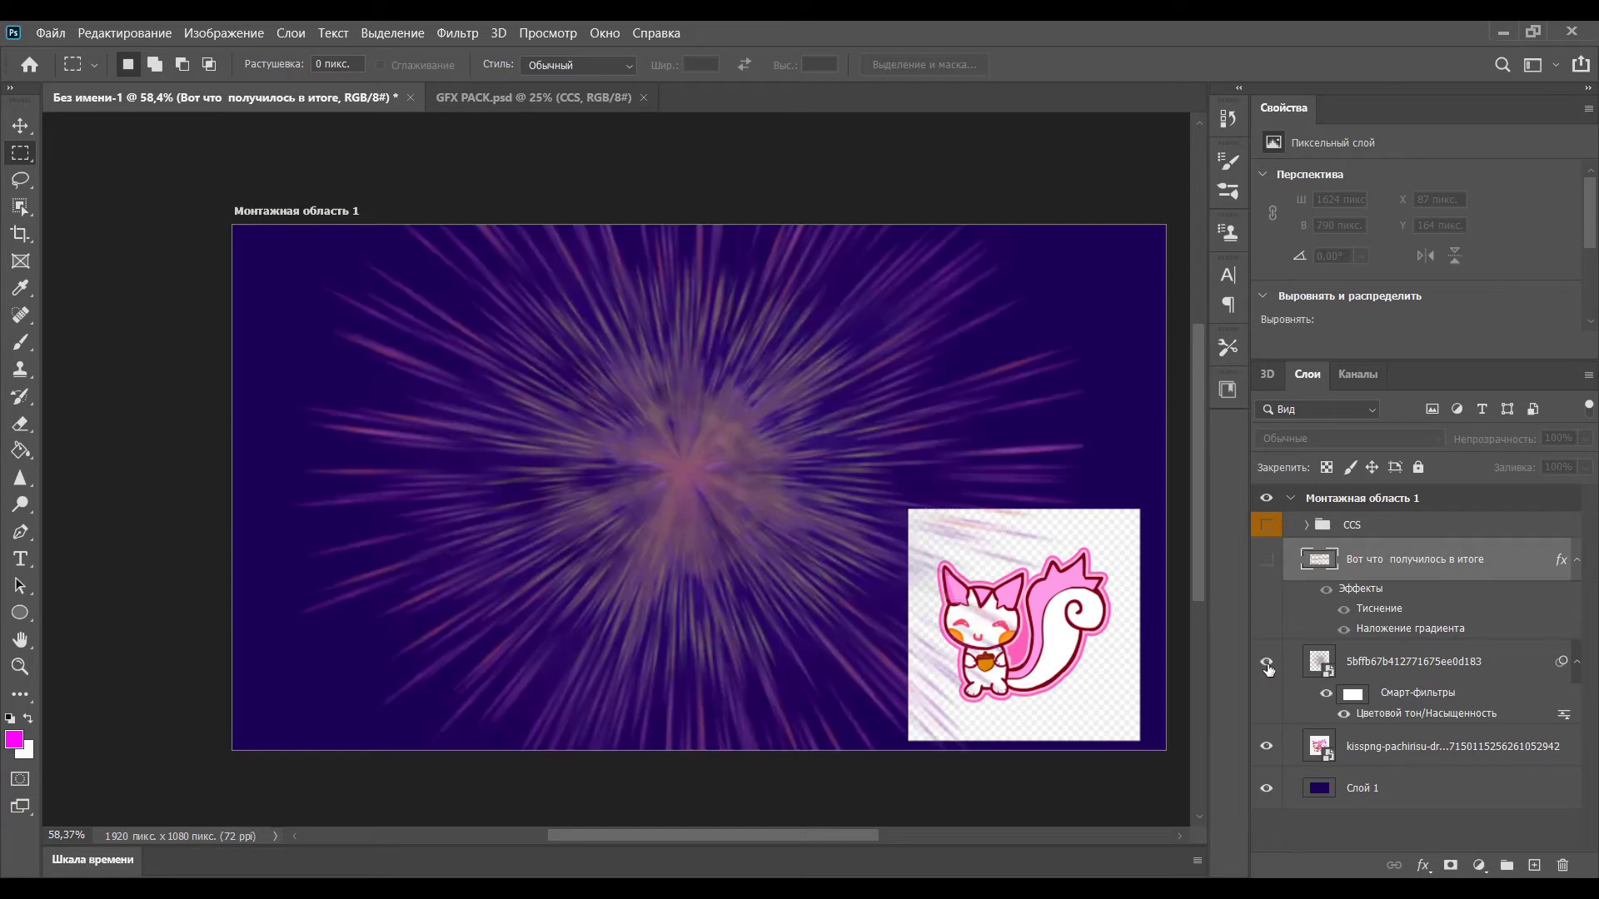
pyautogui.click(1268, 662)
pyautogui.click(1267, 560)
pyautogui.click(1266, 560)
pyautogui.click(1268, 663)
pyautogui.click(1268, 788)
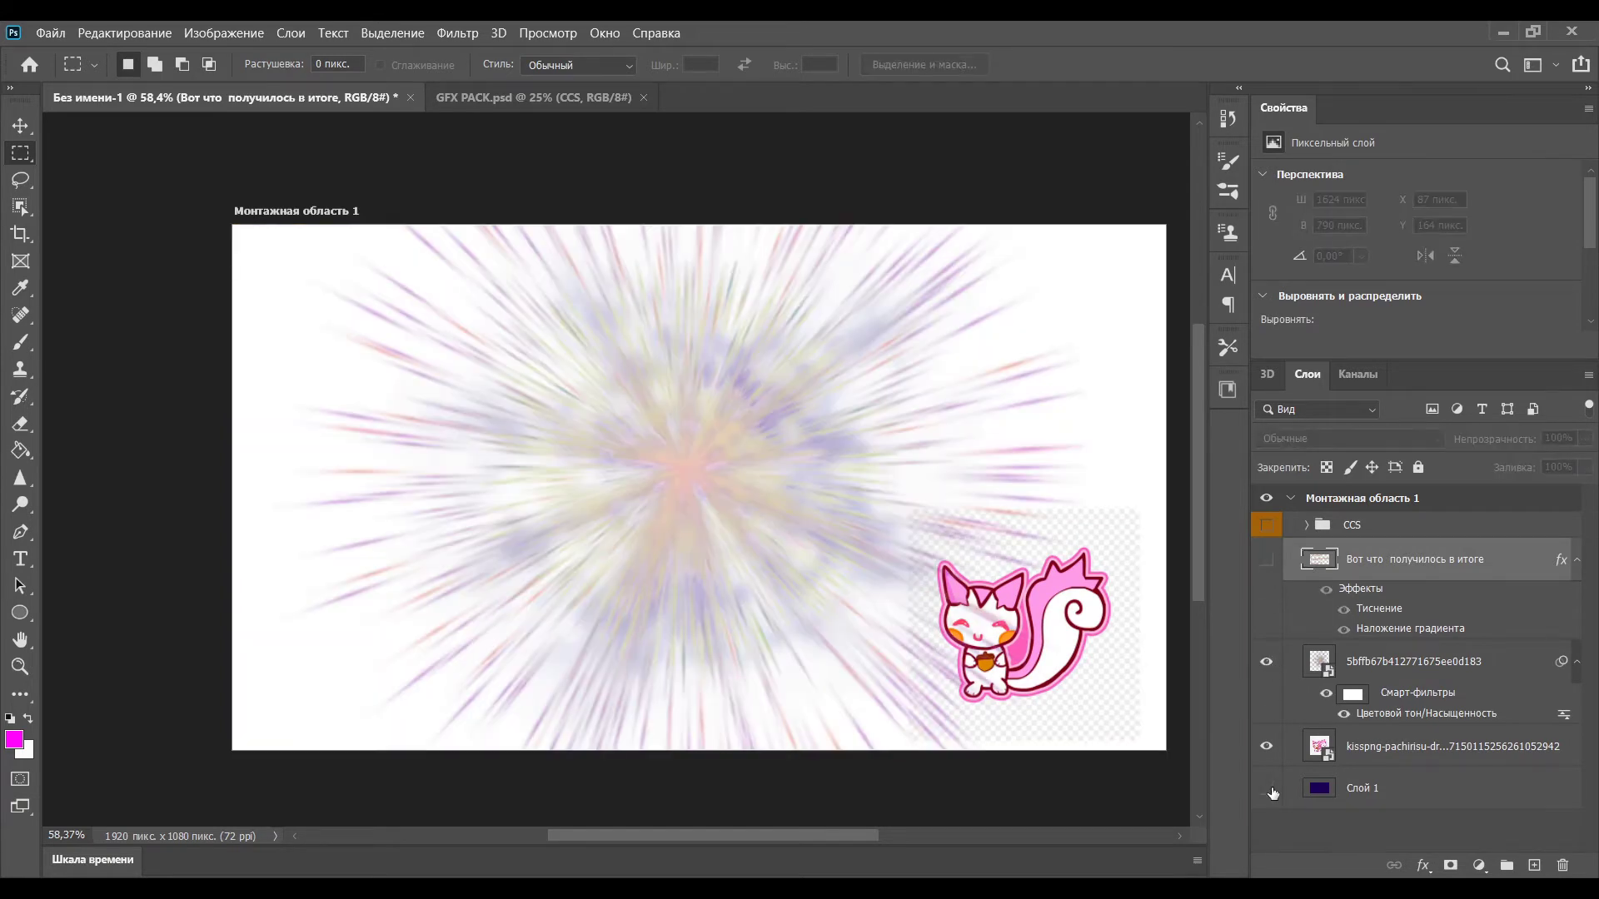
# Delete the burst image layer, show Слой 1 again, and check the text layer's visibility.
pyautogui.click(1268, 662)
pyautogui.click(1267, 663)
pyautogui.click(1326, 668)
pyautogui.press('Delete')
pyautogui.click(1268, 705)
pyautogui.click(1267, 559)
pyautogui.click(1266, 559)
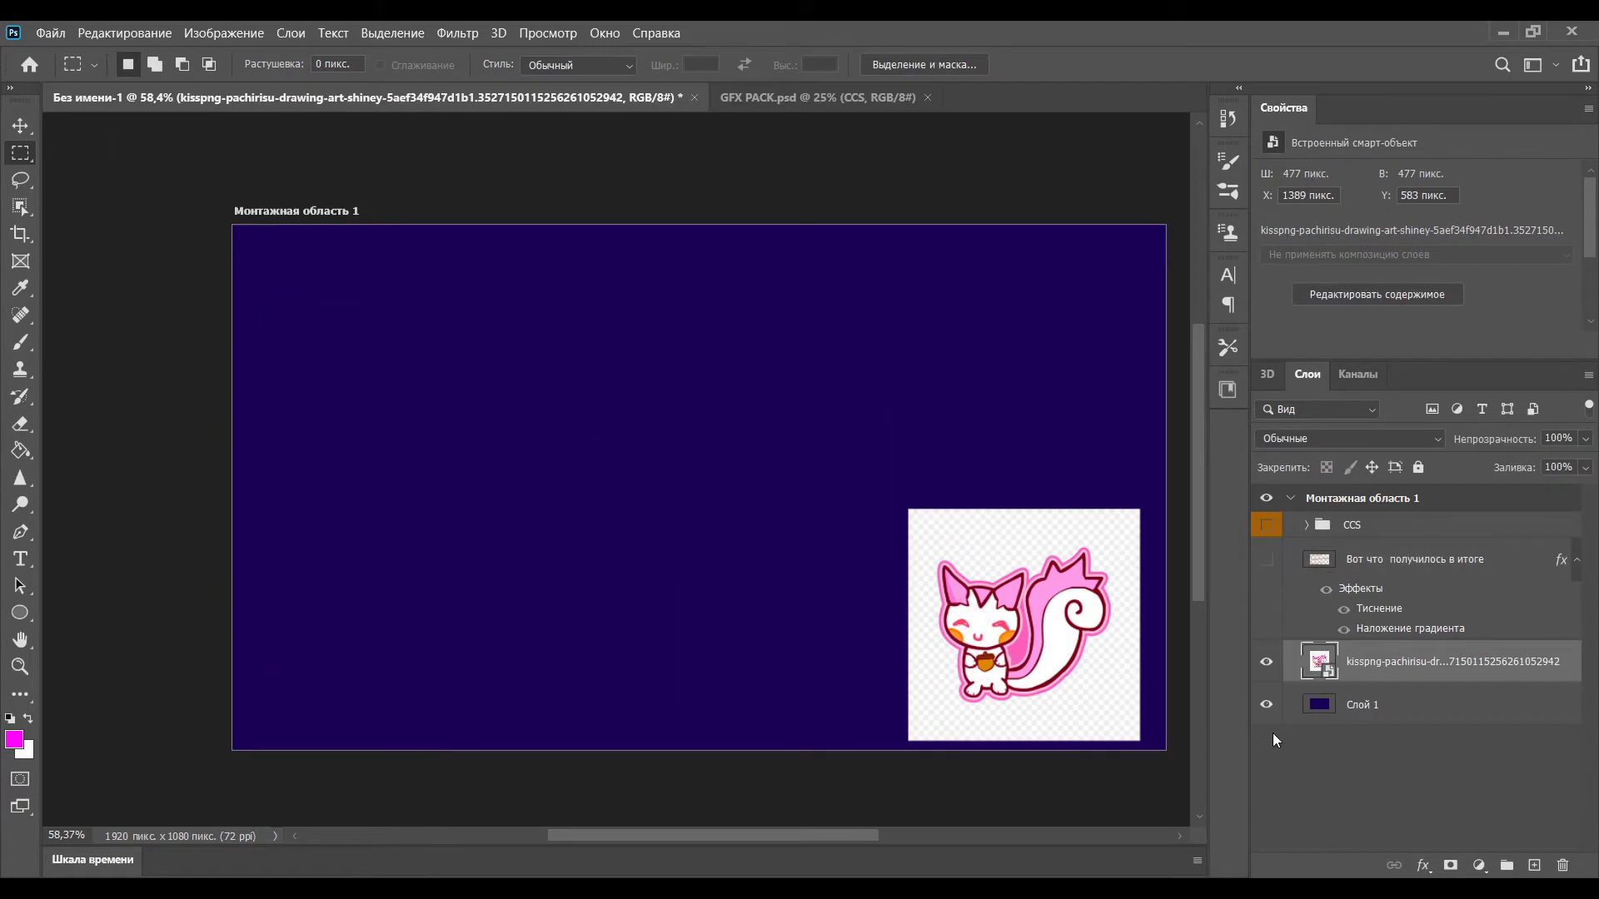
# Hide Слой 1 and move the kisspng-pachirisu image to about X 678, Y 248 px, in the middle of the artboard.
pyautogui.click(1267, 705)
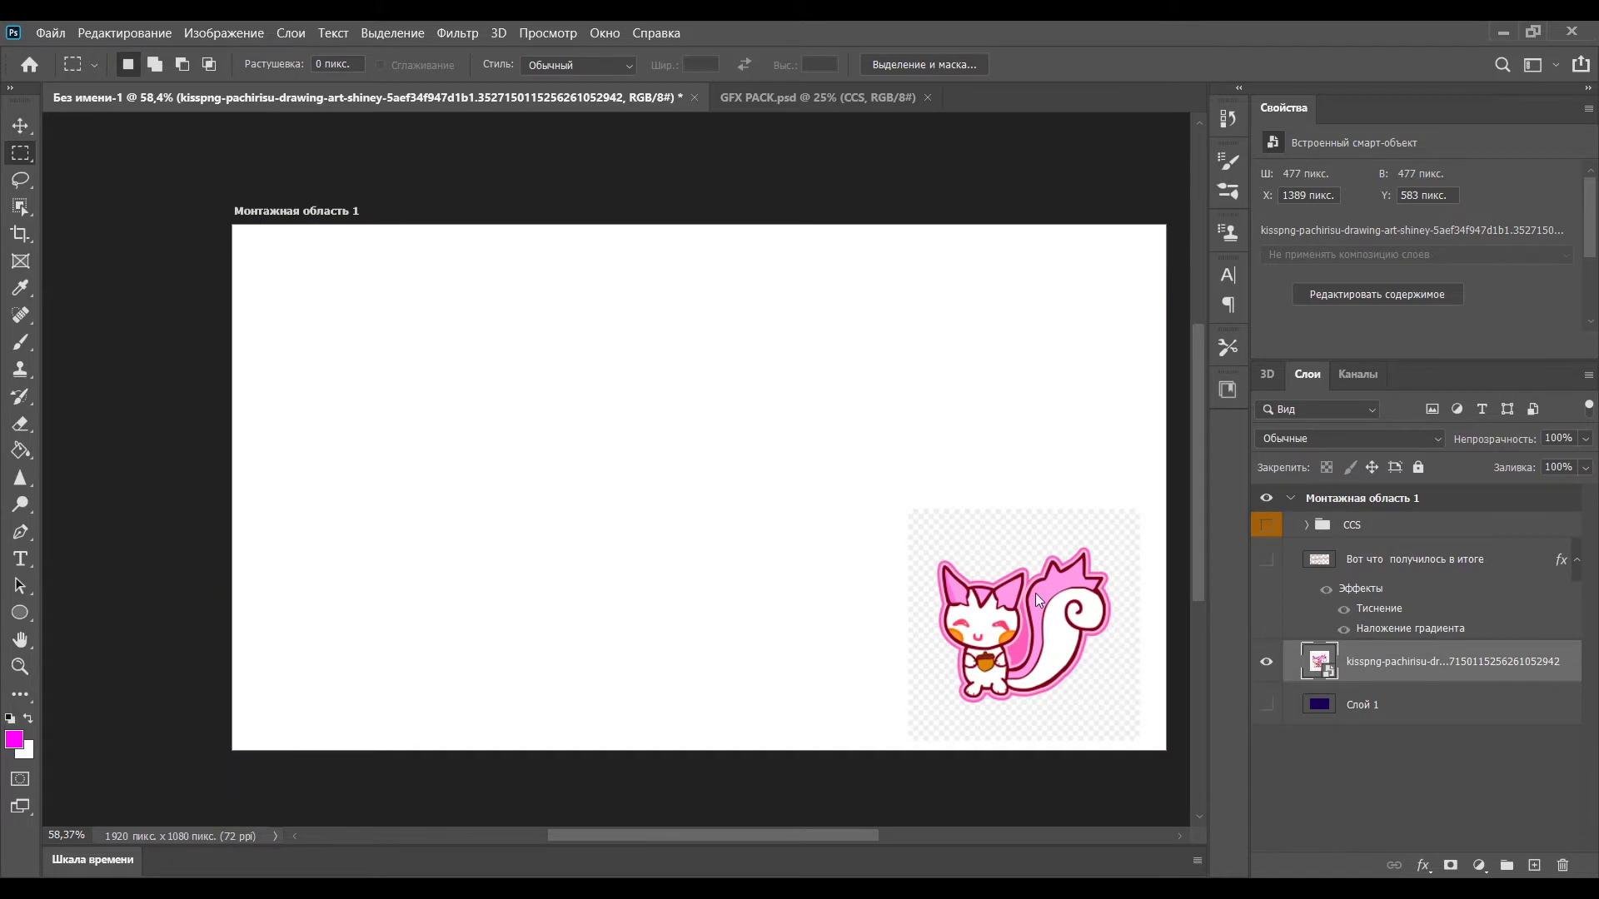
pyautogui.keyDown('ctrl'); pyautogui.click(1319, 661); pyautogui.keyUp('ctrl')
pyautogui.moveTo(1025, 600); pyautogui.dragTo(683, 408)
pyautogui.click(982, 633)
pyautogui.moveTo(1027, 629); pyautogui.dragTo(682, 466)
pyautogui.scroll(5, 732, 467)
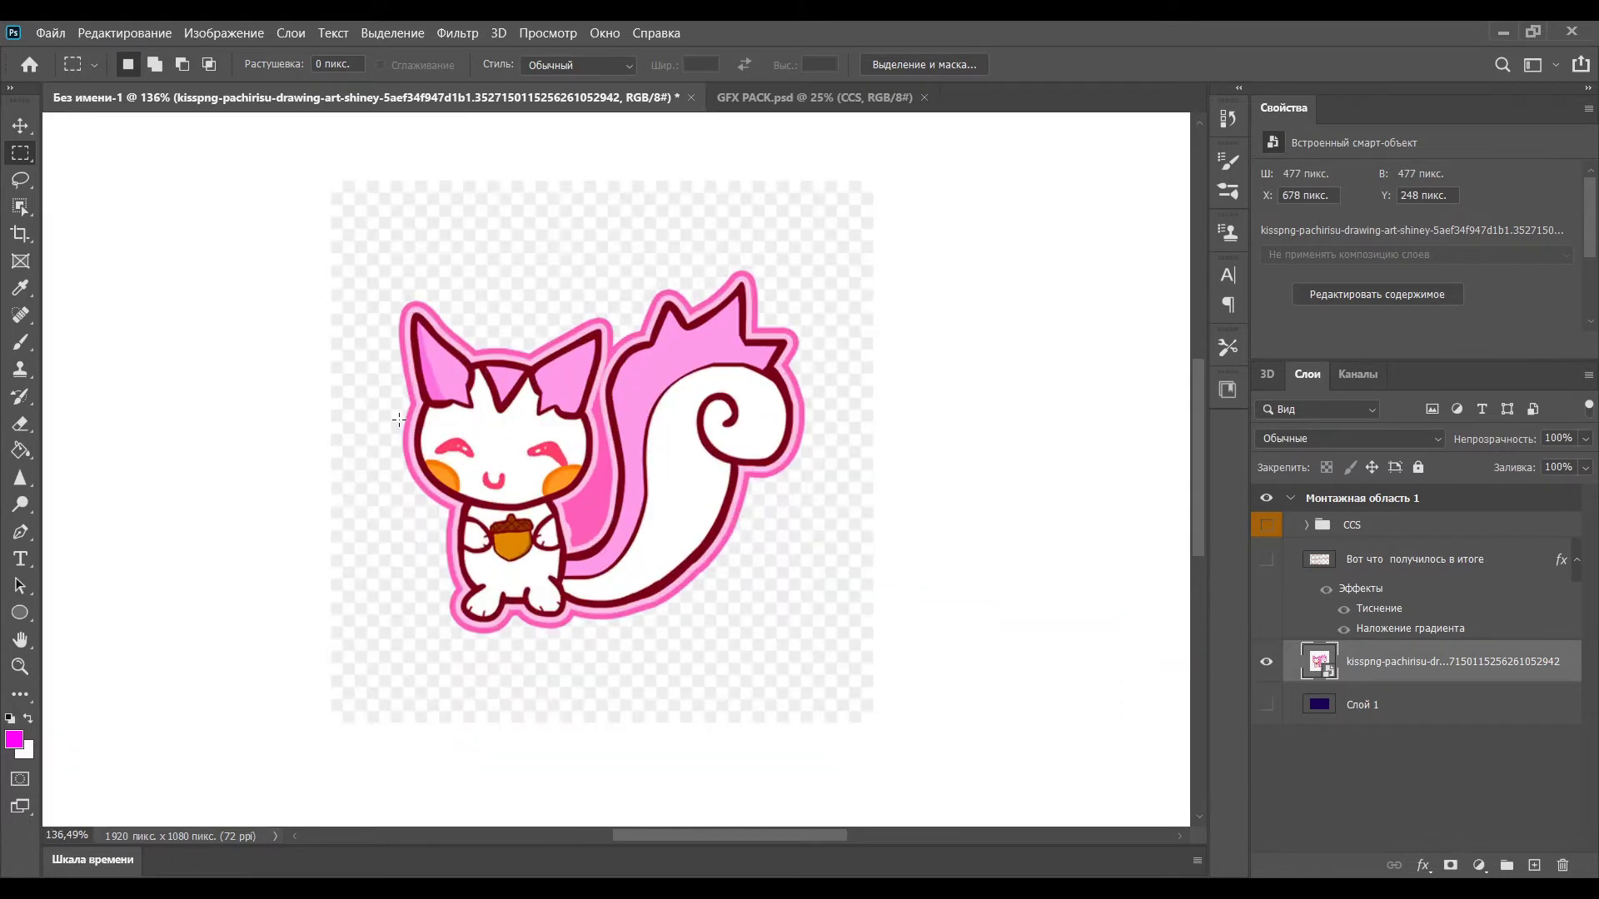
# Select the pachirisu character with the Object Selection tool, excluding its checkered background, and copy it to a new layer.
pyautogui.press('w')
pyautogui.moveTo(398, 285)
pyautogui.mouseDown()
pyautogui.moveTo(448, 242)
pyautogui.moveTo(517, 248)
pyautogui.mouseUp()
pyautogui.moveTo(380, 245); pyautogui.dragTo(809, 637)
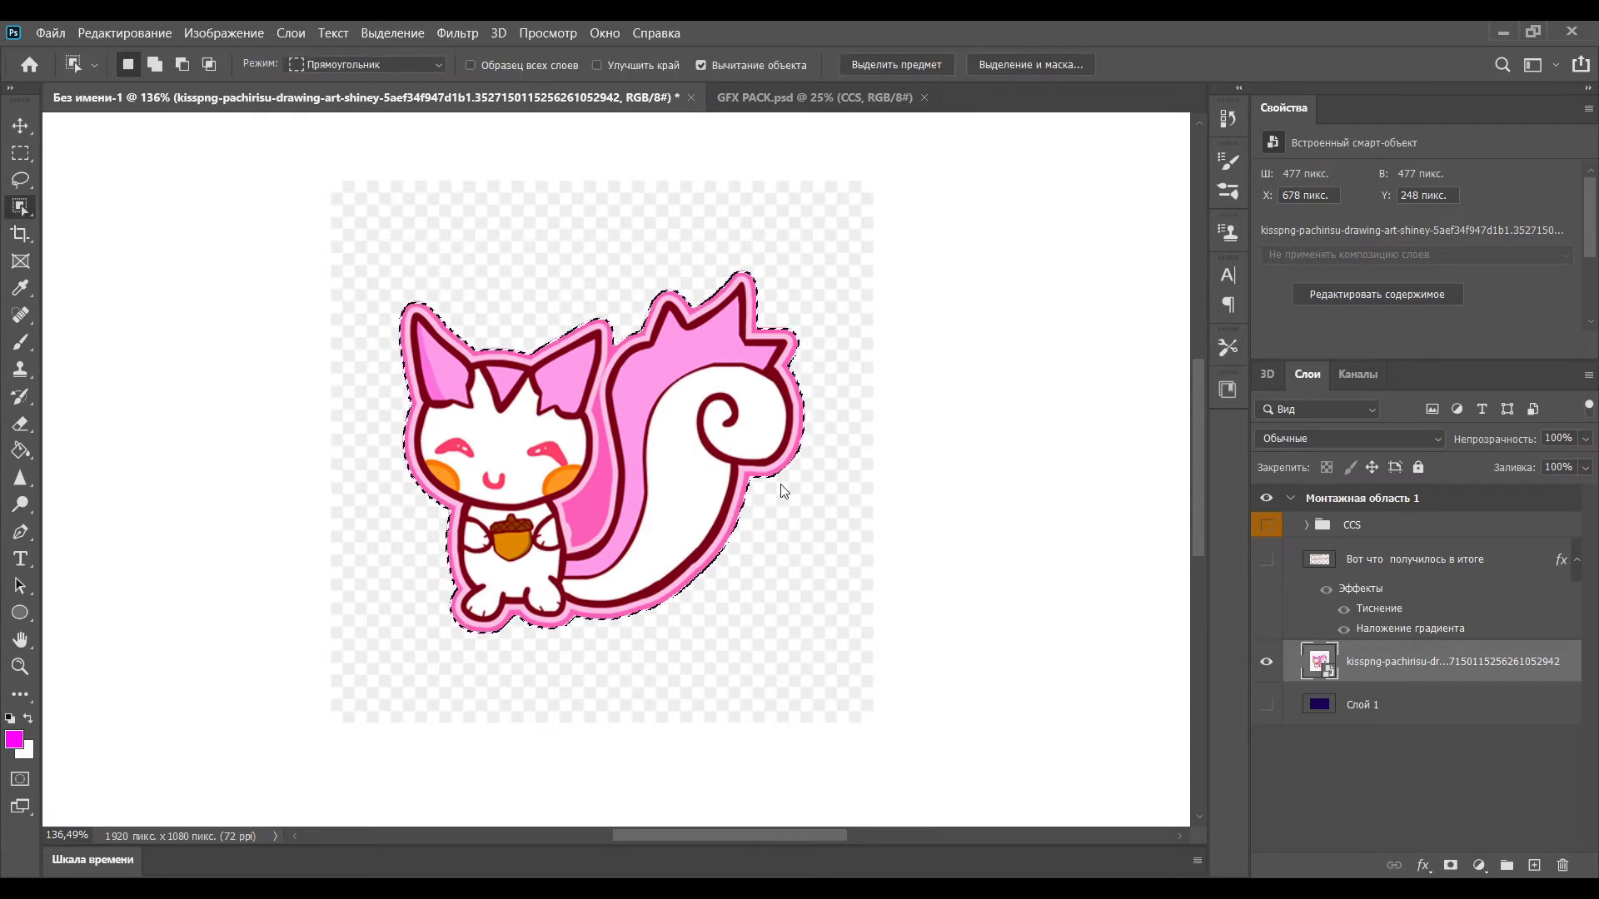
pyautogui.hotkey('ctrl', 'j')
# Delete the original kisspng-pachirisu layer, show the text layer and Слой 1 again, and select Слой 2.
pyautogui.click(1356, 707)
pyautogui.click(1374, 671)
pyautogui.click(1270, 708)
pyautogui.click(1350, 706)
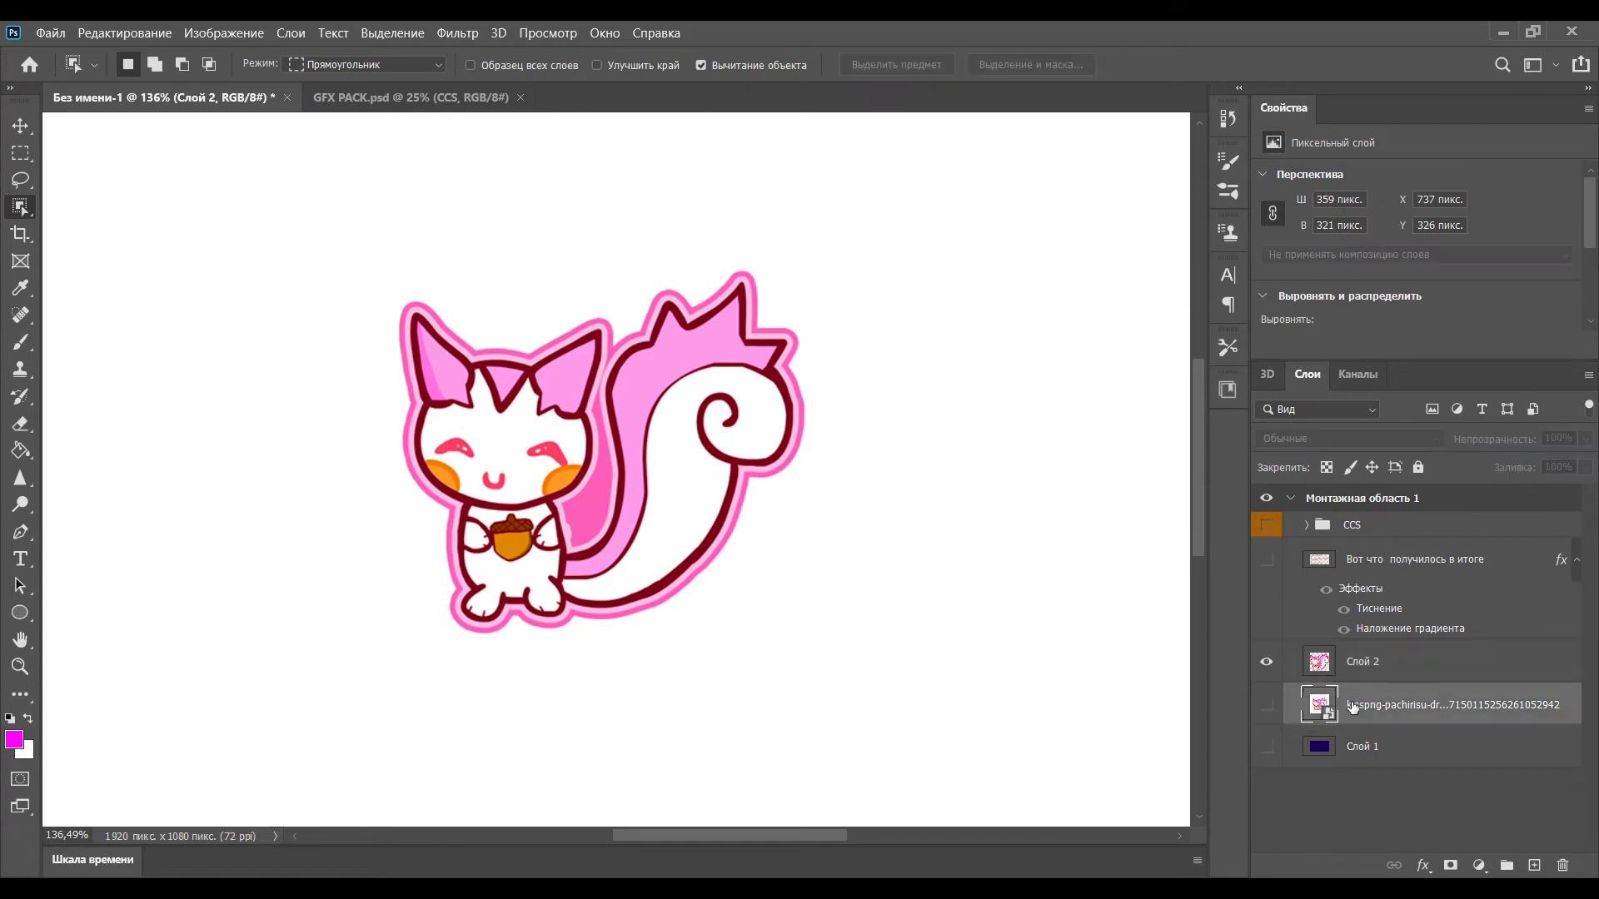
pyautogui.press('Delete')
pyautogui.keyDown('alt'); pyautogui.click(1267, 662); pyautogui.keyUp('alt')
pyautogui.scroll(-9, 892, 547)
pyautogui.click(1330, 671)
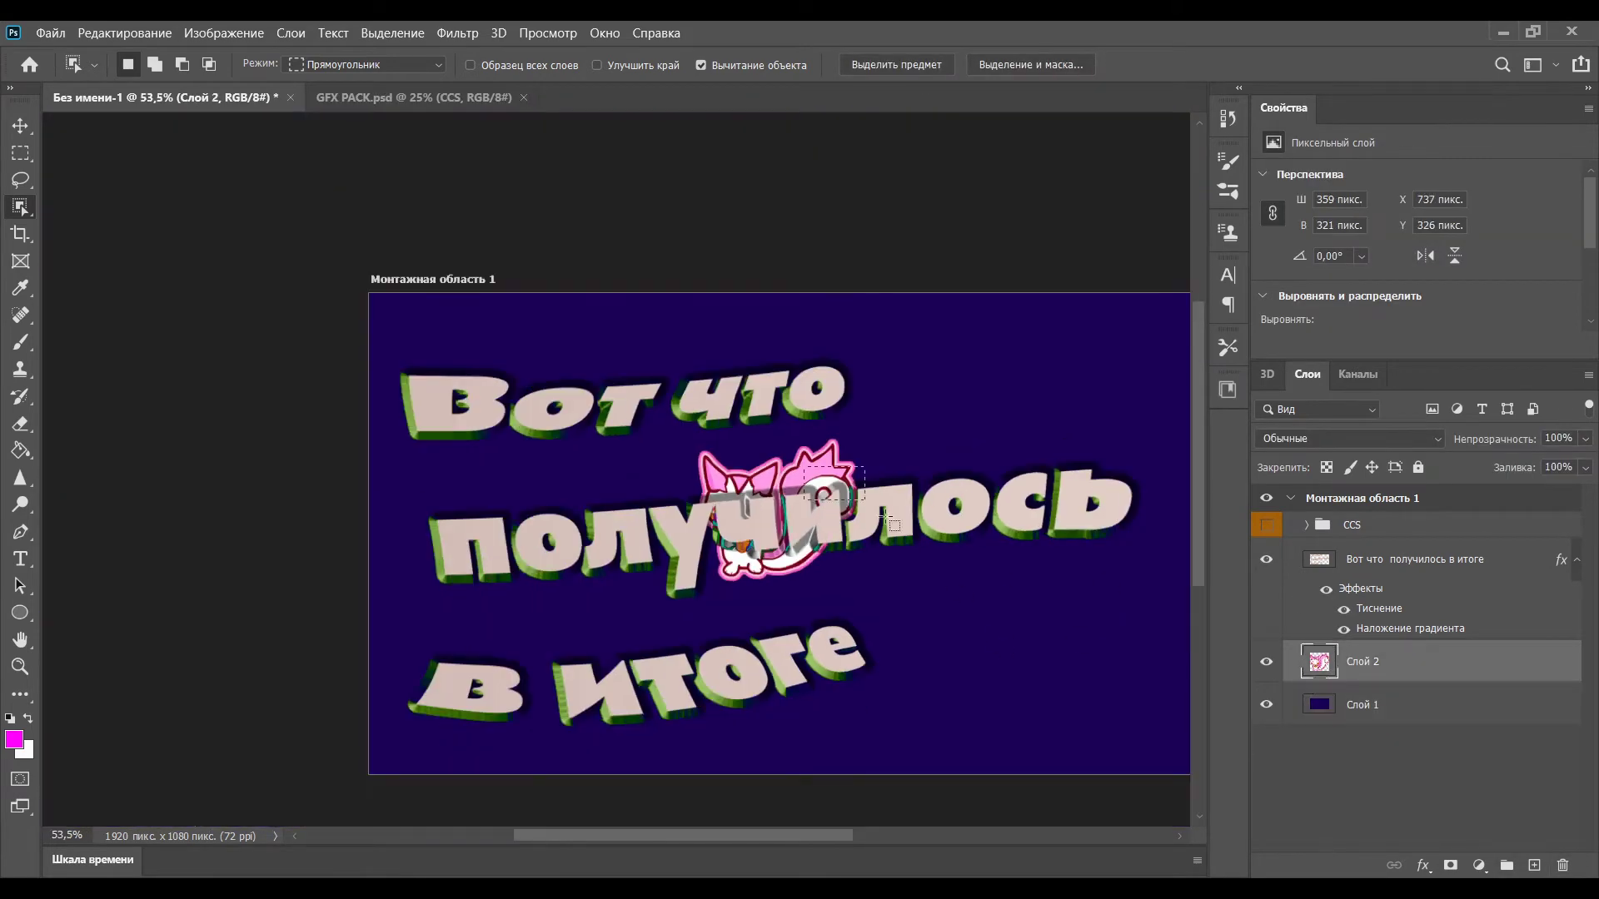
# Clear the stray selection and move the cut-out character to about X 1310, Y 655 px, in the artboard's lower-right area.
pyautogui.moveTo(799, 472); pyautogui.dragTo(942, 434)
pyautogui.hotkey('ctrl', 'd')
pyautogui.press('v')
pyautogui.moveTo(814, 458); pyautogui.dragTo(1069, 605)
pyautogui.moveTo(734, 836); pyautogui.dragTo(778, 836)
pyautogui.moveTo(1201, 361); pyautogui.dragTo(1202, 403)
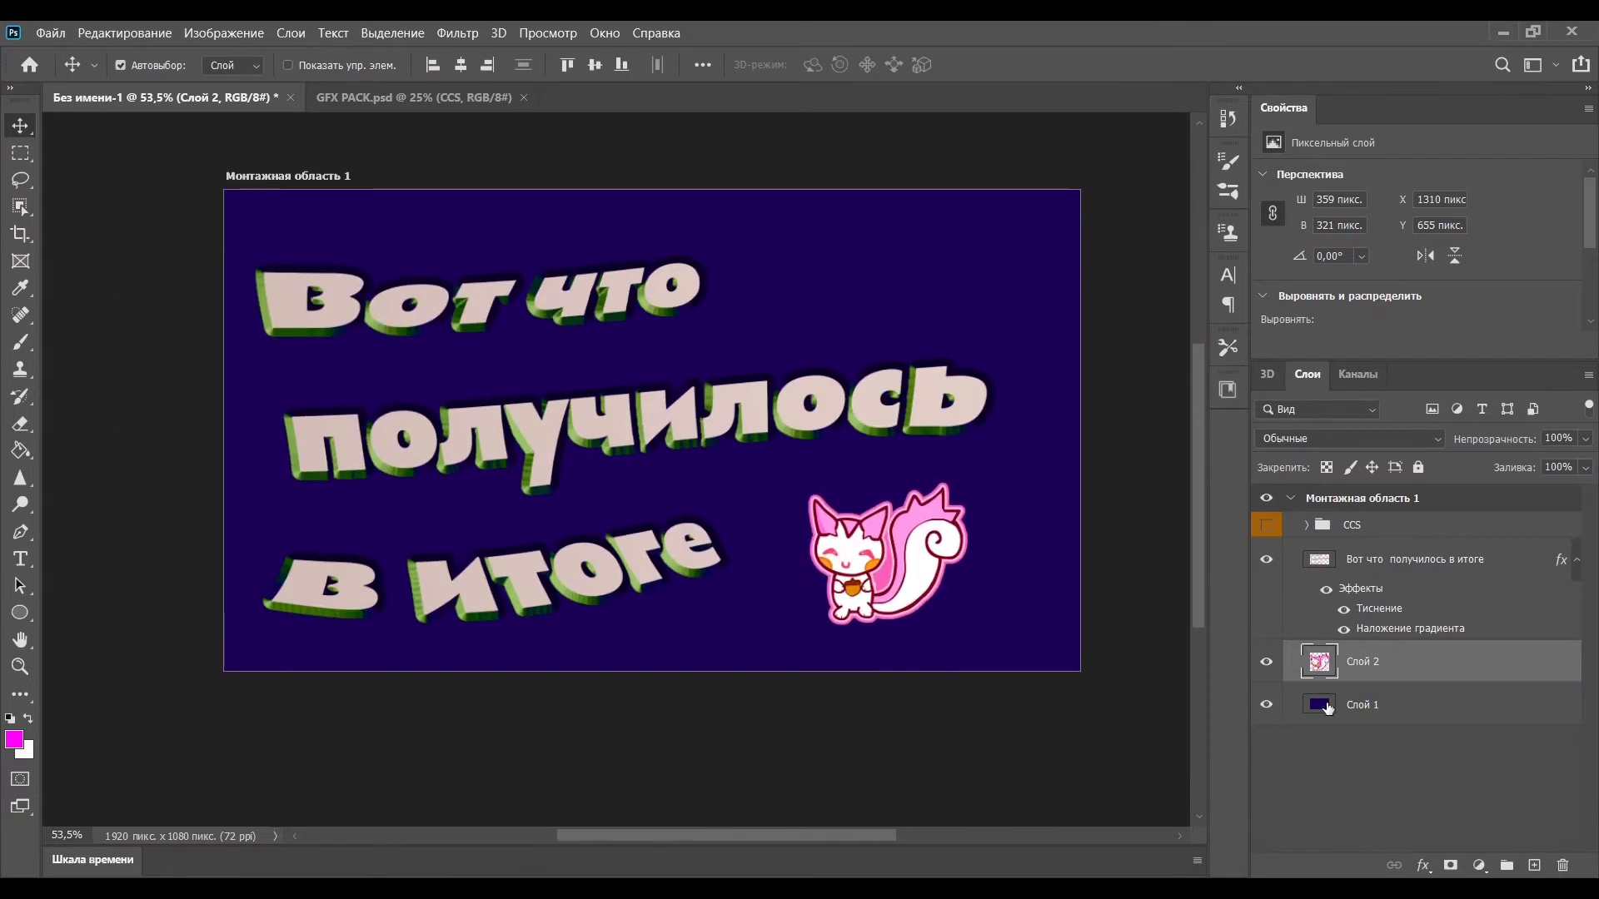
# Fill the background layer Слой 1 with the white background color.
pyautogui.click(1323, 707)
pyautogui.press('i')
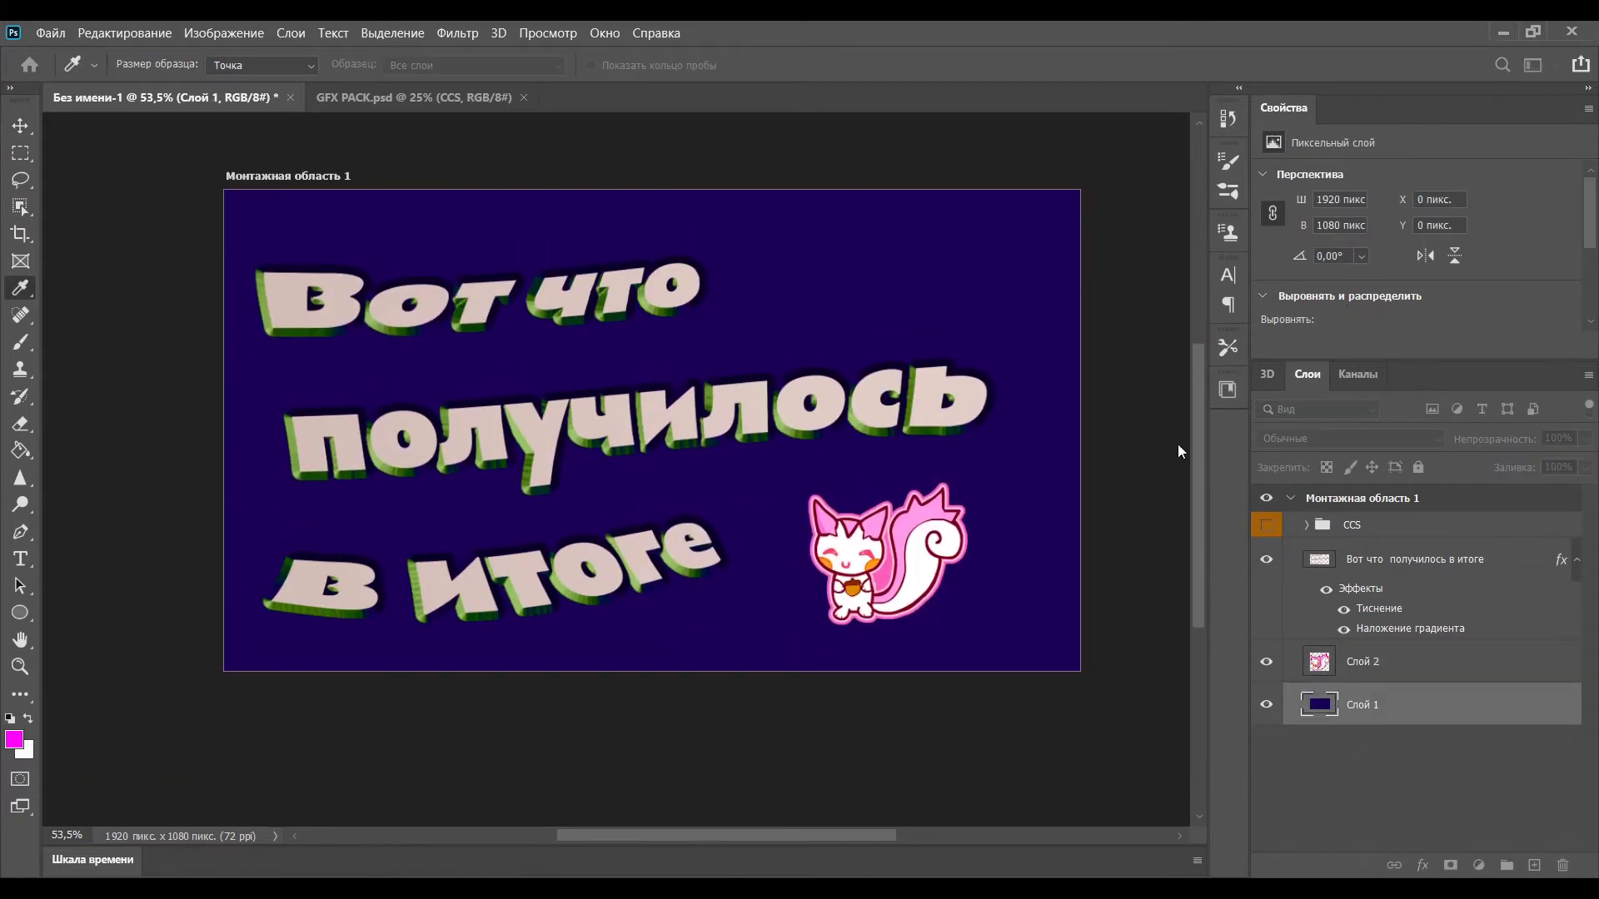
pyautogui.hotkey('ctrl', 'BackSpace')
pyautogui.press('v')
# Recolor the text layer's lettering to light violet and turn off its bevel effect (Тиснение).
pyautogui.click(1363, 562)
pyautogui.press('i')
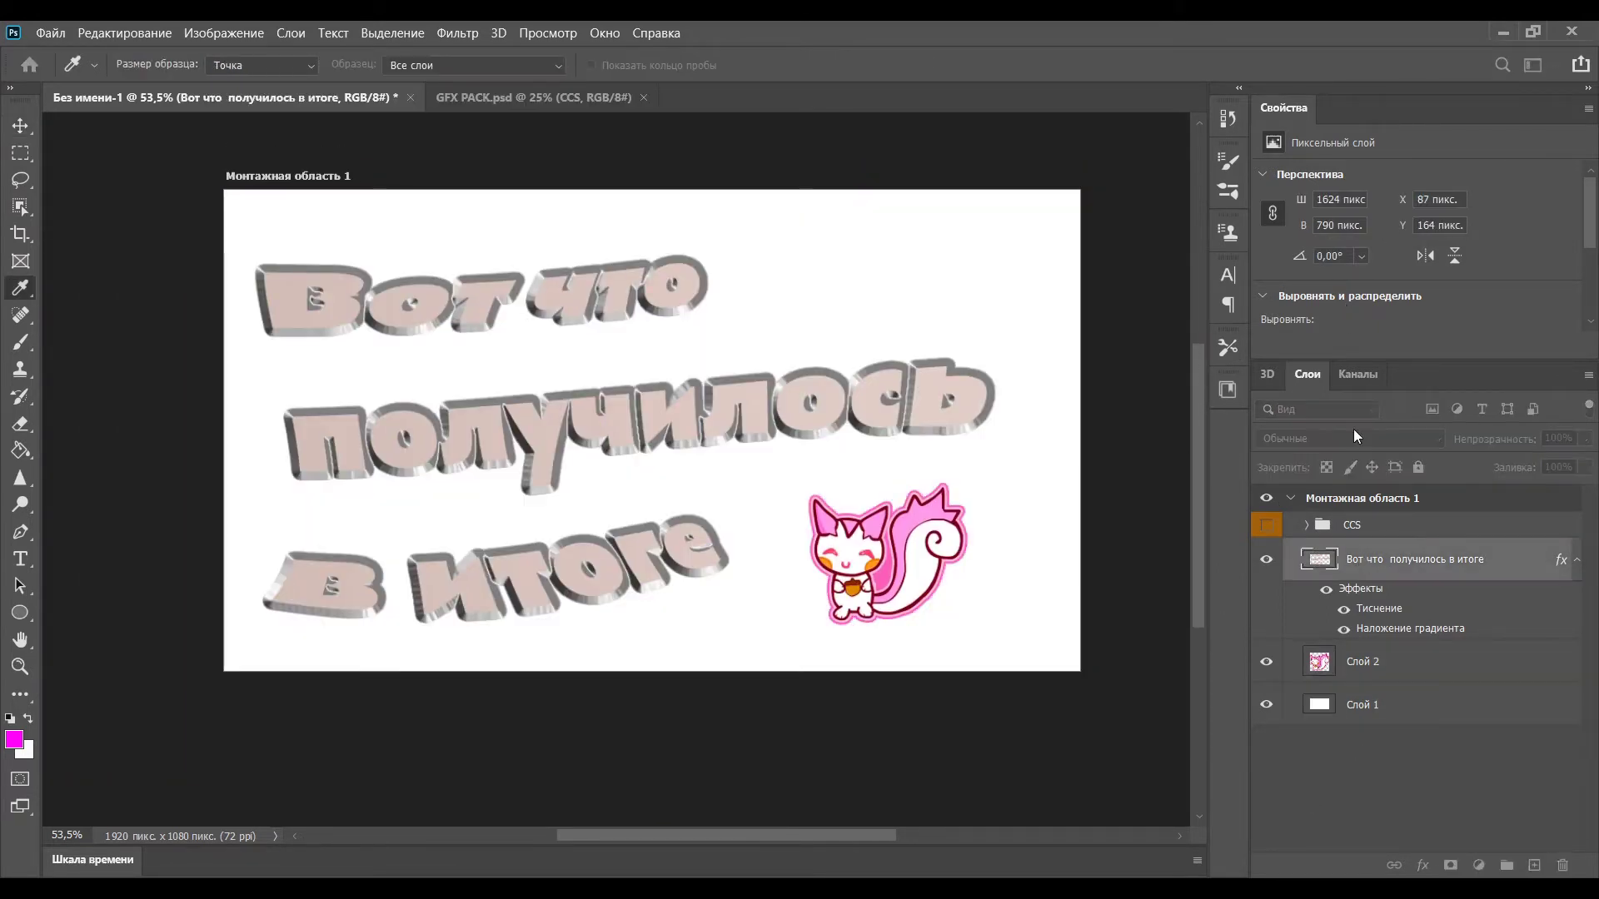
pyautogui.press('space')
pyautogui.click(1058, 443)
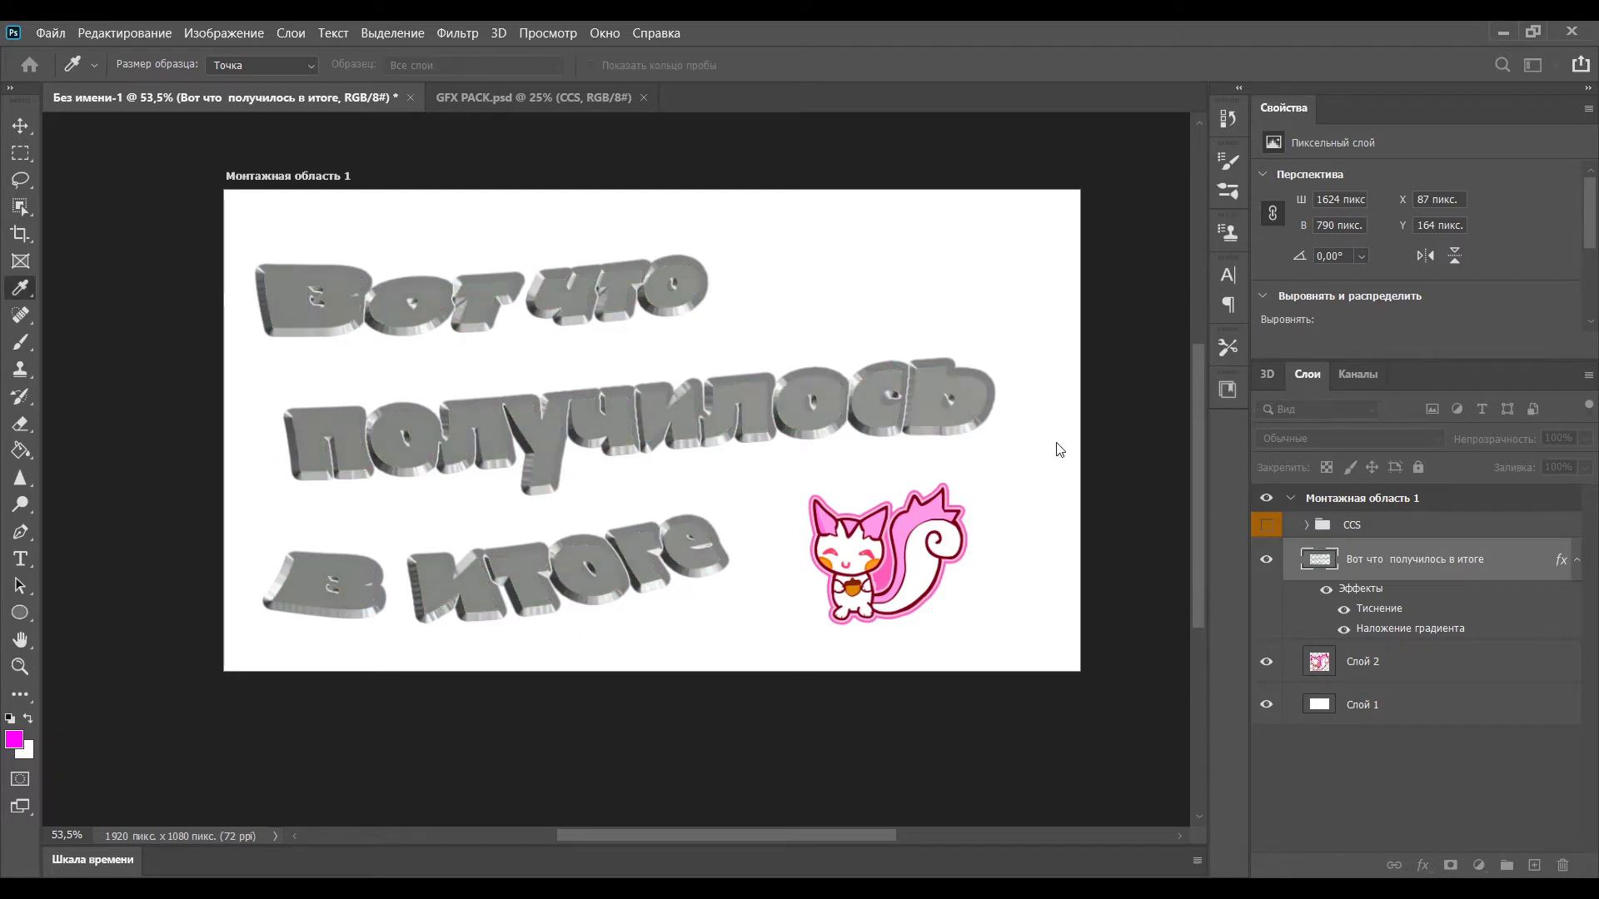
pyautogui.moveTo(1083, 405); pyautogui.dragTo(1069, 400)
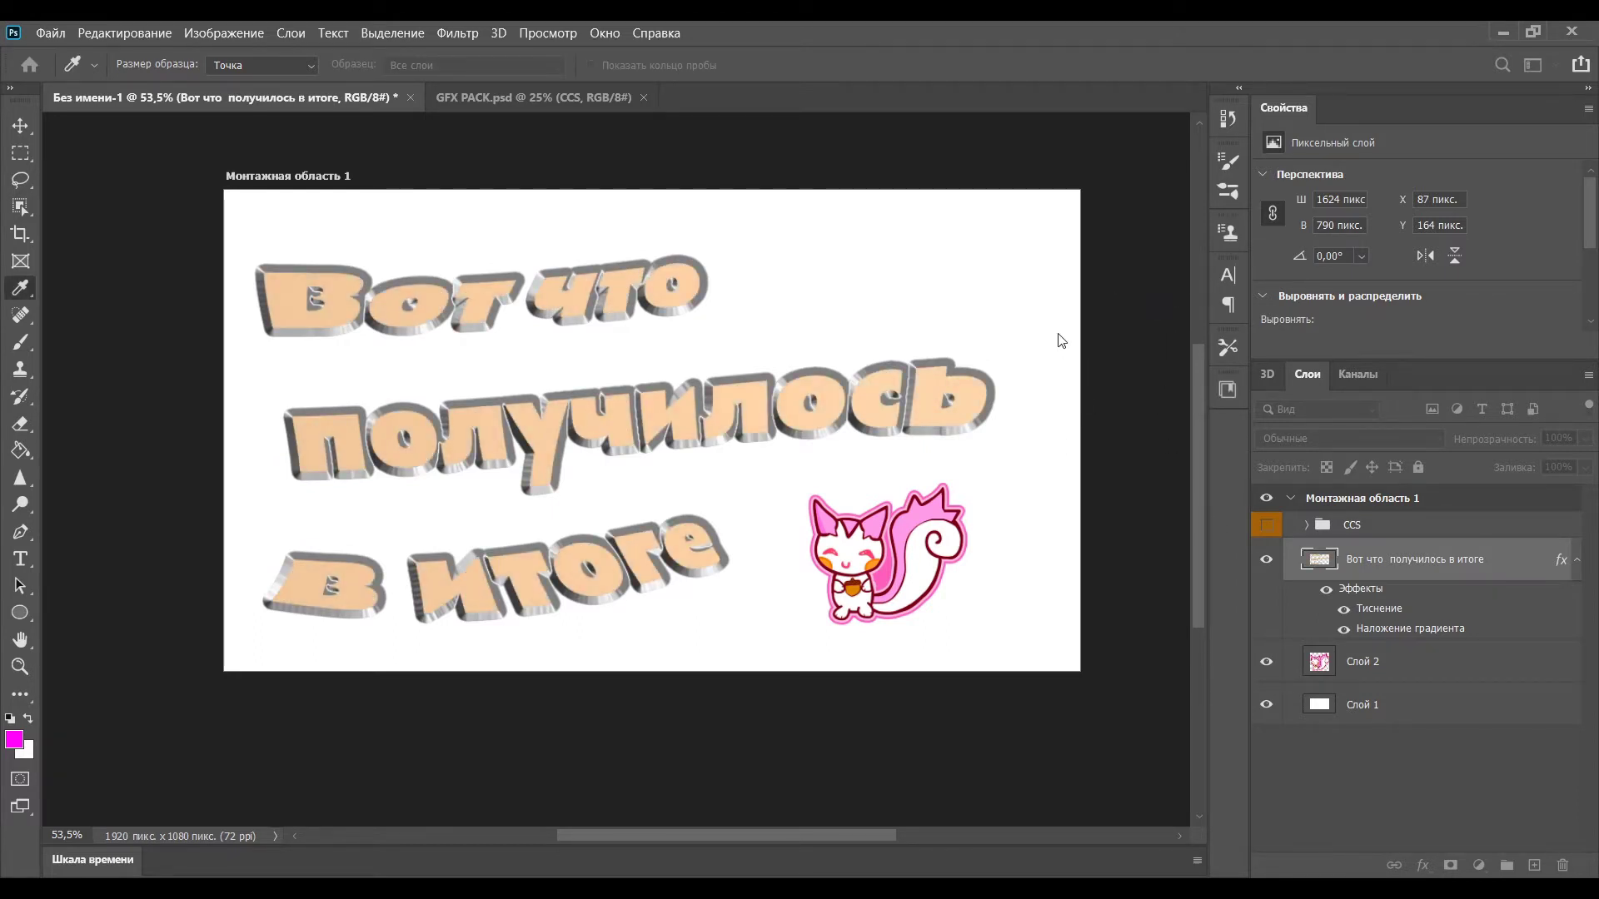
pyautogui.moveTo(1058, 334); pyautogui.dragTo(1161, 333)
pyautogui.press('space')
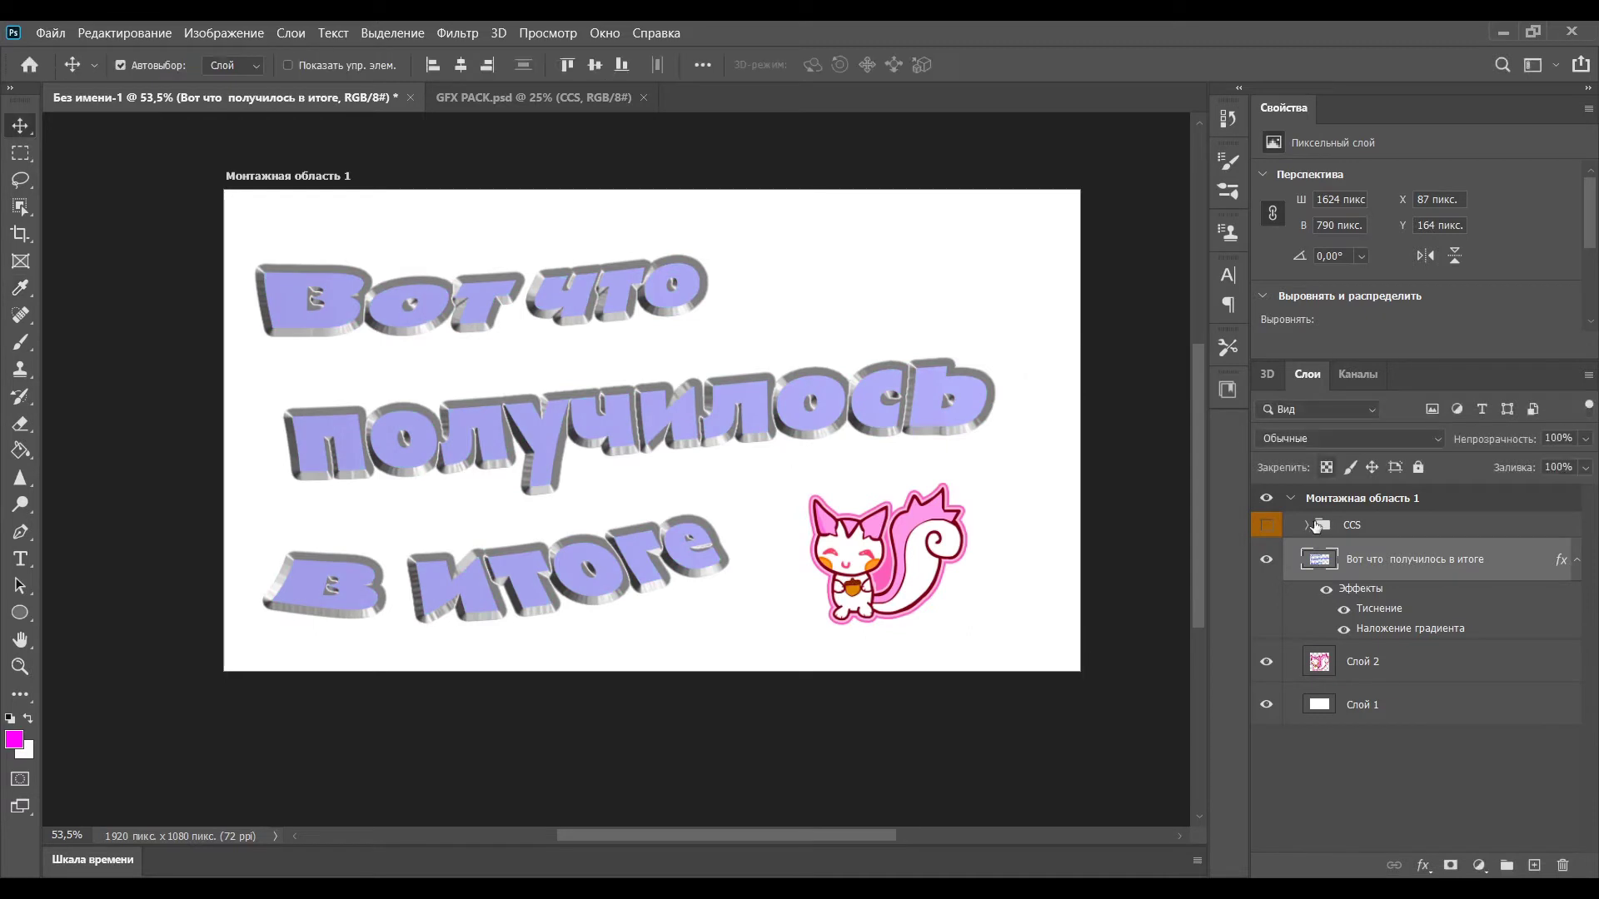
pyautogui.click(492, 239)
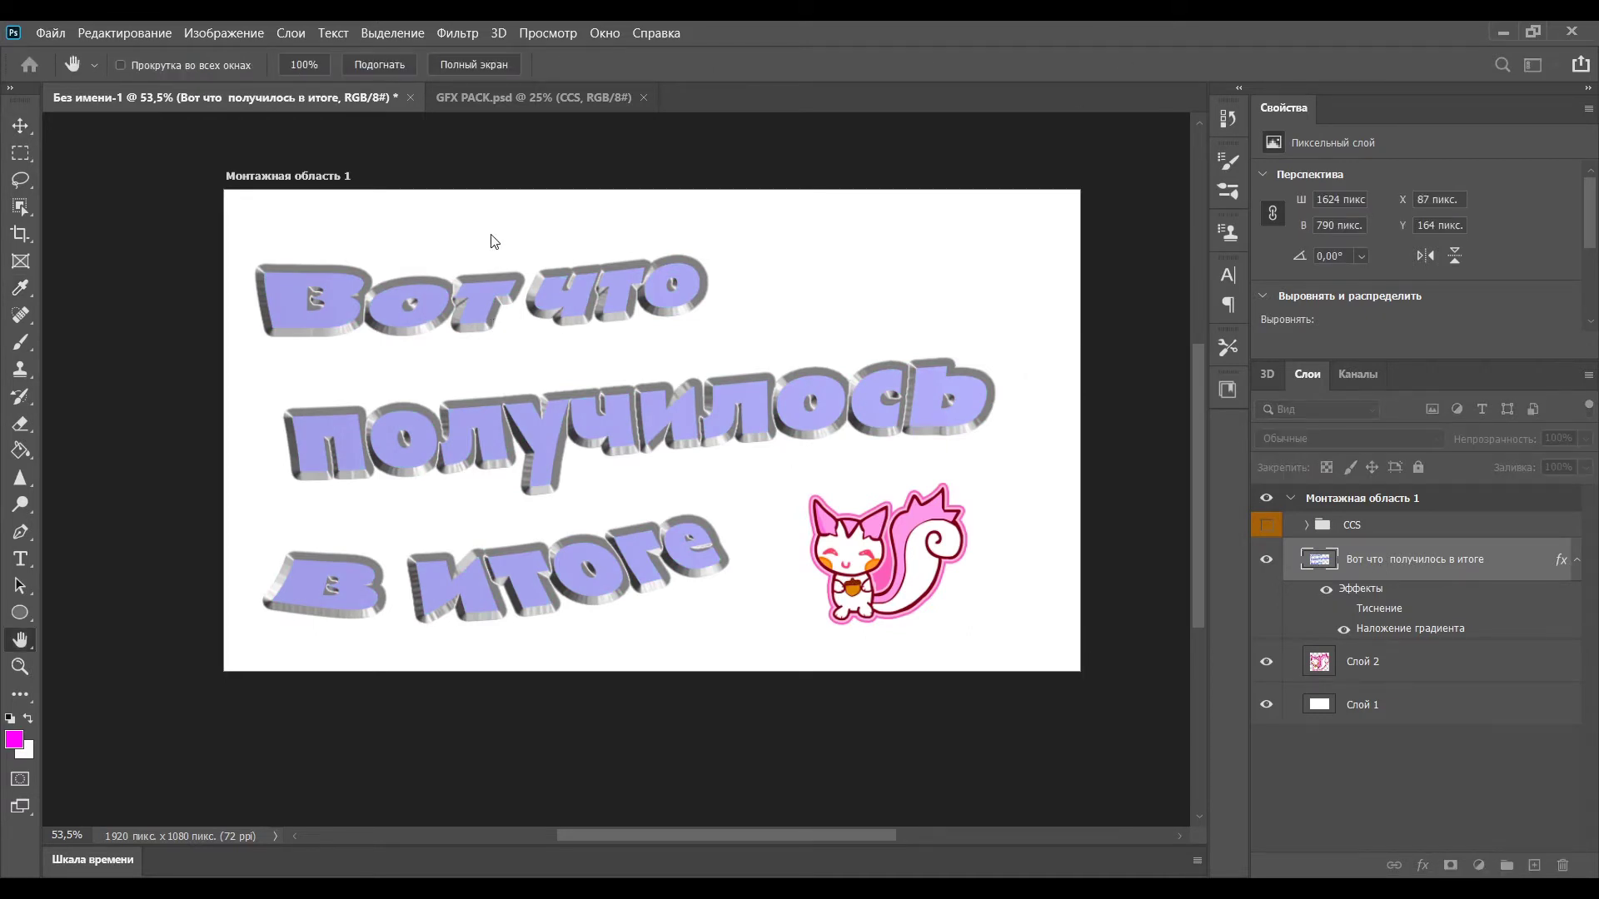
pyautogui.press('Return')
# Move the character on Слой 2 to about X 1251, Y 652 px and flip it horizontally.
pyautogui.click(1322, 666)
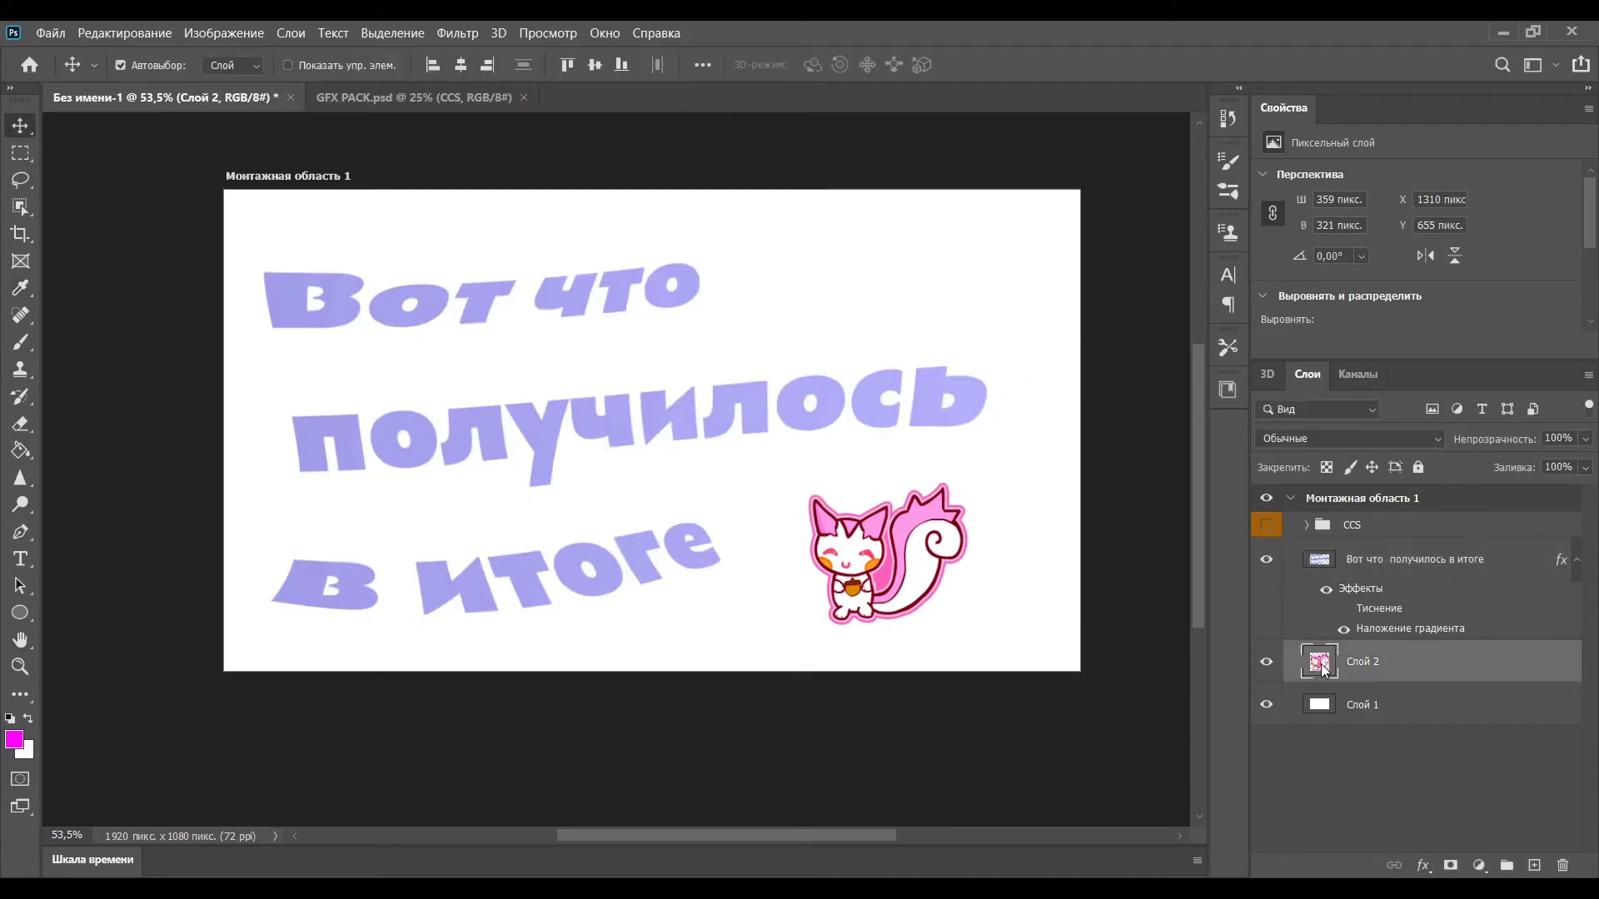
pyautogui.keyDown('ctrl'); pyautogui.click(1321, 662); pyautogui.keyUp('ctrl')
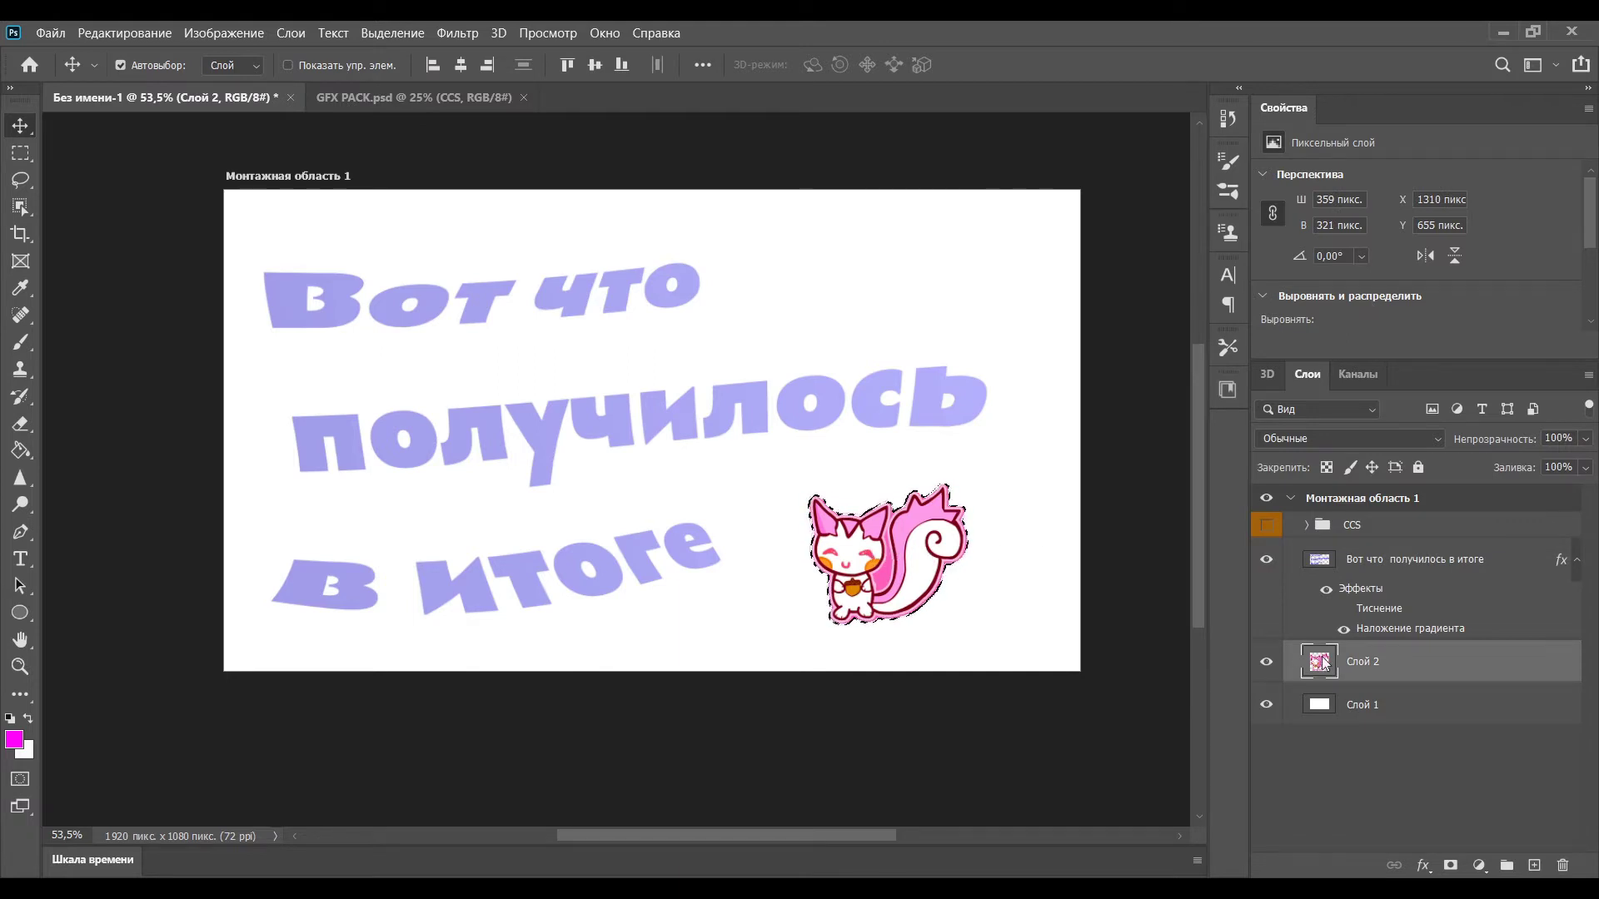
pyautogui.click(1374, 778)
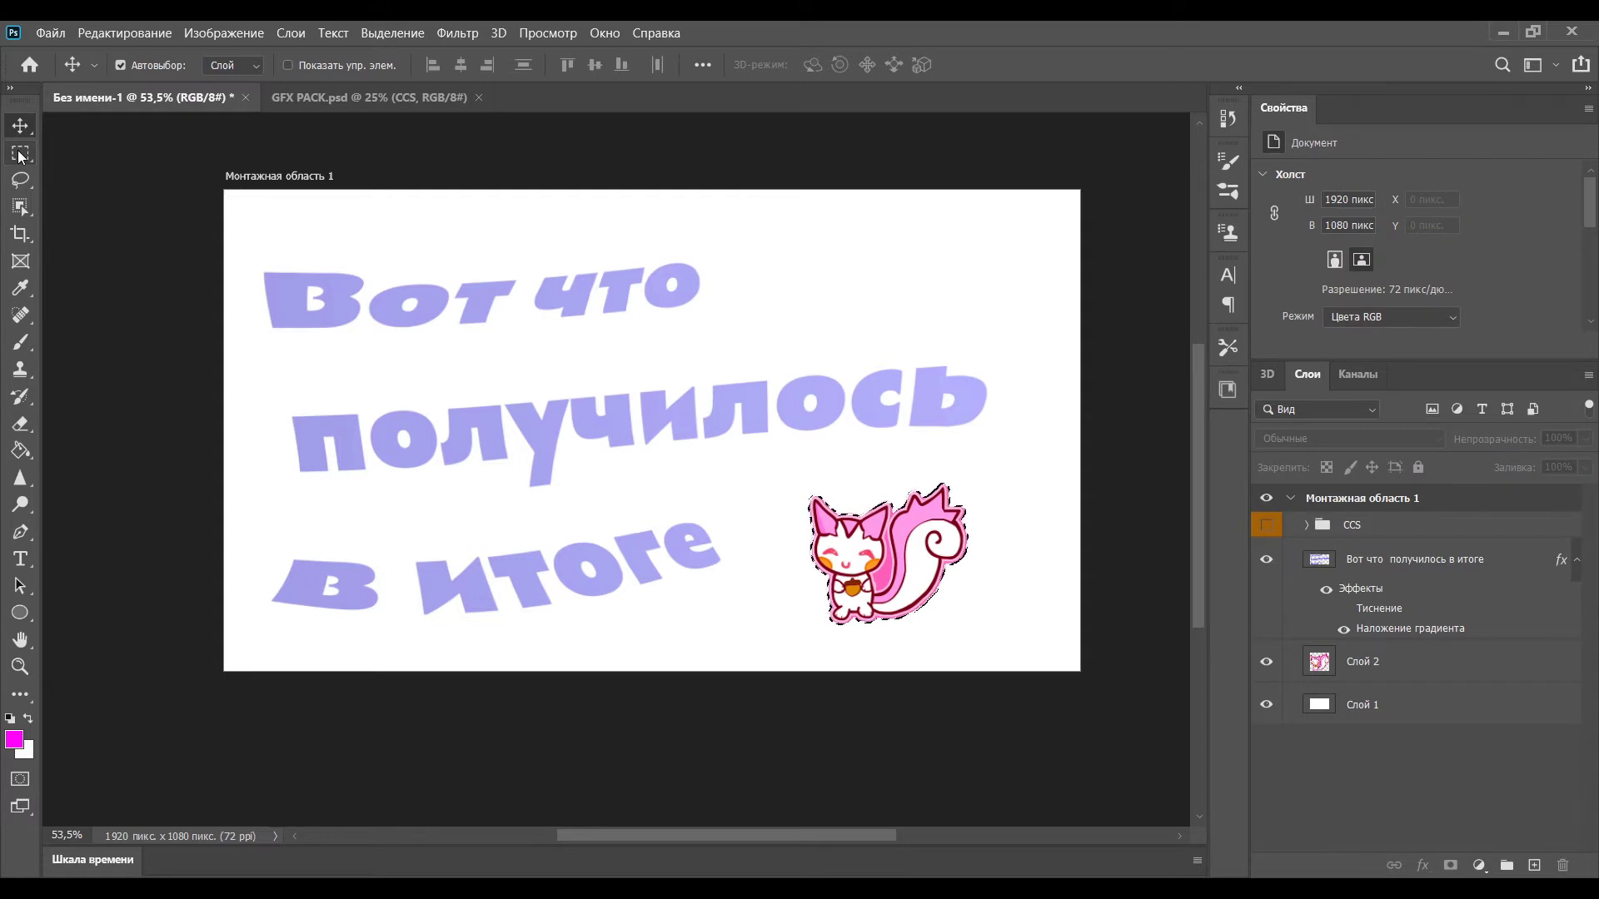
pyautogui.moveTo(882, 557); pyautogui.dragTo(853, 534)
pyautogui.click(1425, 256)
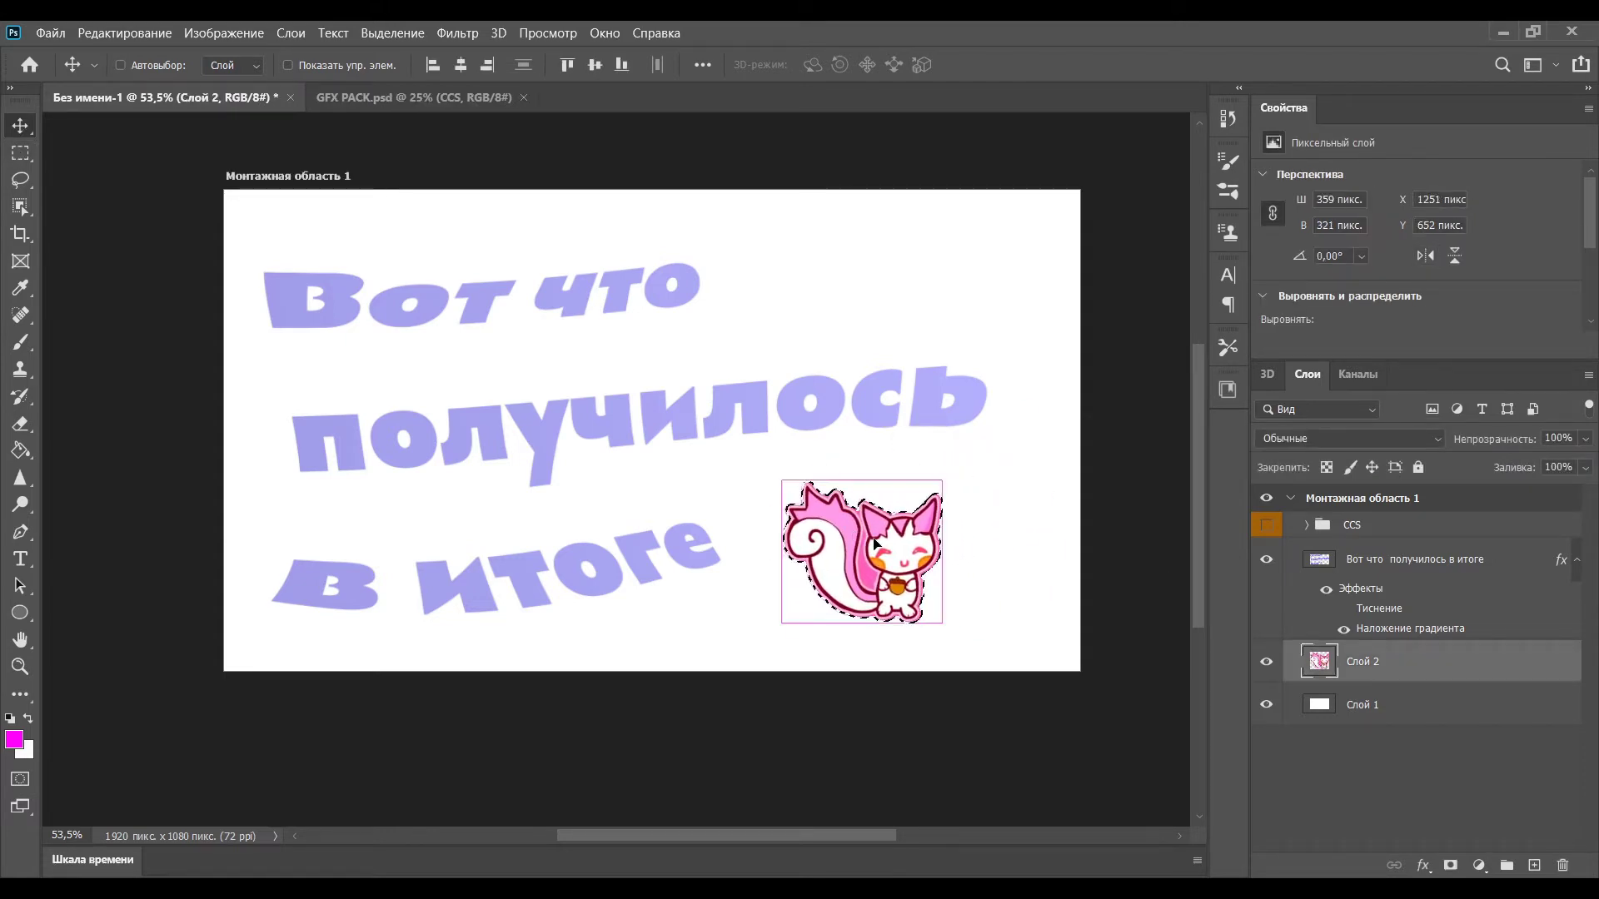
pyautogui.hscroll(-5, 854, 533)
pyautogui.hscroll(2, 774, 800)
pyautogui.scroll(-3, 775, 799)
pyautogui.hscroll(5, 852, 832)
pyautogui.scroll(4, 202, 242)
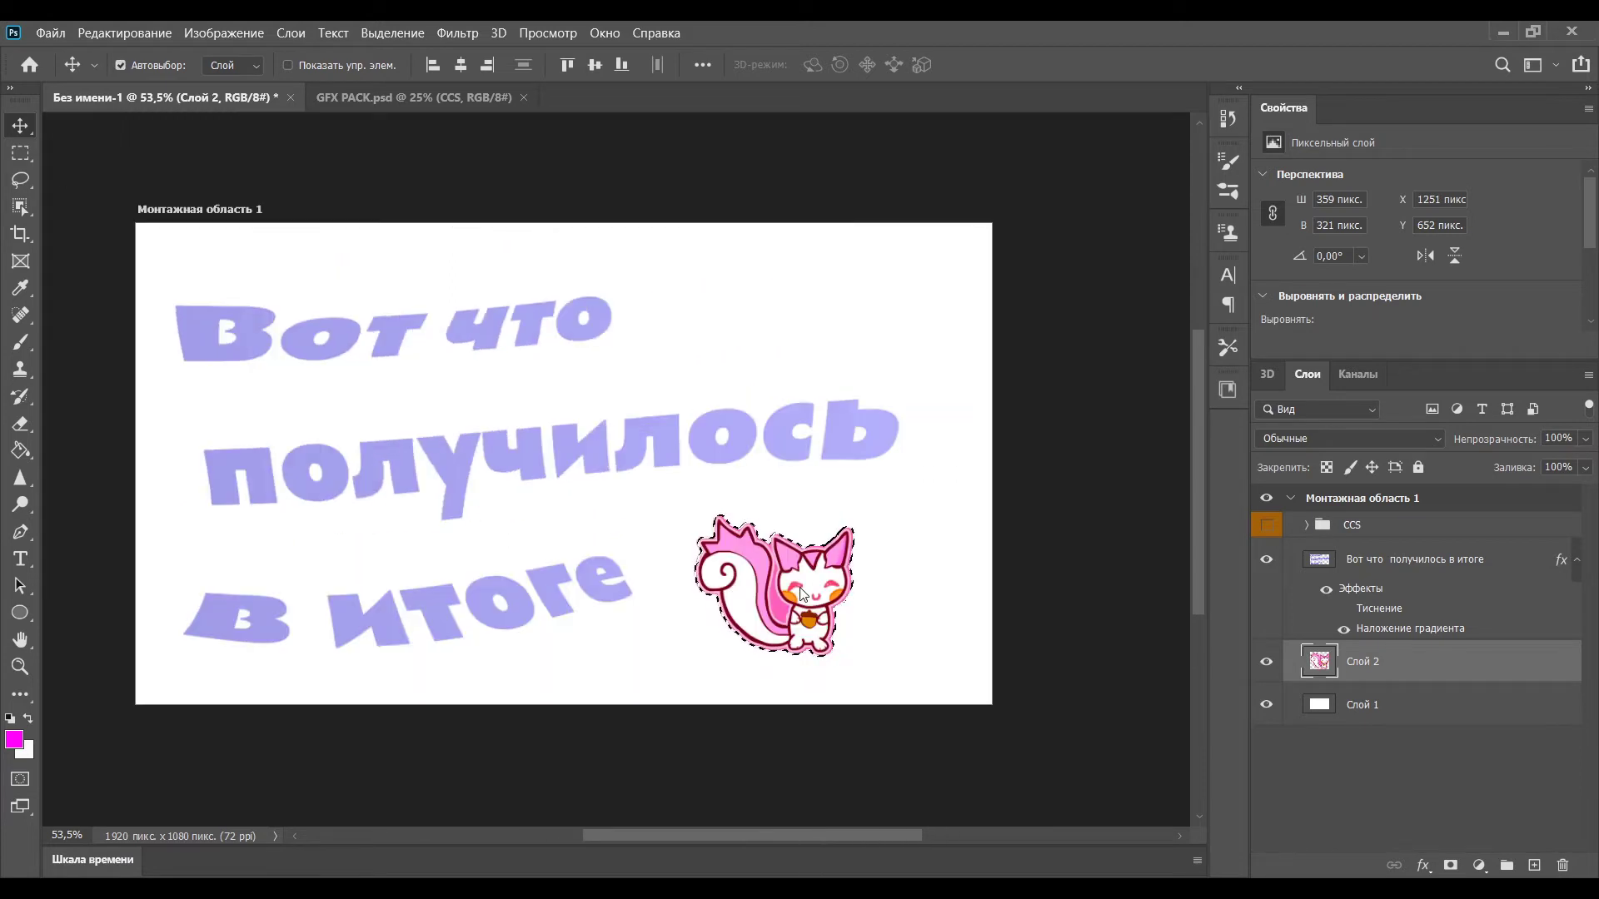
pyautogui.hotkey('ctrl', 't')
pyautogui.moveTo(854, 513); pyautogui.dragTo(934, 442)
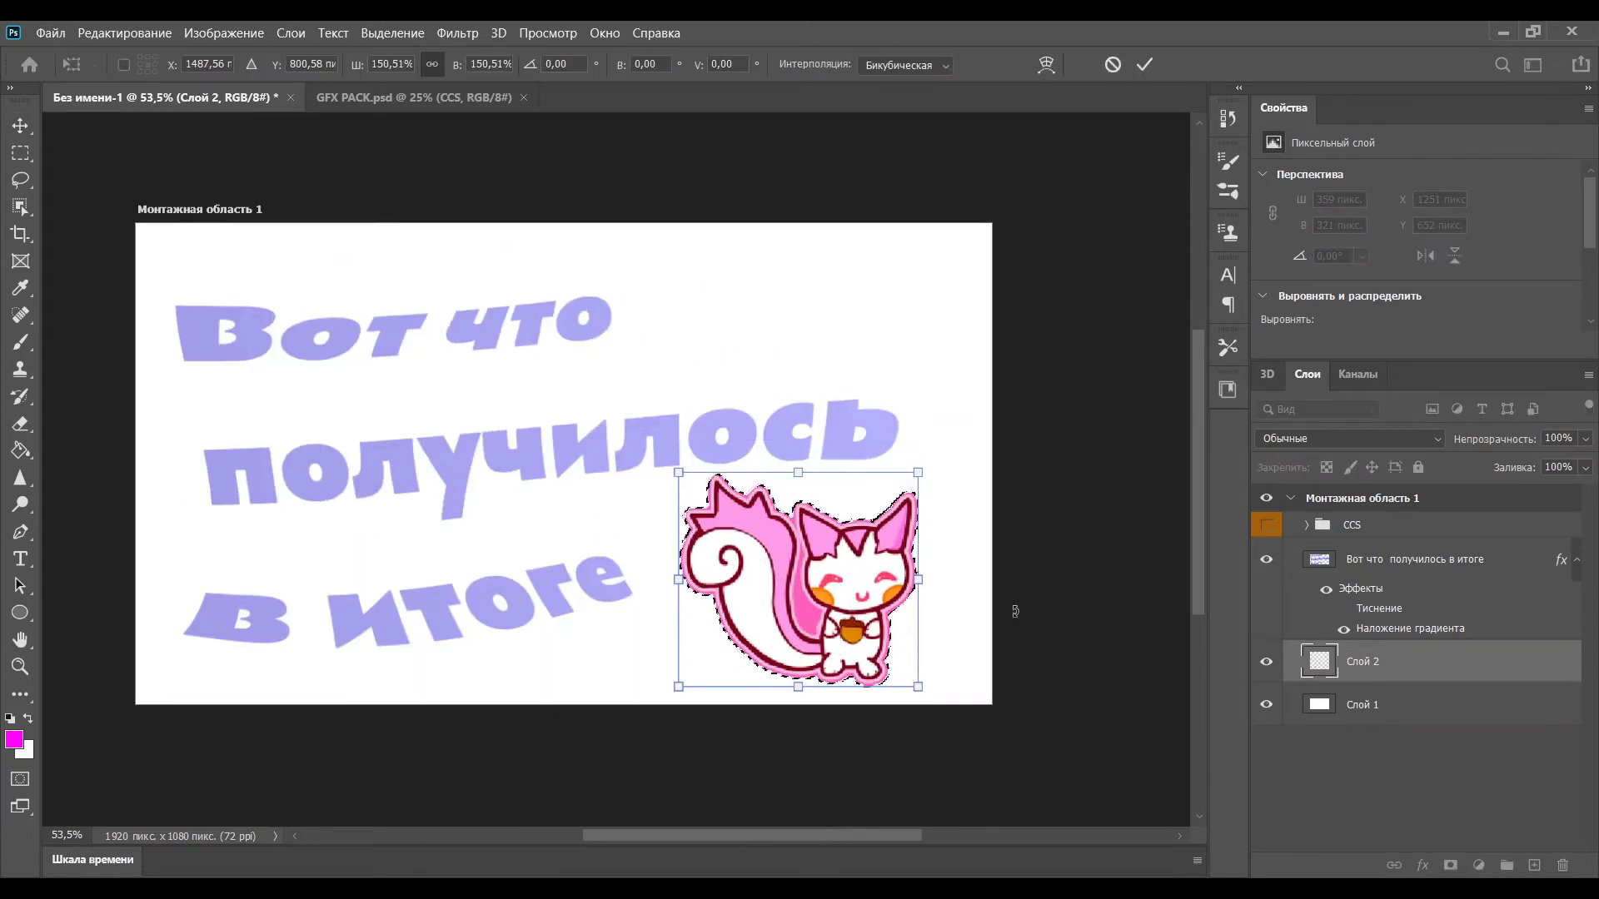
pyautogui.press('Escape')
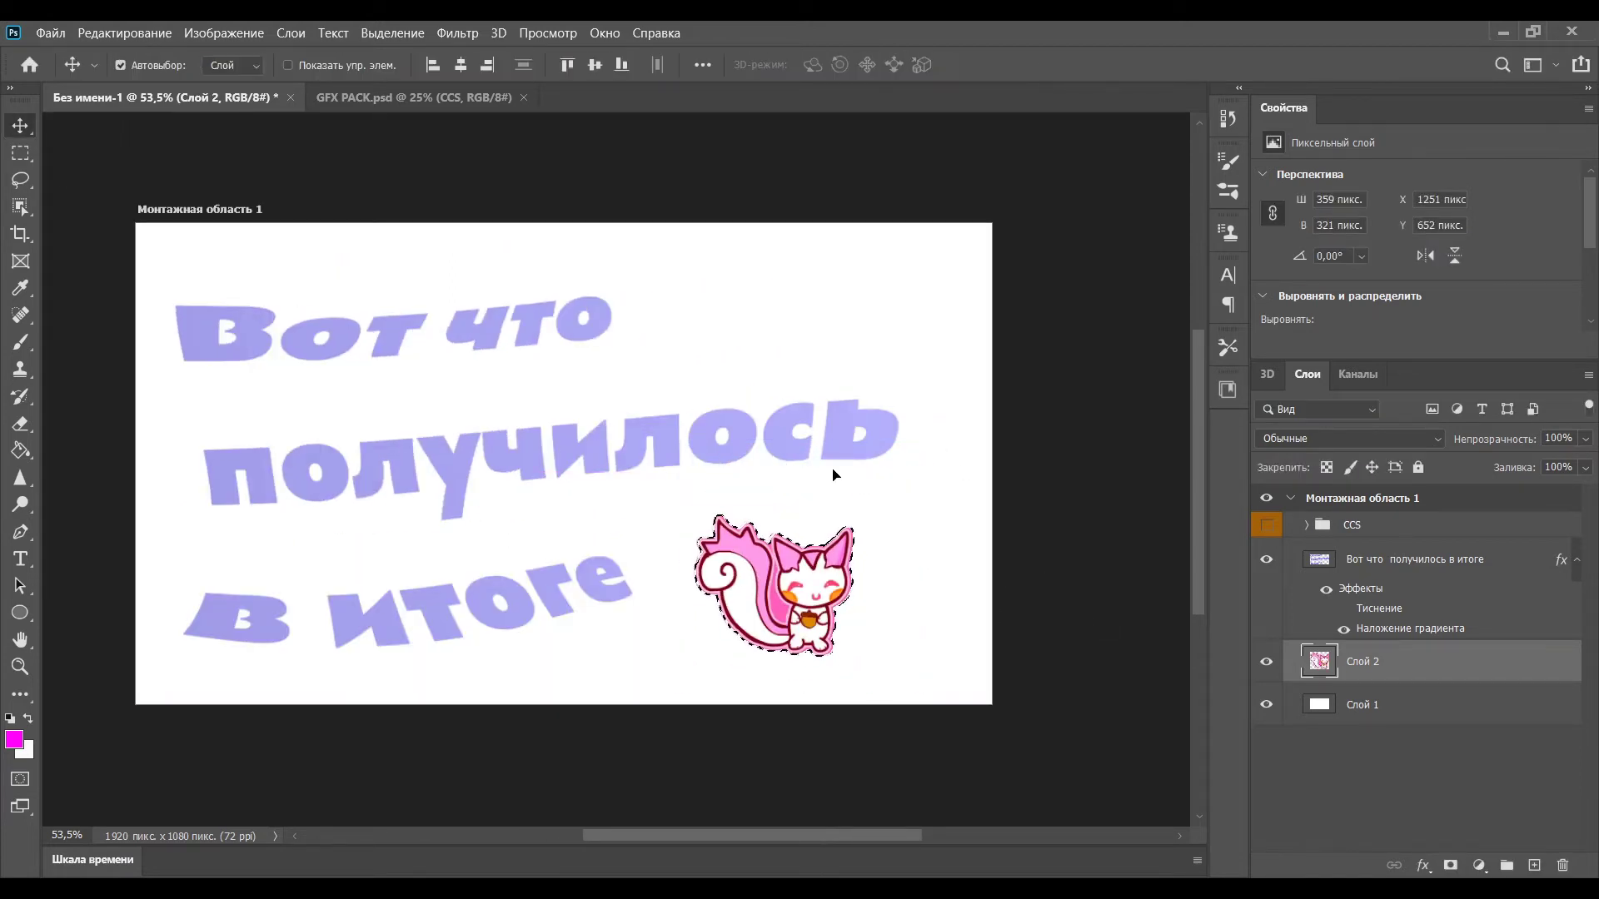
# Scale the character on Слой 2 to about 543 by 485 px, place it below the word "получилось", and deselect it.
pyautogui.hotkey('ctrl', 't')
pyautogui.moveTo(854, 514); pyautogui.dragTo(957, 461)
pyautogui.hotkey('ctrl', 'z')
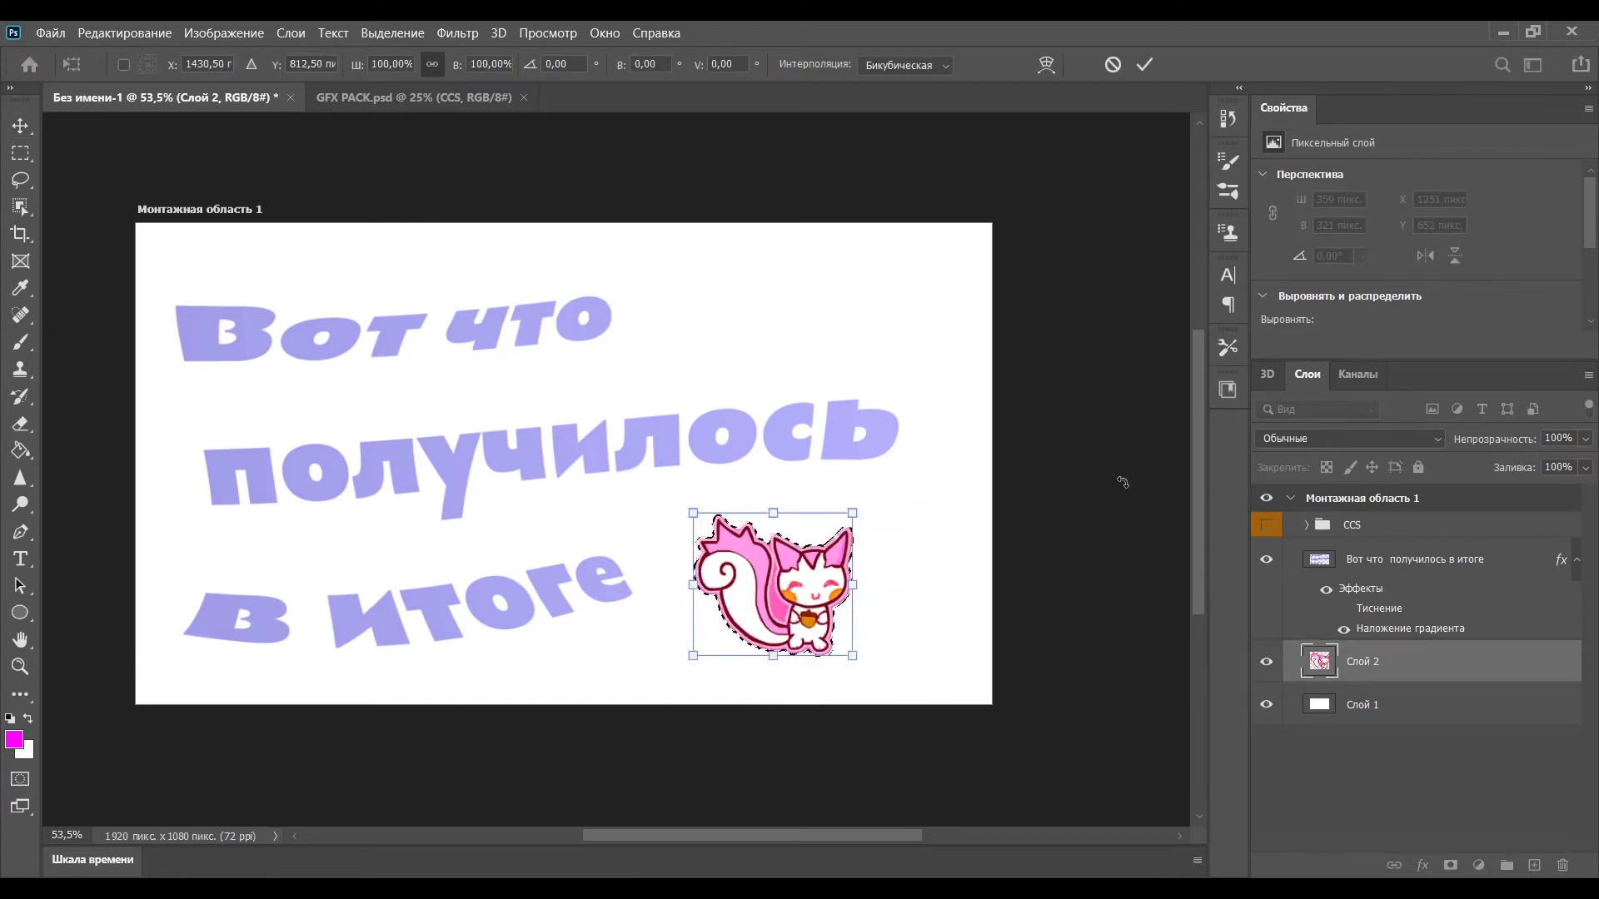
pyautogui.moveTo(853, 513); pyautogui.dragTo(933, 442)
pyautogui.moveTo(737, 466); pyautogui.dragTo(735, 499)
pyautogui.click(20, 179)
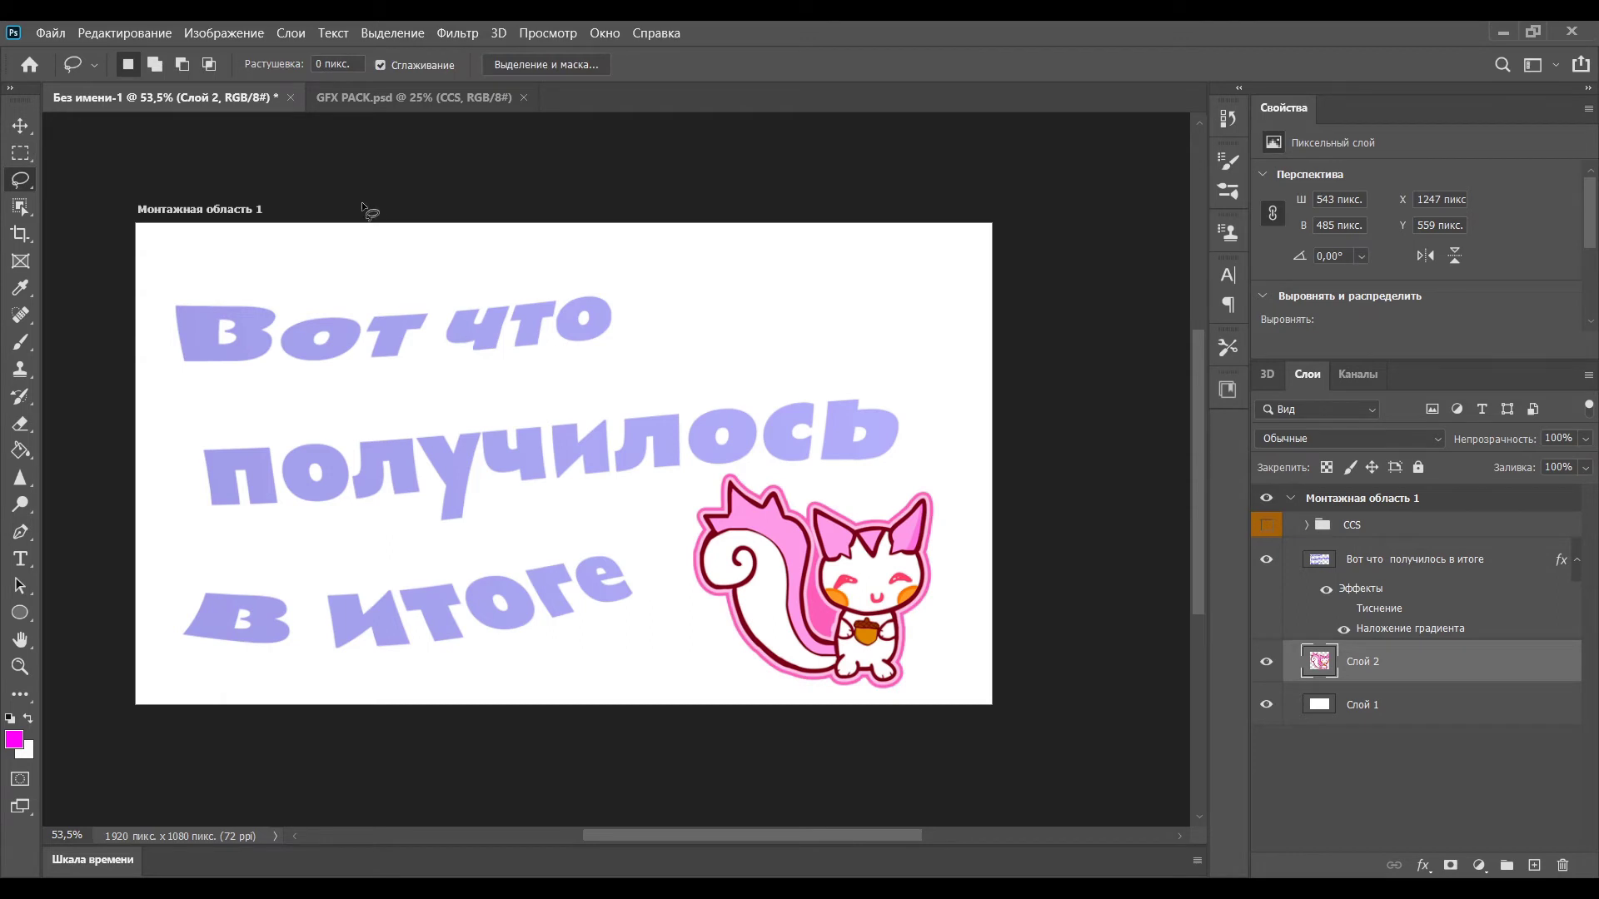
# Shift the hue of the character on Слой 2 so its pink areas become blue.
pyautogui.press('v')
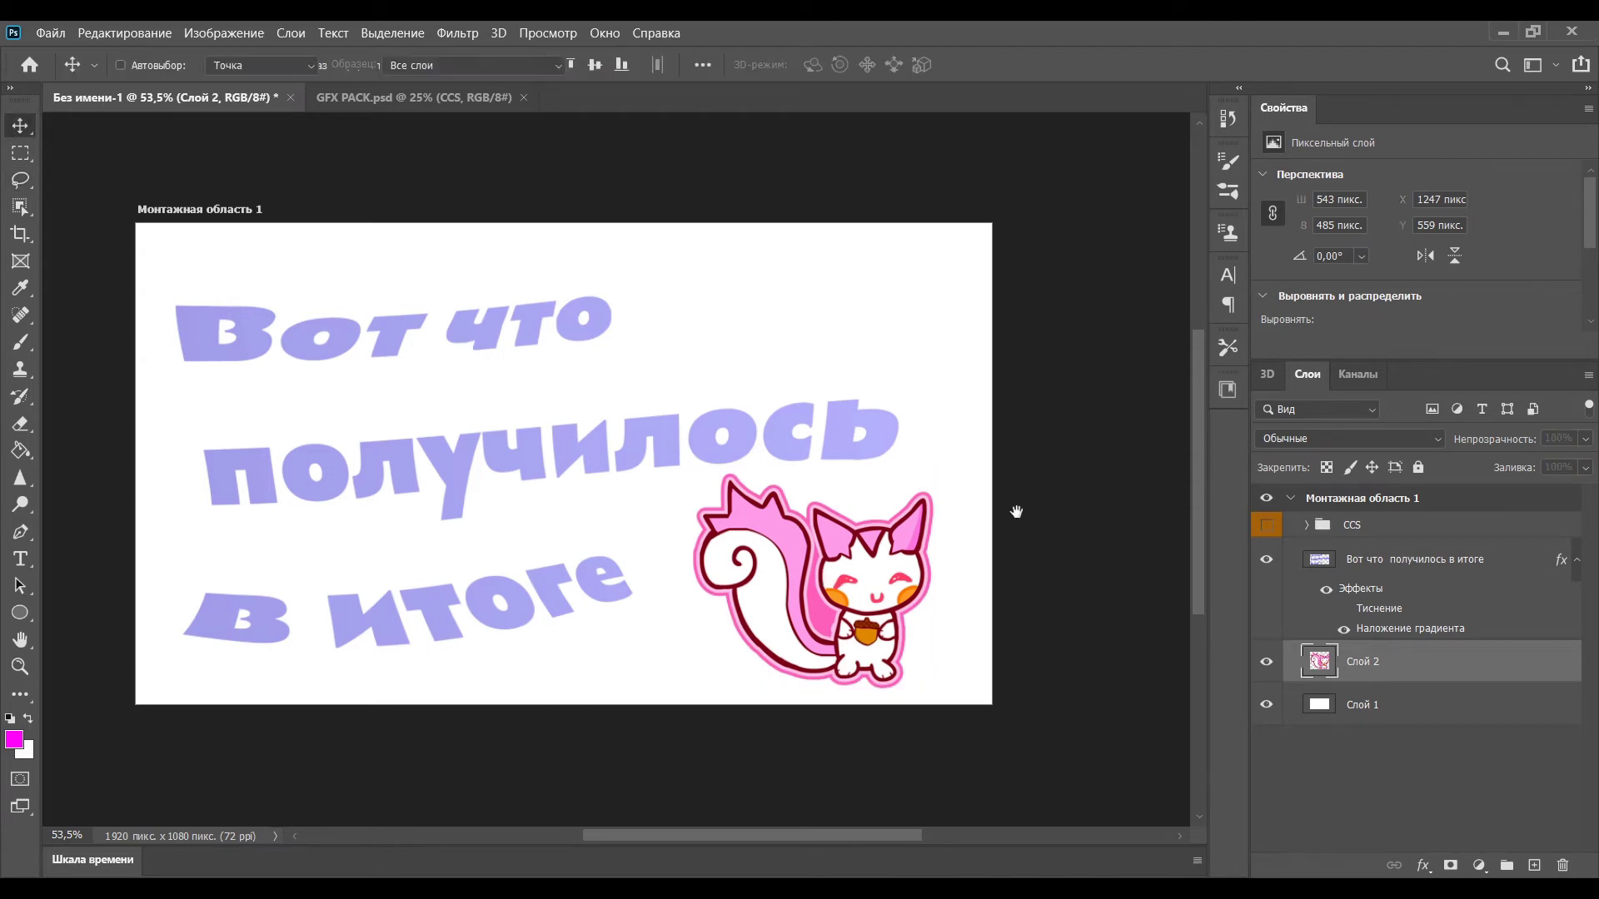
pyautogui.moveTo(1109, 339); pyautogui.dragTo(1058, 343)
pyautogui.press('Return')
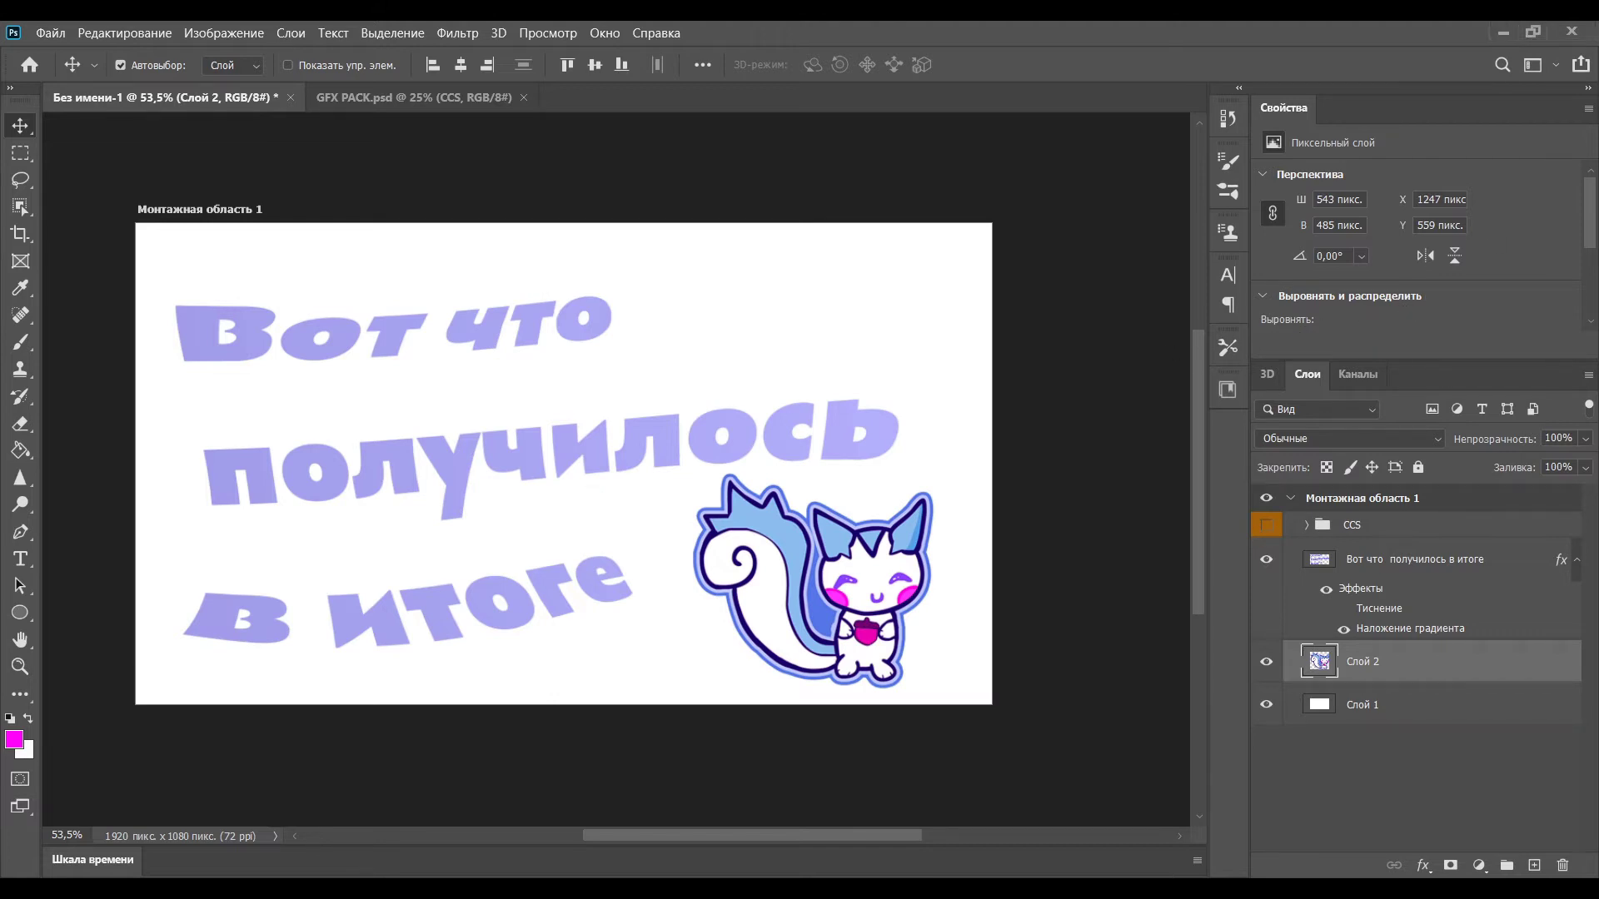
# Place the image unnamed.jpg, scale it to about 2054 by 1284 px to cover the artboard, and put it beneath Слой 2.
pyautogui.moveTo(1430, 148); pyautogui.dragTo(784, 696)
pyautogui.moveTo(678, 393); pyautogui.dragTo(1033, 171)
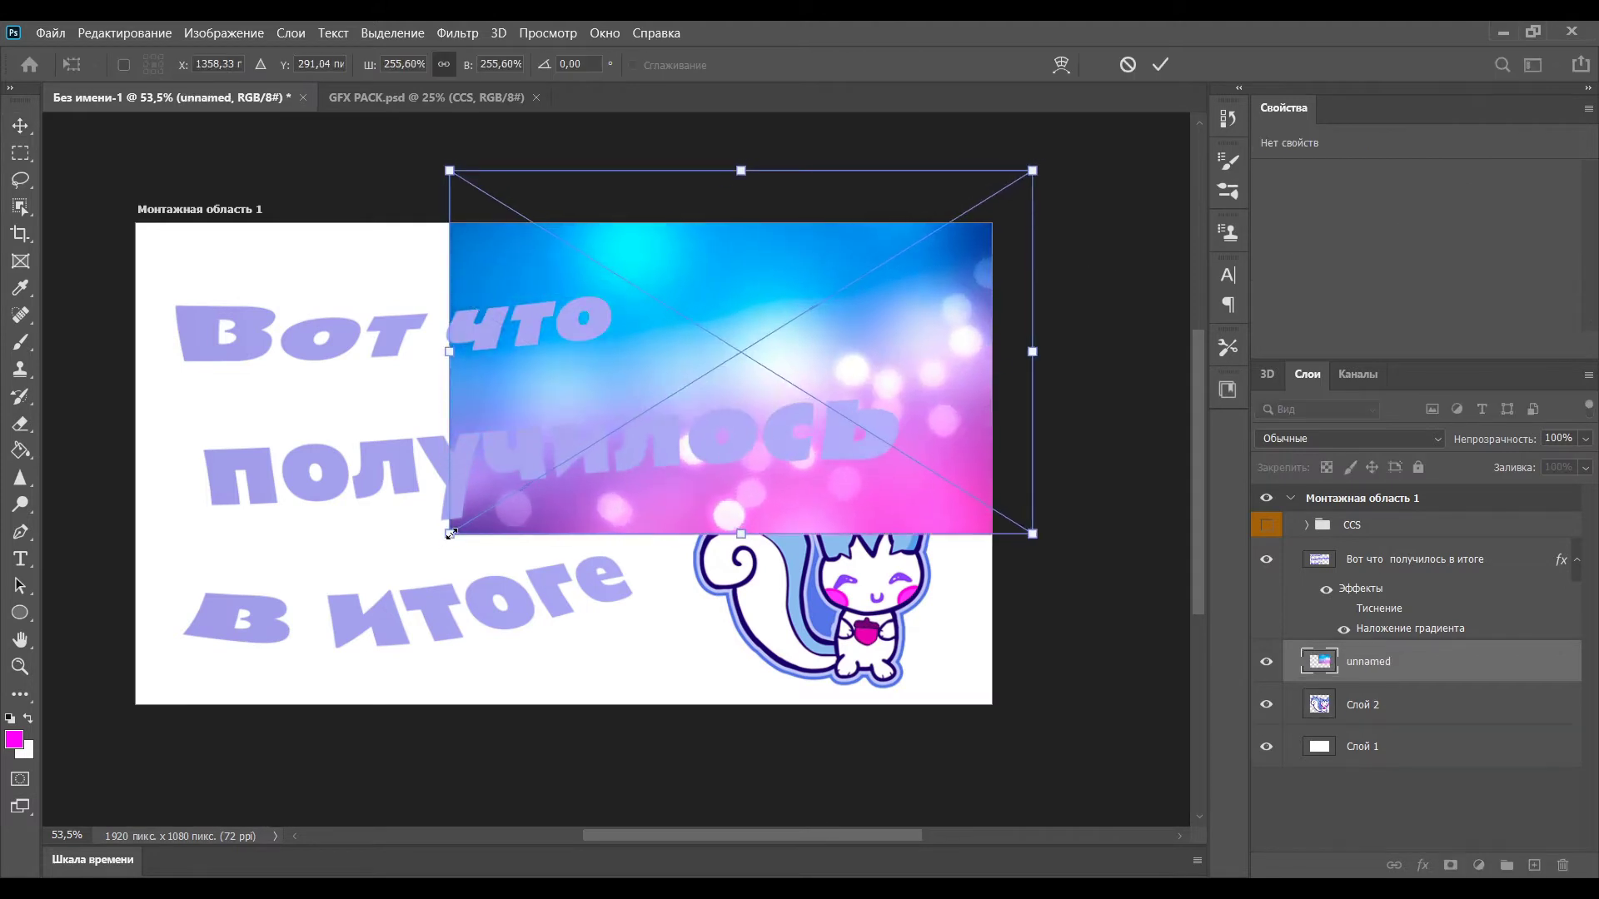
pyautogui.moveTo(449, 536); pyautogui.dragTo(117, 742)
pyautogui.moveTo(1366, 659); pyautogui.dragTo(1366, 725)
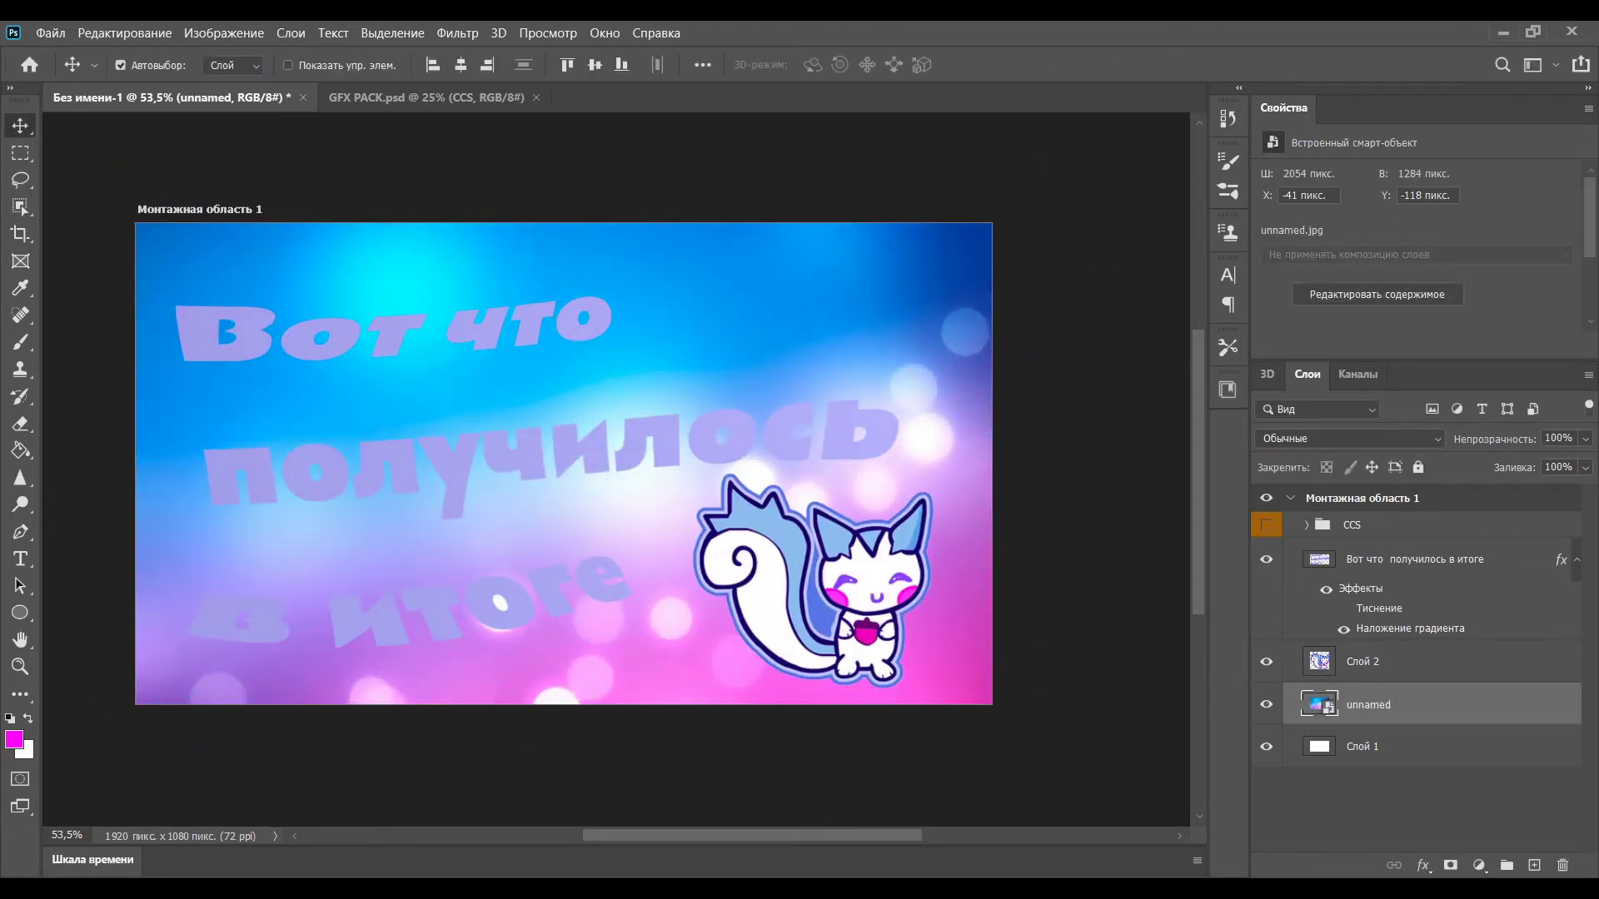
# Try orange, pale yellow and dark gray as colors for the text layer's lettering.
pyautogui.doubleClick(1364, 551)
pyautogui.click(665, 443)
pyautogui.click(1183, 343)
pyautogui.click(1197, 343)
pyautogui.click(1211, 344)
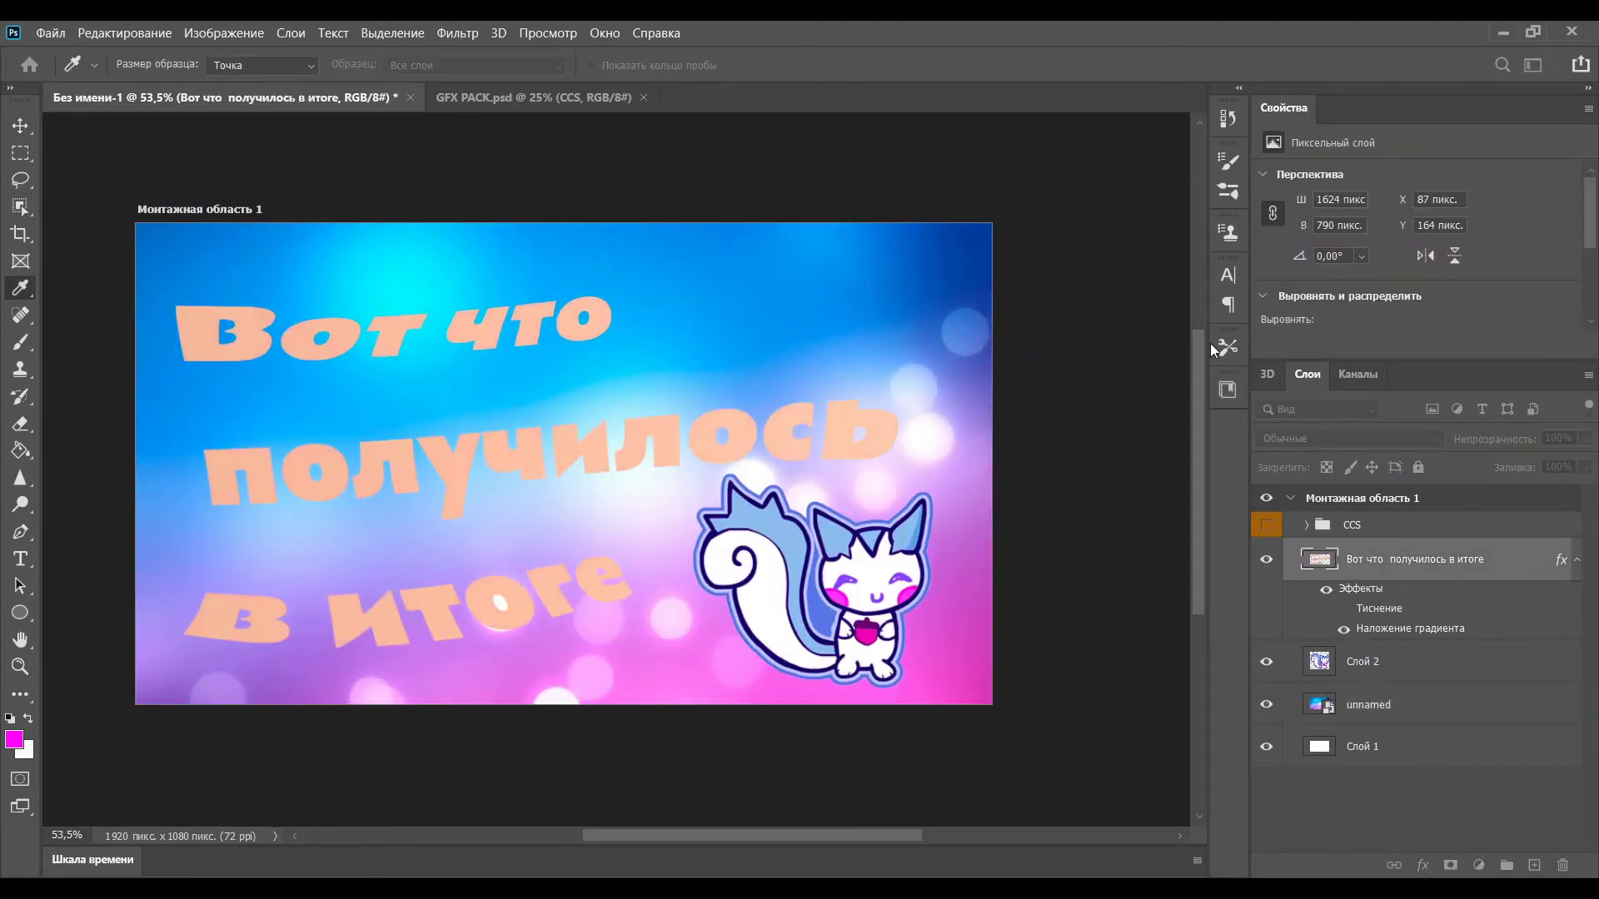
pyautogui.click(1064, 350)
pyautogui.click(1003, 339)
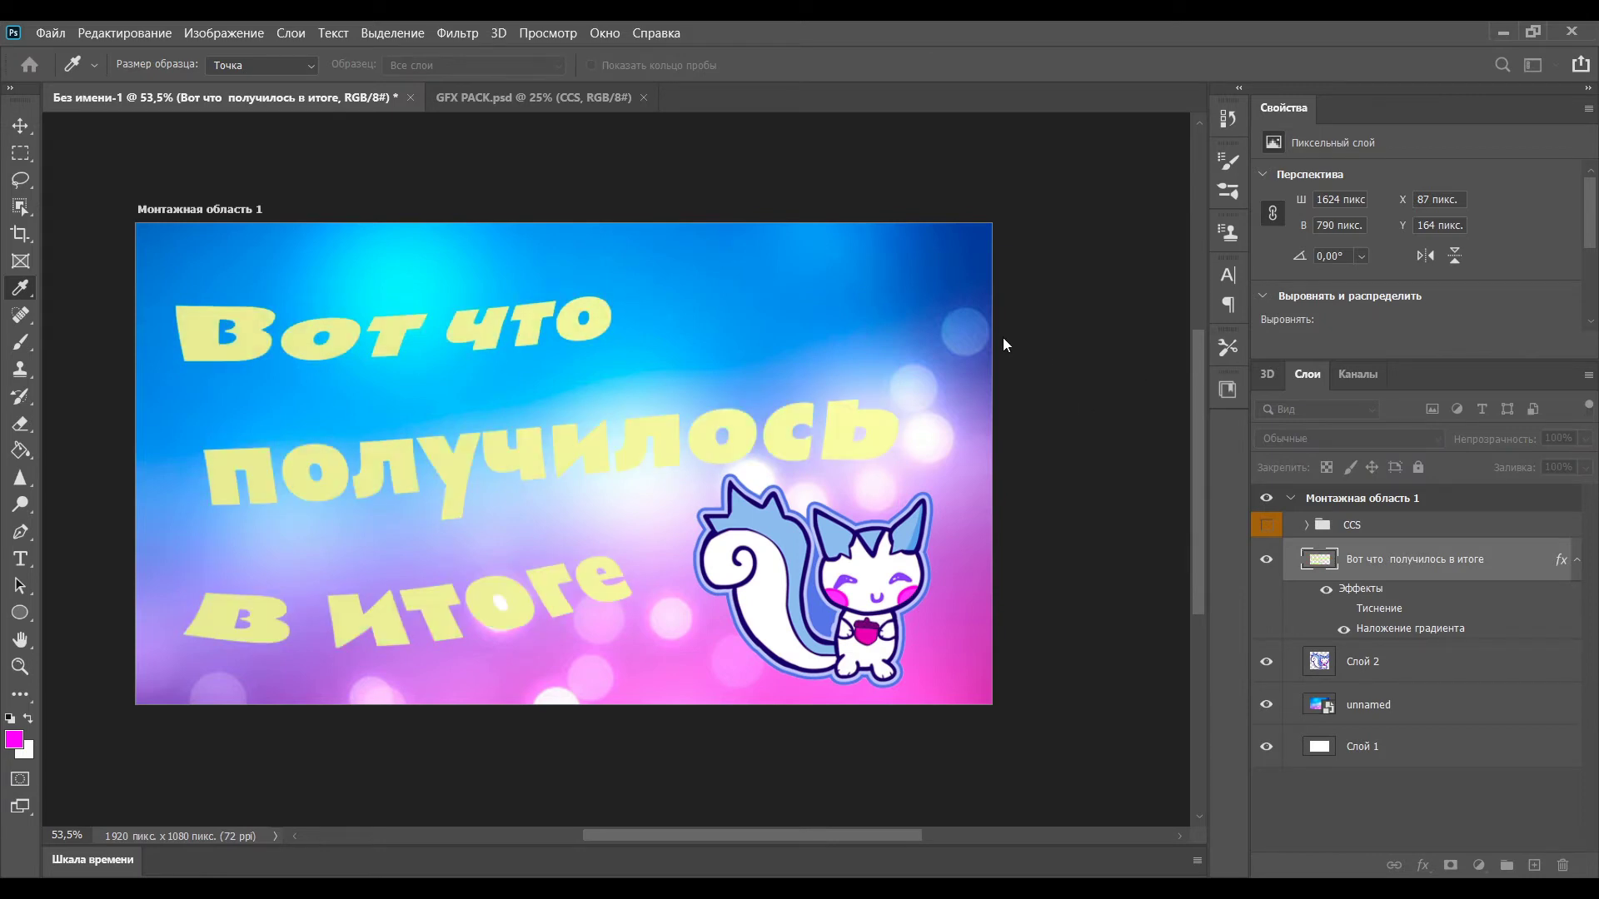
pyautogui.click(1013, 447)
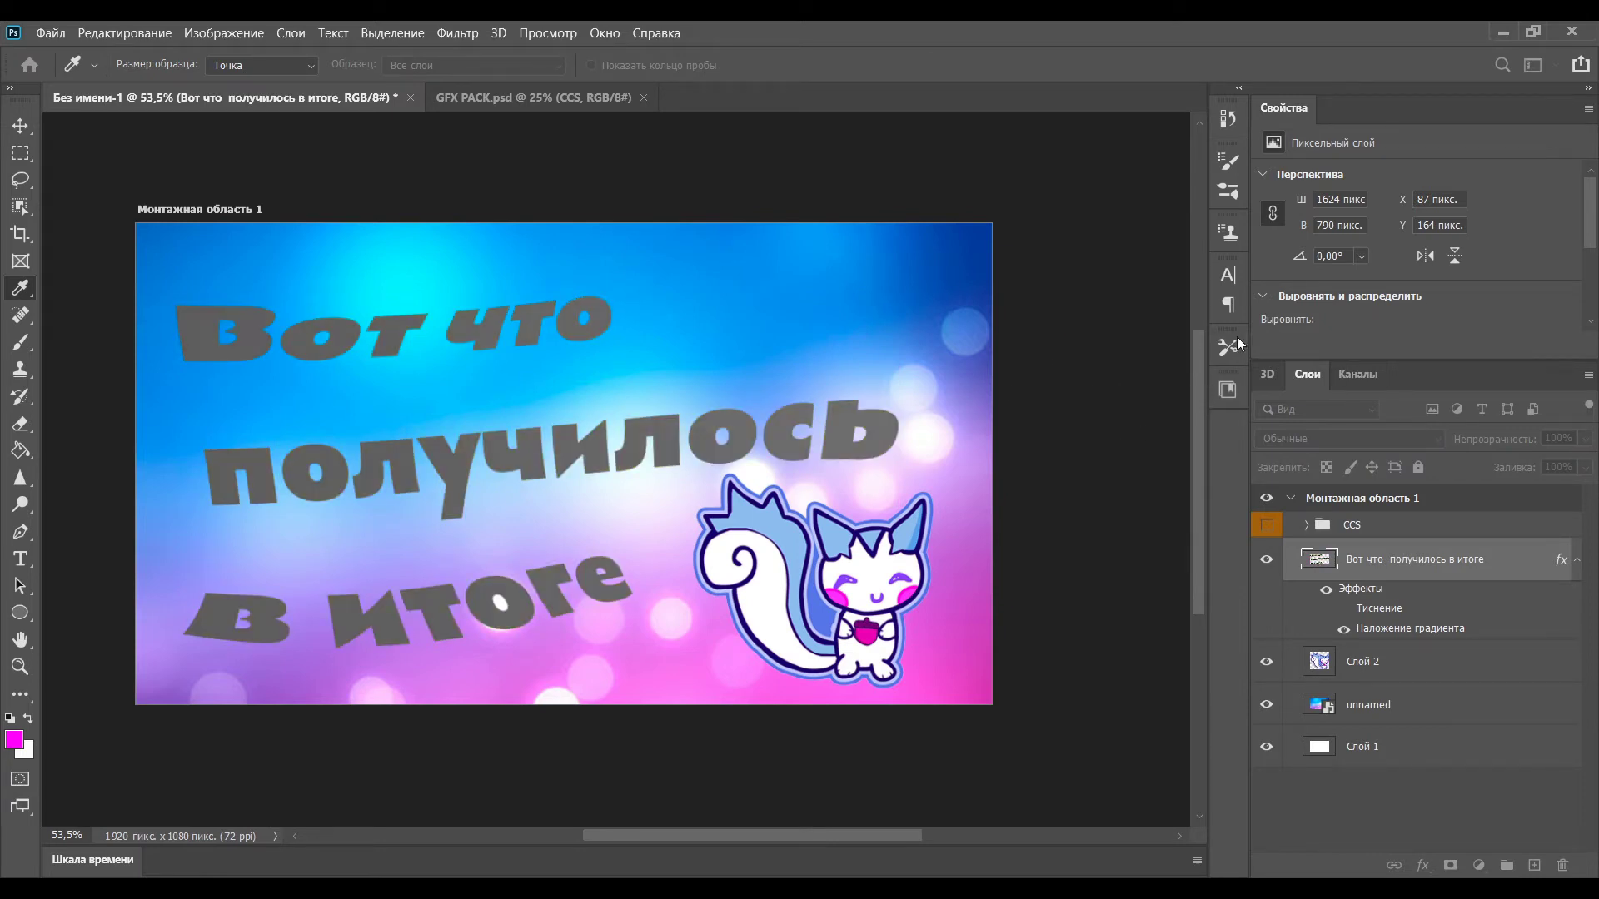
pyautogui.moveTo(1041, 423); pyautogui.dragTo(1196, 337)
pyautogui.click(1332, 483)
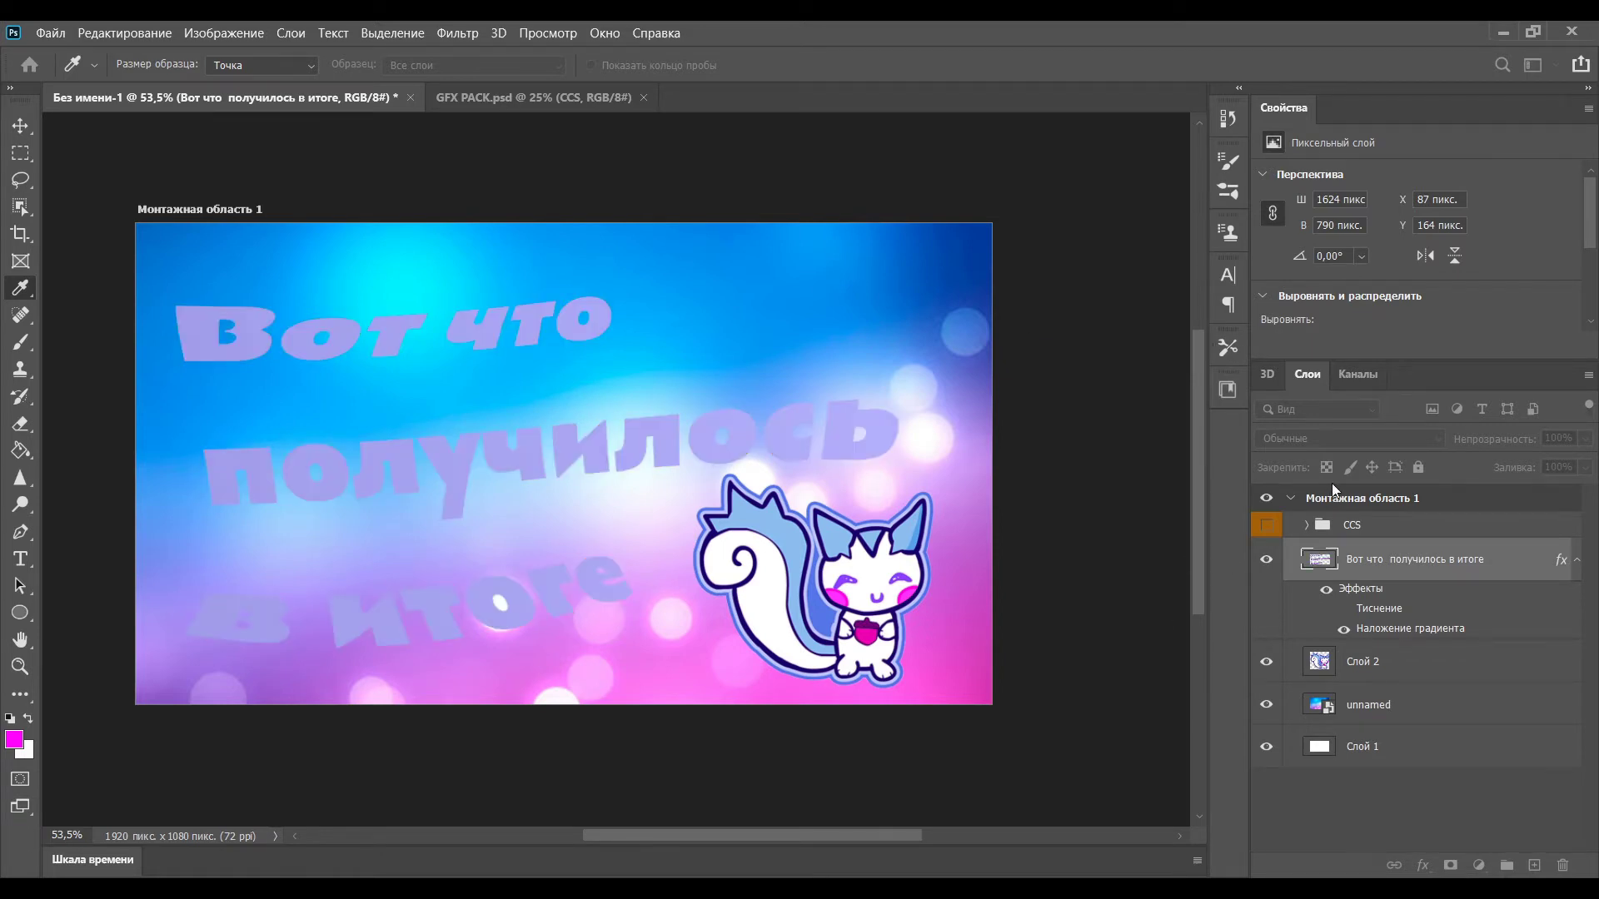
# Recolor the text layer's lettering to a muted brownish red.
pyautogui.click(1022, 516)
pyautogui.click(1023, 526)
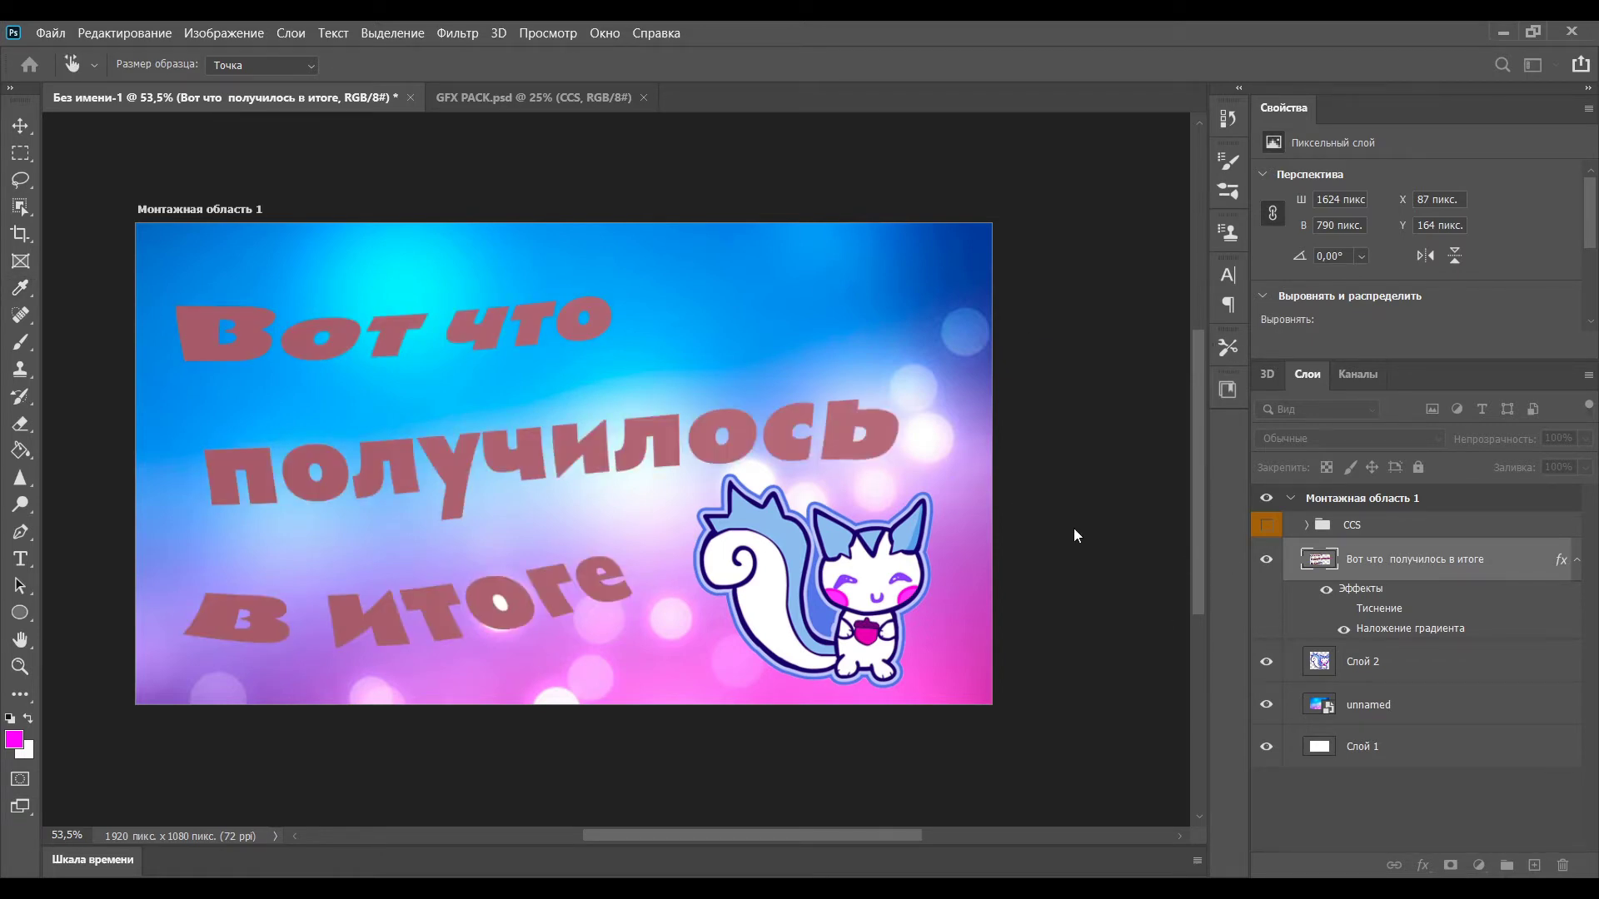
pyautogui.click(1414, 489)
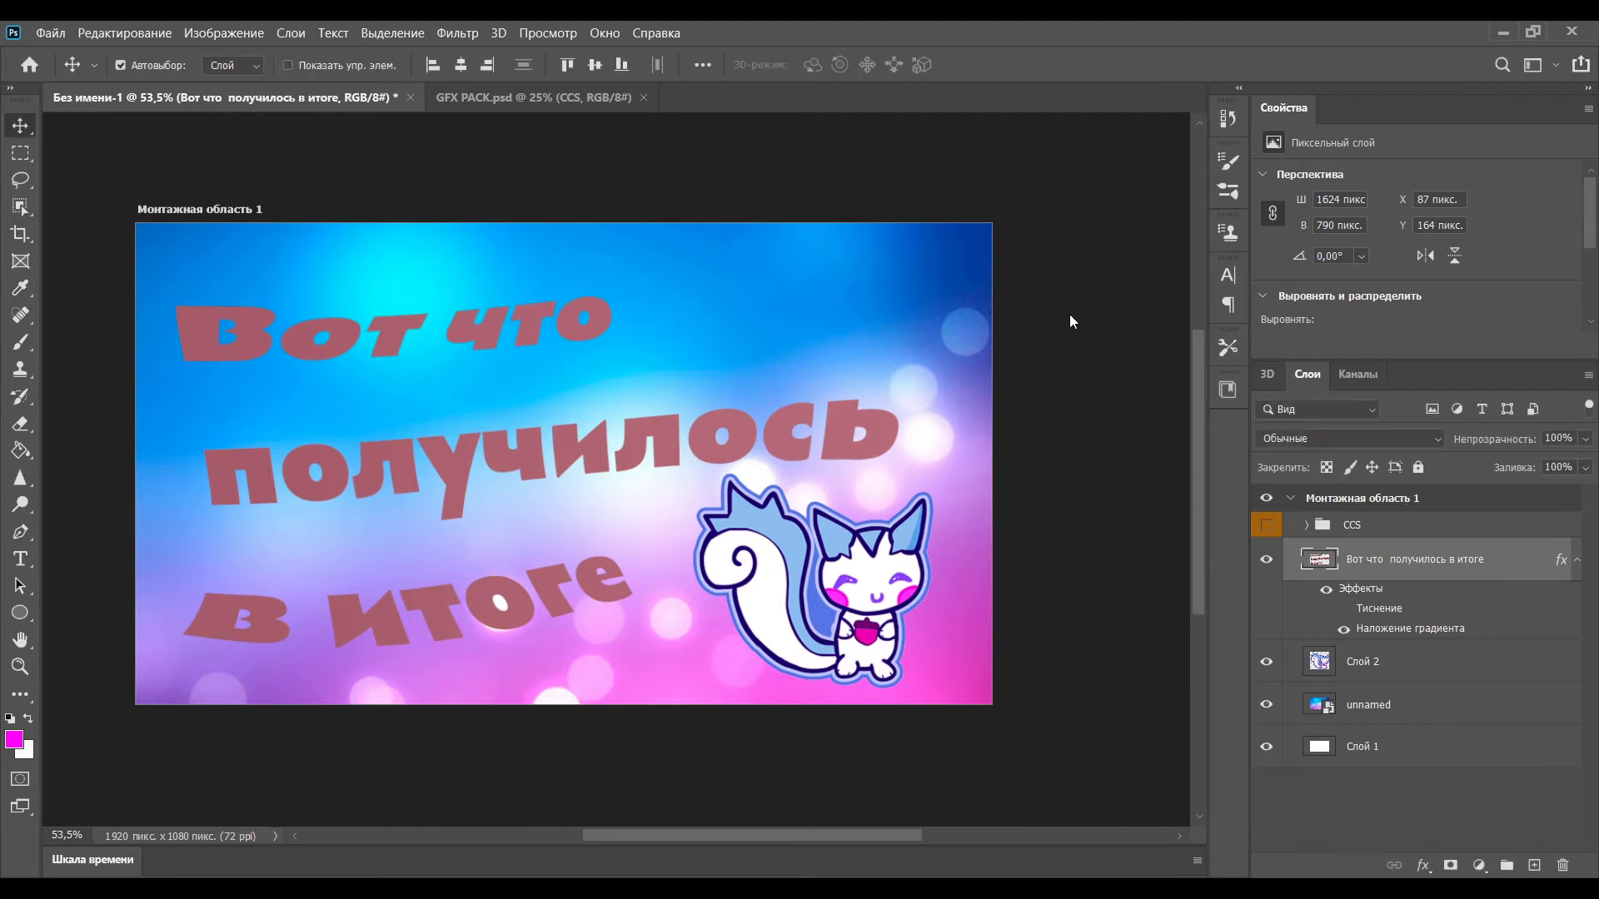
# Darken the gradient overlay color on the text layer's lettering to a deep maroon.
pyautogui.click(581, 481)
pyautogui.click(1121, 397)
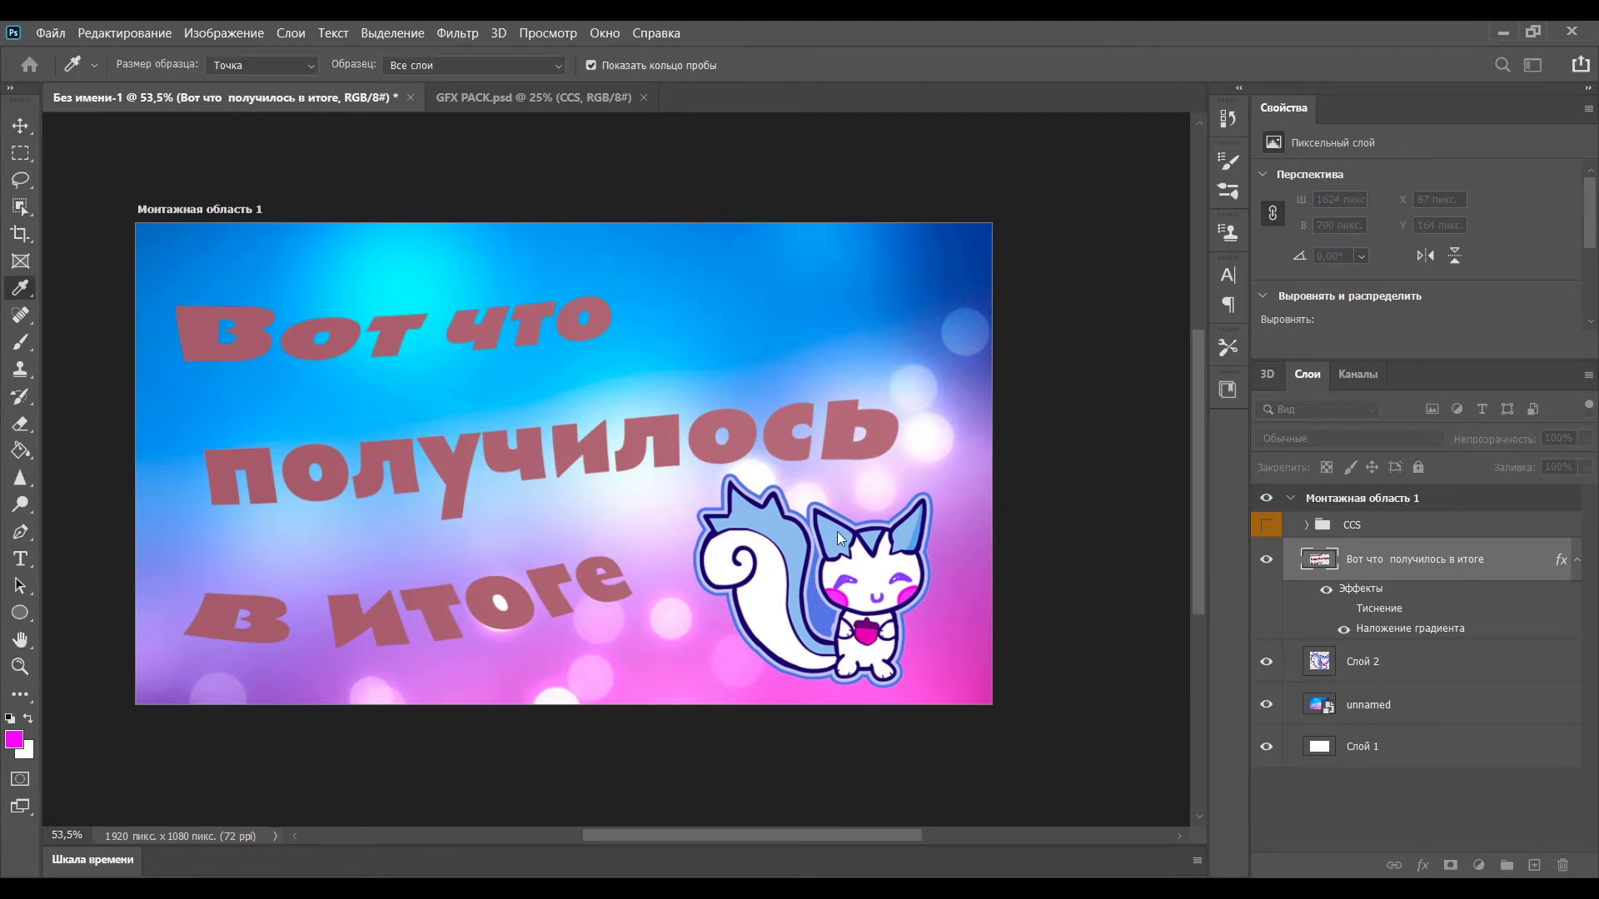
pyautogui.click(1232, 202)
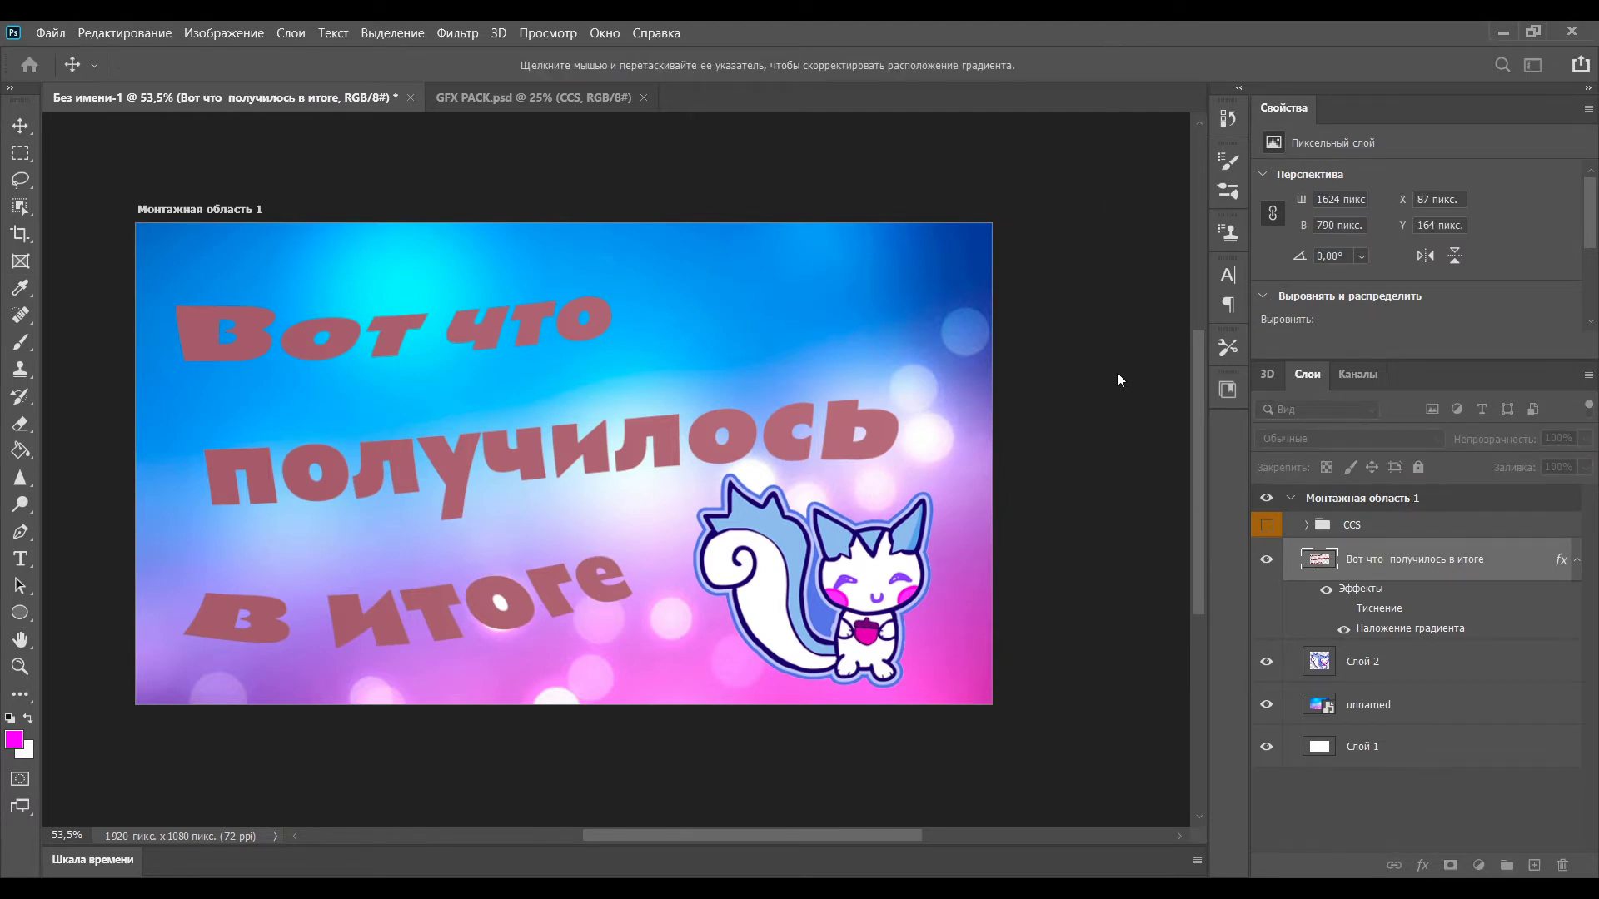
pyautogui.moveTo(1117, 373)
pyautogui.mouseDown()
pyautogui.moveTo(1075, 377)
pyautogui.moveTo(1090, 375)
pyautogui.mouseUp()
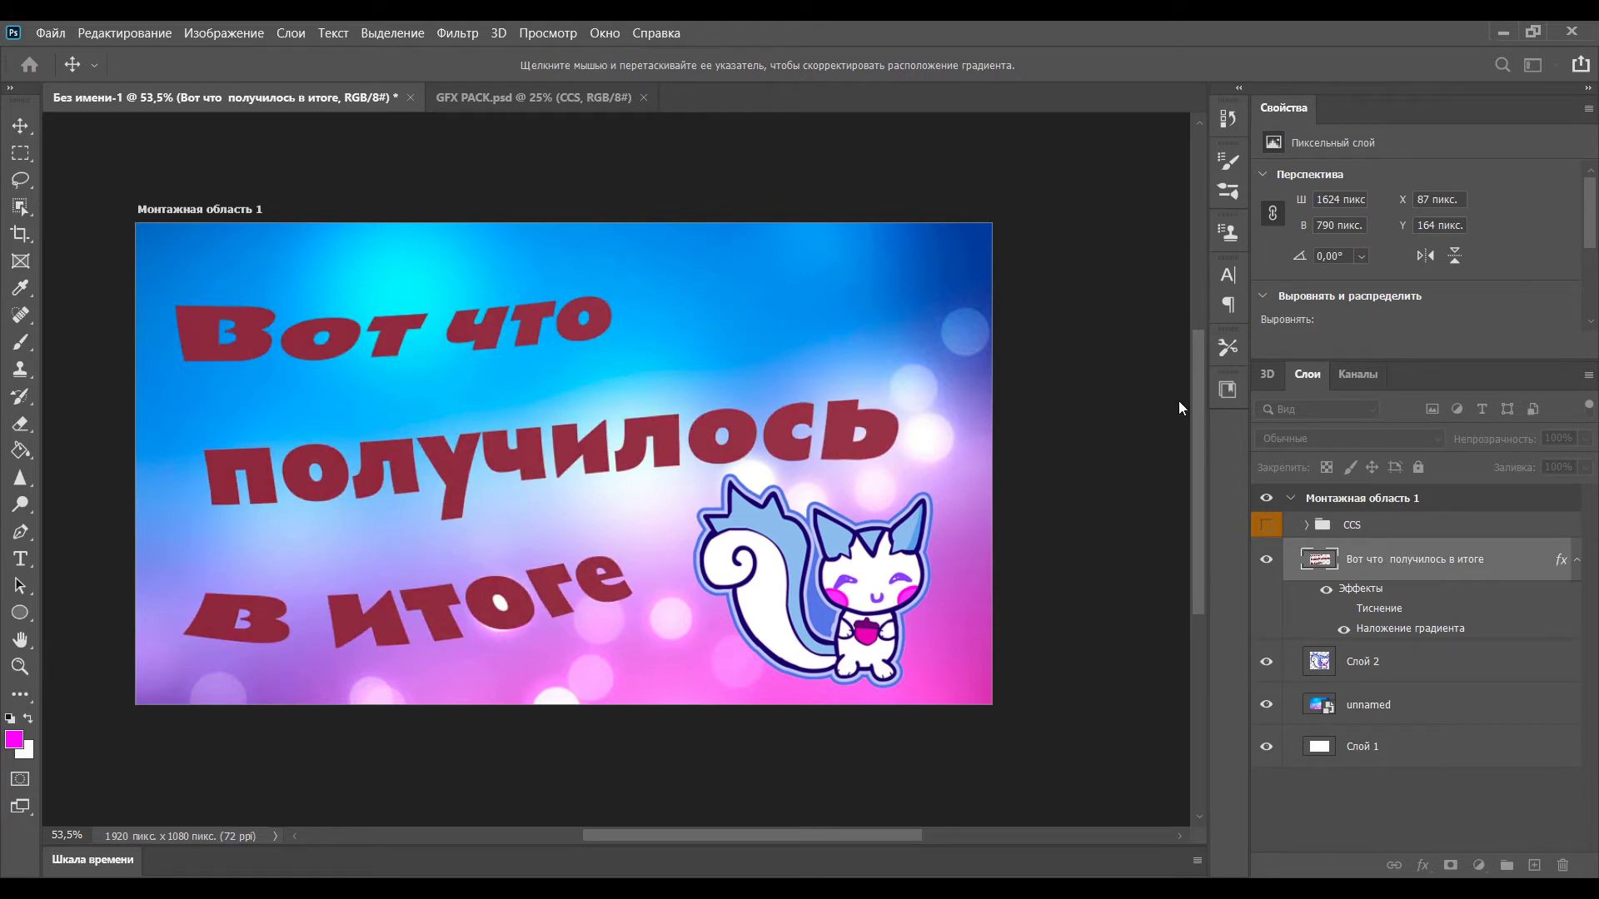
pyautogui.moveTo(1021, 464); pyautogui.dragTo(1094, 533)
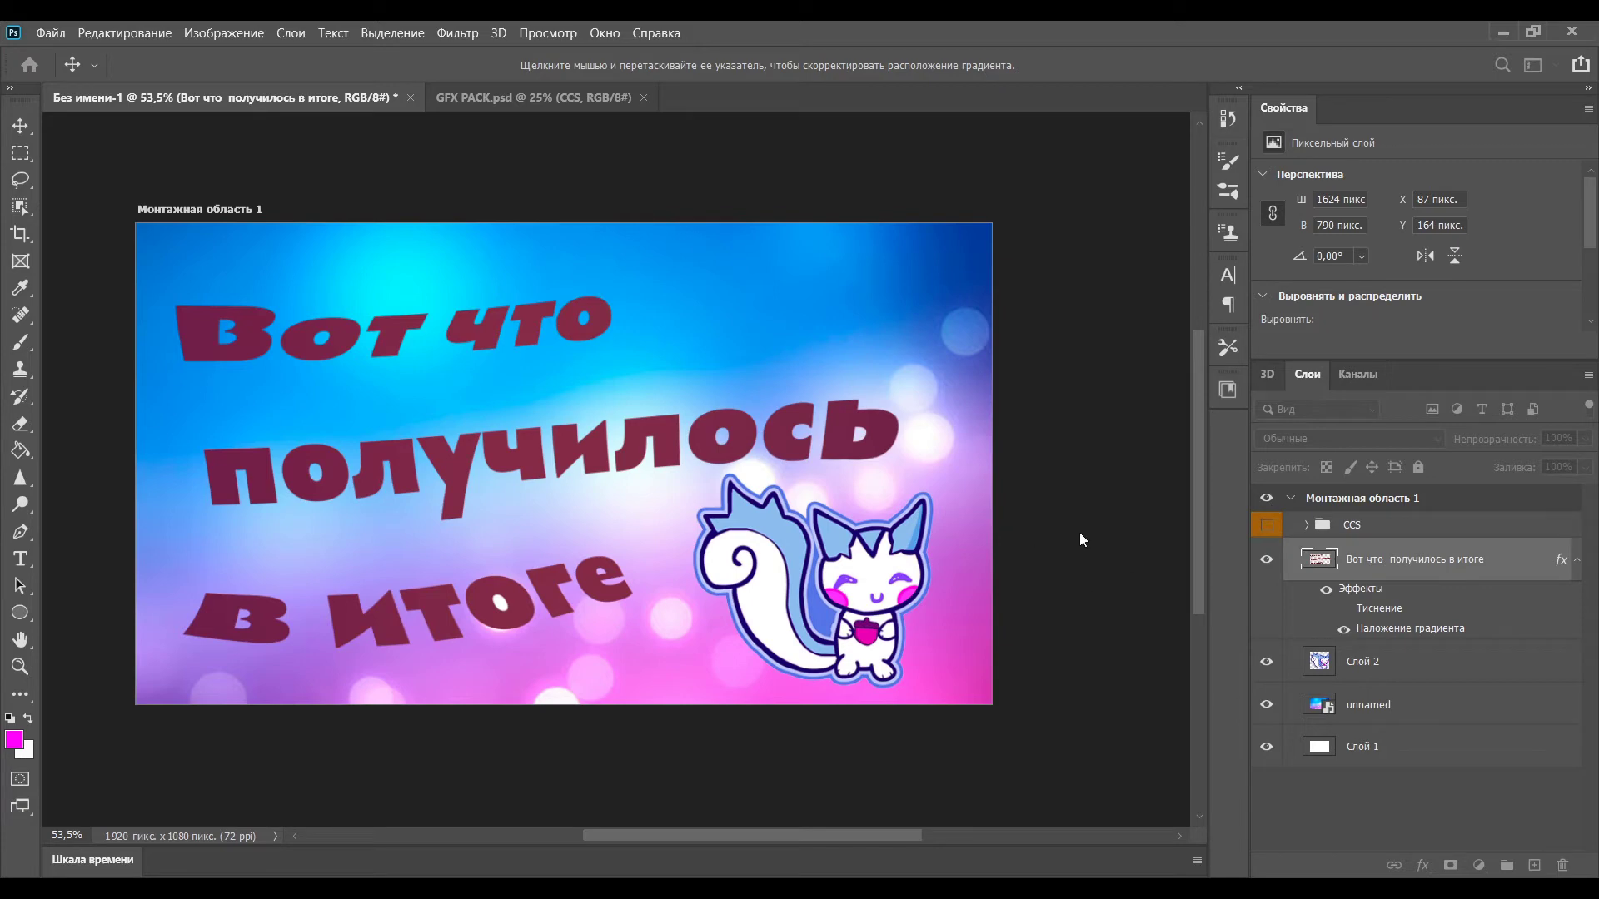
pyautogui.click(777, 372)
pyautogui.scroll(-5, 1283, 537)
pyautogui.scroll(5, 1282, 536)
pyautogui.scroll(-1, 1283, 536)
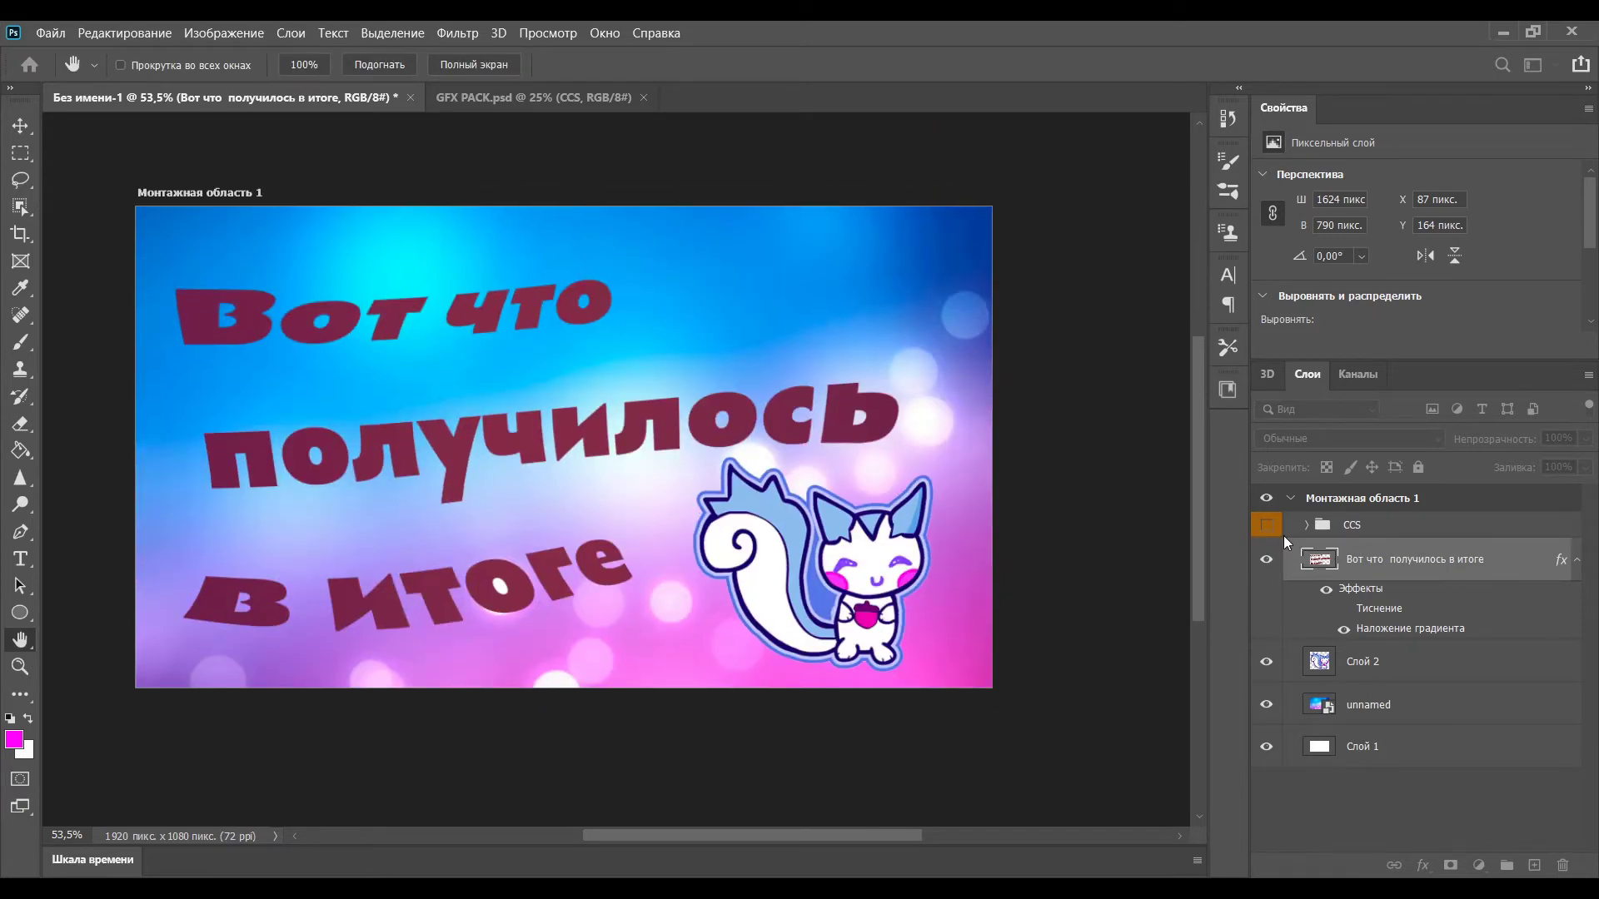
# Turn on the text layer's bevel and emboss effect and soften it to a thin, subtle edge.
pyautogui.click(1178, 504)
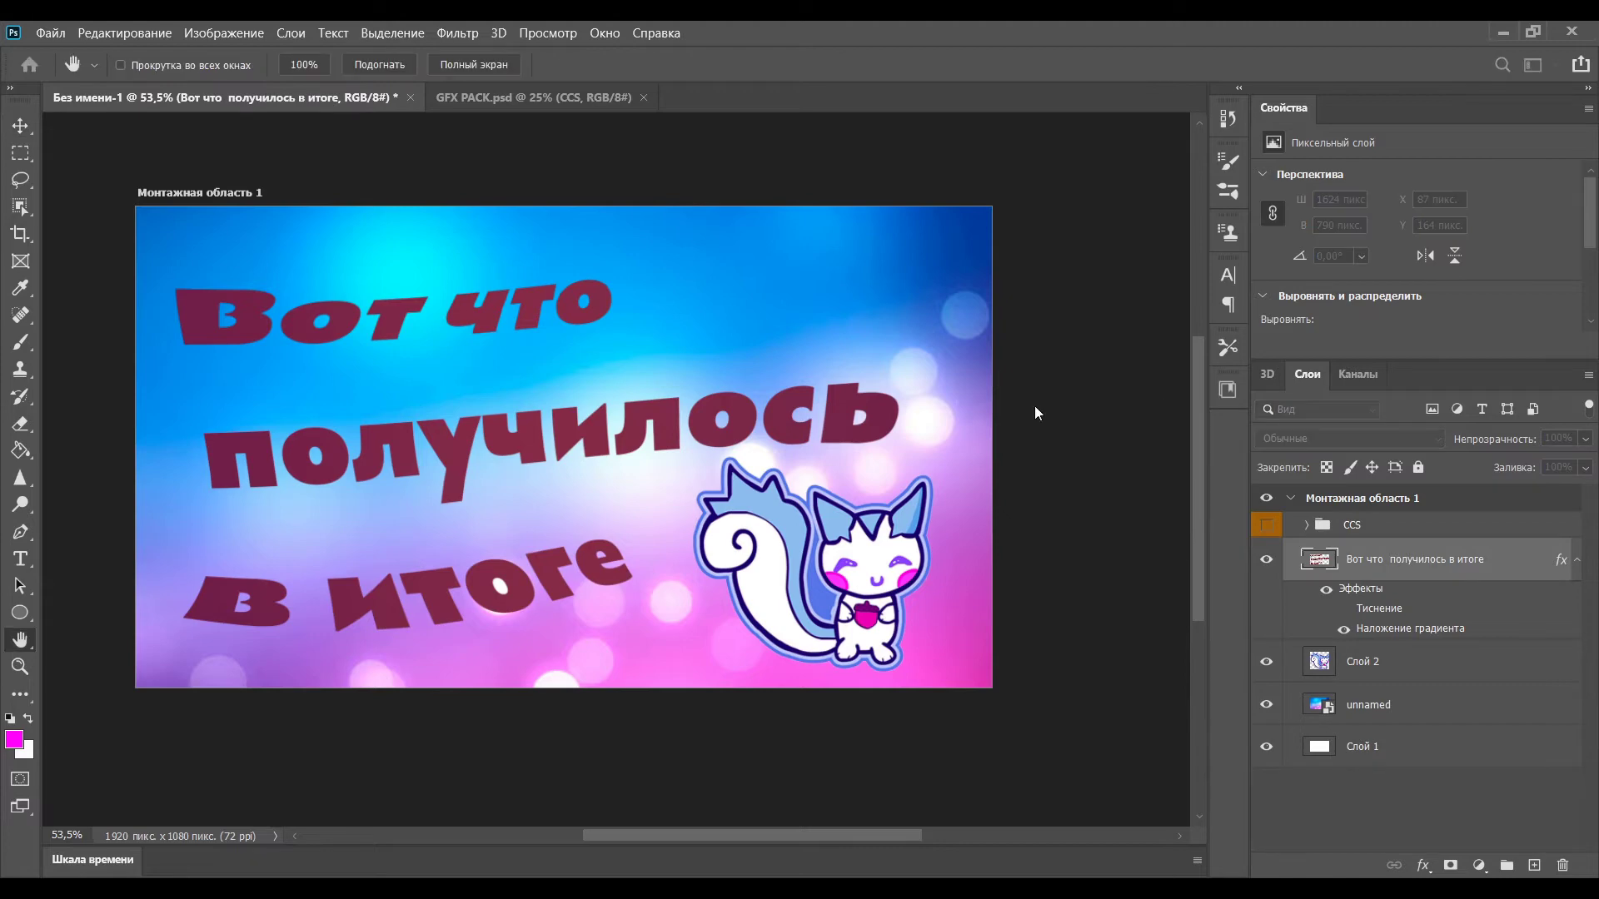
pyautogui.click(698, 365)
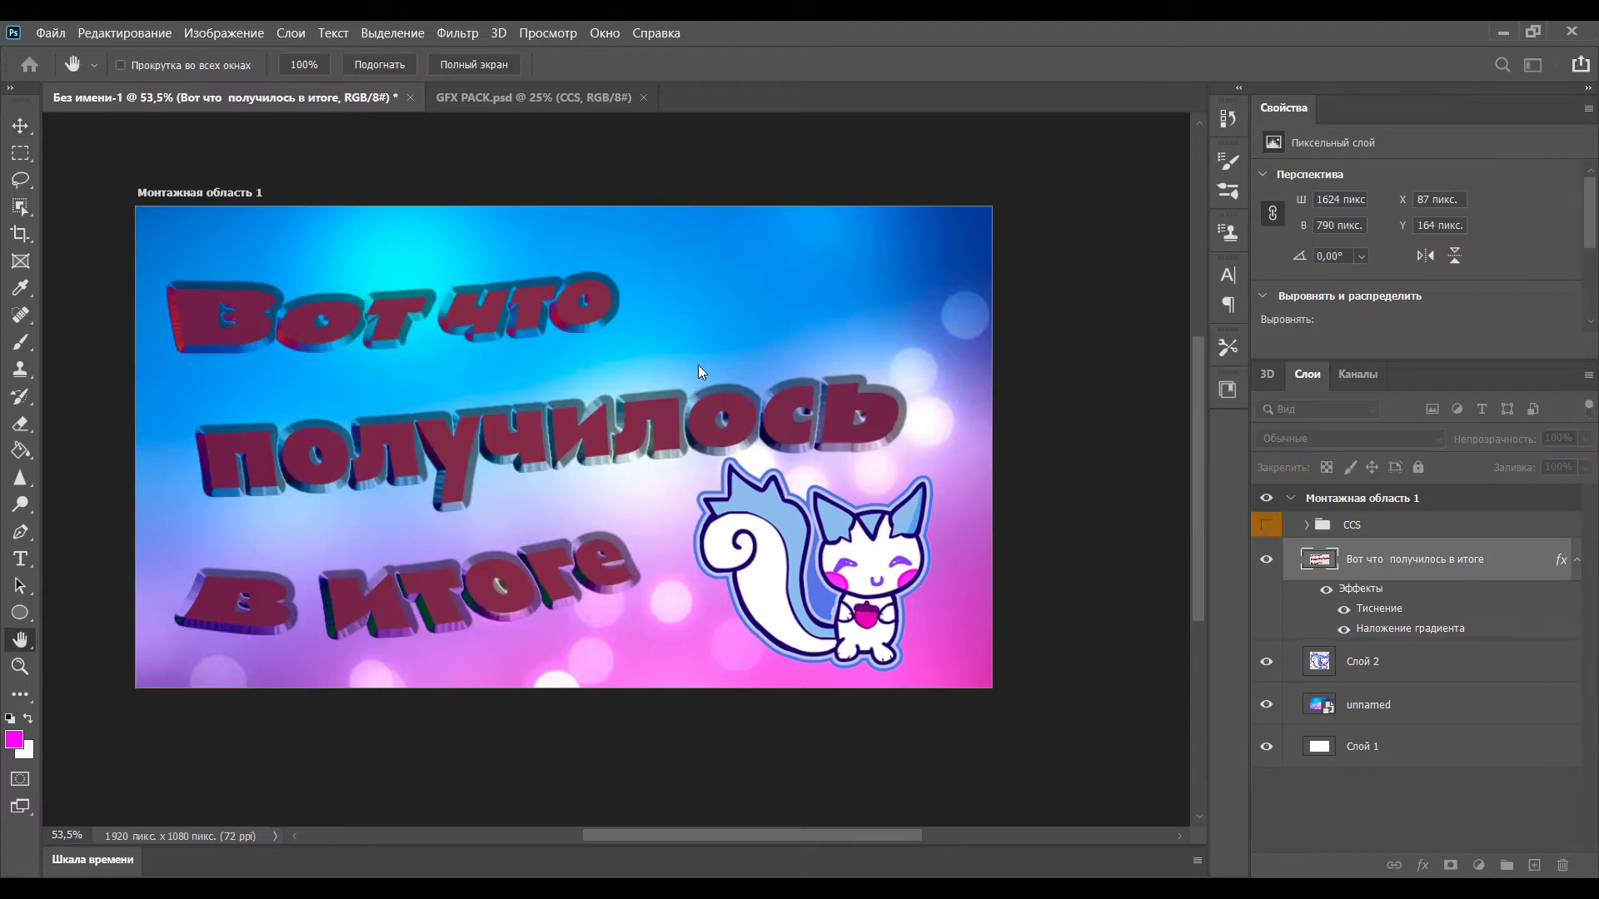
pyautogui.click(1107, 378)
pyautogui.click(1106, 358)
pyautogui.click(1101, 395)
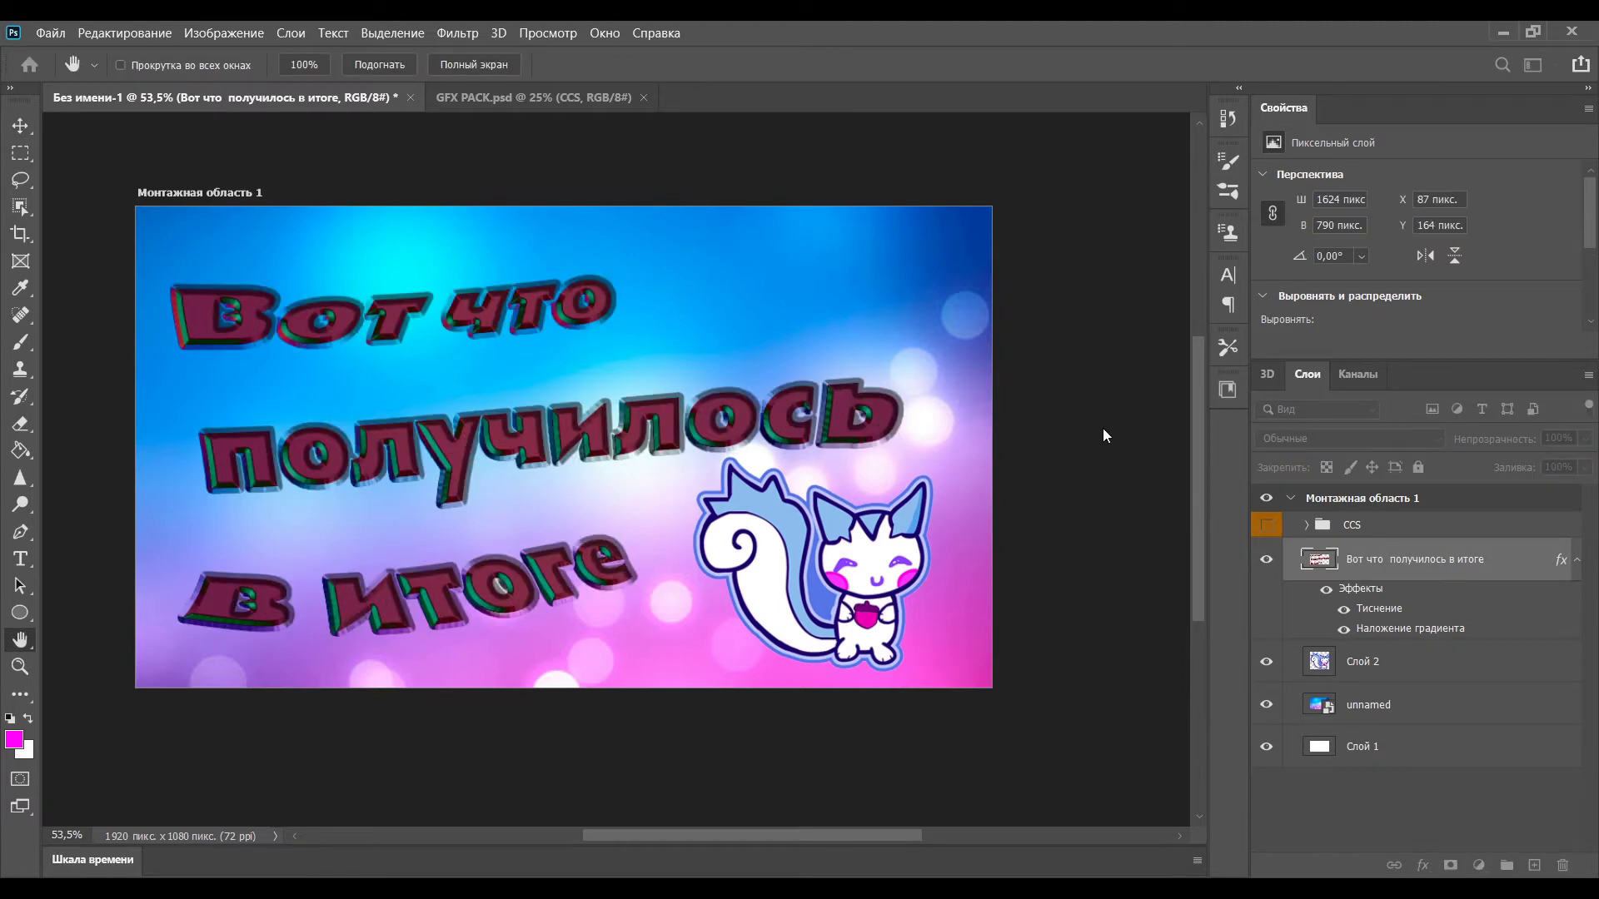
pyautogui.click(1103, 428)
pyautogui.click(1100, 358)
pyautogui.click(1091, 415)
pyautogui.moveTo(1073, 542); pyautogui.dragTo(1173, 552)
pyautogui.click(1065, 414)
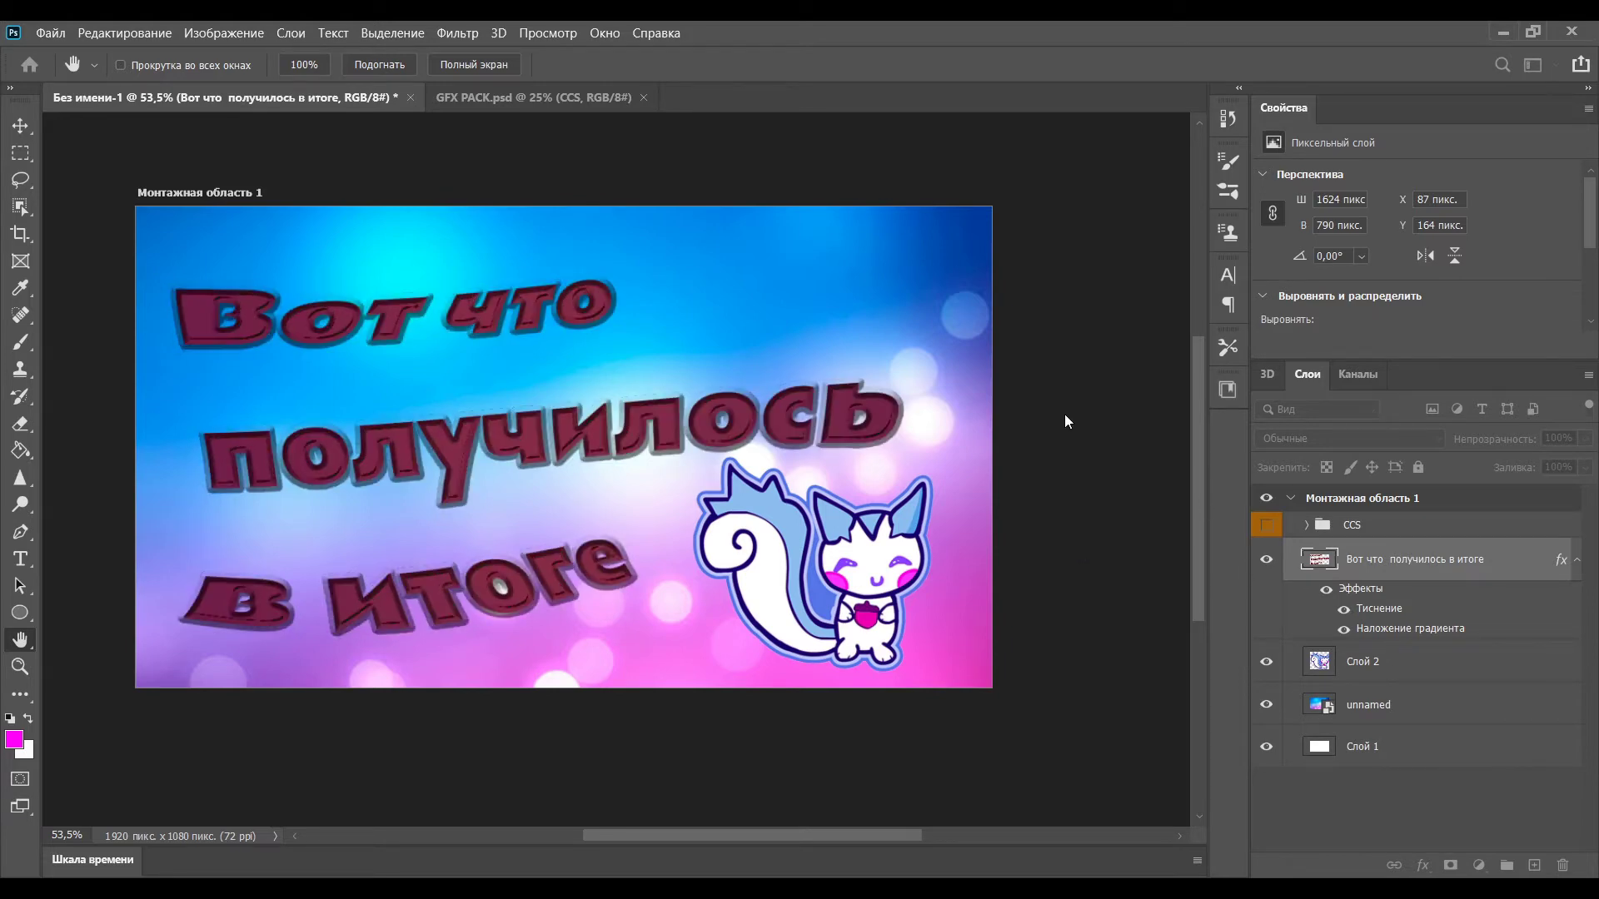
pyautogui.click(1119, 388)
pyautogui.click(1109, 419)
pyautogui.moveTo(1091, 403)
pyautogui.mouseDown()
pyautogui.moveTo(1105, 402)
pyautogui.moveTo(1036, 405)
pyautogui.moveTo(1205, 409)
pyautogui.moveTo(1065, 416)
pyautogui.moveTo(1069, 400)
pyautogui.moveTo(1058, 418)
pyautogui.mouseUp()
pyautogui.click(1446, 371)
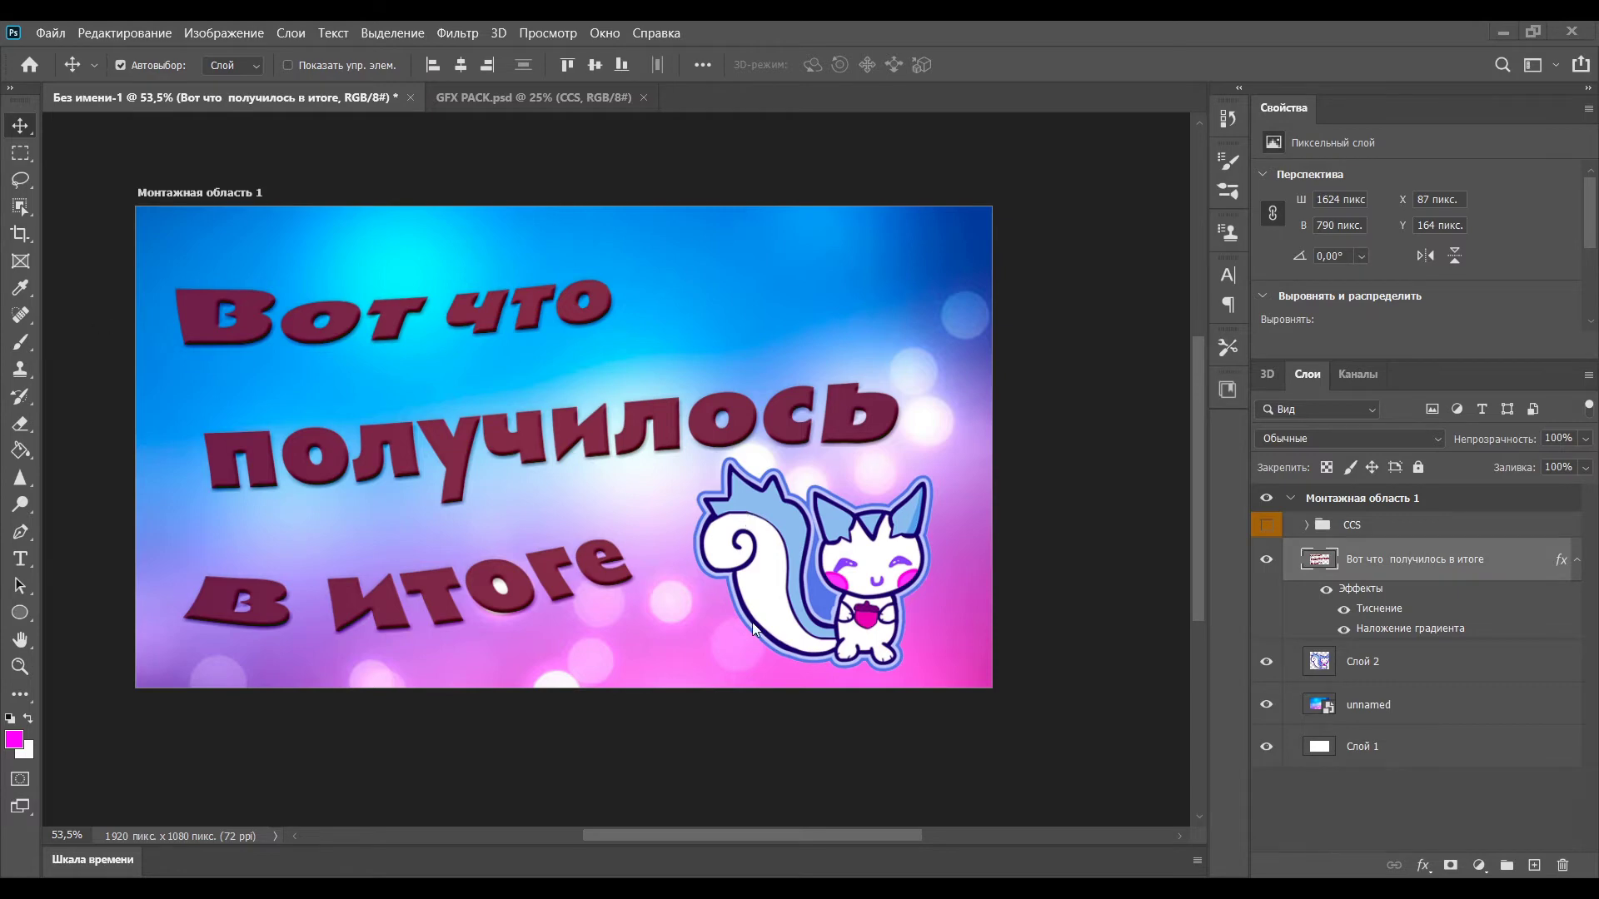
# Place the cloud image 5ad8d077999c4162deee534d.png, enlarge it to about 2011 by 939 px, and put it beneath the text layer.
pyautogui.moveTo(1543, 39); pyautogui.dragTo(635, 522)
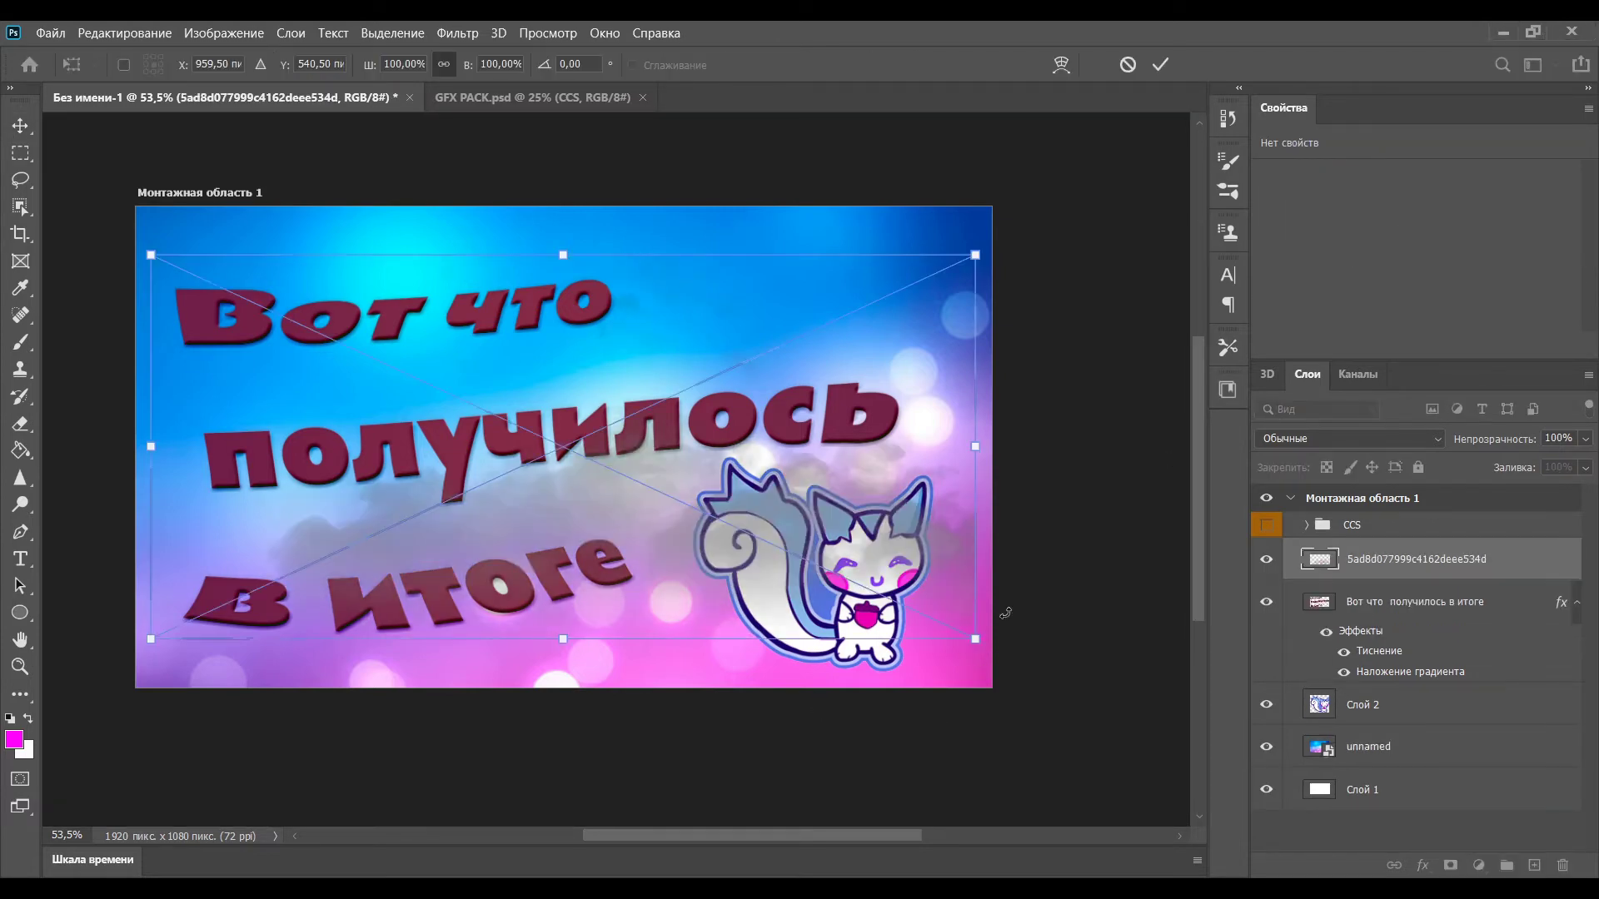
pyautogui.moveTo(150, 638); pyautogui.dragTo(83, 693)
pyautogui.moveTo(529, 478); pyautogui.dragTo(470, 348)
pyautogui.press('Return')
pyautogui.moveTo(1389, 559); pyautogui.dragTo(1379, 687)
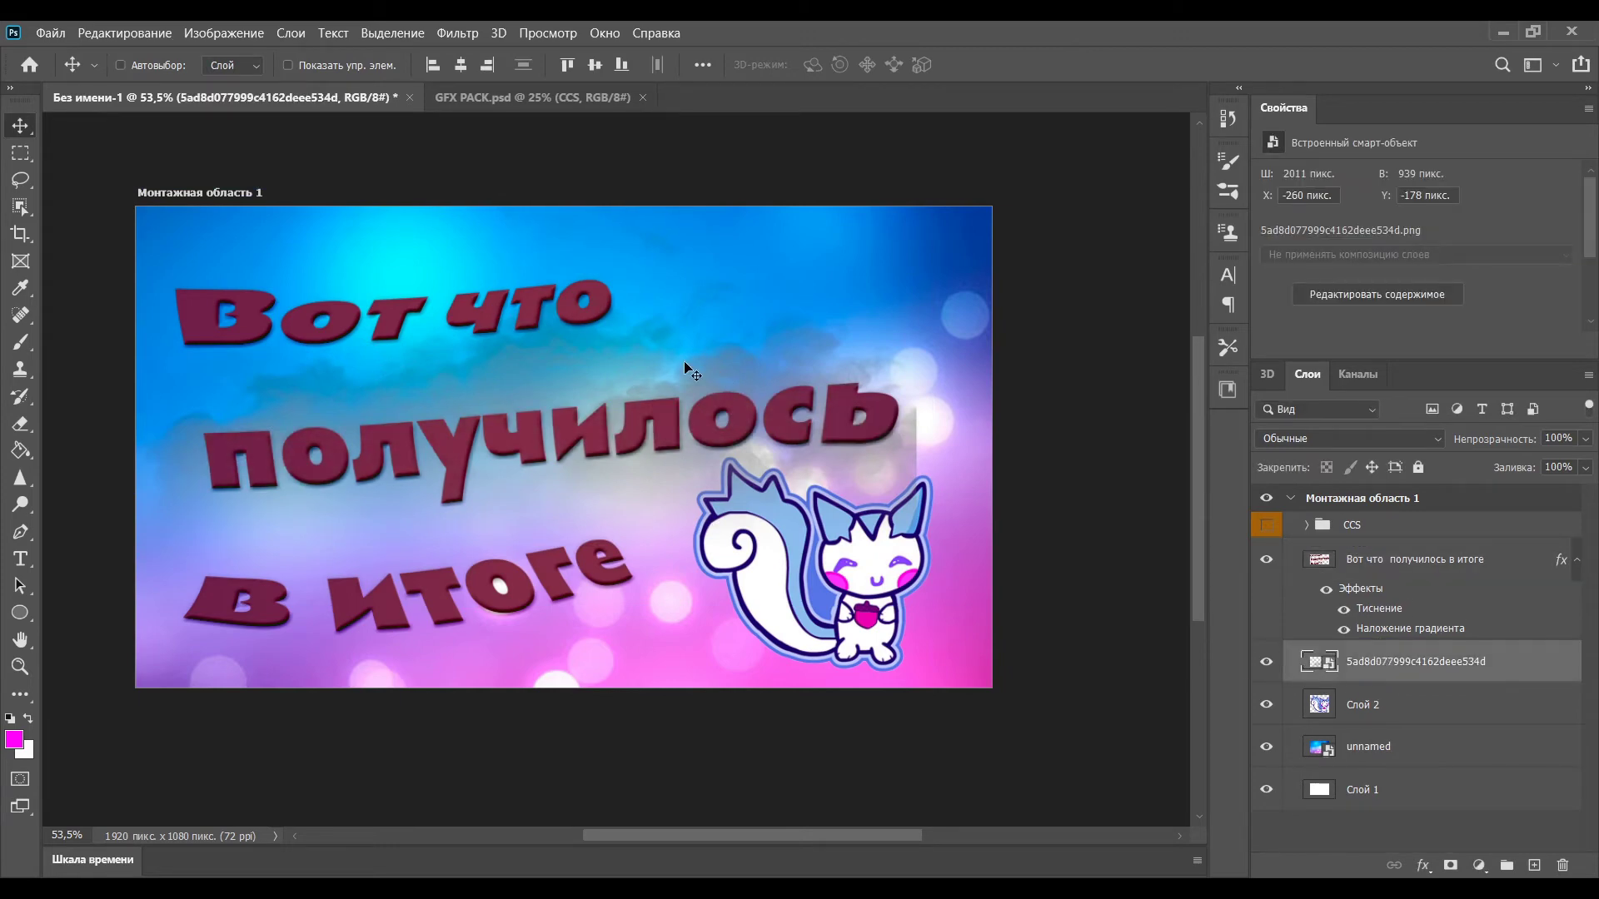
# Enlarge the cloud image to about 2342 by 1094 px.
pyautogui.hotkey('ctrl', 't')
pyautogui.moveTo(922, 571); pyautogui.dragTo(987, 658)
pyautogui.moveTo(522, 599)
pyautogui.mouseDown()
pyautogui.moveTo(518, 631)
pyautogui.moveTo(518, 617)
pyautogui.mouseUp()
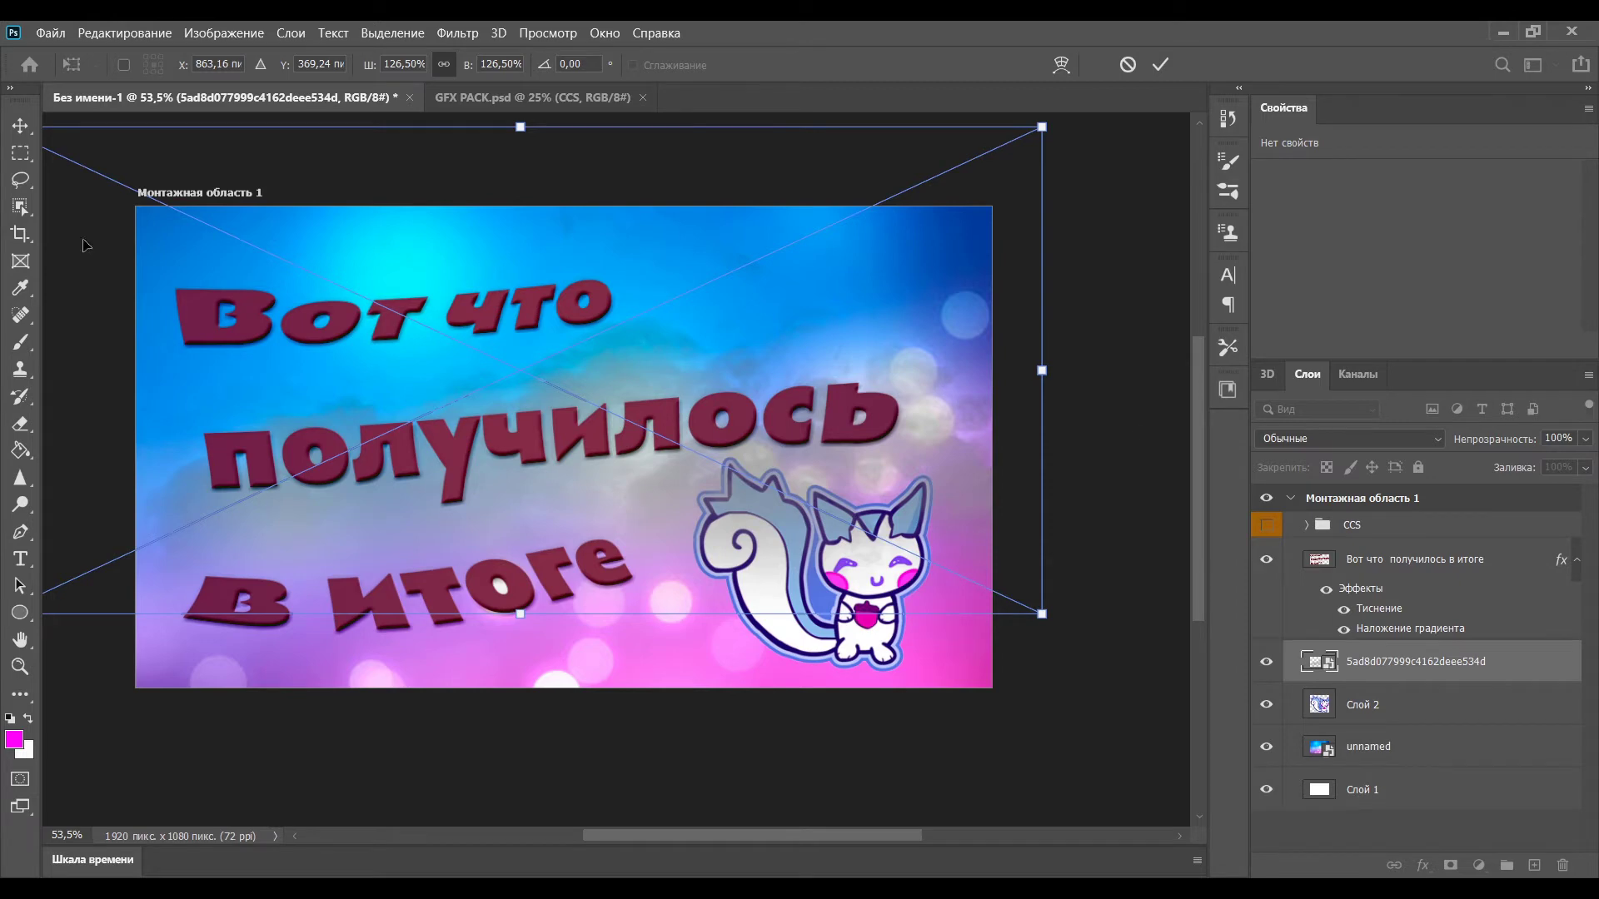
pyautogui.press('Return')
# Try a darker tone for the cloud image, and delete its layer.
pyautogui.press('i')
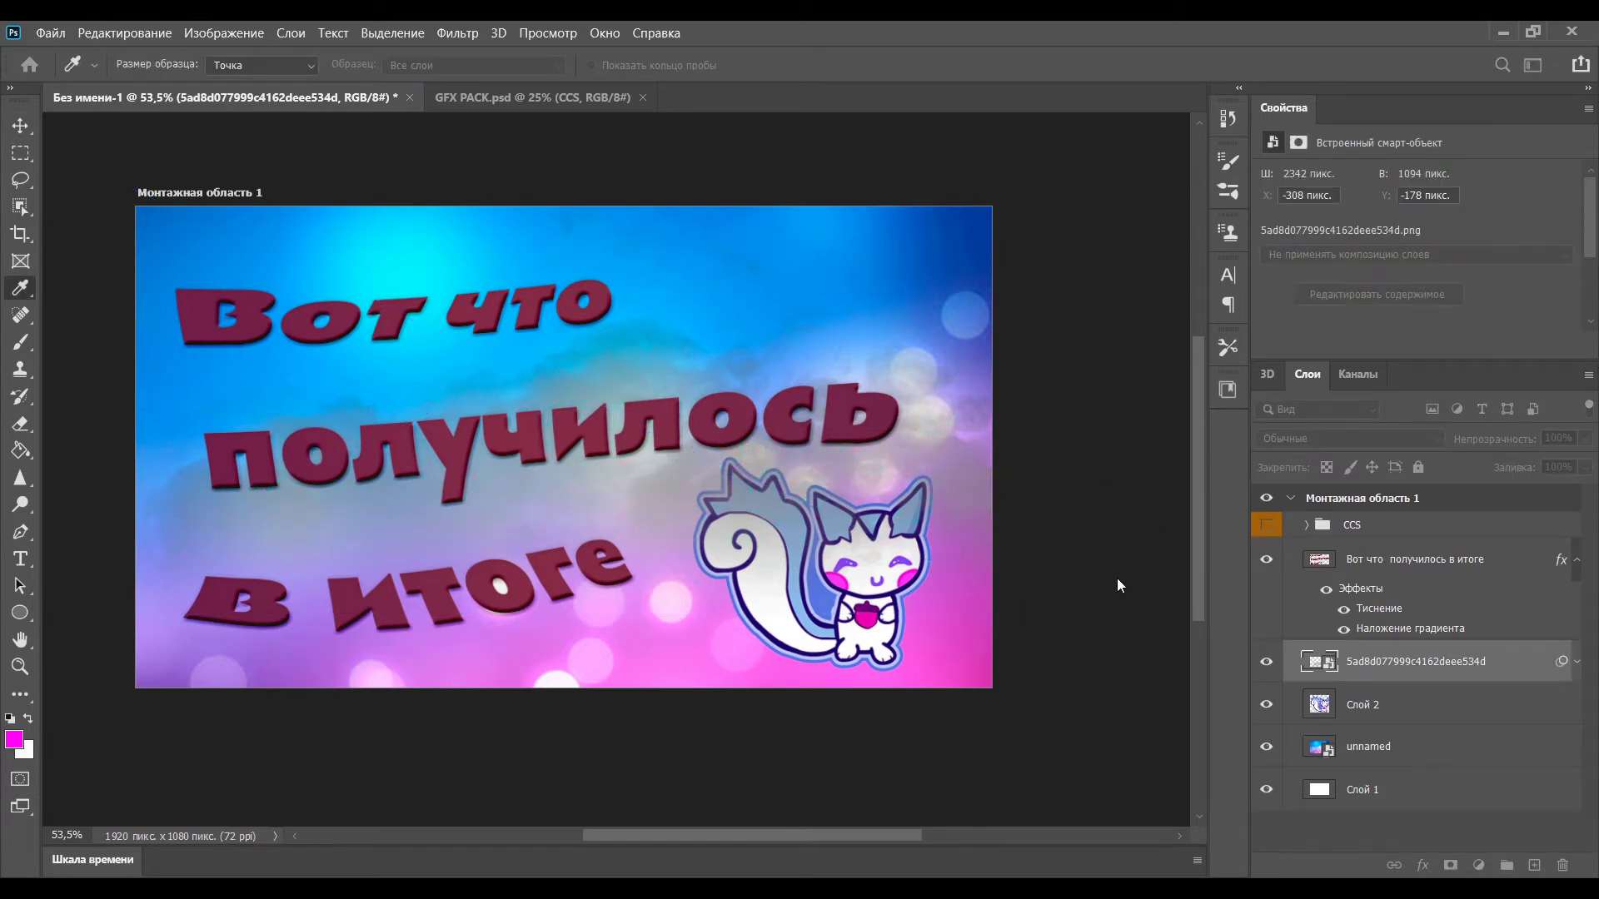
pyautogui.moveTo(1117, 579); pyautogui.dragTo(996, 575)
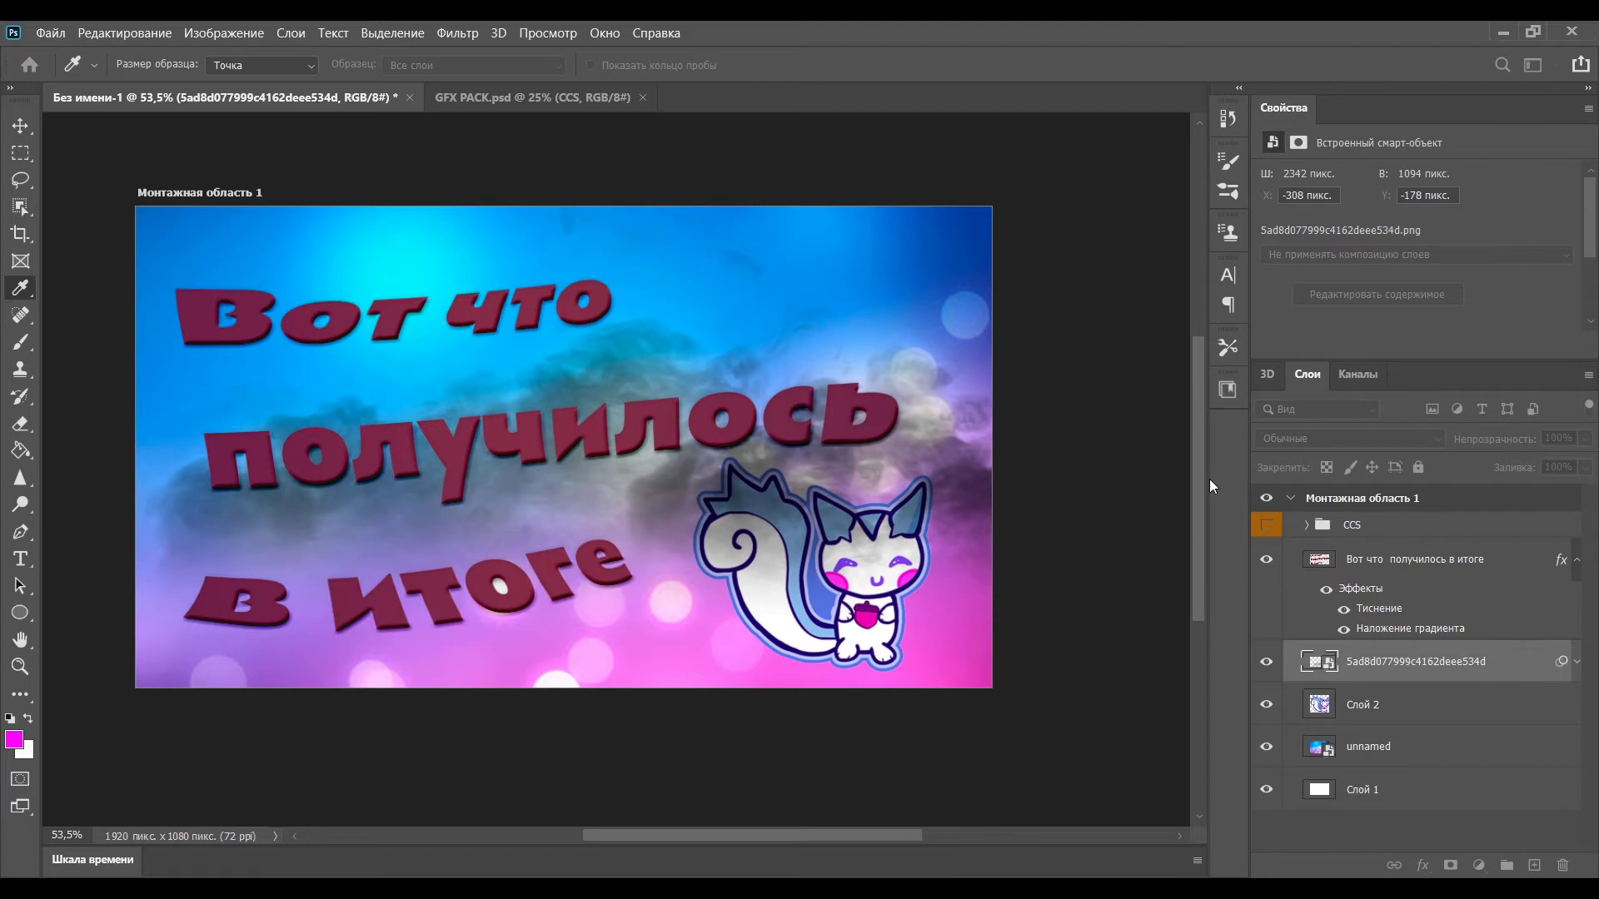
pyautogui.click(1563, 865)
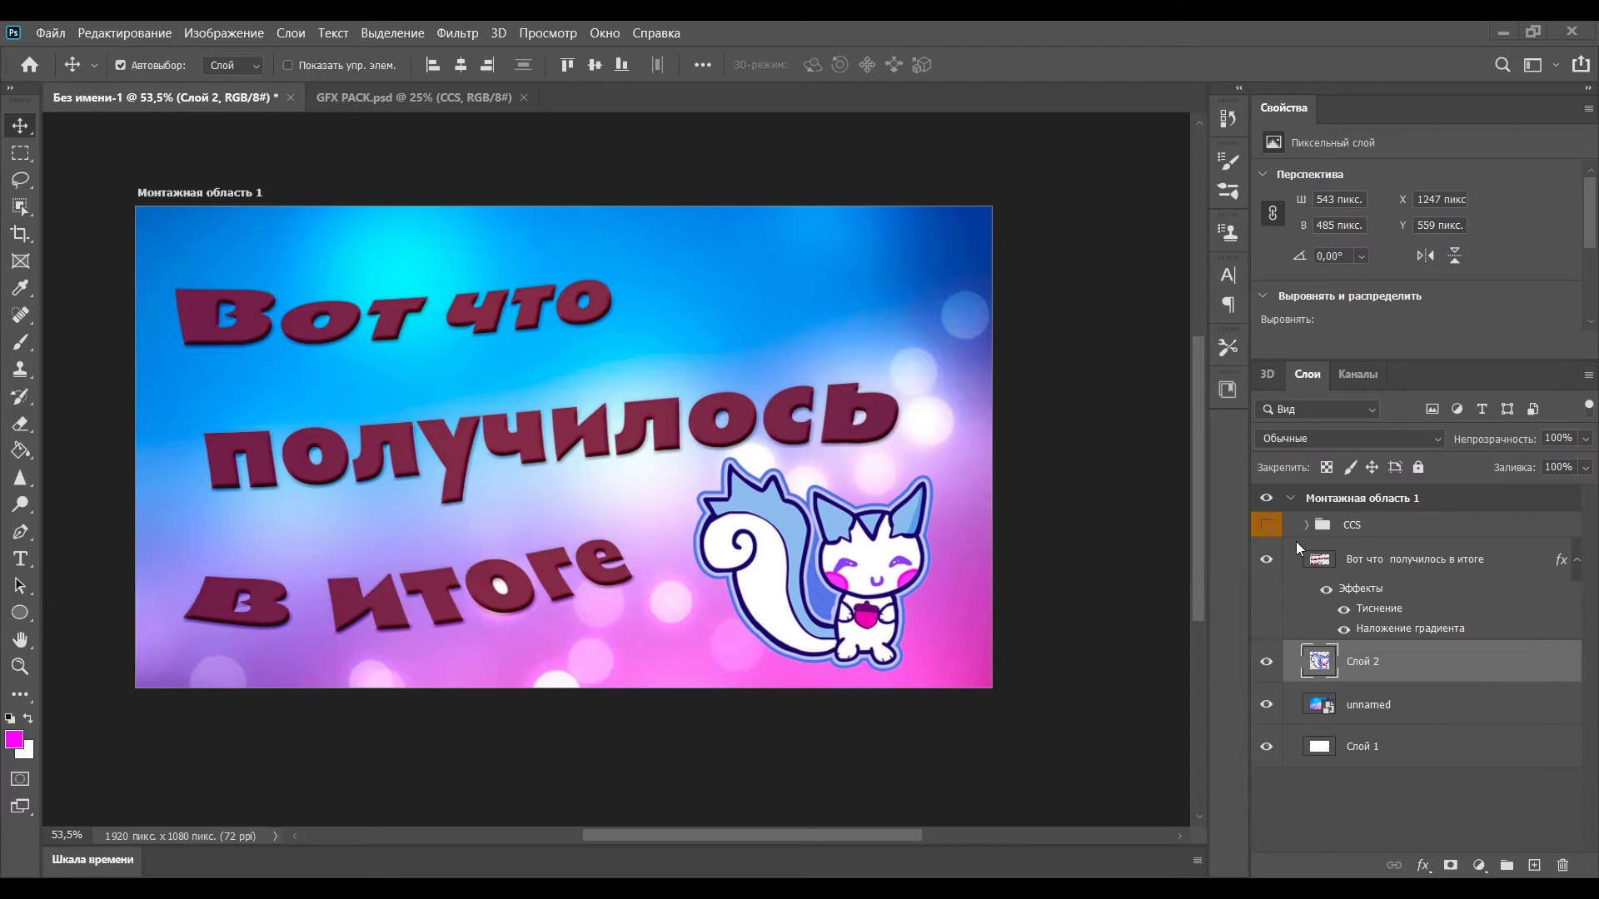
# Place the light-ray image 5aae5fb6d97b01623925e26b.png, scale it to about 1994 by 1122 px, and put it beneath Слой 2.
pyautogui.moveTo(669, 867); pyautogui.dragTo(741, 600)
pyautogui.moveTo(716, 364); pyautogui.dragTo(1023, 221)
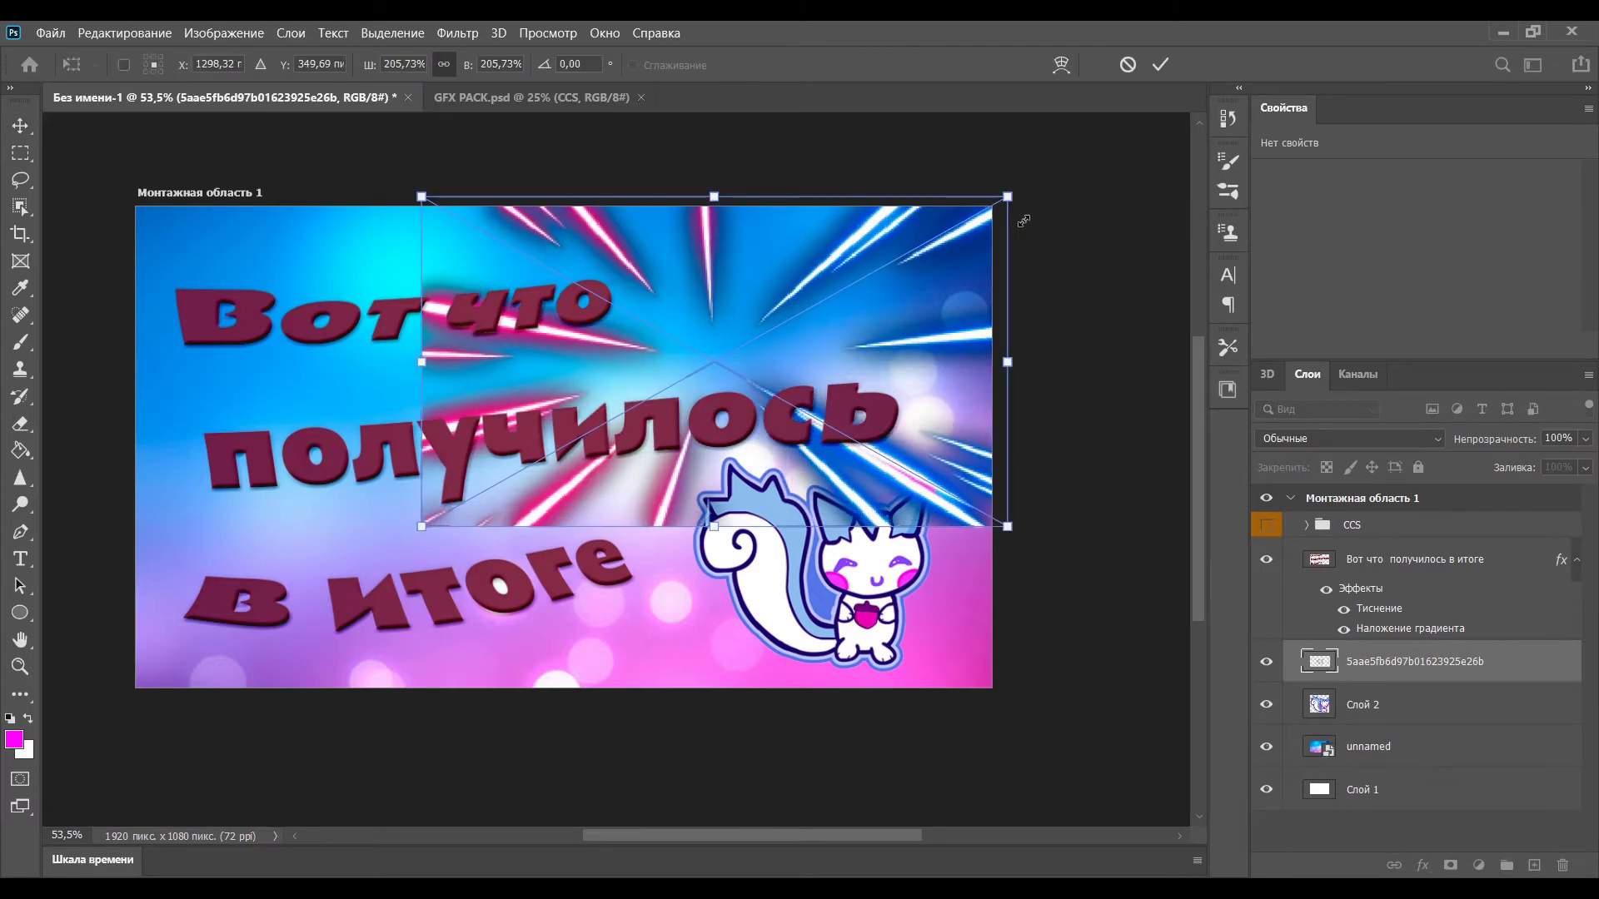
pyautogui.moveTo(421, 530); pyautogui.dragTo(87, 698)
pyautogui.moveTo(1391, 667); pyautogui.dragTo(1376, 696)
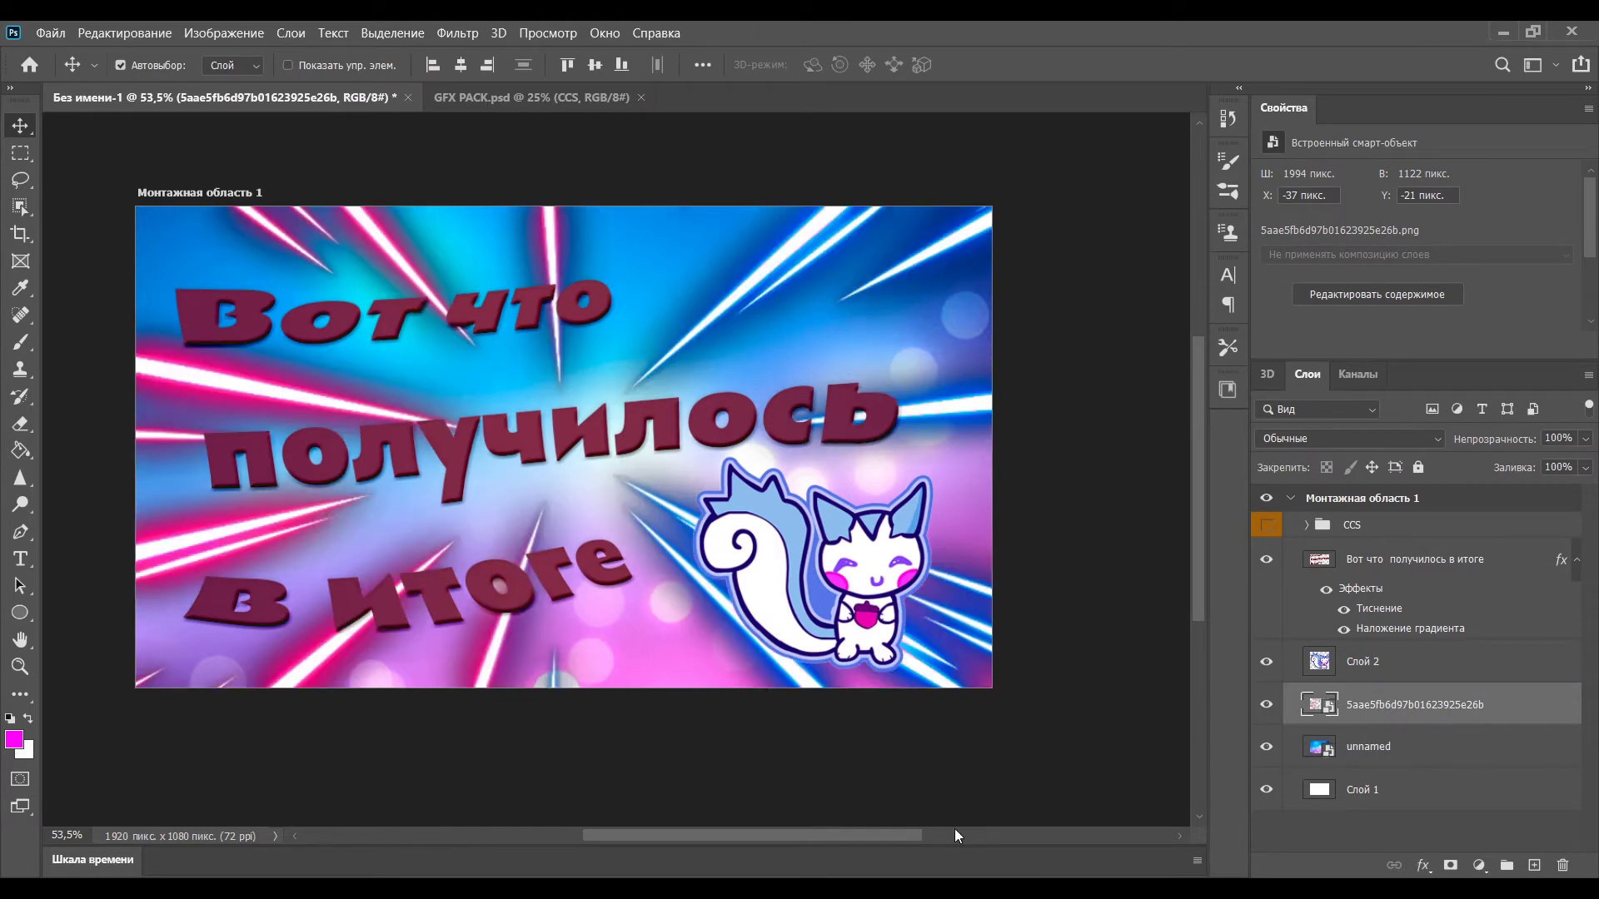
# Adjust the hue and lightness of the light-ray layer so its rays become light violet and cyan.
pyautogui.press('i')
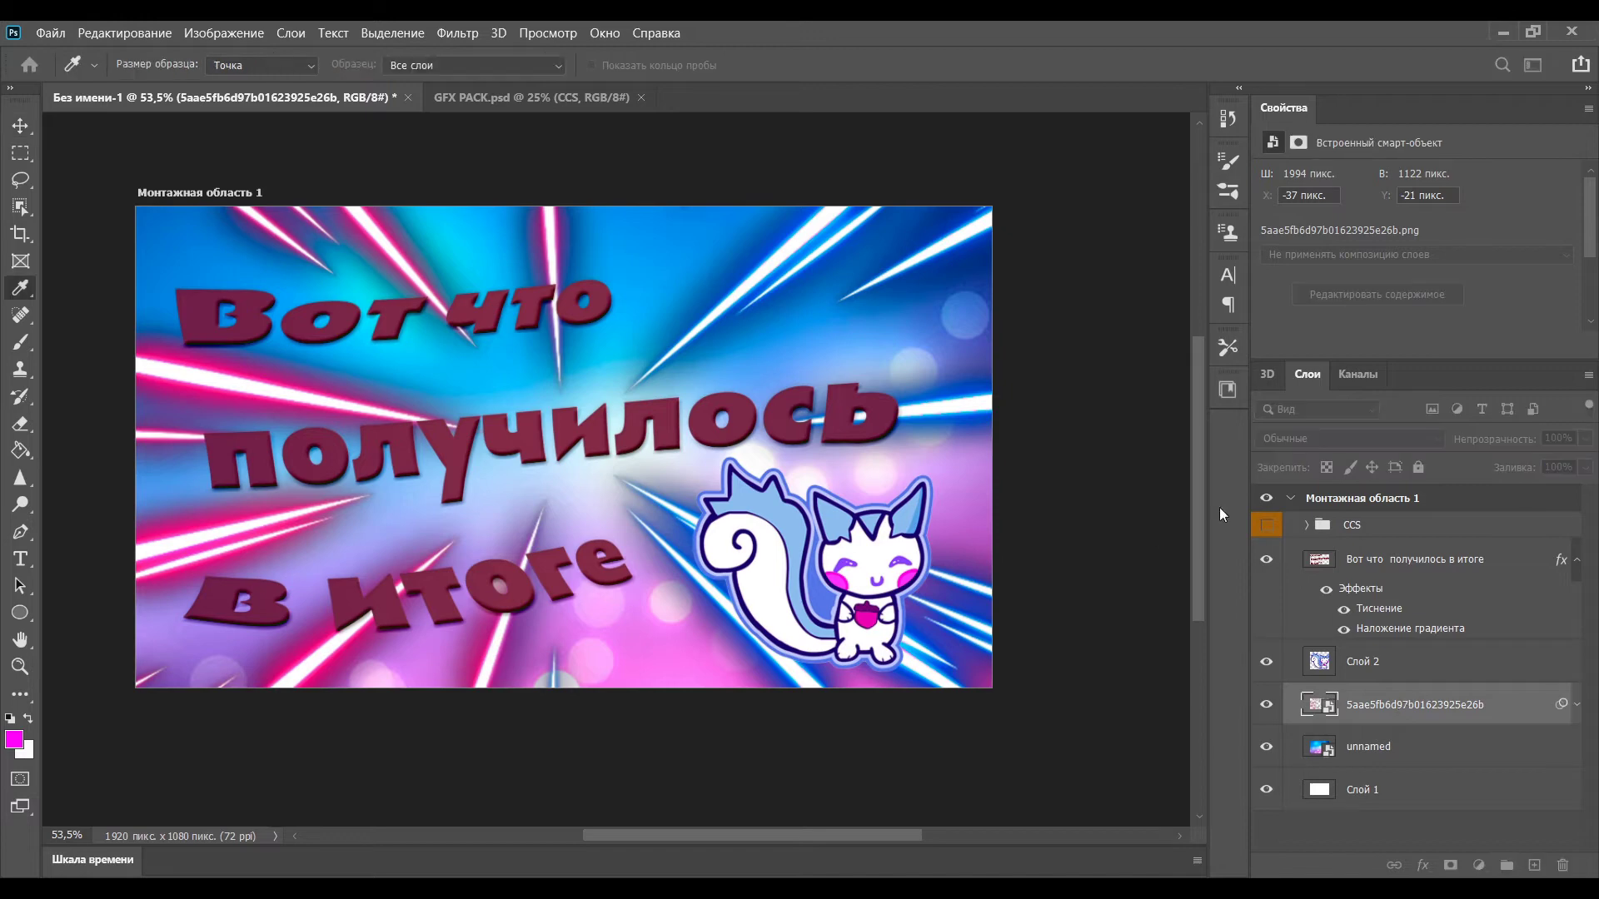
pyautogui.moveTo(1143, 474); pyautogui.dragTo(1096, 476)
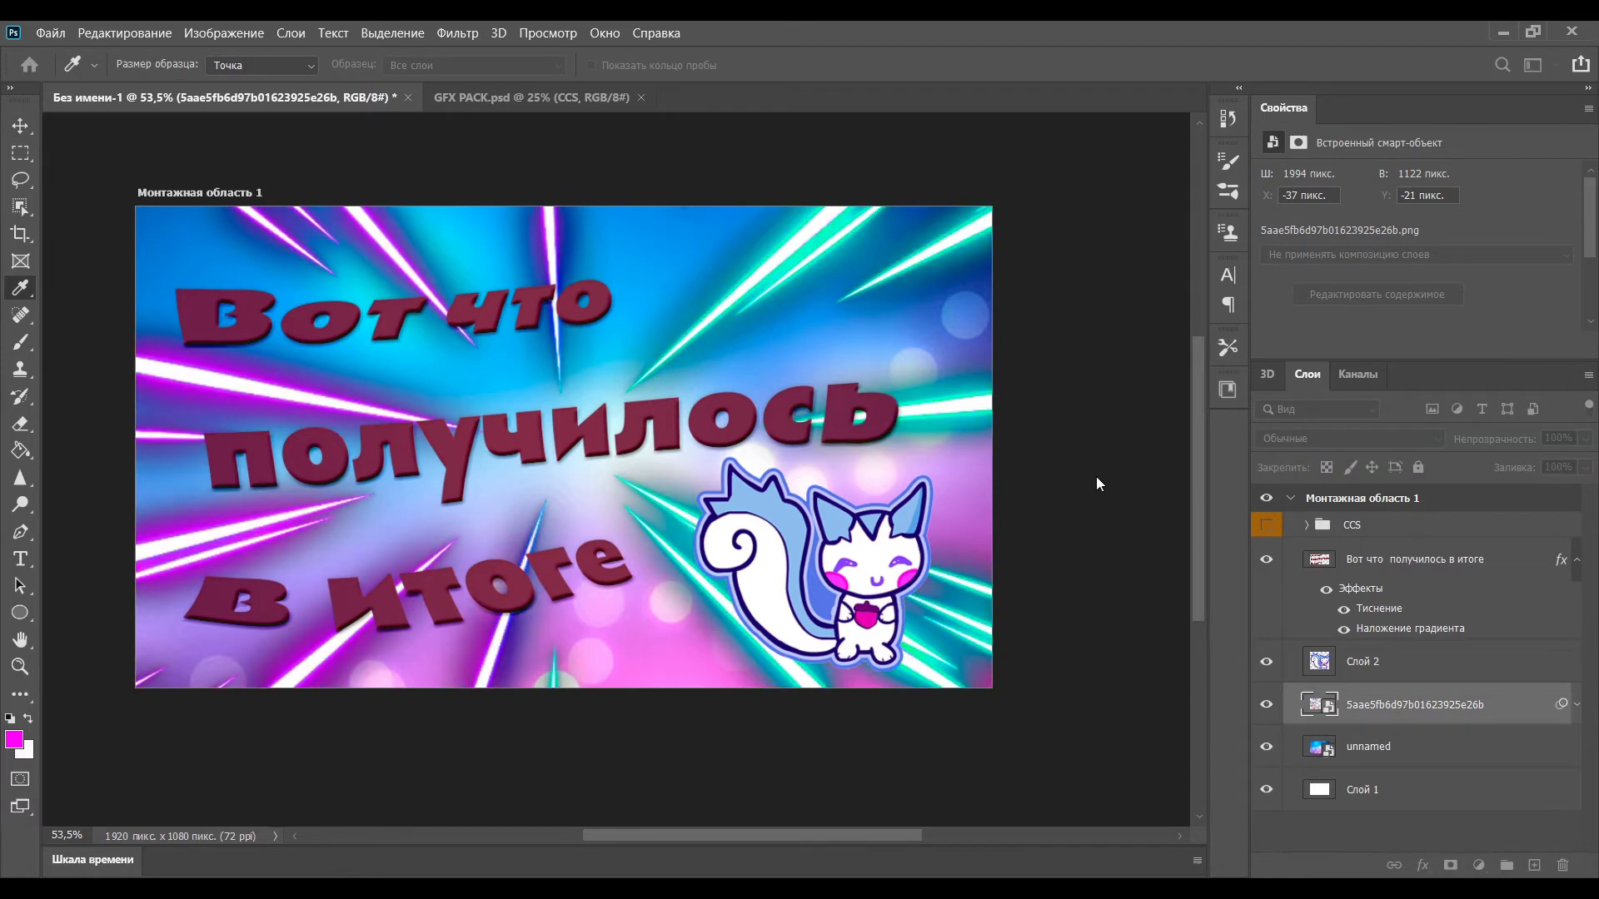
pyautogui.moveTo(1143, 571); pyautogui.dragTo(1198, 576)
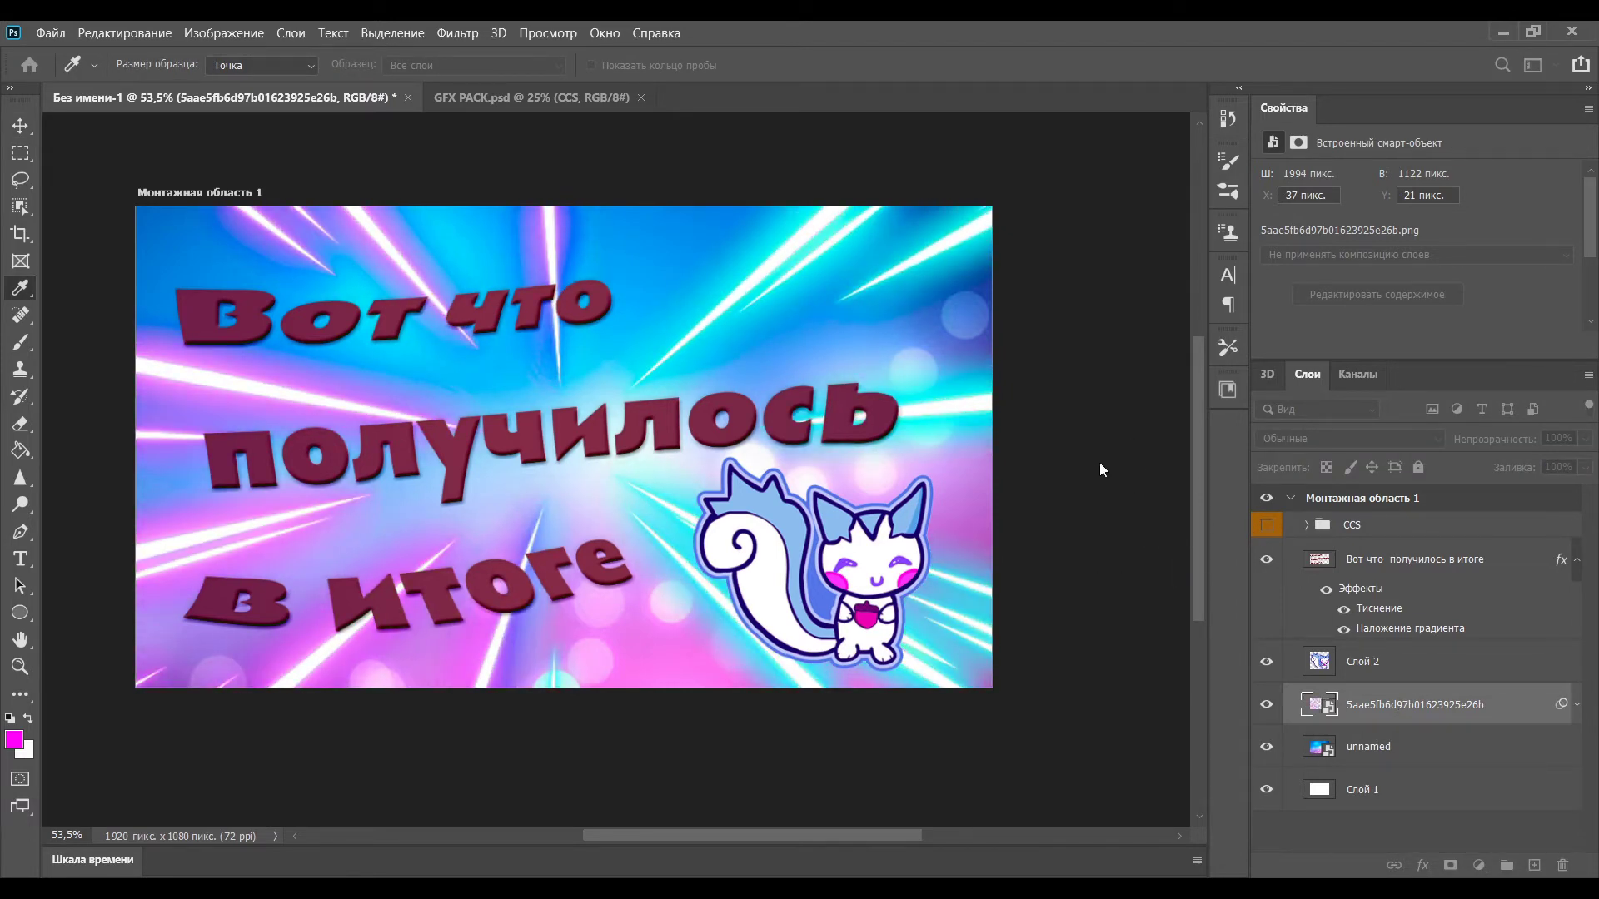
pyautogui.moveTo(1097, 475)
pyautogui.mouseDown()
pyautogui.moveTo(1197, 482)
pyautogui.moveTo(1102, 472)
pyautogui.mouseUp()
pyautogui.click(1418, 350)
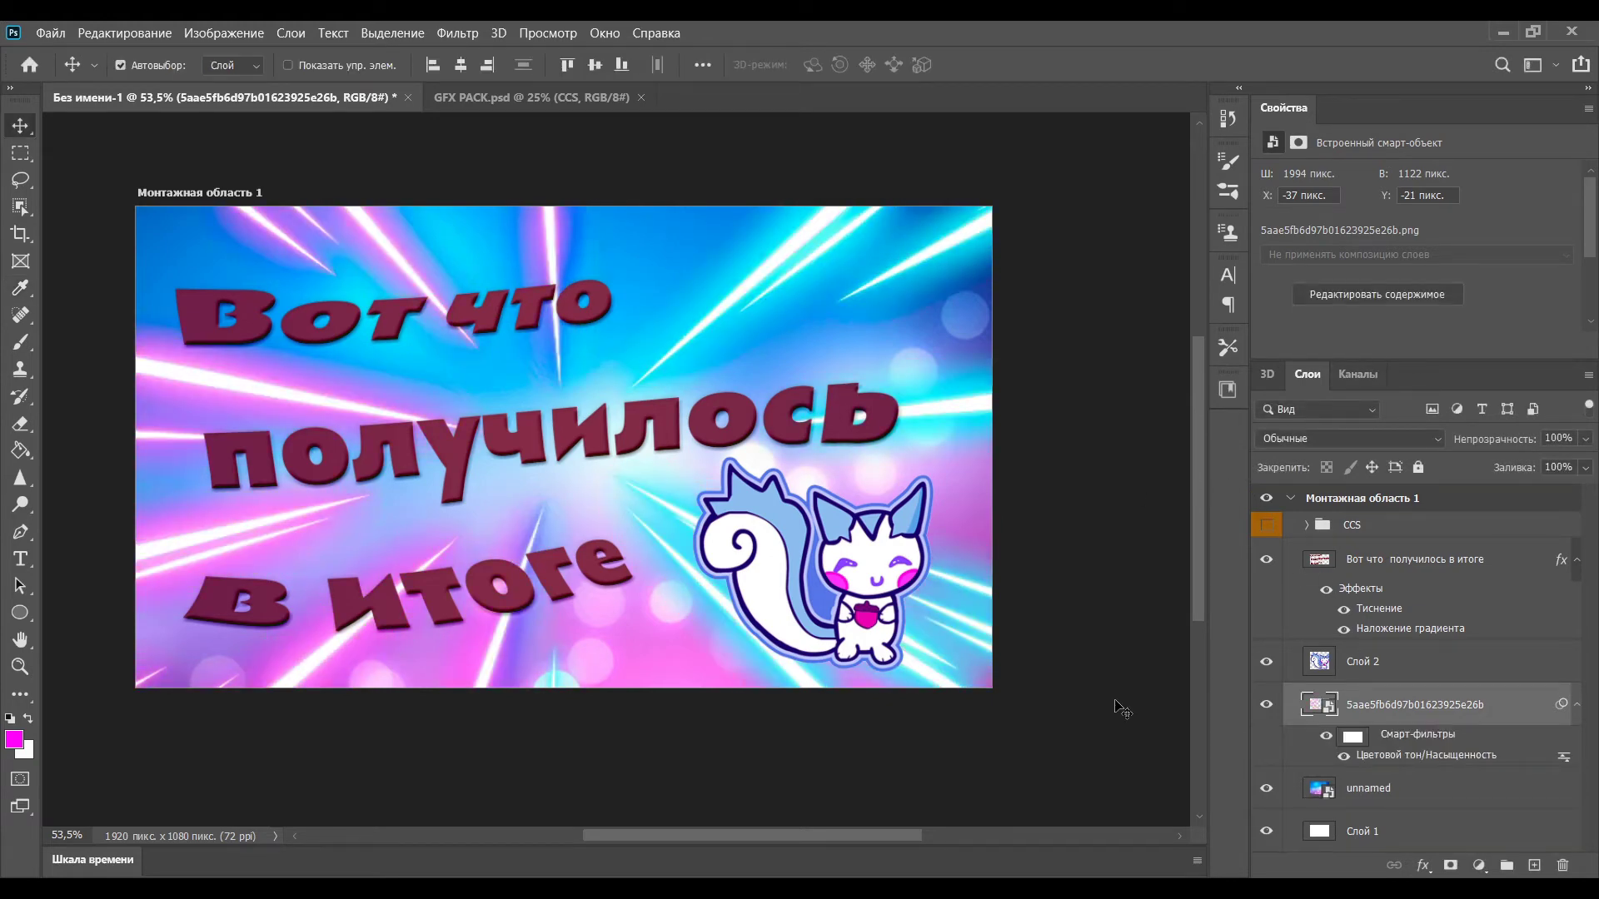
pyautogui.click(19, 208)
pyautogui.click(20, 234)
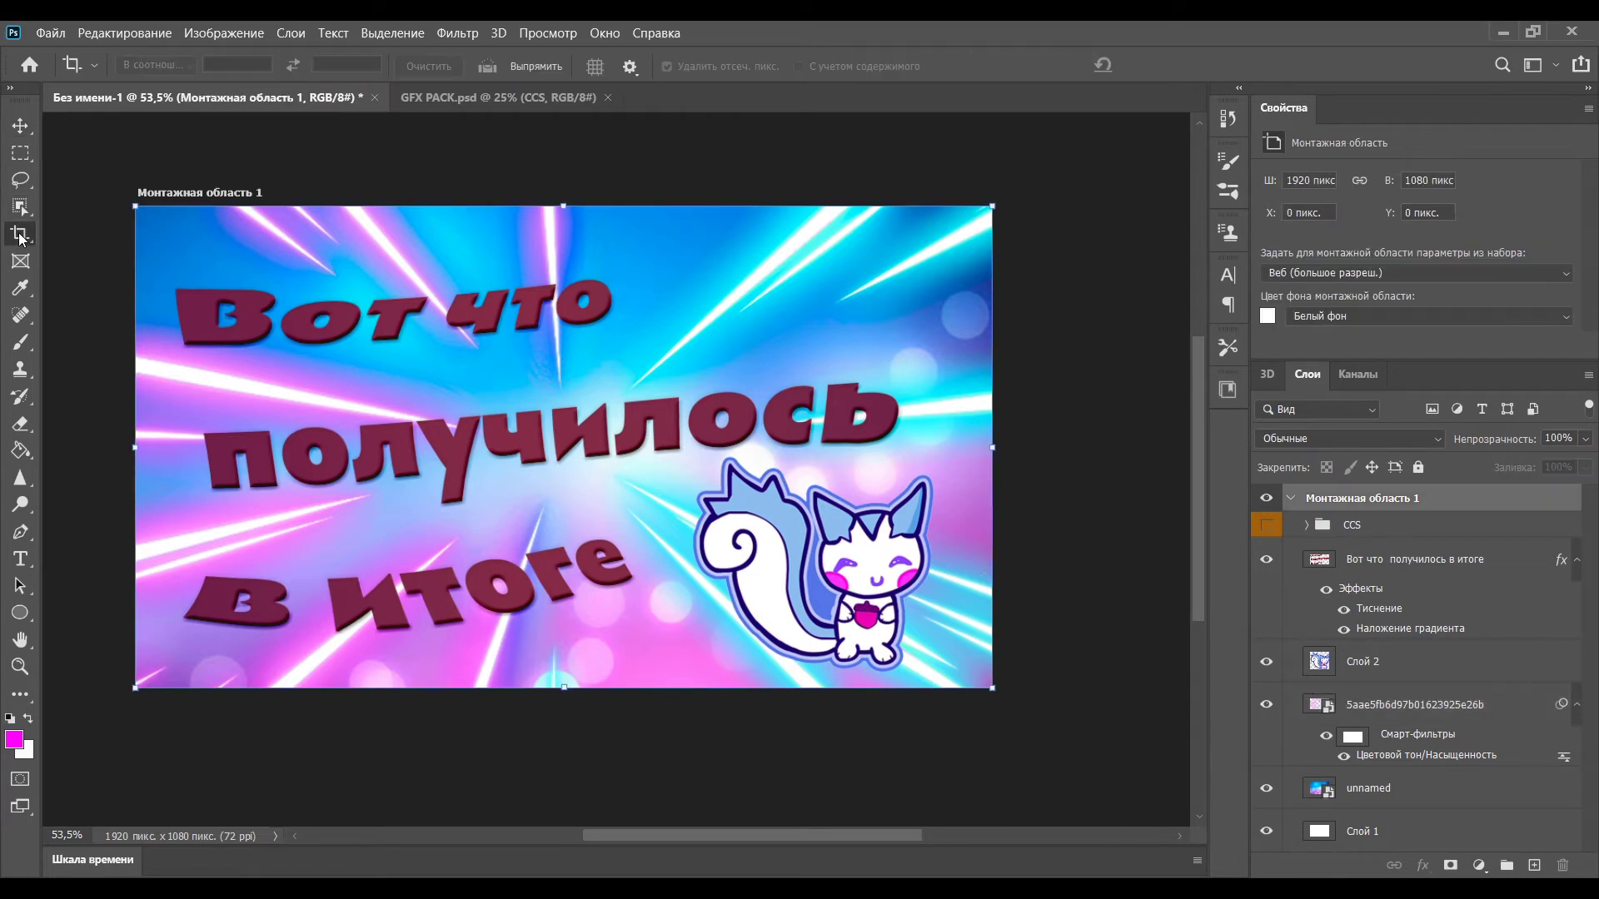
pyautogui.click(166, 256)
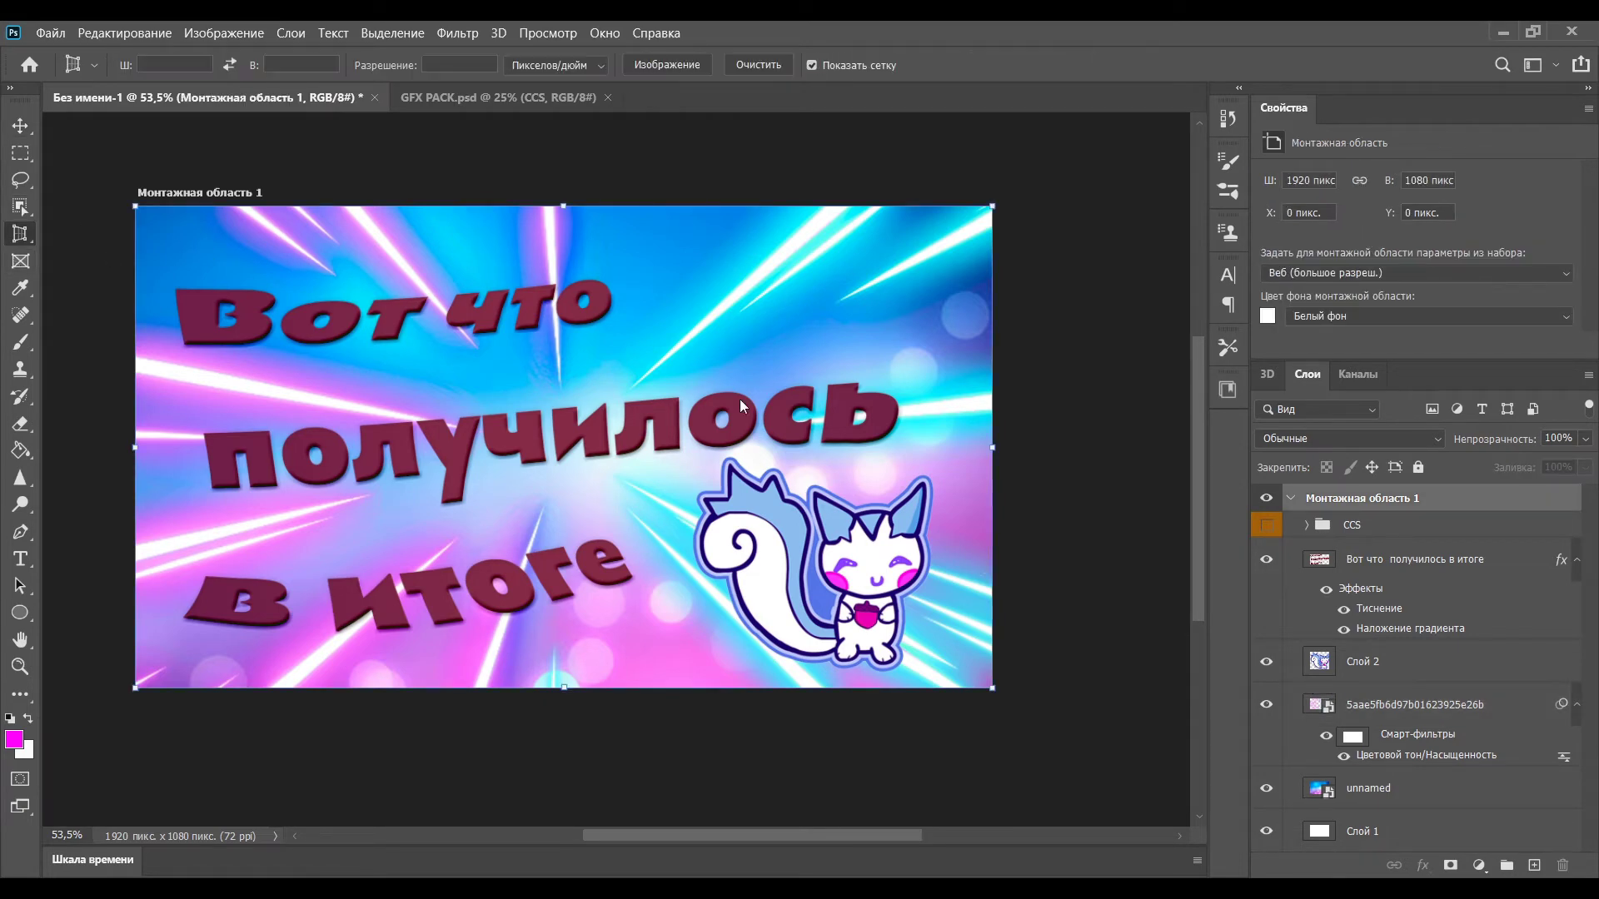
pyautogui.scroll(-4, 1460, 667)
pyautogui.click(1320, 791)
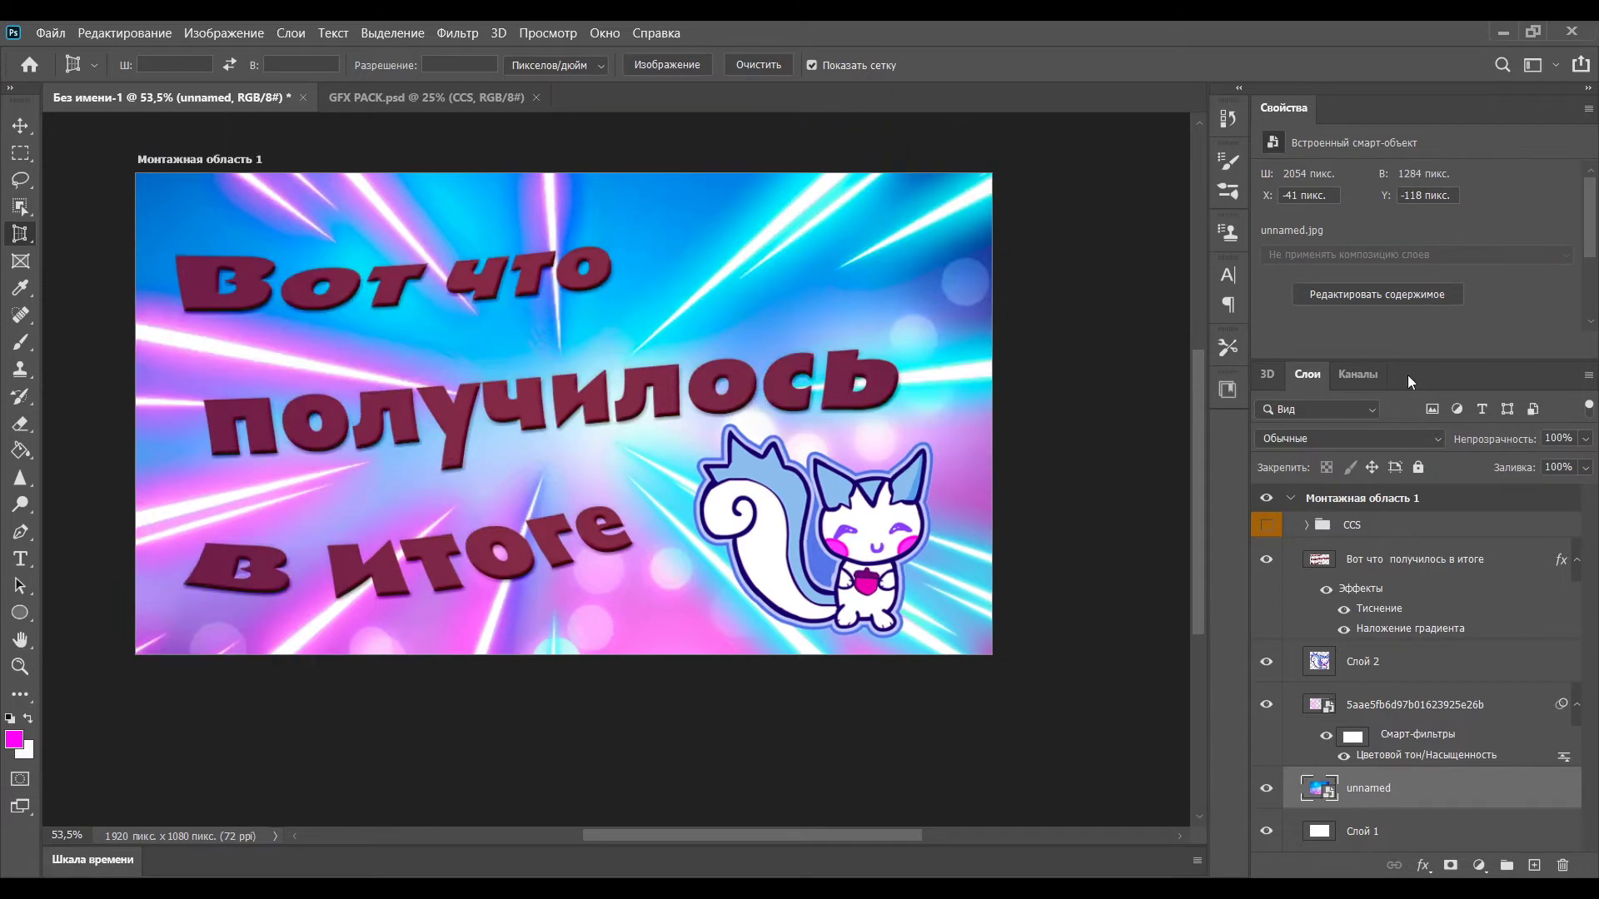
# Make the CCS group visible and preview its subgroups one by one, leaving only subgroup 2 shown.
pyautogui.scroll(1, 1363, 822)
pyautogui.click(1266, 518)
pyautogui.click(1306, 517)
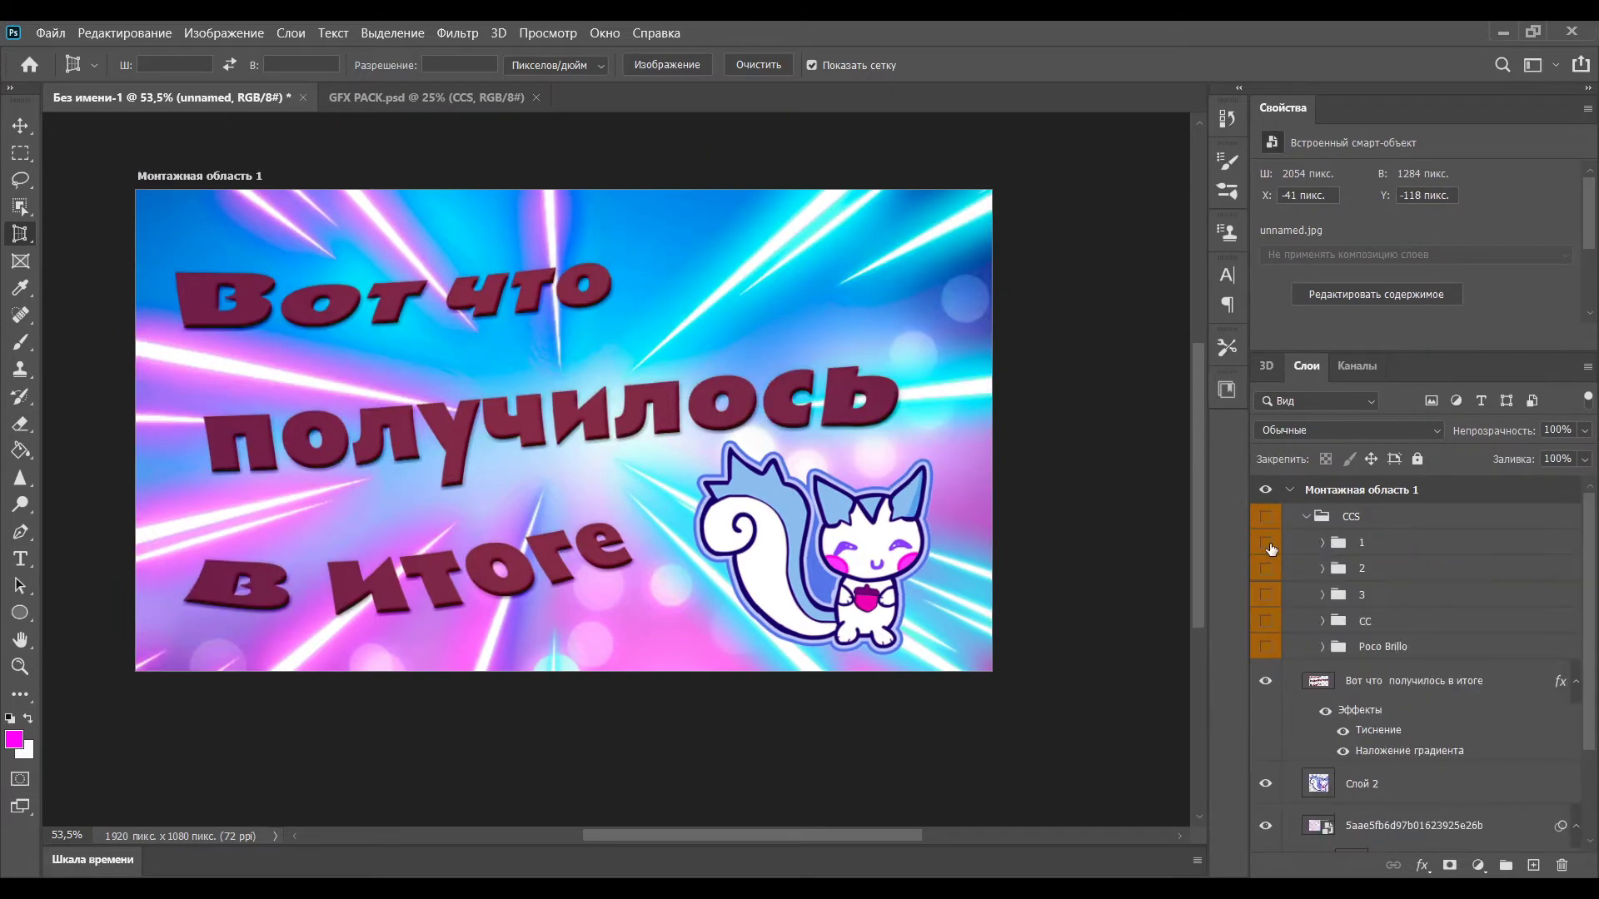
pyautogui.click(1266, 544)
pyautogui.click(1266, 545)
pyautogui.click(1266, 569)
pyautogui.click(1267, 570)
pyautogui.click(1267, 595)
pyautogui.click(1266, 596)
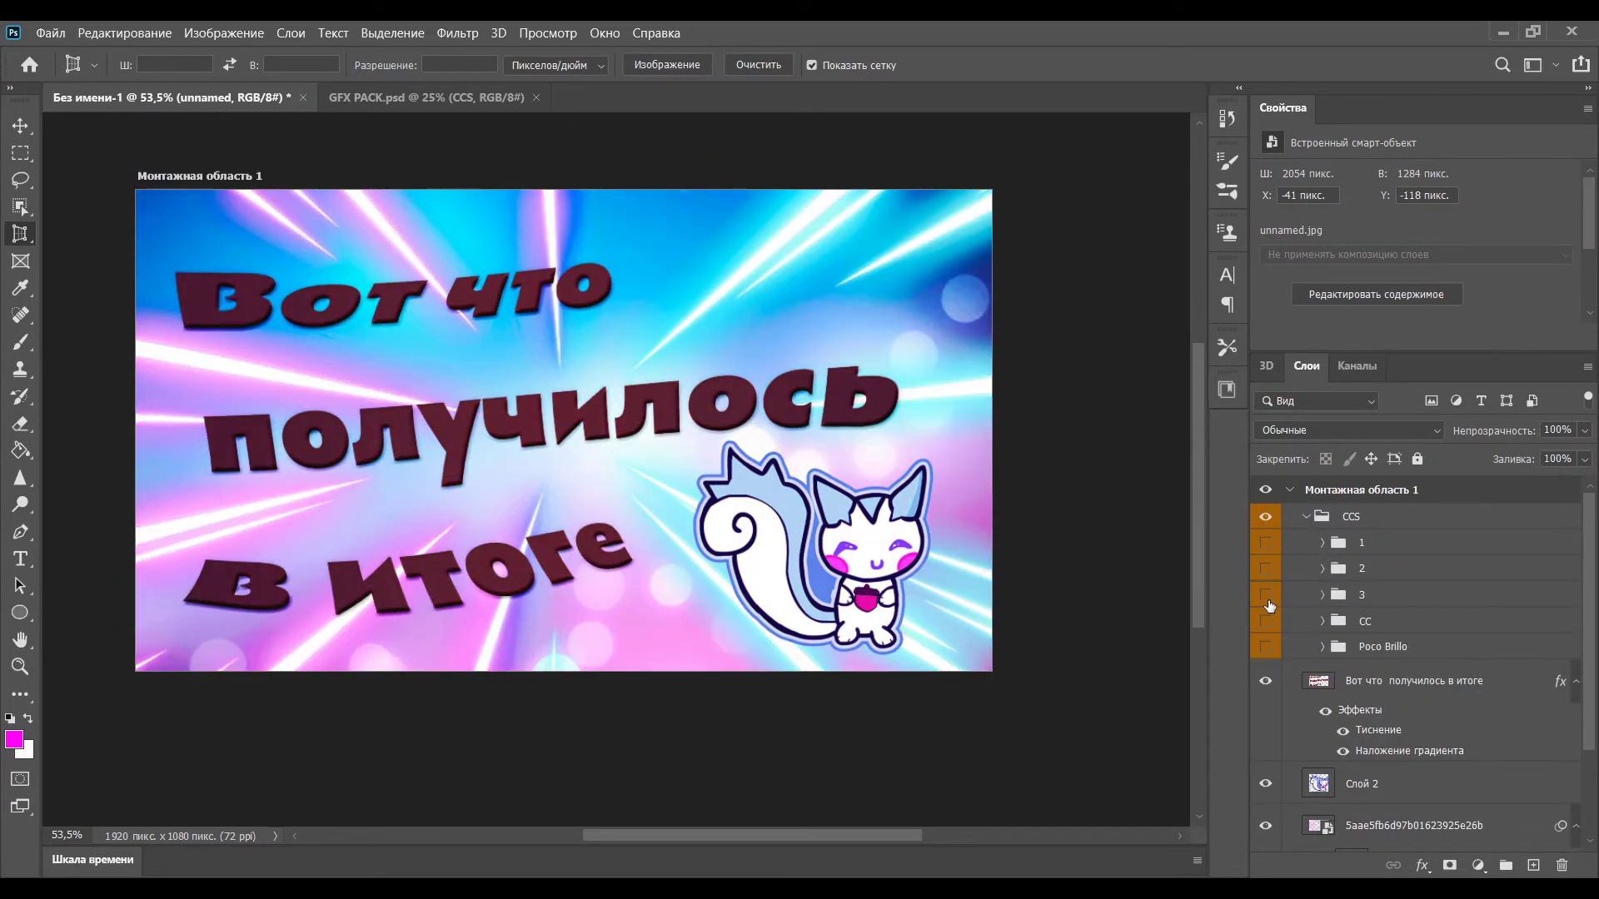
pyautogui.click(1267, 622)
pyautogui.click(1267, 622)
pyautogui.click(1266, 647)
pyautogui.click(1267, 648)
pyautogui.click(1270, 570)
# Delete the subgroups 1, 3, CC and Poco Brillo from the CCS group.
pyautogui.click(1389, 599)
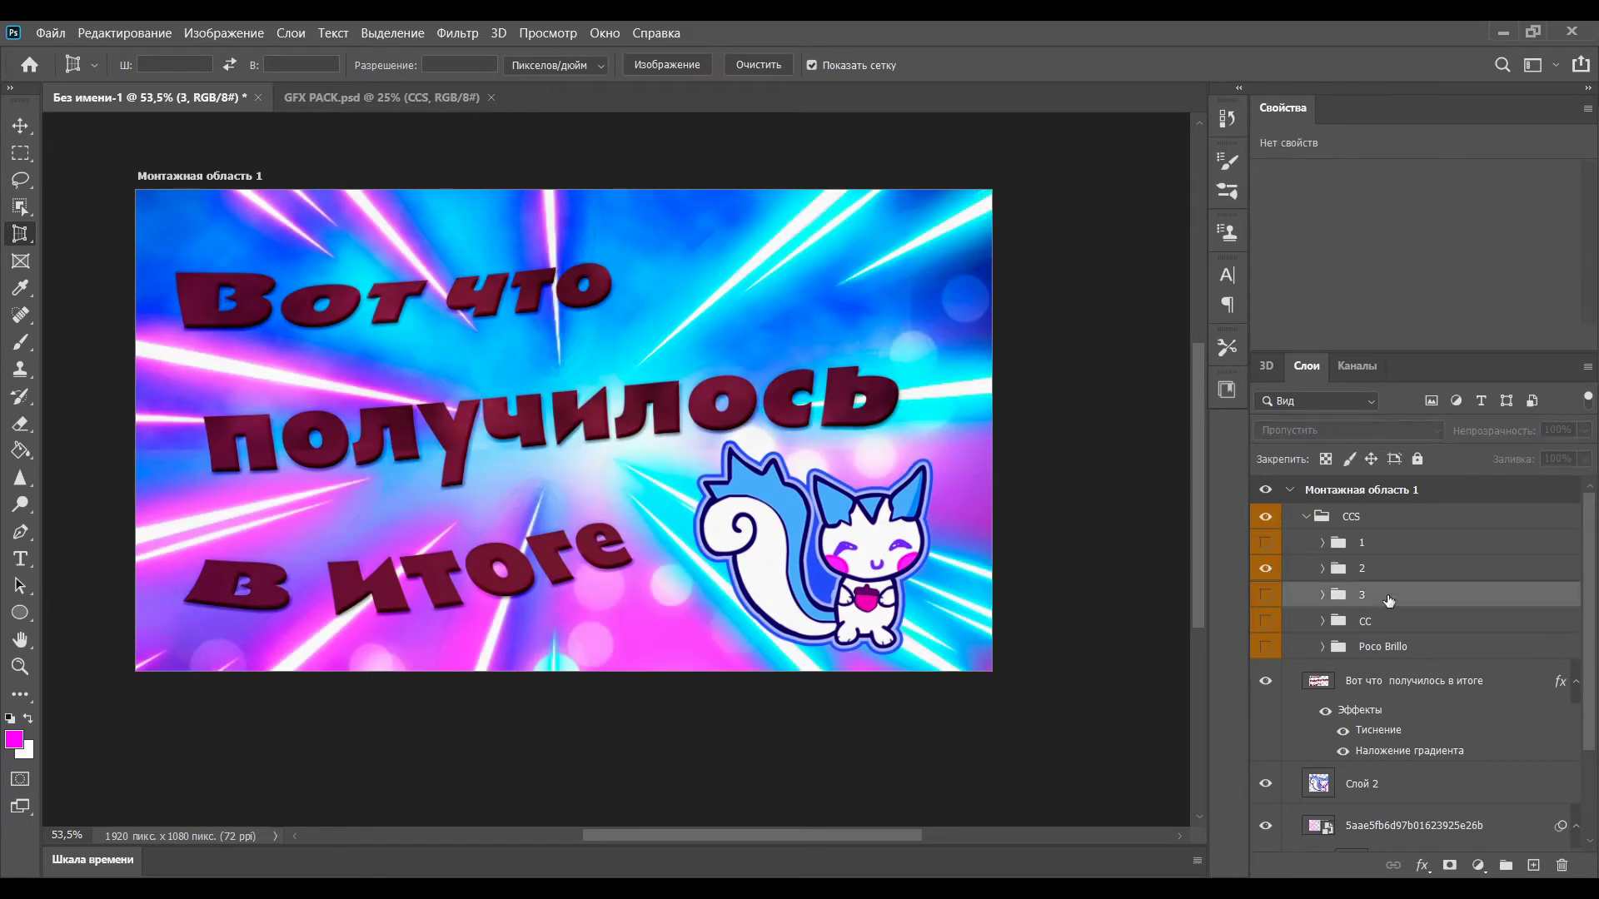
pyautogui.press('Delete')
pyautogui.click(1390, 599)
pyautogui.press('Delete')
pyautogui.click(1390, 599)
pyautogui.press('Delete')
pyautogui.click(1367, 545)
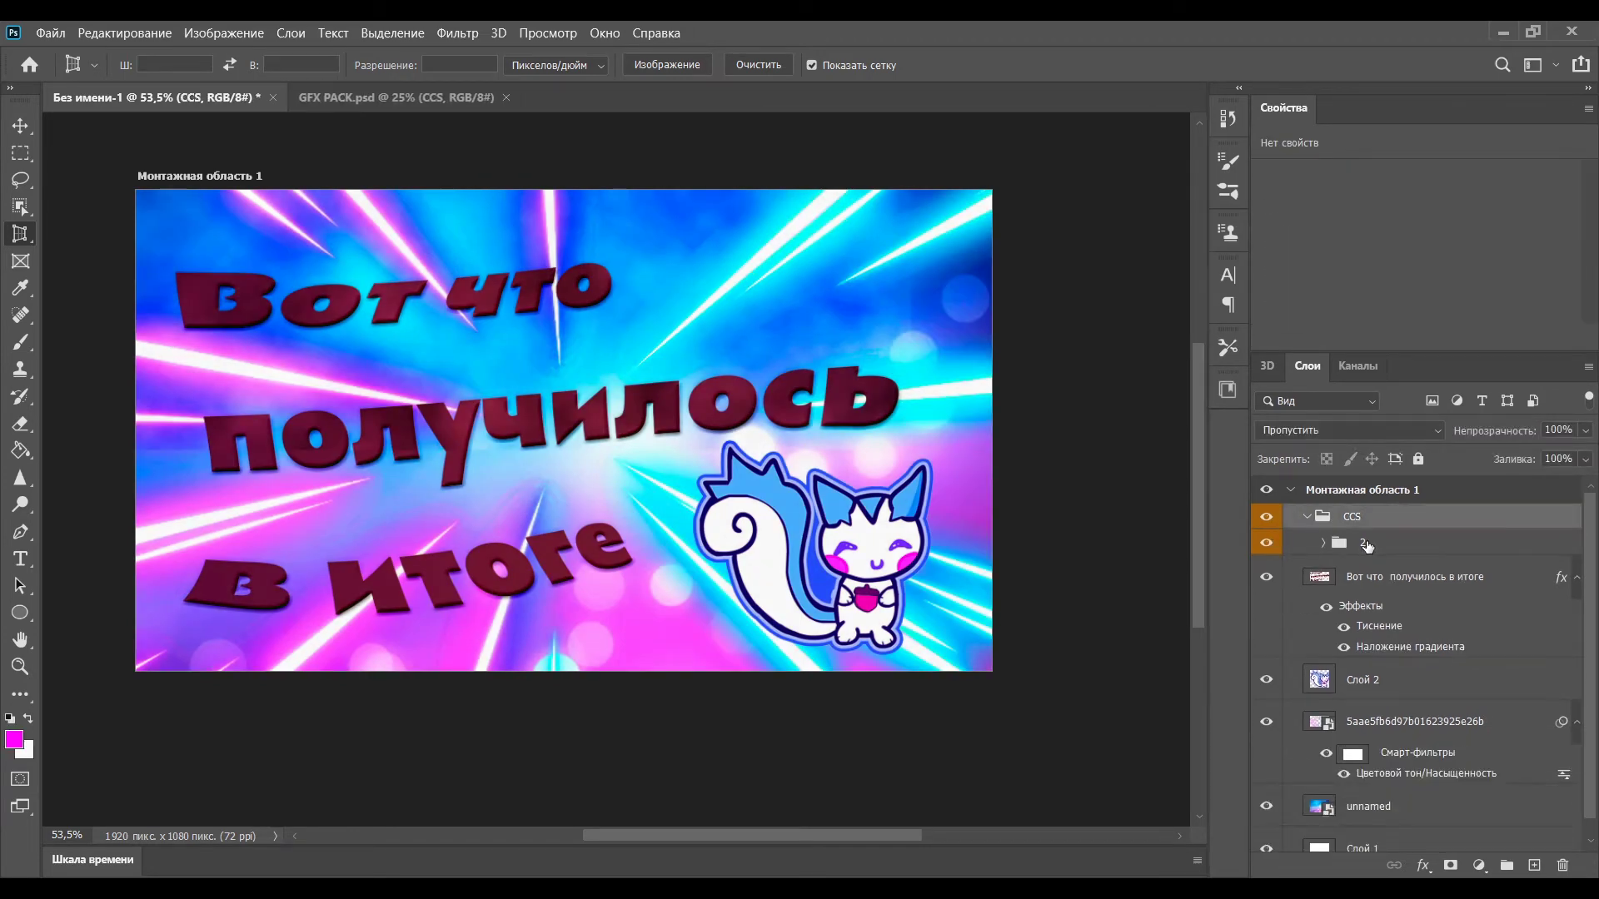
pyautogui.press('Delete')
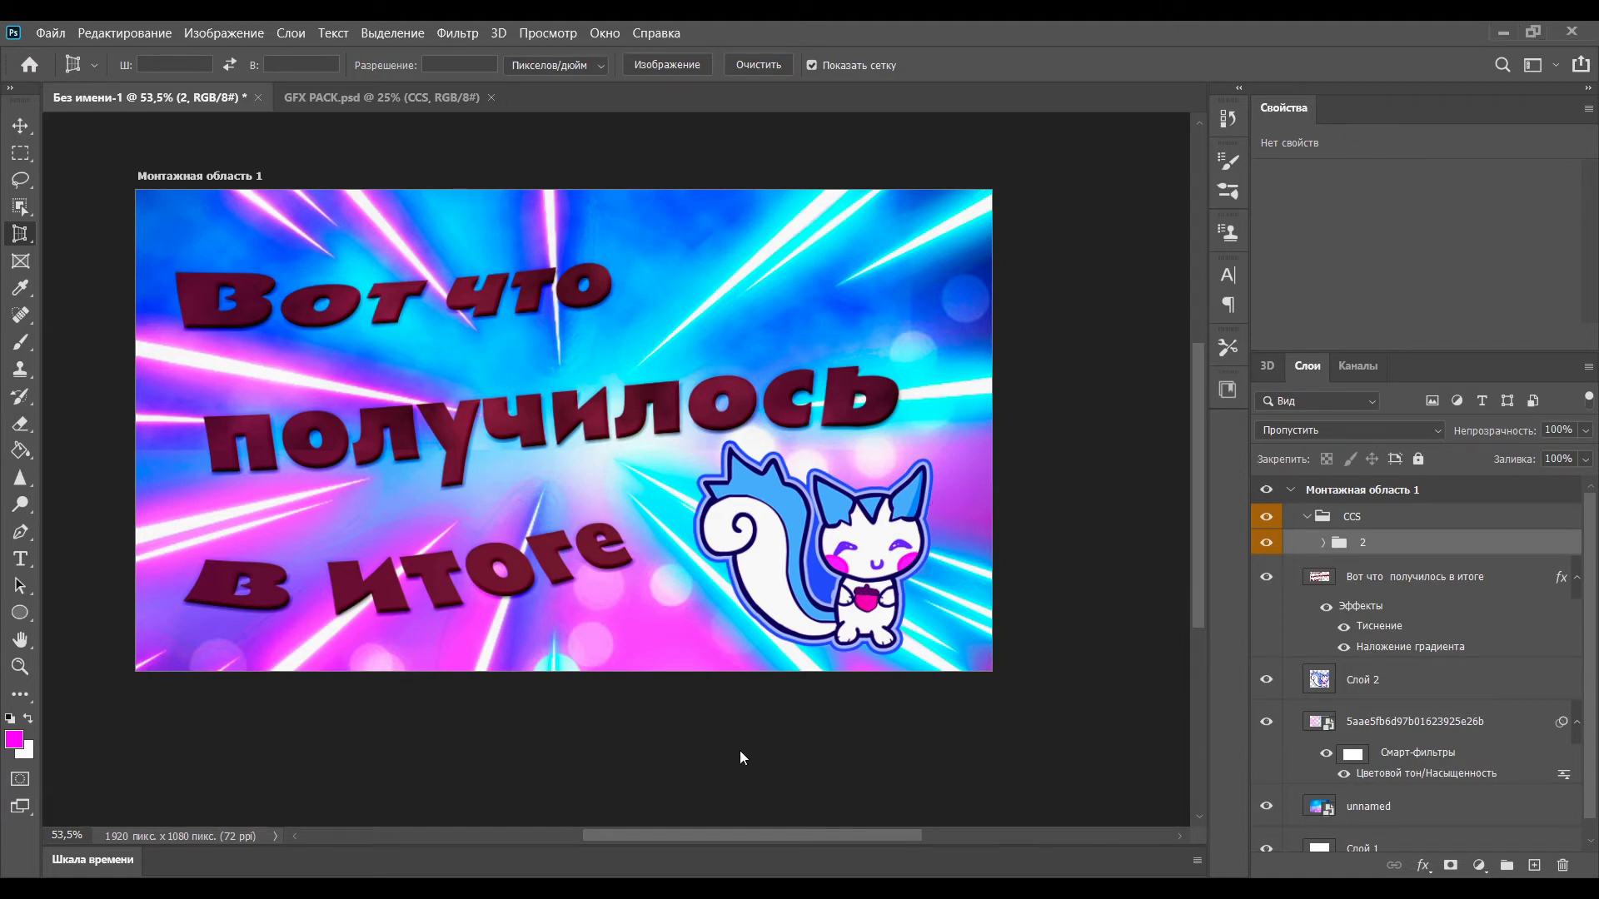
# Place the landscape image 588ef87f91541.jpg, scale it to about 1937 by 1139 px, and put it directly above the unnamed layer.
pyautogui.moveTo(867, 252); pyautogui.dragTo(992, 177)
pyautogui.moveTo(259, 607); pyautogui.dragTo(133, 676)
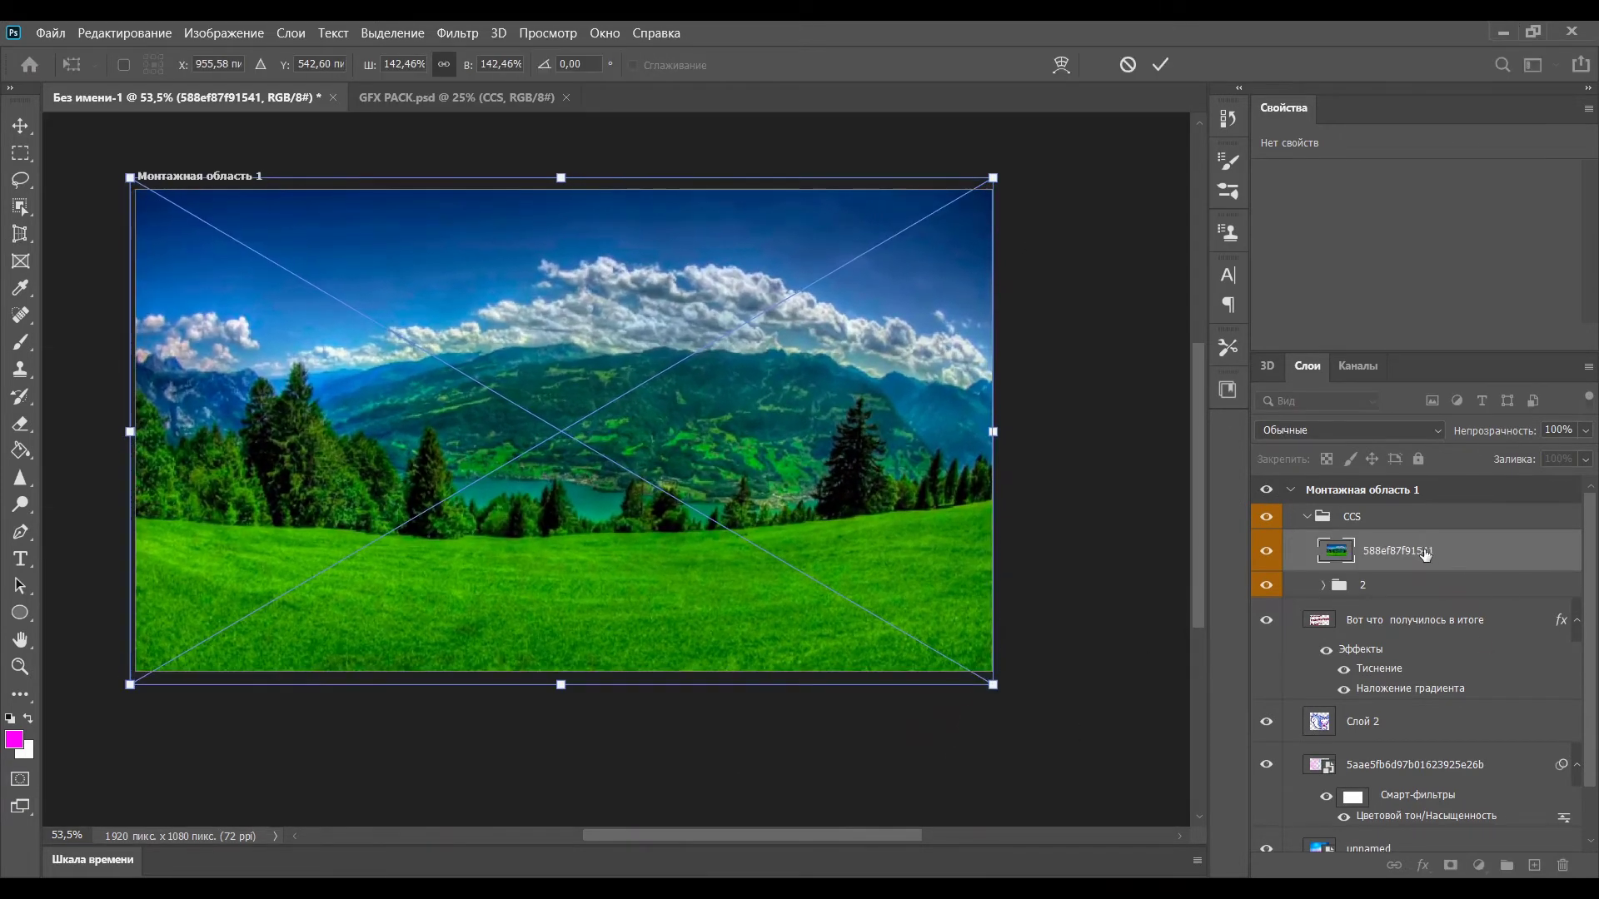
pyautogui.press('Return')
pyautogui.scroll(-1, 1421, 553)
pyautogui.moveTo(1421, 769); pyautogui.dragTo(1421, 771)
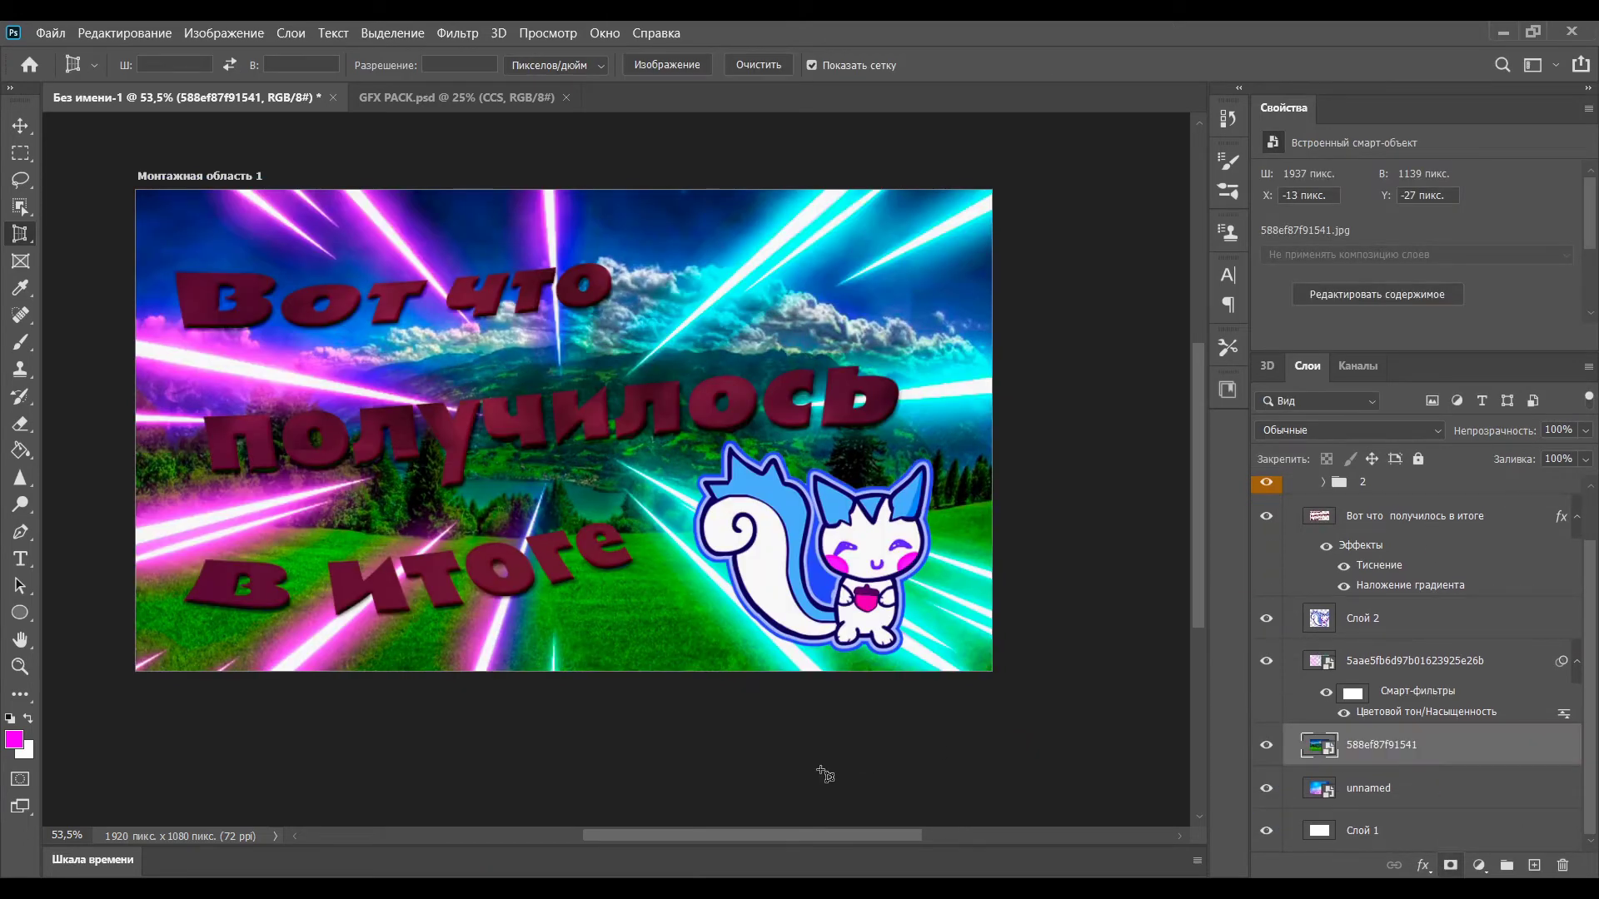
# Move the character layer Слой 2 below the light-ray layer and lower the landscape layer's opacity to 76%.
pyautogui.moveTo(1367, 635); pyautogui.dragTo(1362, 733)
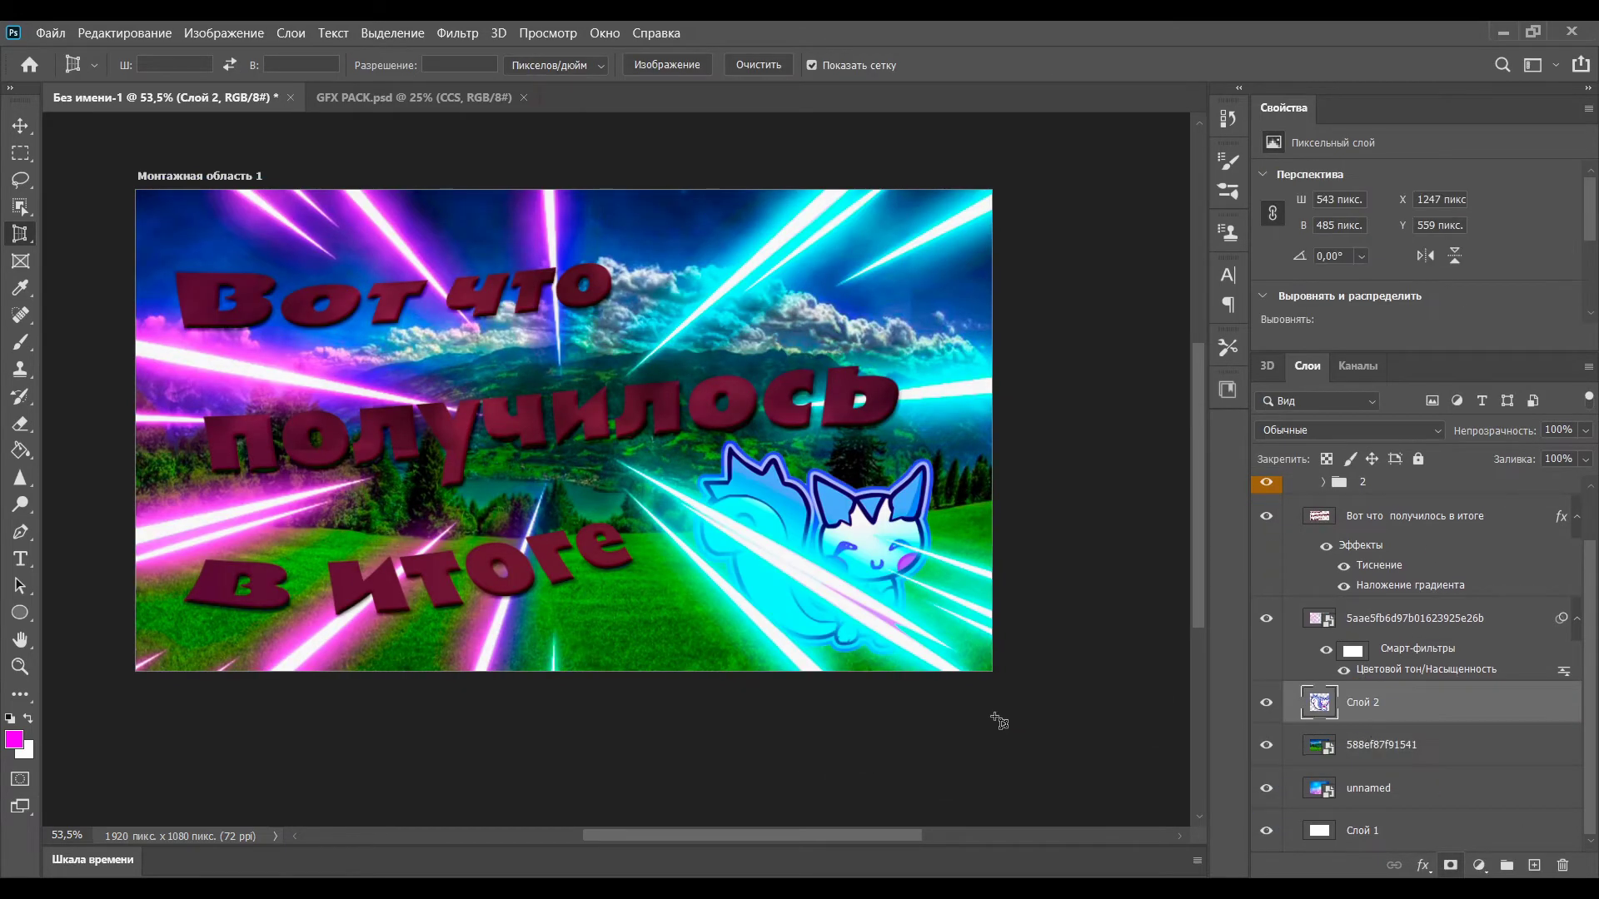
pyautogui.click(1366, 743)
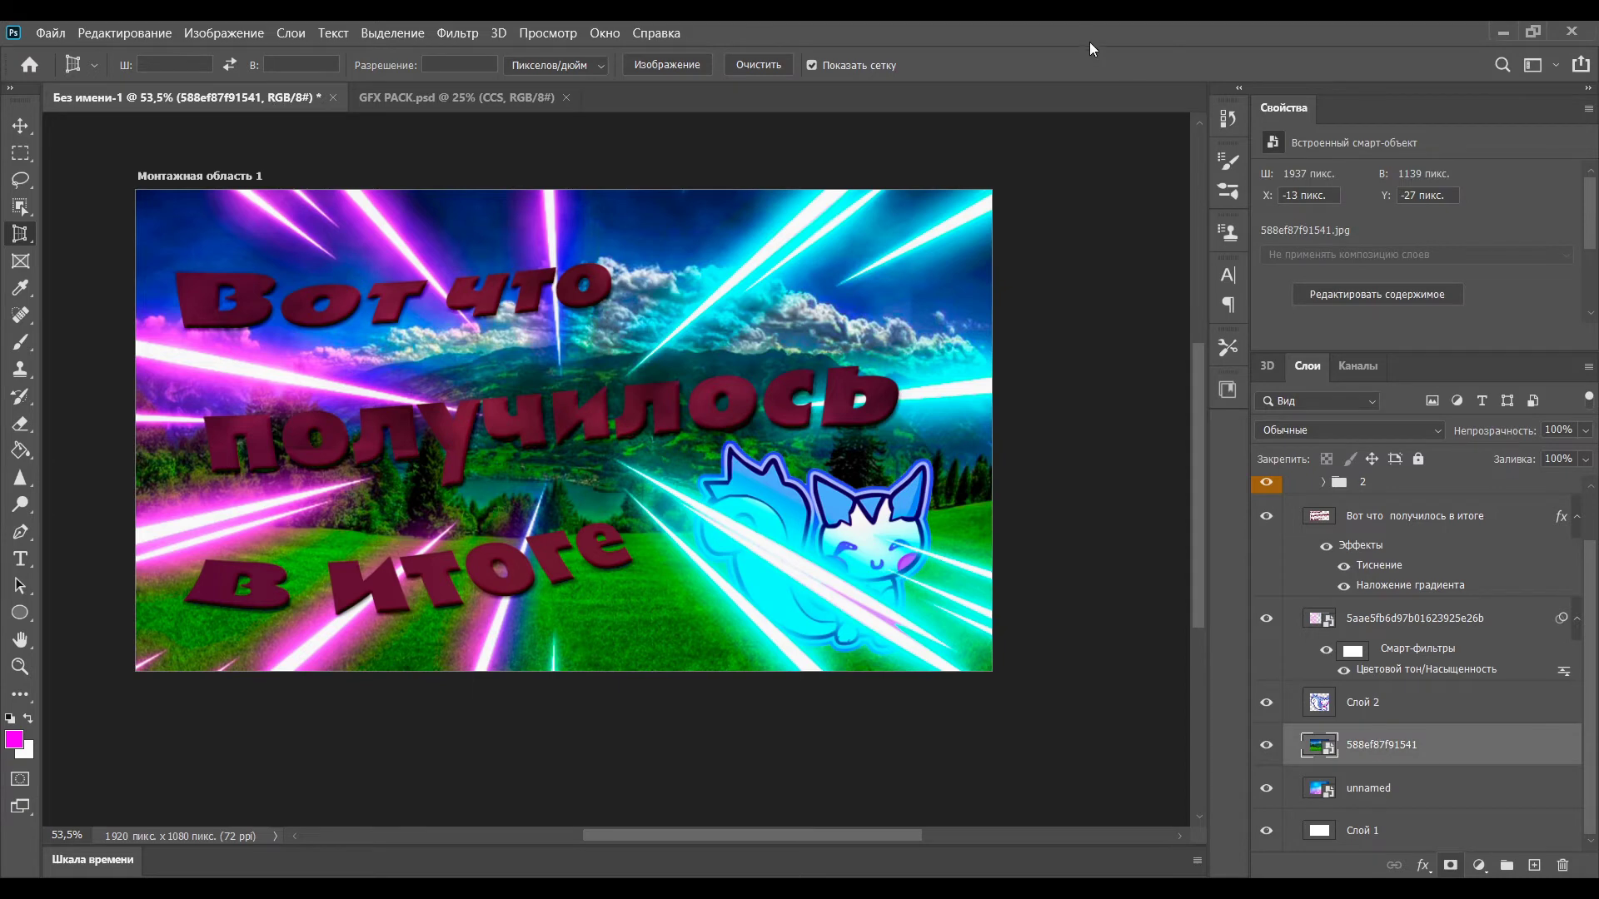
pyautogui.press('h')
pyautogui.press('6')
pyautogui.press('2')
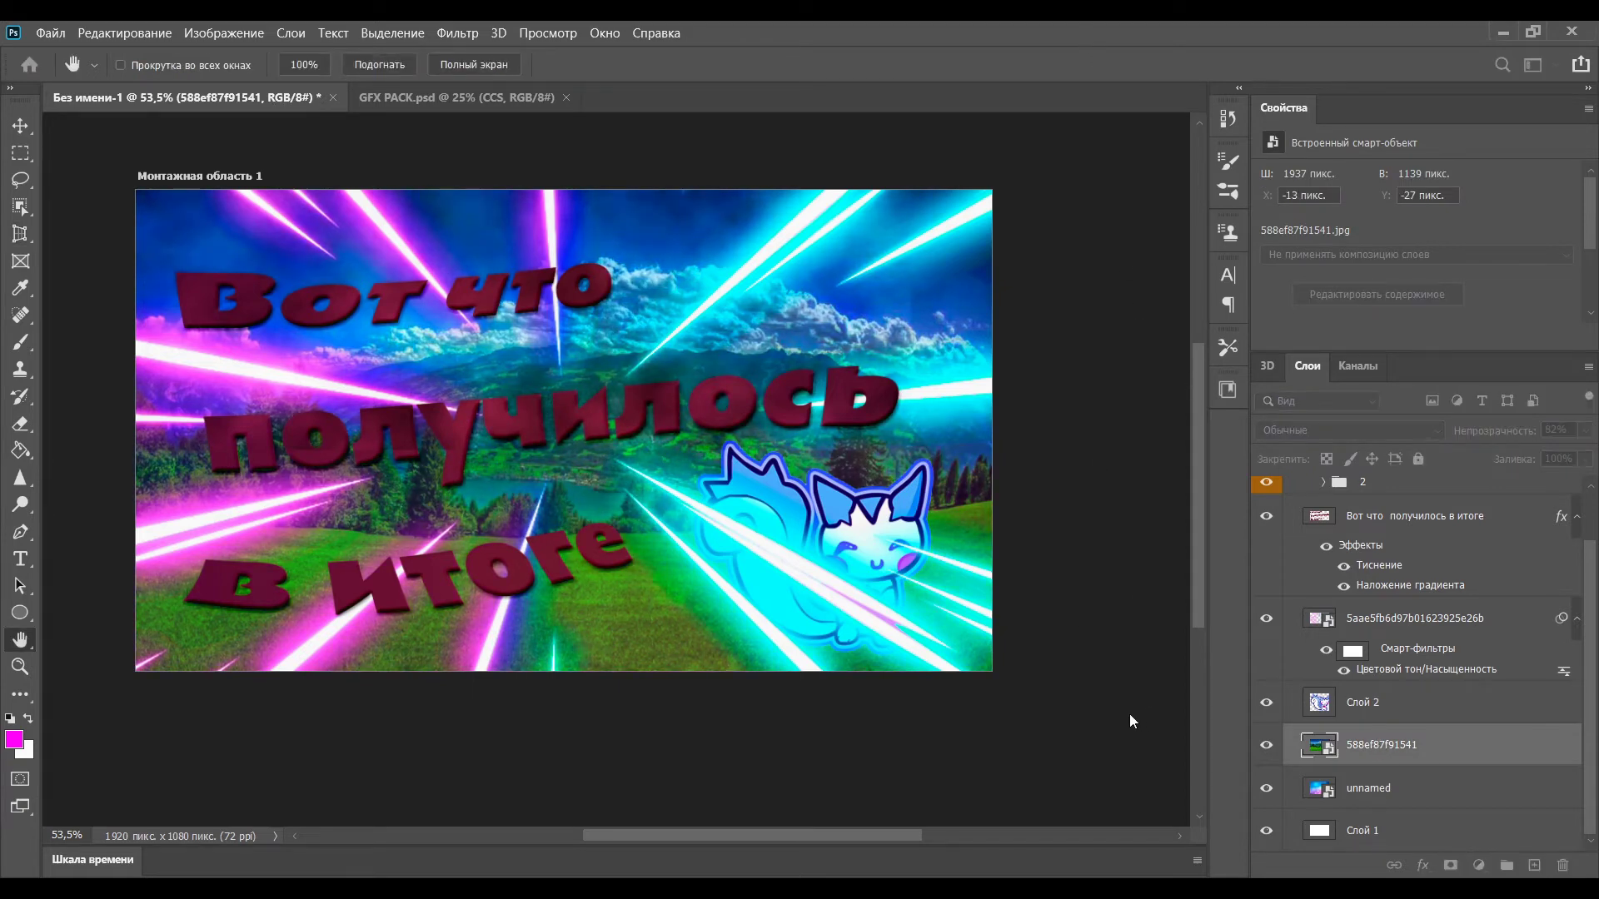
# Set the text layer "Вот что получилось в итоге" to 83% opacity and restrict its blending channels.
pyautogui.click(1372, 516)
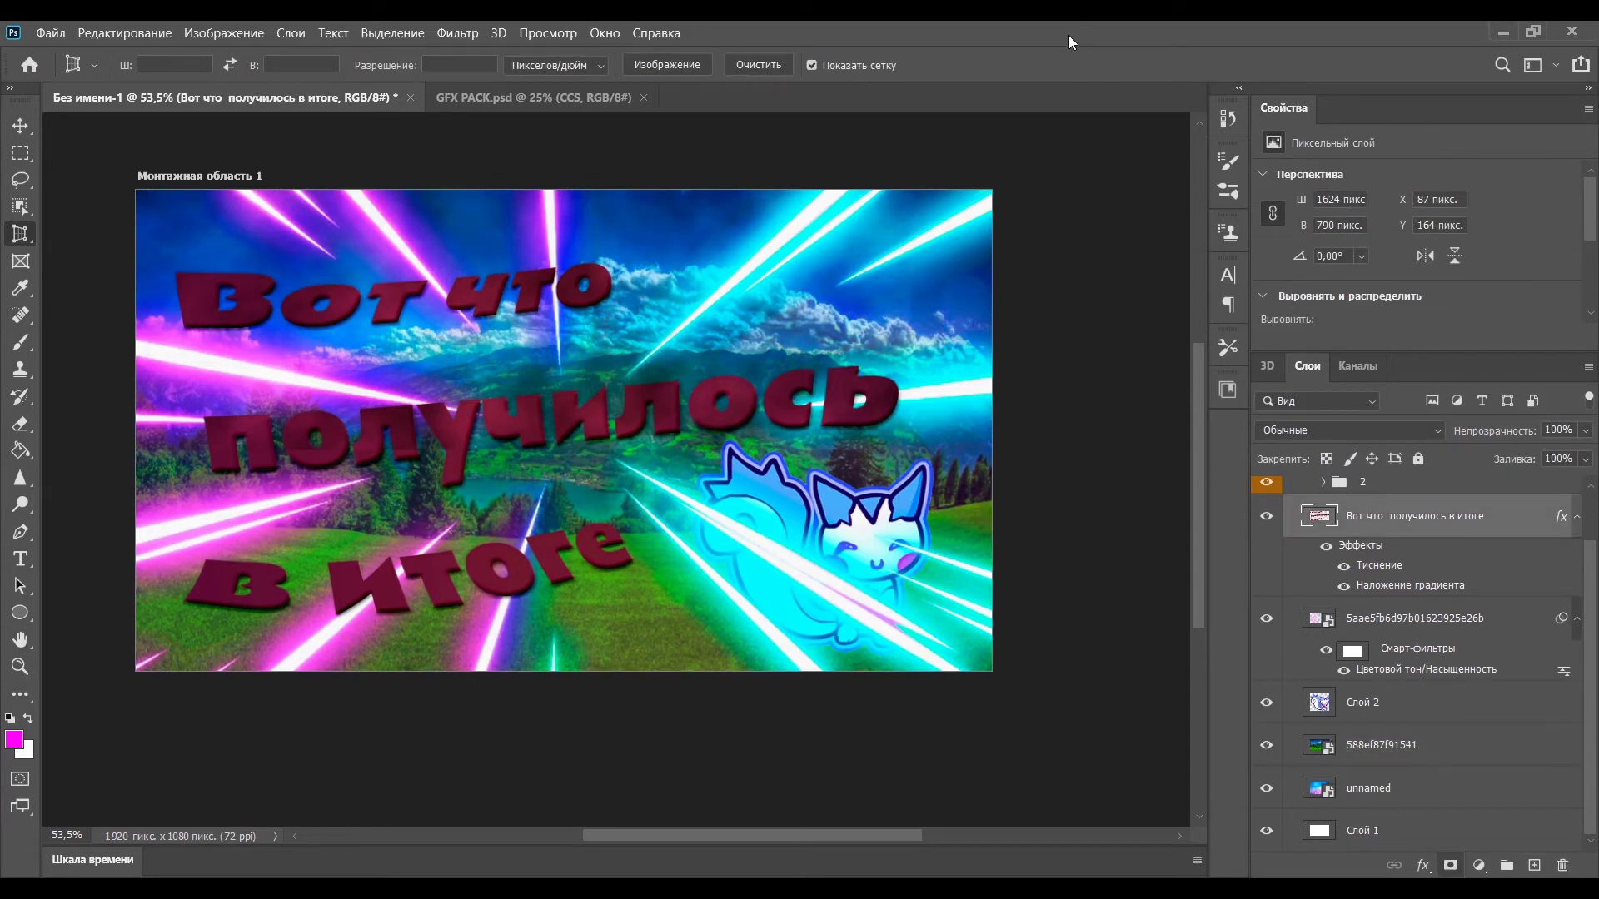
pyautogui.press('8')
pyautogui.press('3')
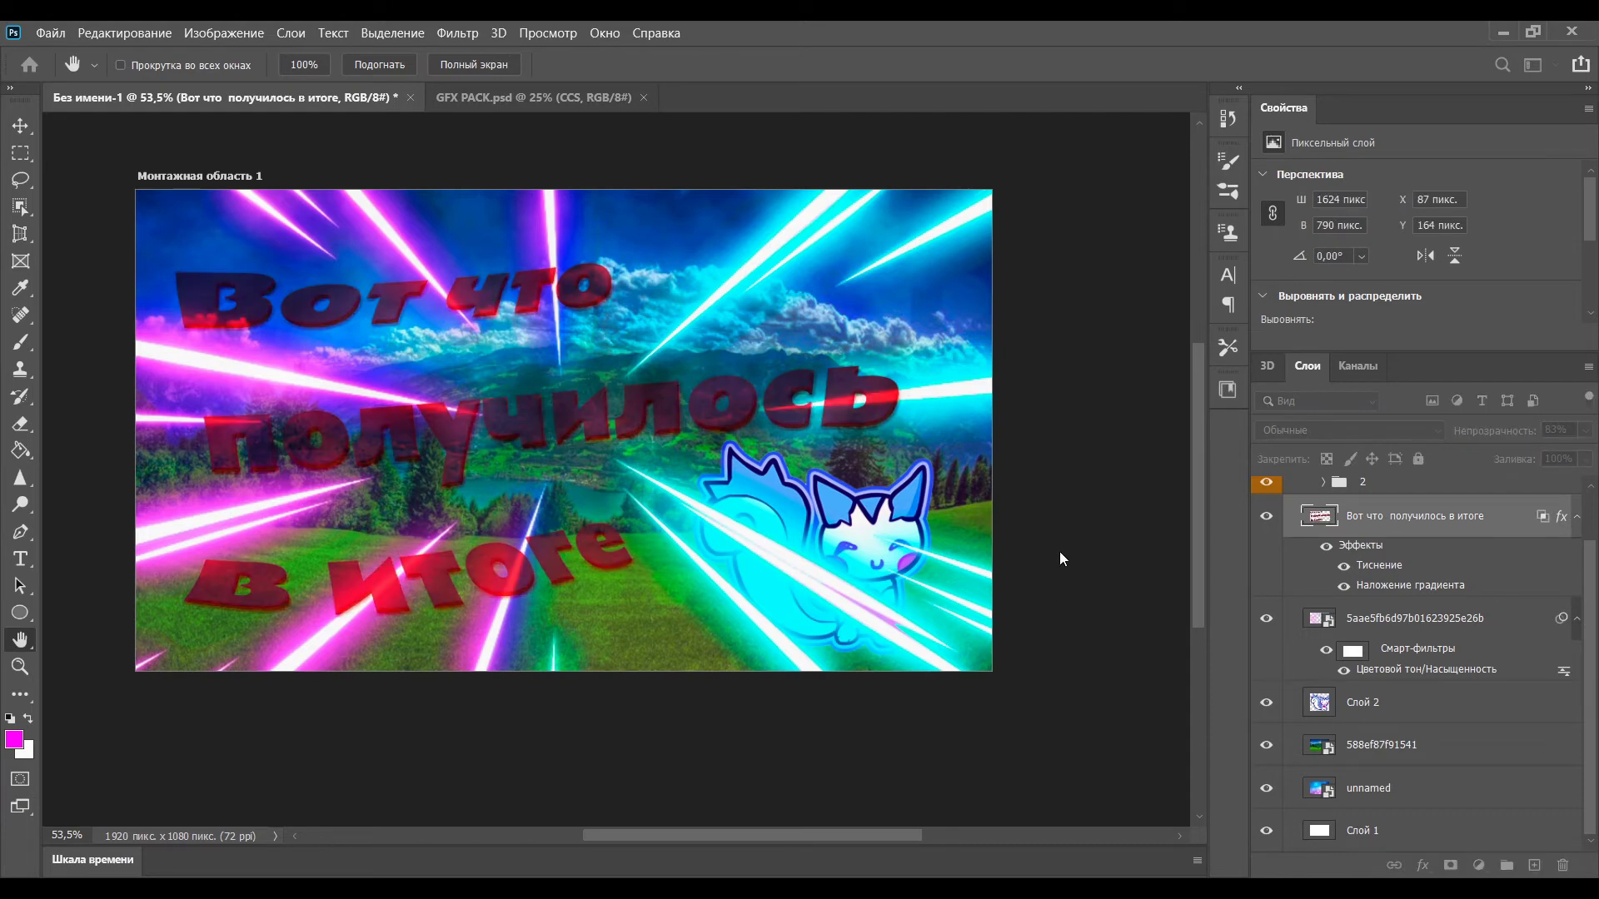
pyautogui.click(1101, 548)
pyautogui.click(1101, 548)
pyautogui.click(1137, 546)
pyautogui.press('c')
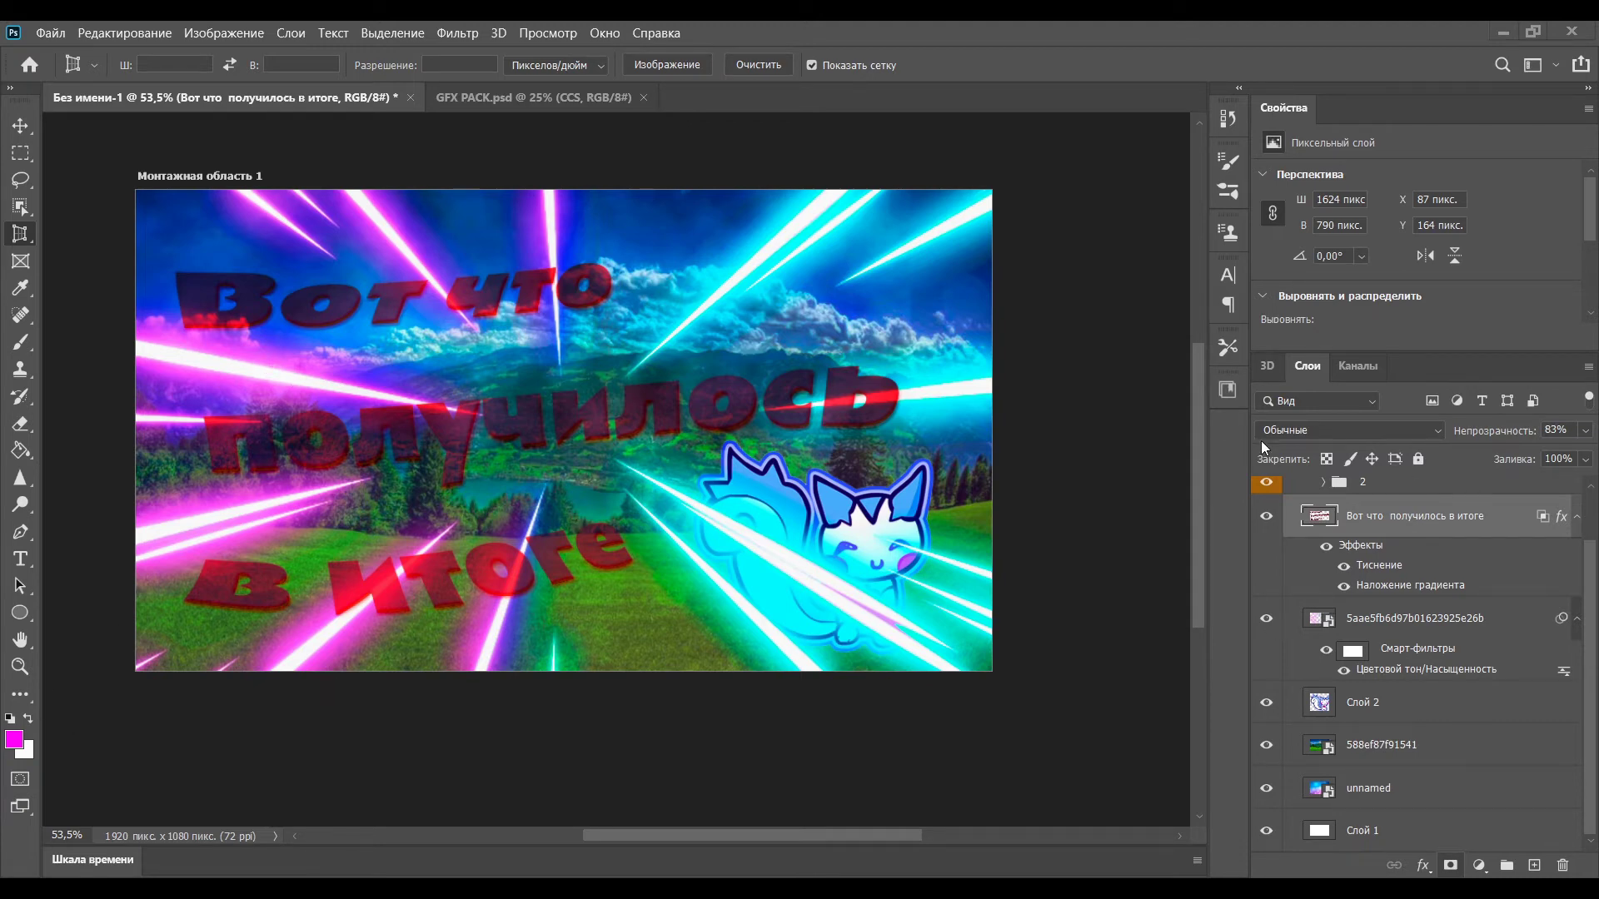
# Place the colourful paint-splash image in the middle of the artboard, scaled to about 157%.
pyautogui.moveTo(1224, 513); pyautogui.dragTo(534, 450)
pyautogui.moveTo(692, 286); pyautogui.dragTo(857, 121)
pyautogui.moveTo(590, 353); pyautogui.dragTo(535, 431)
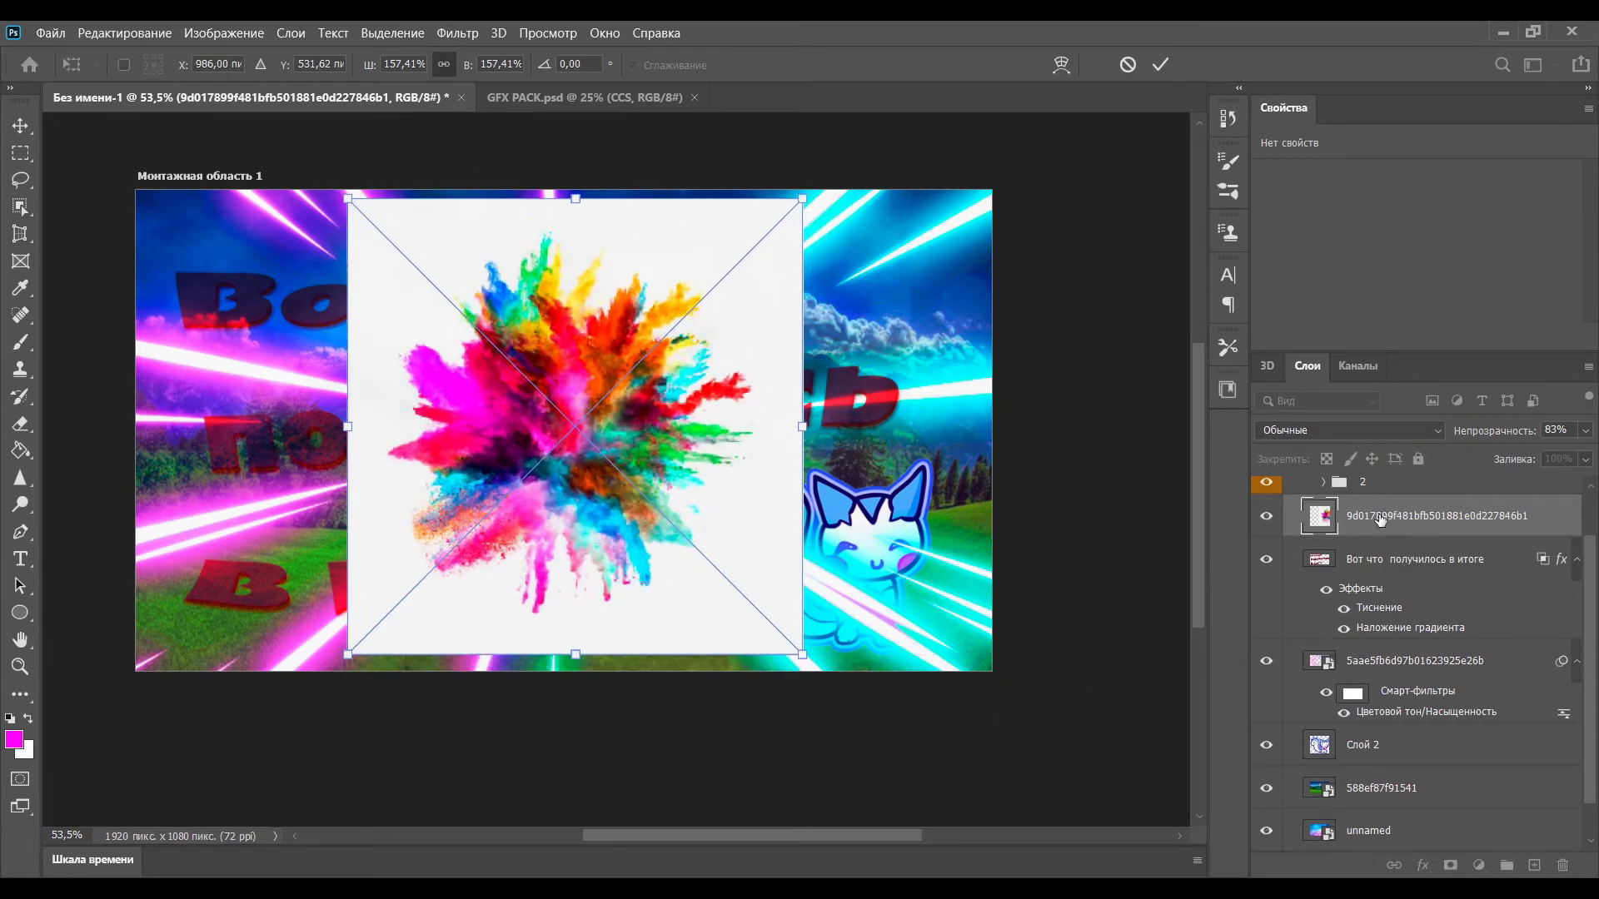
pyautogui.press('Return')
pyautogui.keyDown('ctrl'); pyautogui.click(1320, 516); pyautogui.keyUp('ctrl')
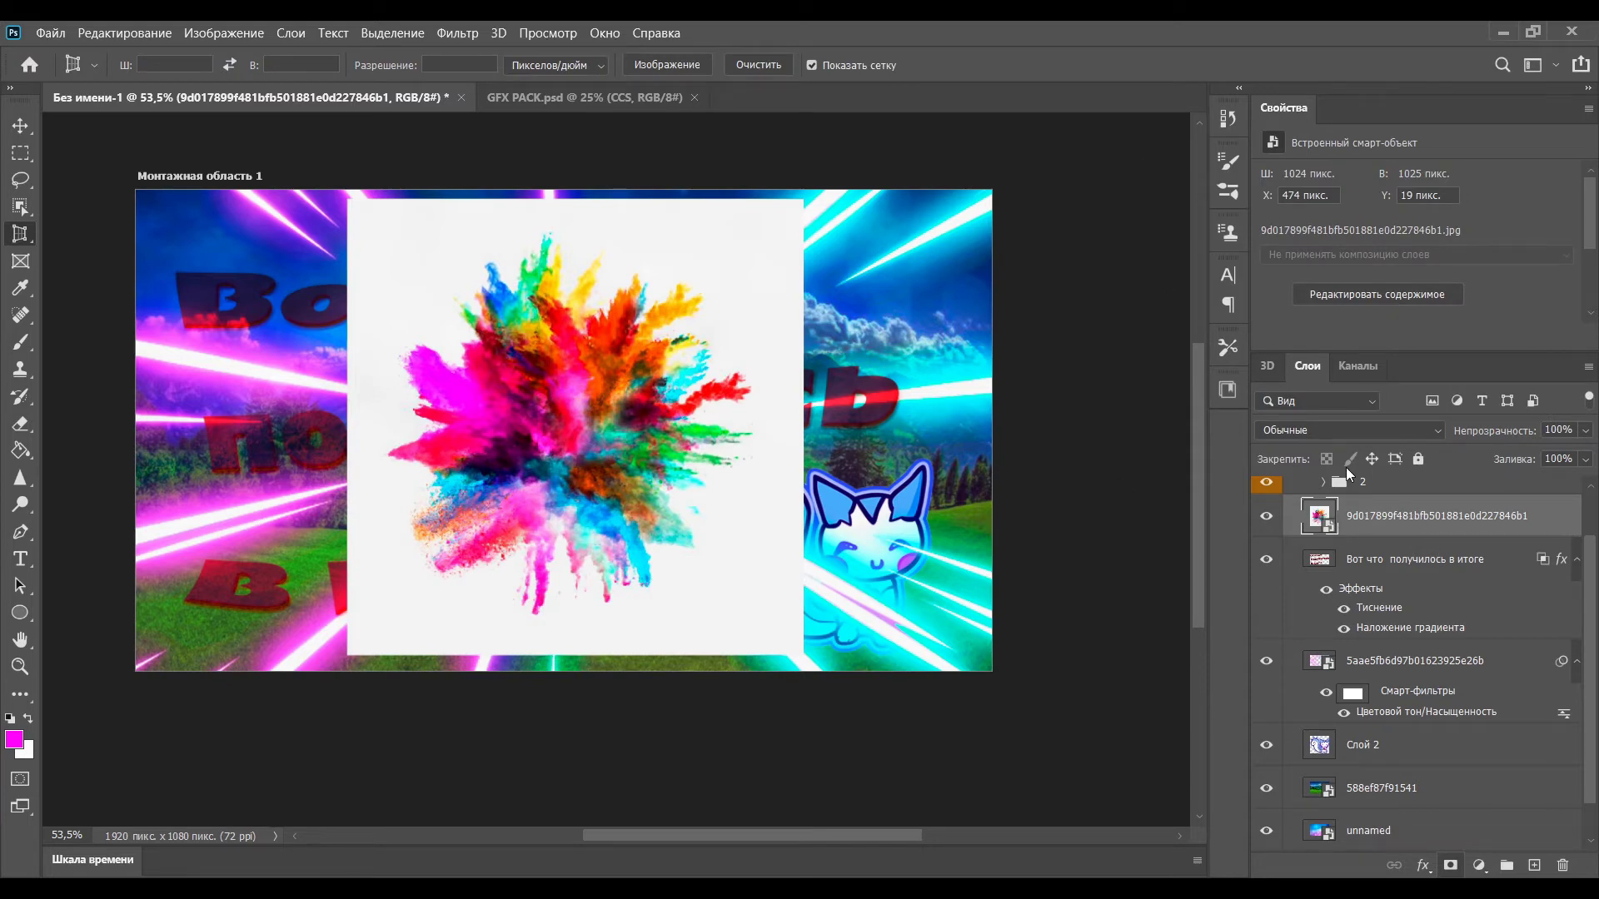
# Cut the paint splash out onto its own layer, delete the placed original and move the cutout below Слой 2.
pyautogui.click(20, 210)
pyautogui.moveTo(392, 238)
pyautogui.mouseDown()
pyautogui.moveTo(579, 372)
pyautogui.moveTo(417, 253)
pyautogui.moveTo(664, 512)
pyautogui.mouseUp()
pyautogui.hotkey('ctrl', 'd')
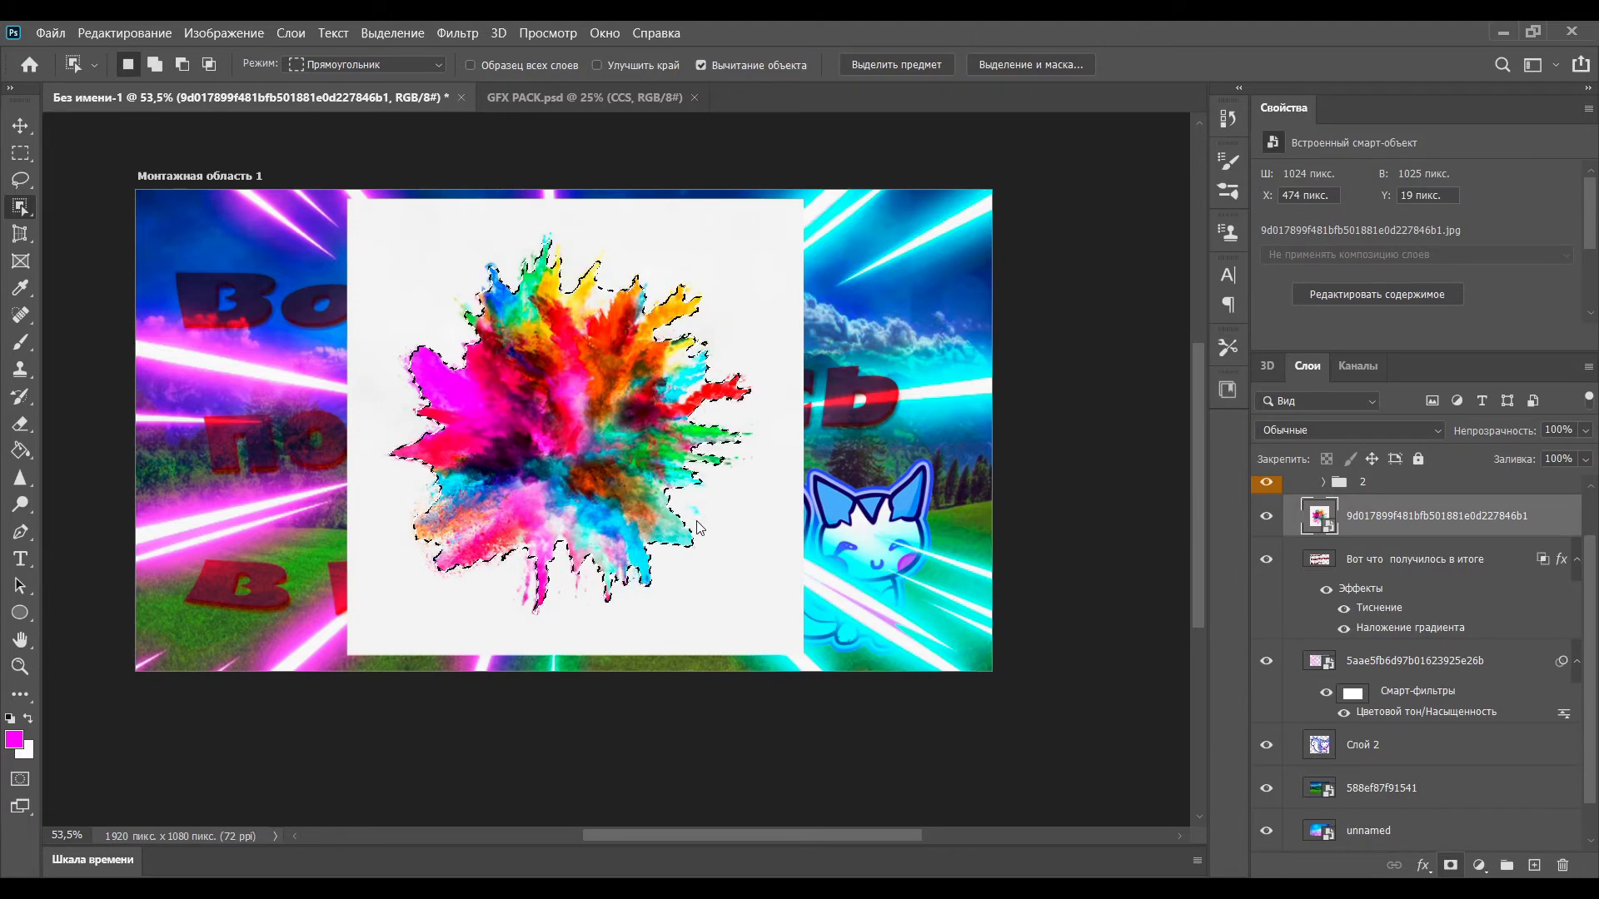
pyautogui.hotkey('ctrl', 'j')
pyautogui.click(1386, 559)
pyautogui.press('Delete')
pyautogui.moveTo(1369, 515); pyautogui.dragTo(1474, 762)
# Restore all blending channels of the text layer "Вот что получилось в итоге".
pyautogui.click(1399, 533)
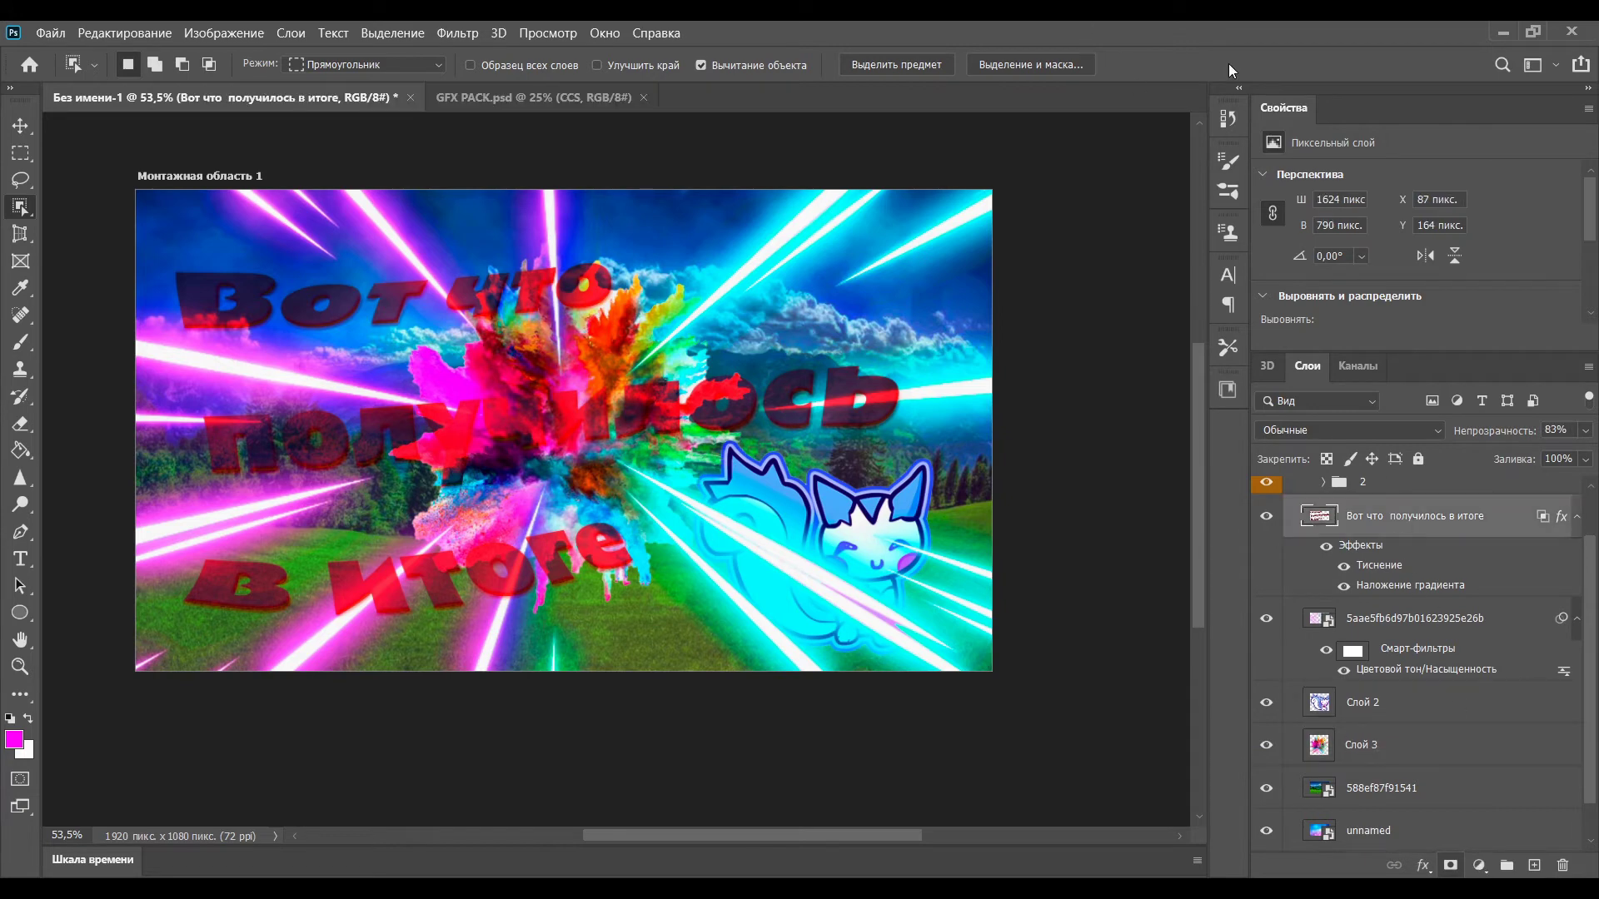
pyautogui.click(1146, 533)
pyautogui.click(1376, 313)
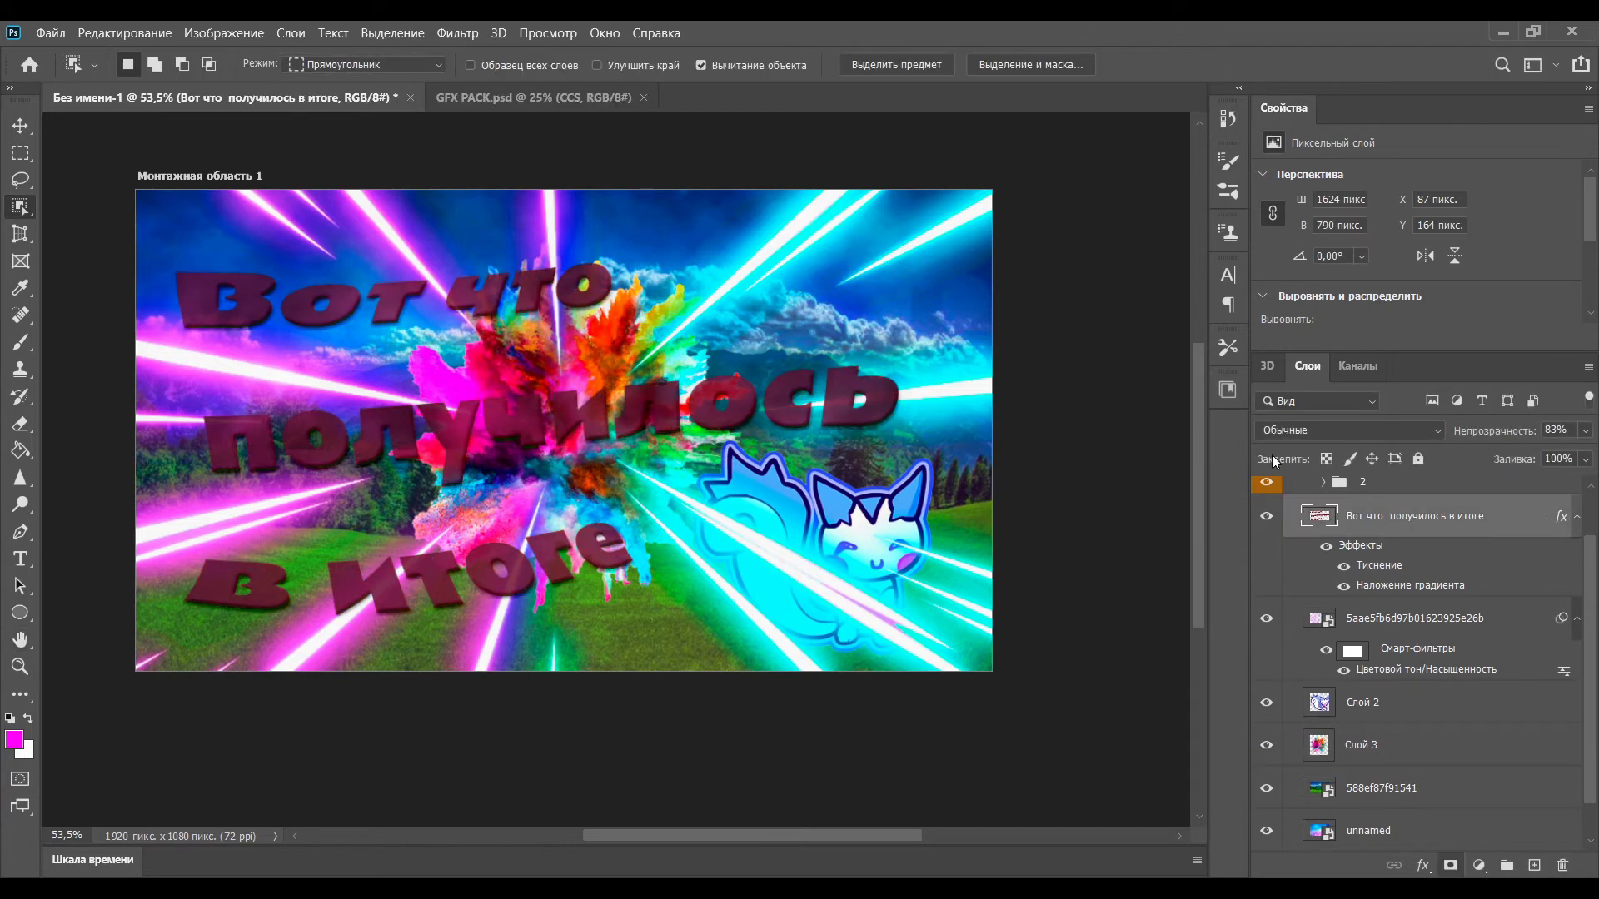
# Lower the opacity of the paint-splash layer Слой 3, then delete the layer.
pyautogui.doubleClick(1320, 746)
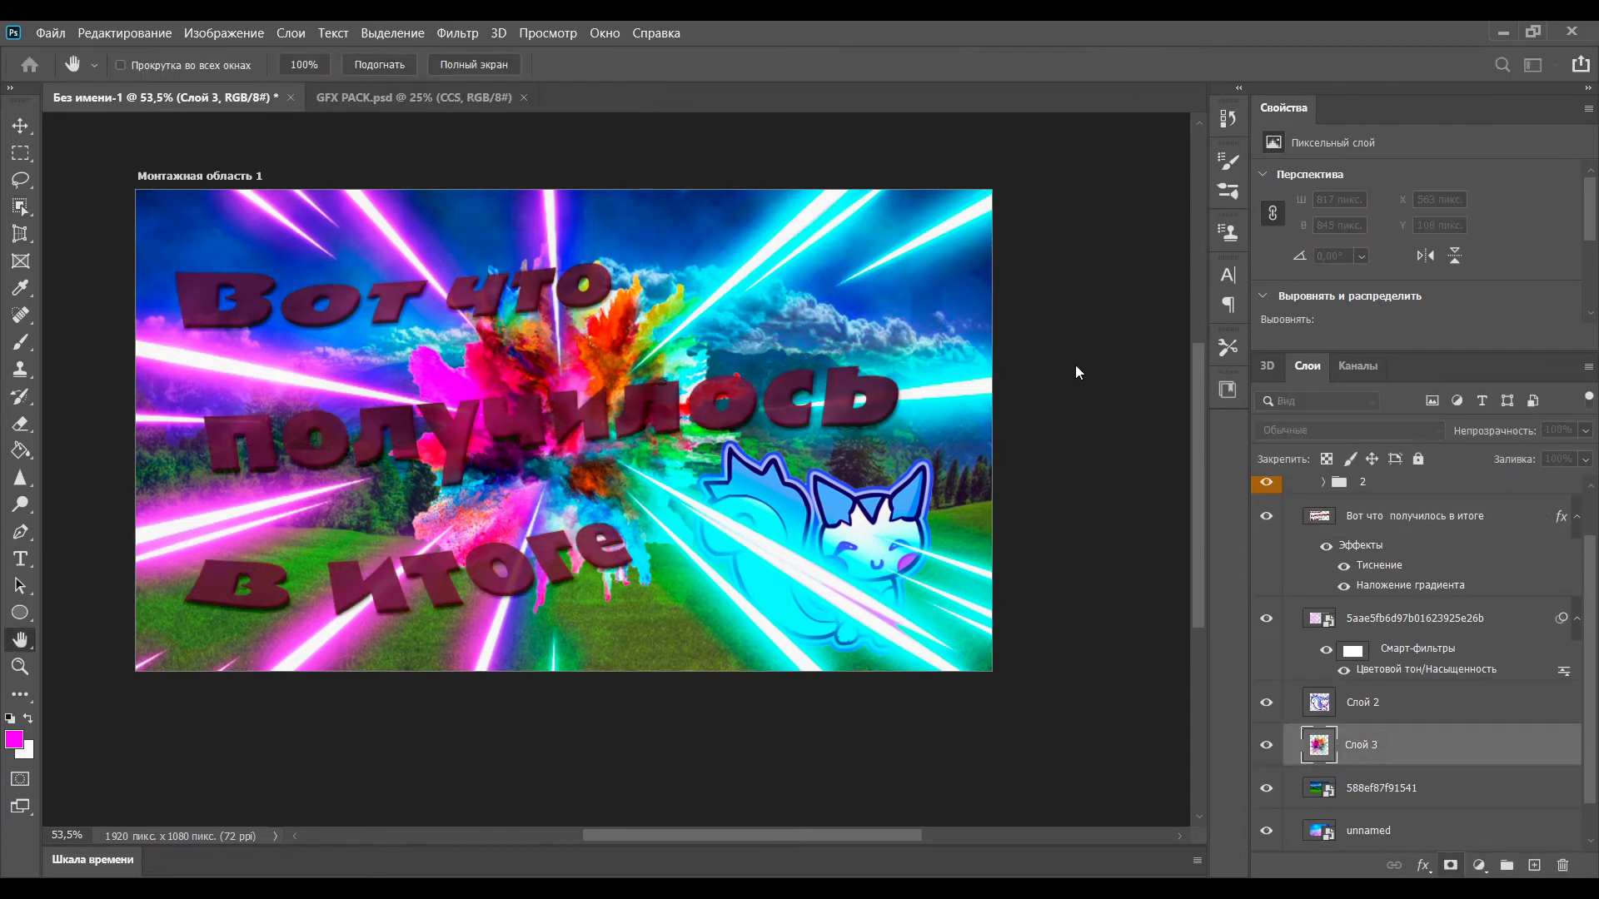
pyautogui.moveTo(1076, 365); pyautogui.dragTo(1006, 365)
pyautogui.press('Return')
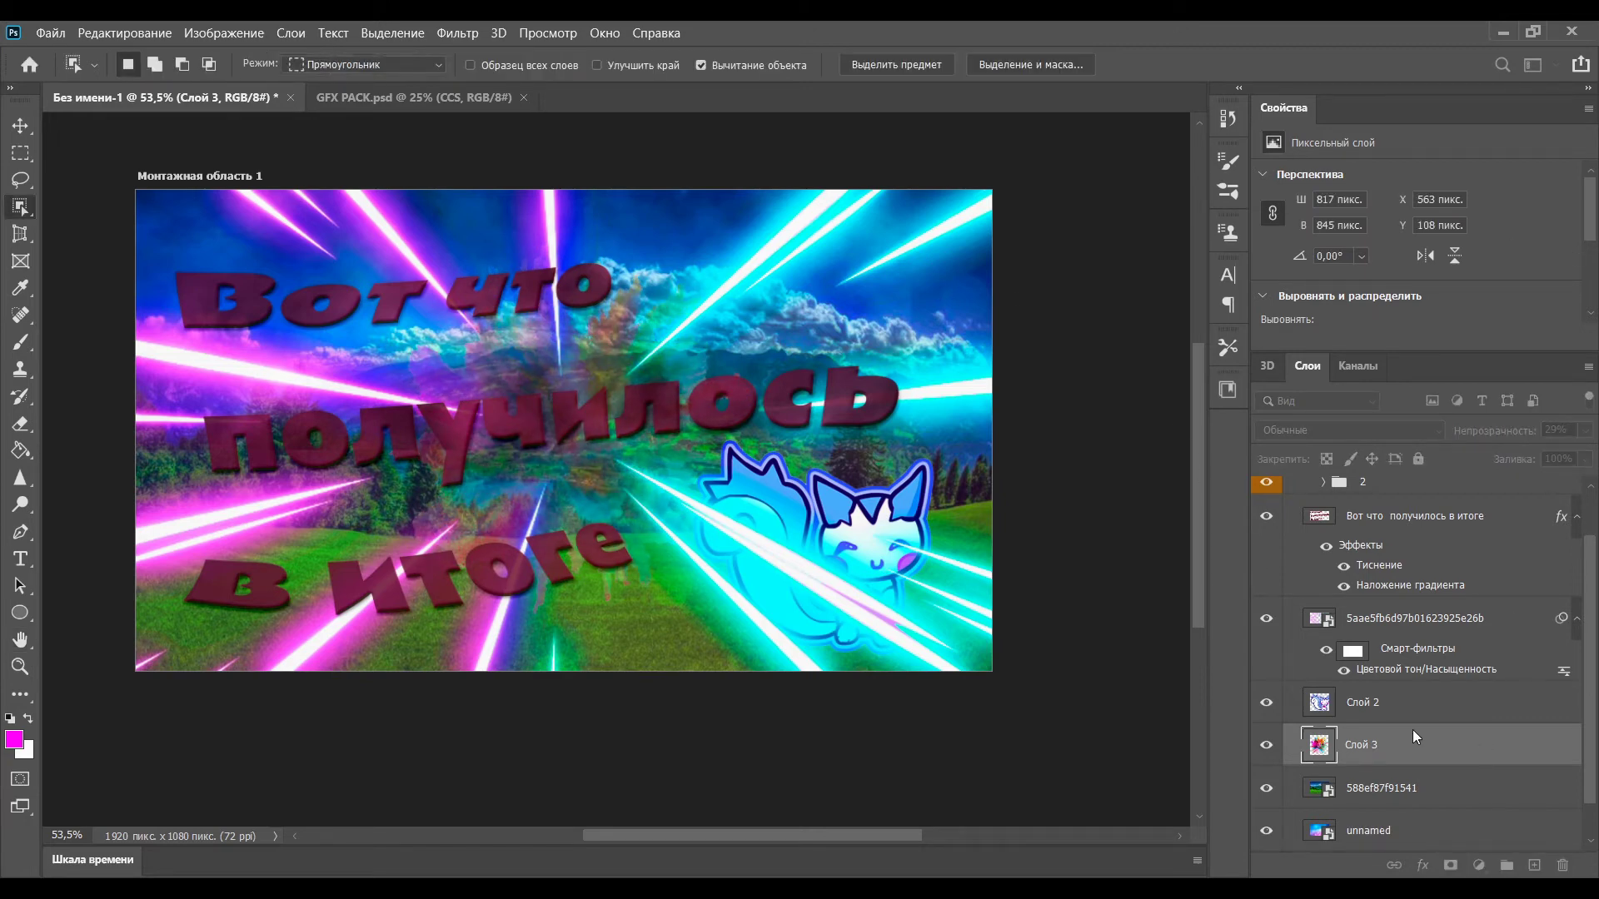
pyautogui.click(1564, 866)
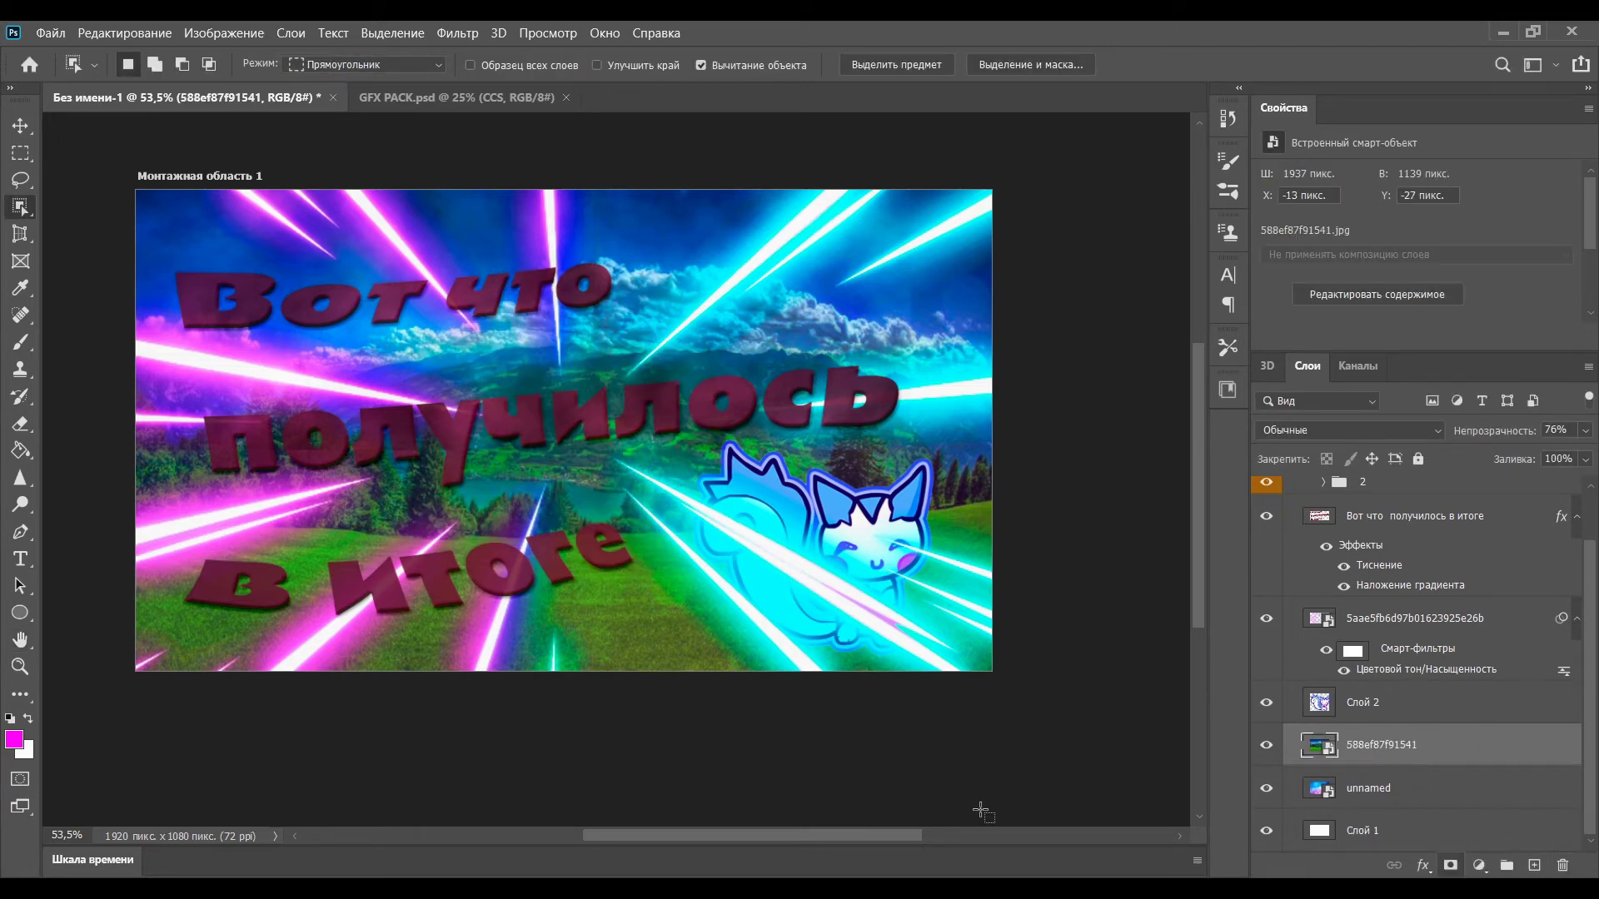
# Delete the maroon text layer and move the pachirisu character to the middle of the artboard, at about X 614, Y 341 px.
pyautogui.click(1445, 521)
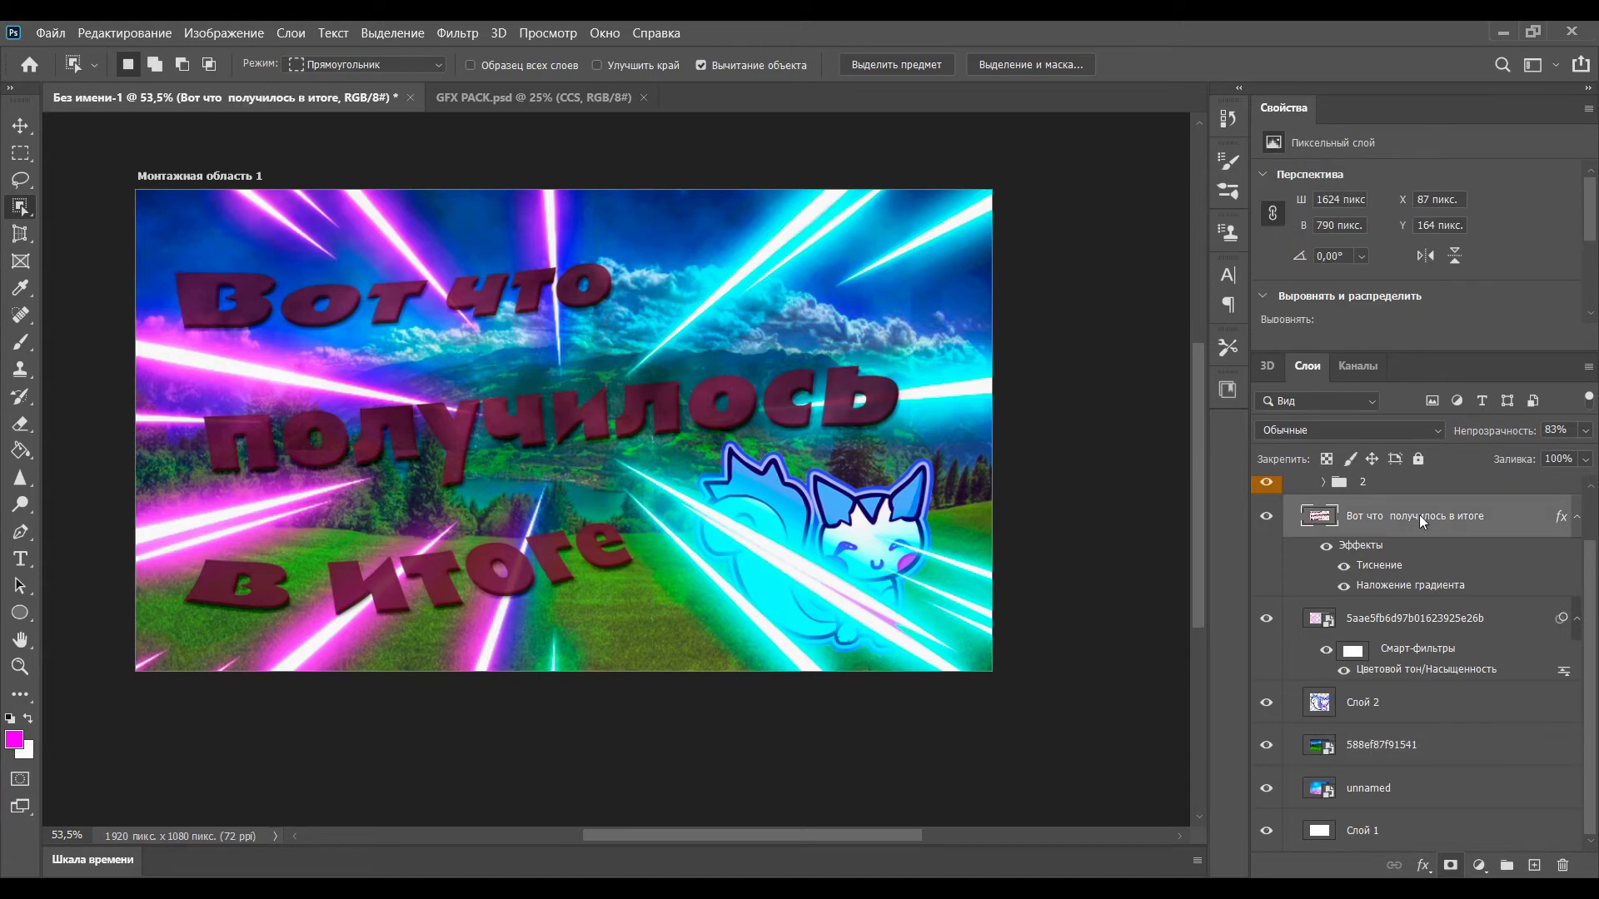
pyautogui.click(1563, 866)
pyautogui.click(1362, 672)
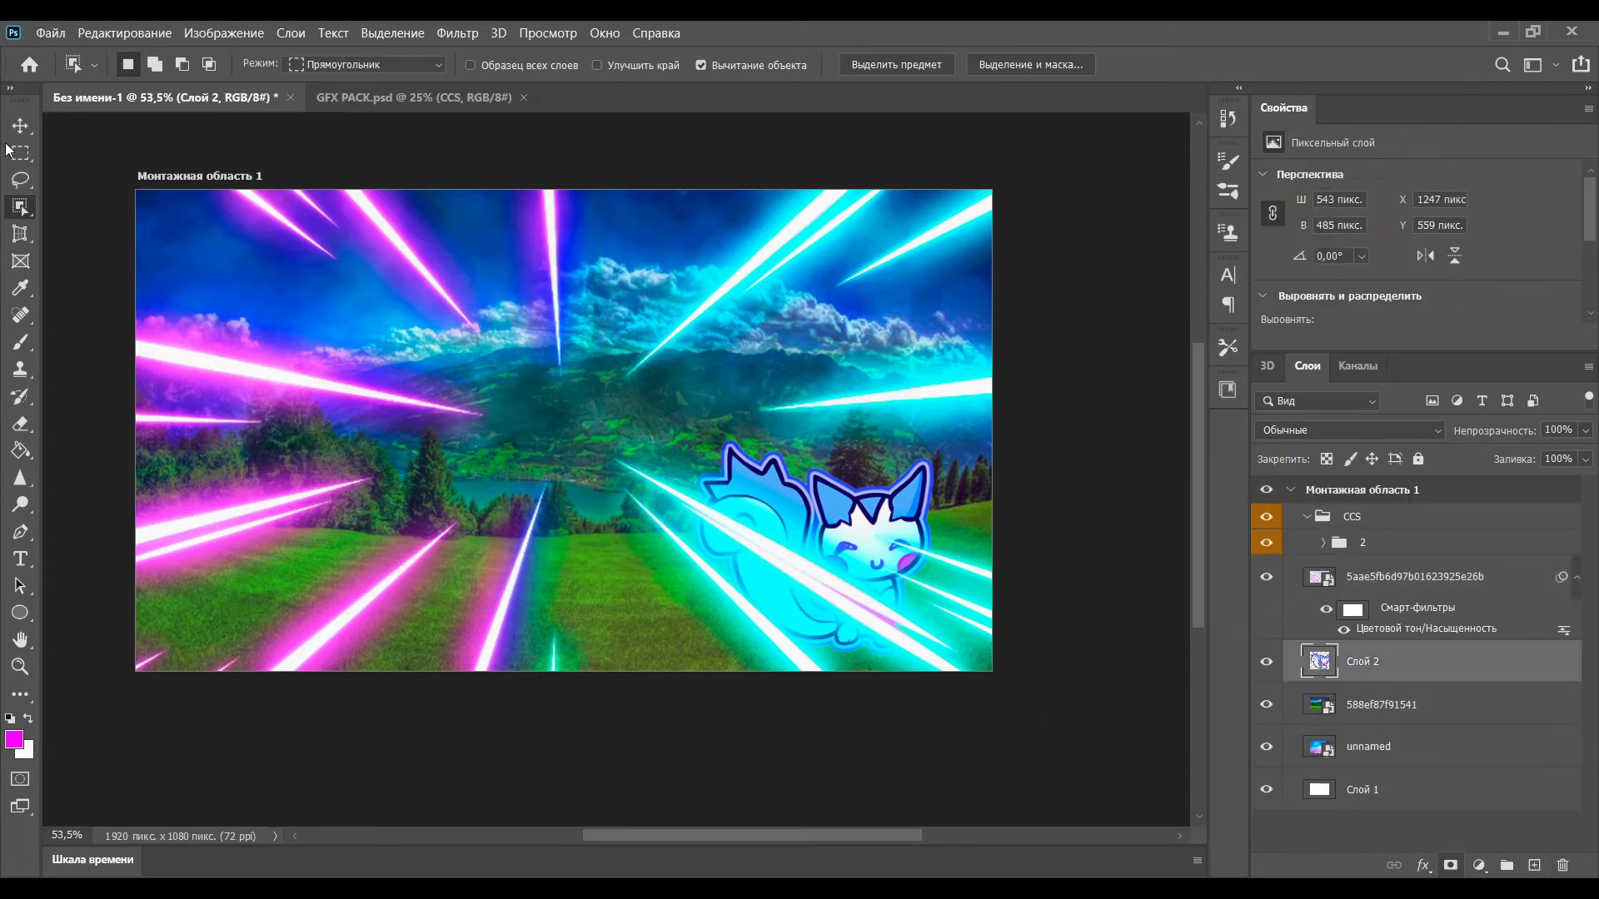
pyautogui.press('v')
pyautogui.moveTo(920, 531); pyautogui.dragTo(582, 418)
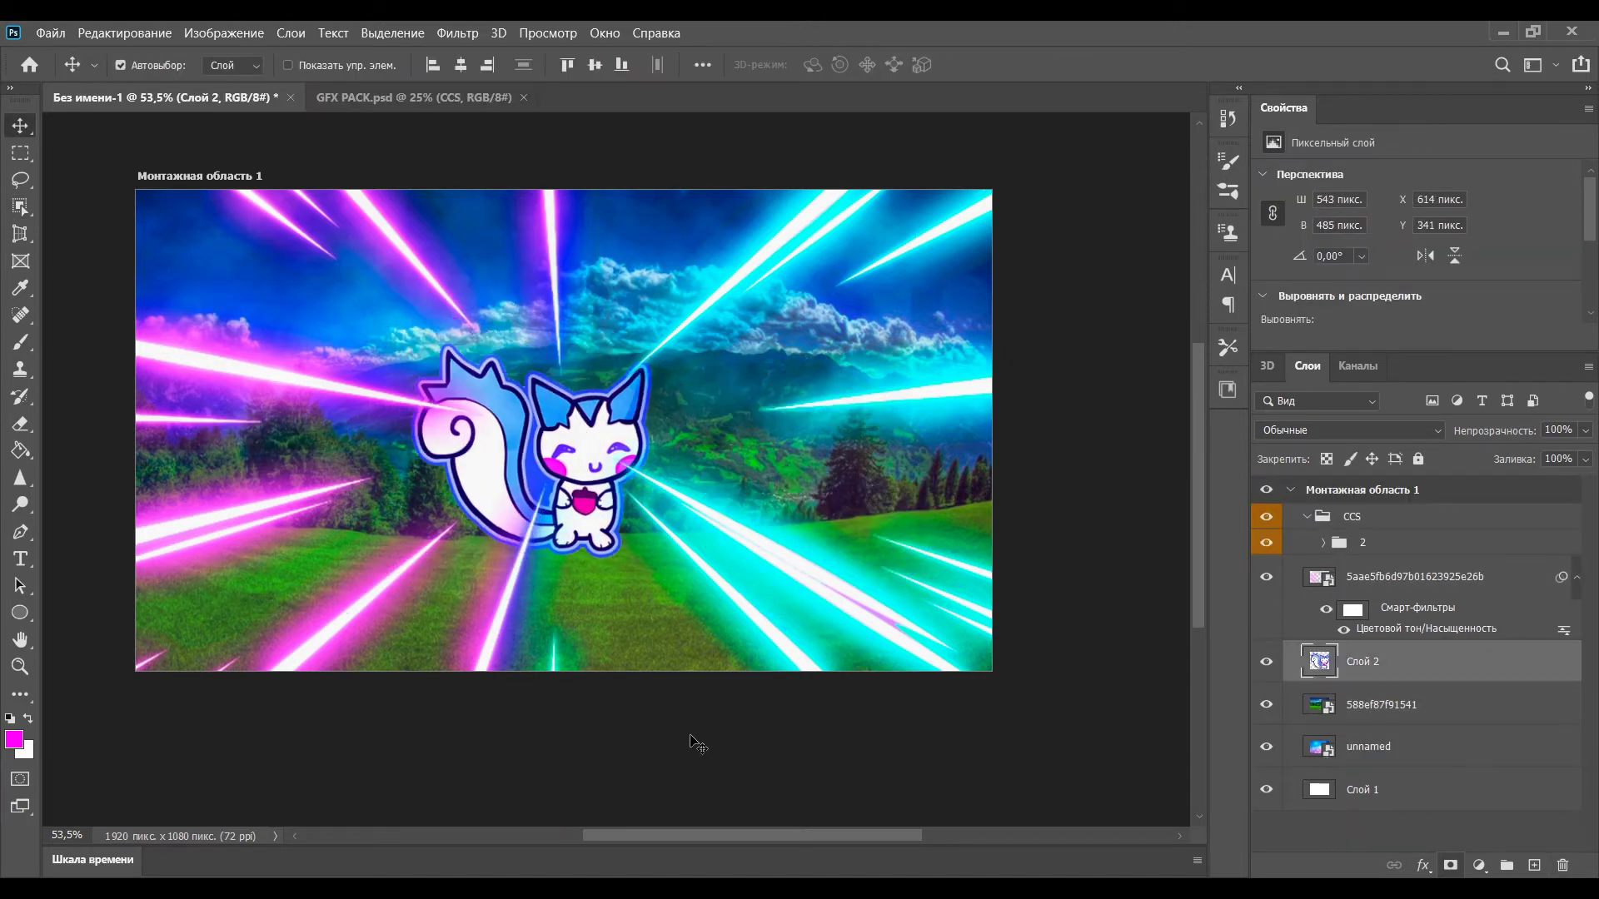
# Set the character layer Слой 2 to 80% opacity and exclude the blue channel from its blending.
pyautogui.moveTo(1214, 341); pyautogui.dragTo(1191, 342)
pyautogui.click(1161, 422)
pyautogui.click(1162, 423)
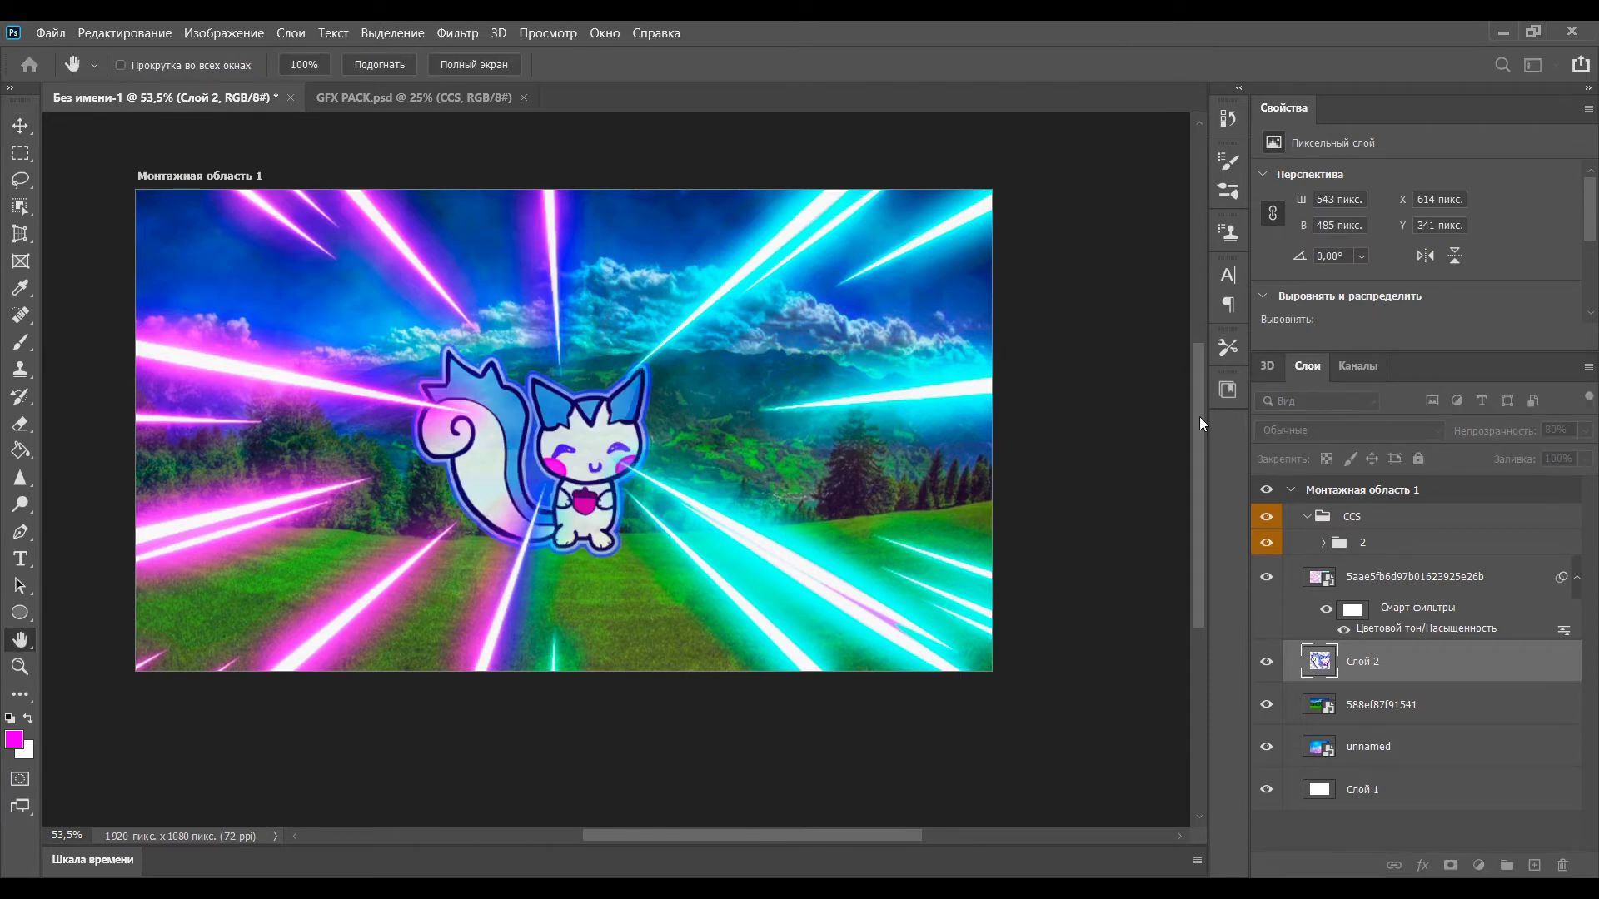
pyautogui.click(1199, 416)
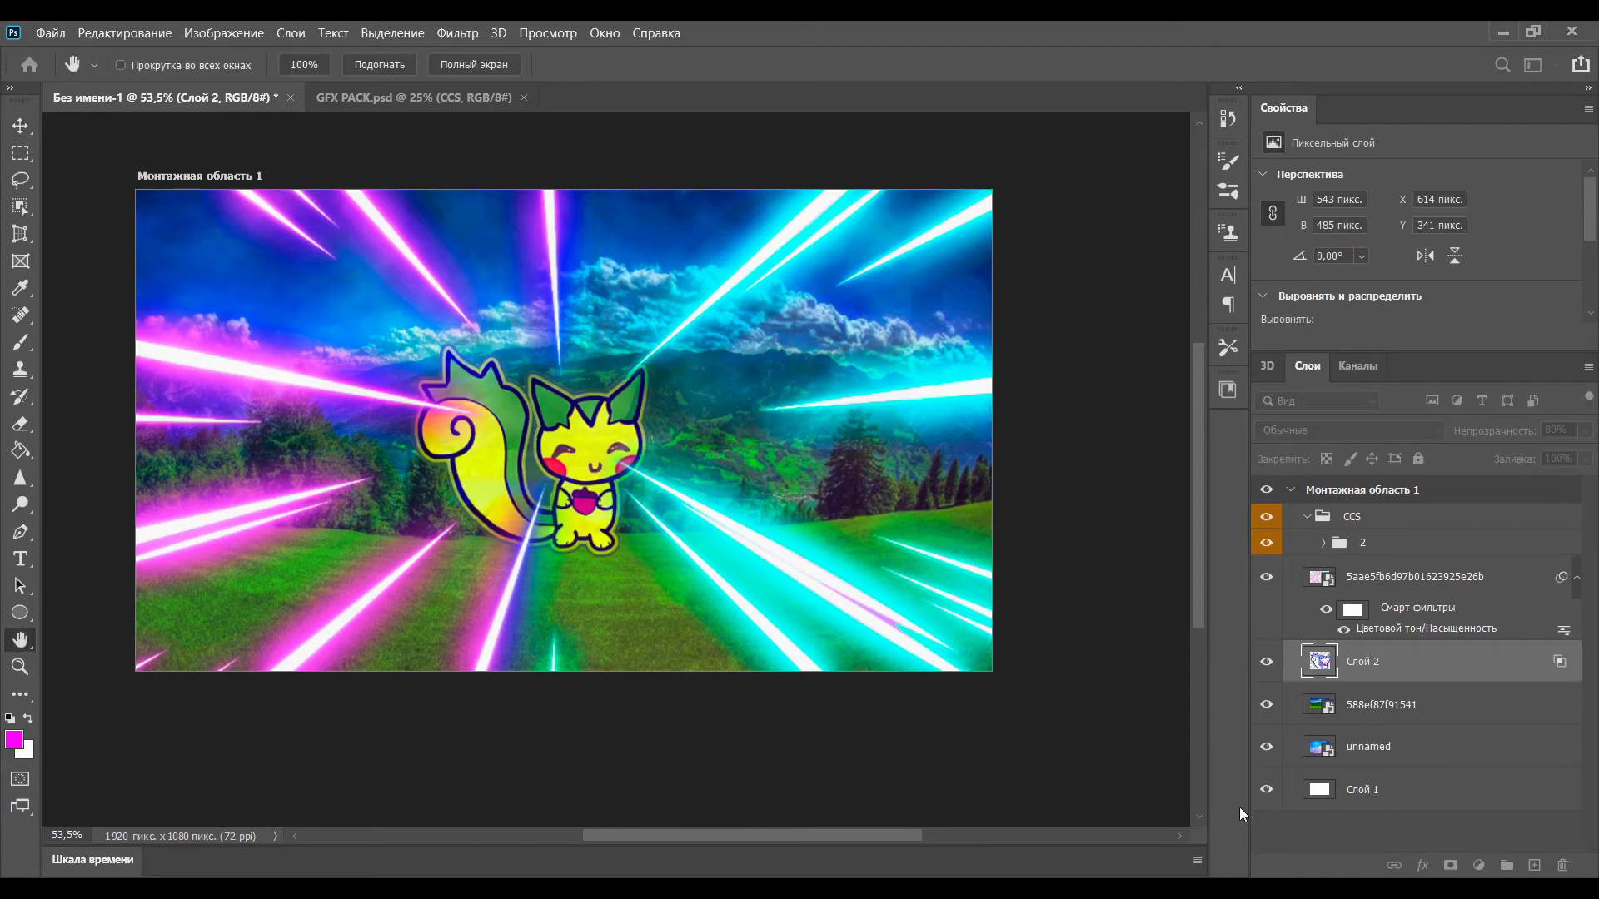
pyautogui.press('Return')
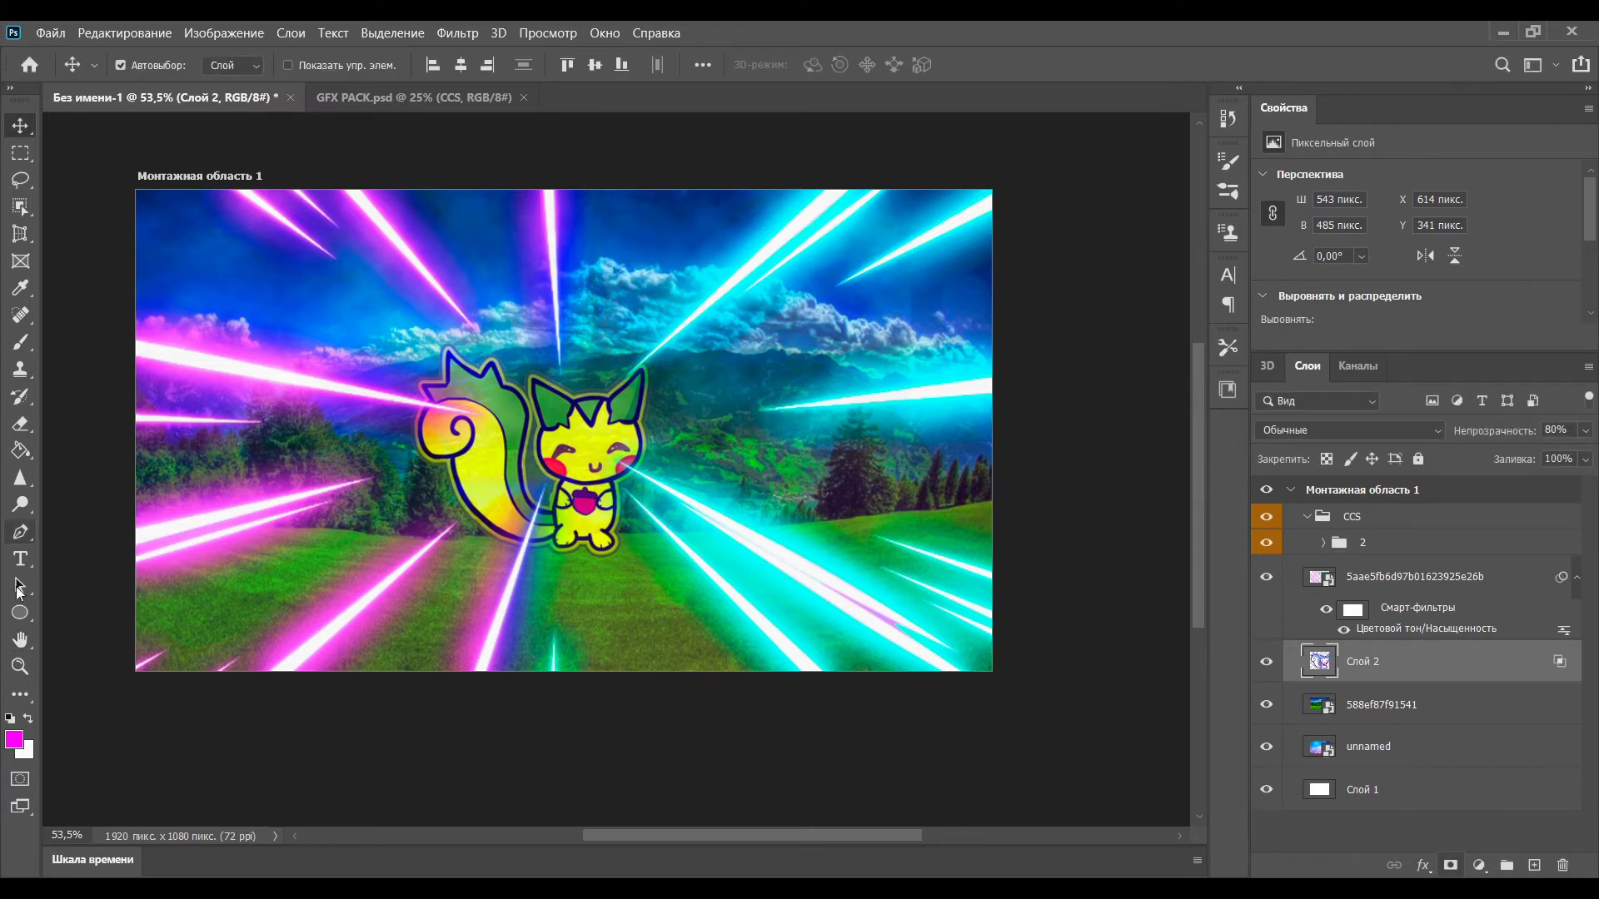
# Add the blue text "как я это" in Pilar Pro at 211 pt along the artboard's upper edge.
pyautogui.click(20, 558)
pyautogui.click(220, 262)
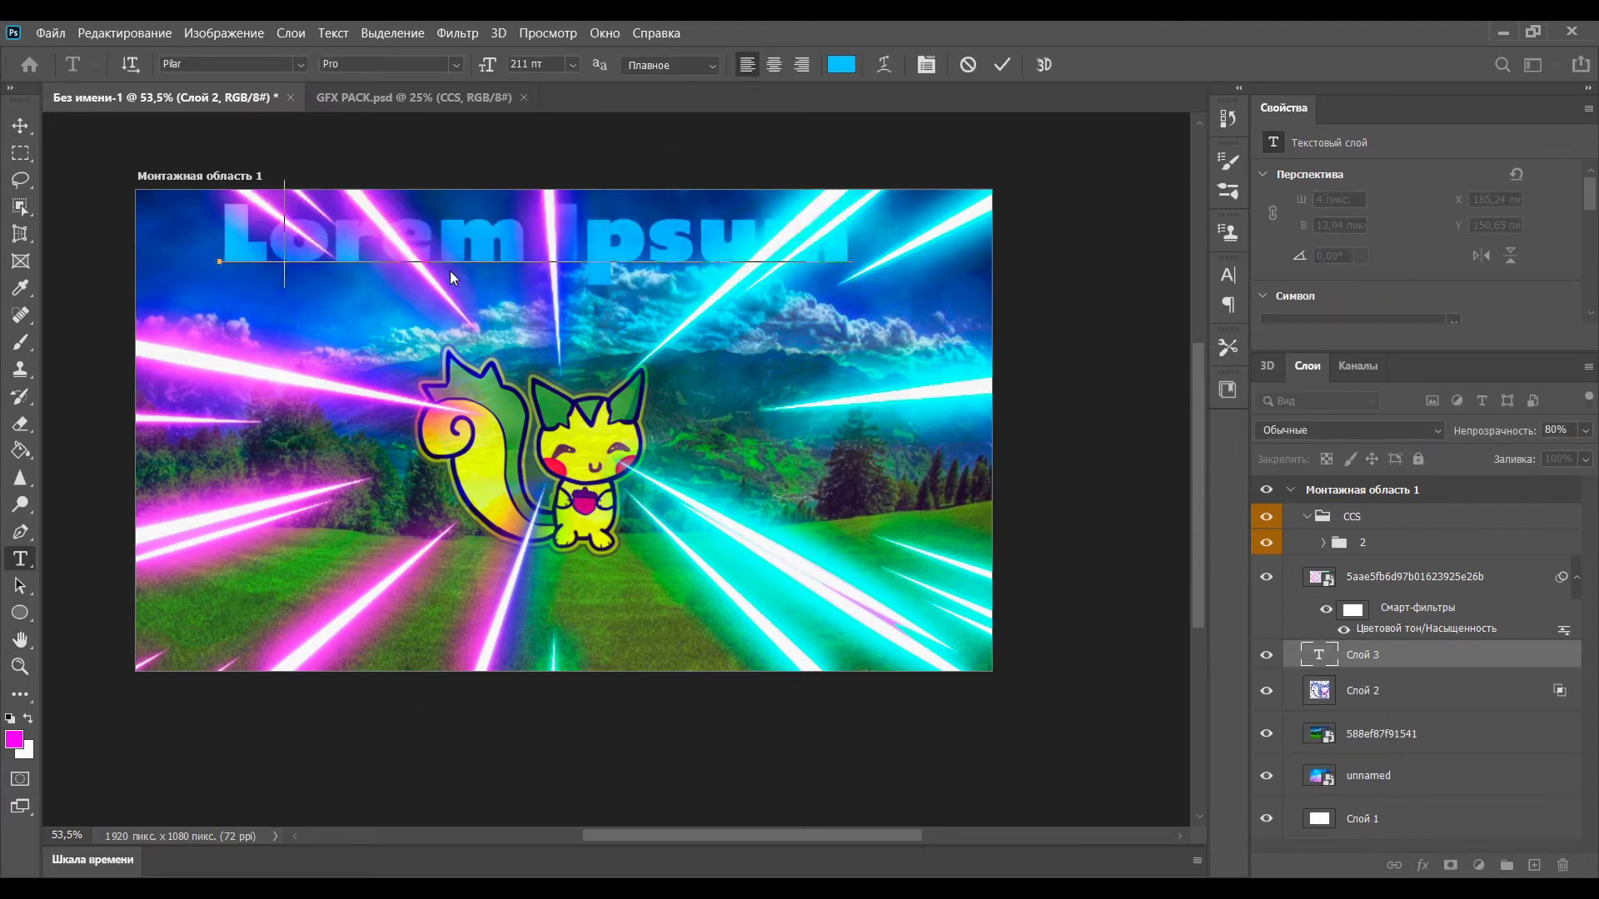
pyautogui.write('Как я это')
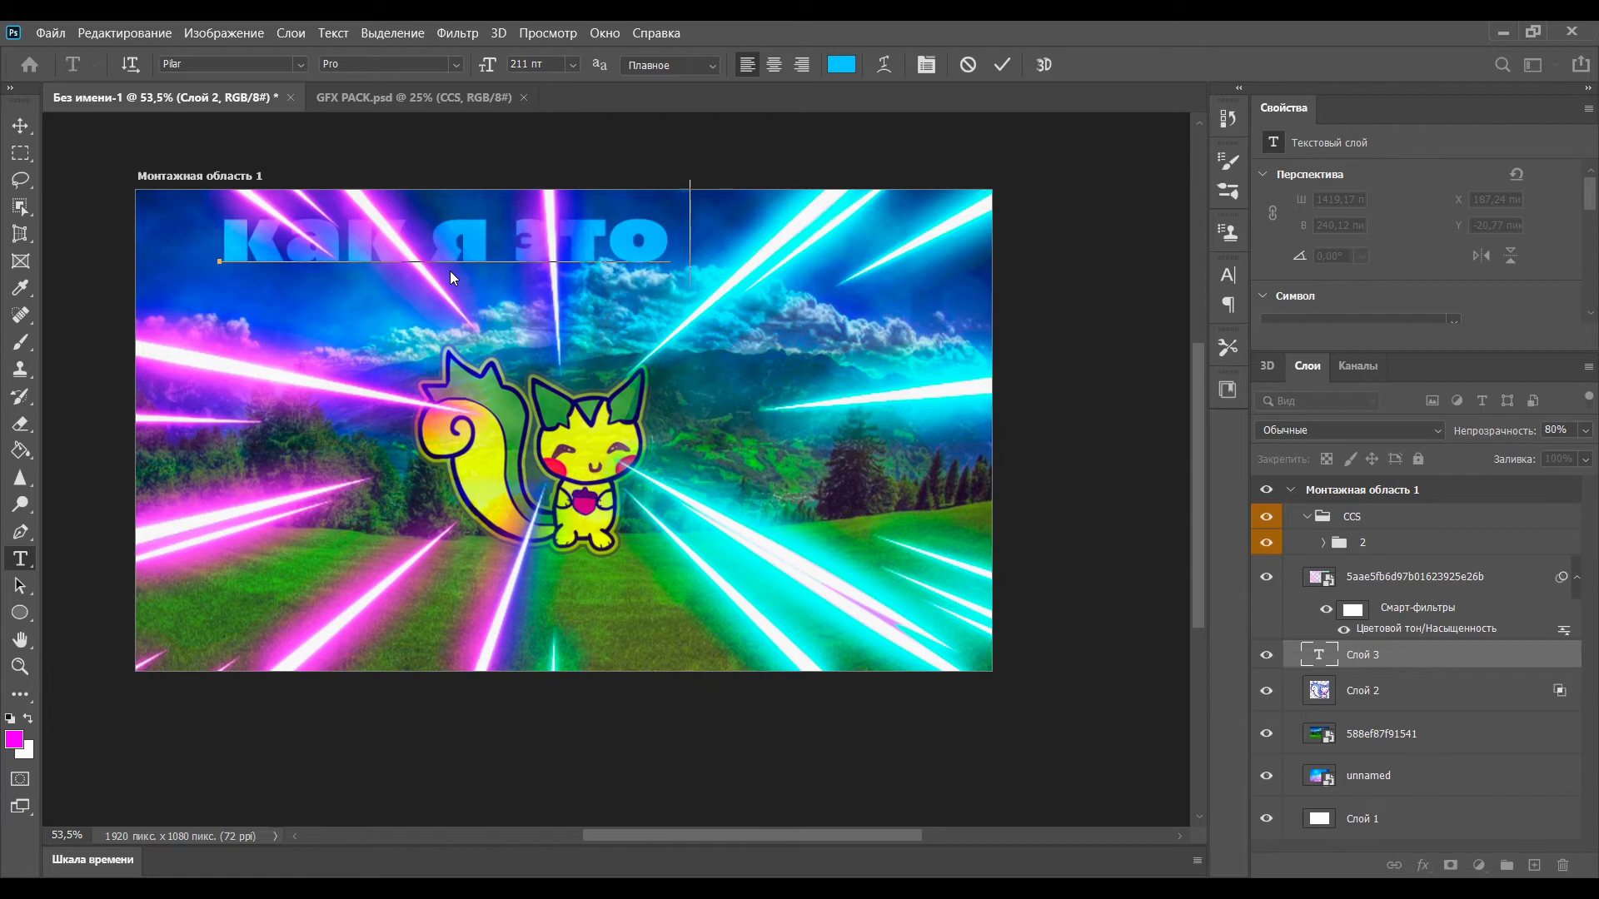
pyautogui.press('ctrl')
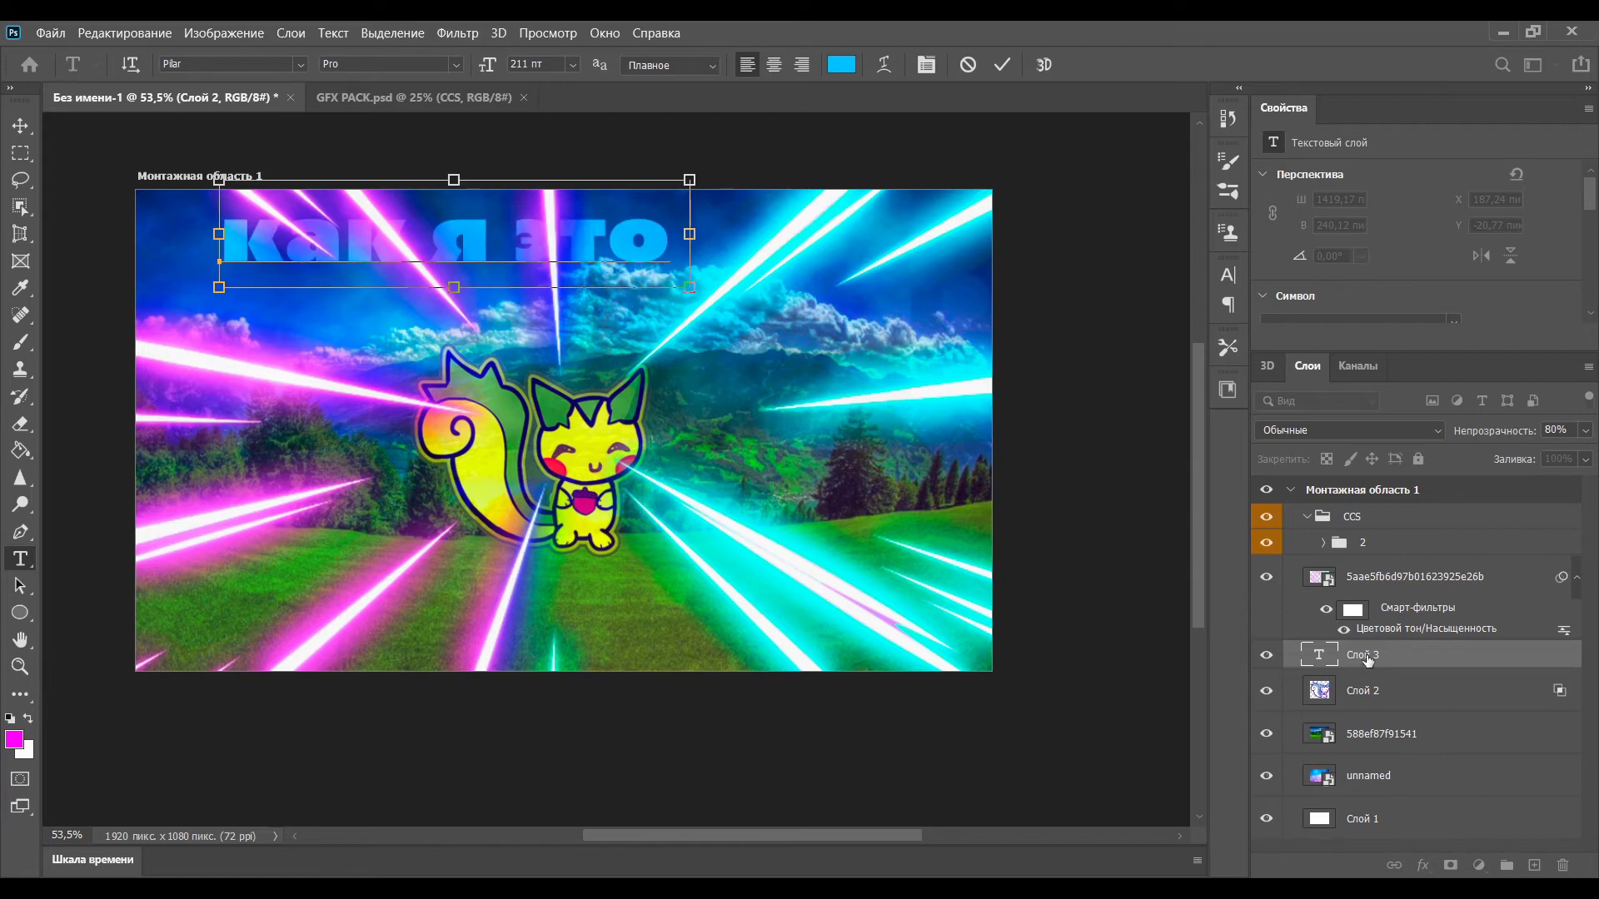
# Duplicate the text layer, move the copy below the character and change its text to "СДЕЛАЛ".
pyautogui.click(1367, 658)
pyautogui.hotkey('ctrl', 'j')
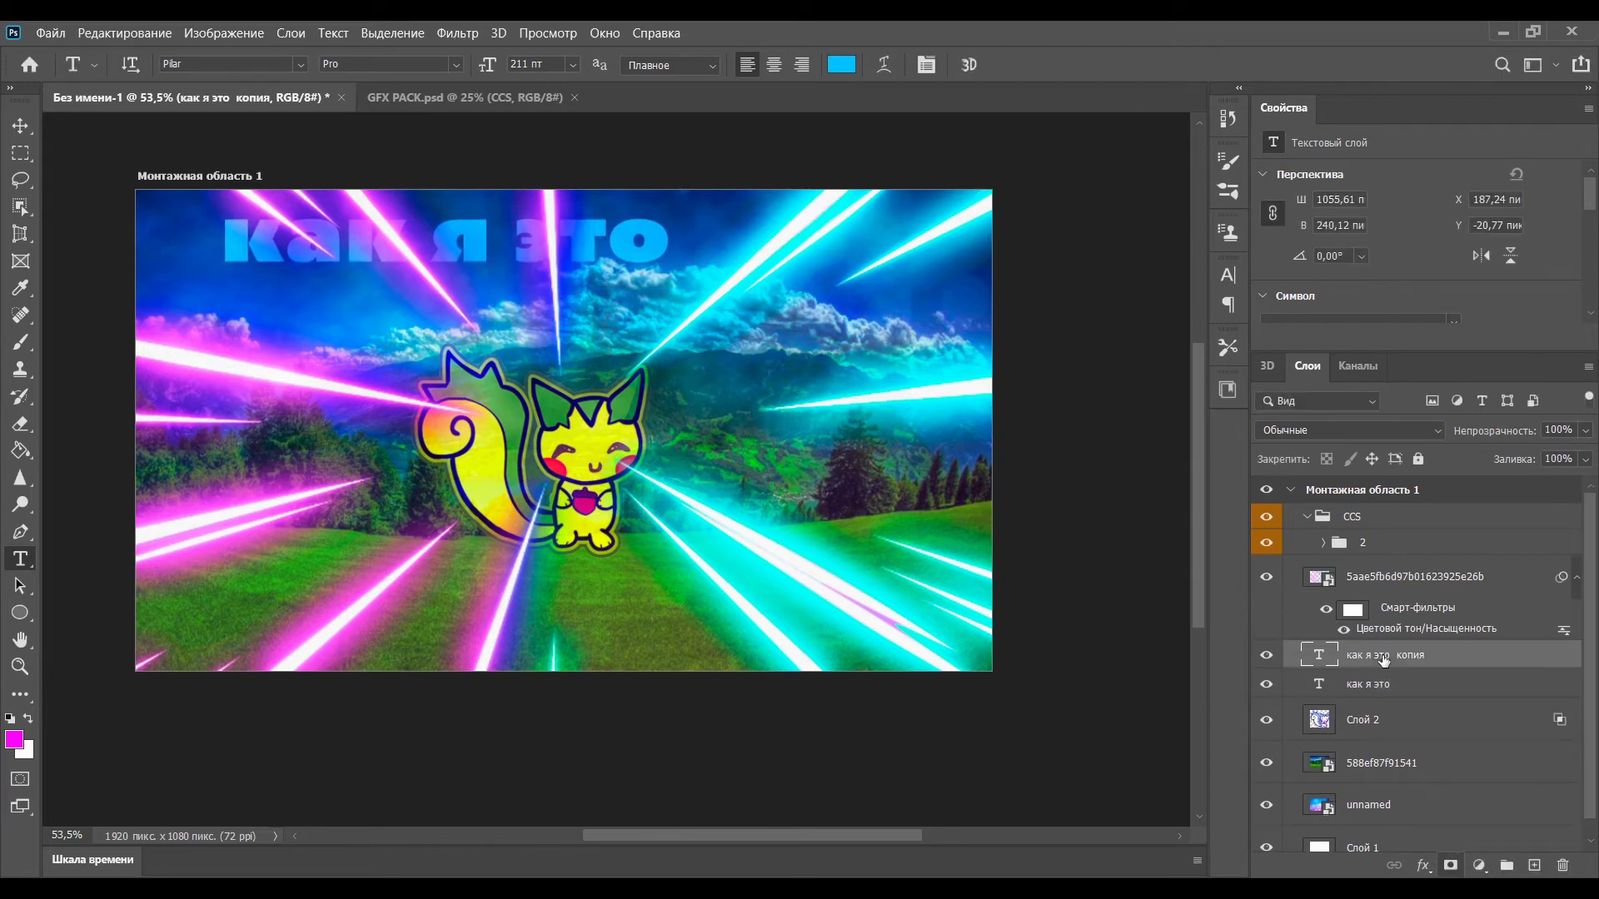
pyautogui.click(625, 234)
pyautogui.moveTo(642, 240); pyautogui.dragTo(709, 613)
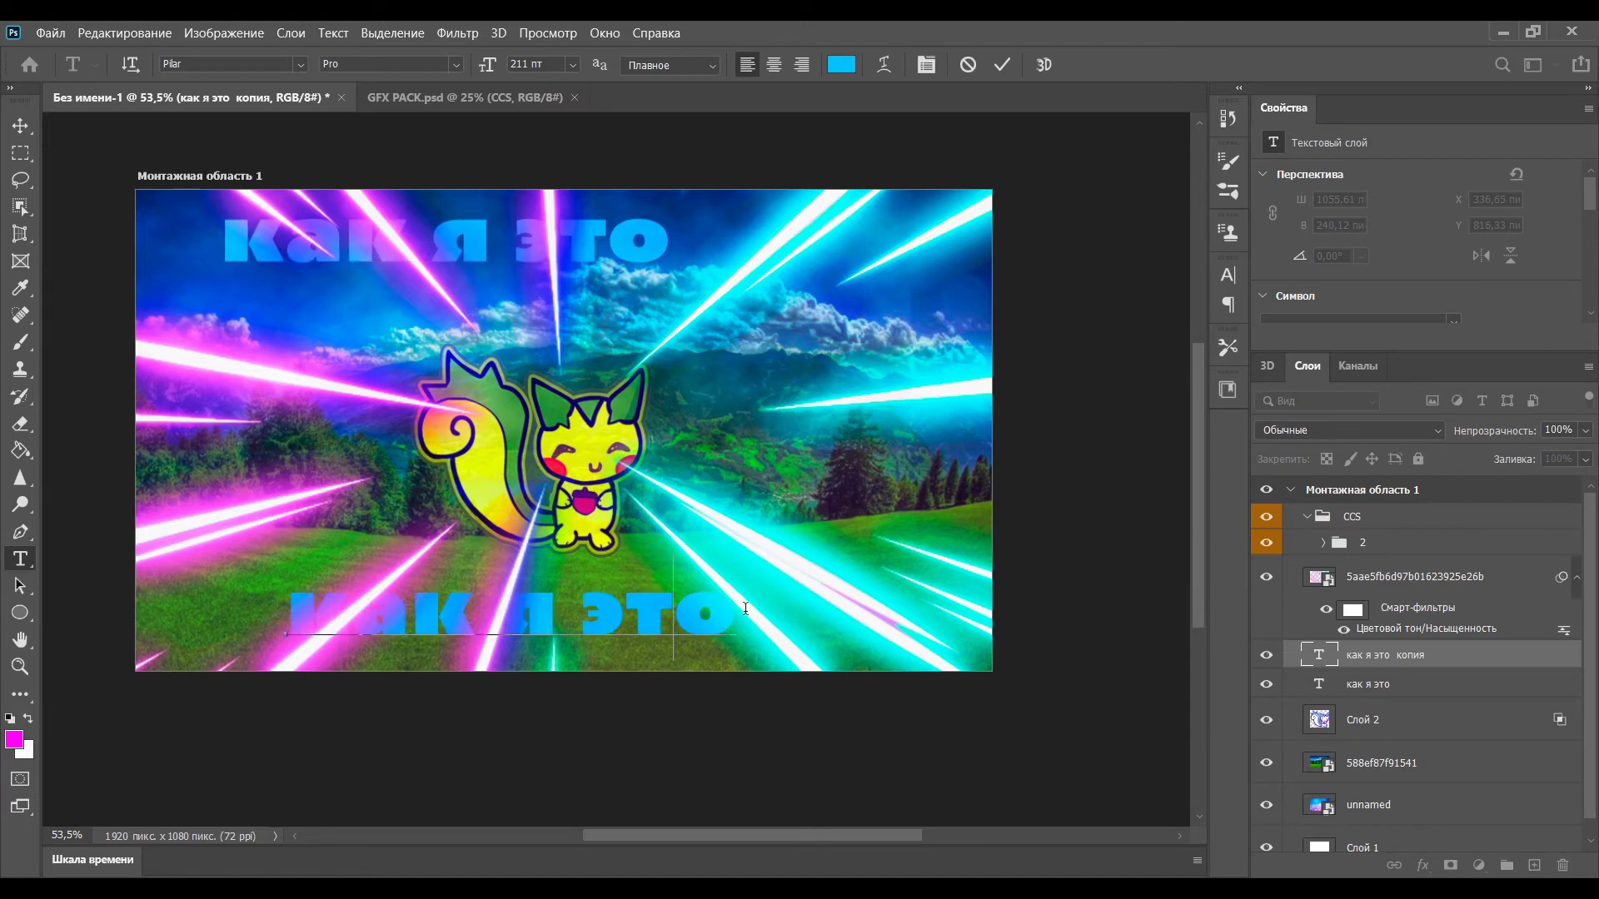
pyautogui.hotkey('ctrl', 'a')
pyautogui.write('сделал')
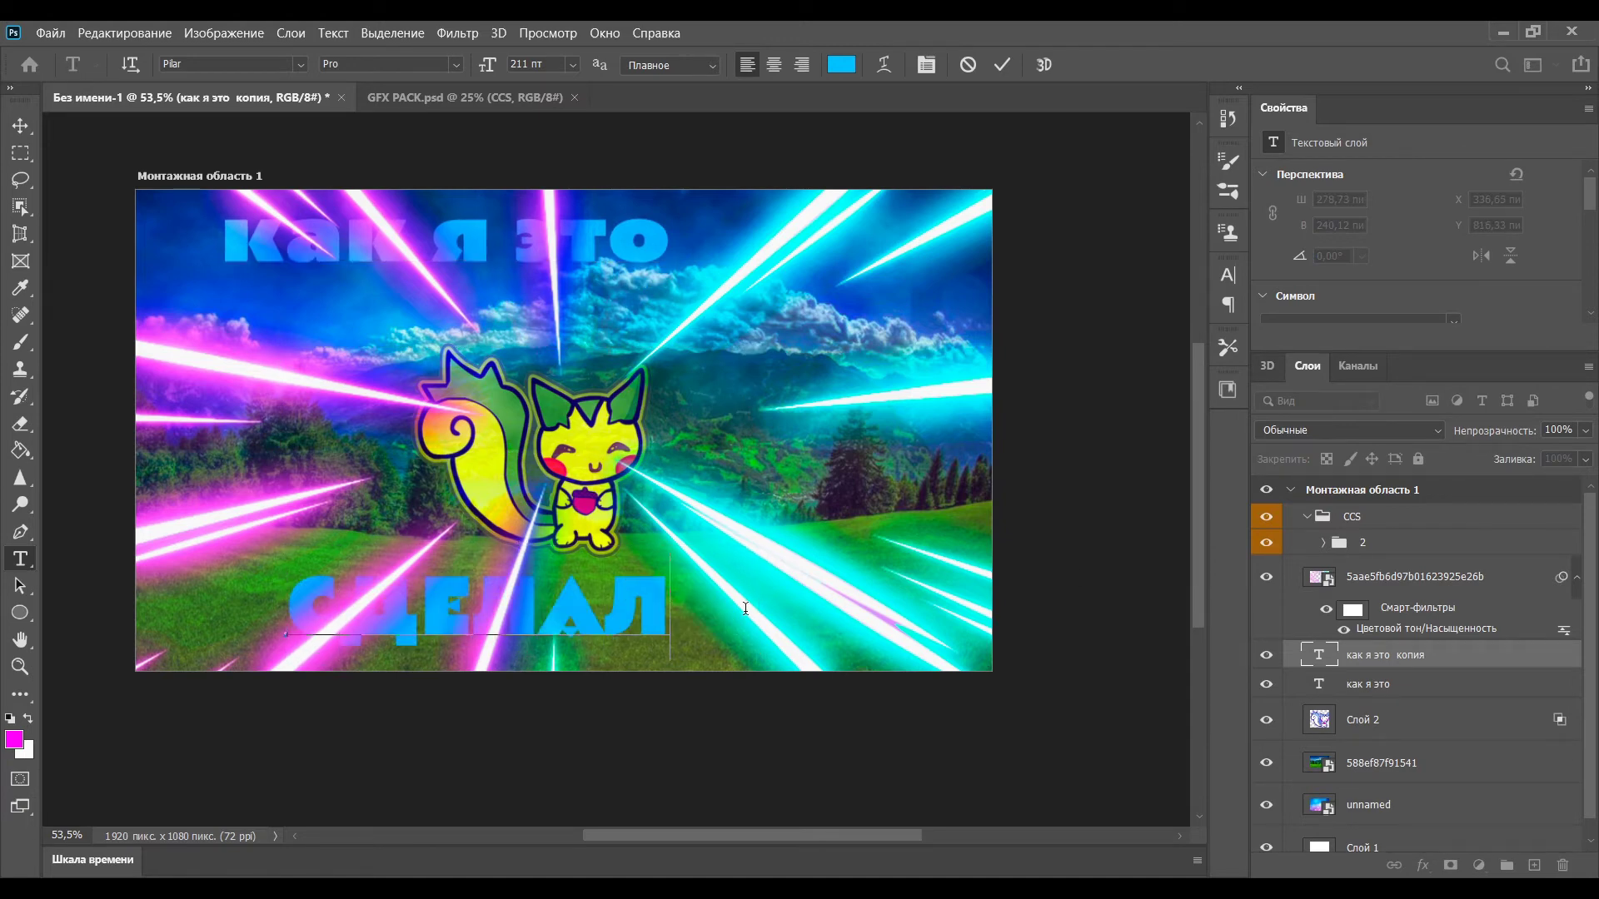
# Replace the word "это" in the upper text with "САМ ЭТО".
pyautogui.click(692, 244)
pyautogui.press('BackSpace')
pyautogui.press('BackSpace')
pyautogui.press('BackSpace')
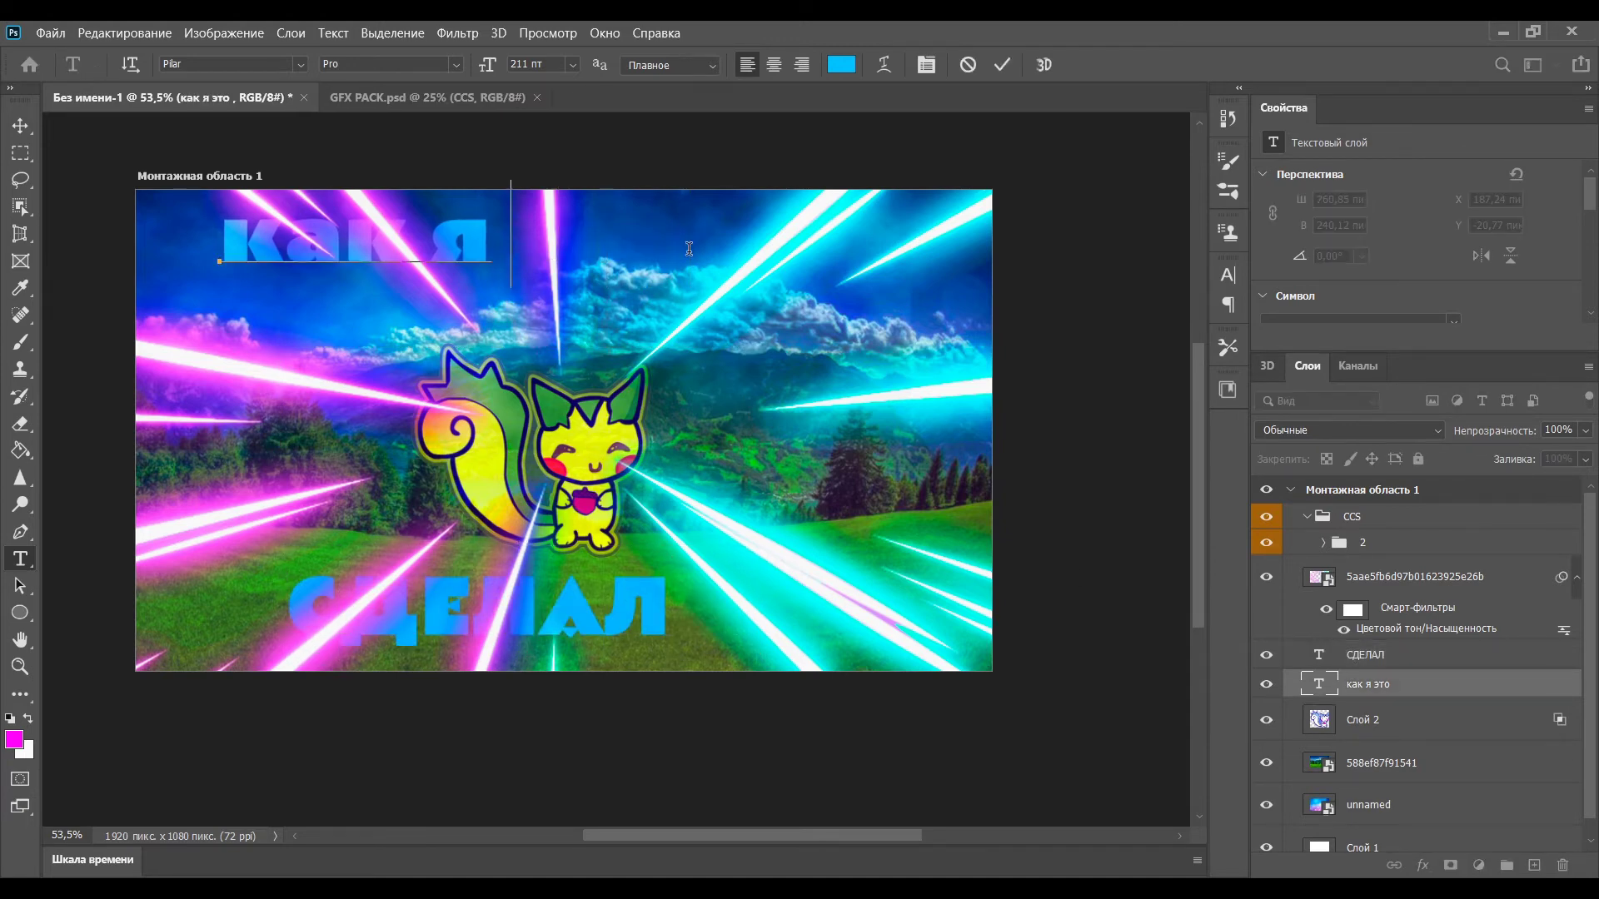
pyautogui.write('САМ ЭТО')
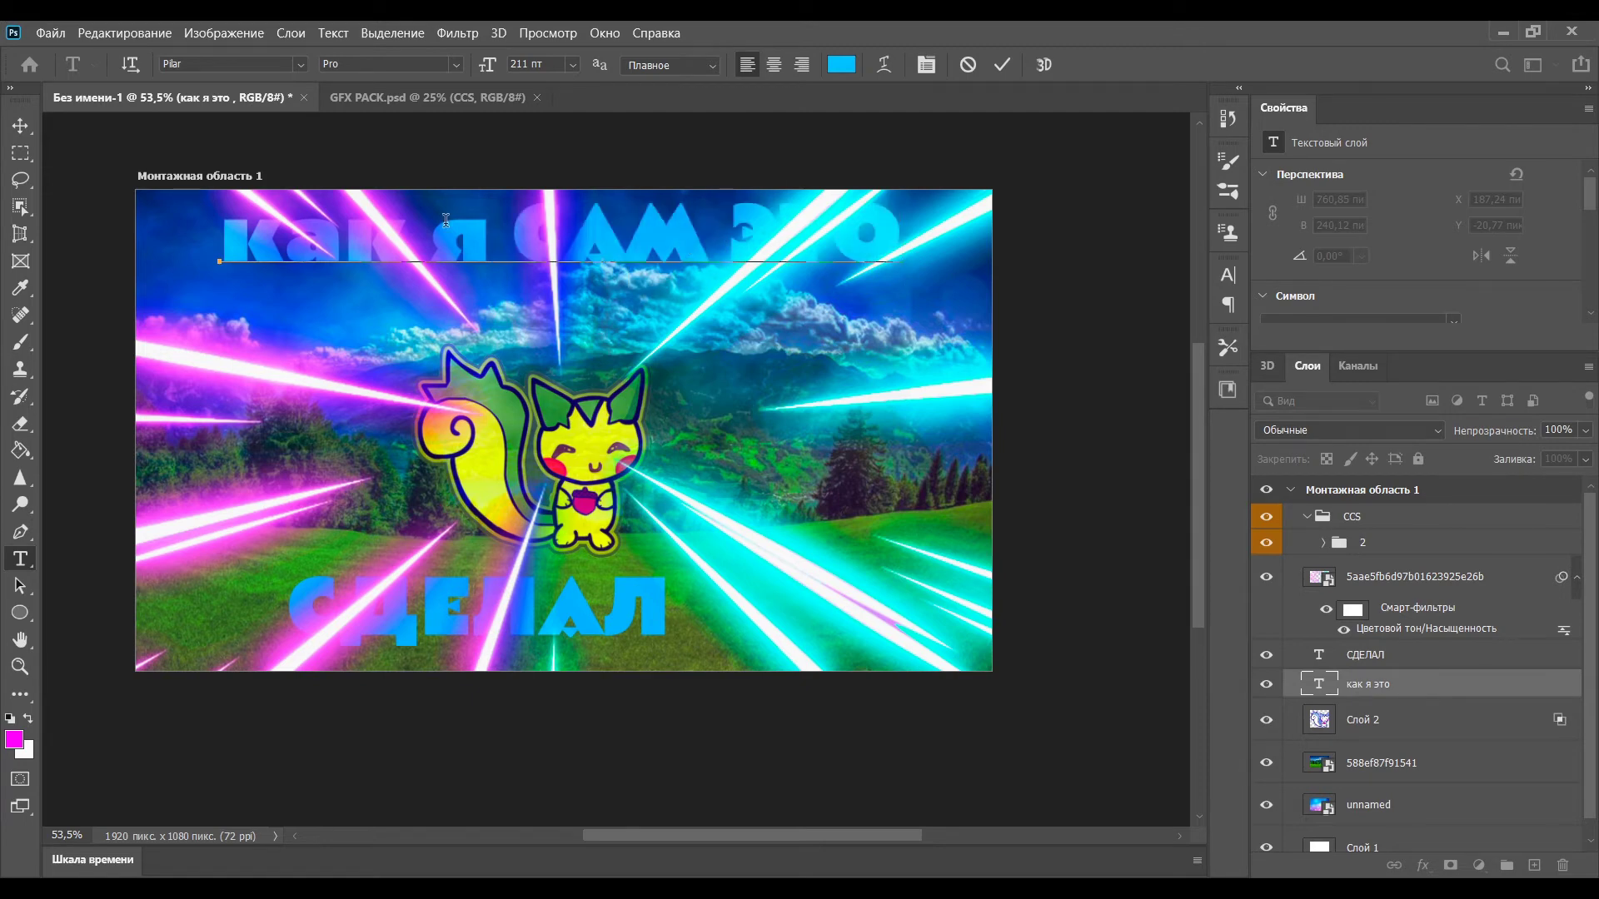
# Replace the words "как я" at the start of the upper text with "В ВИДЕО".
pyautogui.click(446, 219)
pyautogui.press('BackSpace')
pyautogui.press('BackSpace')
pyautogui.press('BackSpace')
pyautogui.press('BackSpace')
pyautogui.press('BackSpace')
pyautogui.press('BackSpace')
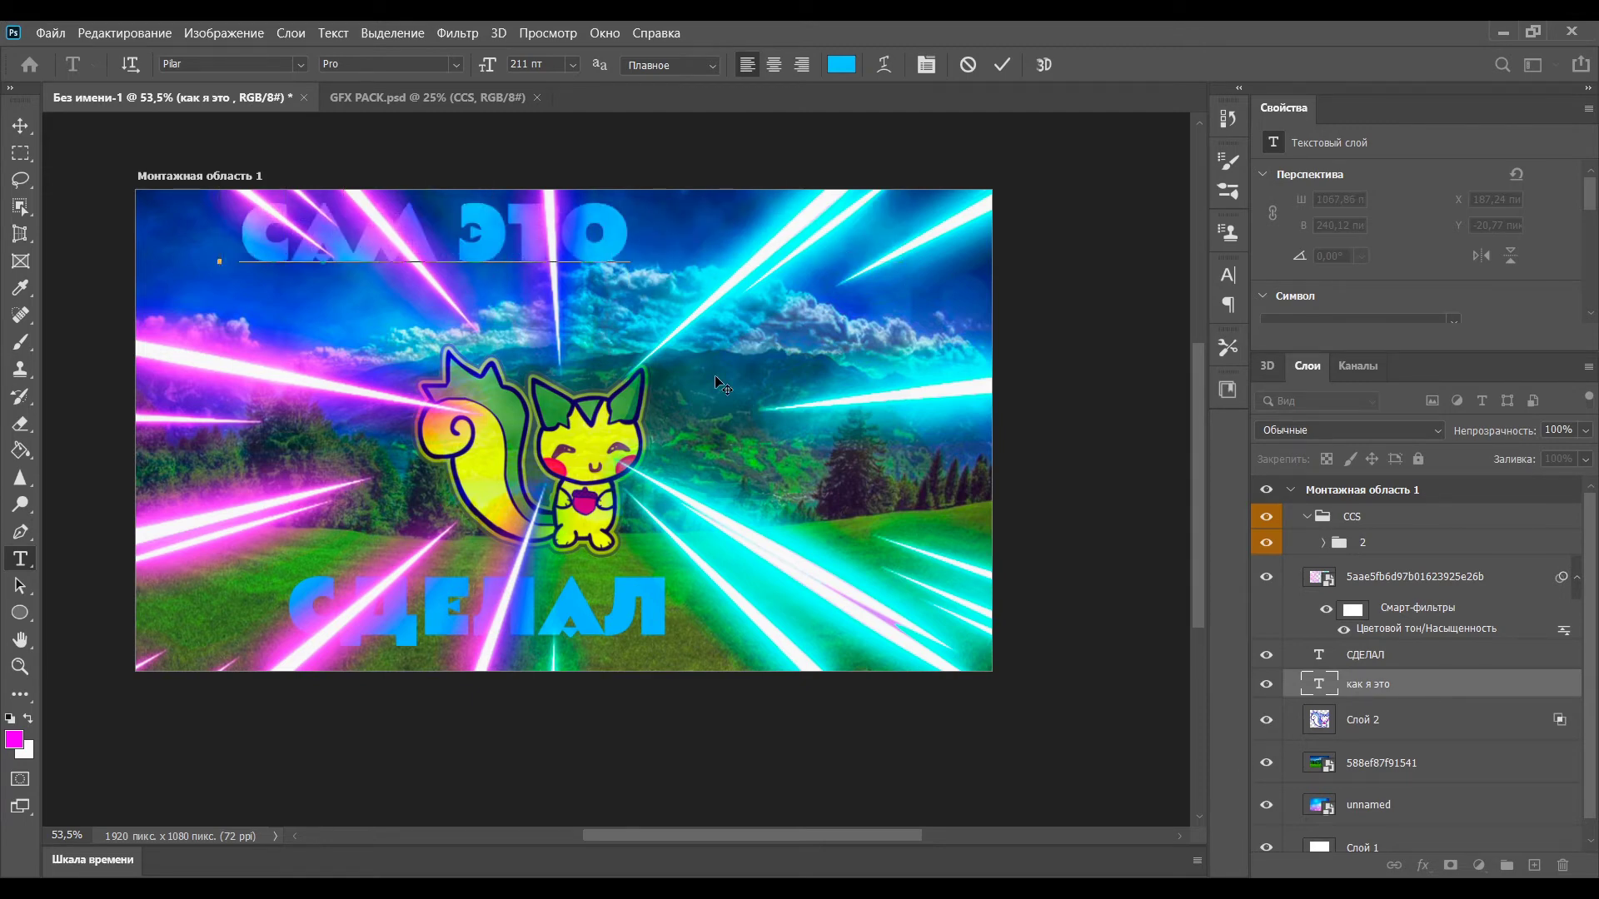
pyautogui.write('В ВИДЕО')
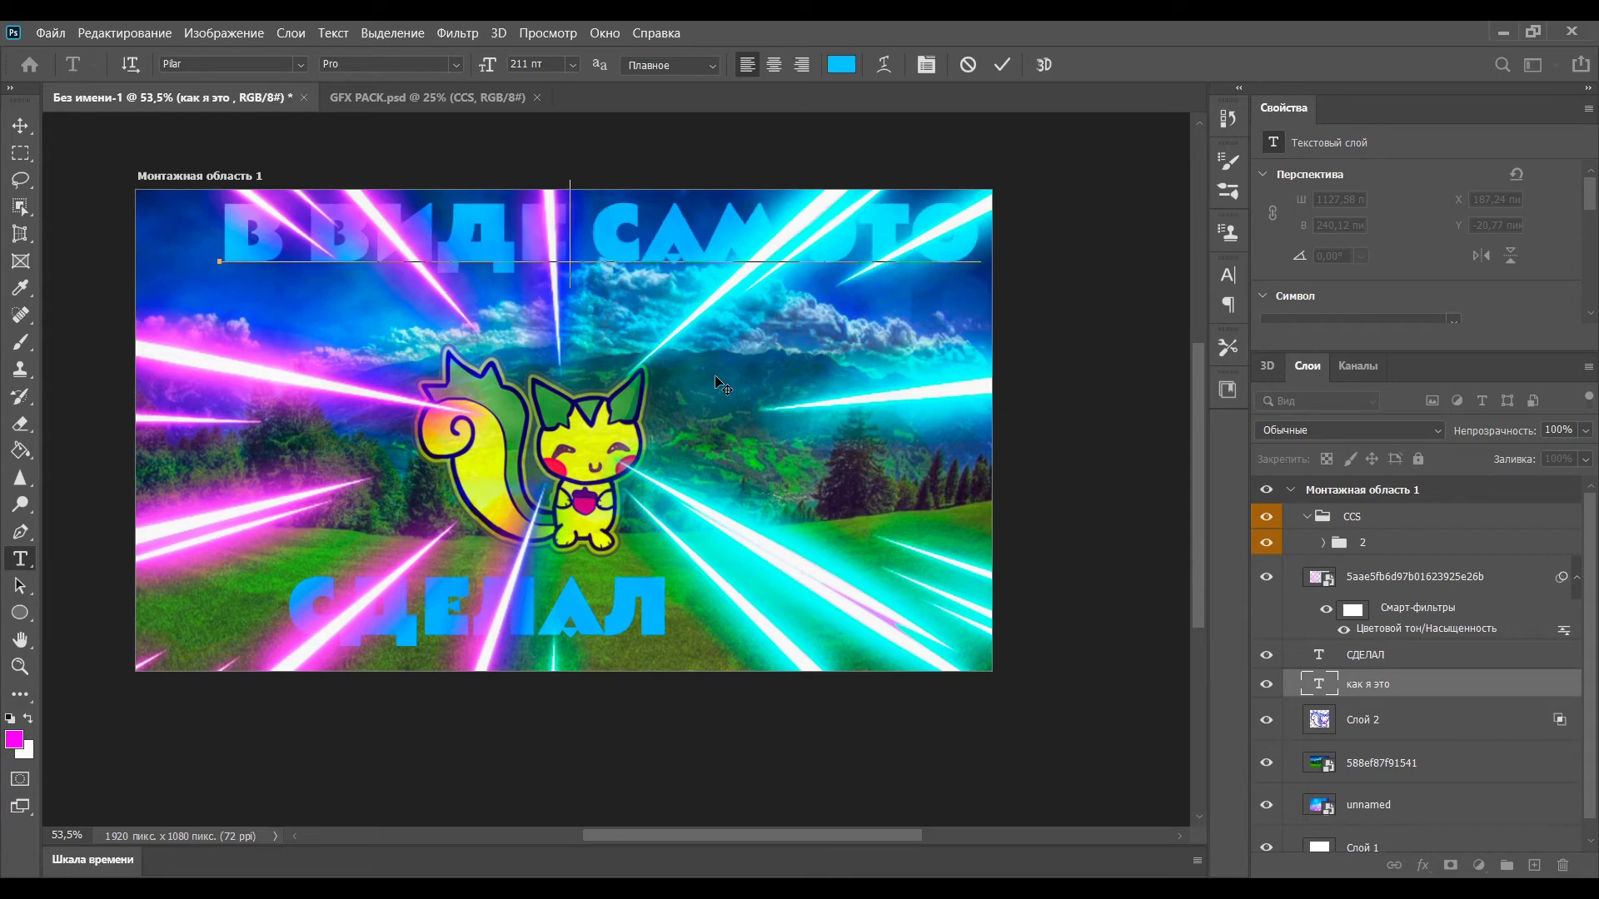
# Position the upper text at about X 28, Y 82 px and "СДЕЛАЛ" centred below the character at about X 519, Y 828 px.
pyautogui.moveTo(568, 221); pyautogui.dragTo(498, 267)
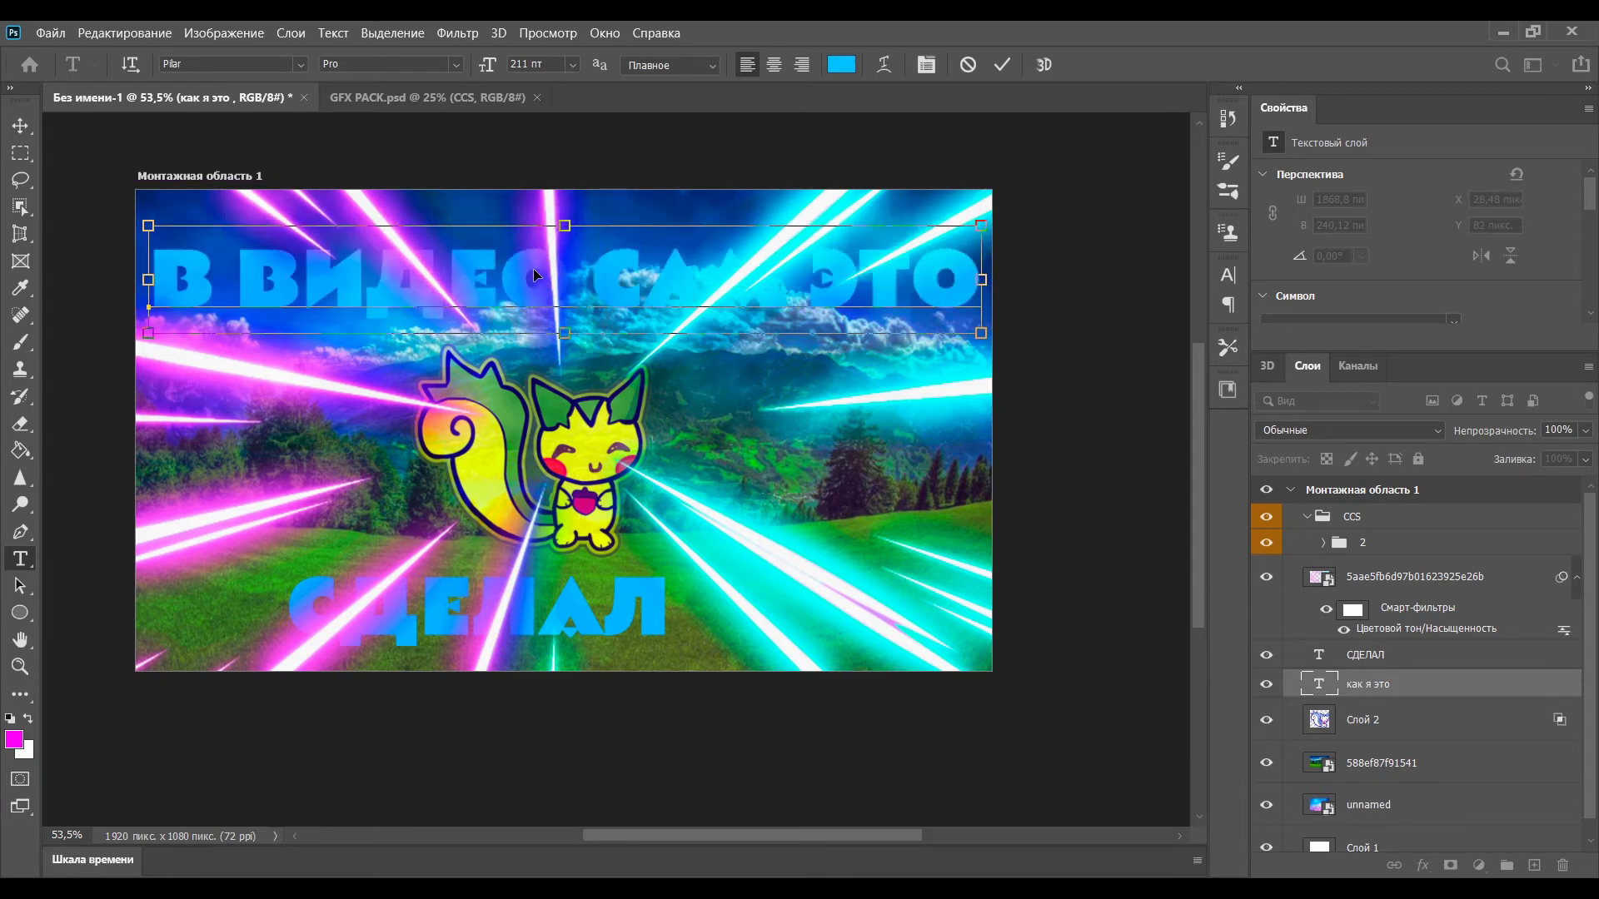
pyautogui.click(517, 602)
pyautogui.moveTo(569, 603); pyautogui.dragTo(637, 622)
# Move the text layers "СДЕЛАЛ" and "В ВИДЕО САМ ЭТО" above the light-ray layer.
pyautogui.click(1369, 684)
pyautogui.click(1364, 658)
pyautogui.click(1376, 587)
pyautogui.scroll(-1, 1383, 575)
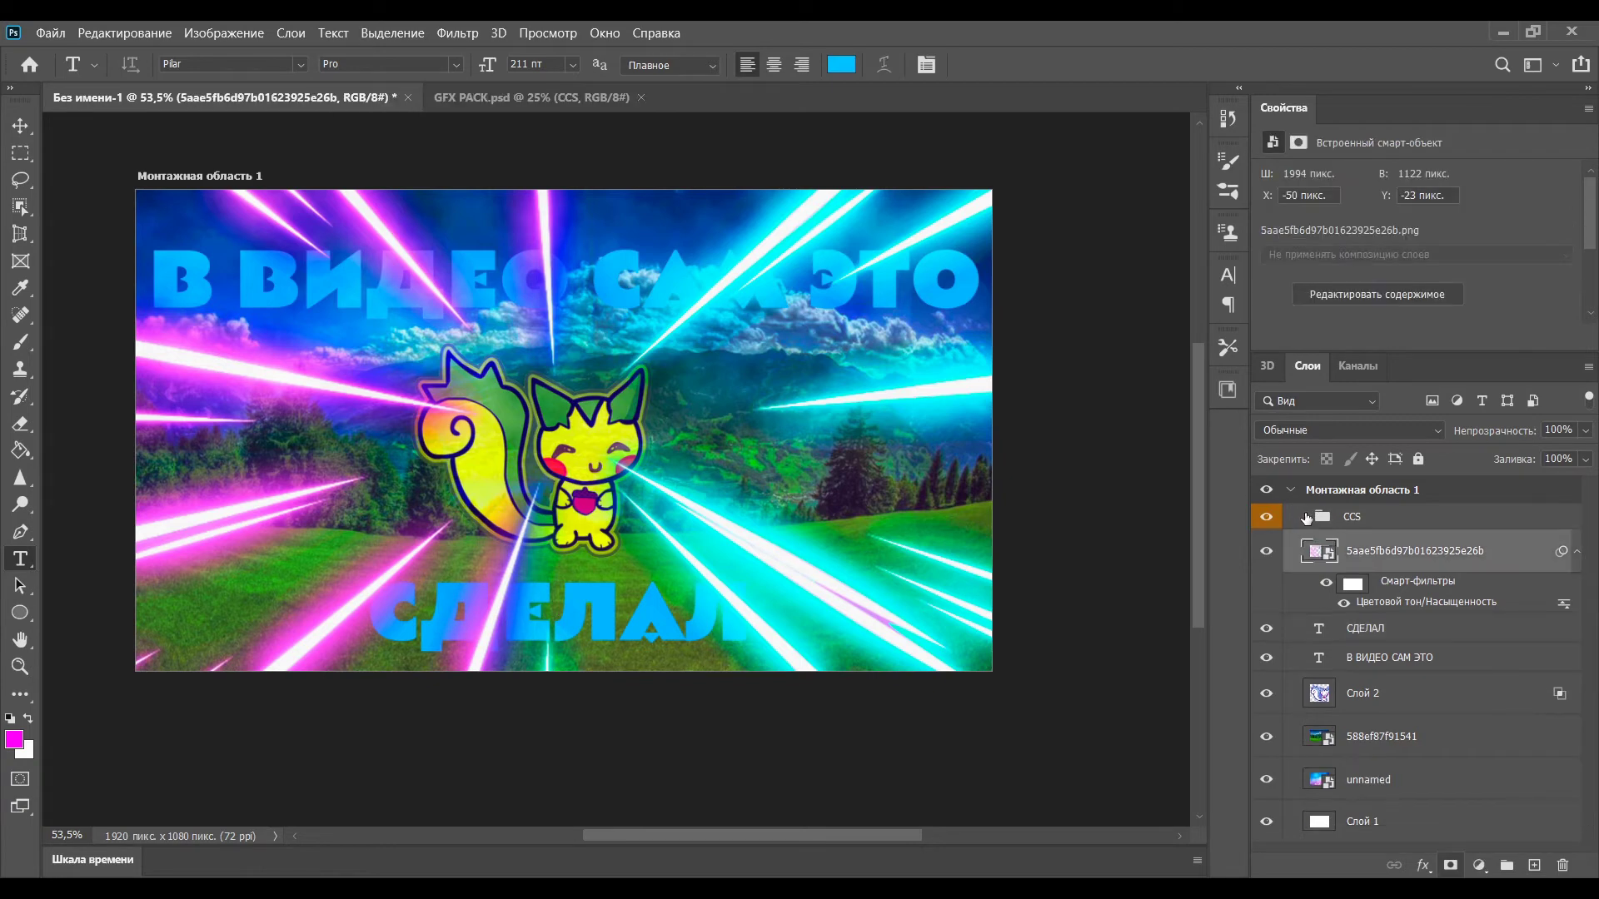
pyautogui.scroll(1, 1383, 583)
pyautogui.moveTo(1365, 655); pyautogui.dragTo(1365, 560)
pyautogui.moveTo(1389, 684); pyautogui.dragTo(1389, 585)
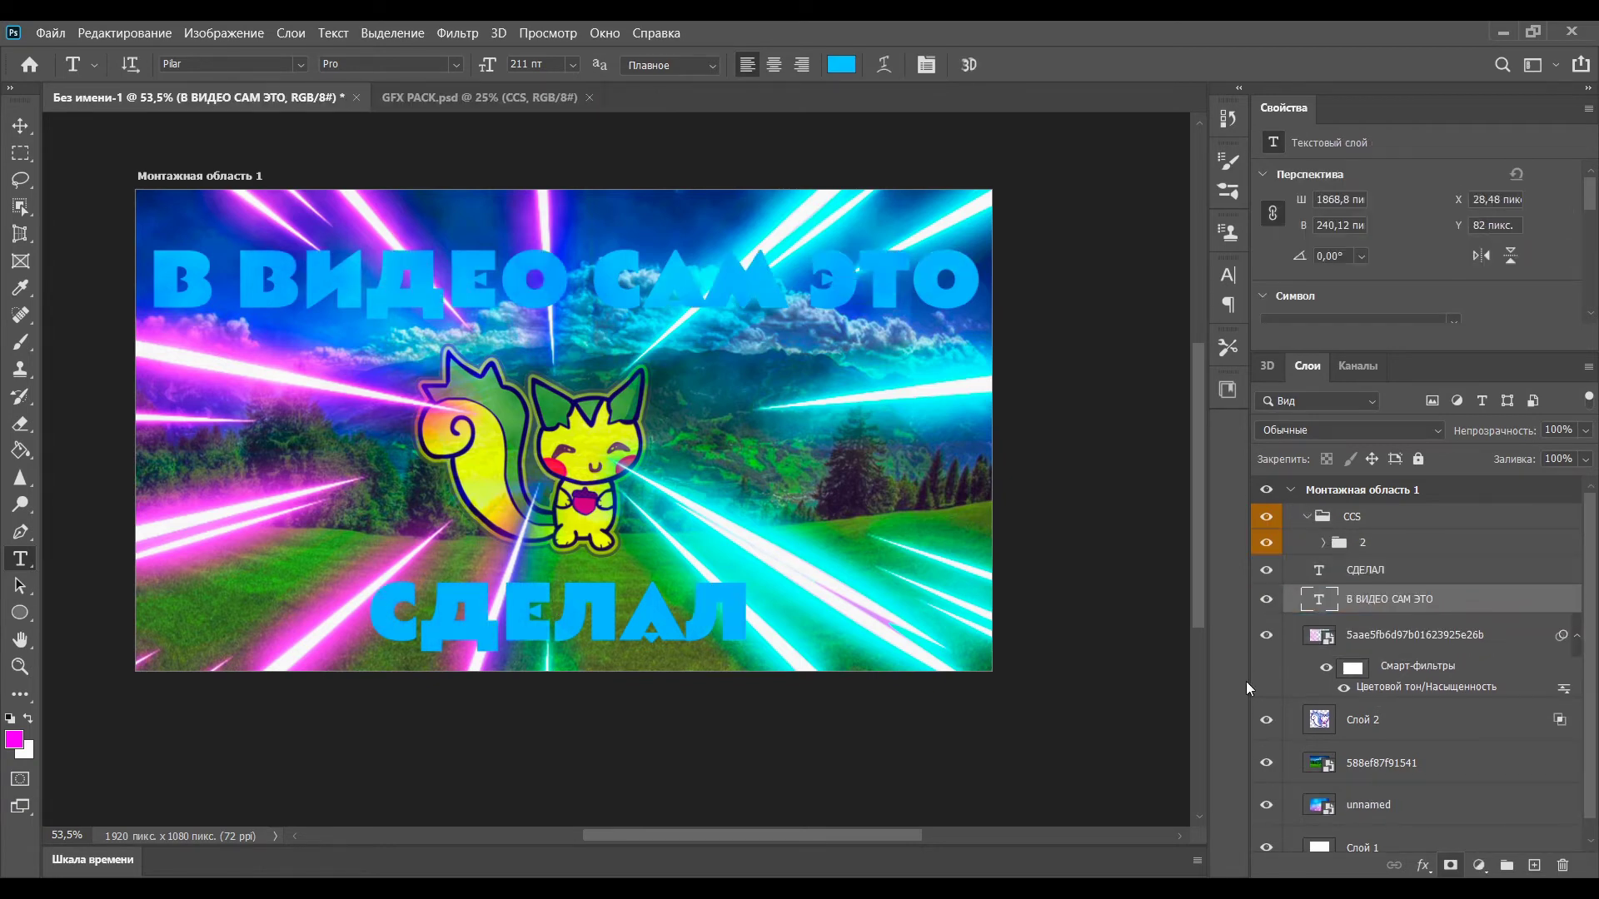
# Recolour the text "В ВИДЕО САМ ЭТО" white and select the "СДЕЛАЛ" text layer.
pyautogui.moveTo(980, 281); pyautogui.dragTo(153, 281)
pyautogui.click(841, 64)
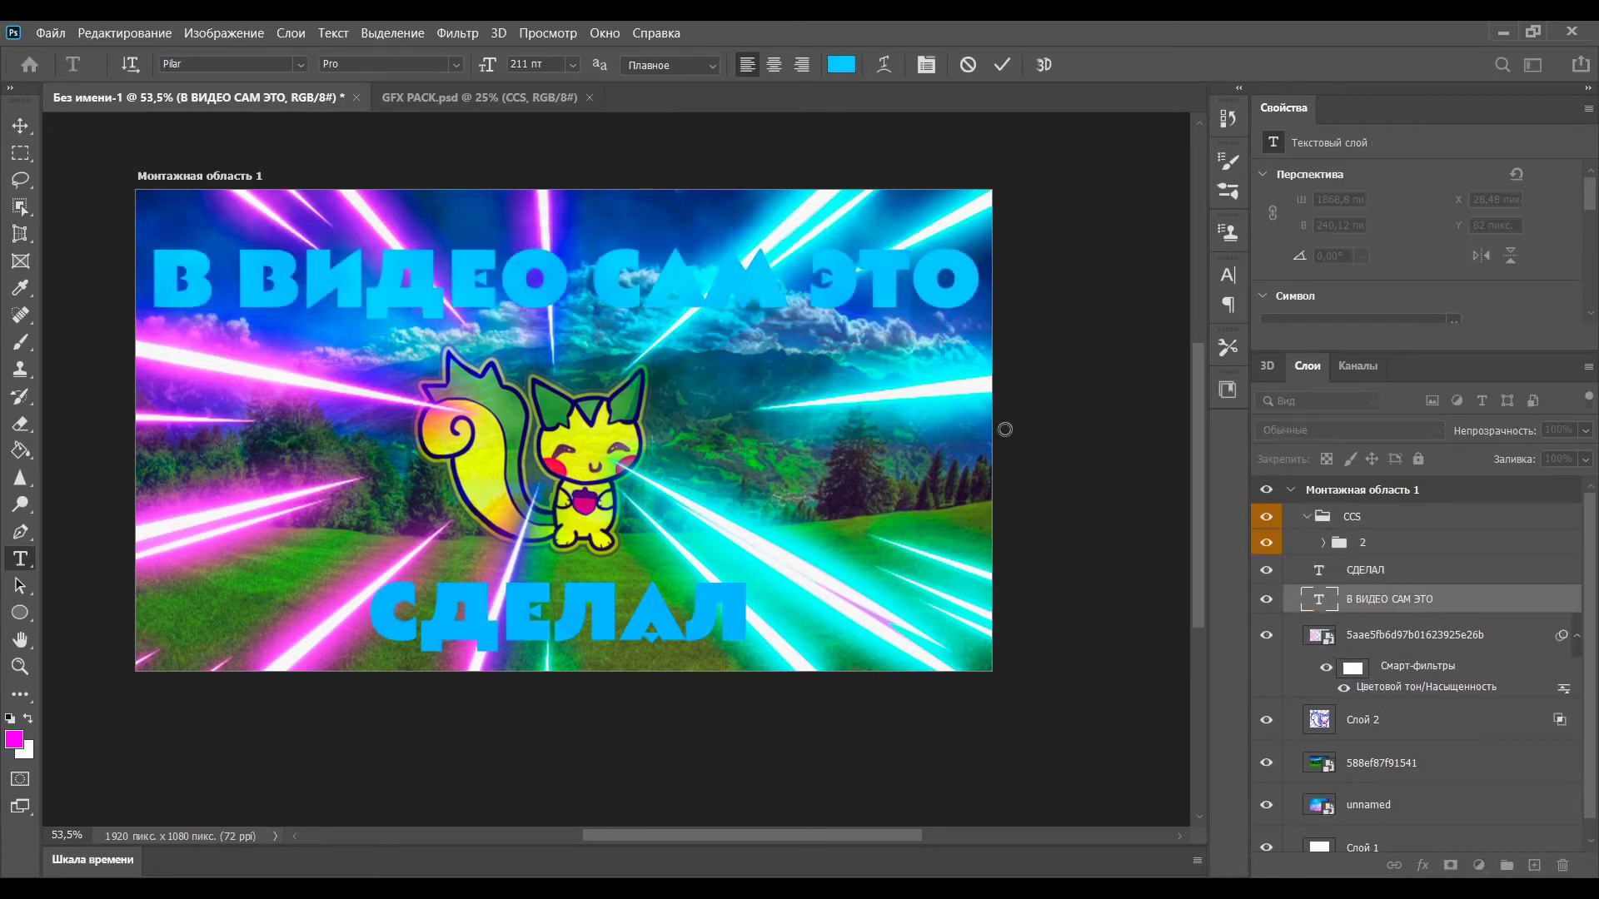
pyautogui.click(997, 327)
pyautogui.click(776, 583)
pyautogui.doubleClick(1347, 574)
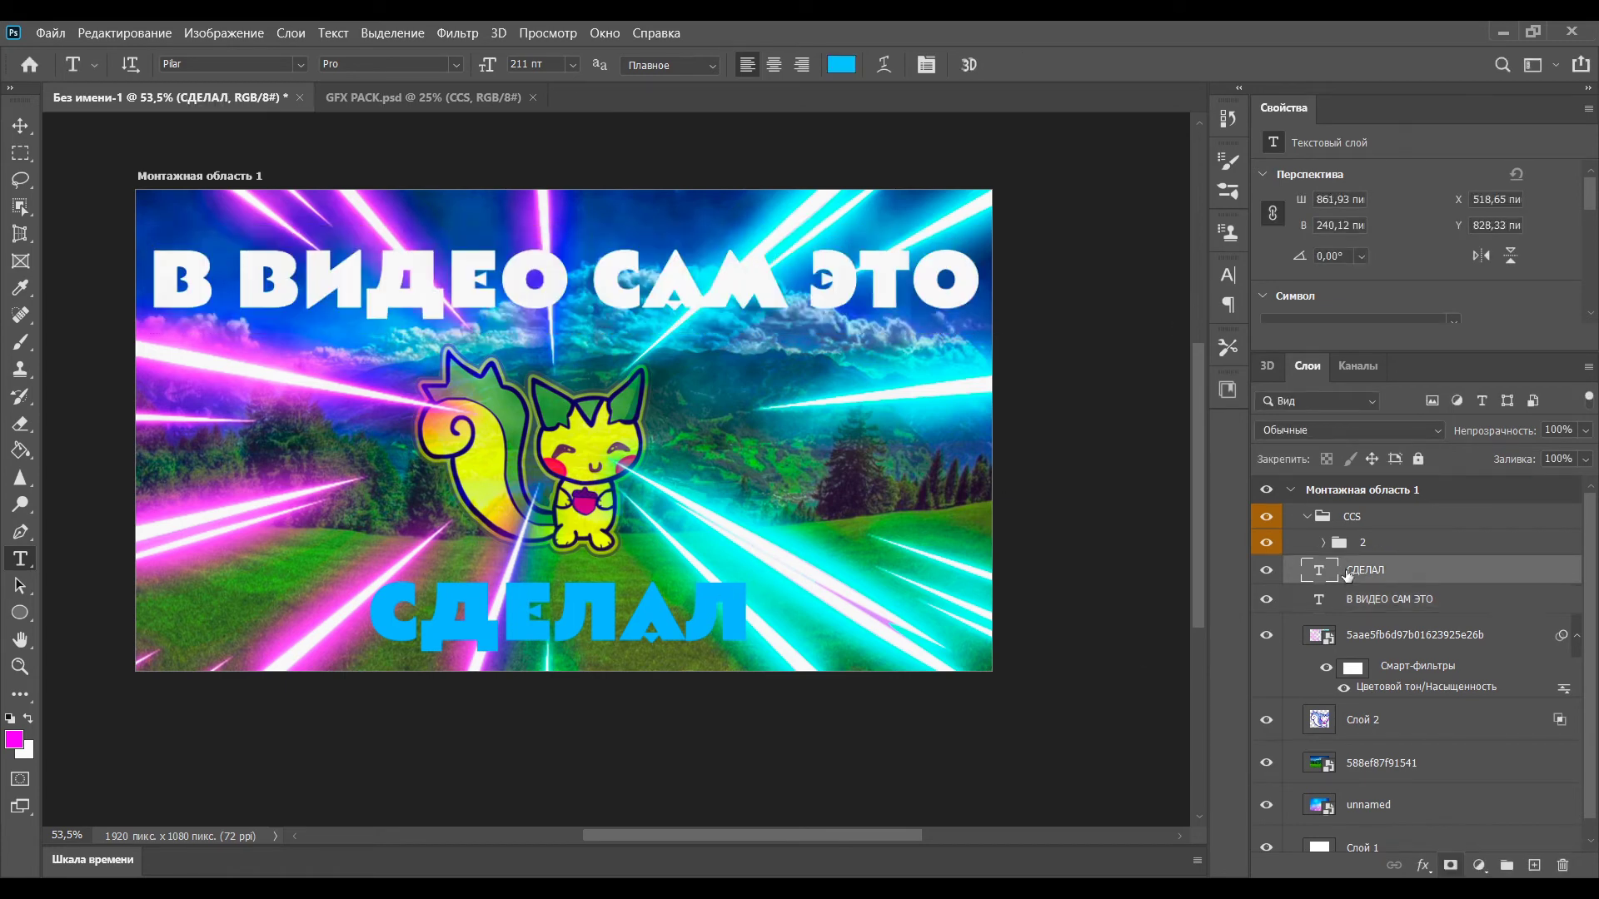
# Recolour the "СДЕЛАЛ" text white.
pyautogui.doubleClick(1319, 571)
pyautogui.click(844, 62)
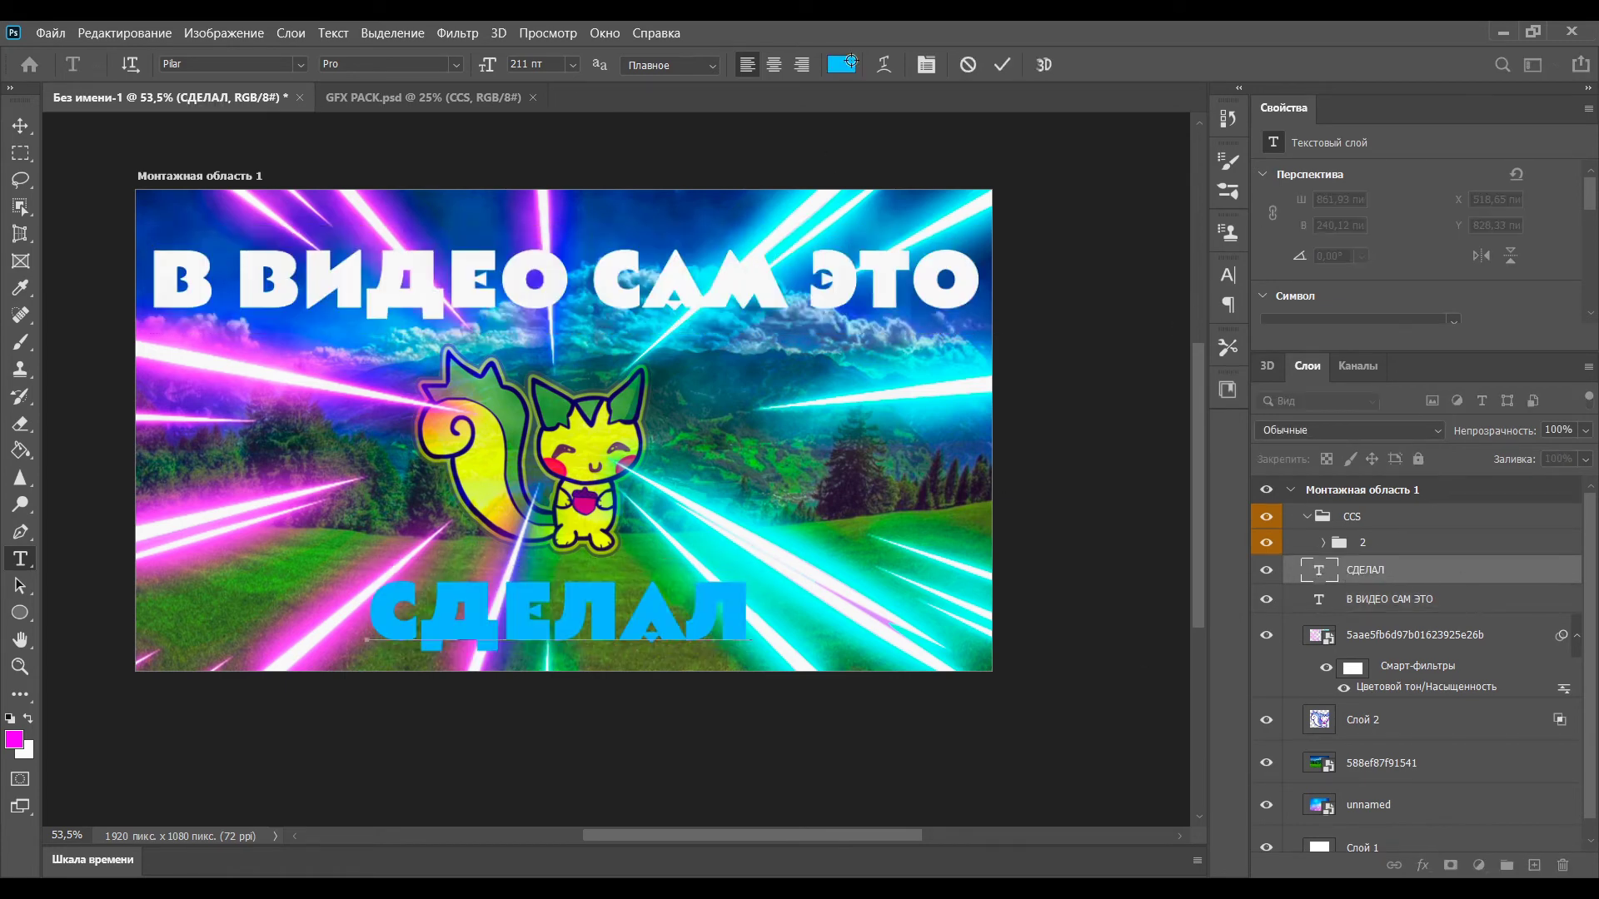
pyautogui.click(998, 330)
pyautogui.press('Return')
pyautogui.click(1120, 379)
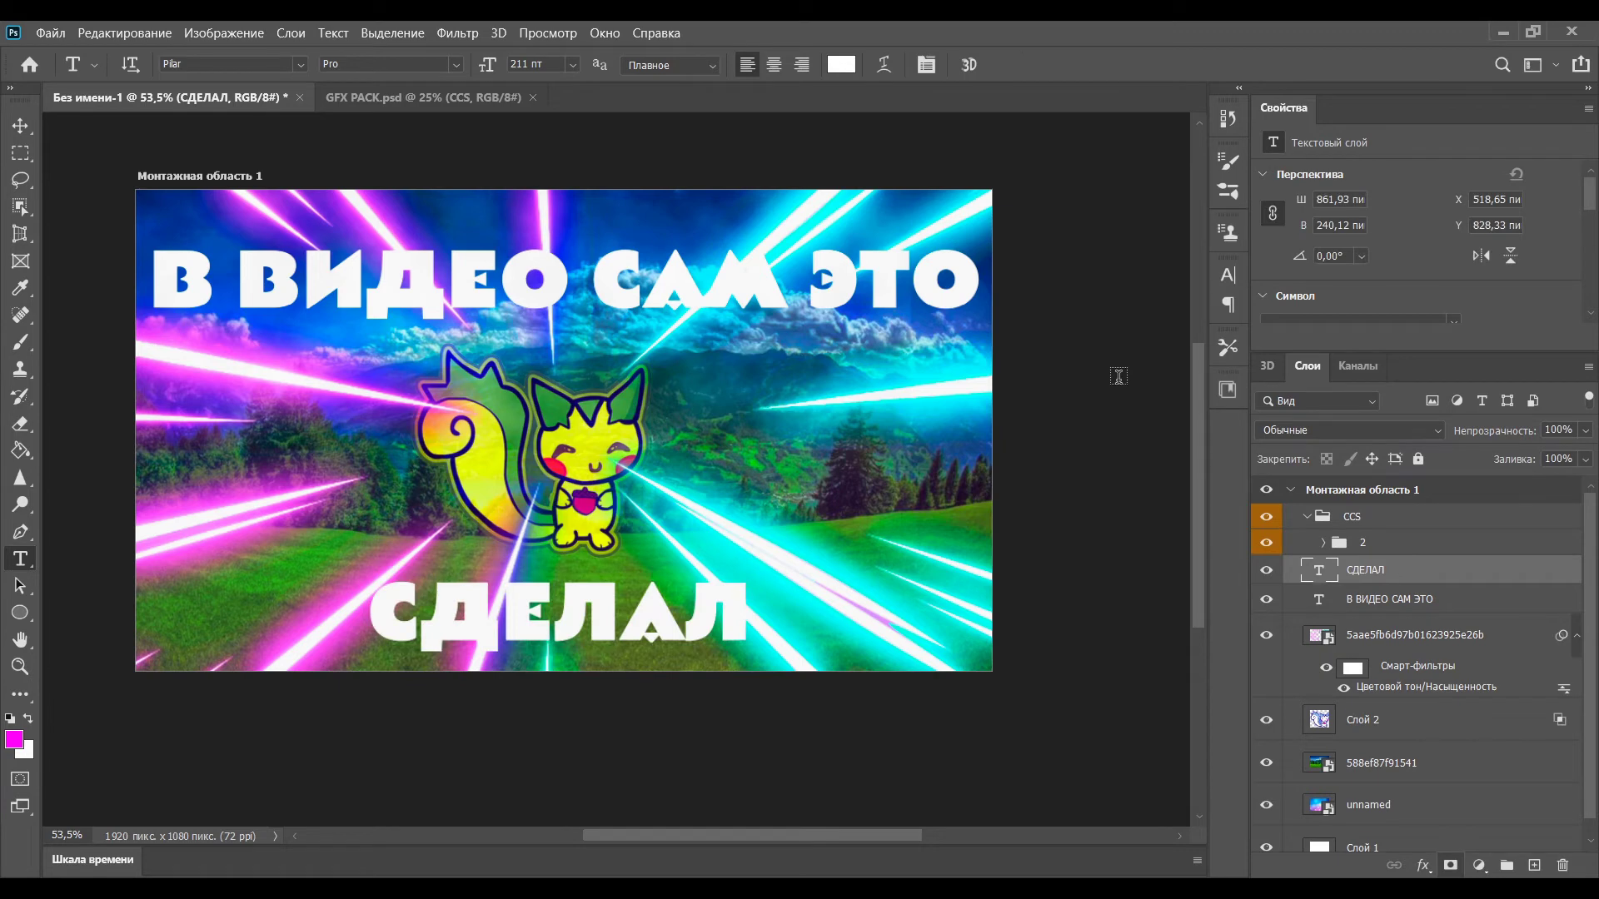
# Convert the "СДЕЛАЛ" text into a 3D extrusion with rounded, inflated letter fronts, undoing the excessive last deformation.
pyautogui.click(966, 67)
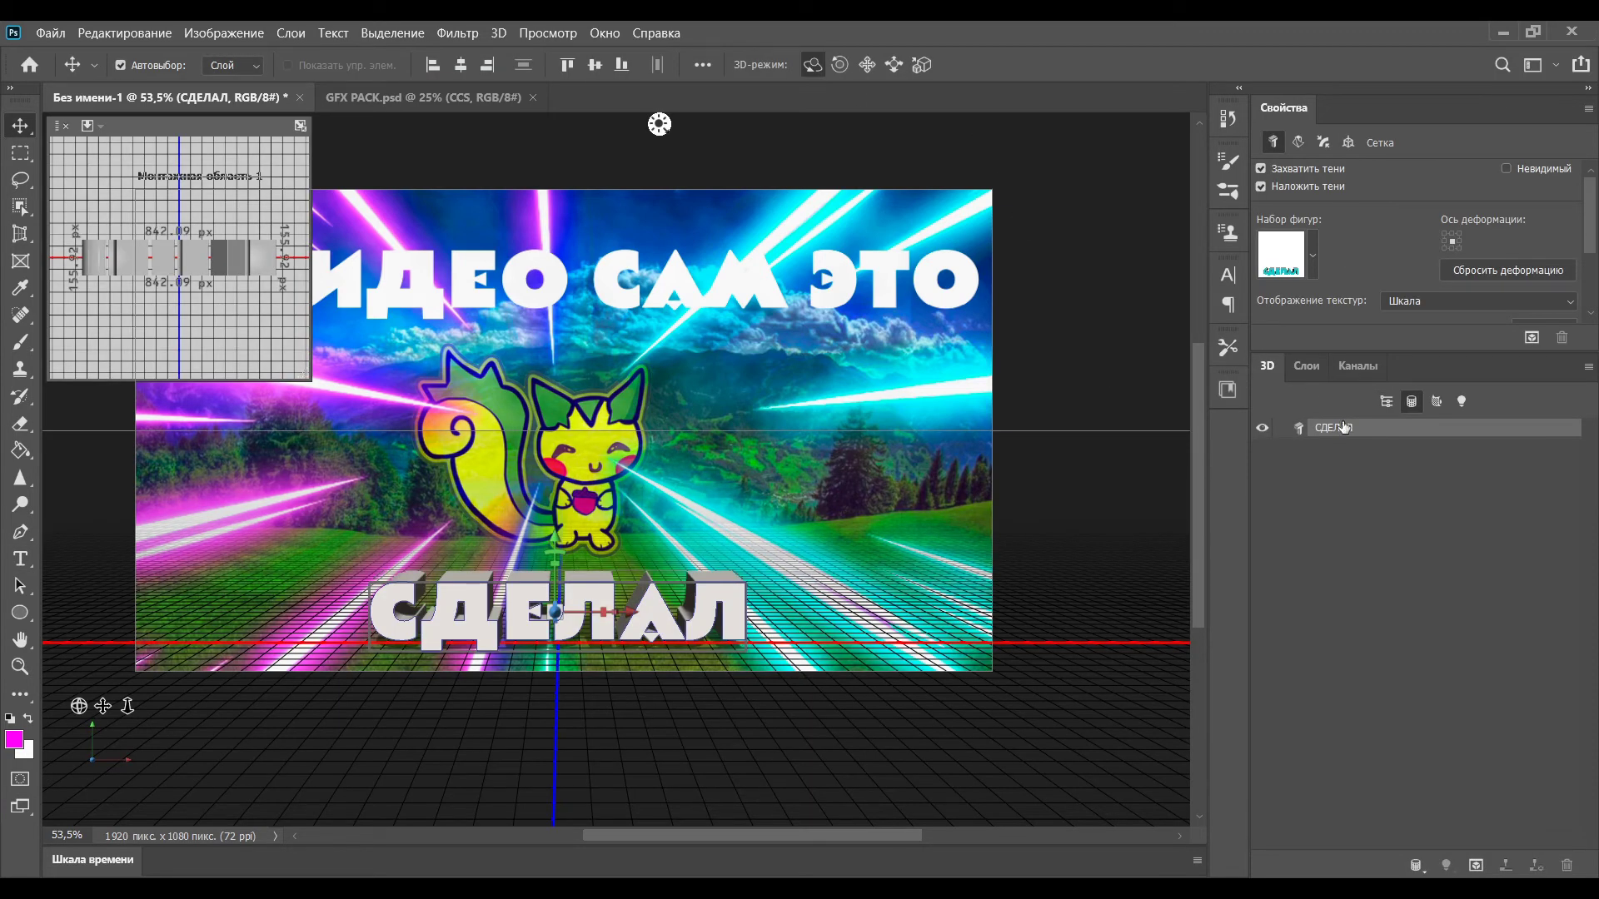
pyautogui.moveTo(623, 596); pyautogui.dragTo(555, 602)
pyautogui.moveTo(731, 586)
pyautogui.mouseDown()
pyautogui.moveTo(729, 629)
pyautogui.moveTo(734, 582)
pyautogui.mouseUp()
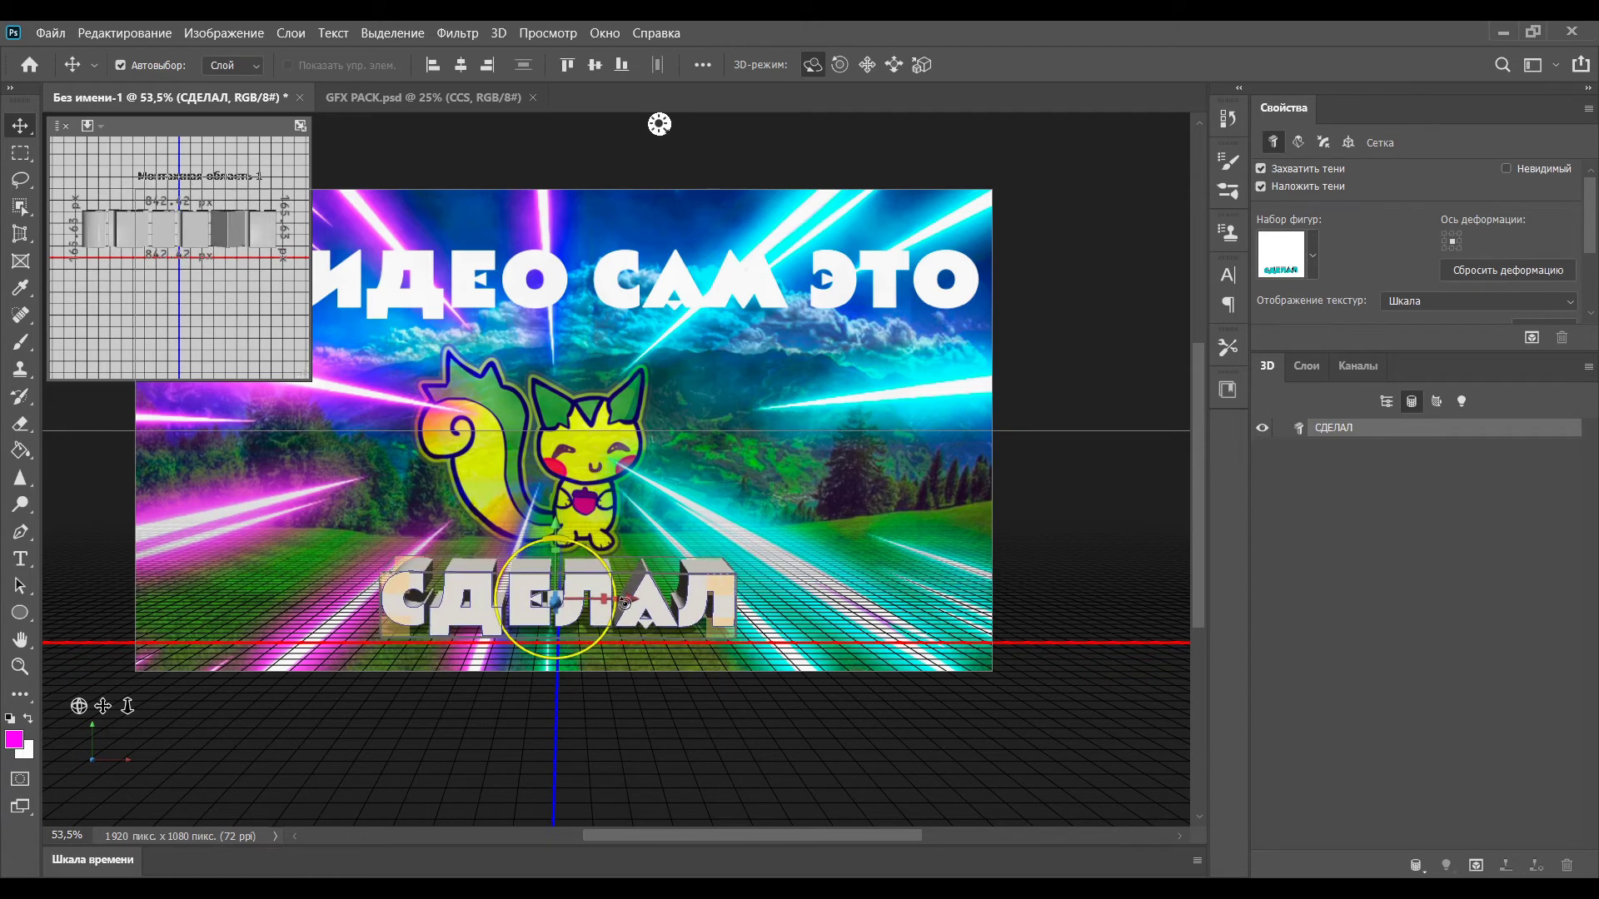
pyautogui.click(626, 598)
pyautogui.click(628, 599)
pyautogui.moveTo(634, 599); pyautogui.dragTo(633, 605)
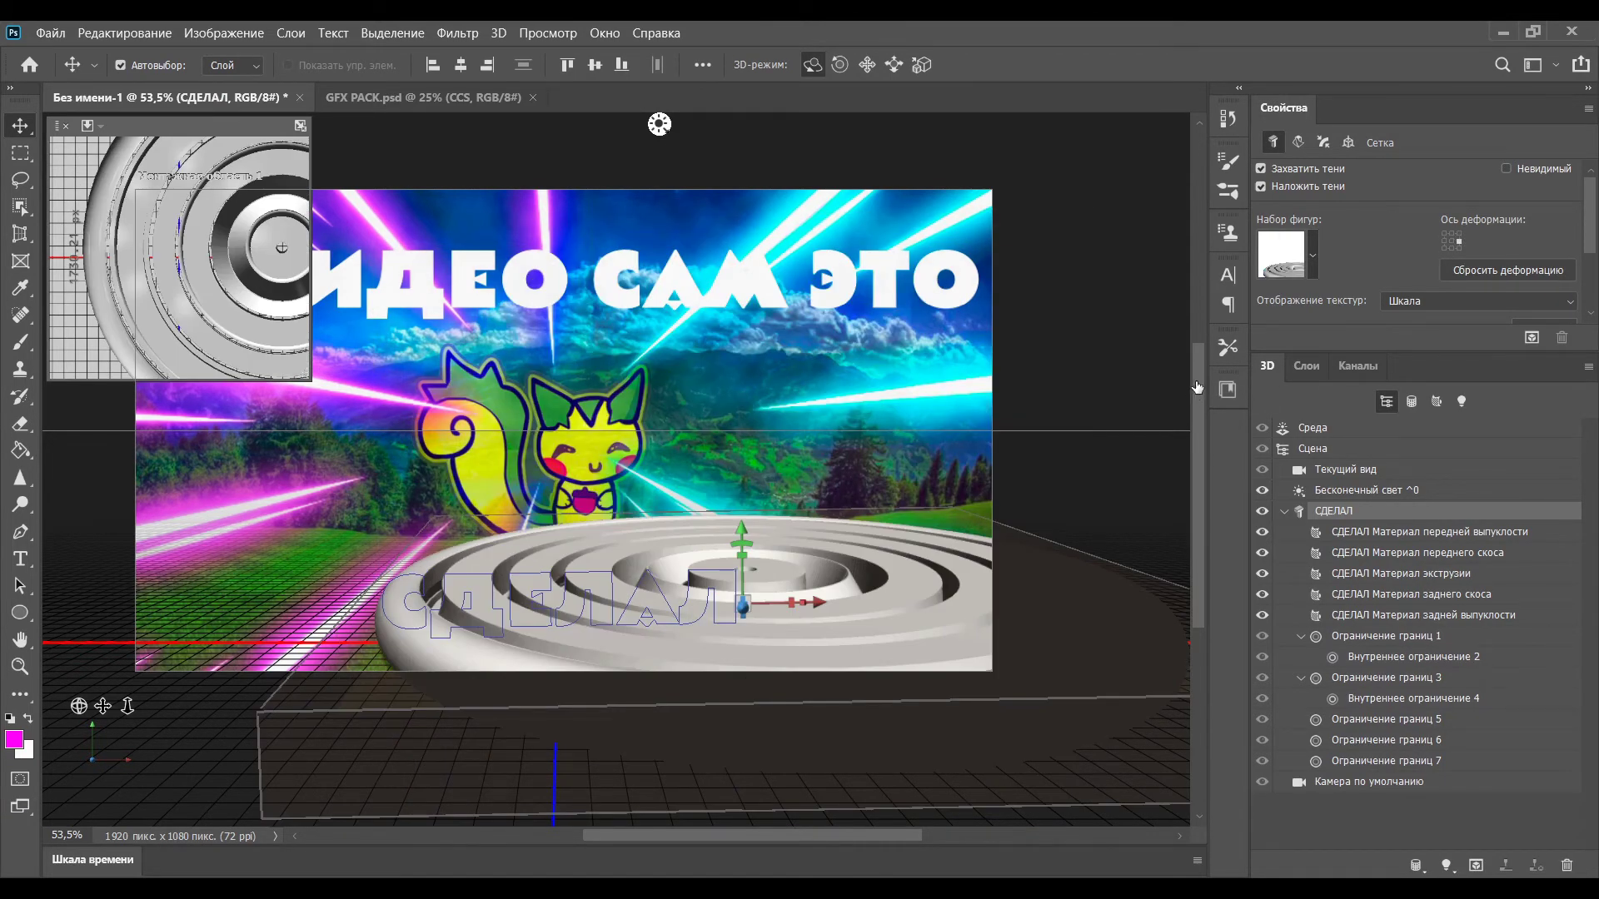
pyautogui.hotkey('ctrl', 'z')
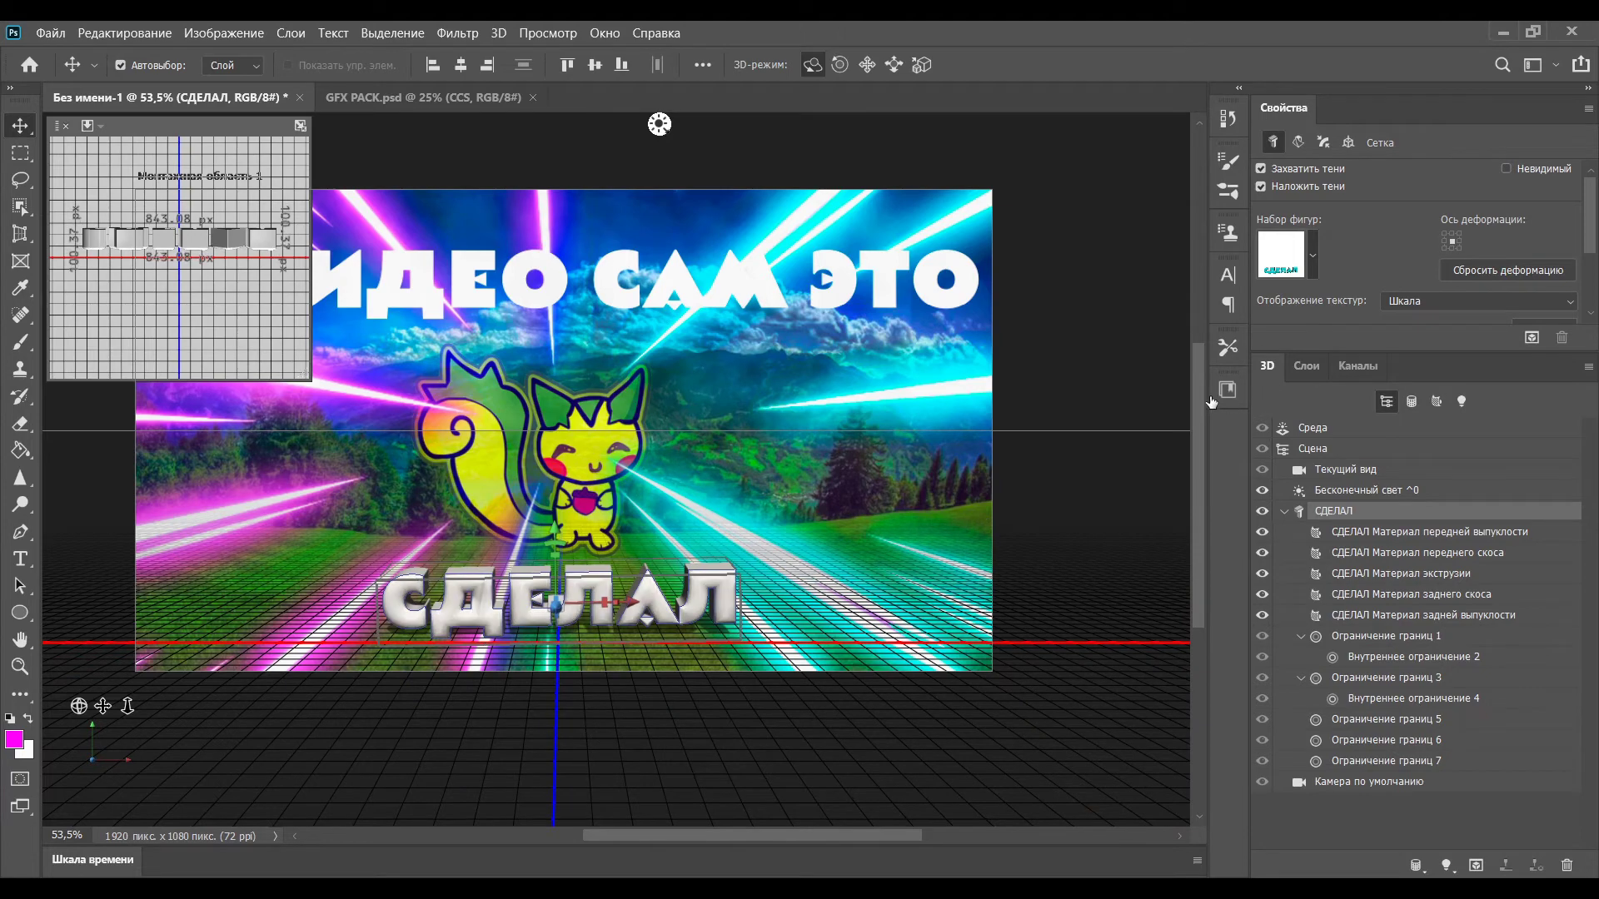
# Enlarge the 3D "СДЕЛАЛ" text so it spans most of the artboard's width below the character.
pyautogui.moveTo(736, 573); pyautogui.dragTo(865, 527)
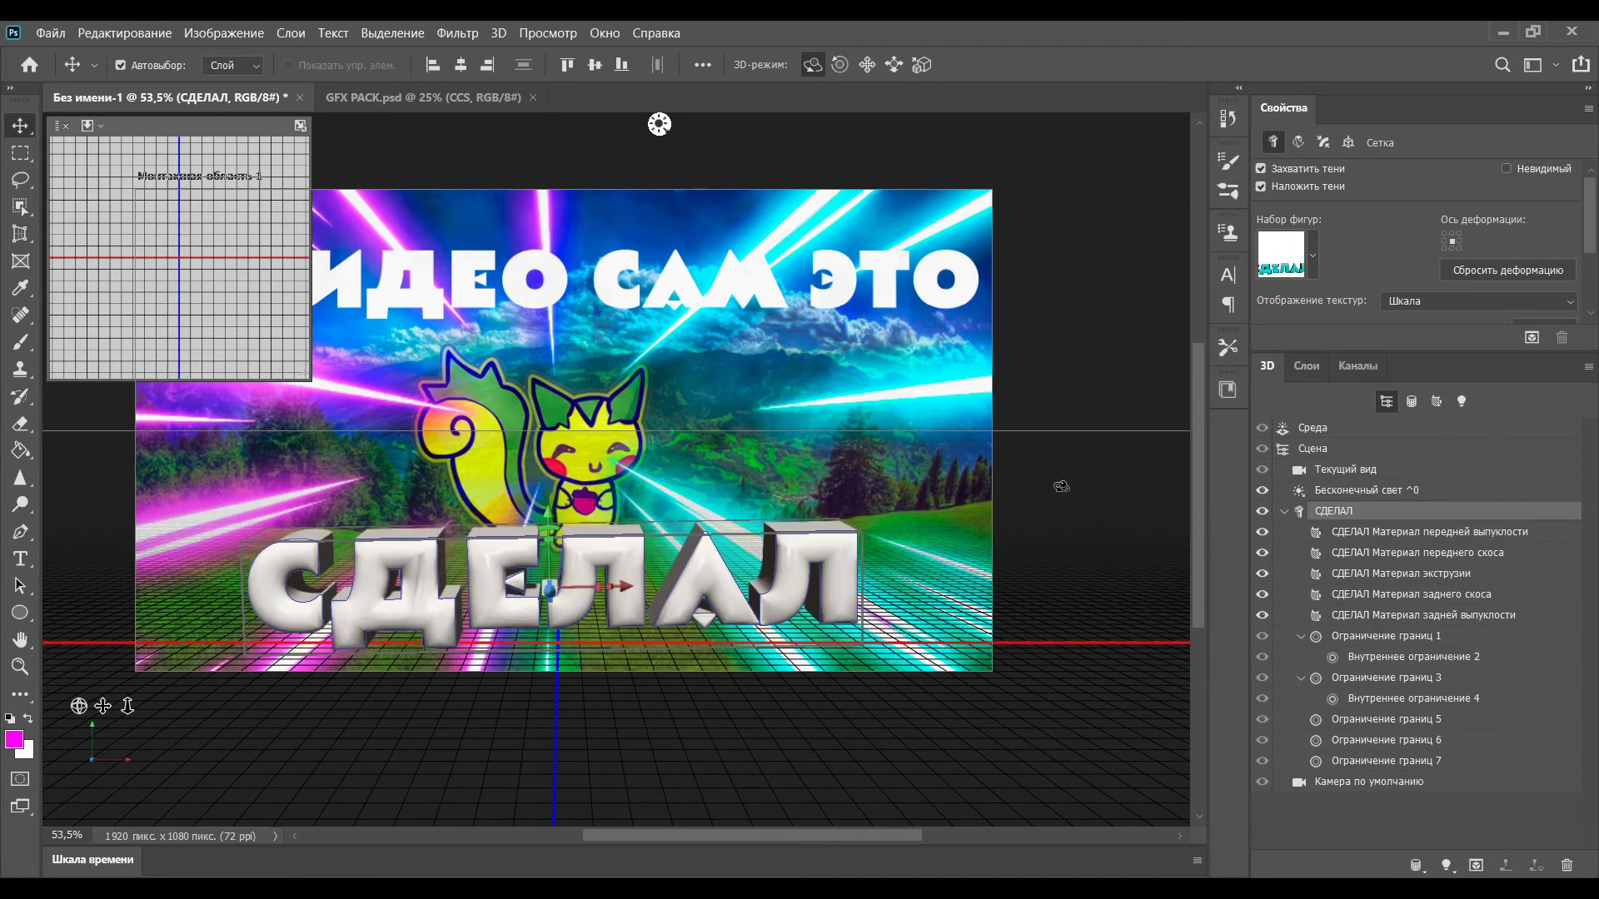
pyautogui.click(1104, 353)
pyautogui.press('m')
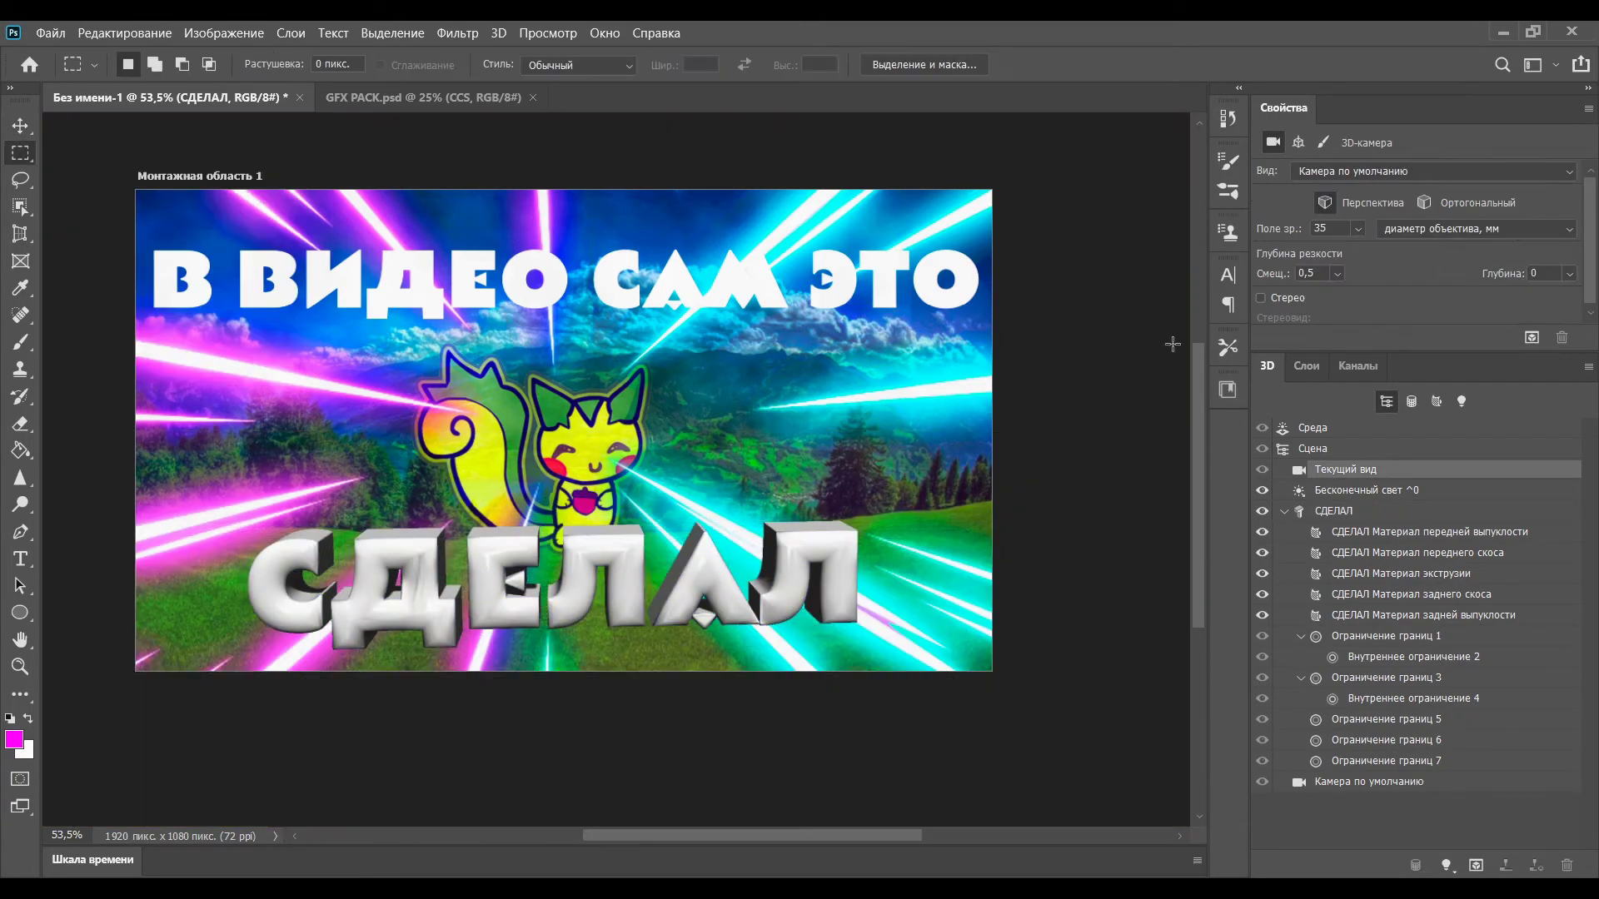
# Convert the "В ВИДЕО САМ ЭТО" text into a 3D extrusion with rounded letters and shift it slightly down.
pyautogui.click(1307, 365)
pyautogui.click(1365, 671)
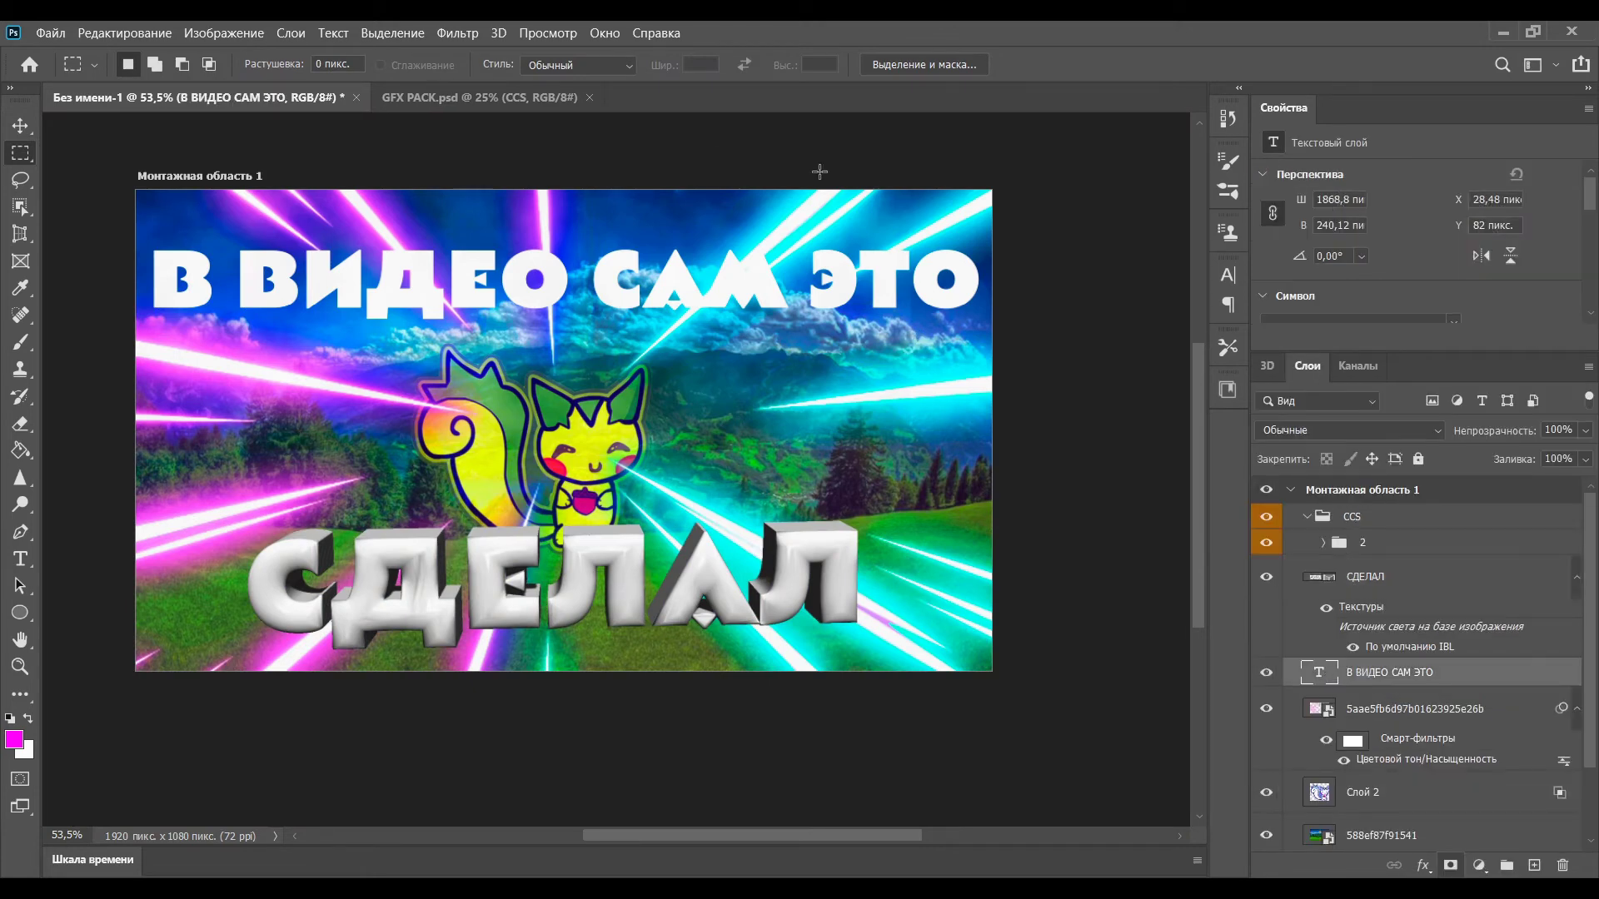
pyautogui.doubleClick(1389, 671)
pyautogui.click(918, 292)
pyautogui.press('v')
pyautogui.doubleClick(955, 280)
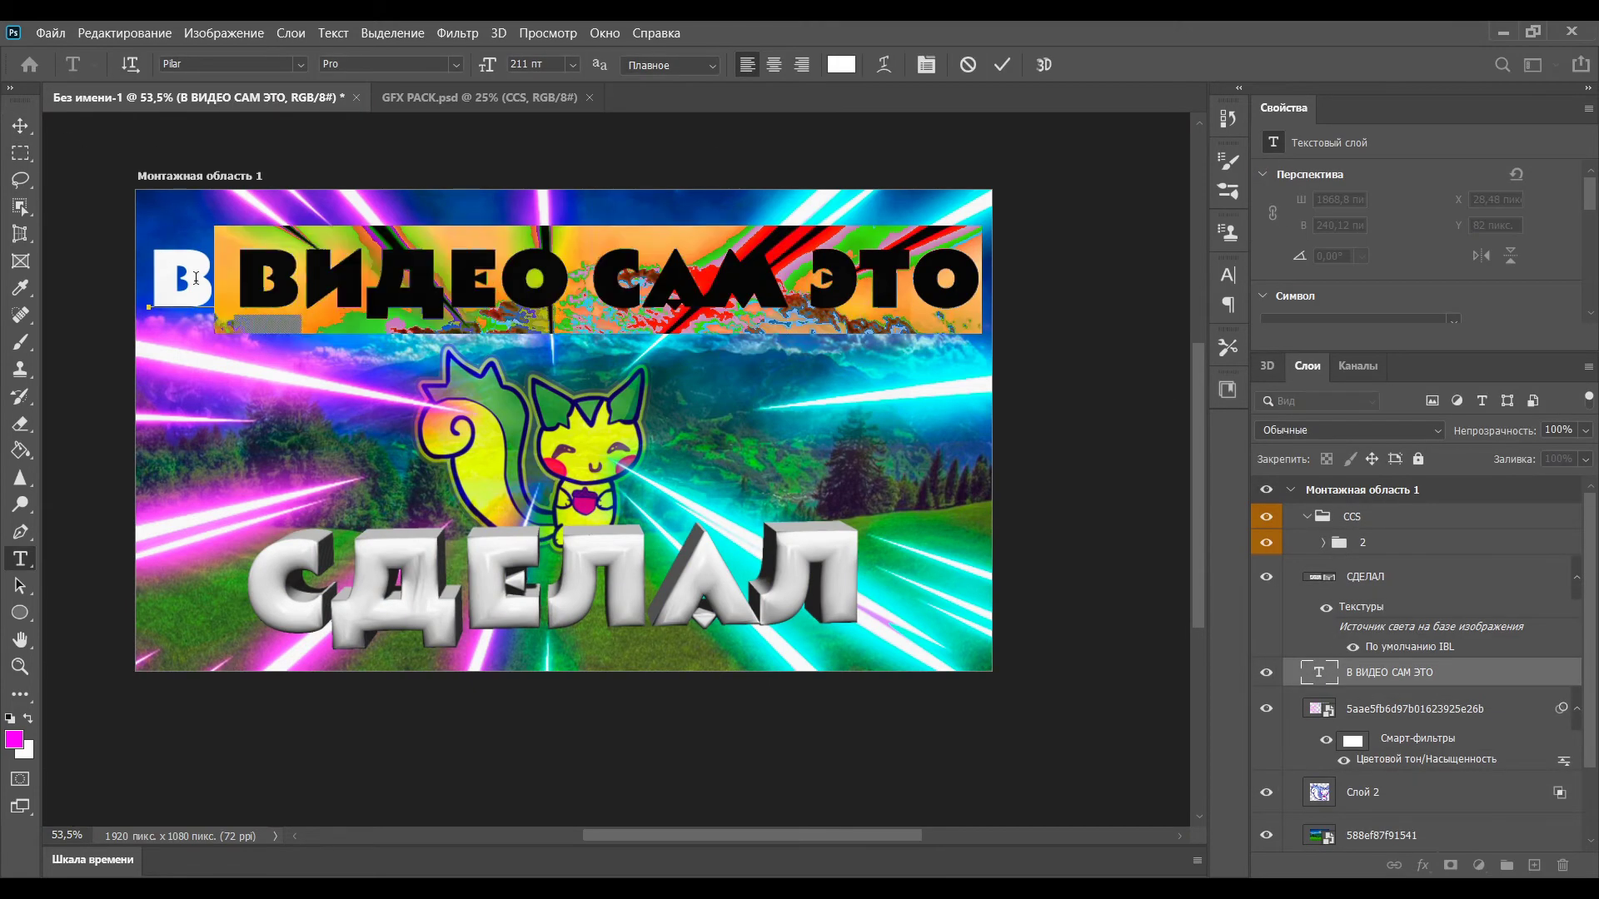
pyautogui.click(1044, 66)
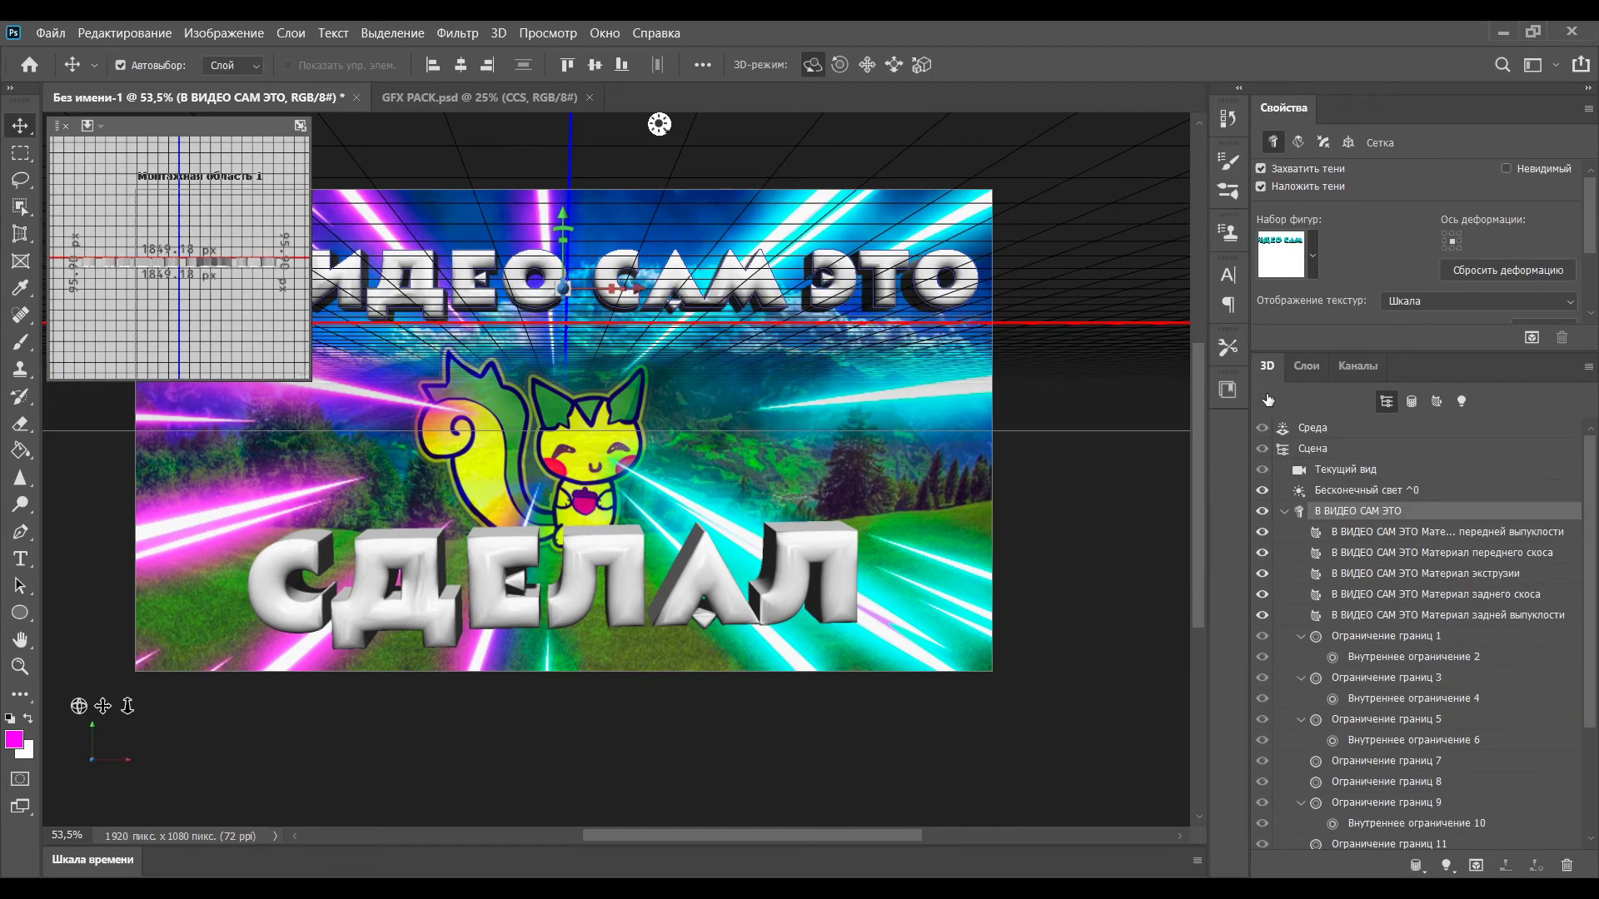
pyautogui.moveTo(562, 240); pyautogui.dragTo(580, 306)
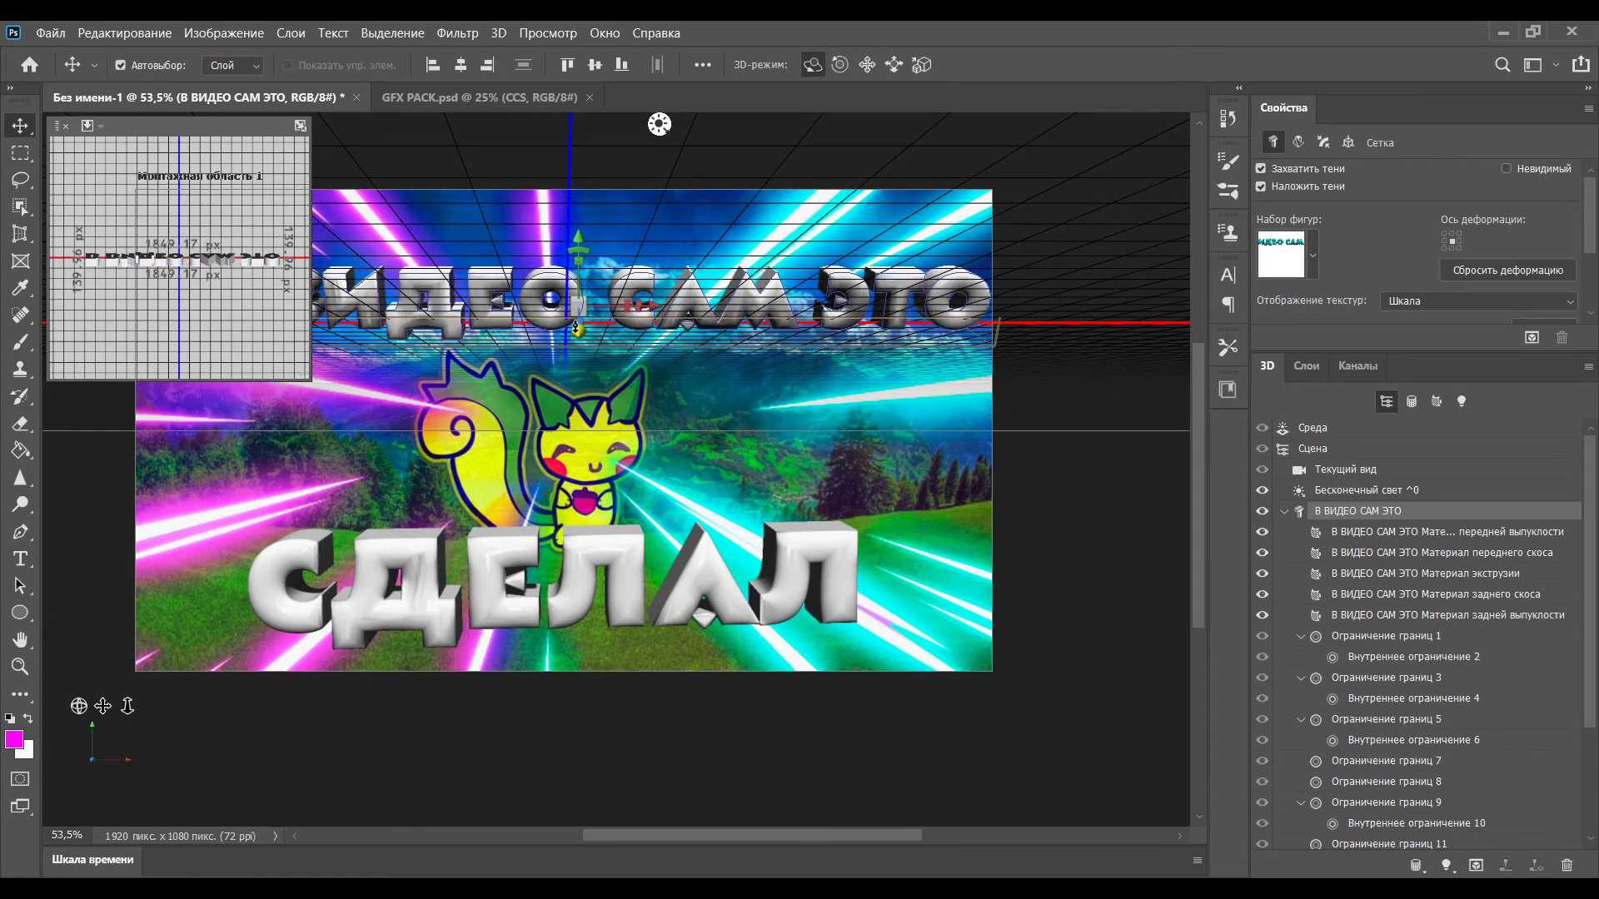
pyautogui.press('m')
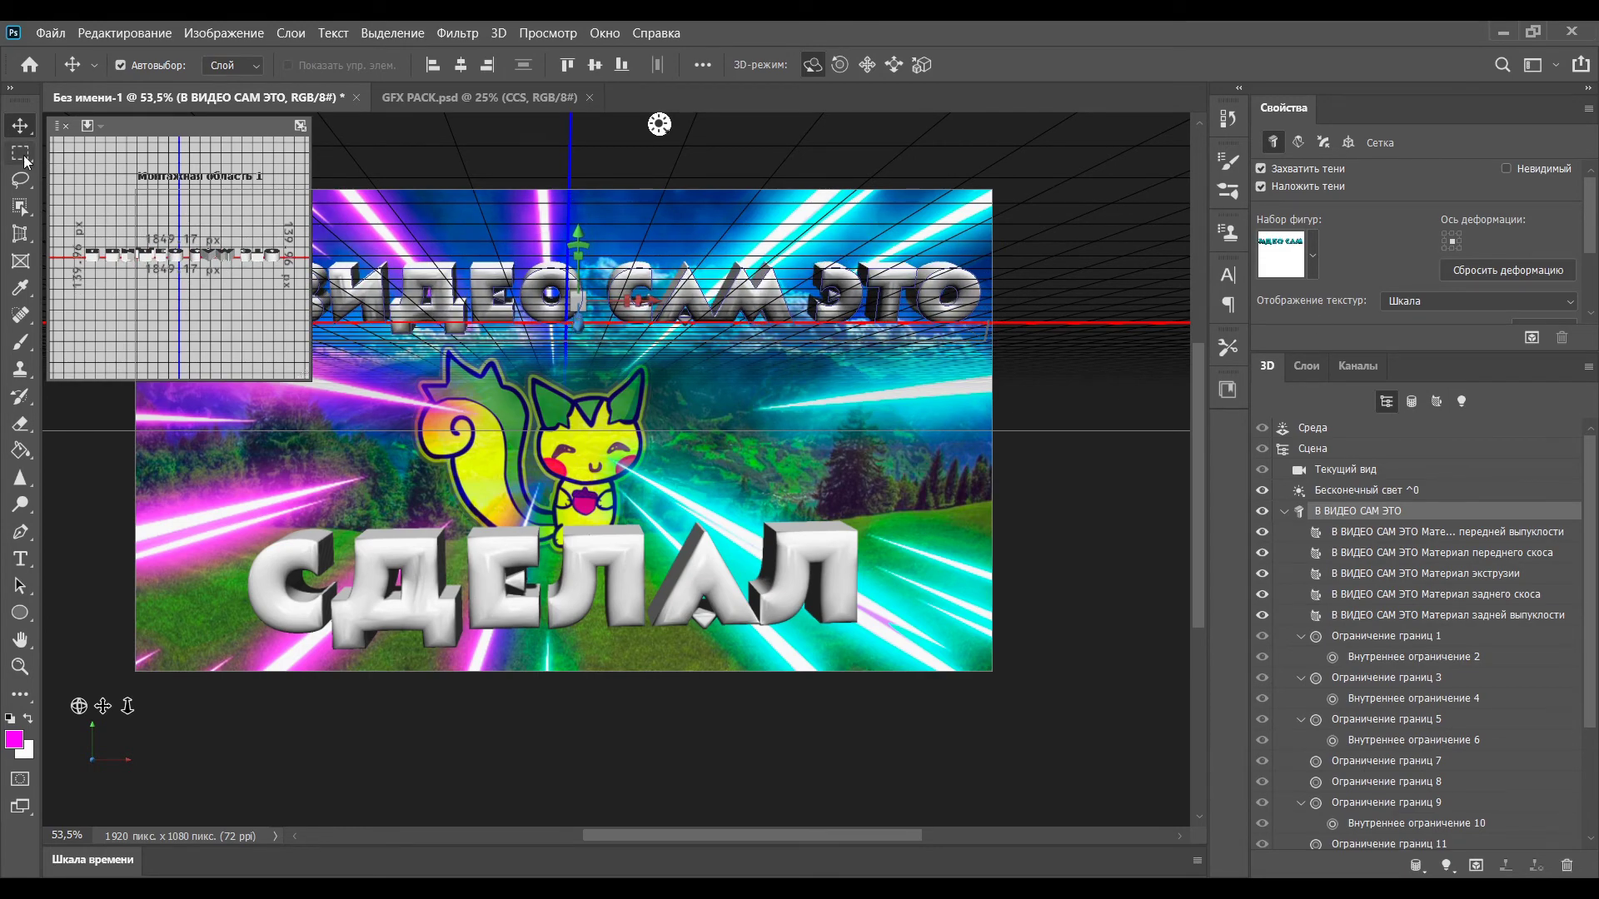
# Examine the 3D environment lighting settings of the "СДЕЛАЛ" layer.
pyautogui.click(1307, 365)
pyautogui.click(1370, 577)
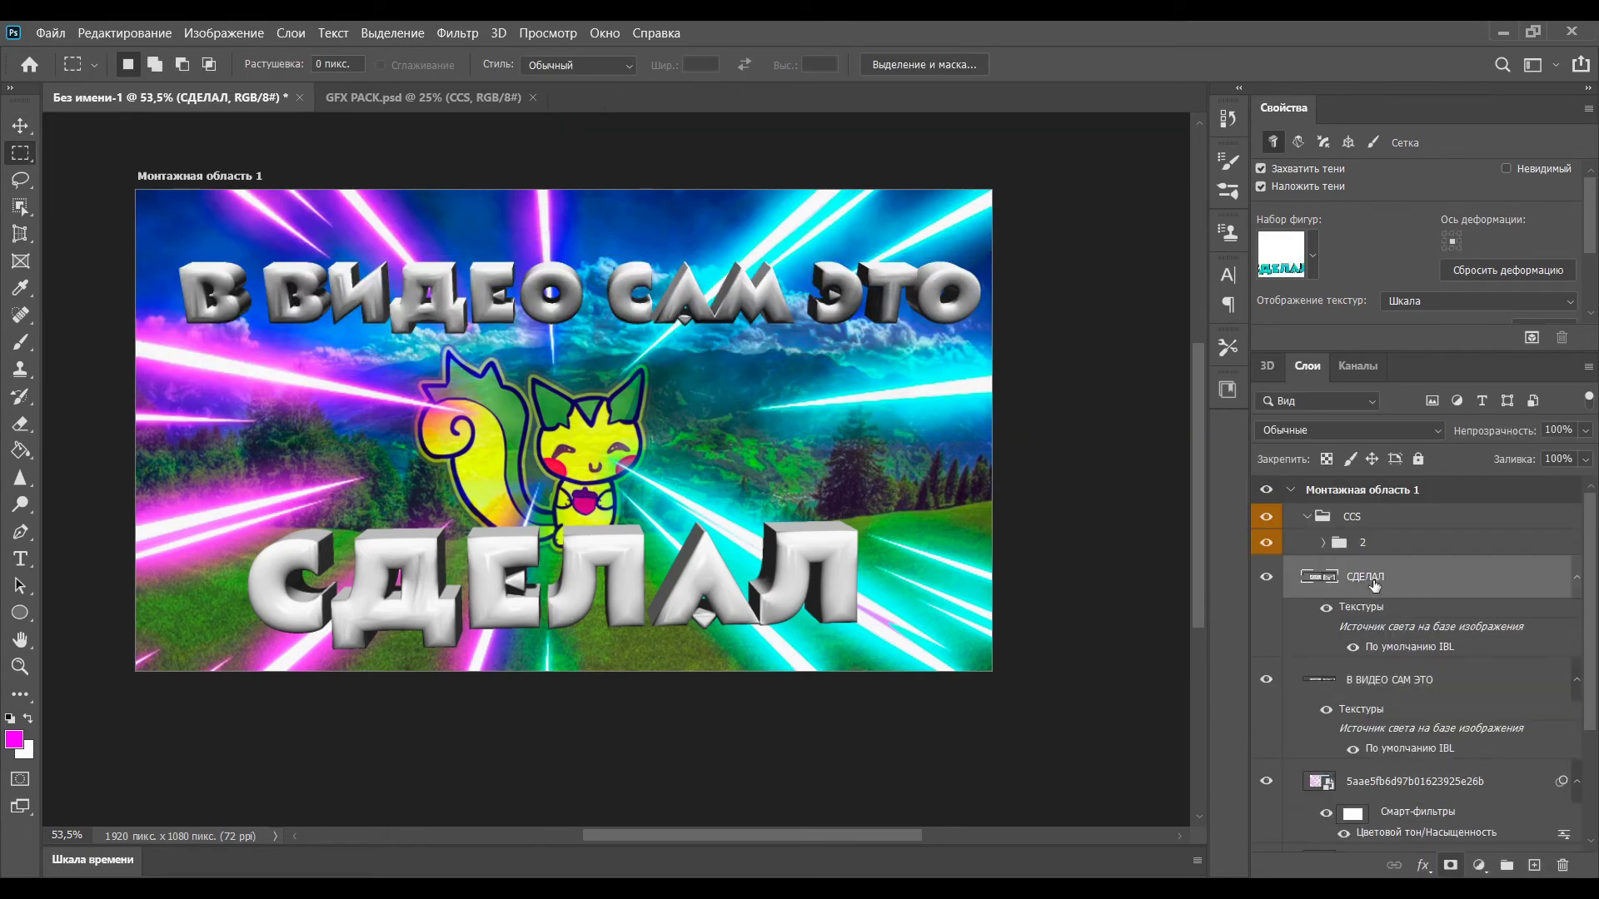
pyautogui.keyDown('ctrl'); pyautogui.click(1380, 578); pyautogui.keyUp('ctrl')
pyautogui.keyDown('ctrl'); pyautogui.click(1366, 579); pyautogui.keyUp('ctrl')
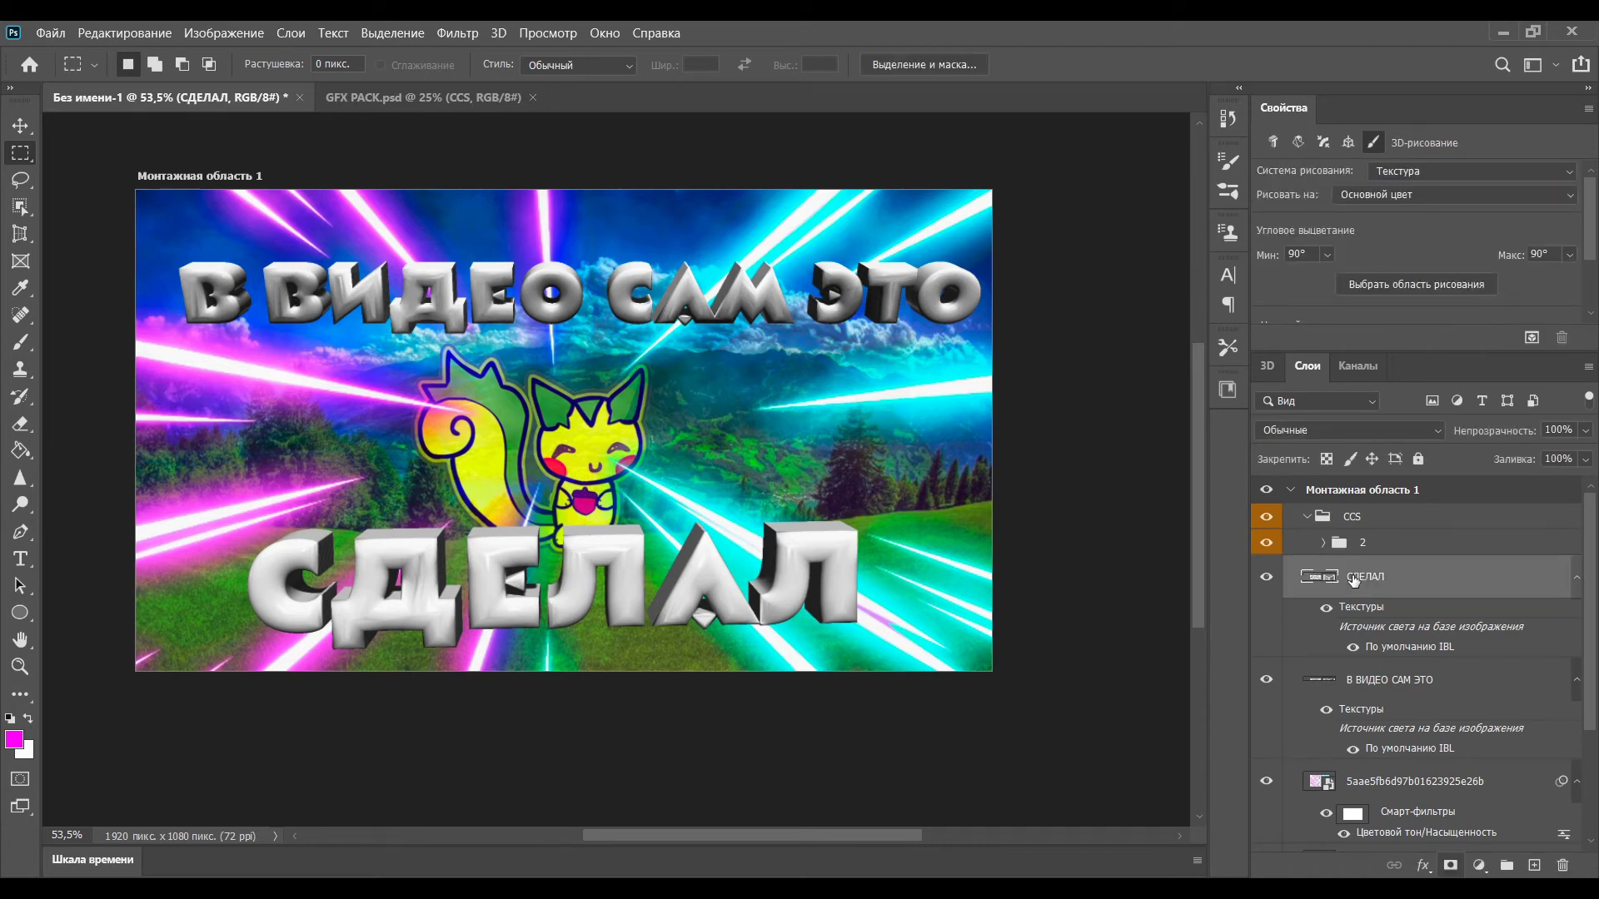
pyautogui.doubleClick(1320, 581)
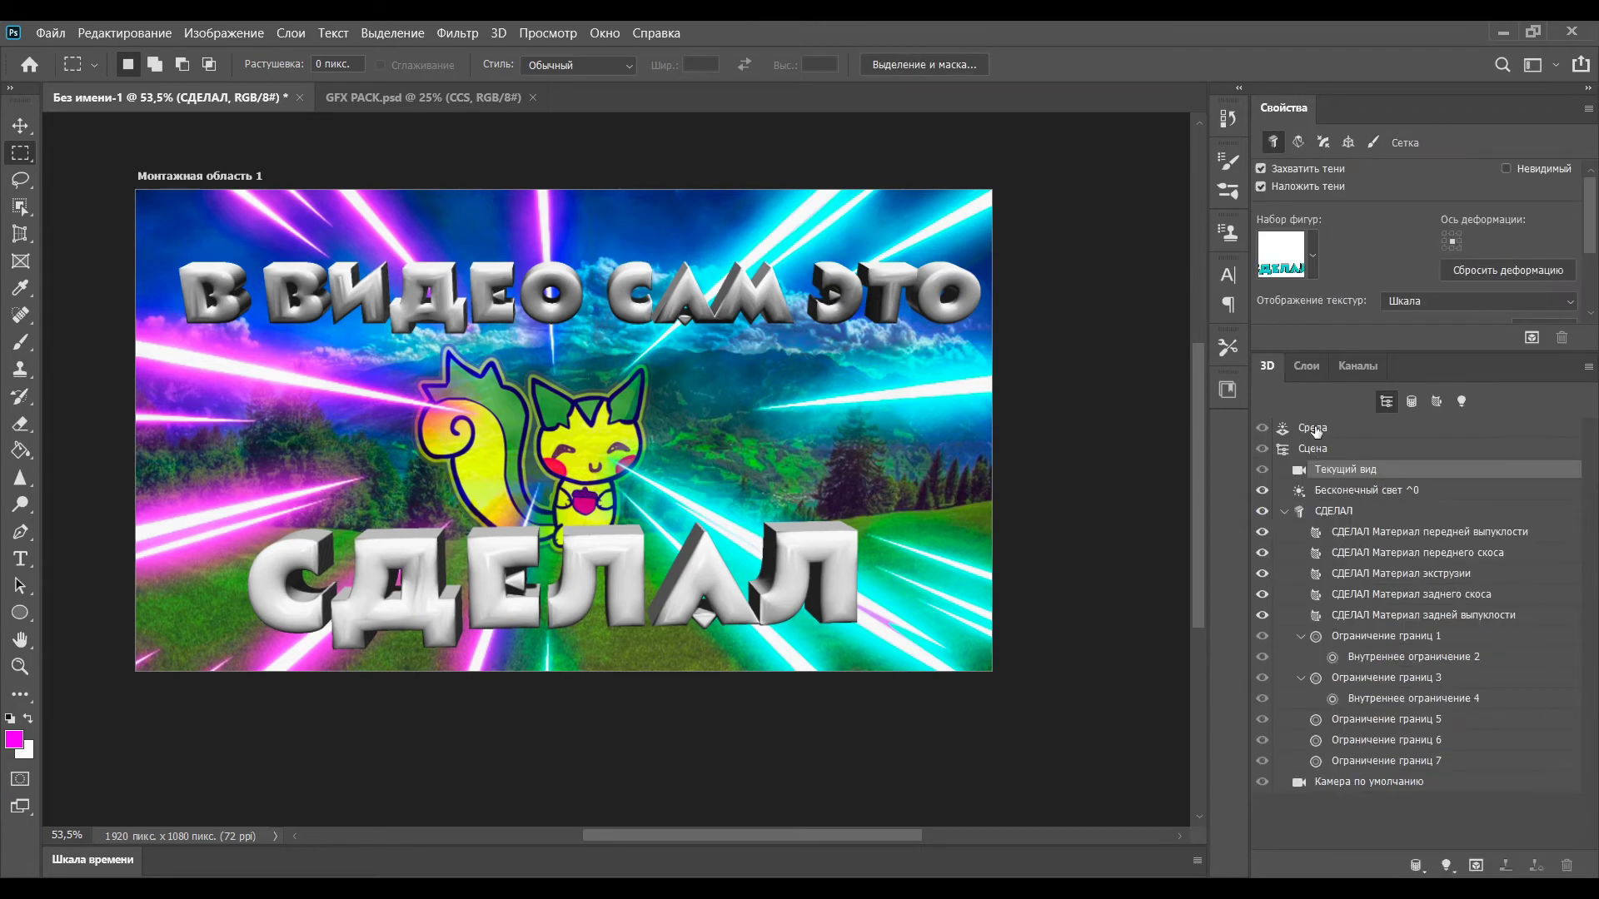
pyautogui.click(1315, 429)
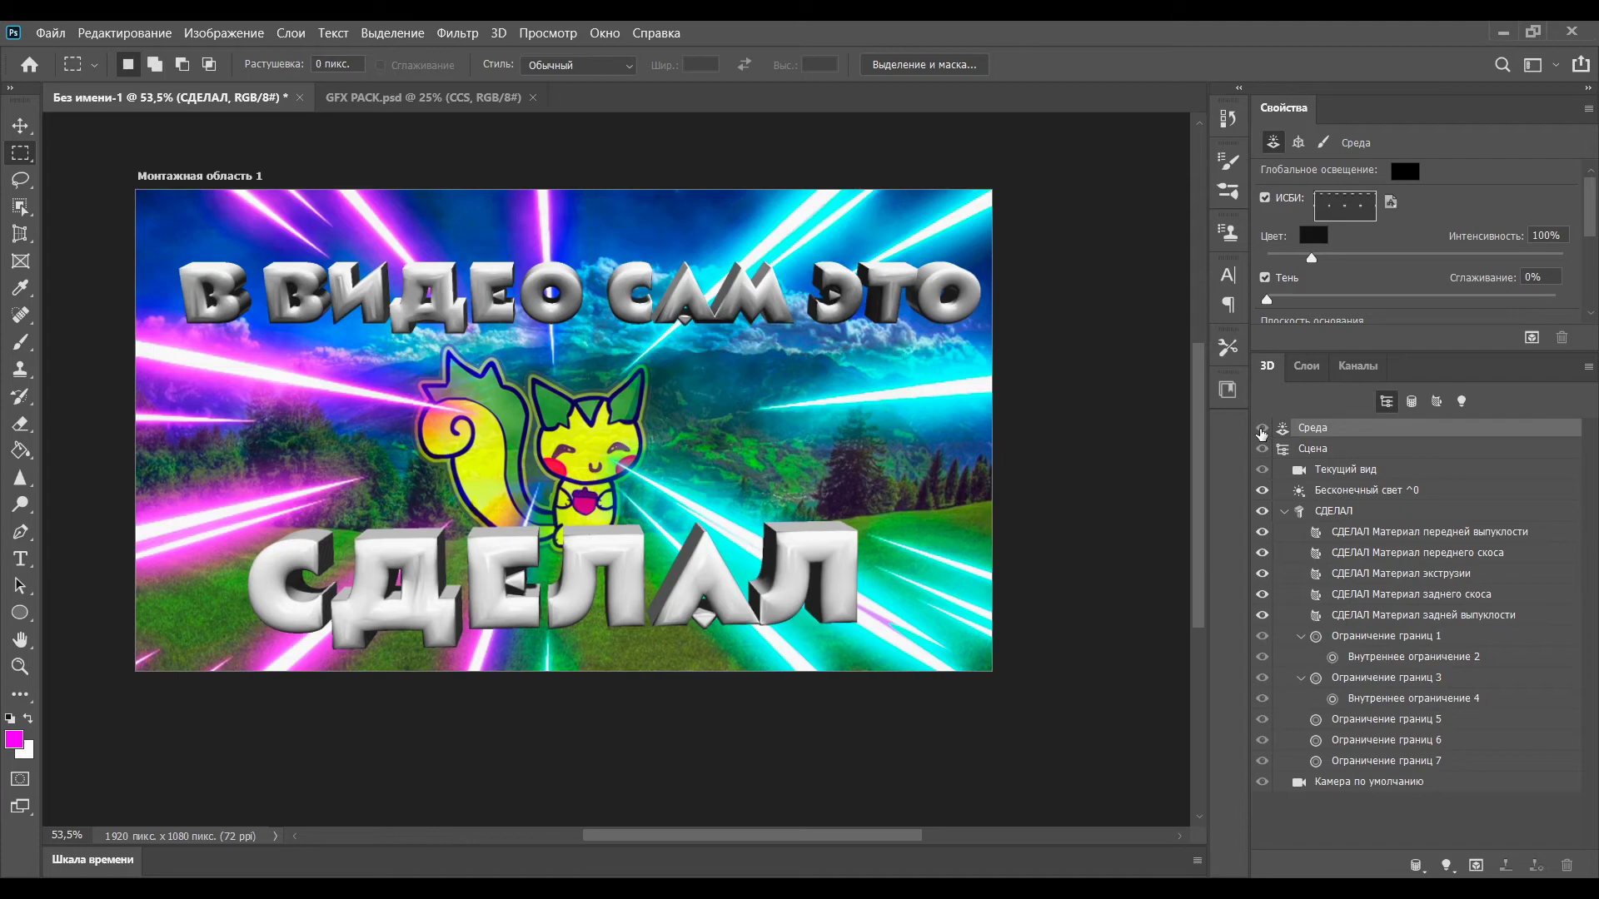
pyautogui.click(1306, 367)
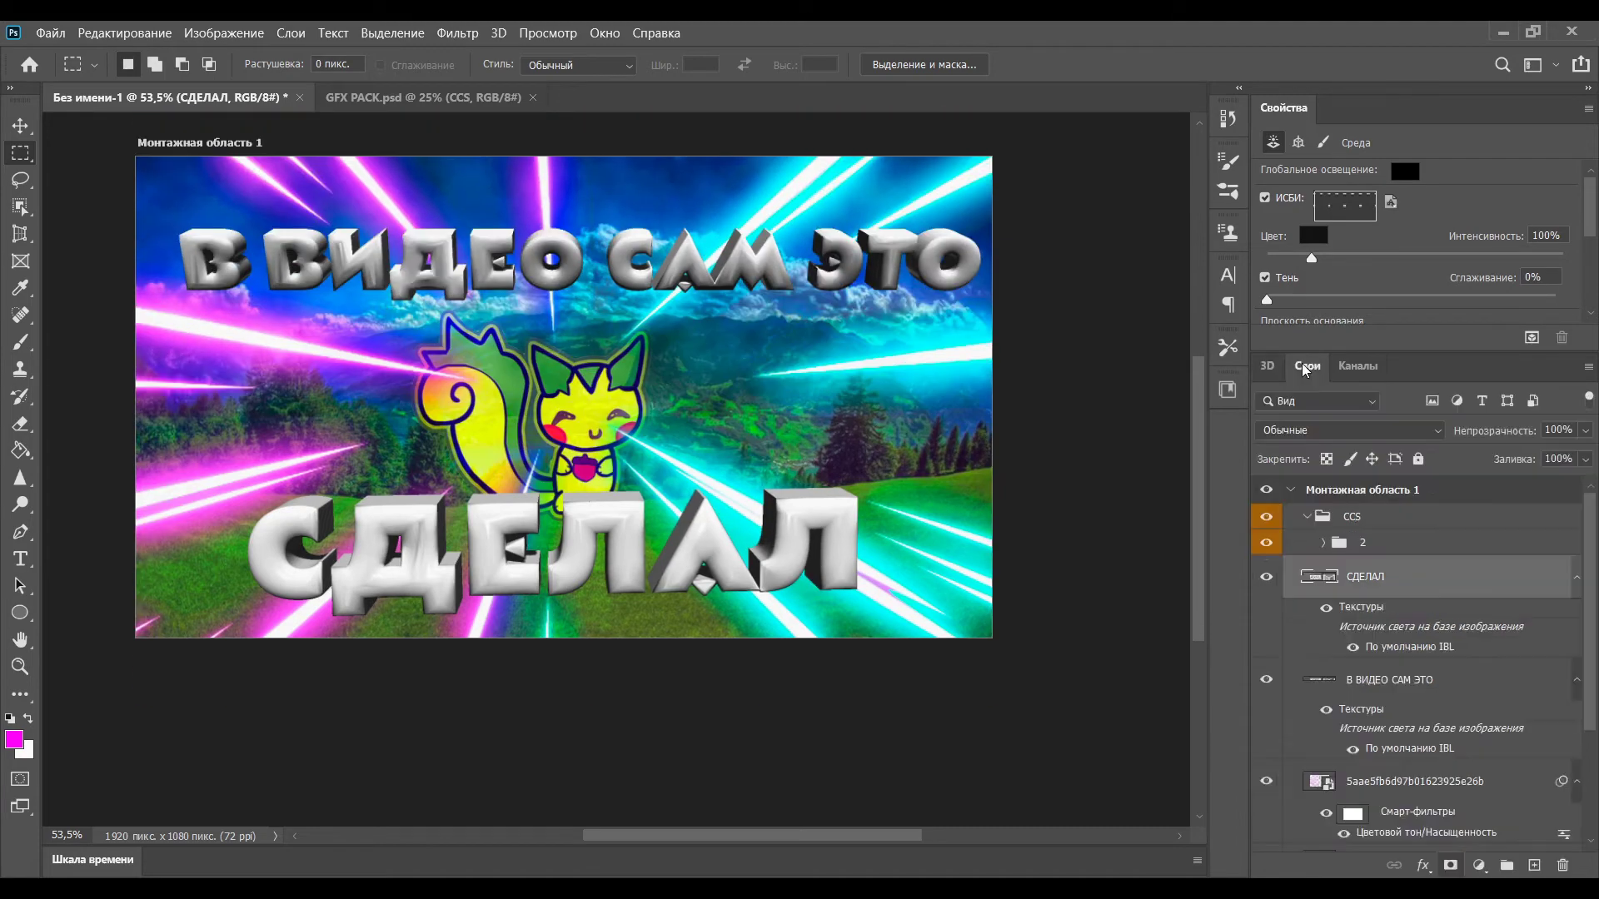
# Add an Outer Glow to the 3D "СДЕЛАЛ" layer, sampling its colour from beside a pink light ray, and leave Pattern Overlay off.
pyautogui.click(1328, 609)
pyautogui.click(1329, 608)
pyautogui.doubleClick(1453, 577)
pyautogui.moveTo(1320, 463); pyautogui.dragTo(1295, 433)
pyautogui.moveTo(1187, 550); pyautogui.dragTo(1354, 407)
pyautogui.click(869, 661)
pyautogui.click(869, 661)
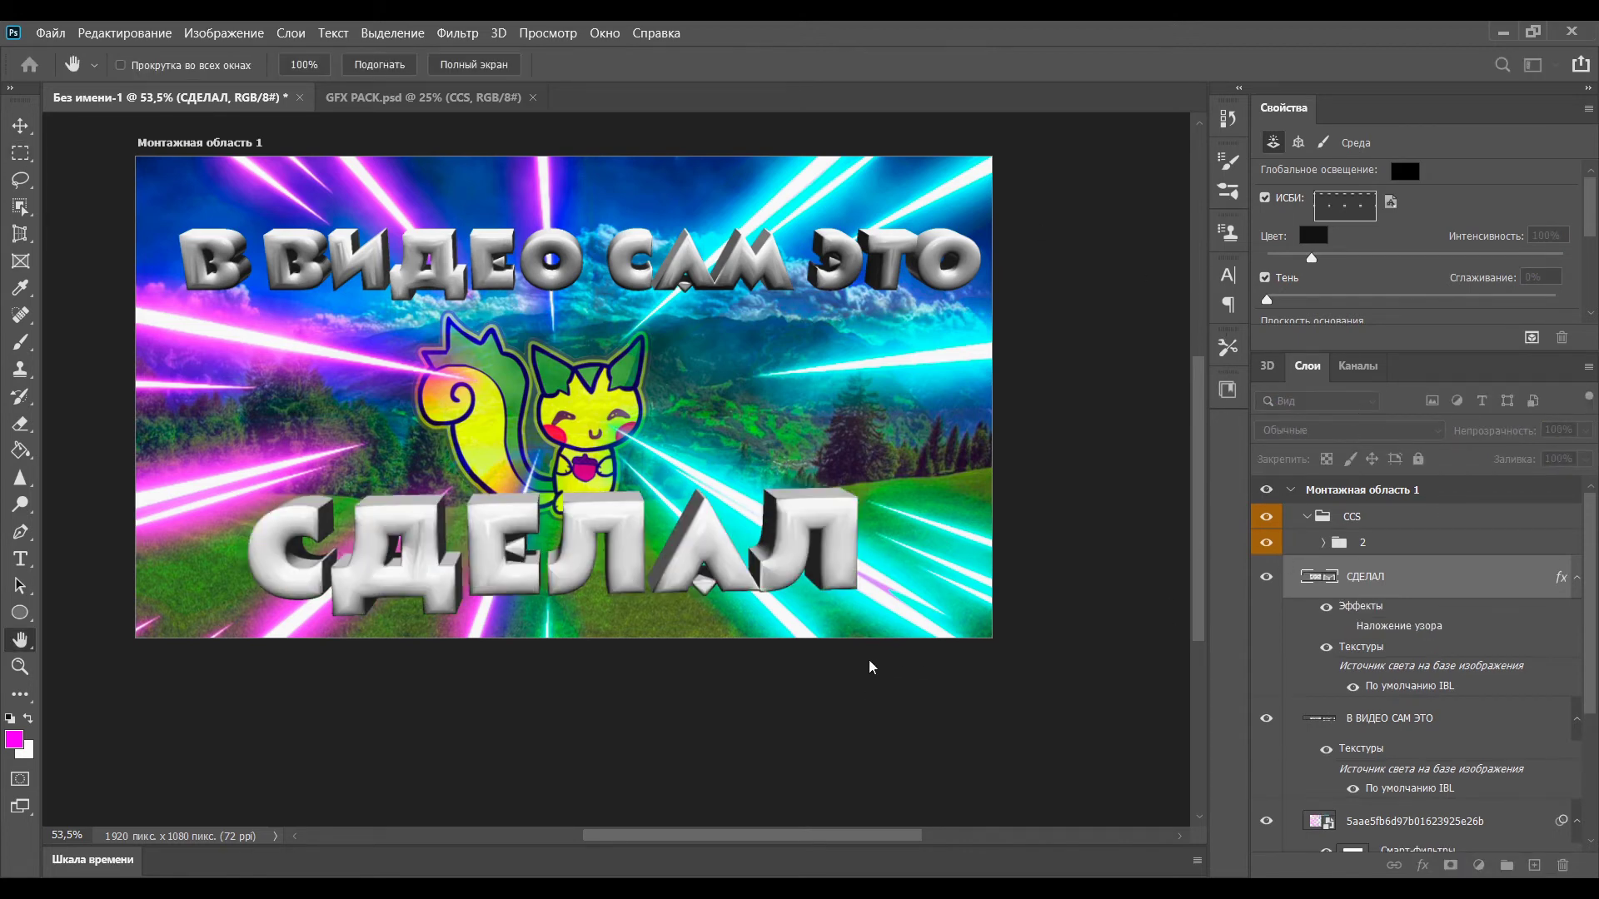
pyautogui.click(864, 693)
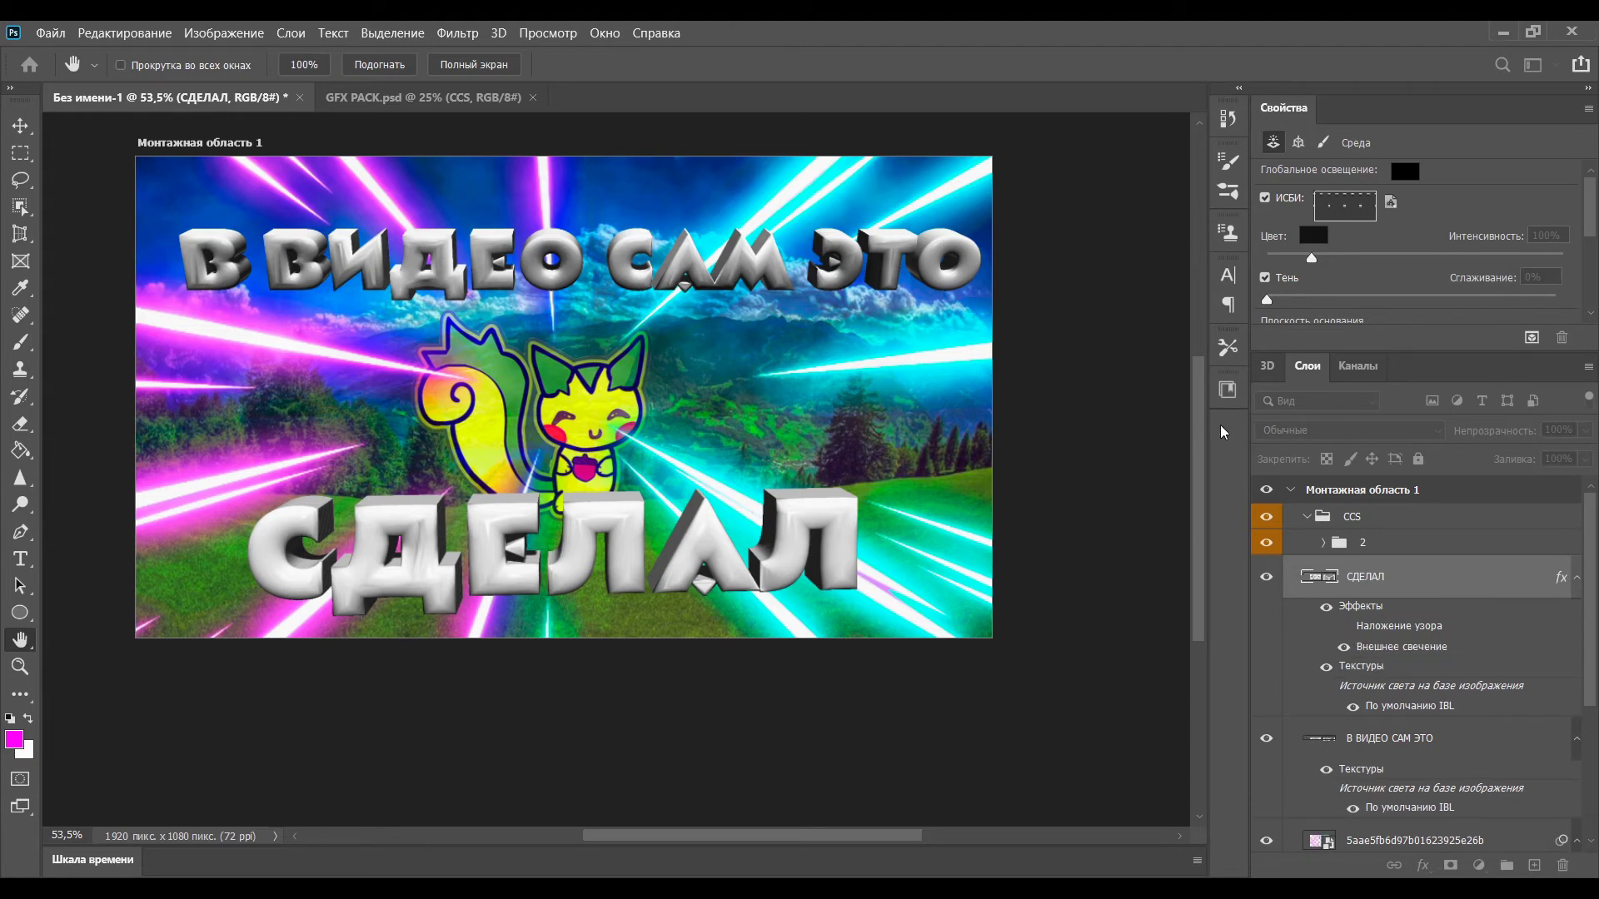
pyautogui.click(1208, 456)
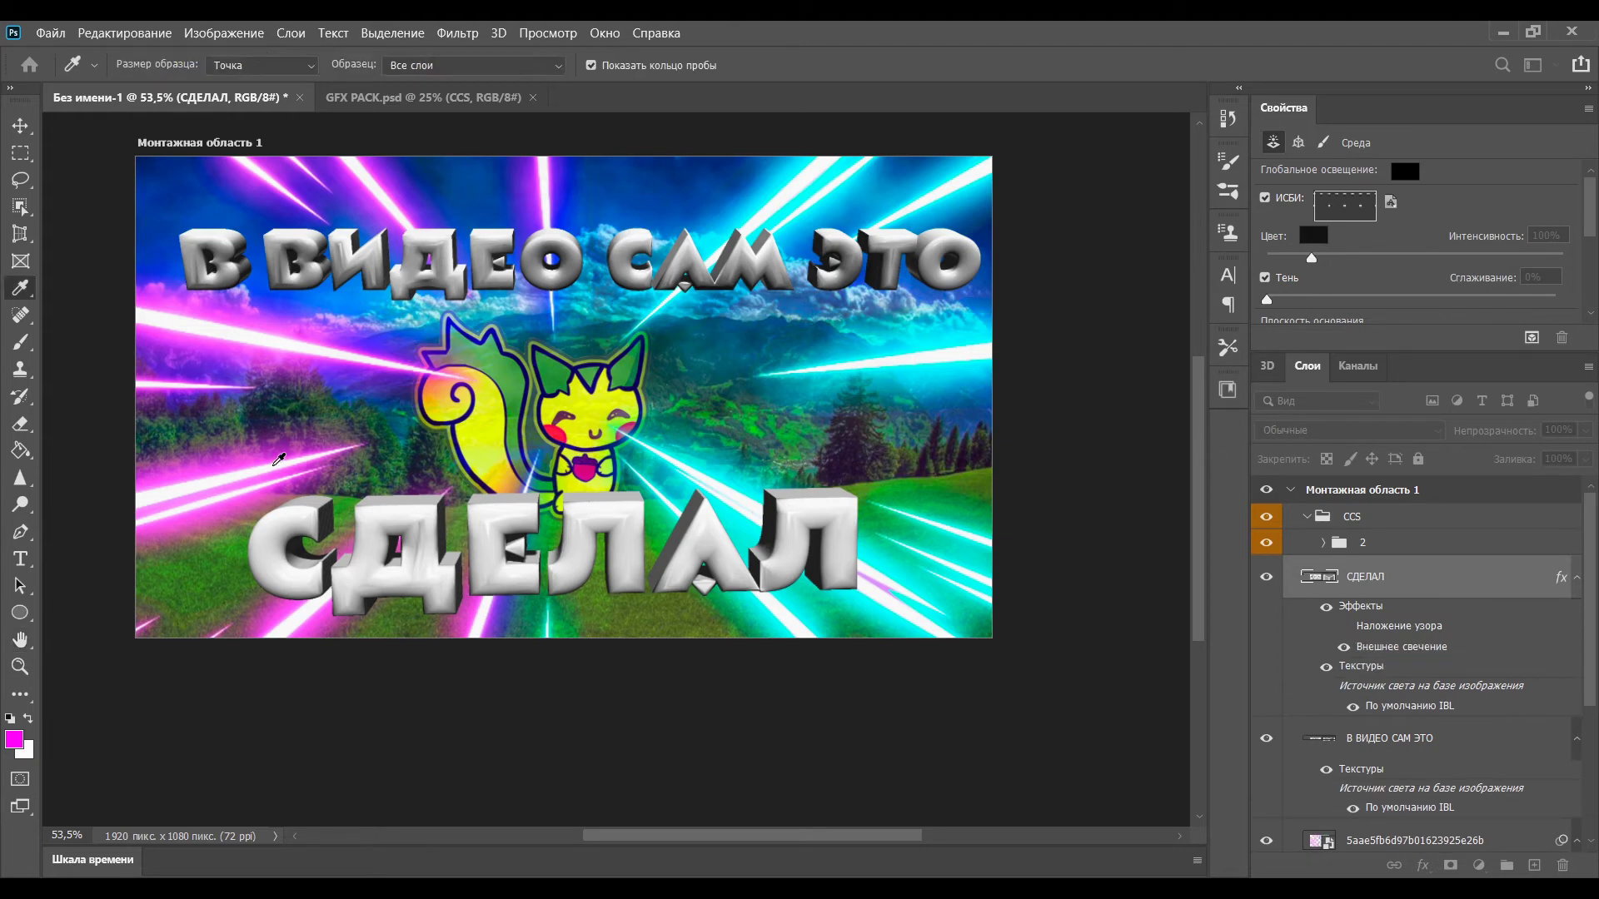
pyautogui.click(279, 458)
pyautogui.click(232, 460)
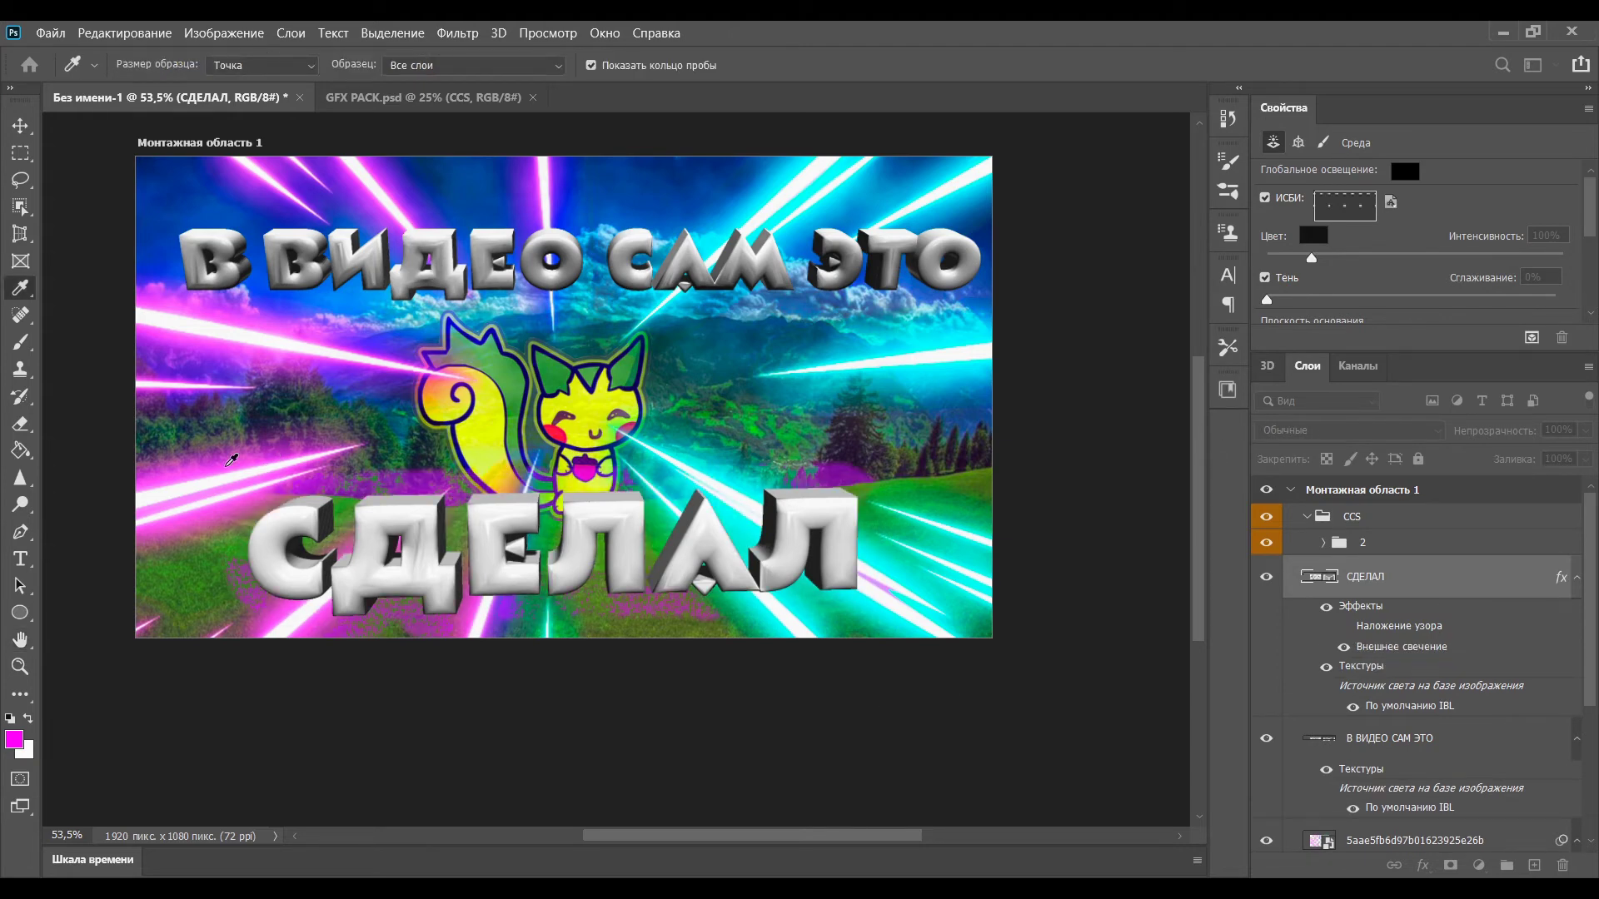
pyautogui.click(1227, 333)
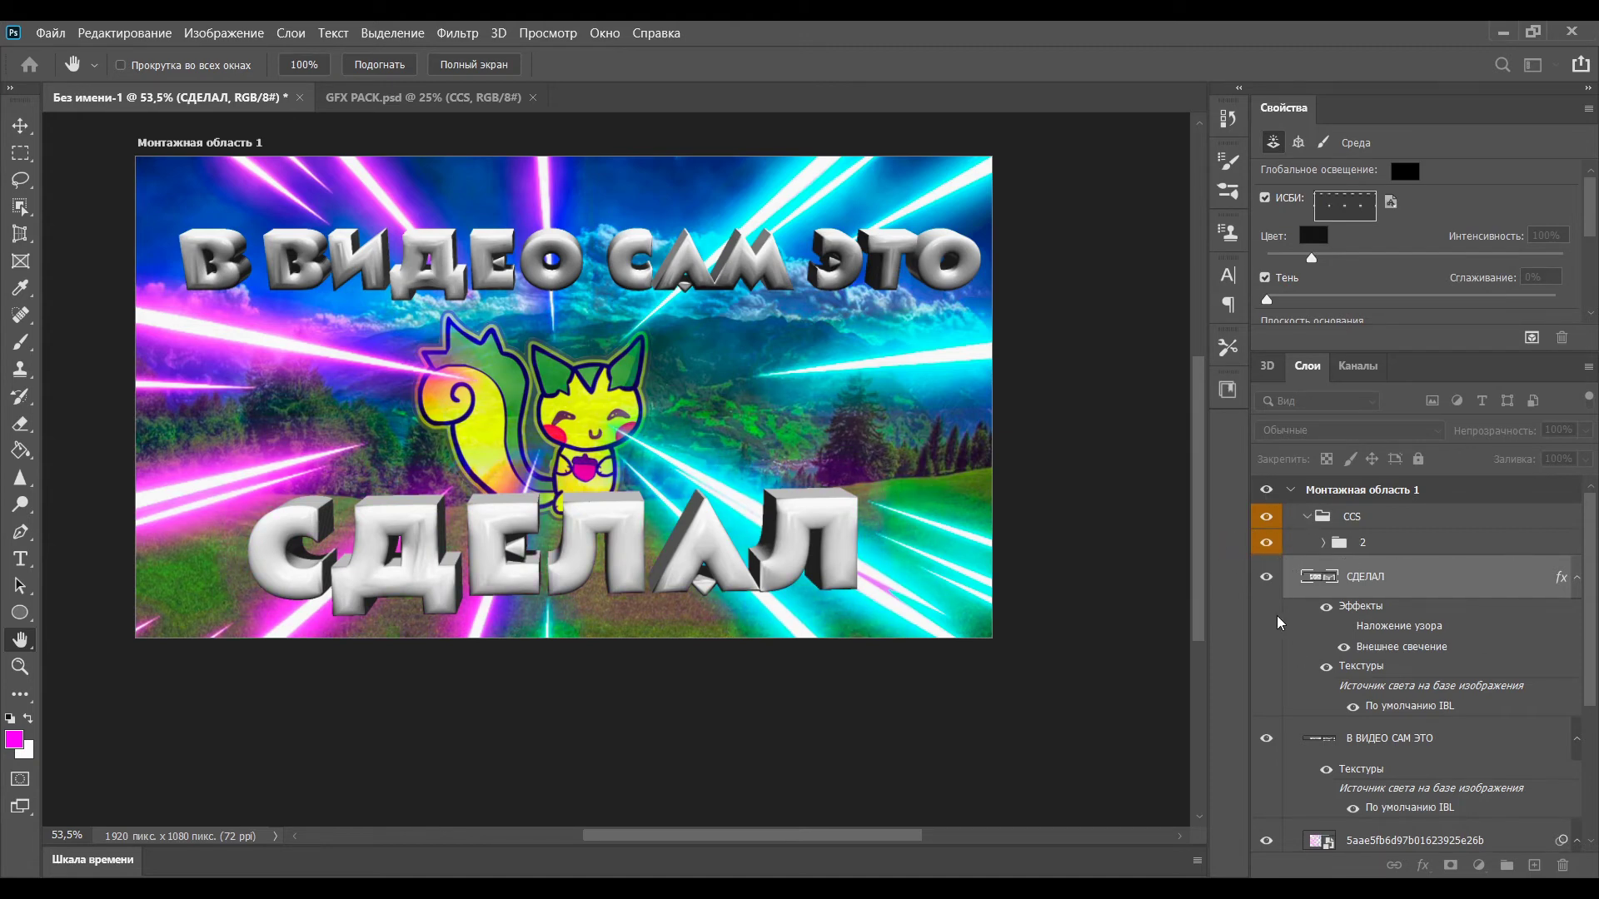
# Add a Gradient Overlay running from light blue to purple to the "СДЕЛАЛ" layer.
pyautogui.click(885, 654)
pyautogui.click(865, 666)
pyautogui.click(882, 637)
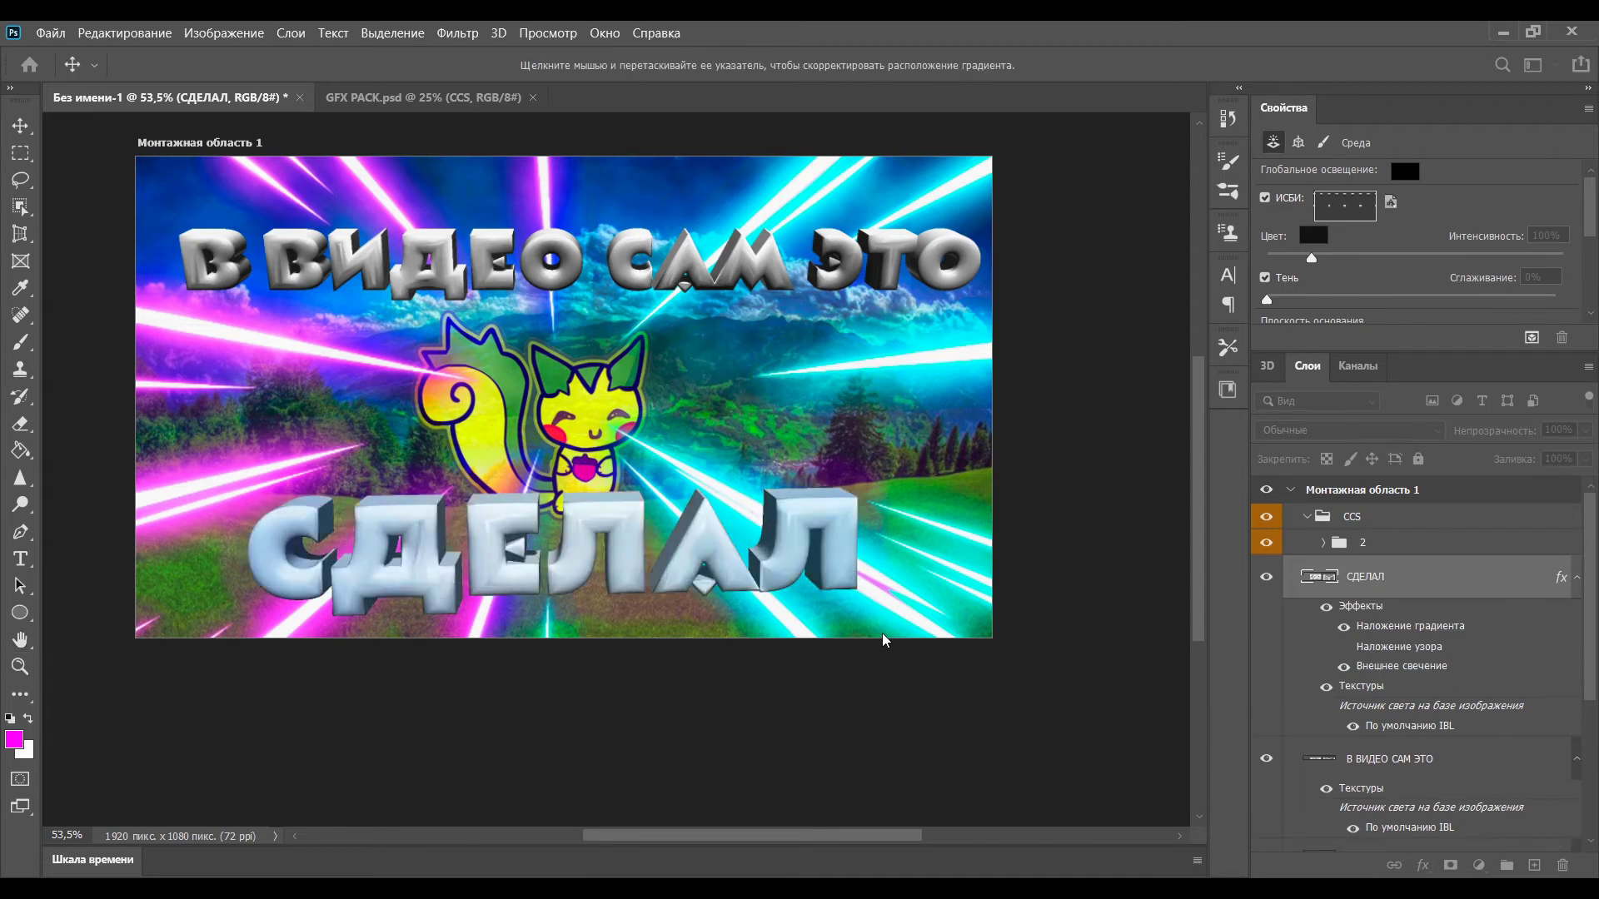
pyautogui.click(1341, 420)
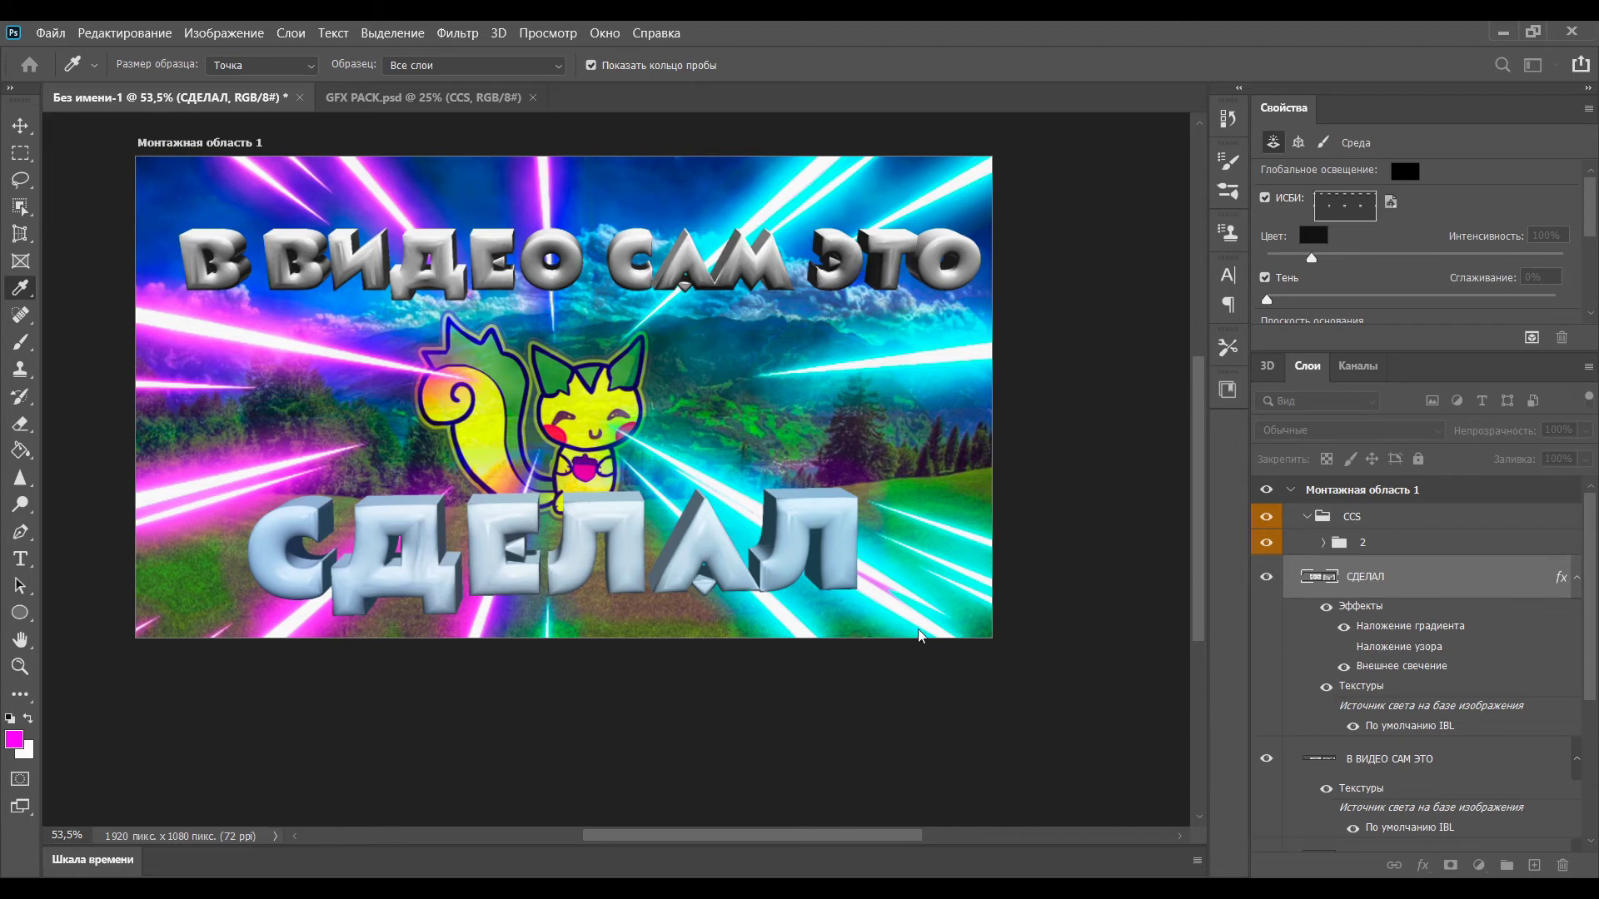
pyautogui.click(903, 573)
pyautogui.click(1243, 220)
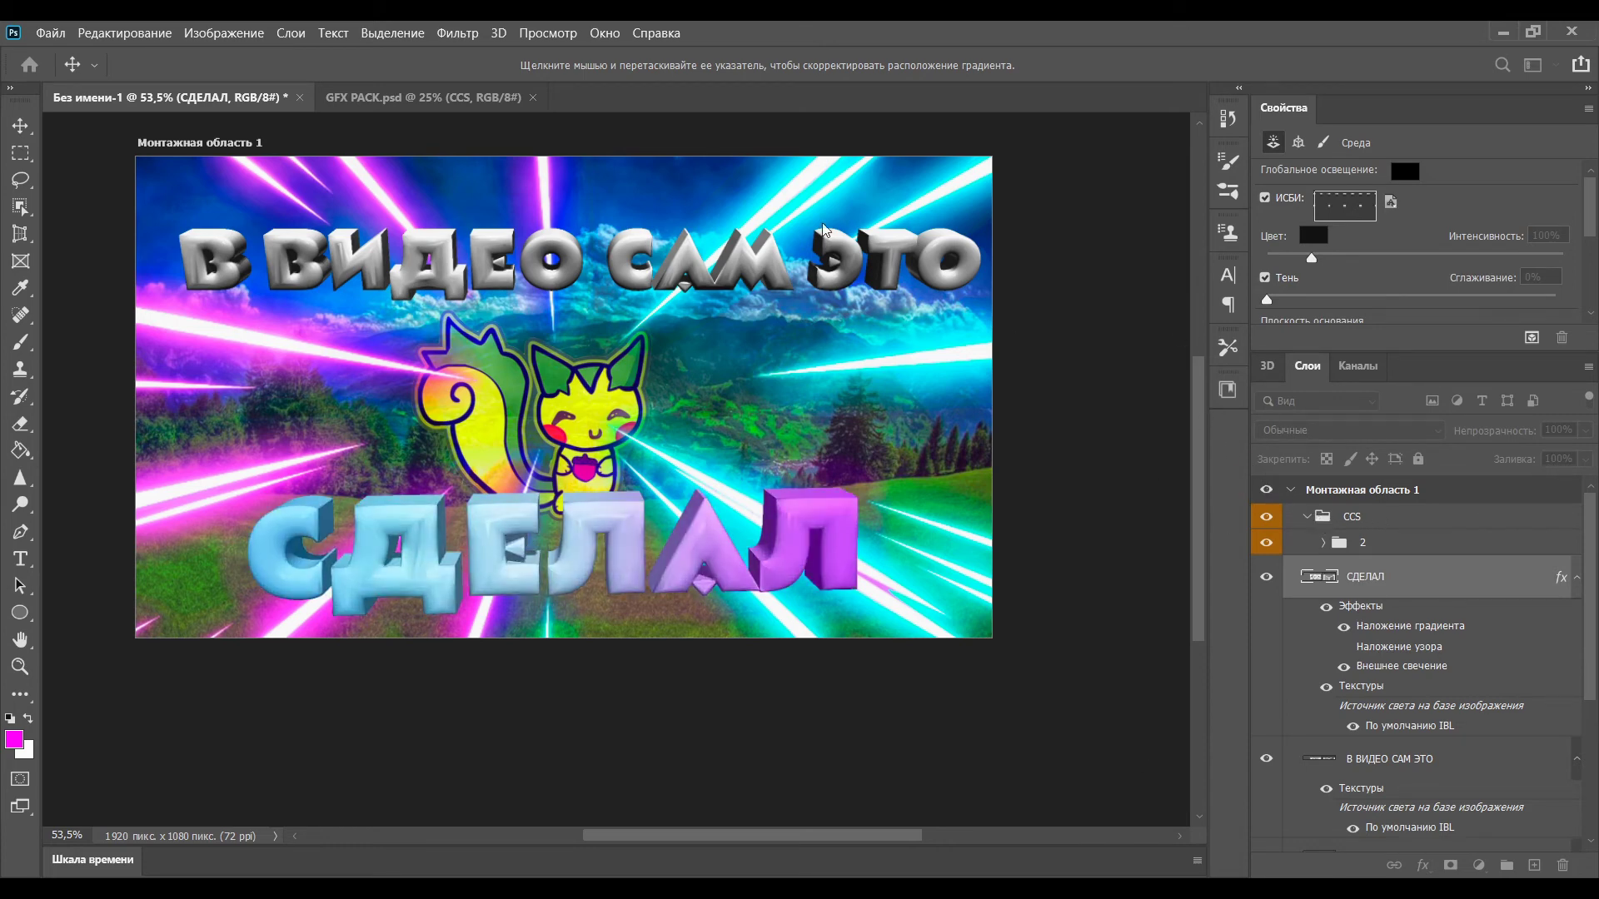
pyautogui.press('m')
# Add the same light-blue-to-purple Gradient Overlay to the "В ВИДЕО САМ ЭТО" layer, with its direction not reversed.
pyautogui.click(1376, 735)
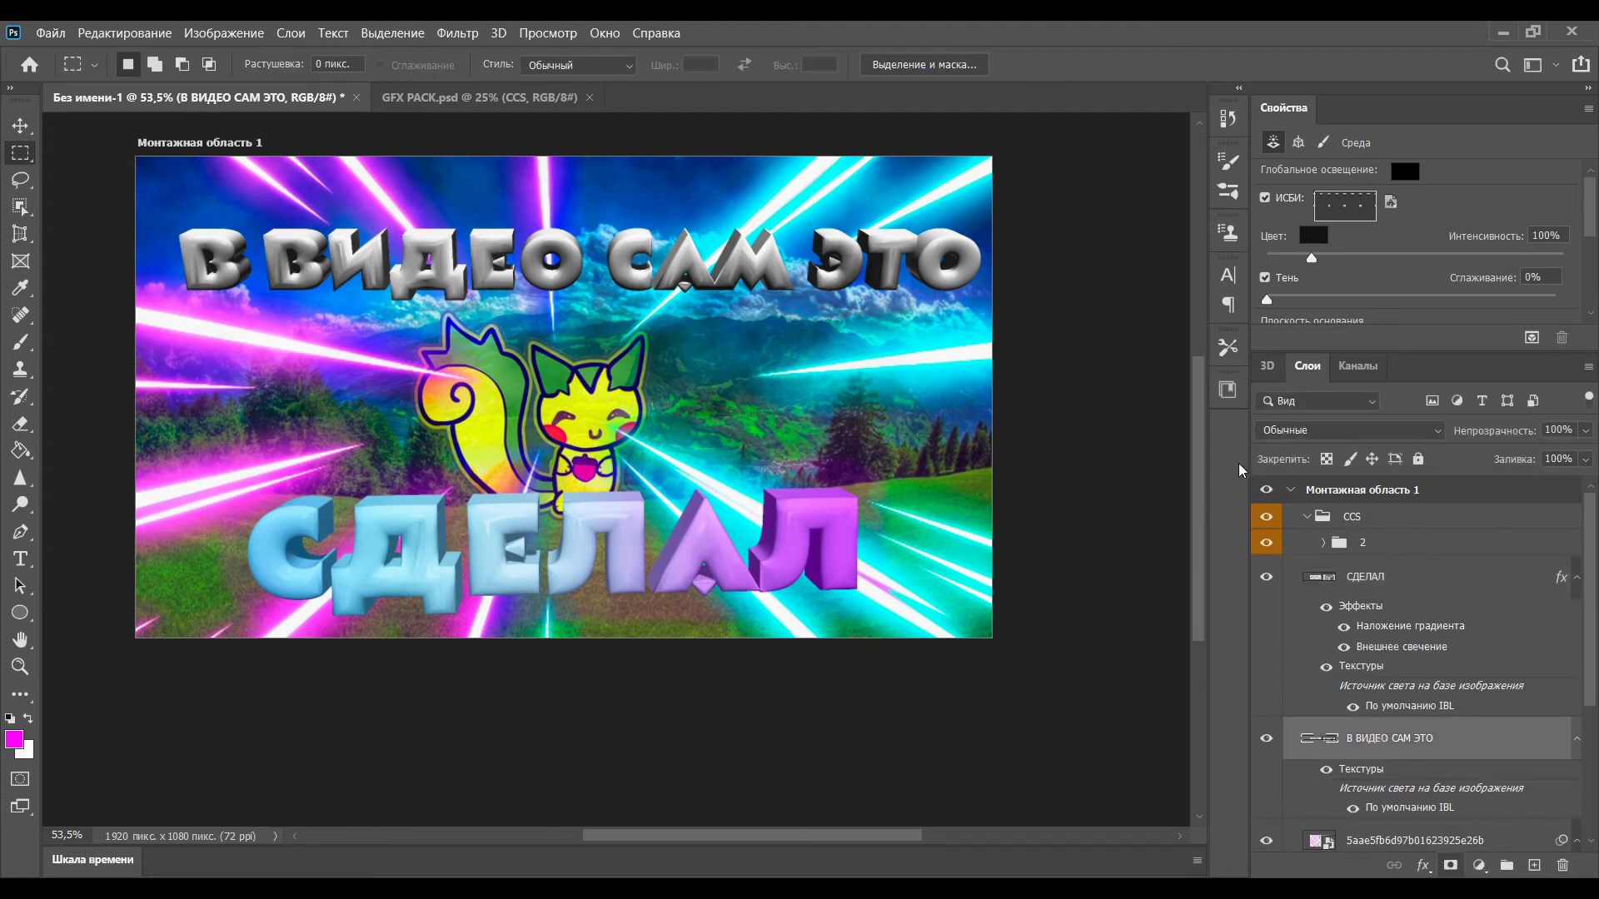
pyautogui.press('h')
pyautogui.click(479, 568)
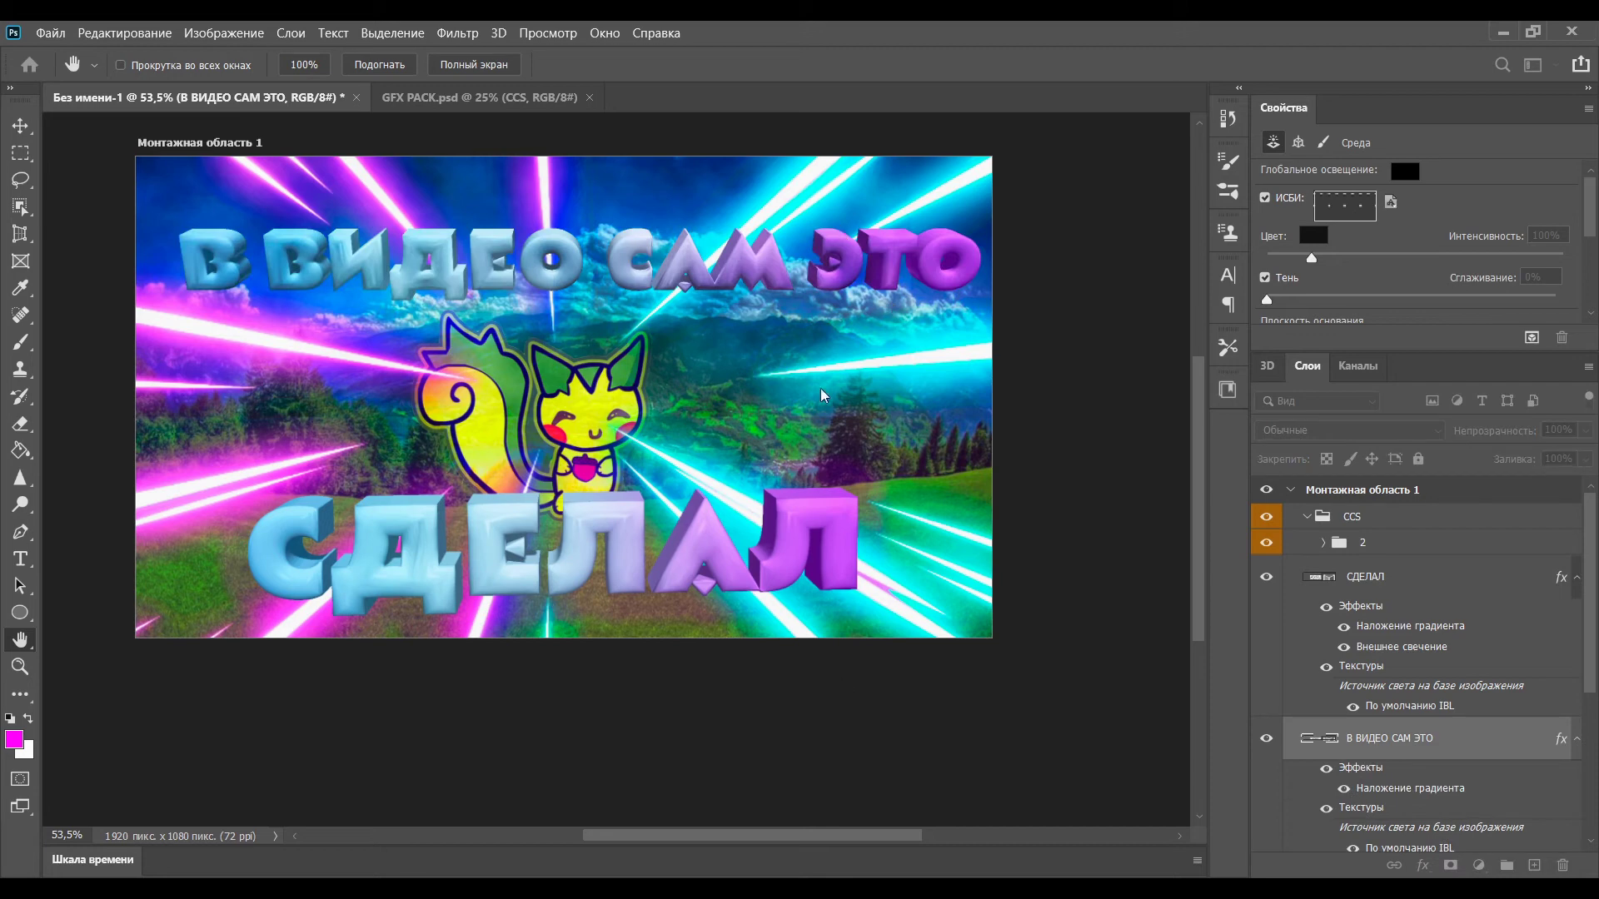
pyautogui.click(599, 693)
pyautogui.click(1038, 487)
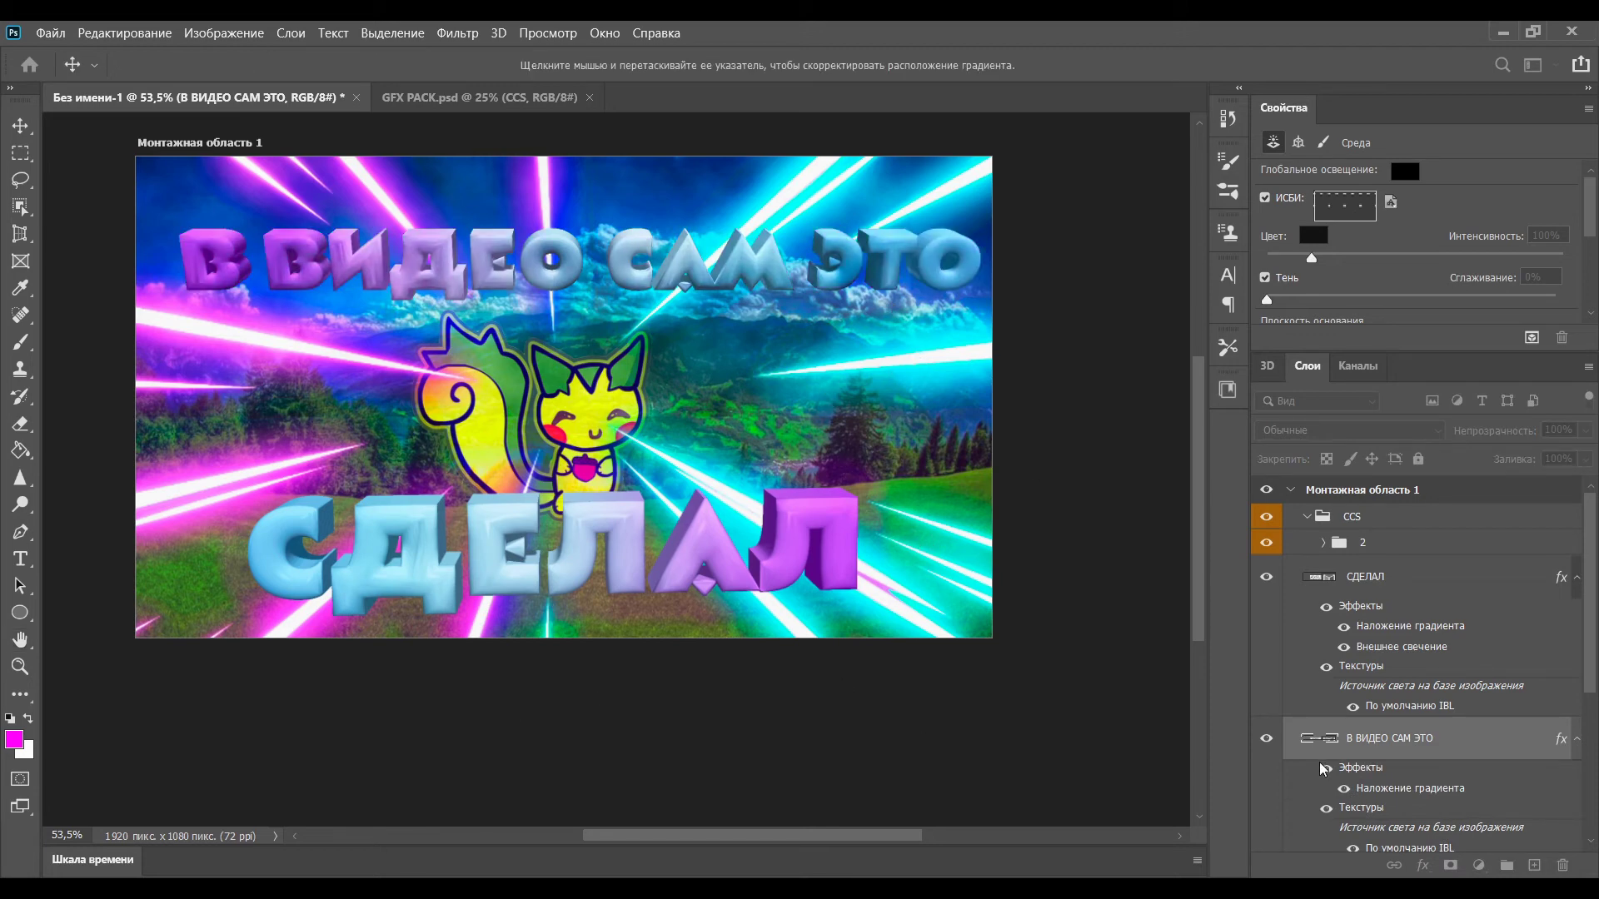
pyautogui.click(1034, 700)
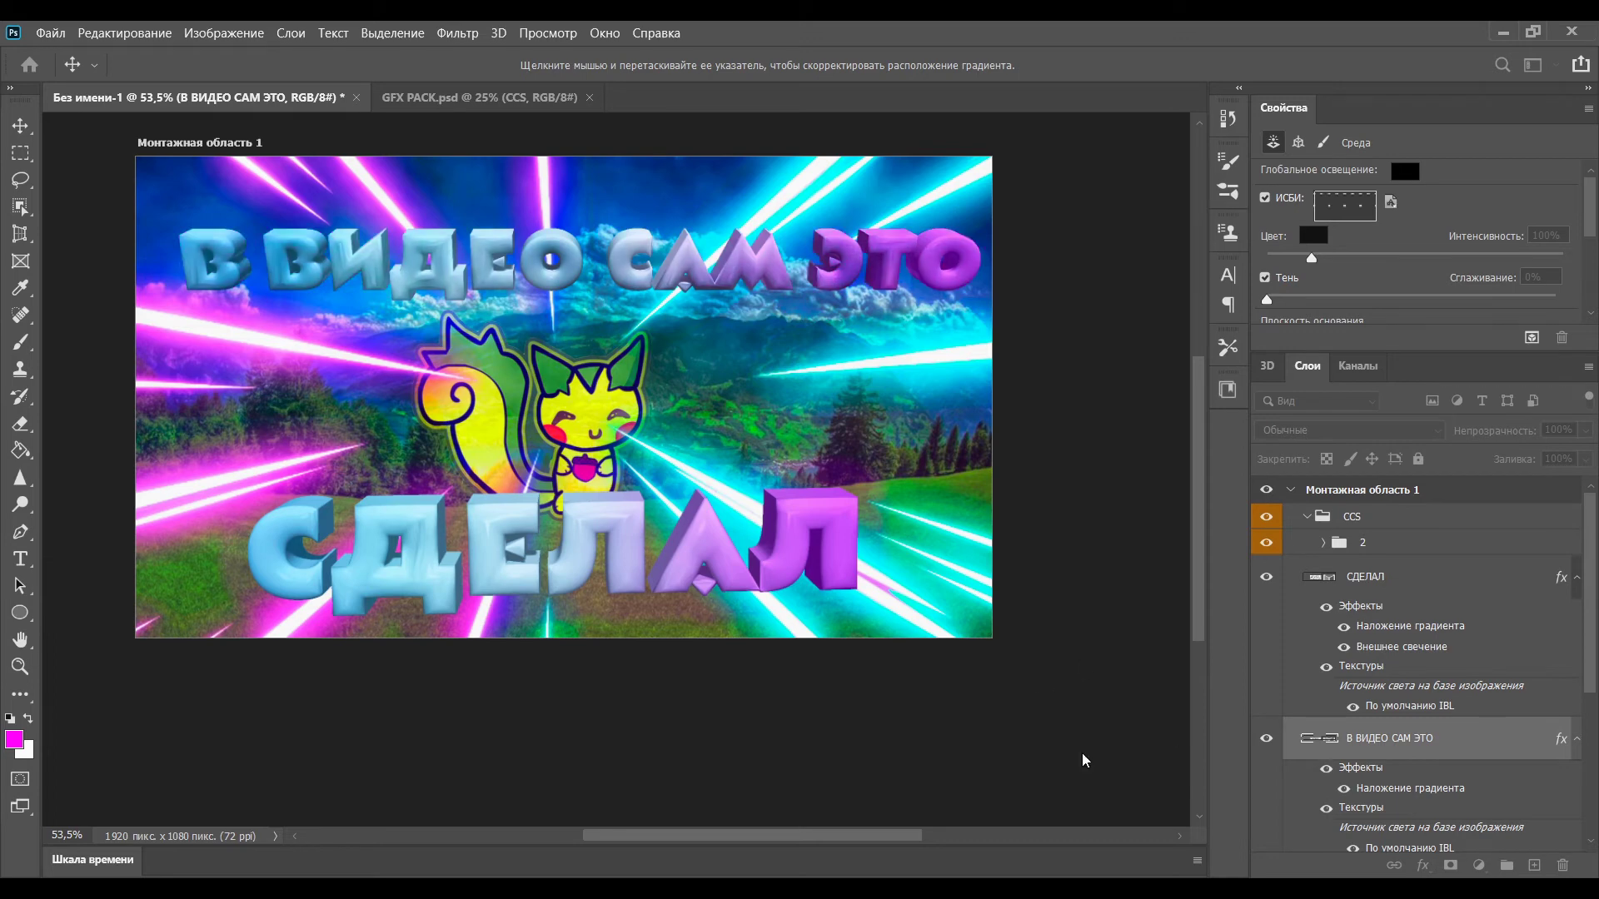
pyautogui.click(1293, 507)
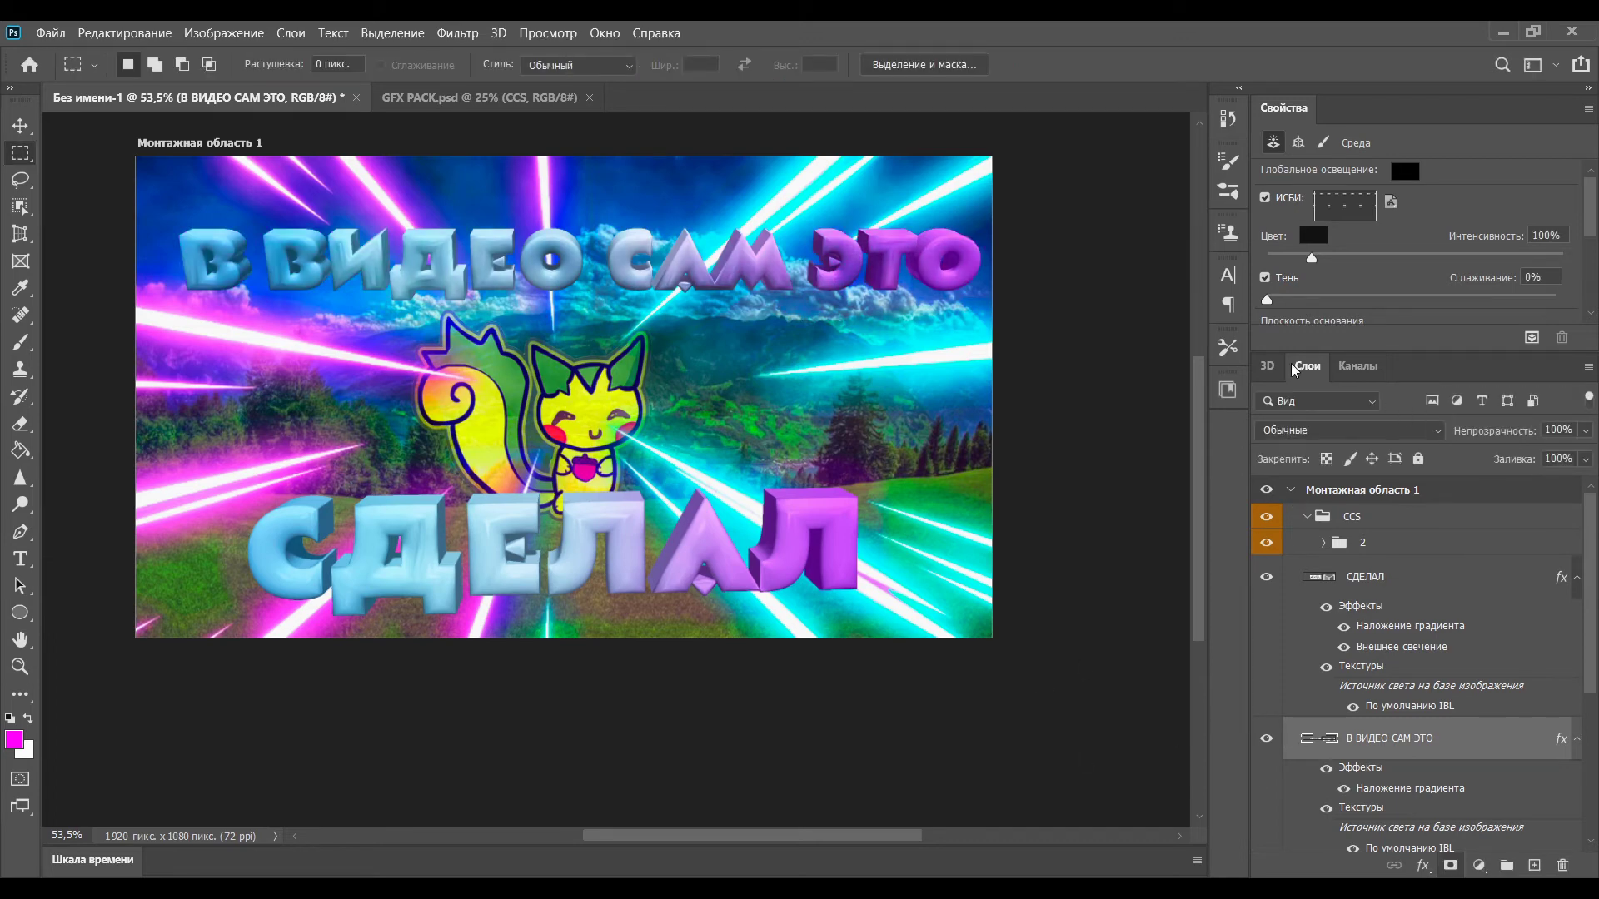
# Collapse the effects of the text and light-ray layers and place "СДЕЛАЛ" directly between "В ВИДЕО САМ ЭТО" and the light rays.
pyautogui.click(1576, 577)
pyautogui.click(1576, 620)
pyautogui.click(1421, 663)
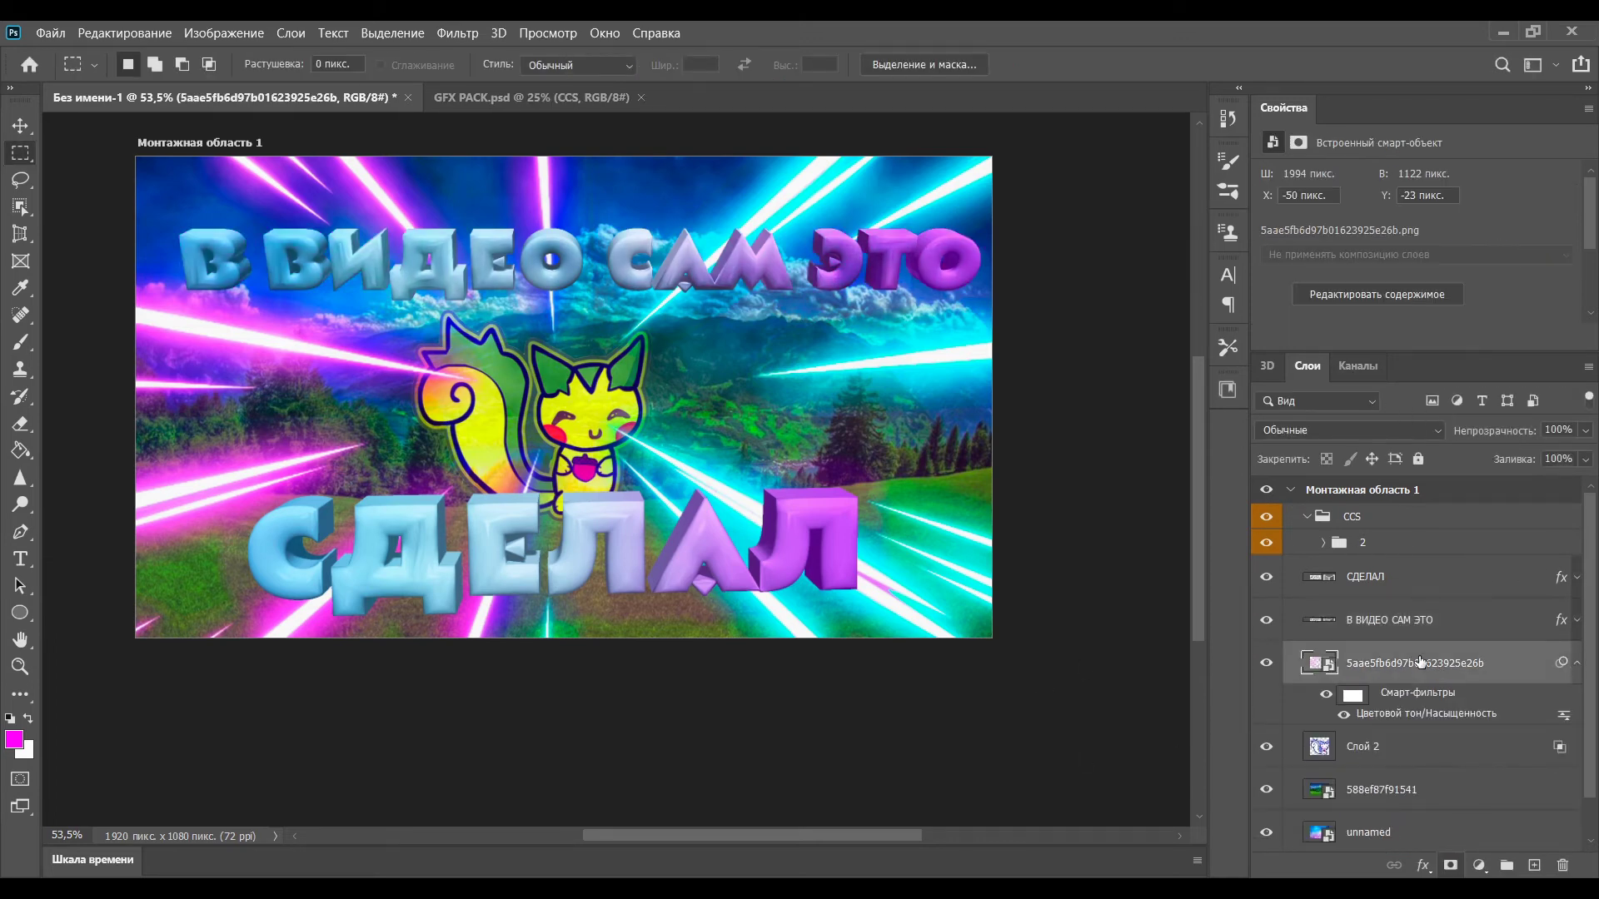
pyautogui.click(1576, 662)
pyautogui.moveTo(1366, 580); pyautogui.dragTo(1365, 662)
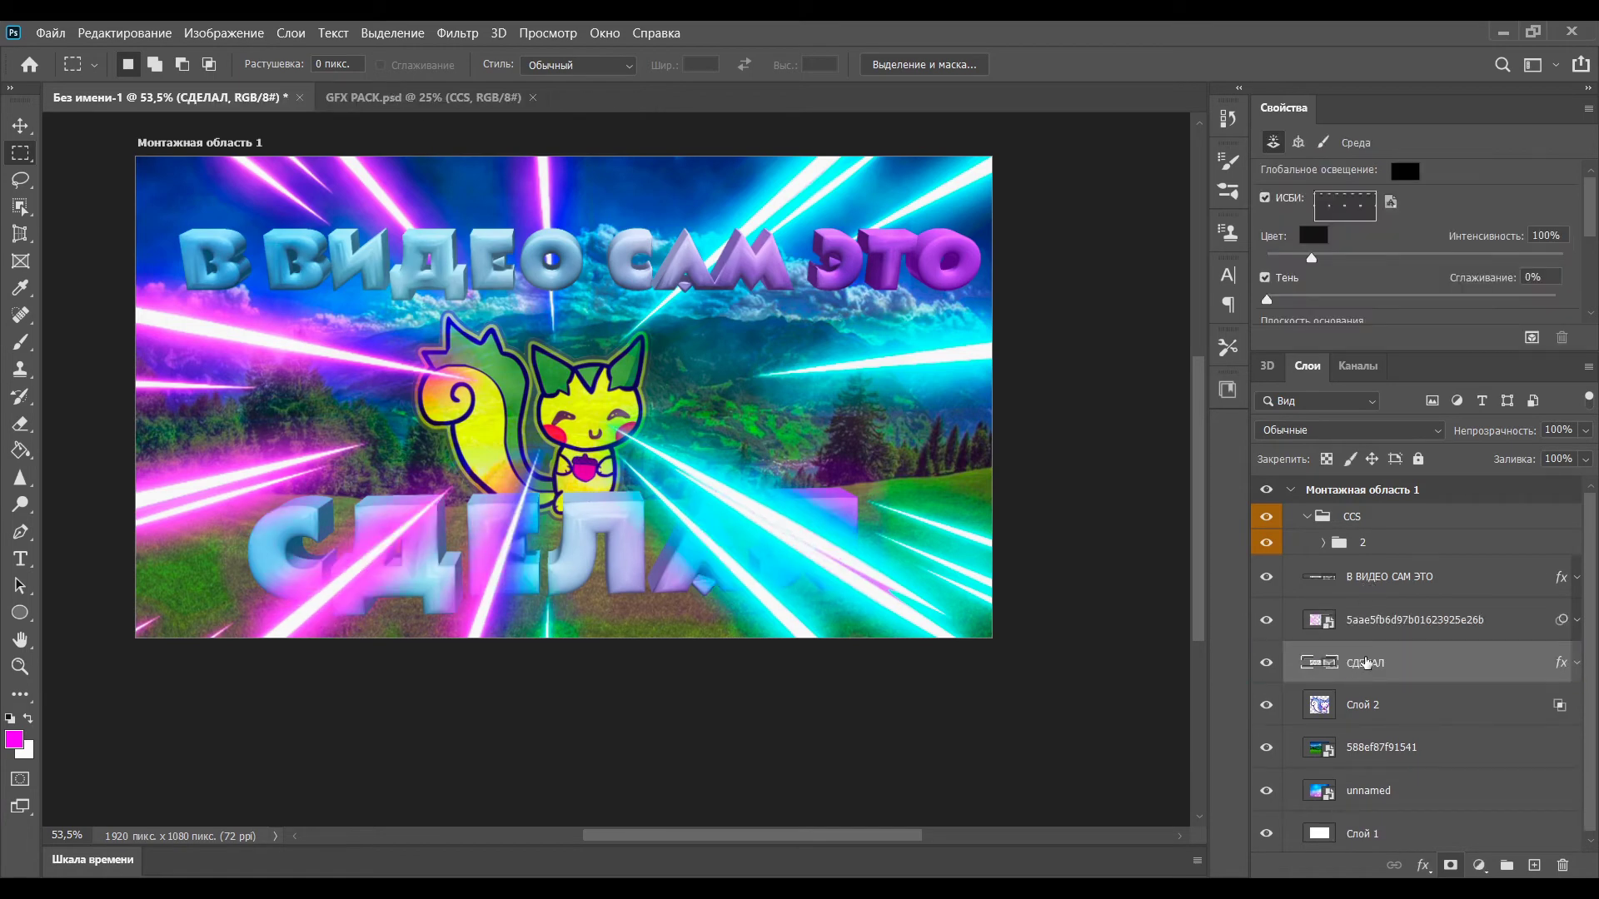
pyautogui.hotkey('ctrl', 'z')
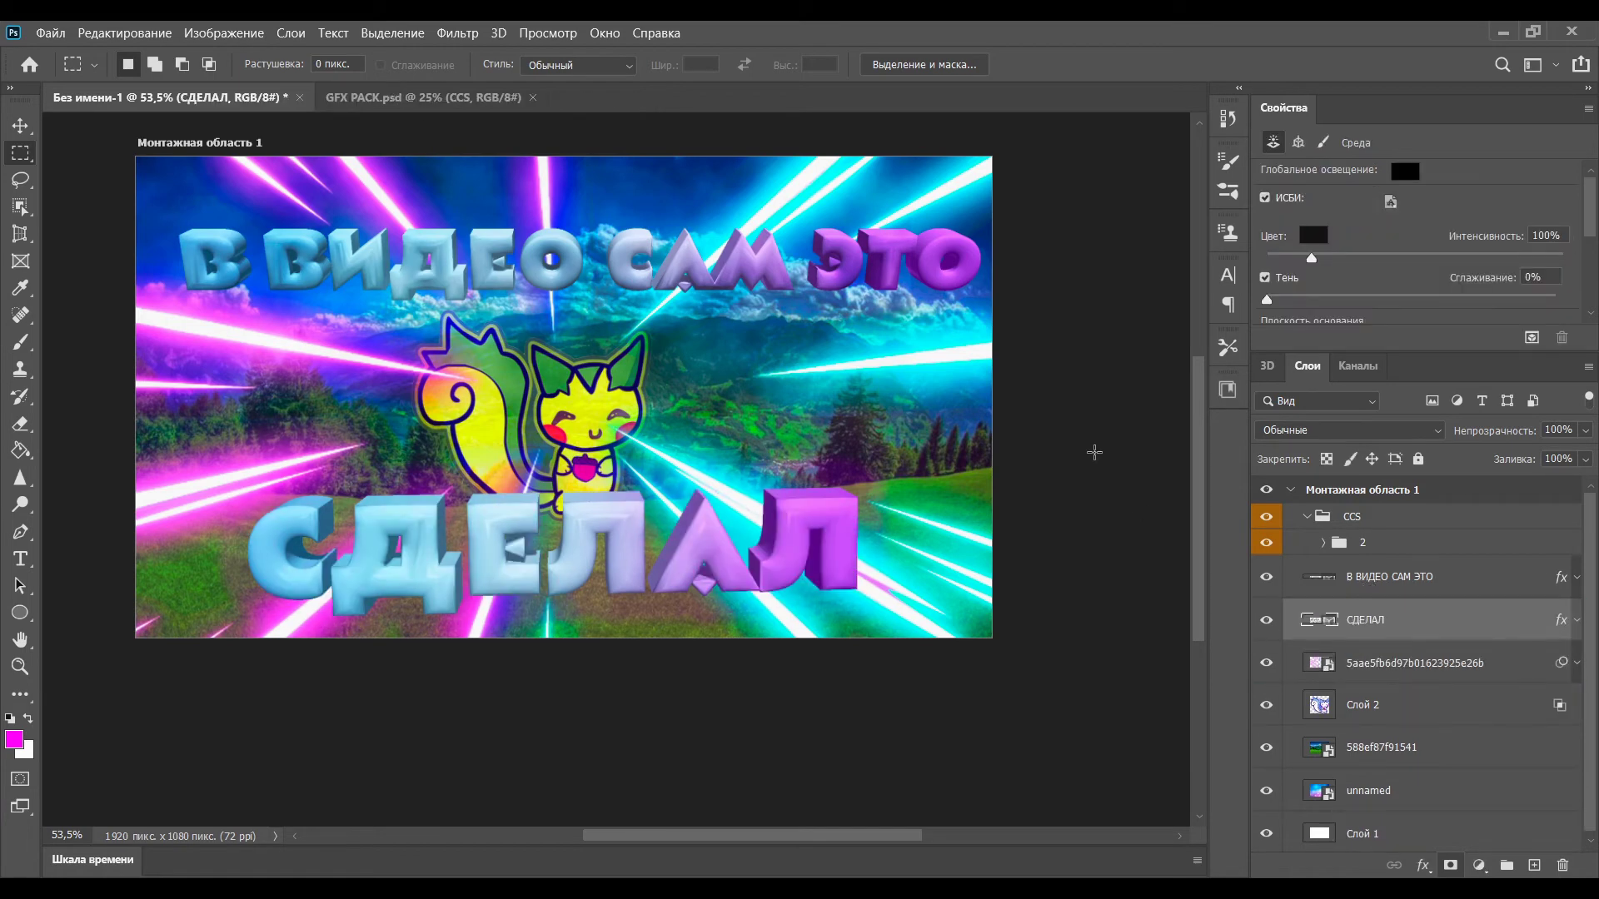
# Delete the pachirisu character, landscape, gradient background and light-ray layers beneath the 3D text, keeping the white base layer.
pyautogui.scroll(-3, 1091, 400)
pyautogui.click(1419, 715)
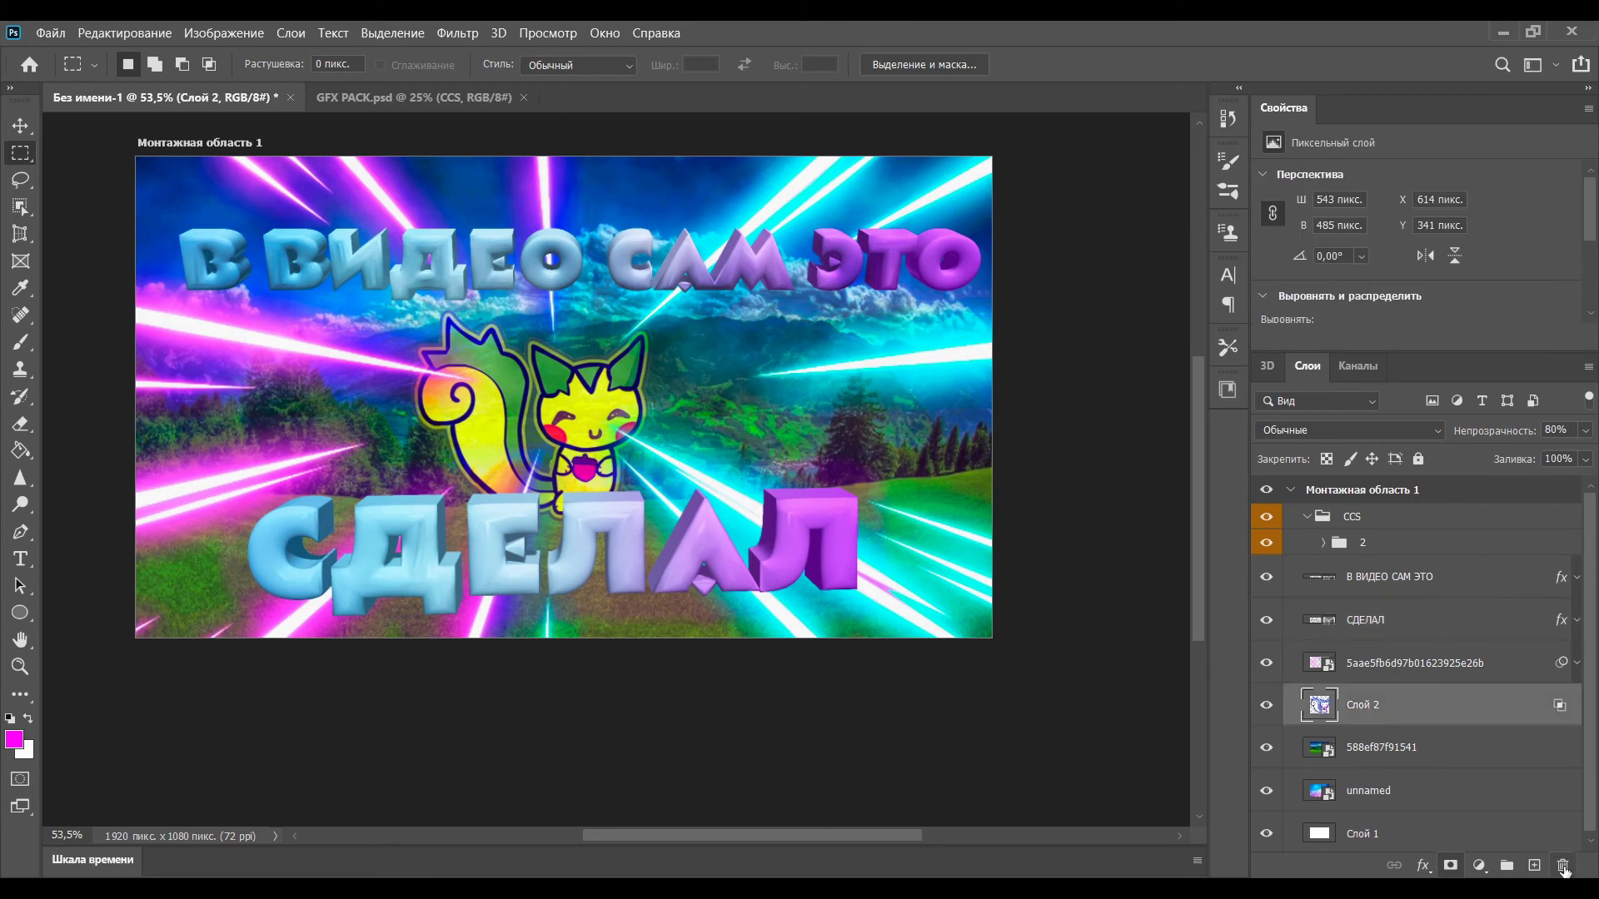
pyautogui.press('Delete')
pyautogui.click(1370, 748)
pyautogui.press('Delete')
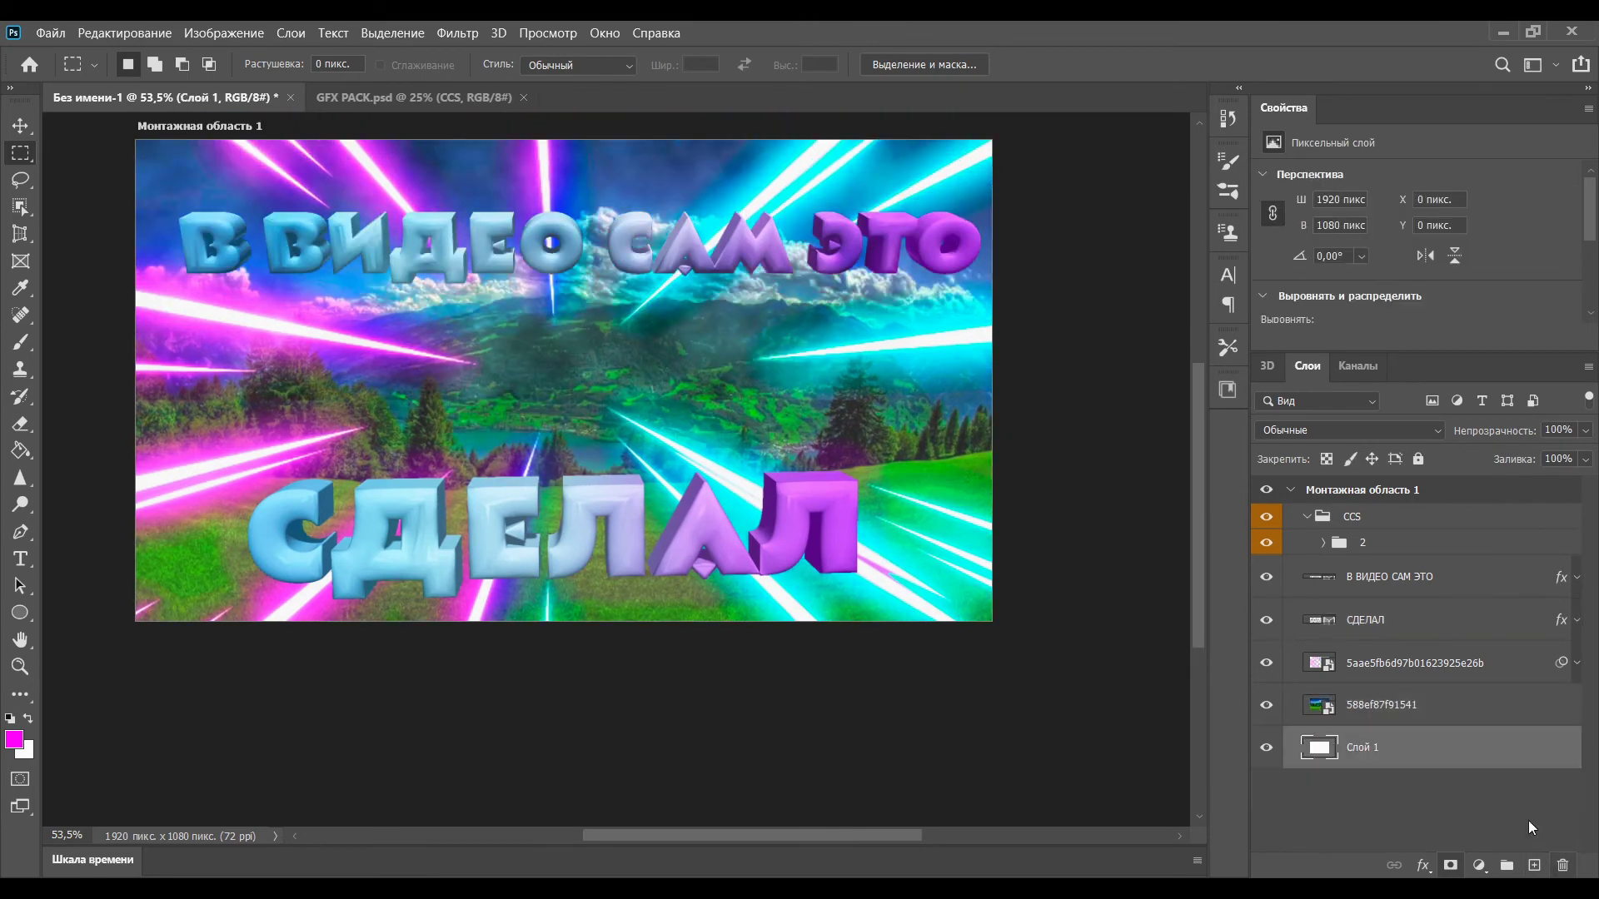
pyautogui.click(1372, 714)
pyautogui.press('Delete')
pyautogui.click(1370, 664)
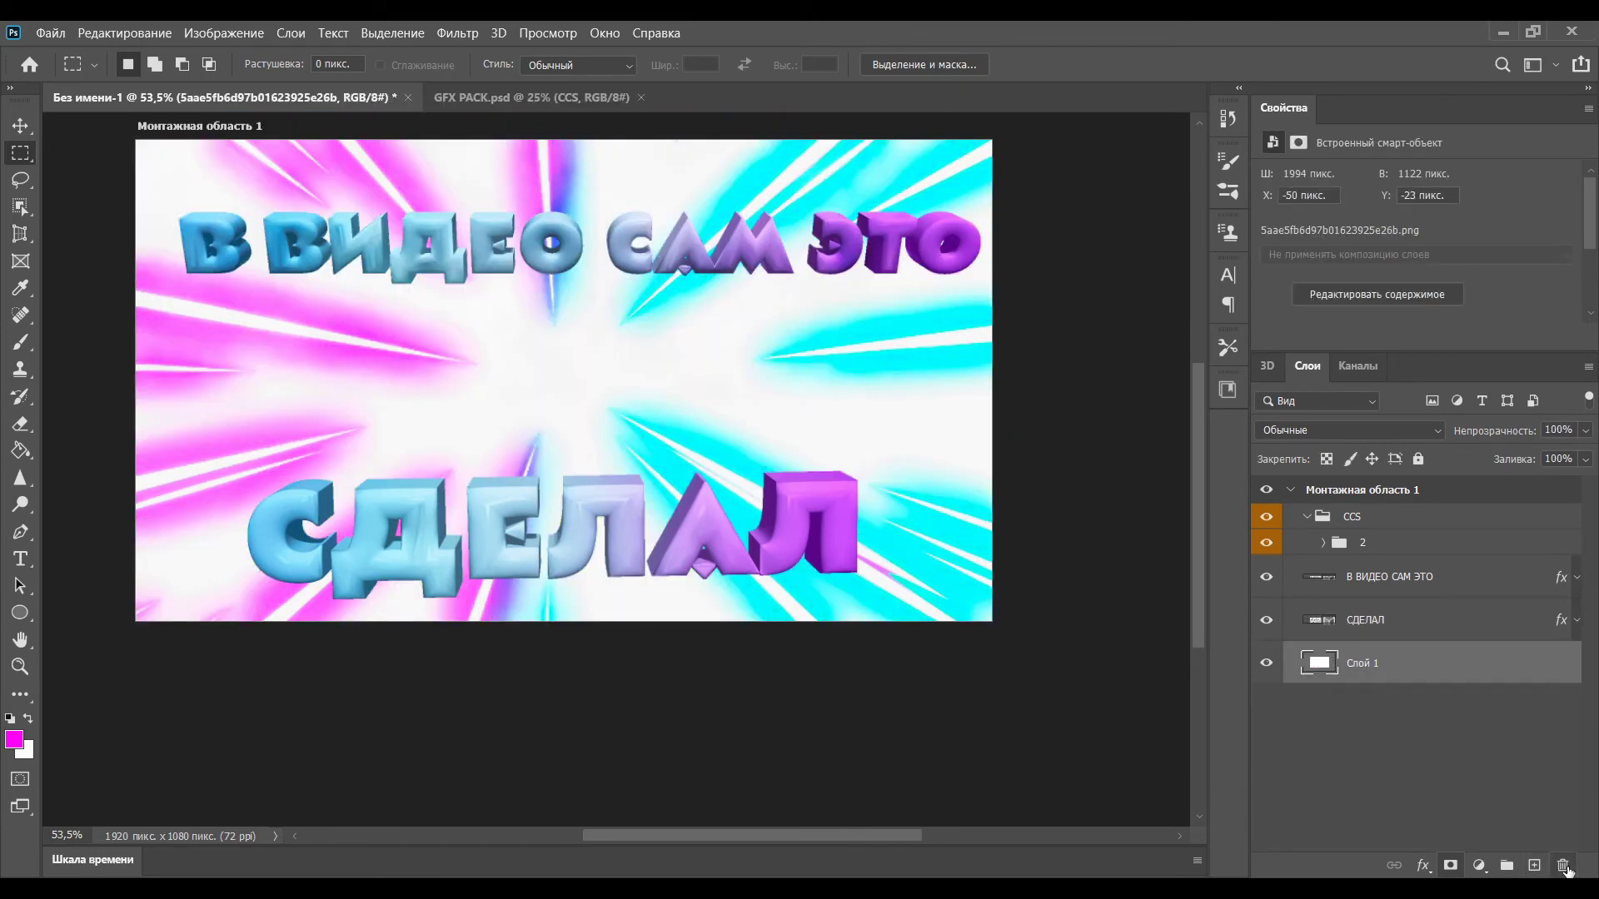
pyautogui.press('Delete')
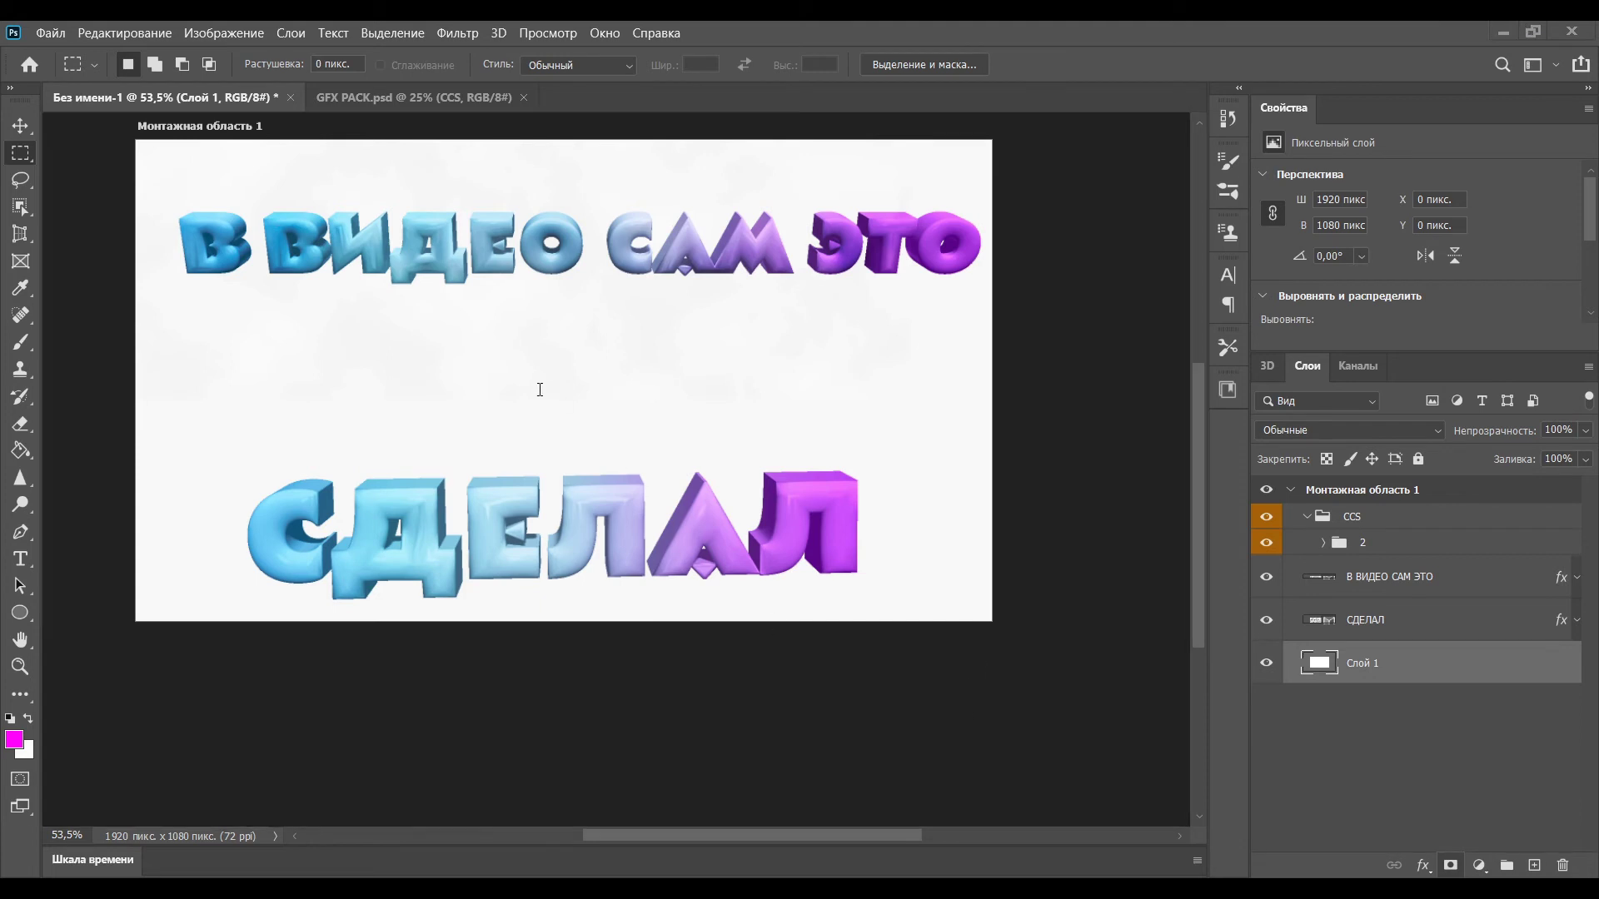
# Place the smoke_PNG55137 image in the artboard's centre, scaled to about 873 × 887 px, with its layer beneath the text.
pyautogui.moveTo(540, 390); pyautogui.dragTo(700, 679)
pyautogui.moveTo(705, 276); pyautogui.dragTo(856, 166)
pyautogui.moveTo(423, 490); pyautogui.dragTo(250, 639)
pyautogui.moveTo(856, 169); pyautogui.dragTo(892, 153)
pyautogui.press('Return')
pyautogui.moveTo(1267, 620); pyautogui.dragTo(1270, 577)
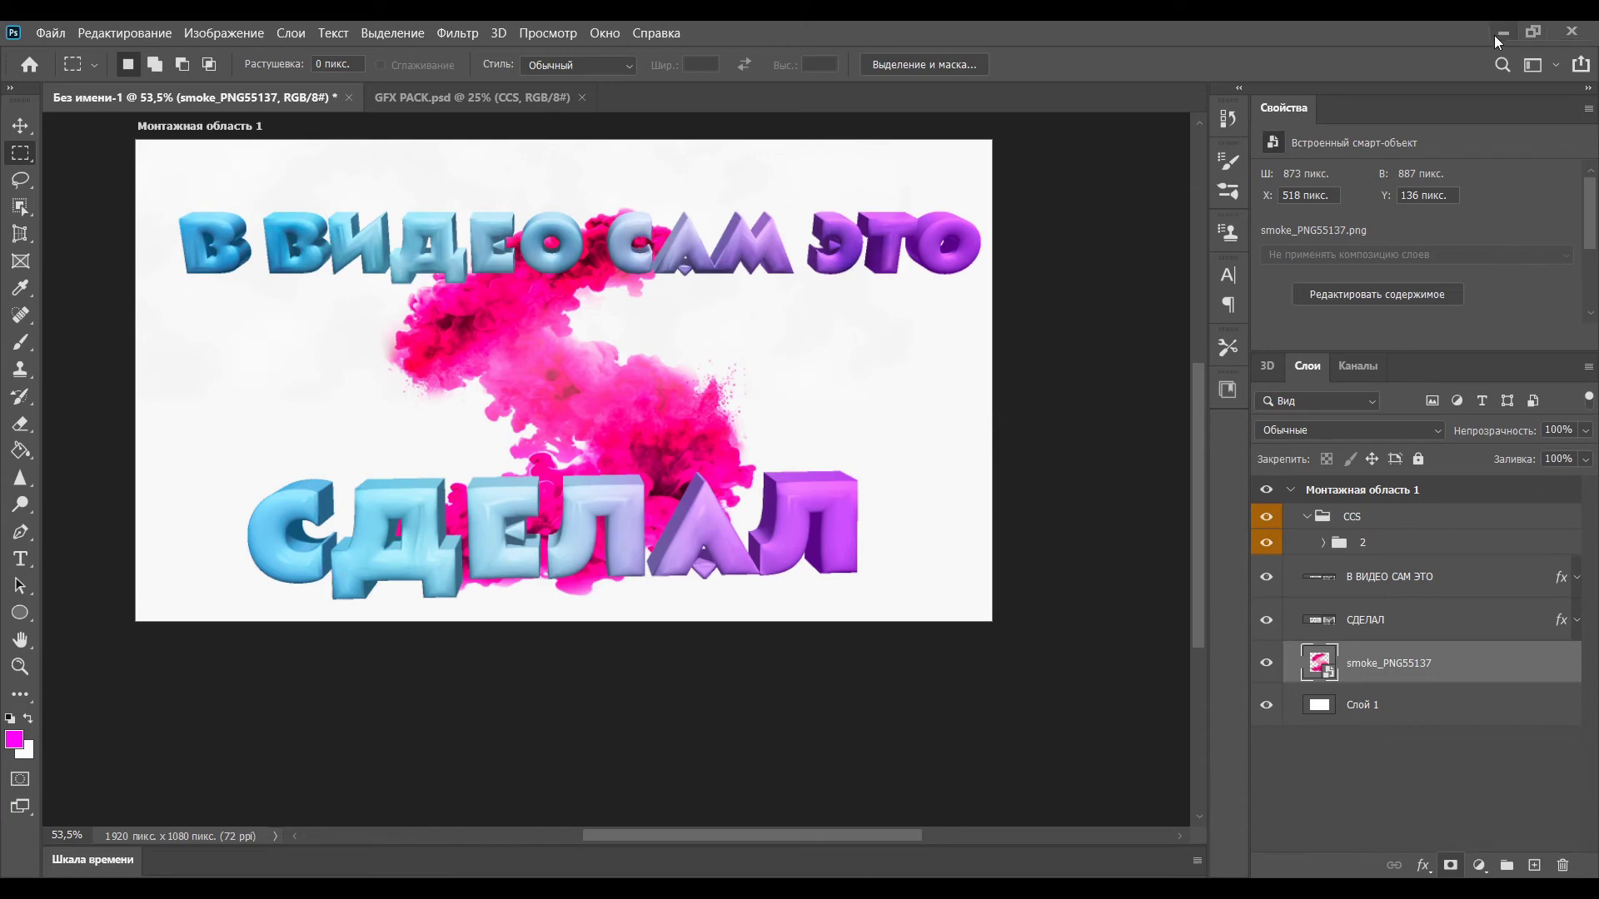
# Place the light-ray image 5861403e3a55e1593be2f31f across the artboard above the text layers and reduce its opacity to 53%.
pyautogui.click(1532, 33)
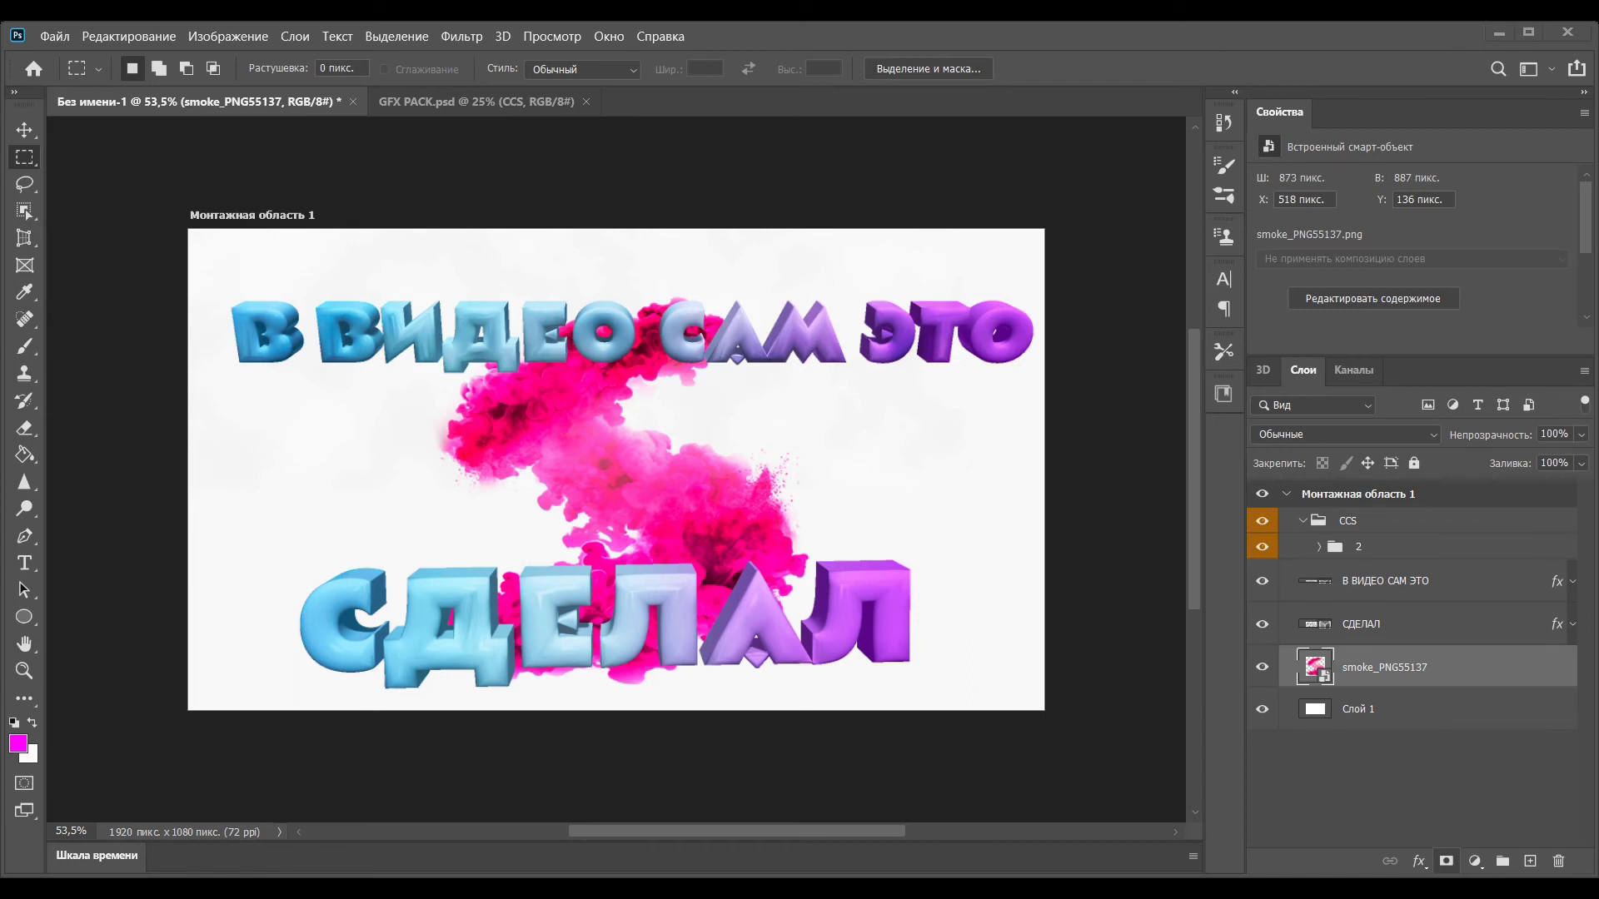
pyautogui.moveTo(1093, 497); pyautogui.dragTo(815, 498)
pyautogui.click(1529, 32)
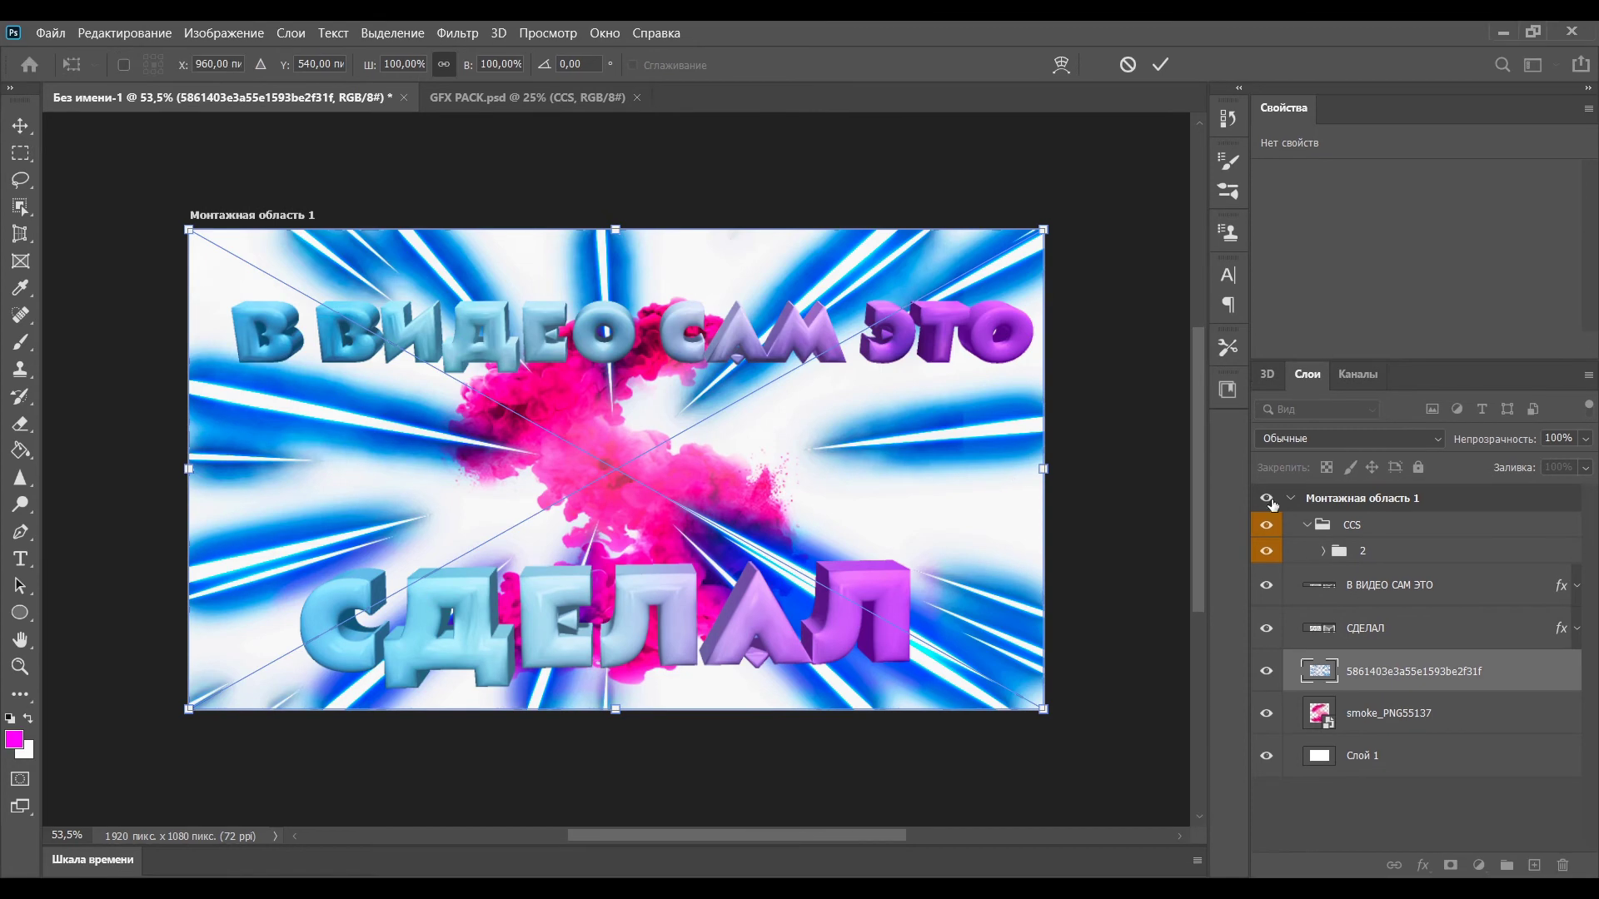
pyautogui.click(1332, 675)
pyautogui.moveTo(1371, 679); pyautogui.dragTo(1376, 577)
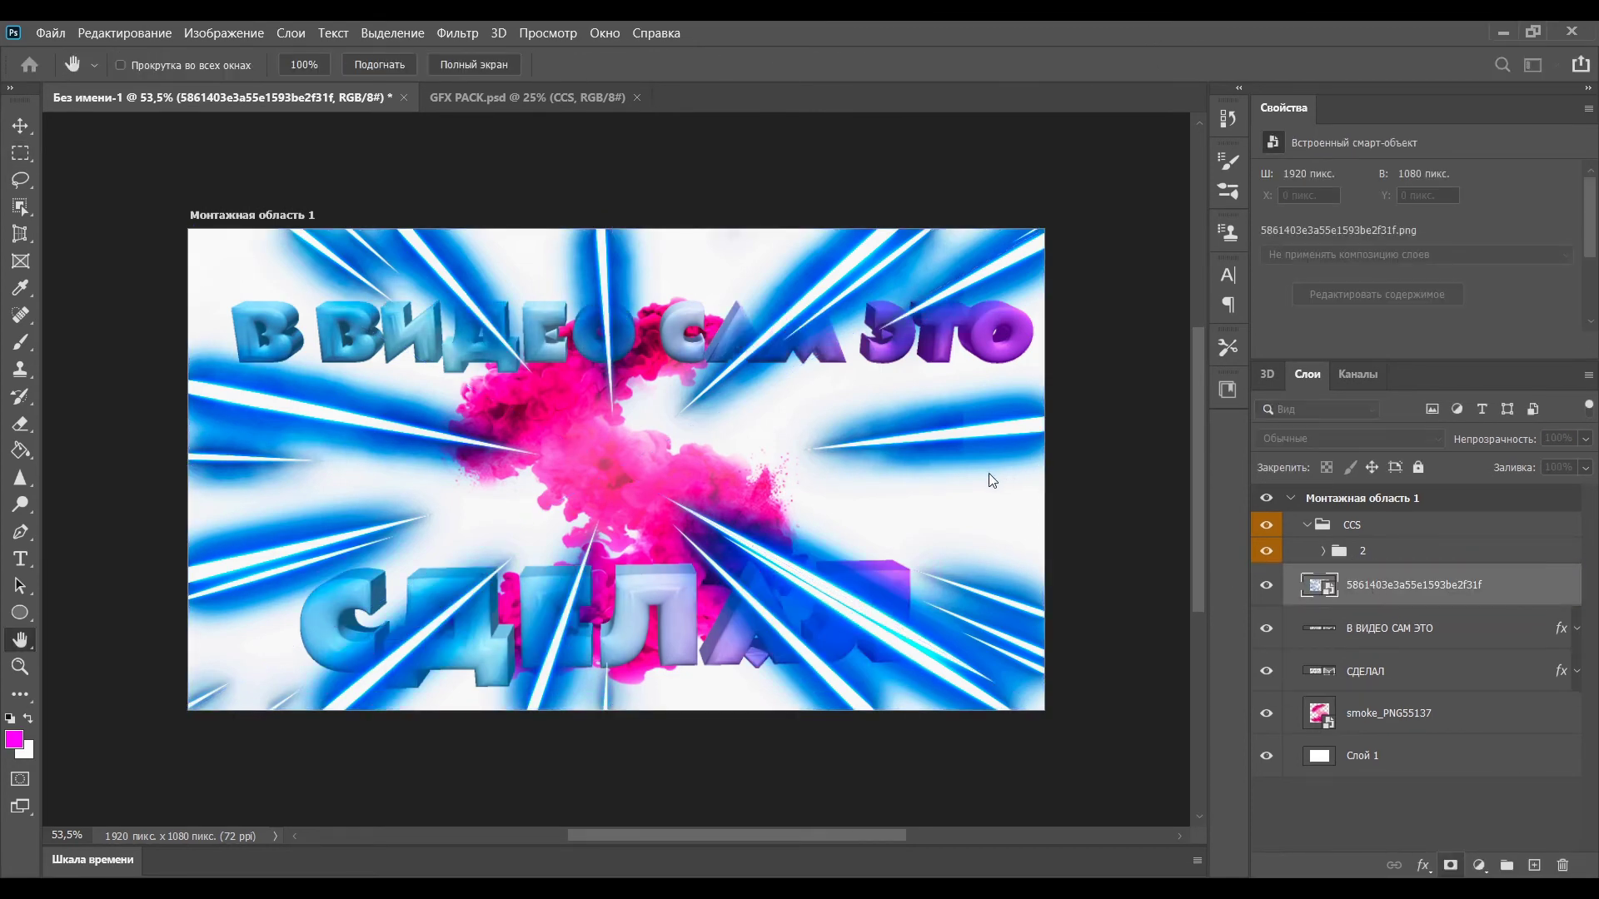
pyautogui.moveTo(989, 475); pyautogui.dragTo(936, 371)
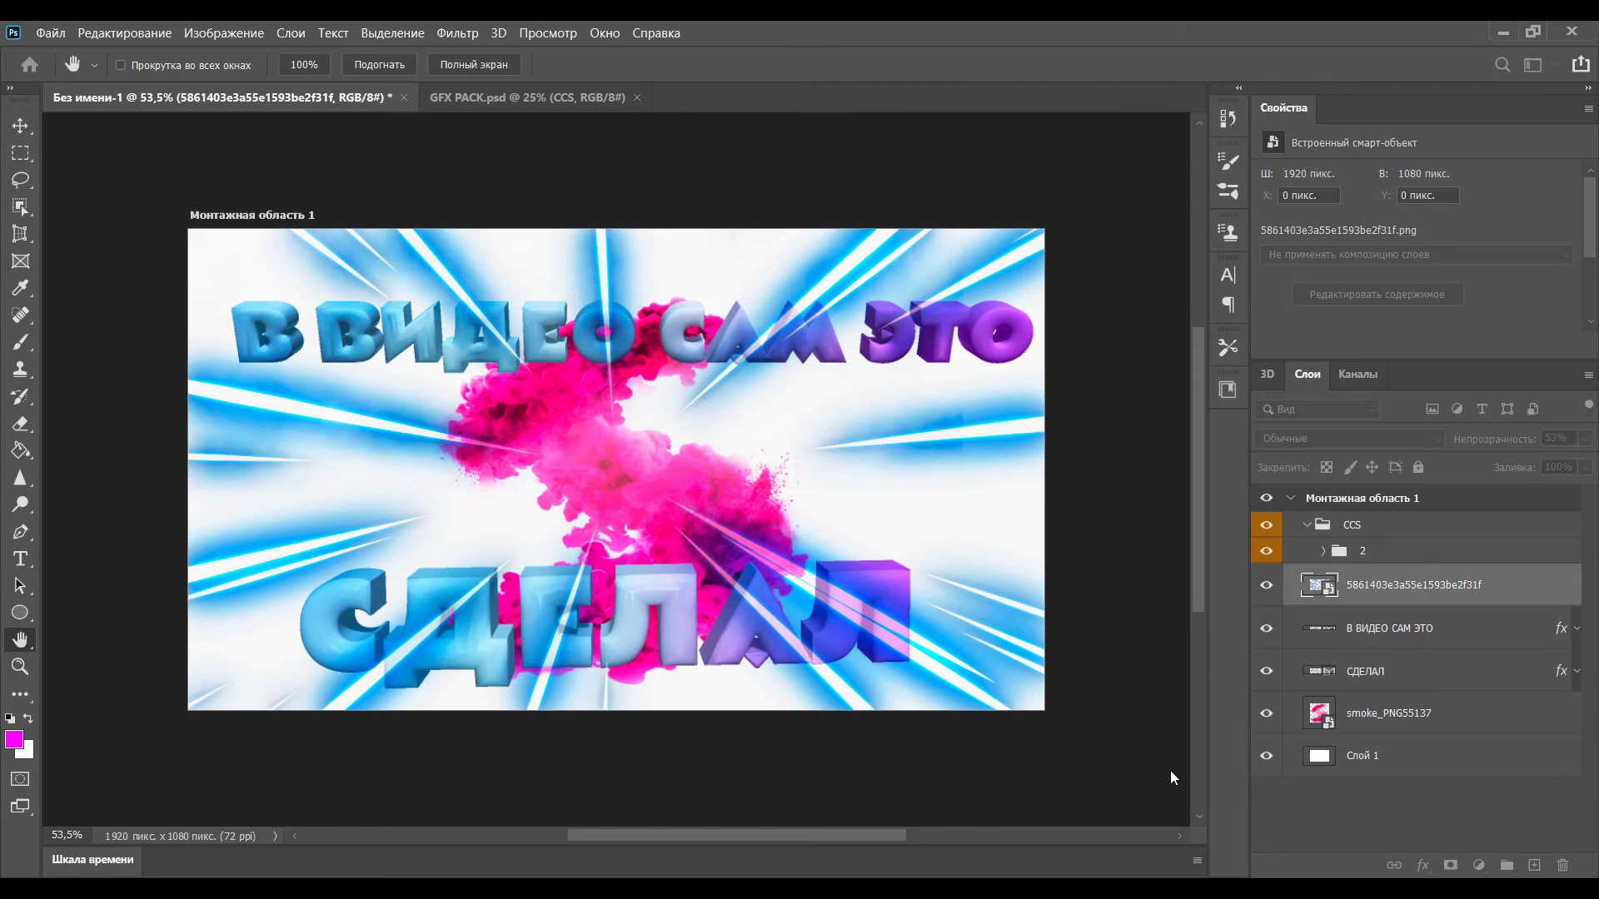
pyautogui.click(1362, 207)
# Move the light rays beneath the text and bring the smoke above it, shifted up to about X 542, Y 32 px.
pyautogui.moveTo(1386, 587)
pyautogui.mouseDown()
pyautogui.moveTo(1396, 690)
pyautogui.moveTo(1372, 579)
pyautogui.mouseUp()
pyautogui.moveTo(683, 523); pyautogui.dragTo(693, 471)
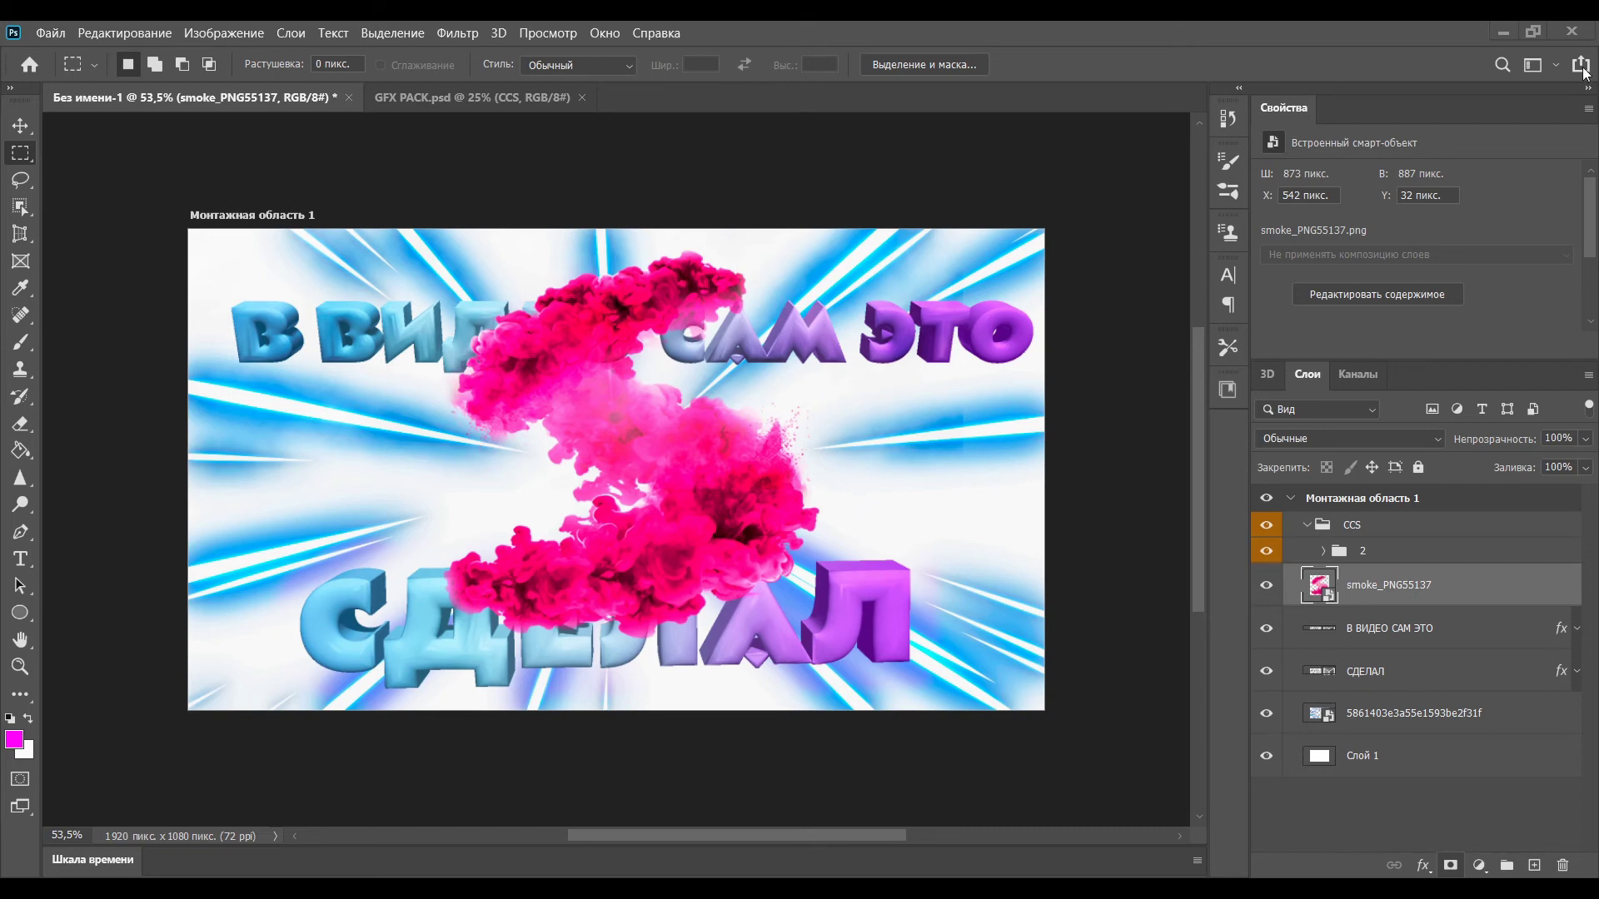
# Place the kot-koshka-trava-seryy photo and select only the cat, excluding the stray patch beside its whiskers.
pyautogui.moveTo(1585, 74); pyautogui.dragTo(553, 566)
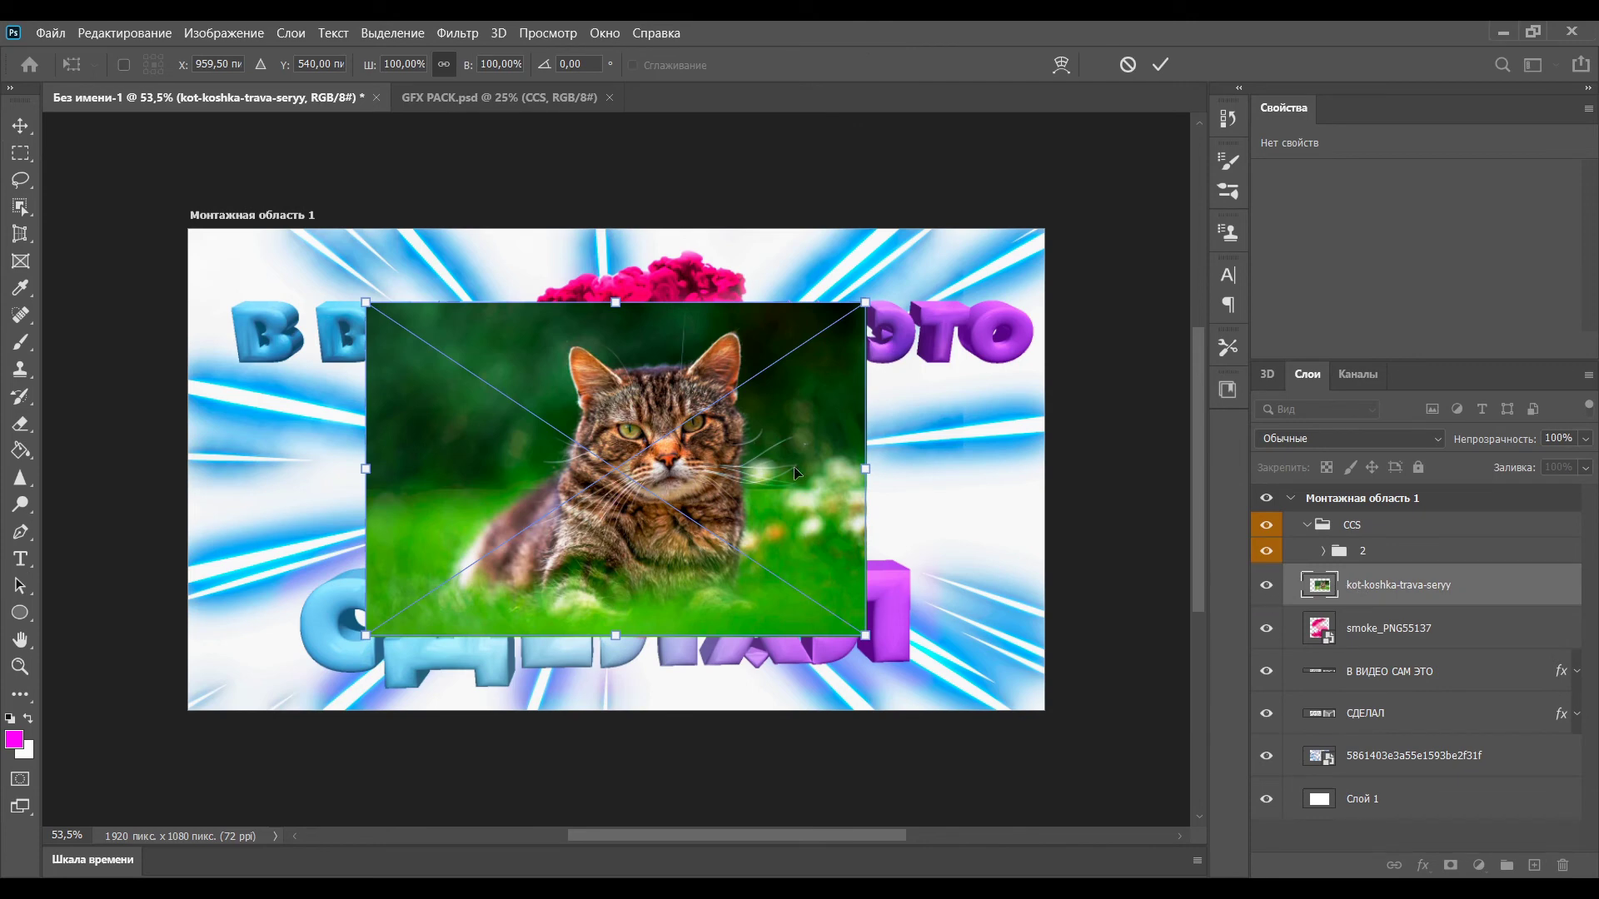
pyautogui.click(20, 207)
pyautogui.moveTo(445, 328); pyautogui.dragTo(786, 620)
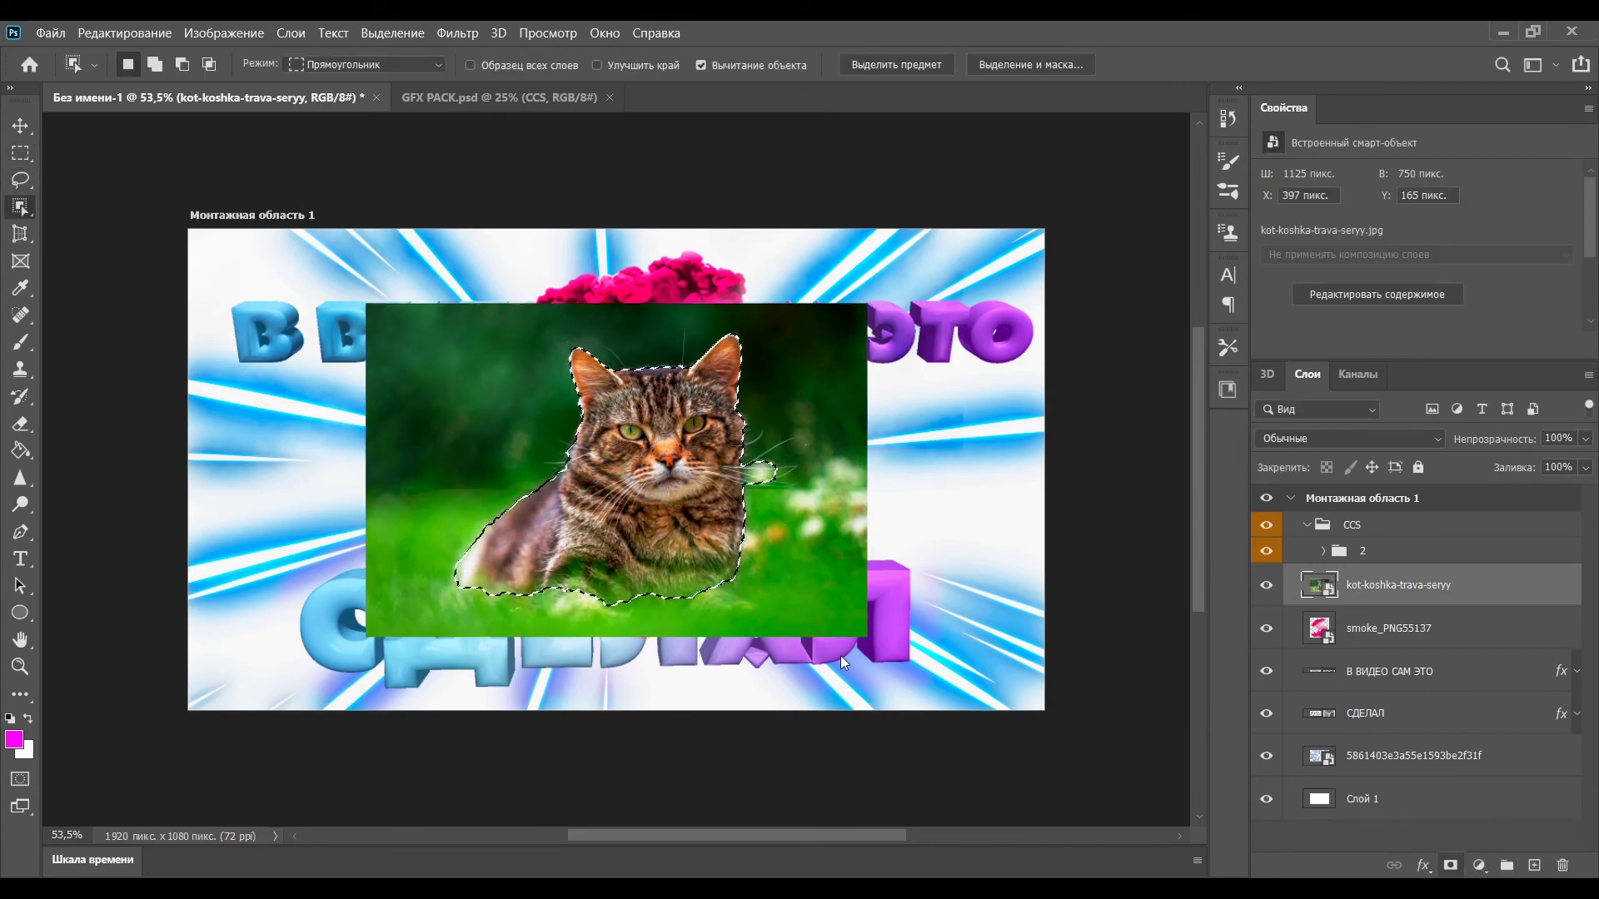
pyautogui.keyDown('alt'); pyautogui.click(31, 208); pyautogui.keyUp('alt')
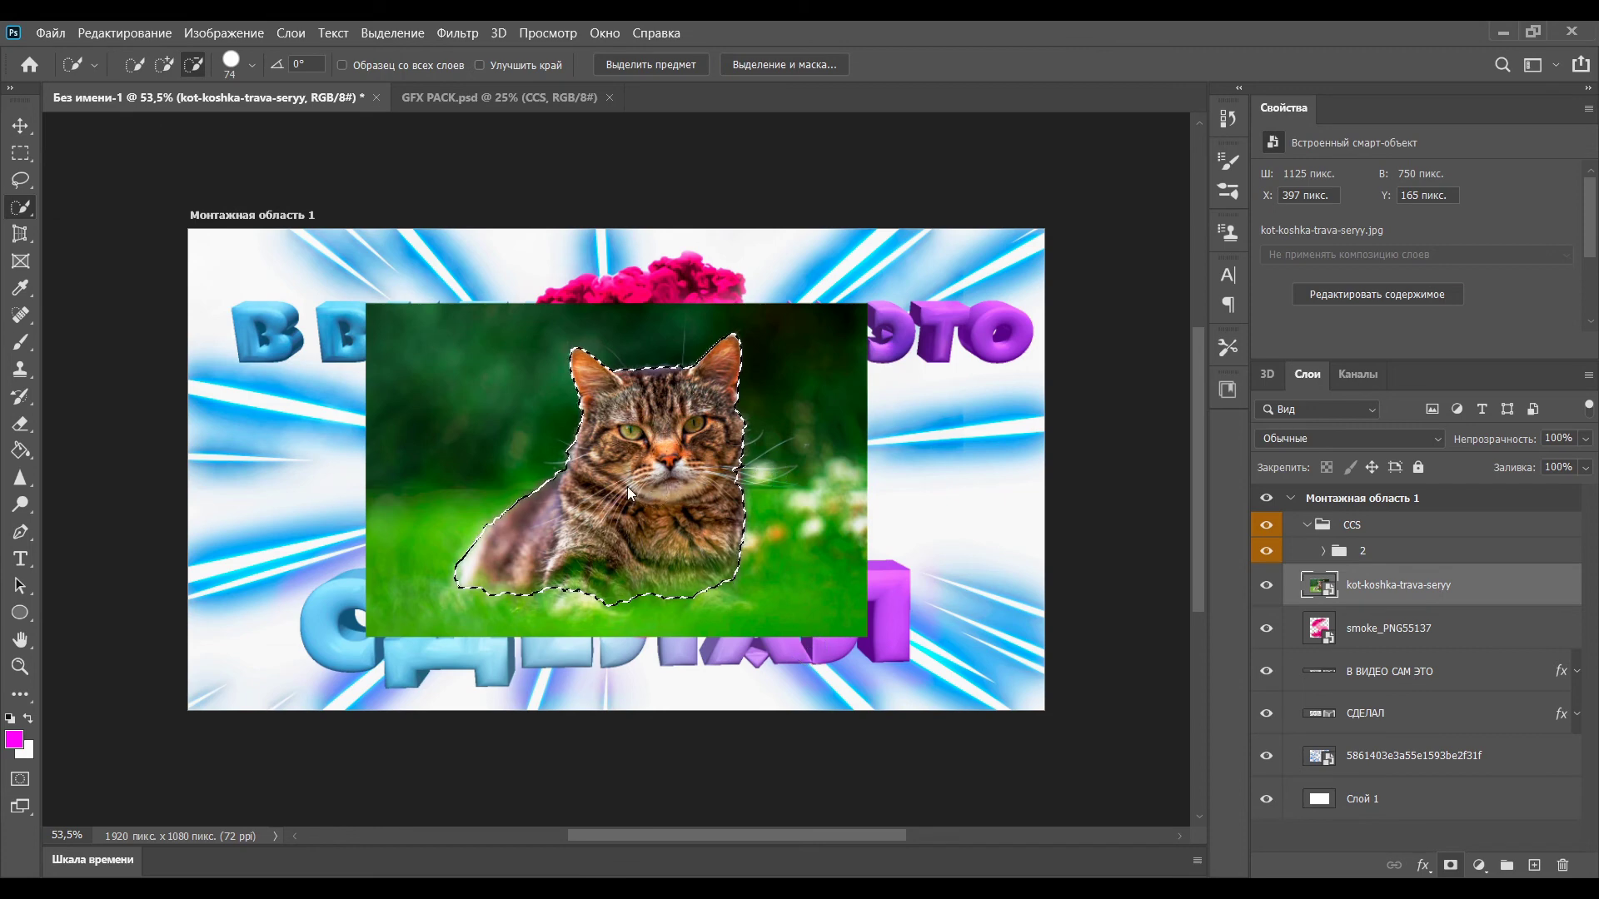
# Copy the selected cat to its own layer and delete the original photo layer.
pyautogui.hotkey('ctrl', 'j')
pyautogui.click(1387, 634)
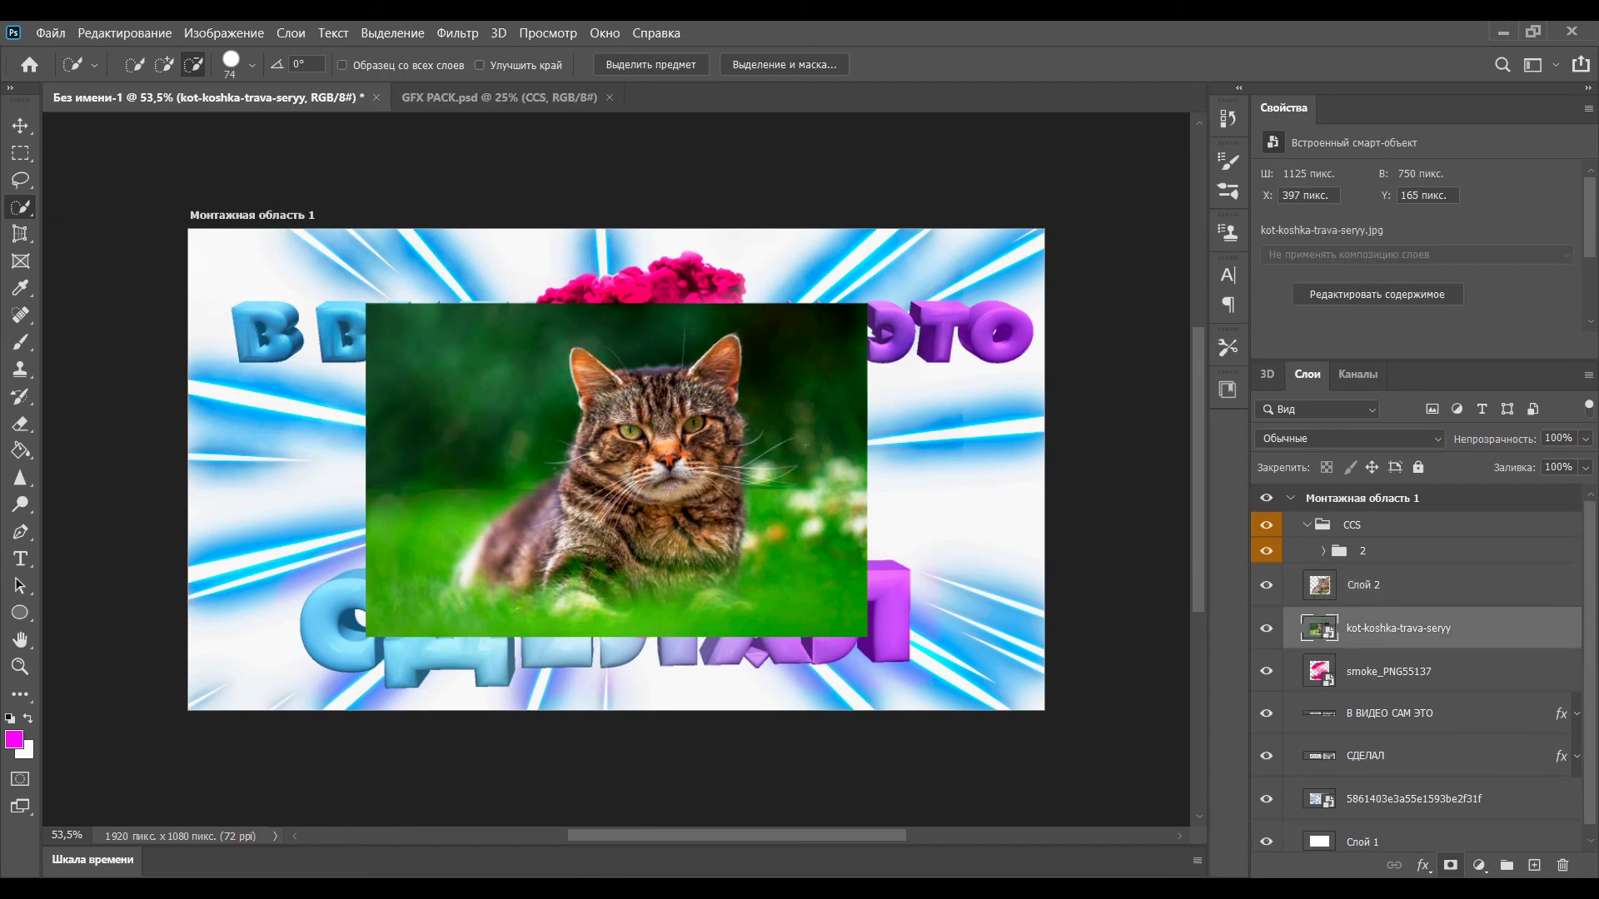
pyautogui.press('Delete')
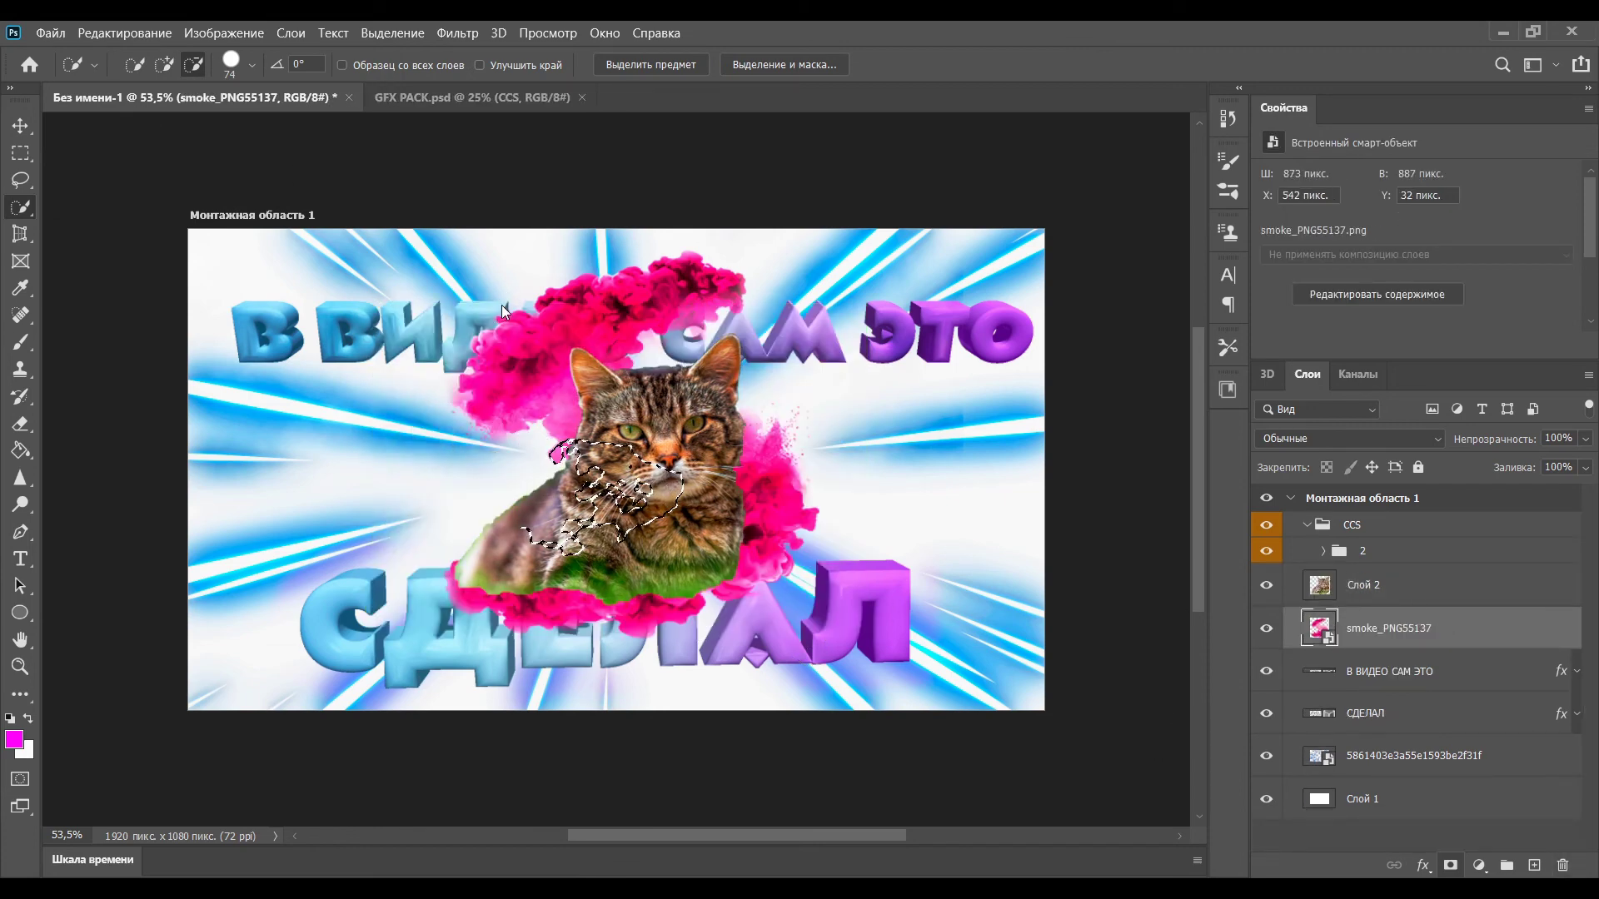
pyautogui.hotkey('ctrl', 'd')
pyautogui.click(157, 65)
pyautogui.click(463, 566)
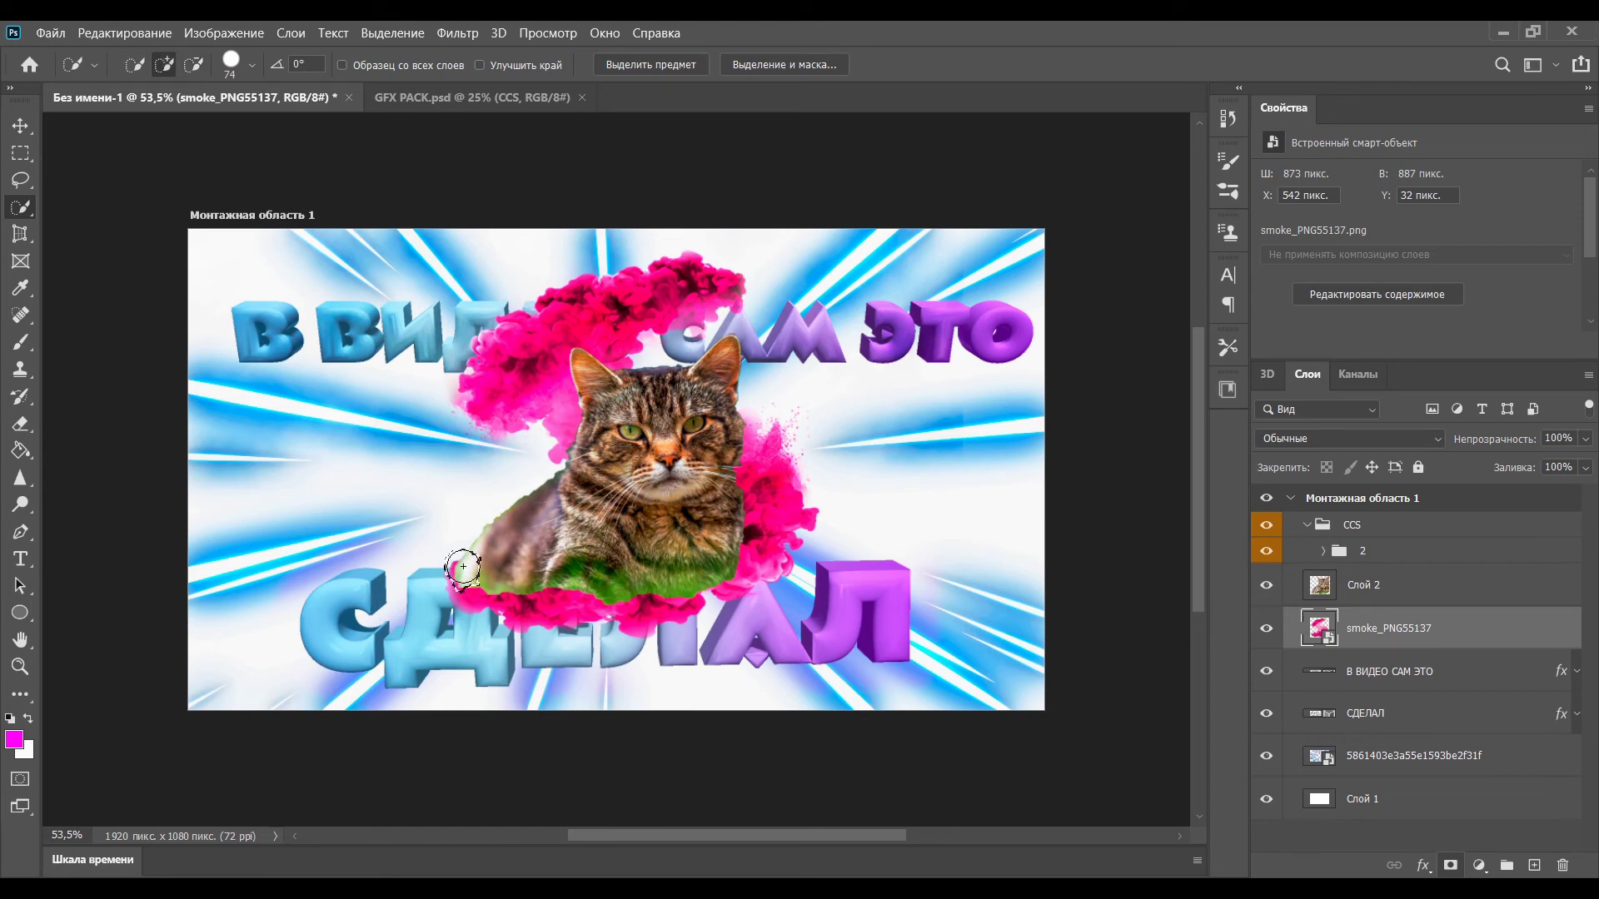
pyautogui.moveTo(463, 566)
pyautogui.mouseDown()
pyautogui.moveTo(633, 600)
pyautogui.moveTo(791, 466)
pyautogui.moveTo(600, 499)
pyautogui.moveTo(838, 462)
pyautogui.mouseUp()
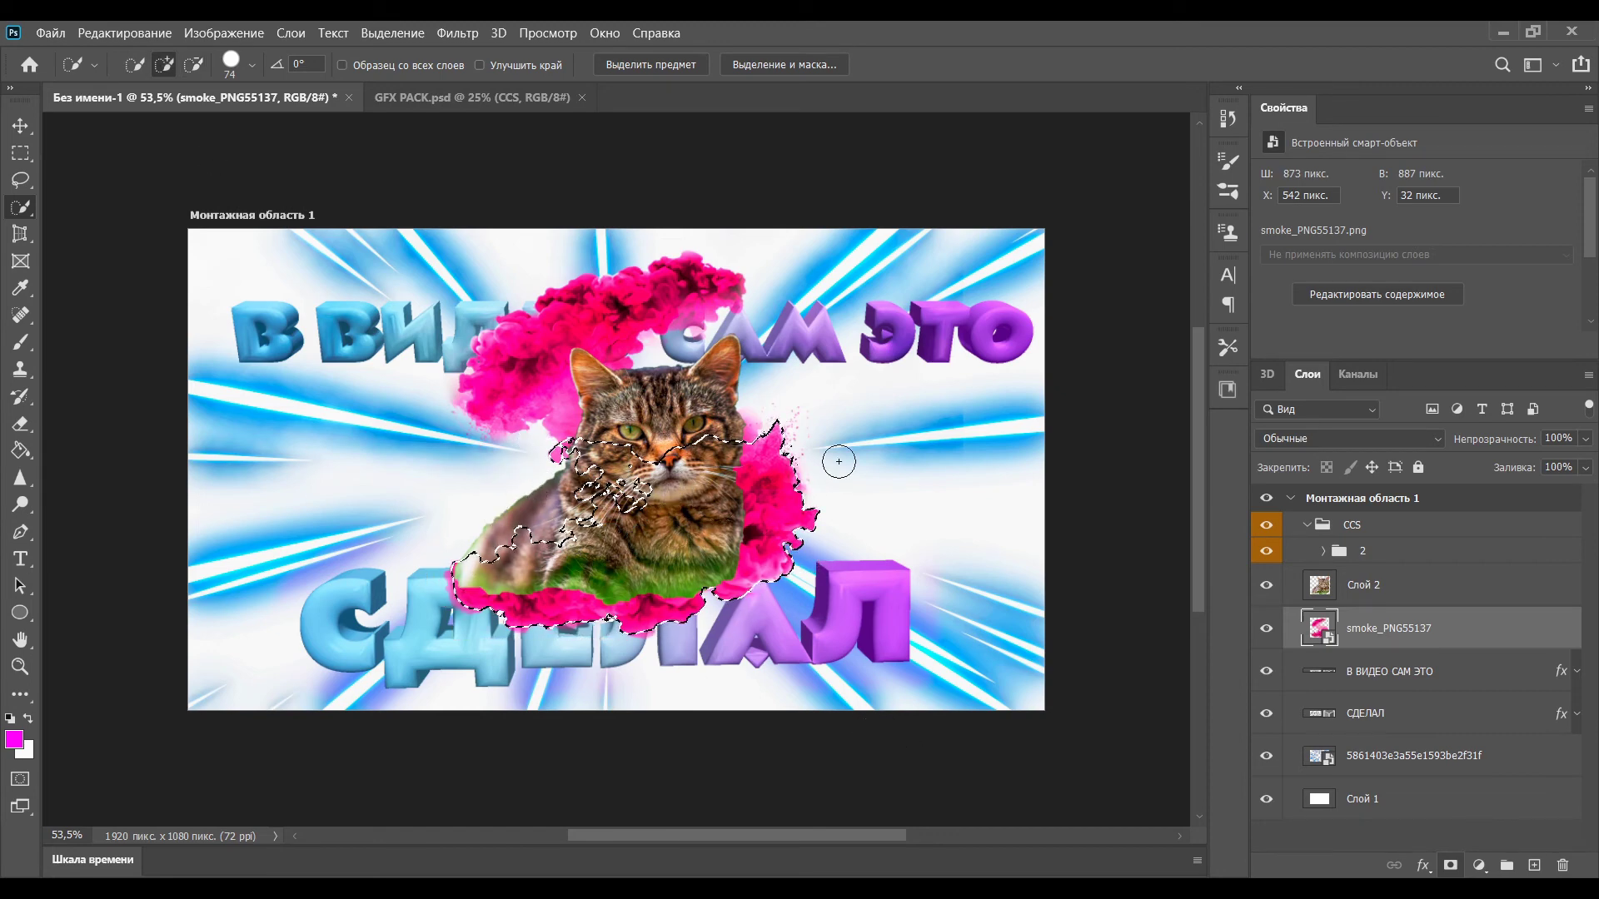
pyautogui.hotkey('ctrl', 'd')
pyautogui.moveTo(598, 450)
pyautogui.mouseDown()
pyautogui.moveTo(737, 433)
pyautogui.moveTo(590, 369)
pyautogui.mouseUp()
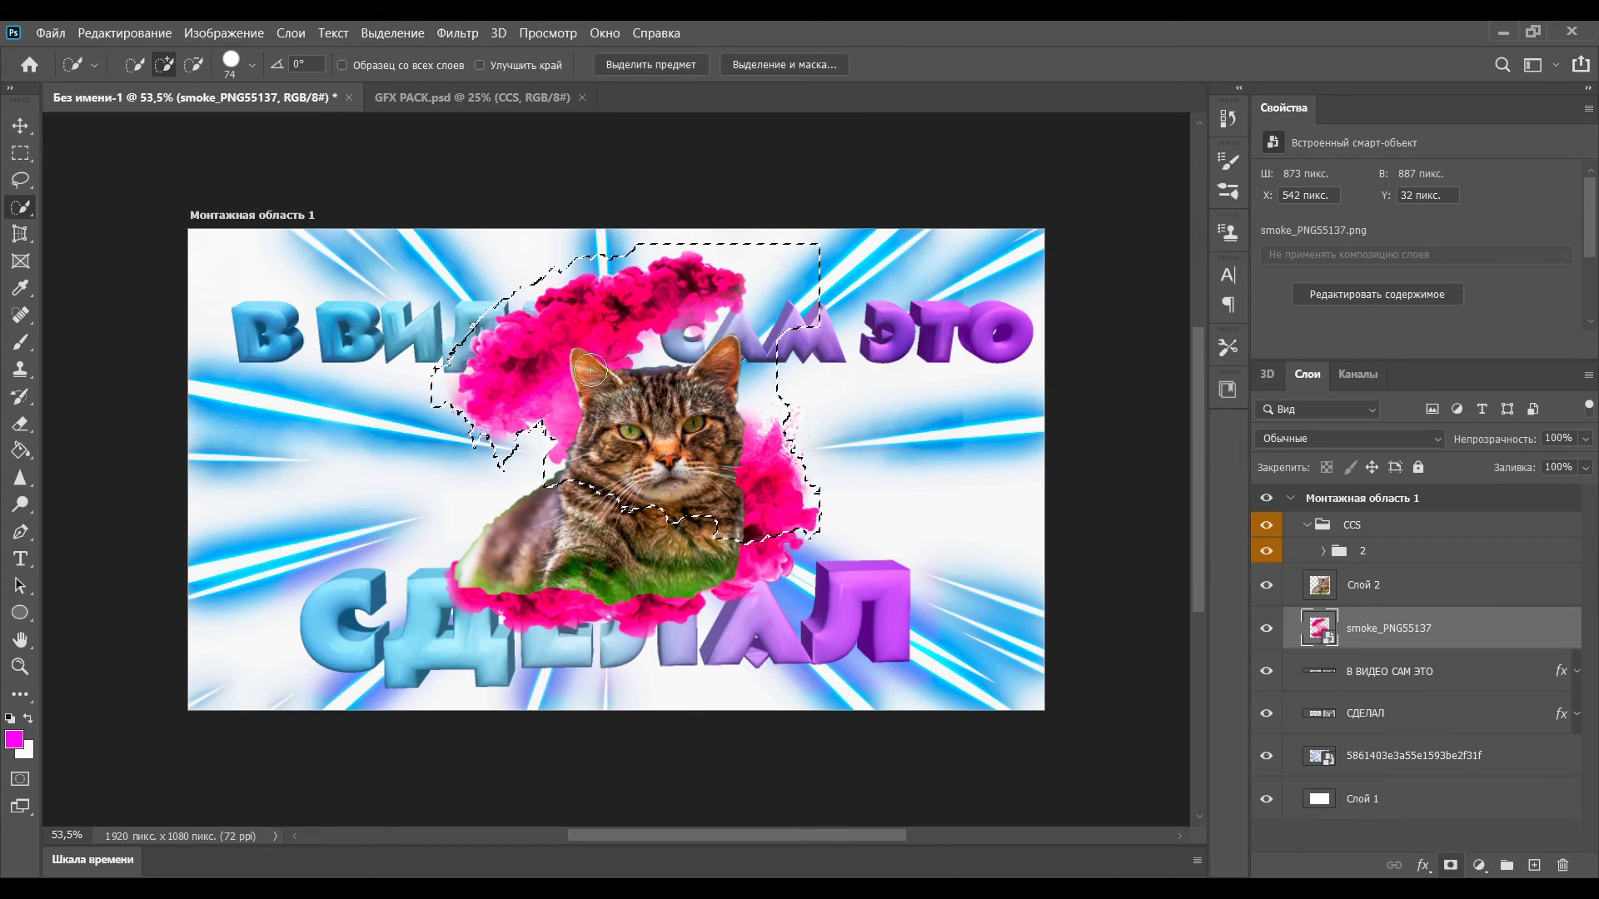
pyautogui.hotkey('ctrl', 'd')
# Move the cat to the artboard's left side and scale it to about 70%.
pyautogui.press('v')
pyautogui.click(647, 478)
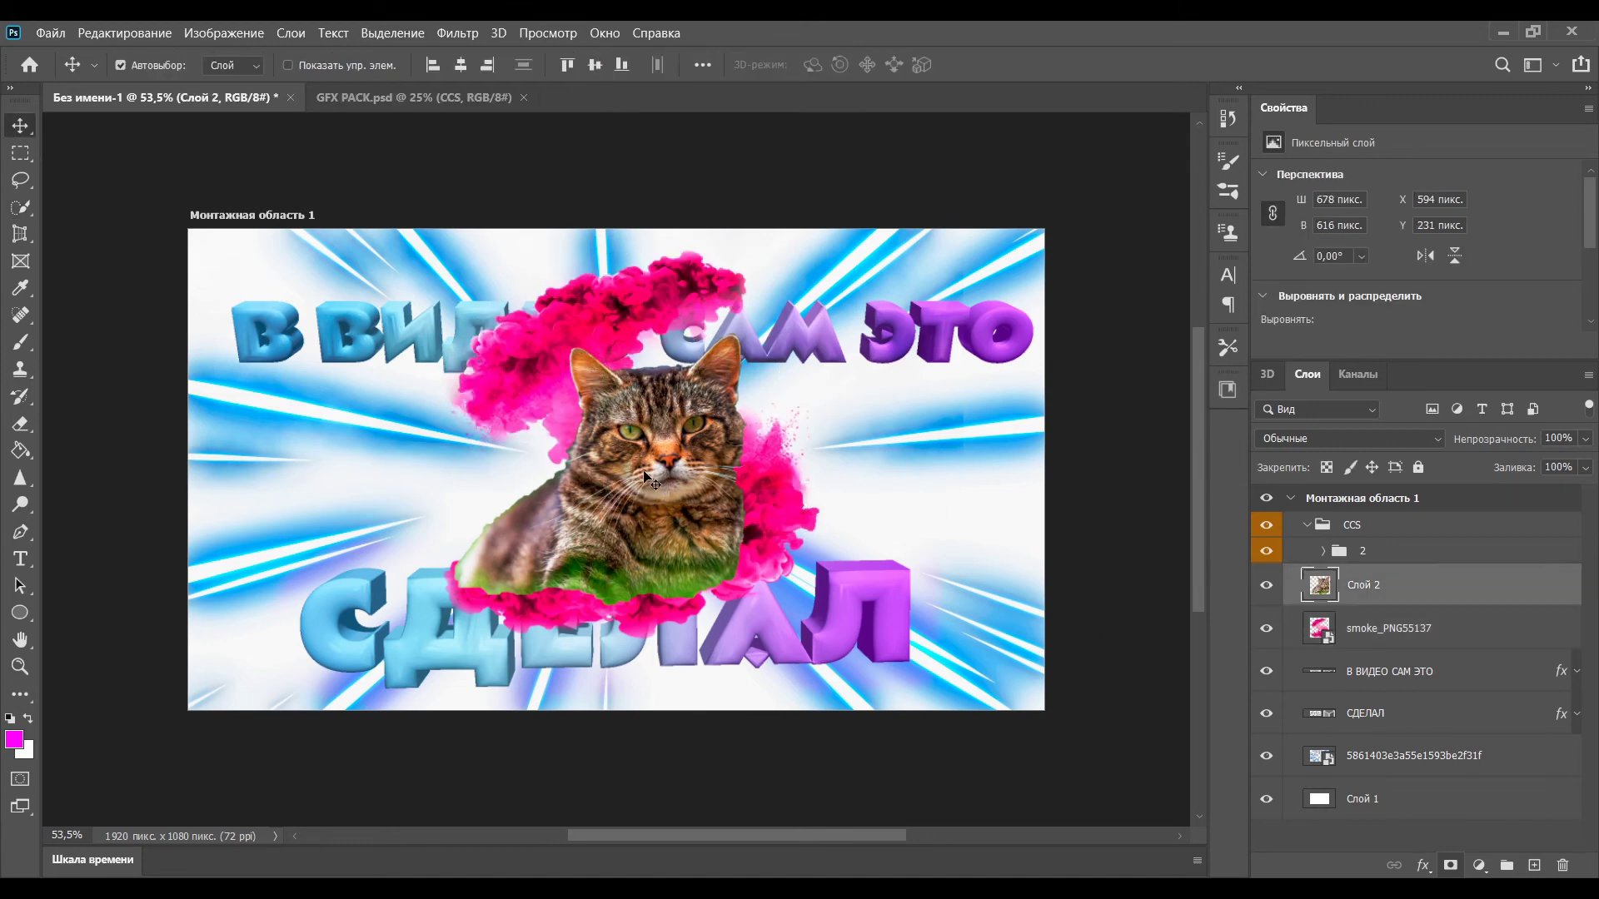
pyautogui.moveTo(647, 478); pyautogui.dragTo(404, 464)
pyautogui.hotkey('ctrl', 't')
pyautogui.moveTo(513, 316); pyautogui.dragTo(452, 432)
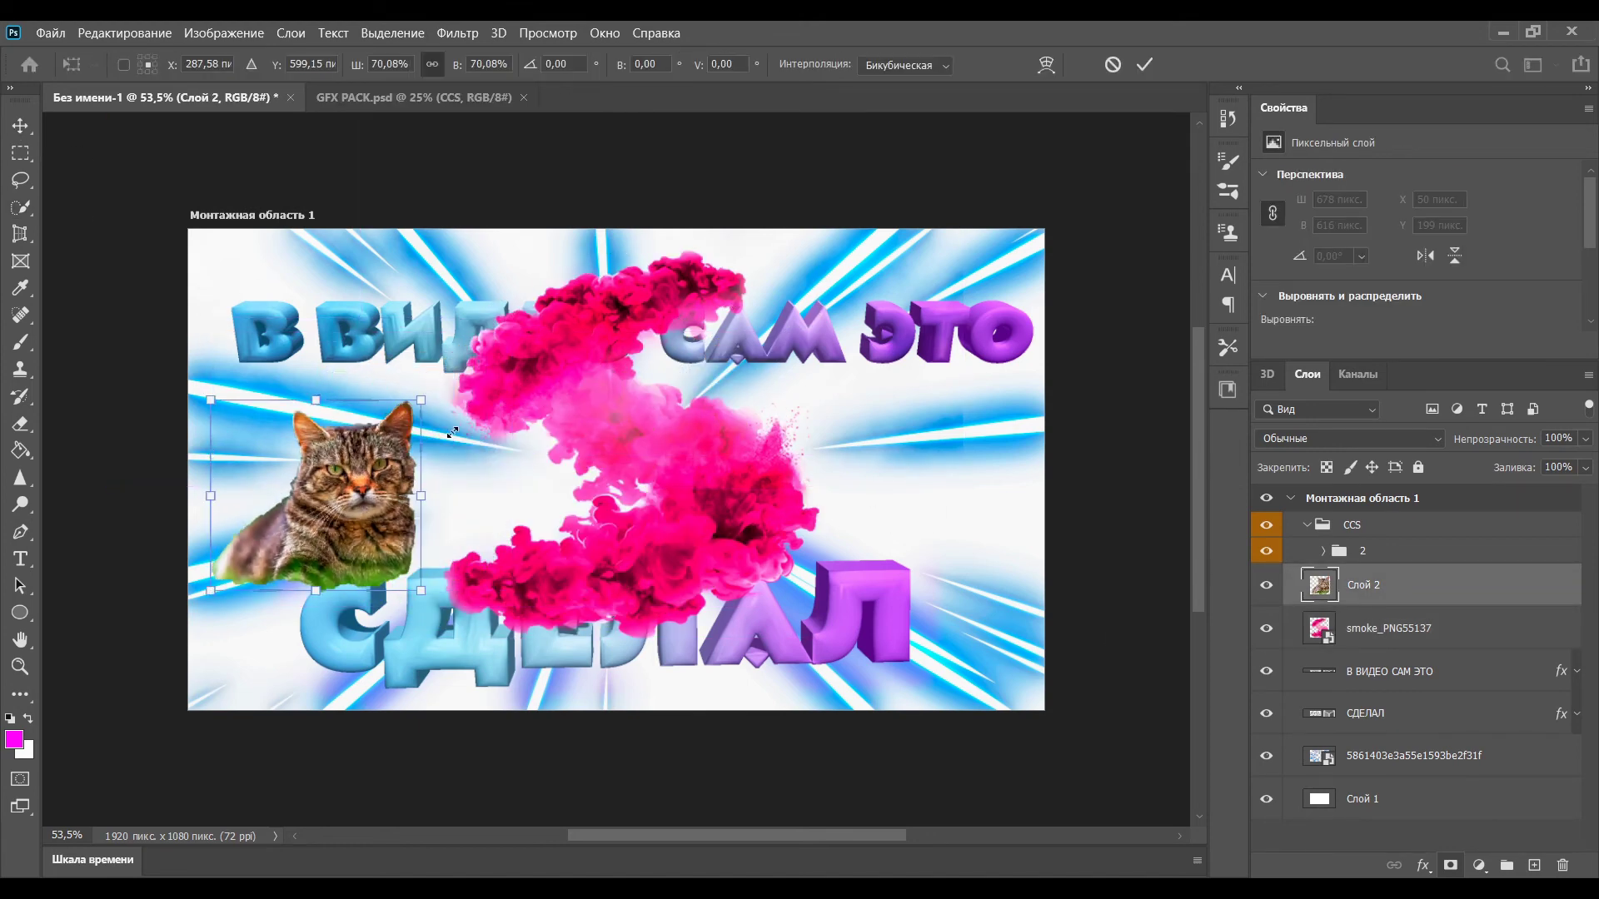
# Rotate the cat about -33°, position it over the smoke's lower-left part and put its layer beneath the smoke.
pyautogui.moveTo(354, 506); pyautogui.dragTo(775, 442)
pyautogui.moveTo(873, 385); pyautogui.dragTo(922, 455)
pyautogui.moveTo(755, 441); pyautogui.dragTo(552, 530)
pyautogui.moveTo(733, 588); pyautogui.dragTo(671, 410)
pyautogui.moveTo(596, 528); pyautogui.dragTo(559, 559)
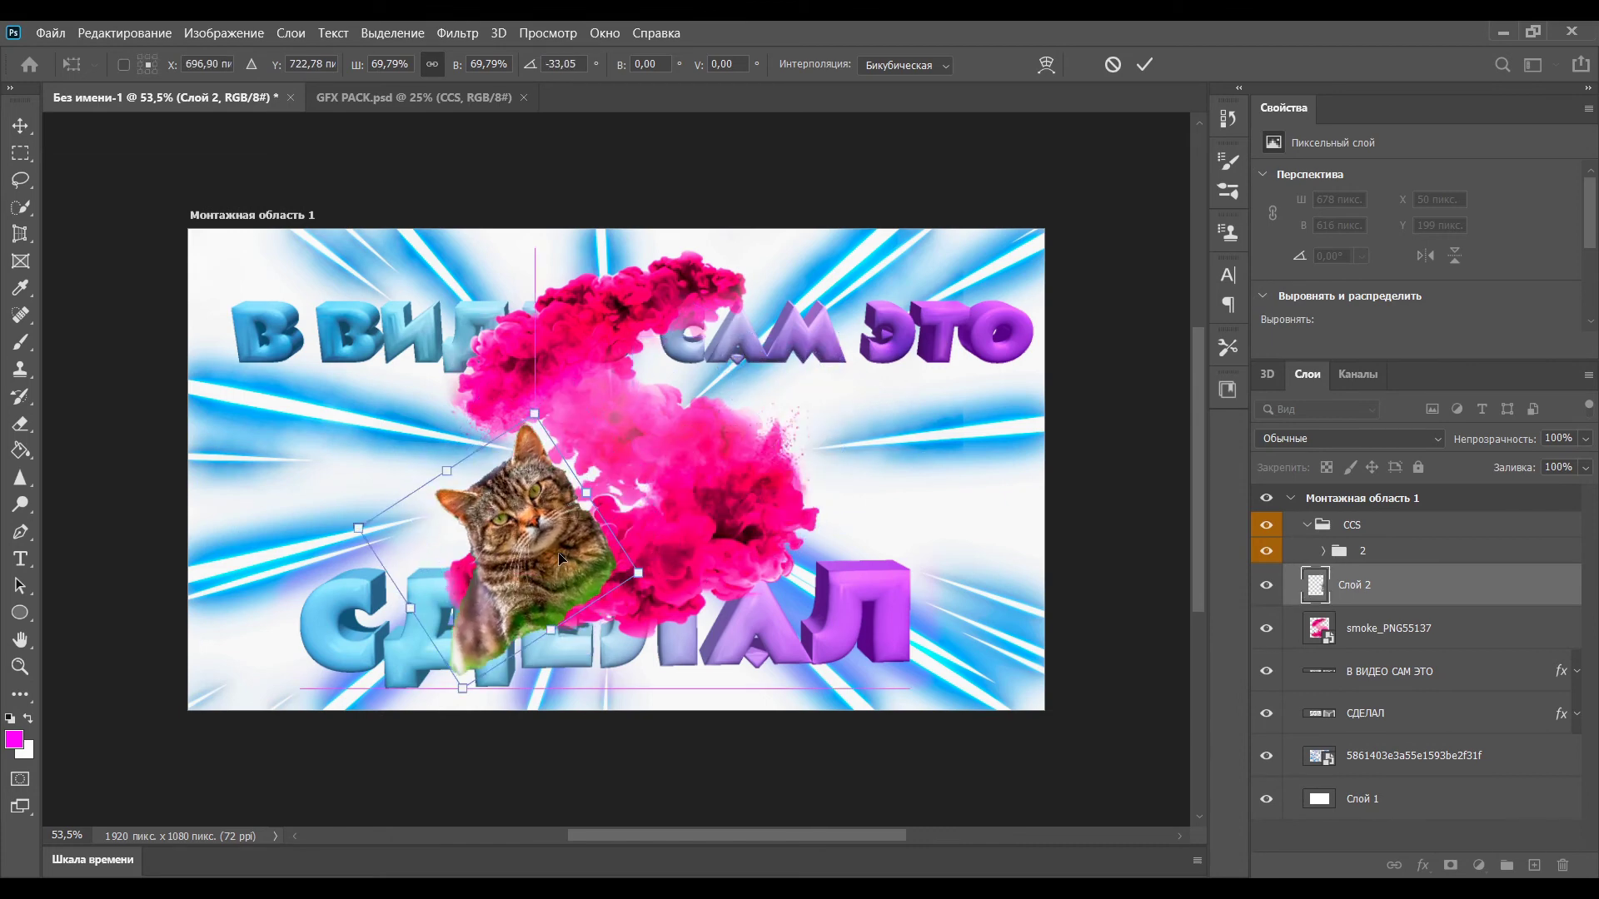
pyautogui.press('Return')
pyautogui.hotkey('ctrl', '[')
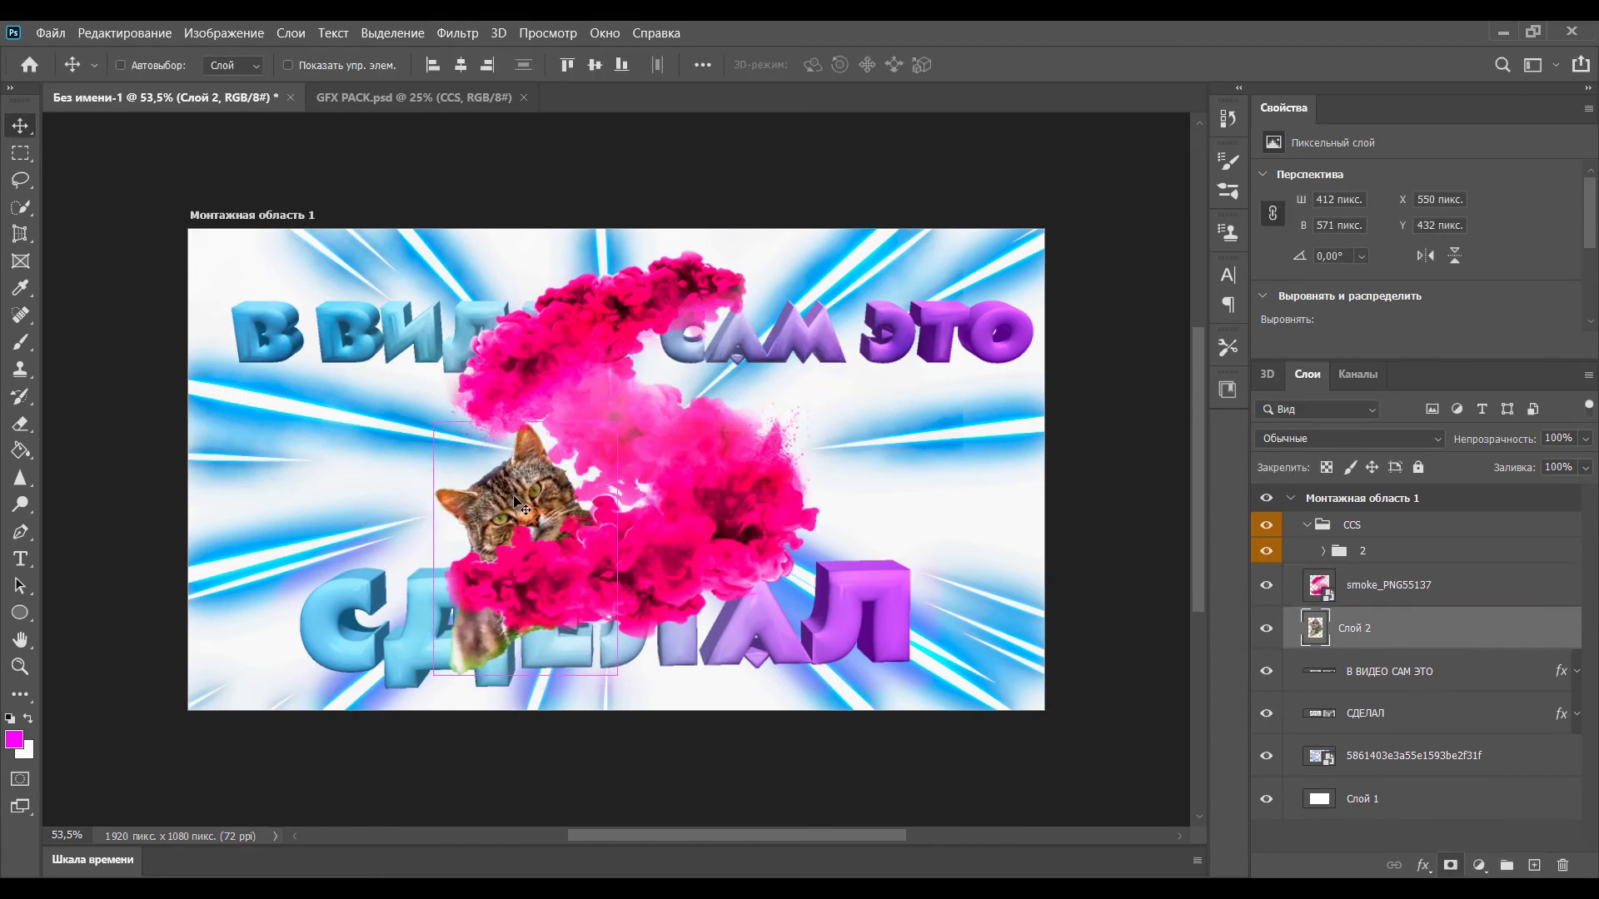
# Hide the smoke, text and light-ray layers and erase the cat's lower body and grass with Quick Selection.
pyautogui.click(1266, 585)
pyautogui.moveTo(1265, 671); pyautogui.dragTo(1266, 756)
pyautogui.scroll(5, 548, 541)
pyautogui.moveTo(541, 538); pyautogui.dragTo(610, 501)
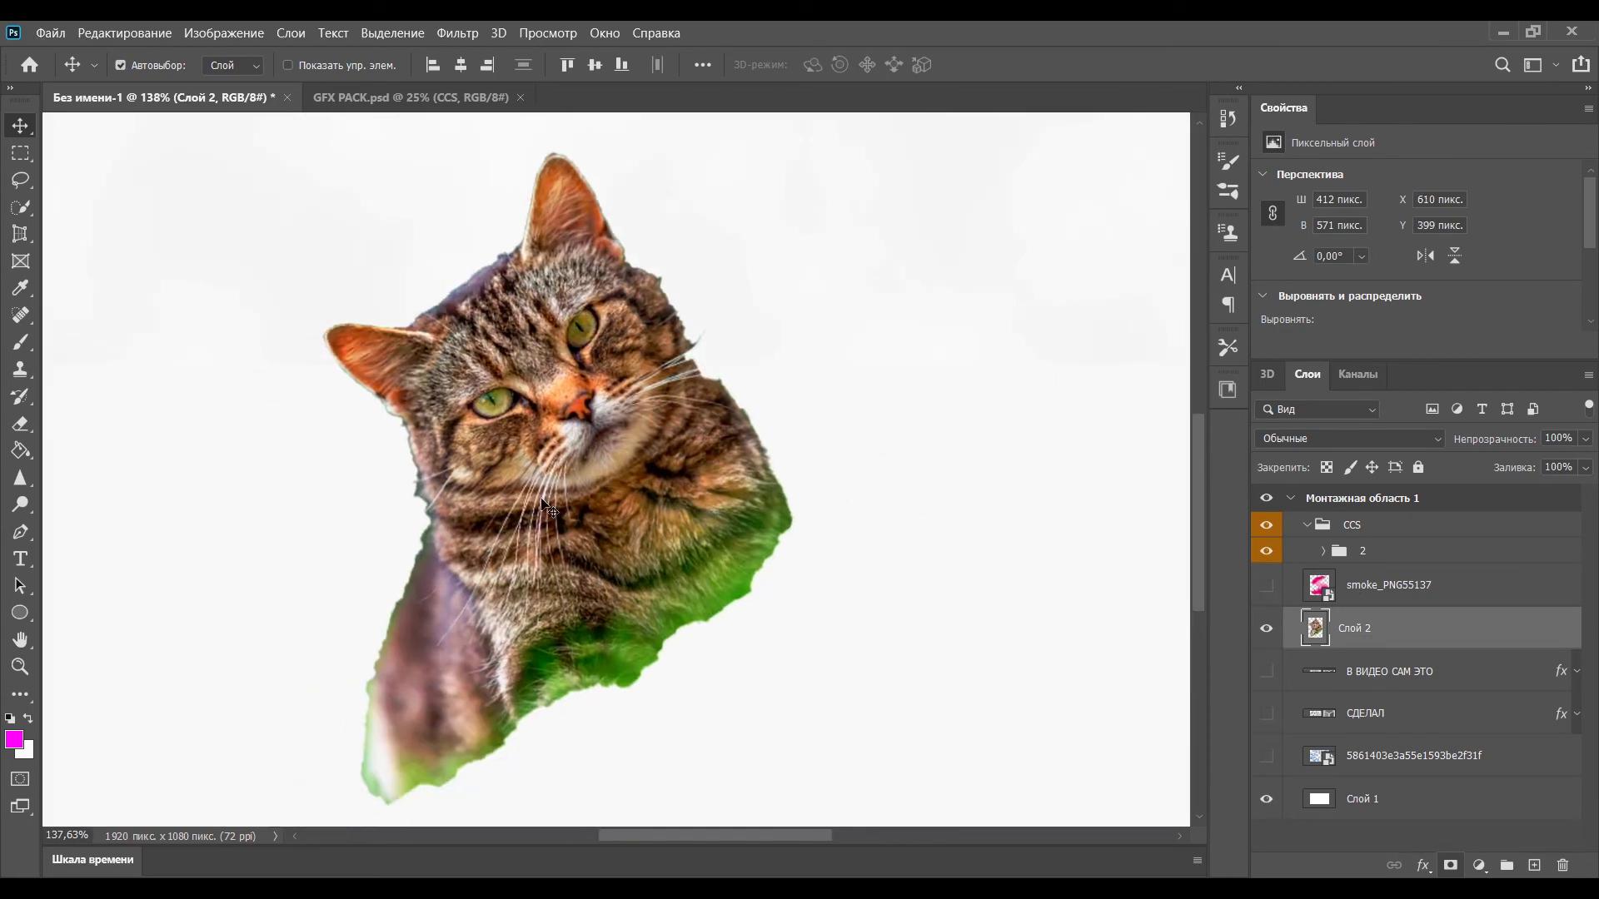
pyautogui.click(20, 207)
pyautogui.moveTo(448, 740)
pyautogui.mouseDown()
pyautogui.moveTo(591, 700)
pyautogui.moveTo(678, 643)
pyautogui.mouseUp()
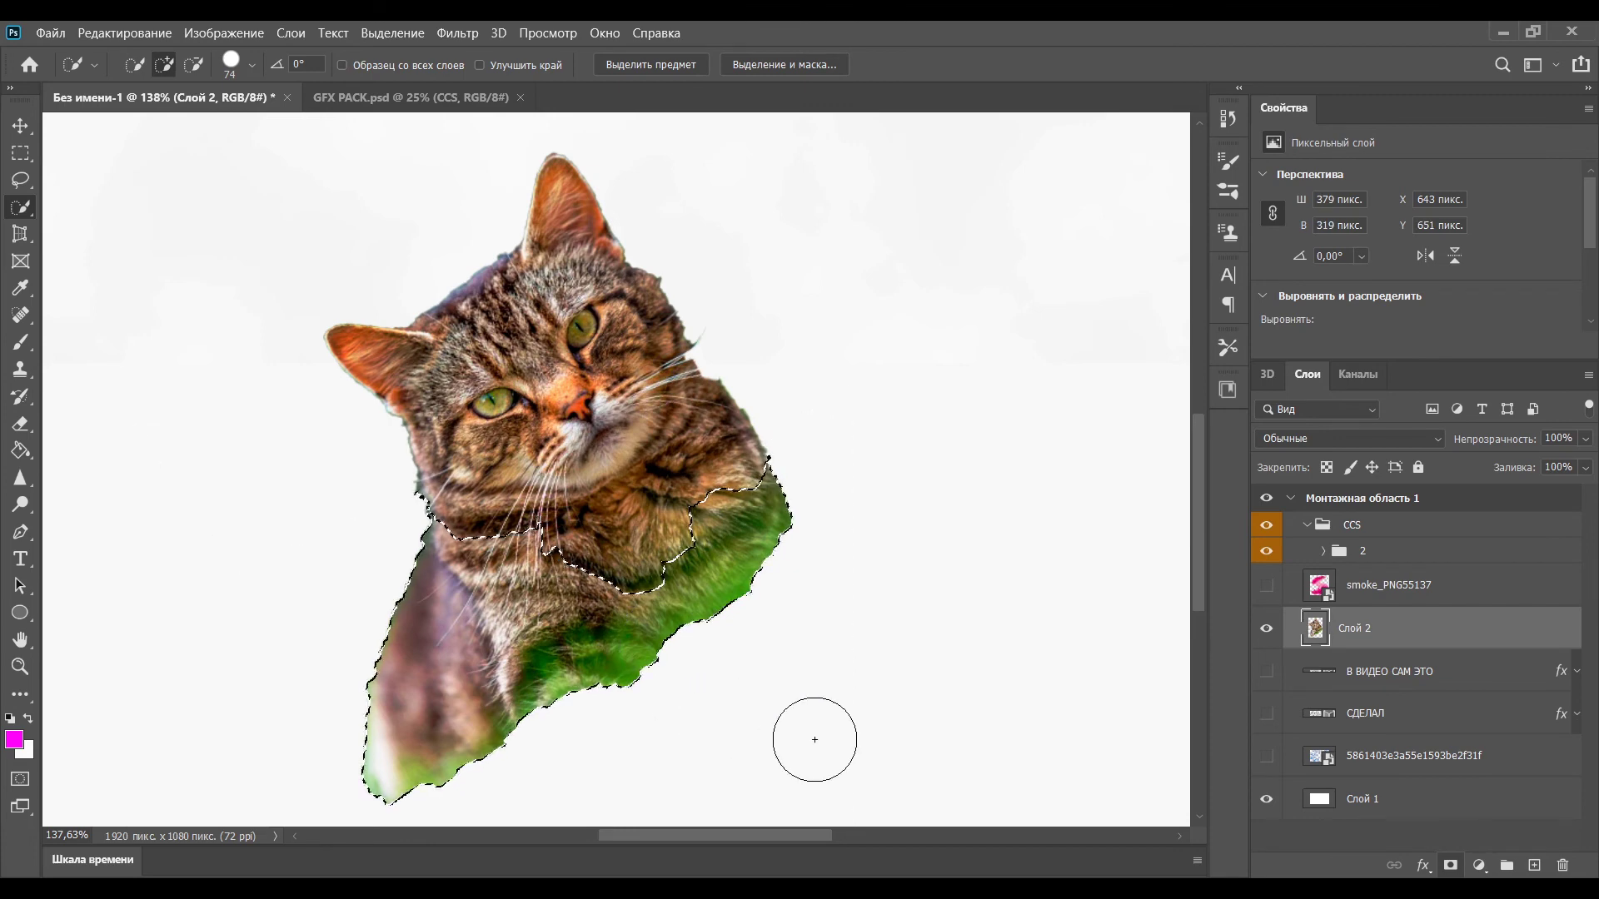
pyautogui.press('Delete')
# Show the smoke, text and light-ray layers again and shift the cat's head slightly left and down behind the smoke.
pyautogui.click(1266, 585)
pyautogui.click(1266, 671)
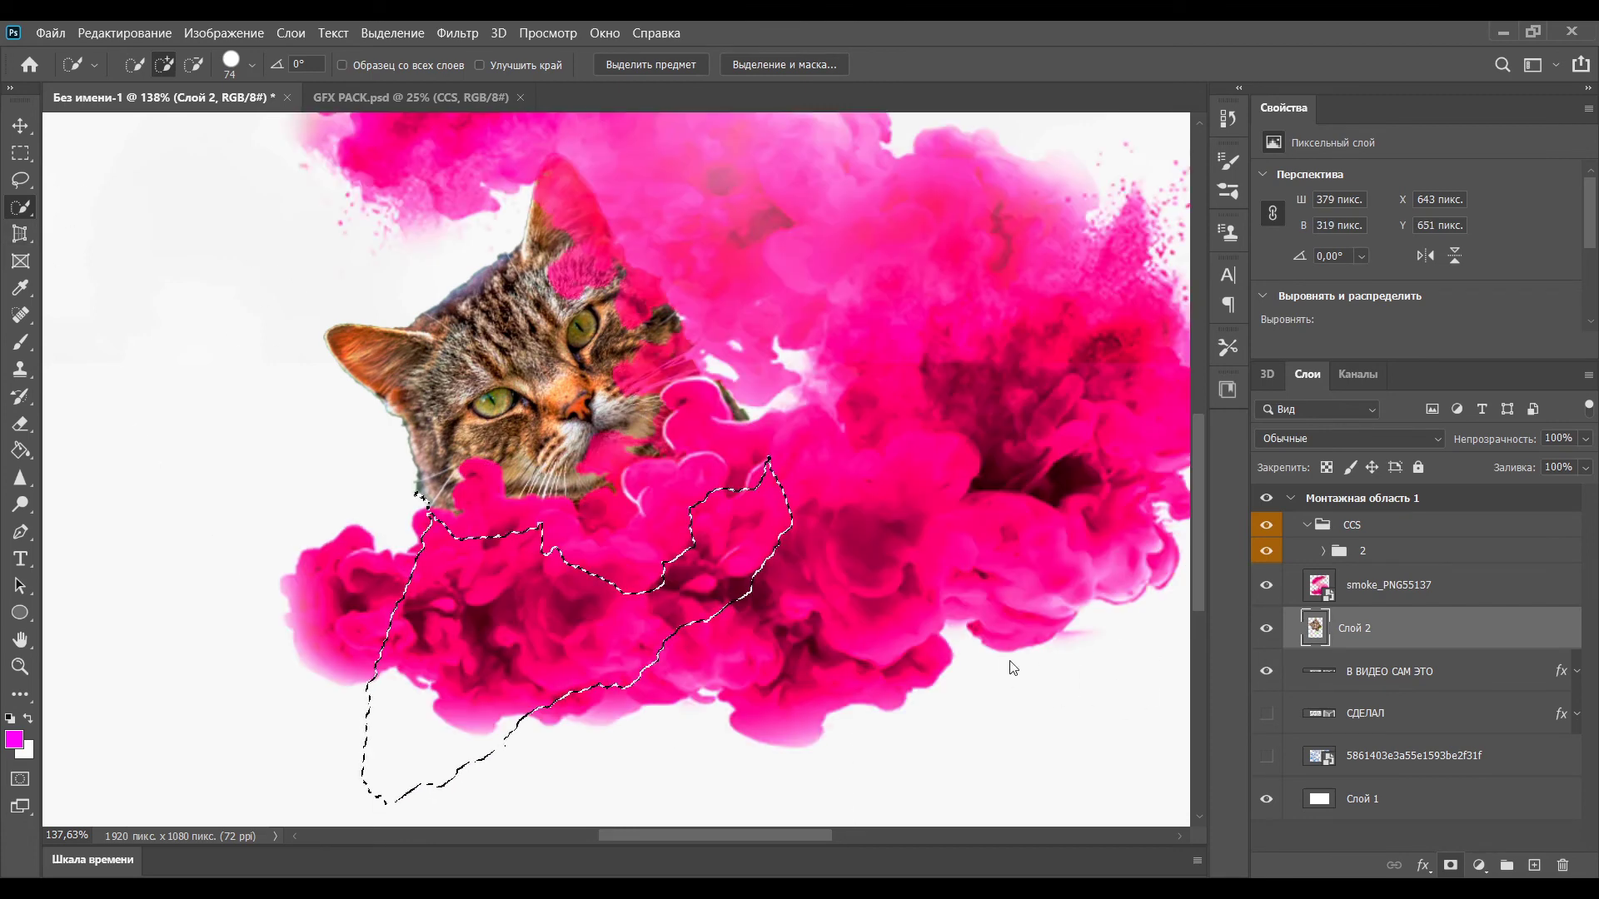
pyautogui.press('v')
pyautogui.moveTo(529, 376); pyautogui.dragTo(499, 388)
pyautogui.moveTo(1268, 753); pyautogui.dragTo(1266, 714)
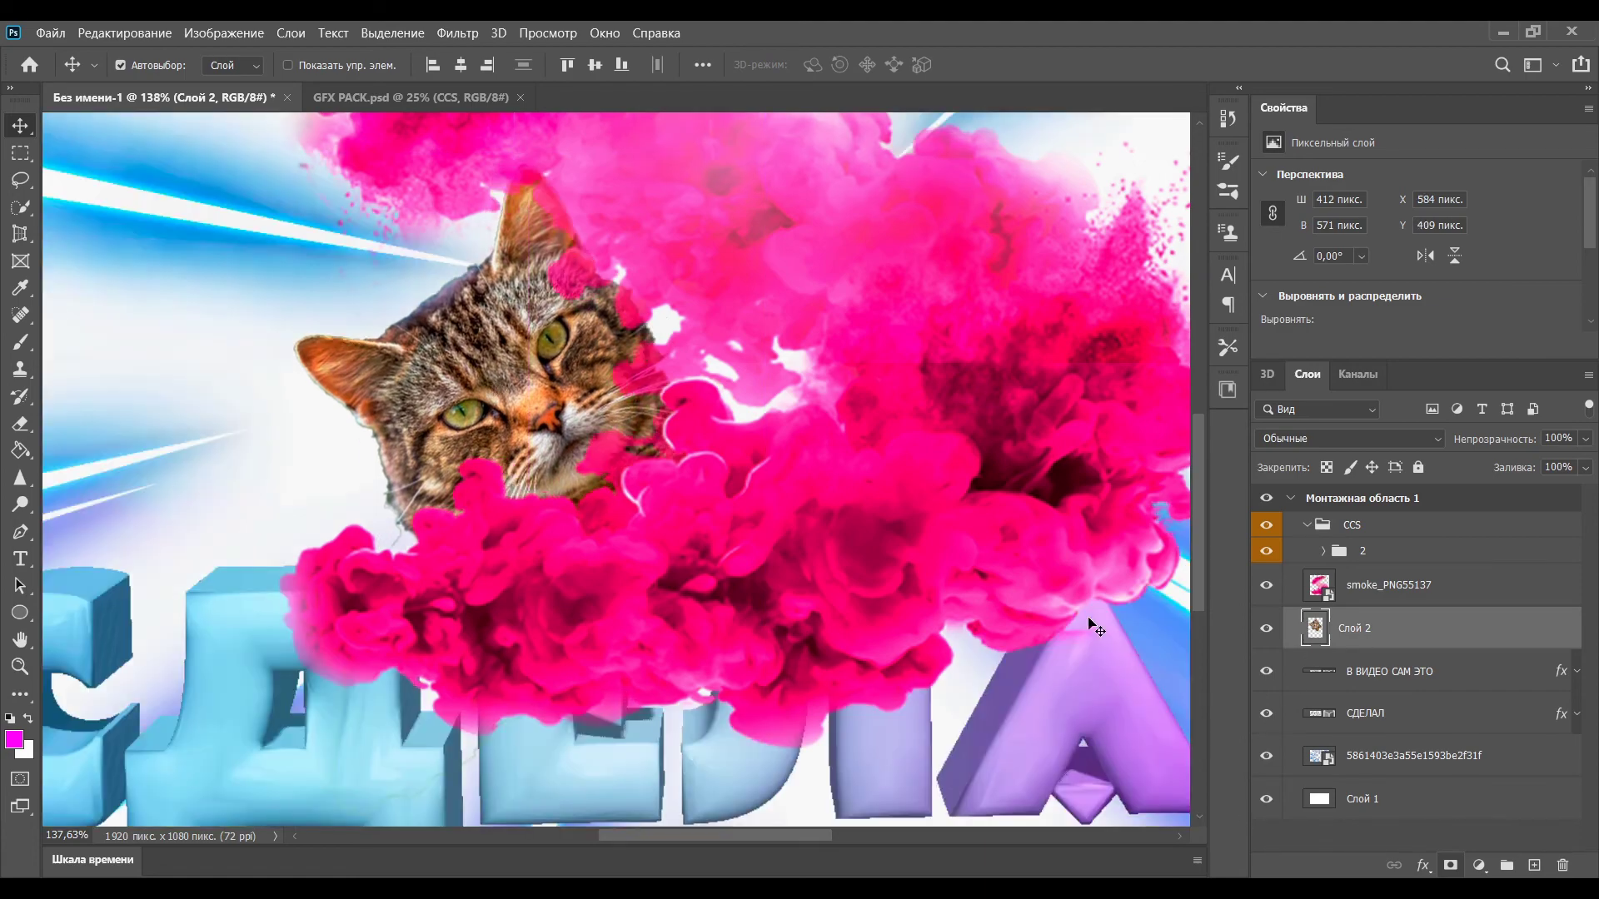
# Delete the CCS colour-correction group together with the texture and adjustment layers in its subgroup 2.
pyautogui.scroll(-4, 1042, 463)
pyautogui.hscroll(5, 926, 342)
pyautogui.click(926, 344)
pyautogui.scroll(2, 906, 445)
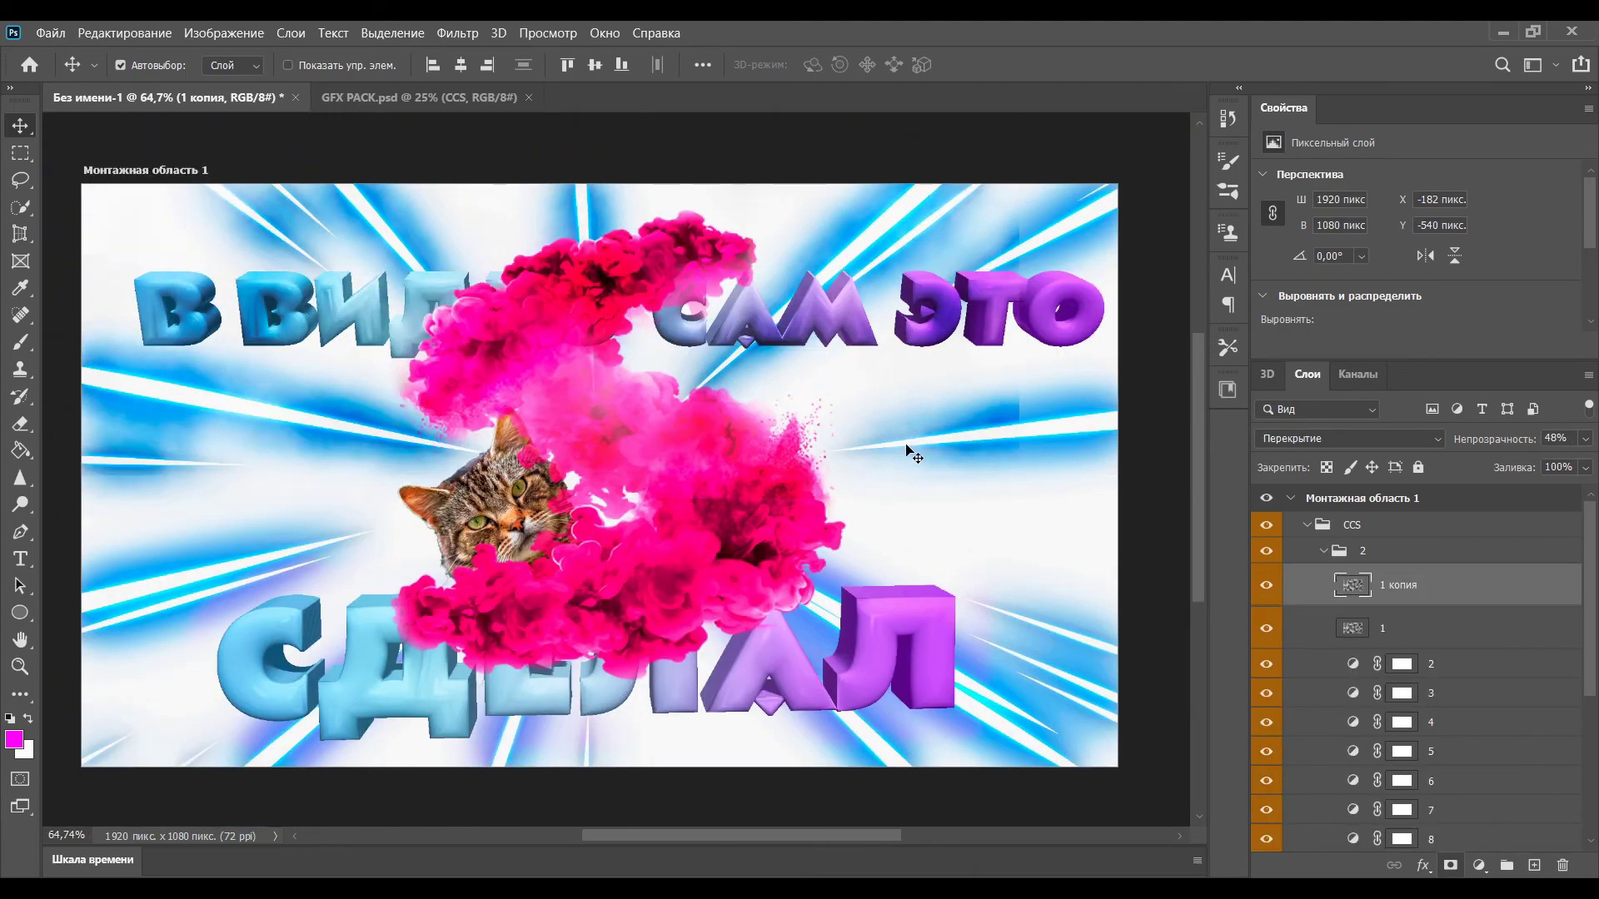
pyautogui.press('Delete')
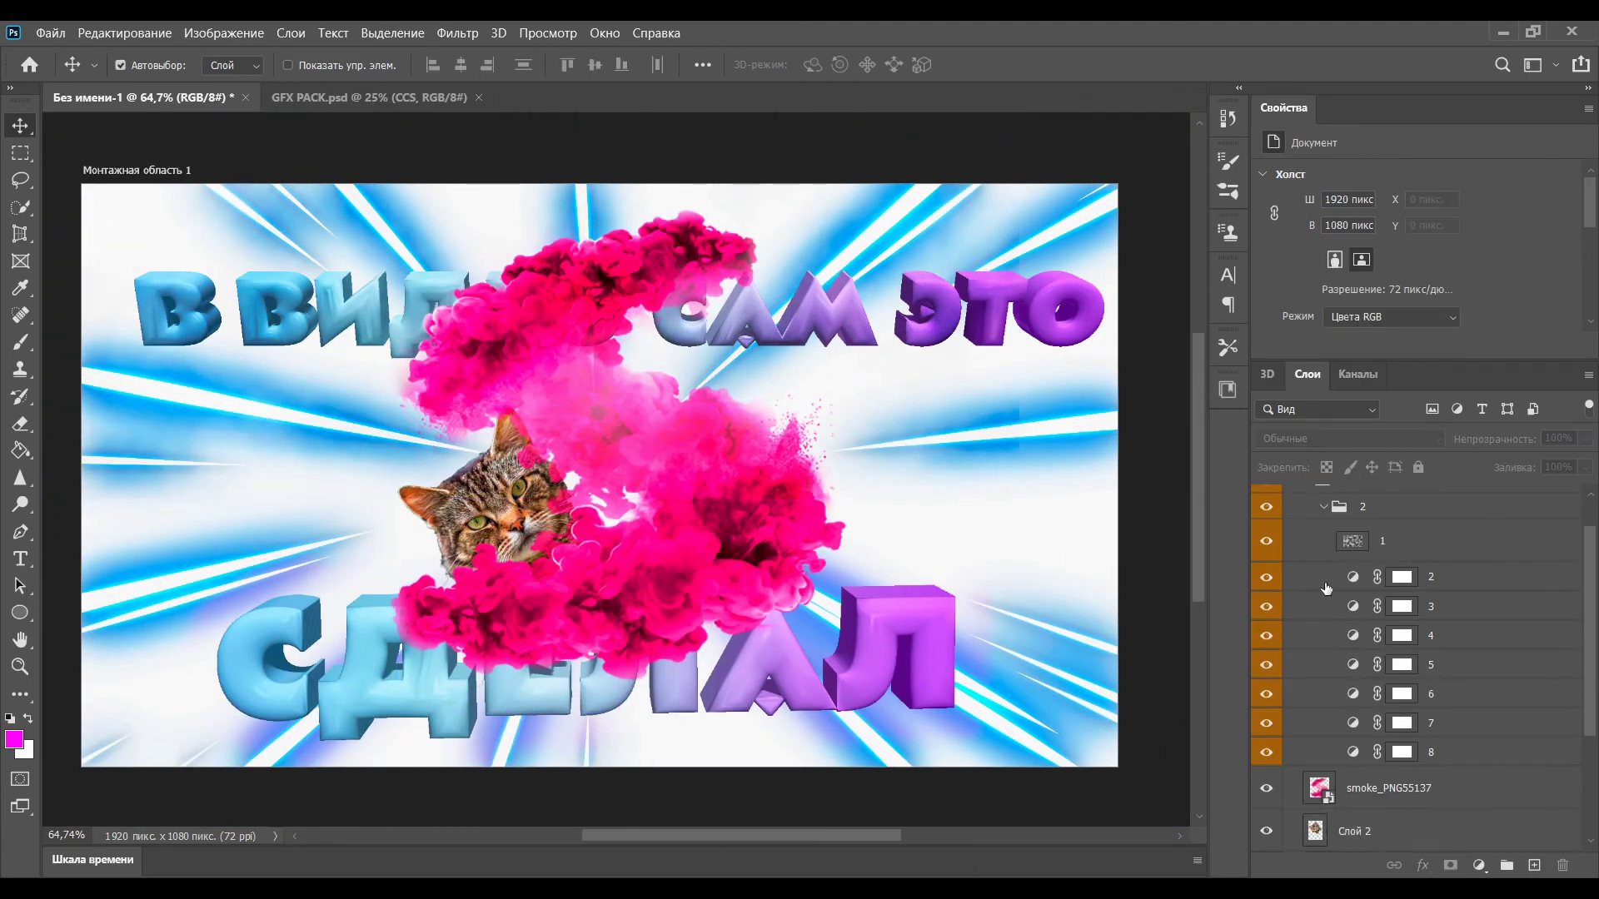
pyautogui.click(1354, 588)
pyautogui.press('Delete')
pyautogui.click(1365, 590)
pyautogui.press('Delete')
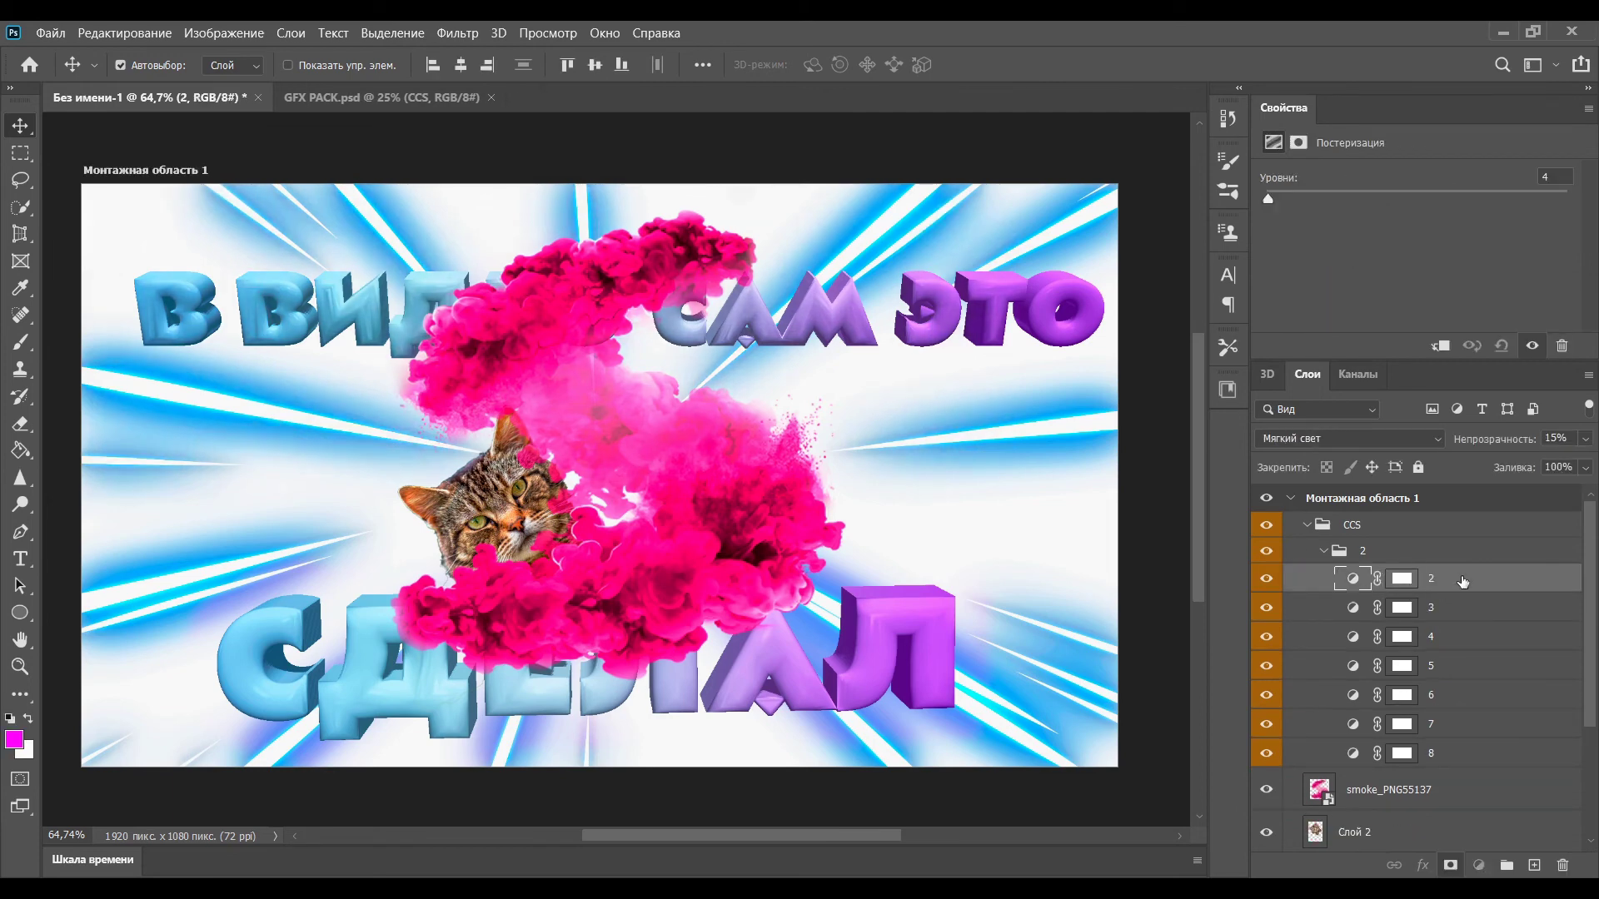
pyautogui.click(1462, 582)
pyautogui.press('Delete')
pyautogui.click(1463, 583)
pyautogui.press('Delete')
pyautogui.press('Delete')
pyautogui.press('Delete')
pyautogui.press('Delete')
pyautogui.press('Delete')
pyautogui.press('Delete')
pyautogui.press('Delete')
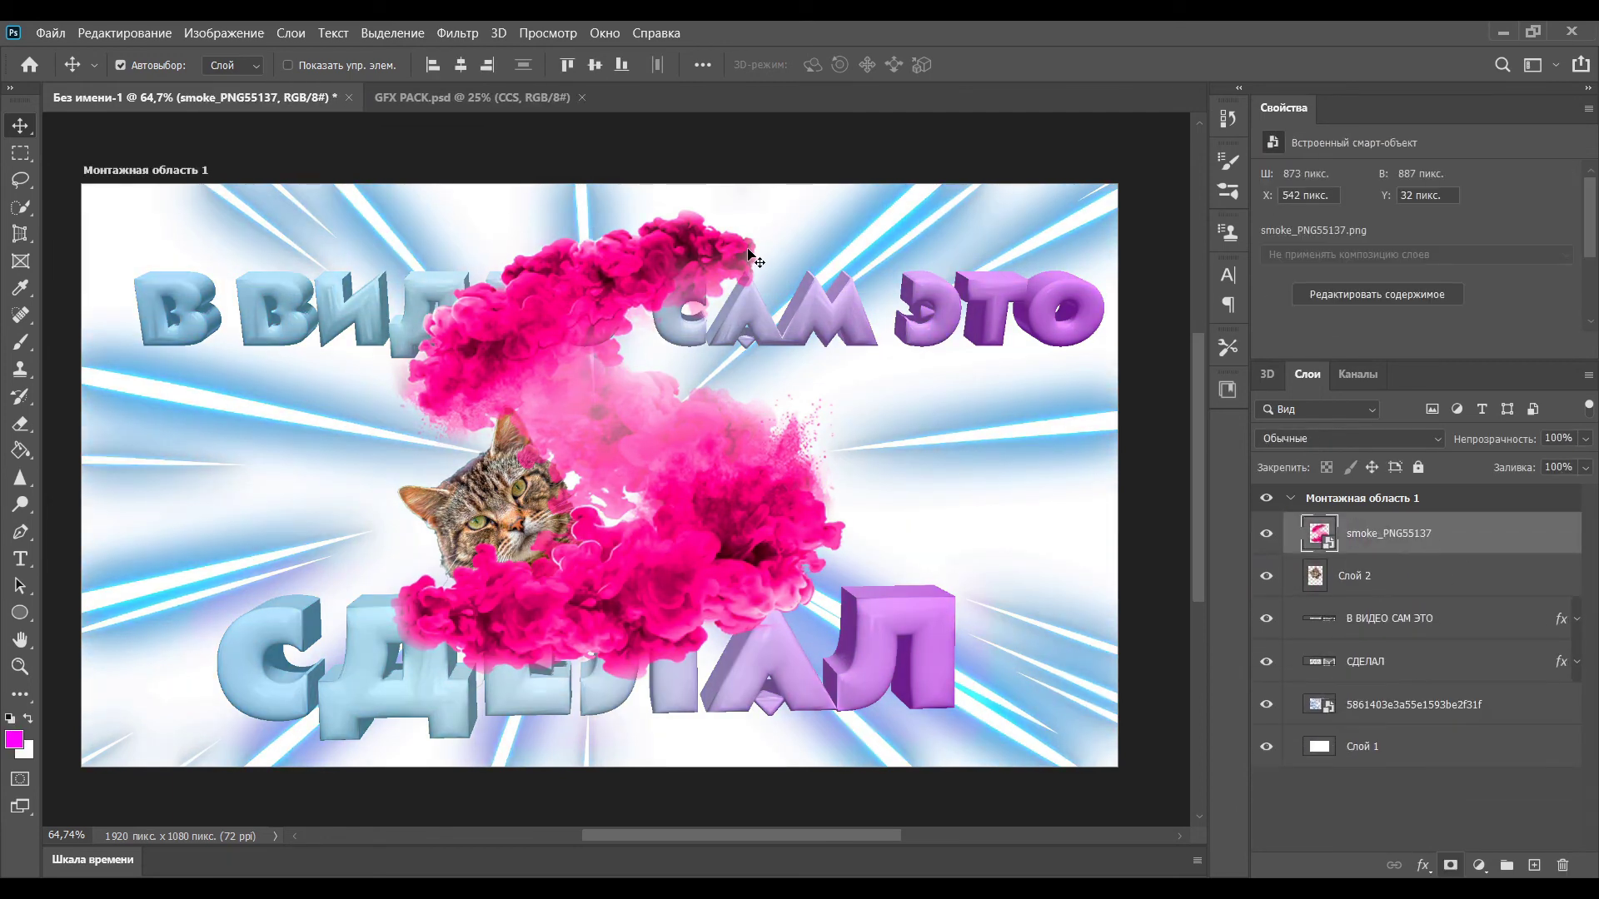
# Copy the CCS group from GFX PACK.psd into the thumbnail document above all other layers.
pyautogui.click(410, 95)
pyautogui.click(1290, 496)
pyautogui.moveTo(1346, 549); pyautogui.dragTo(570, 397)
pyautogui.click(437, 98)
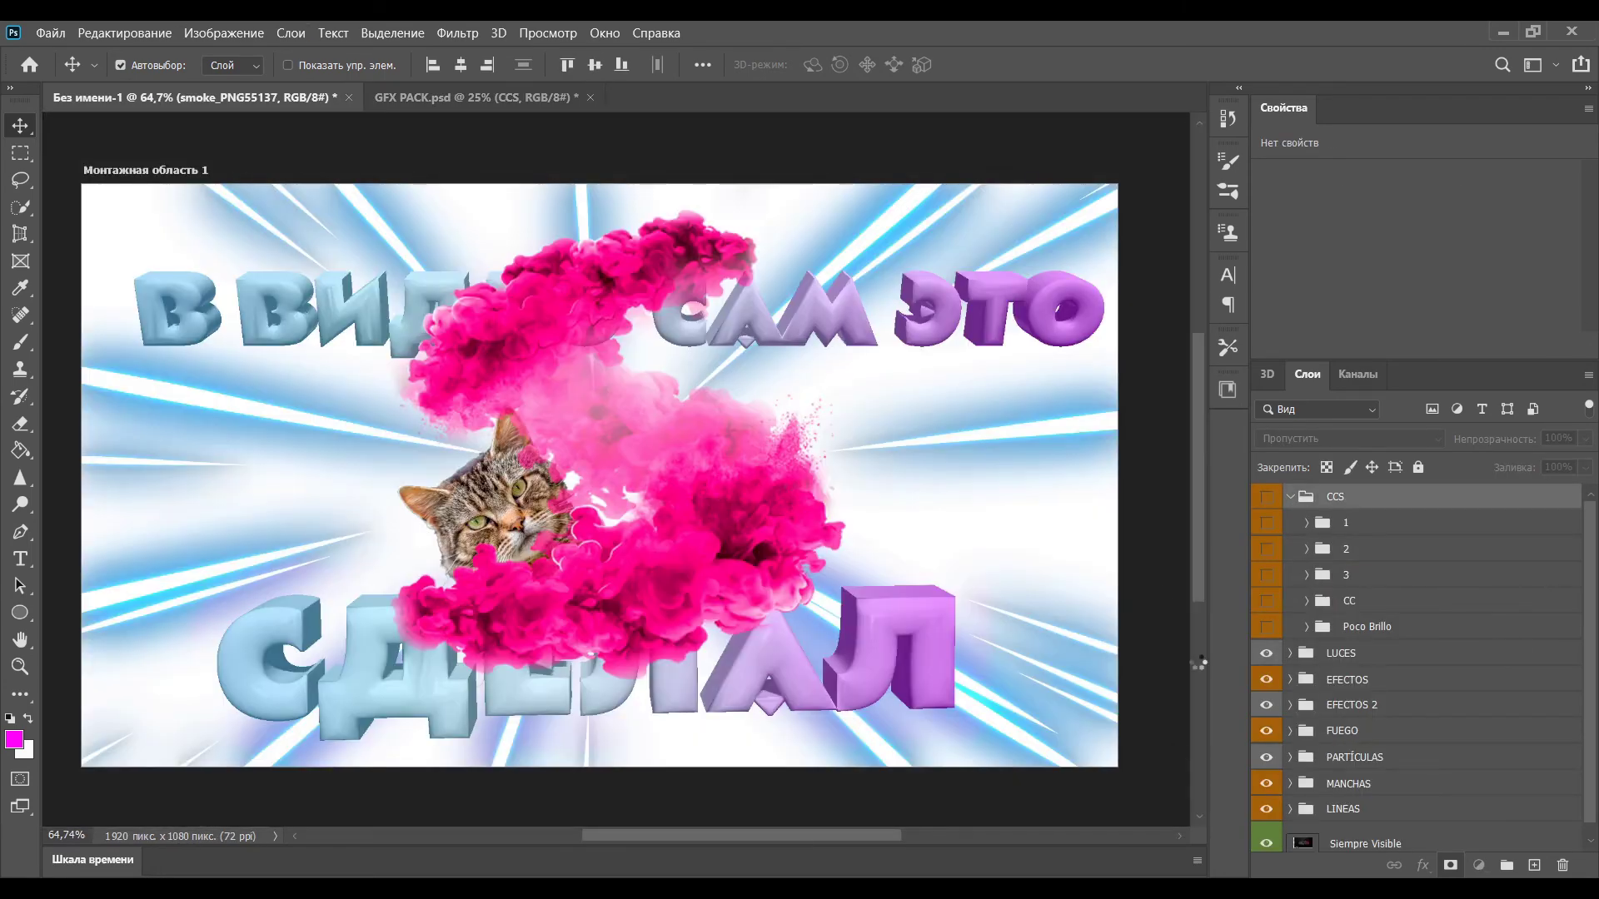
# Keep only subgroup 2 visible in CCS, delete subgroups 1, 3, CC and Poco Brillo, and collapse the group.
pyautogui.click(1265, 580)
pyautogui.click(1400, 553)
pyautogui.press('Delete')
pyautogui.click(1404, 583)
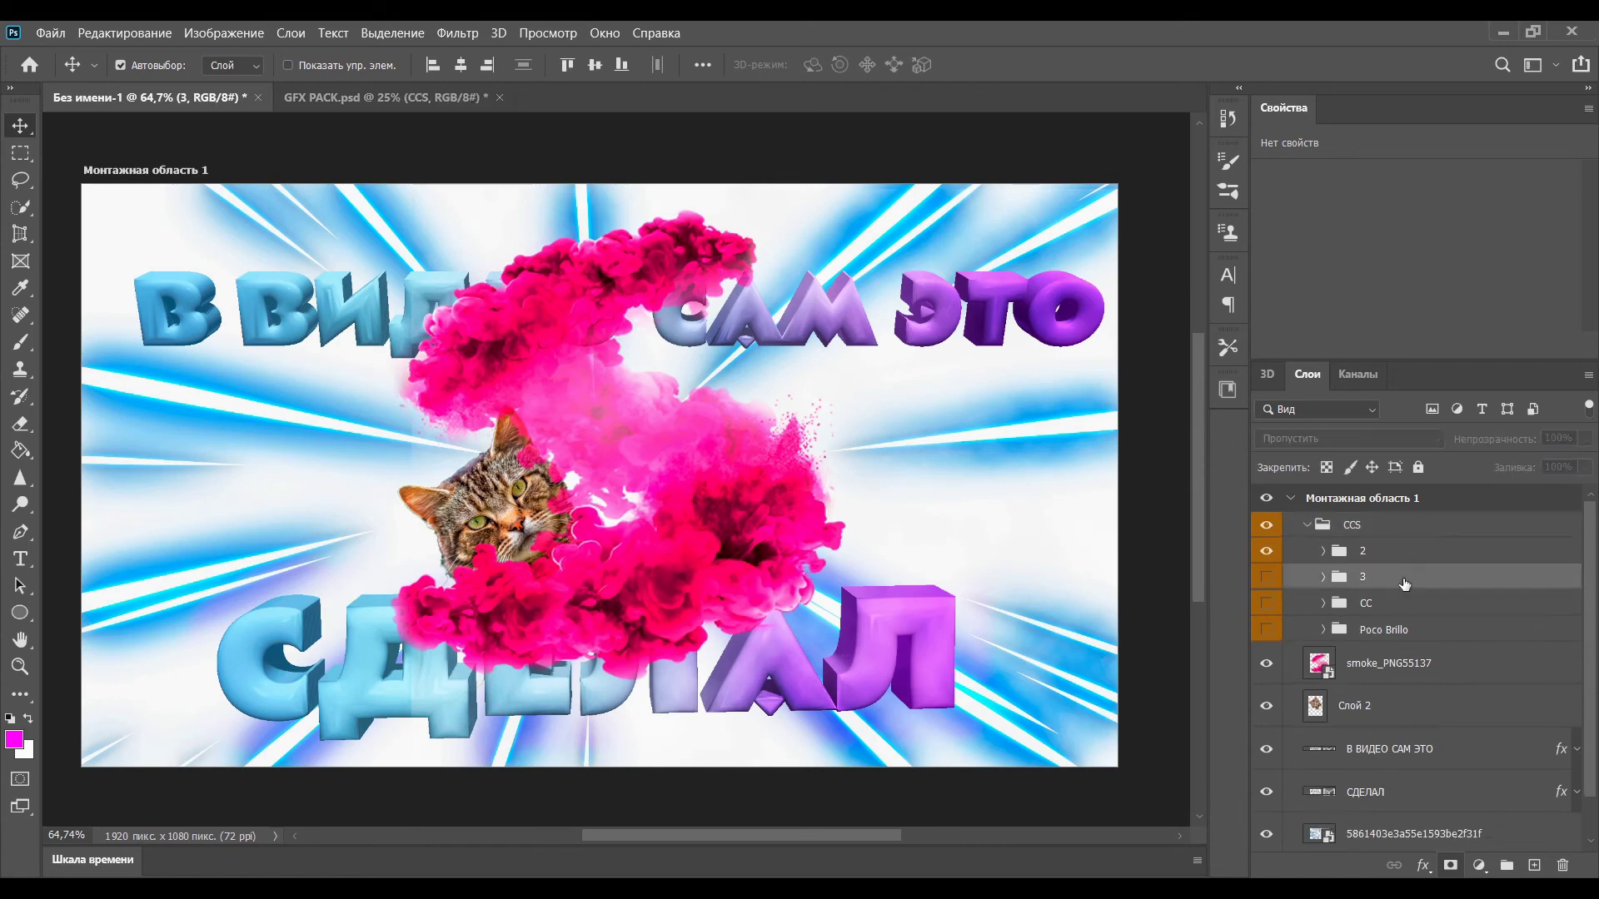
pyautogui.press('Delete')
pyautogui.click(1404, 583)
pyautogui.press('Delete')
pyautogui.click(1404, 583)
pyautogui.press('Delete')
pyautogui.click(1306, 526)
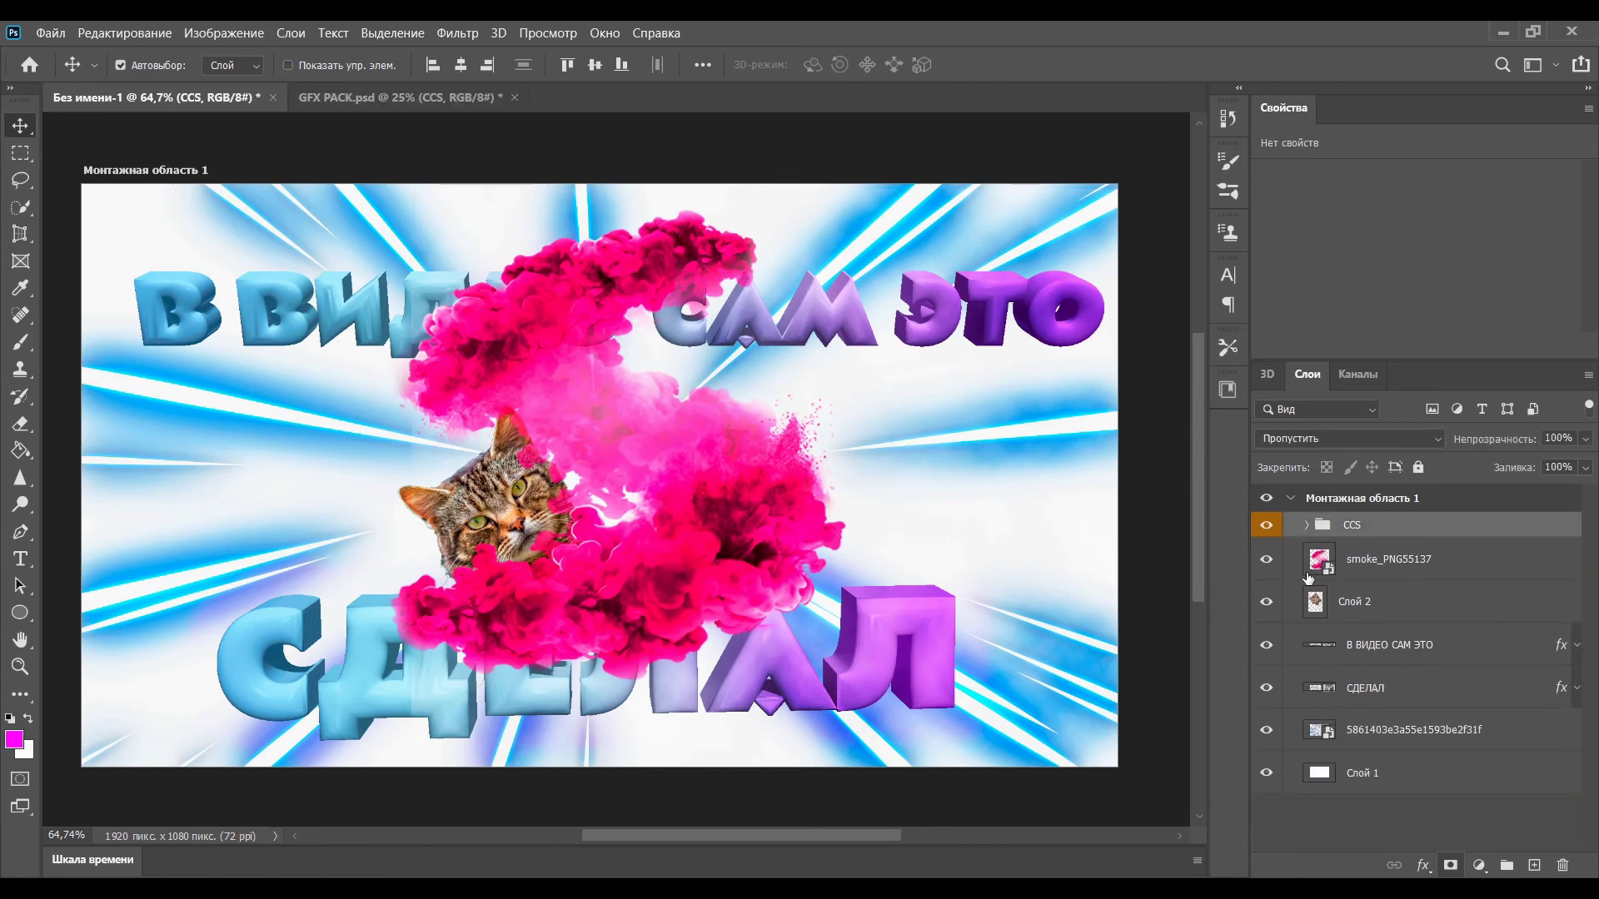
pyautogui.moveTo(1349, 527)
pyautogui.mouseDown()
pyautogui.moveTo(1350, 795)
pyautogui.moveTo(1356, 533)
pyautogui.mouseUp()
# Place the dog photo 1569734880177277186.jpg at full artboard height, directly above the smoke layer.
pyautogui.click(1388, 564)
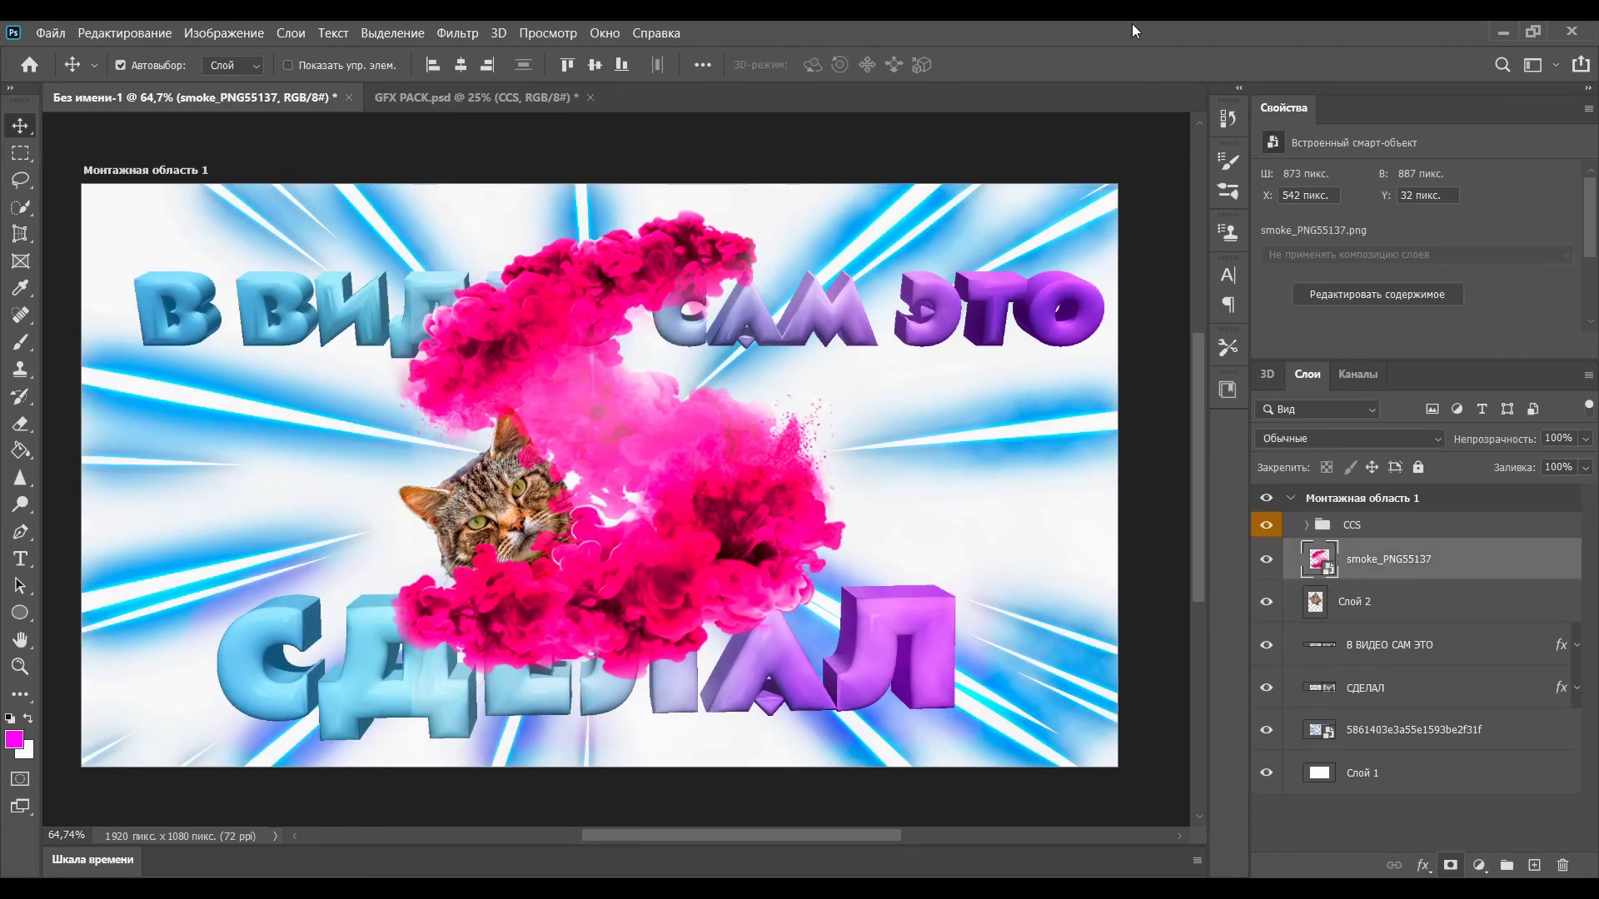
pyautogui.press('h')
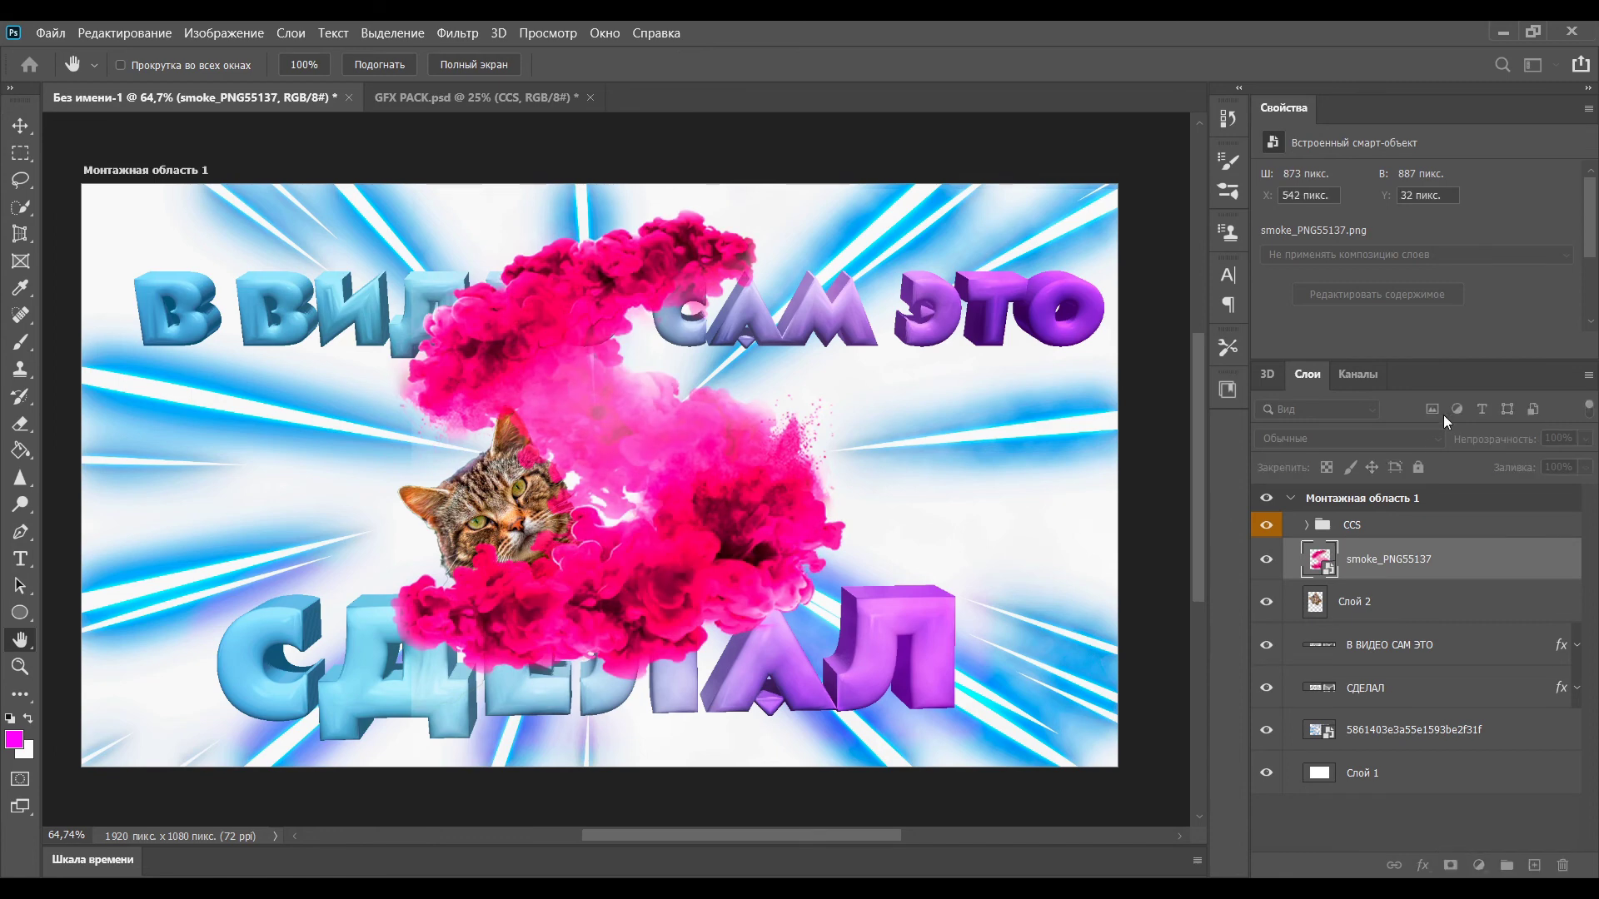
pyautogui.press('v')
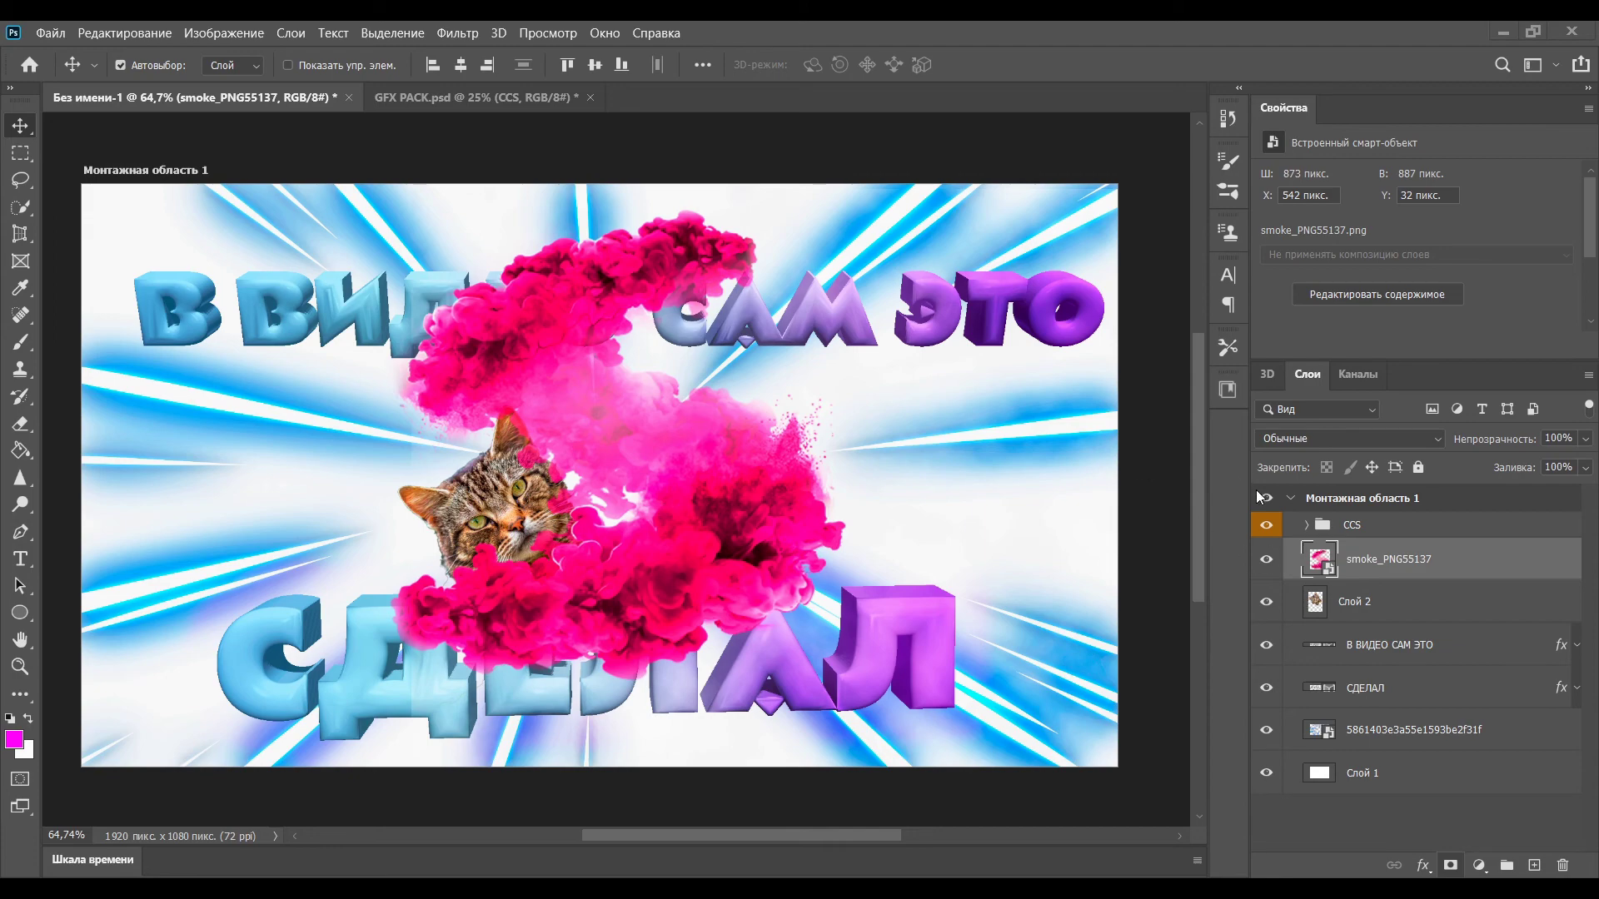
pyautogui.moveTo(1103, 656); pyautogui.dragTo(261, 474)
# Try to cut out only the dog's head with Quick Selection onto its own layer and delete the source photo.
pyautogui.click(21, 209)
pyautogui.scroll(8, 650, 430)
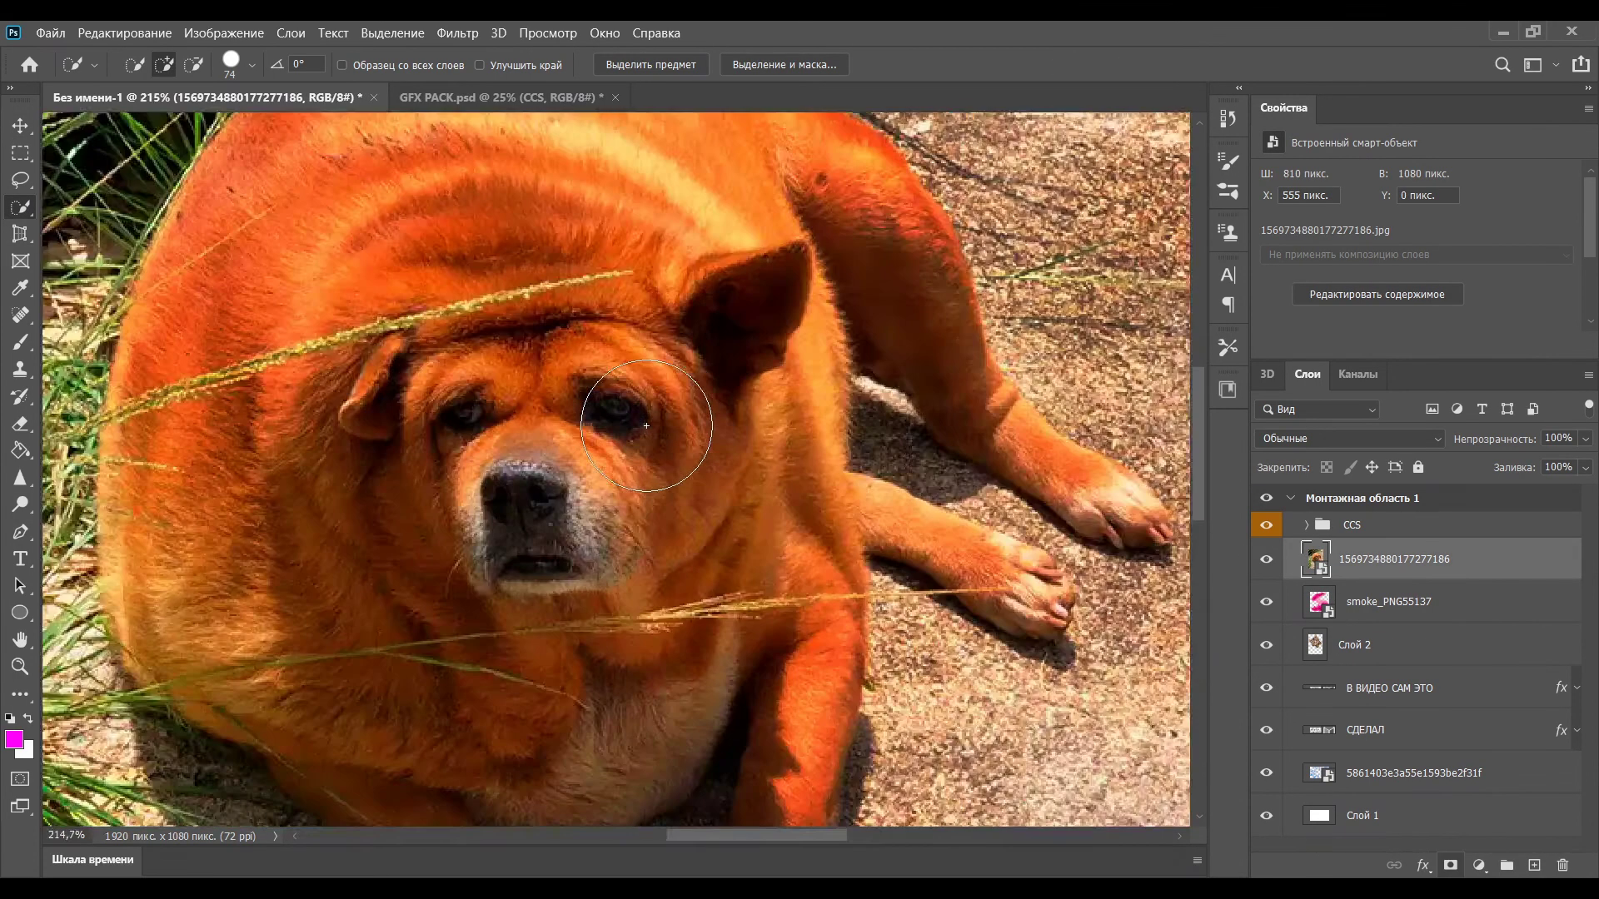
pyautogui.moveTo(491, 424)
pyautogui.mouseDown()
pyautogui.moveTo(406, 496)
pyautogui.moveTo(681, 475)
pyautogui.moveTo(365, 393)
pyautogui.mouseUp()
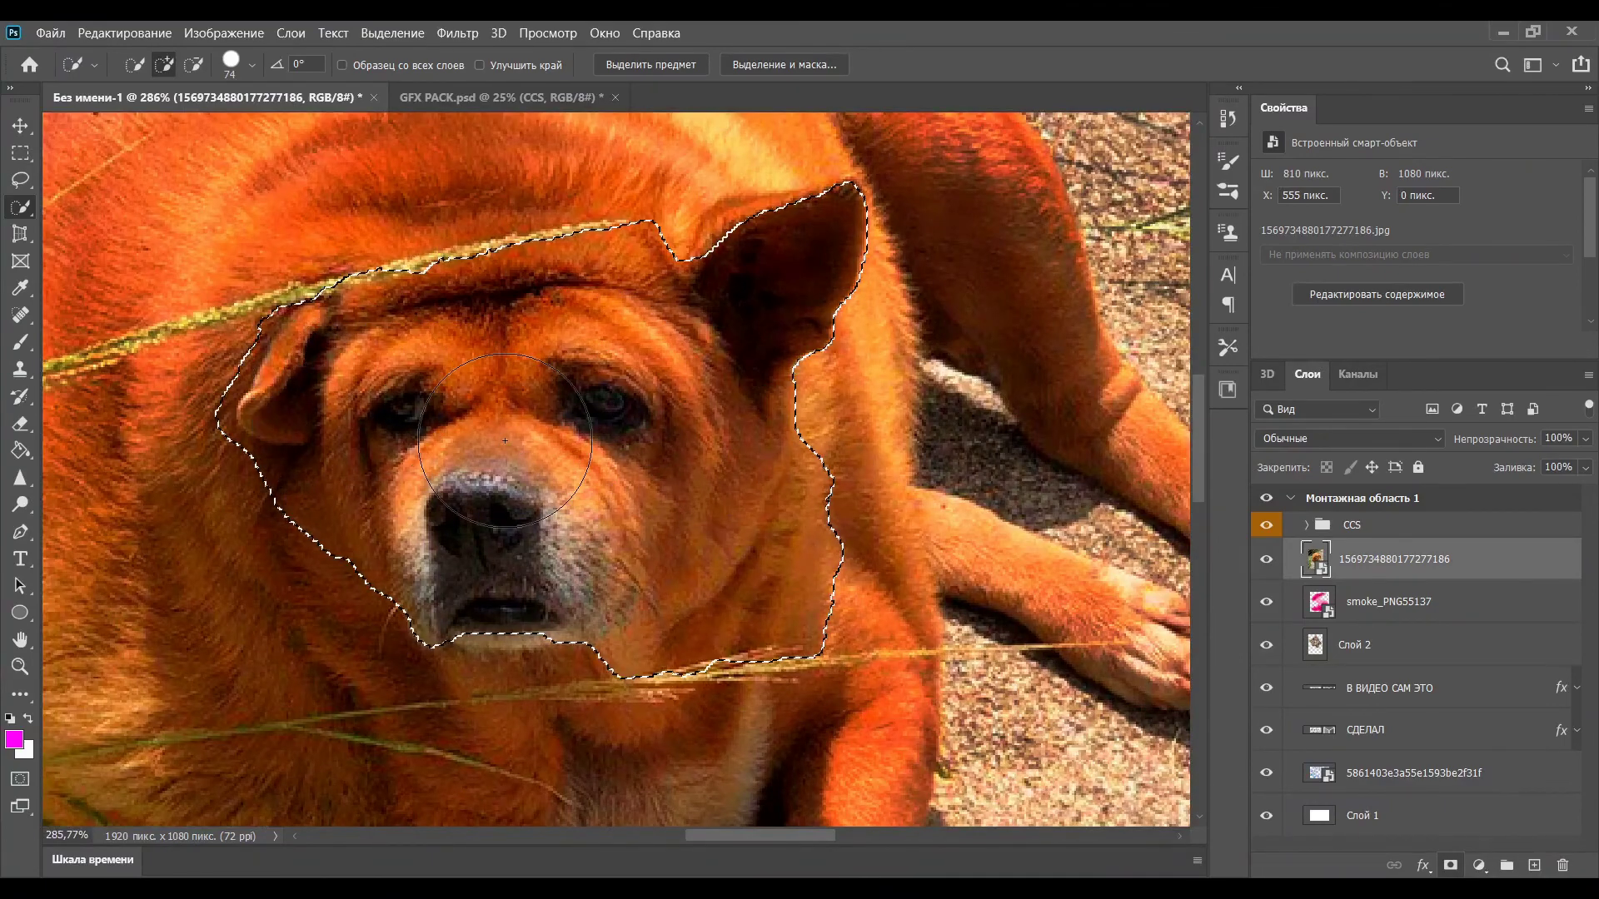
pyautogui.hotkey('ctrl', 'j')
pyautogui.scroll(-7, 1033, 509)
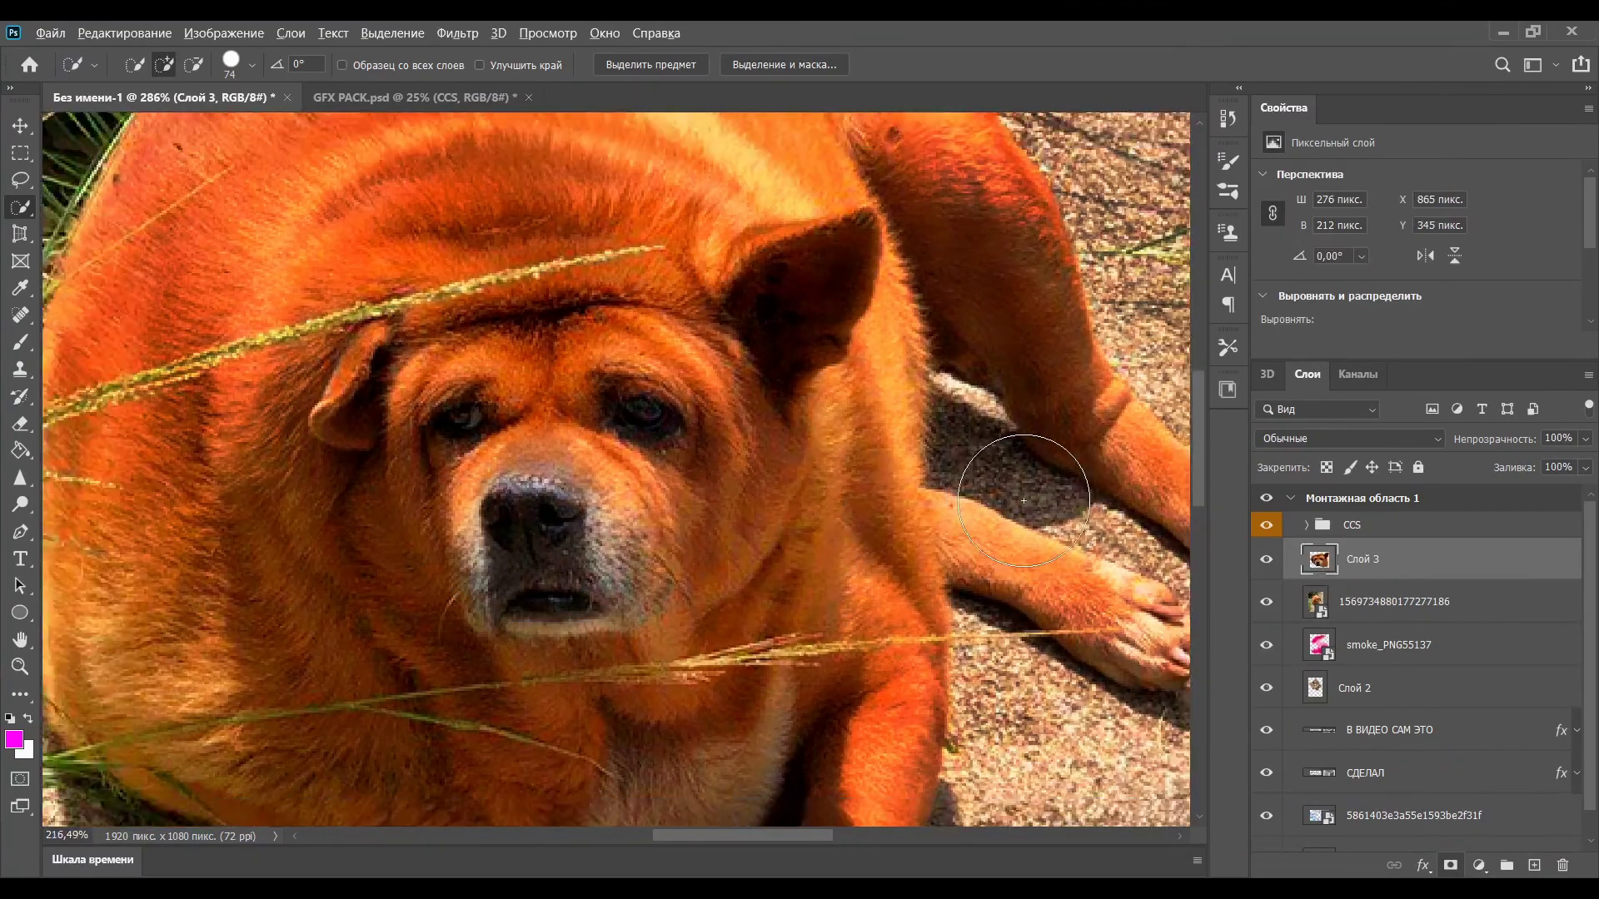
pyautogui.click(1394, 602)
pyautogui.press('Delete')
pyautogui.moveTo(898, 474)
pyautogui.mouseDown()
pyautogui.moveTo(922, 472)
pyautogui.moveTo(573, 473)
pyautogui.mouseUp()
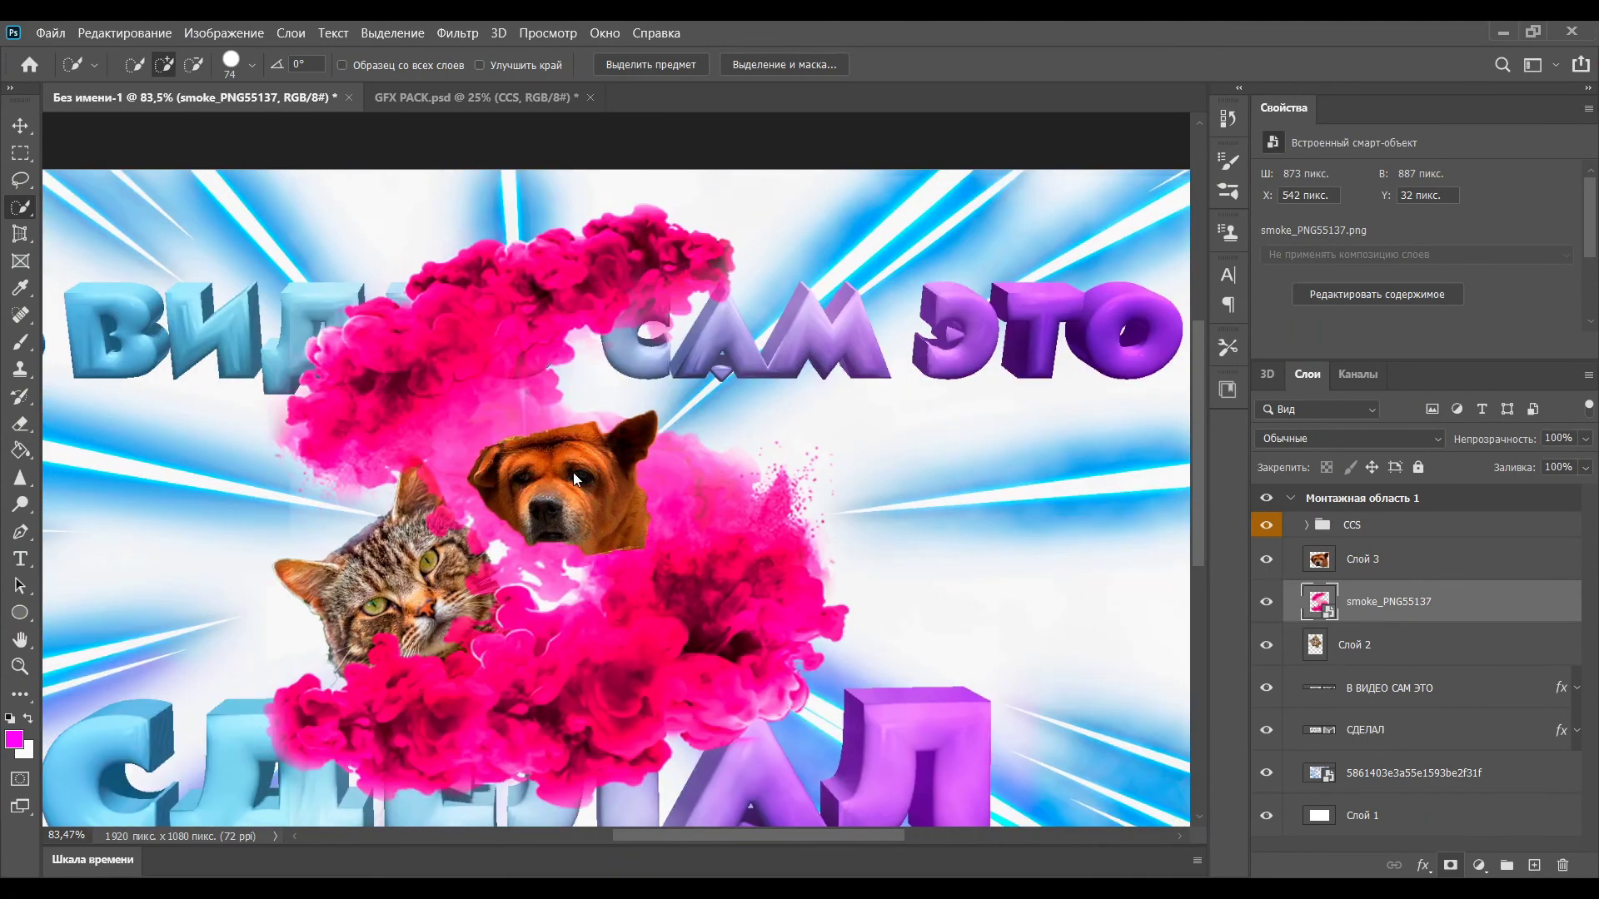
# Undo the removal of the dog photo and delete the head-only cut-out layer.
pyautogui.hotkey('ctrl', 'z')
pyautogui.hotkey('ctrl', 'z')
pyautogui.hotkey('ctrl', 'z')
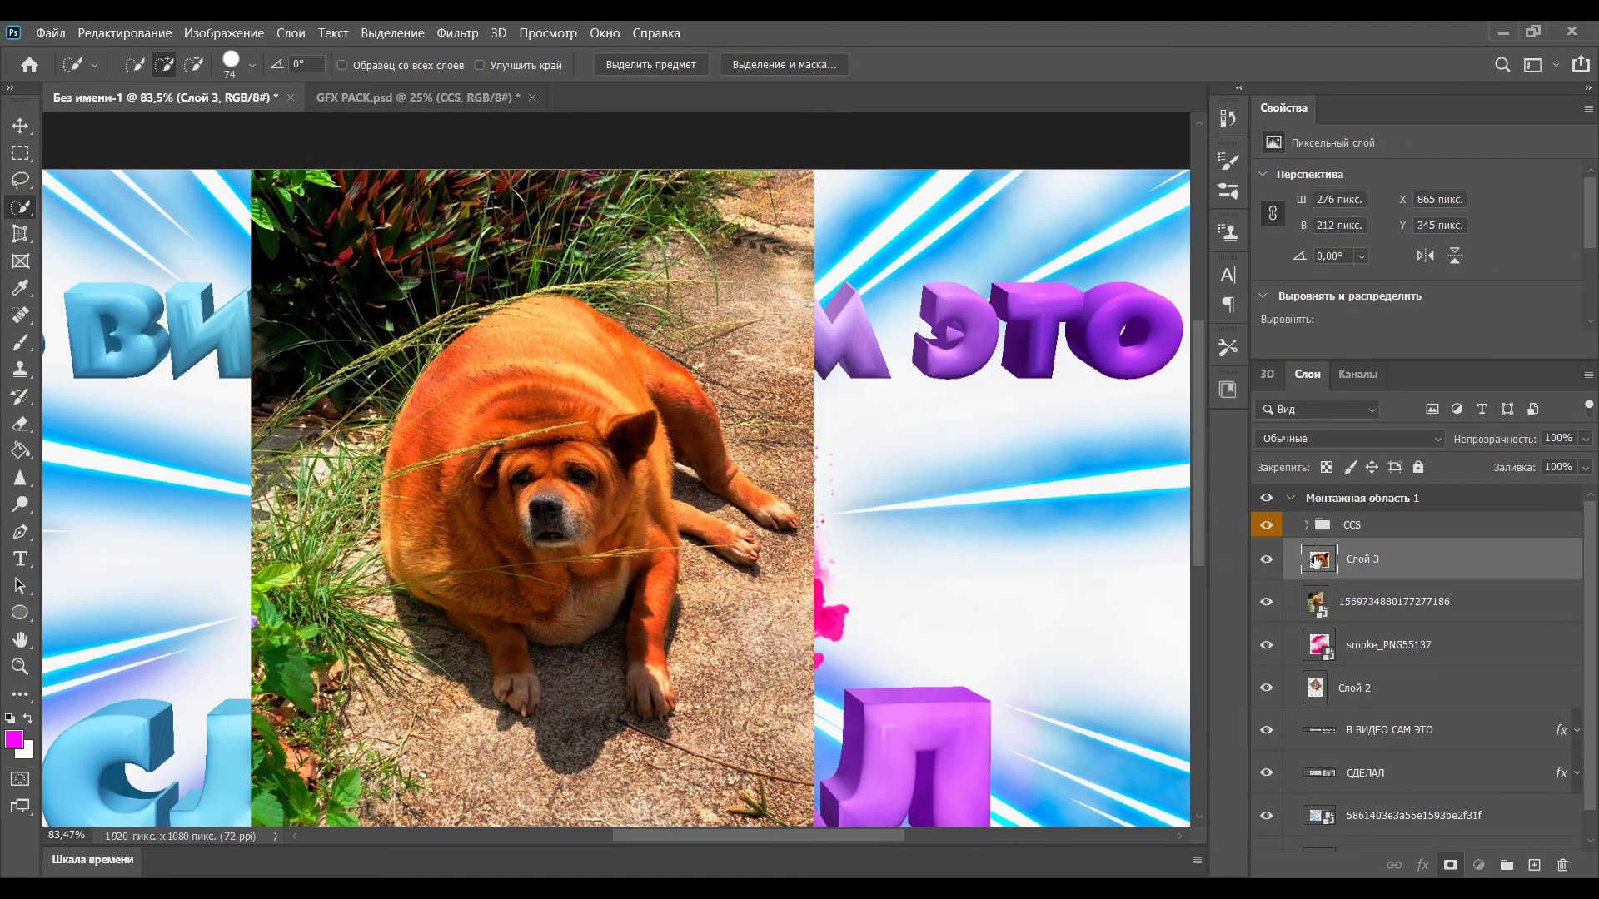
pyautogui.moveTo(1313, 558); pyautogui.dragTo(1562, 866)
# Quick-select the dog's whole body, copy it to a new layer and delete the original photo layer.
pyautogui.moveTo(430, 542)
pyautogui.mouseDown()
pyautogui.moveTo(519, 383)
pyautogui.moveTo(708, 433)
pyautogui.moveTo(750, 533)
pyautogui.moveTo(583, 716)
pyautogui.moveTo(614, 563)
pyautogui.mouseUp()
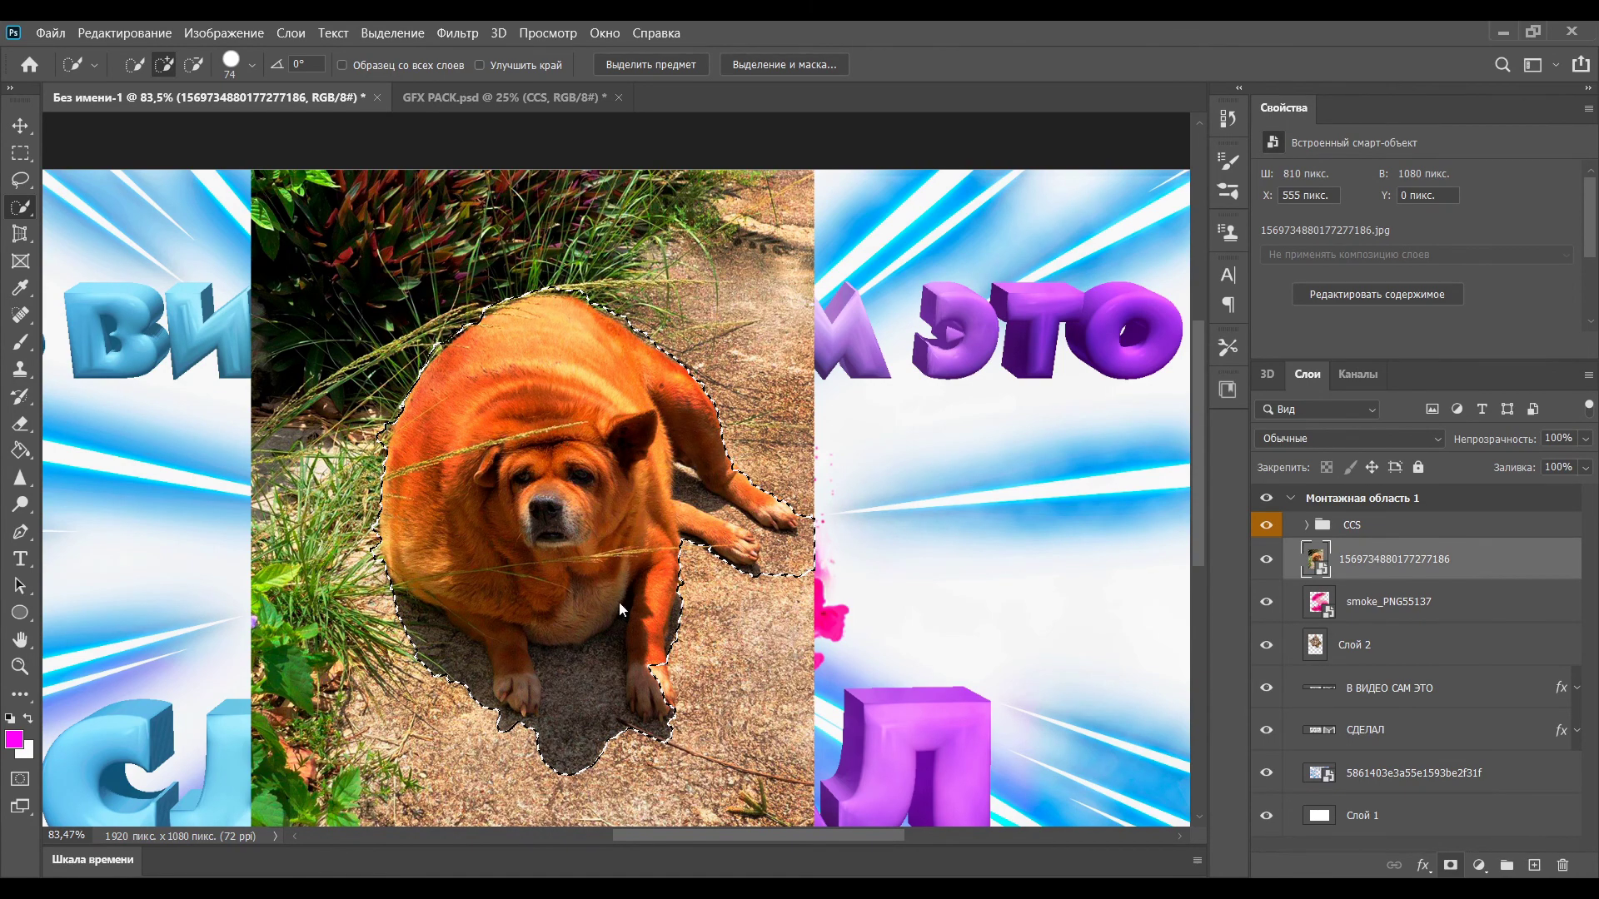
pyautogui.hotkey('ctrl', 'j')
pyautogui.click(1338, 600)
pyautogui.press('Delete')
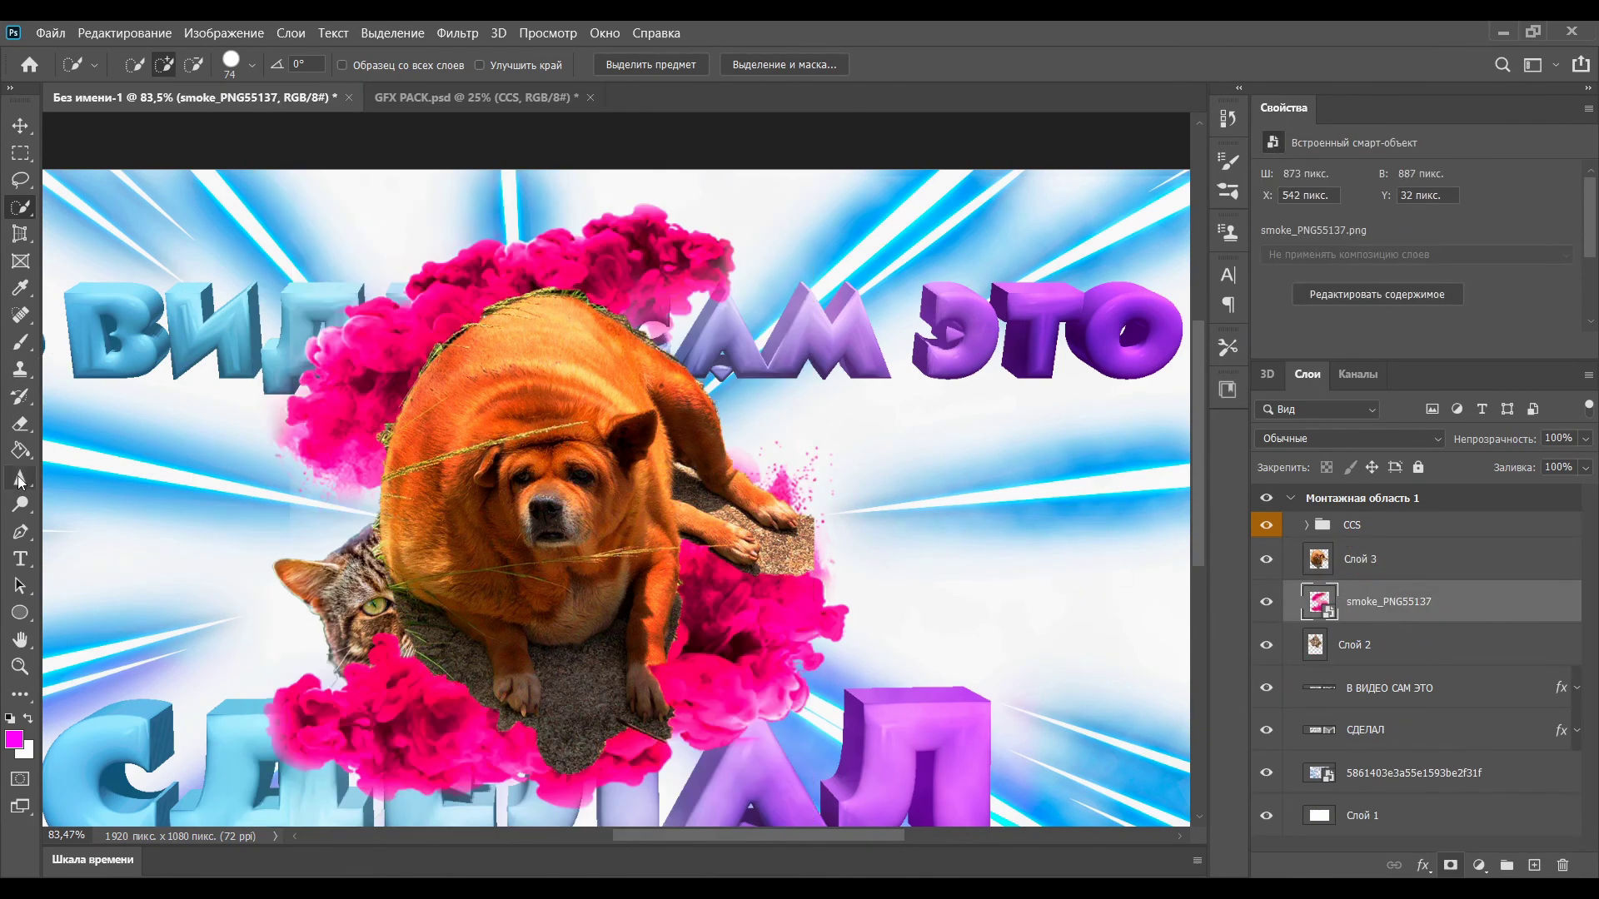
# Hide the cut-out cat and dog layers and show them again.
pyautogui.click(21, 314)
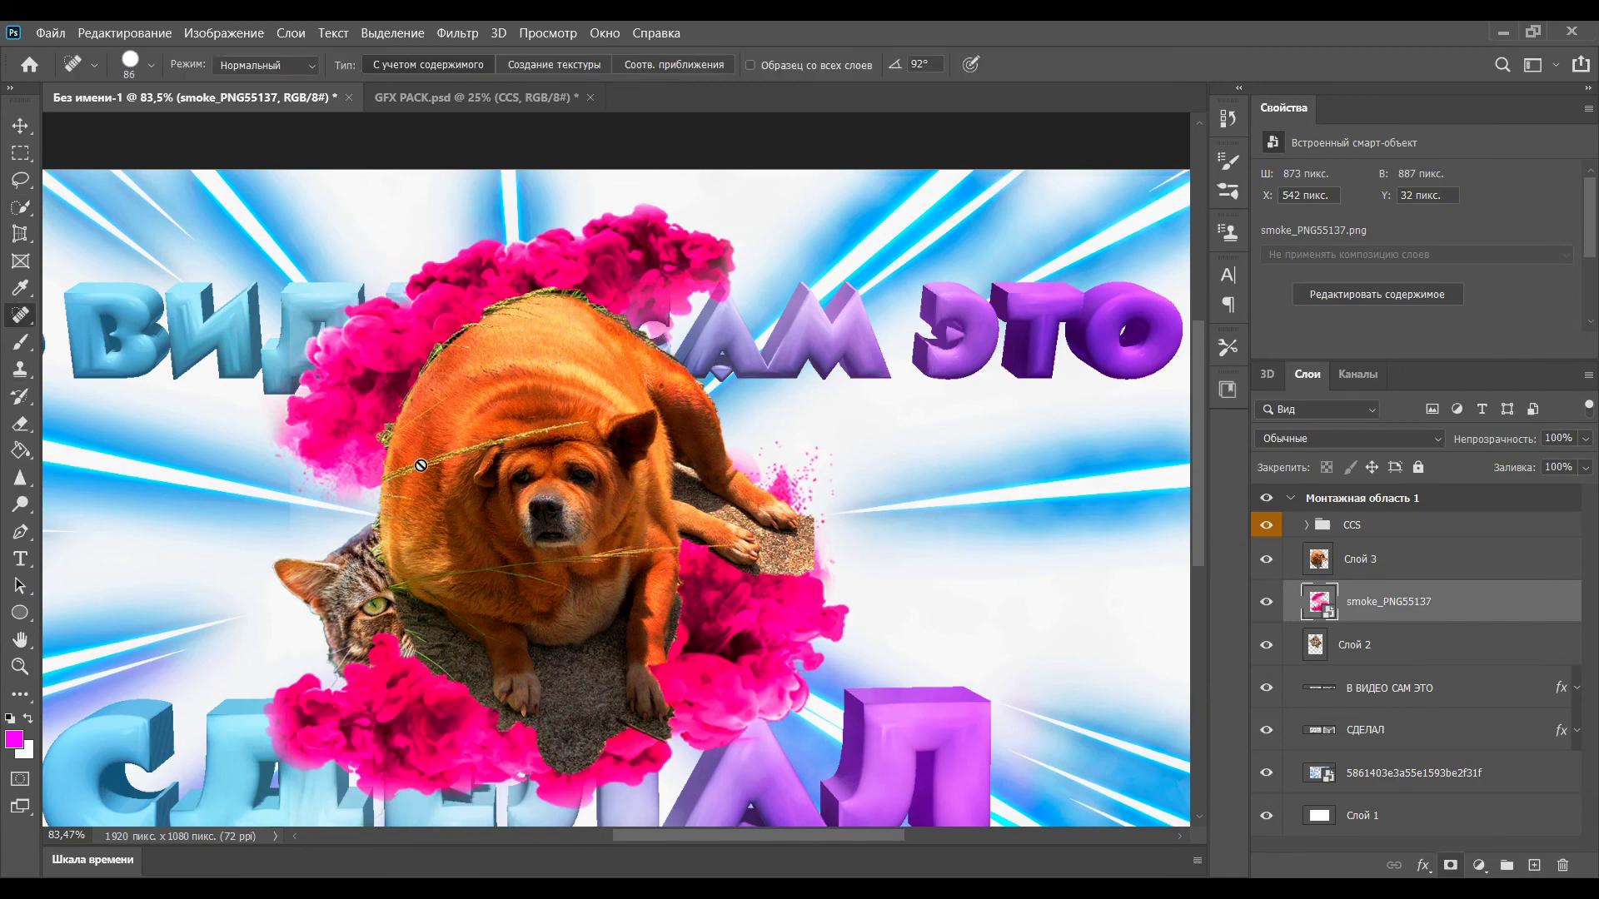
pyautogui.click(1267, 644)
pyautogui.click(1267, 559)
pyautogui.click(1267, 559)
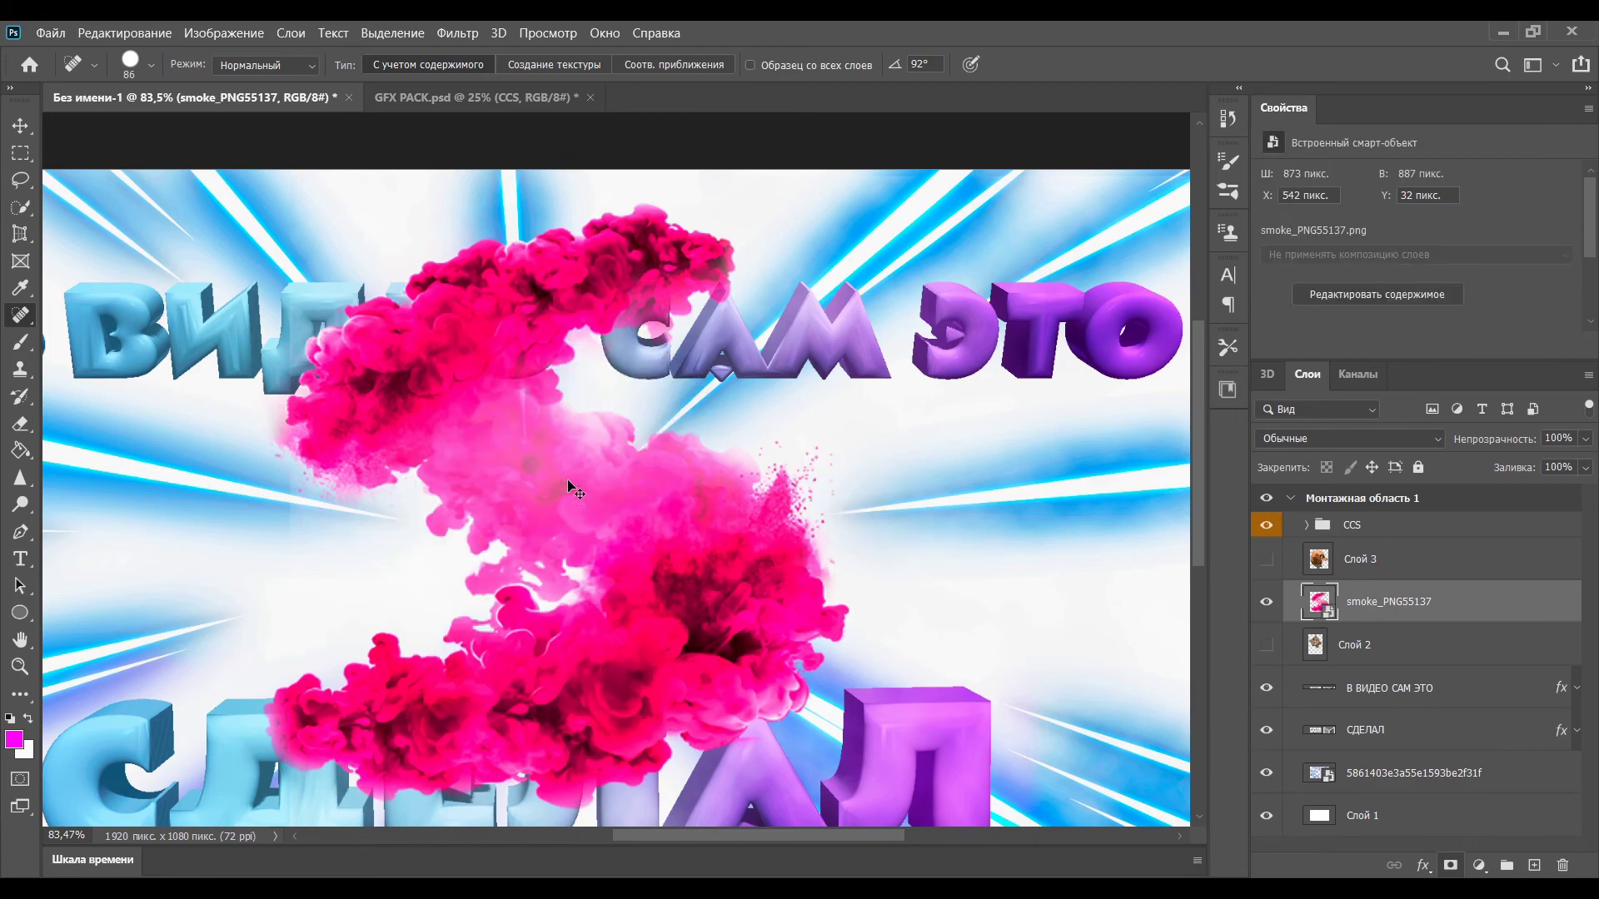
pyautogui.scroll(-2, 897, 571)
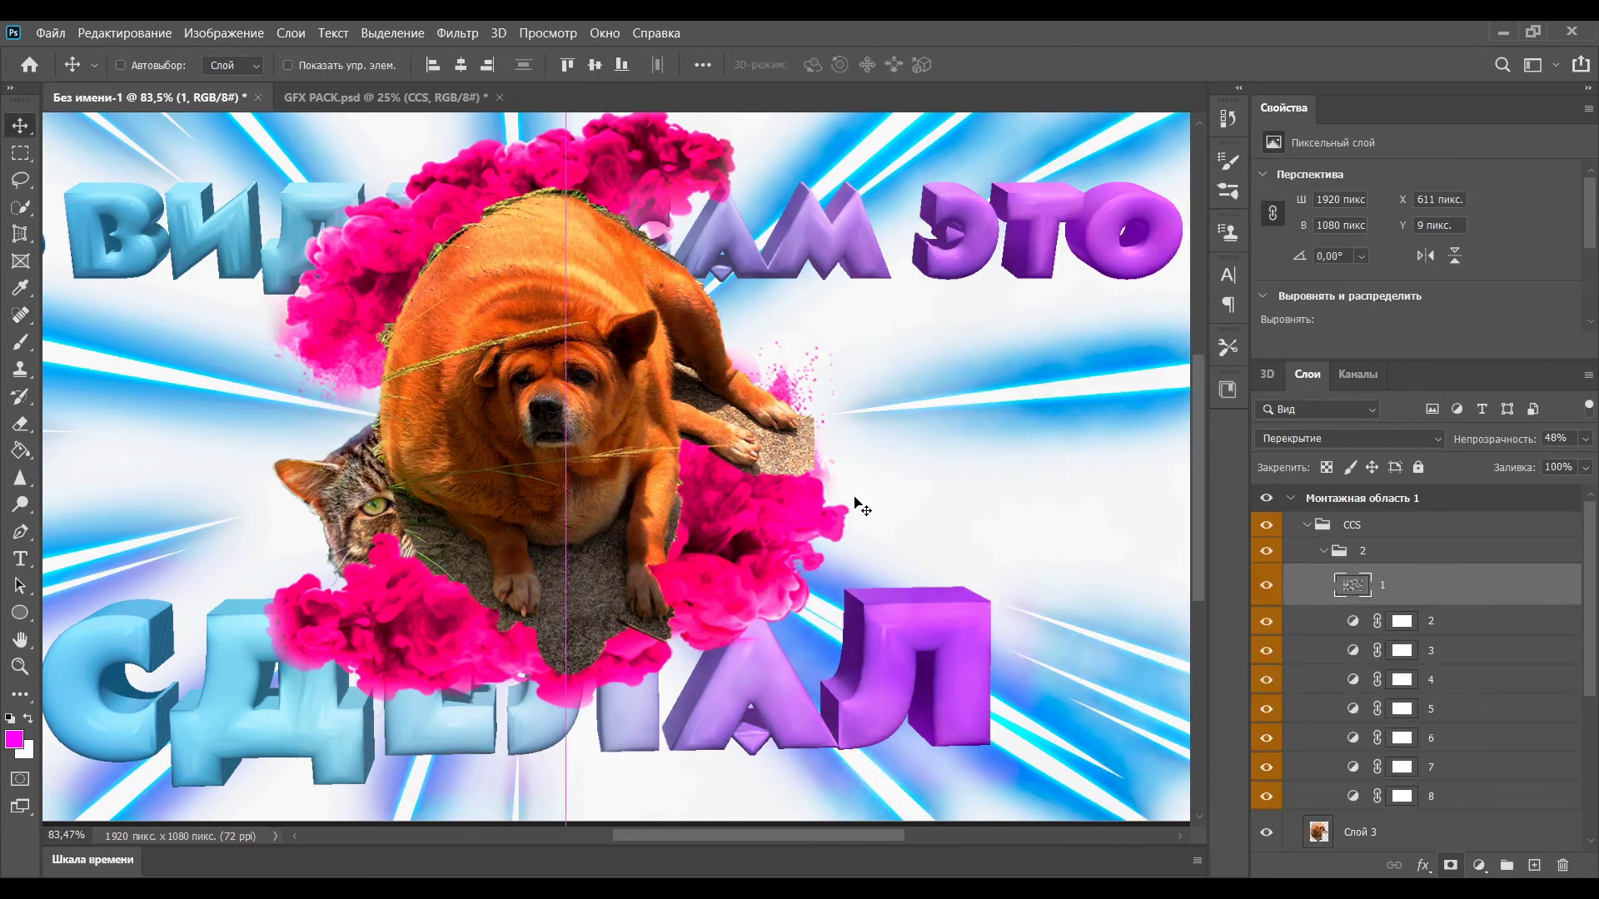
# Try to move the cut-out dog on the canvas while the CCS group is visible, collapsing that group between attempts.
pyautogui.click(1350, 525)
pyautogui.click(1307, 524)
pyautogui.click(1266, 645)
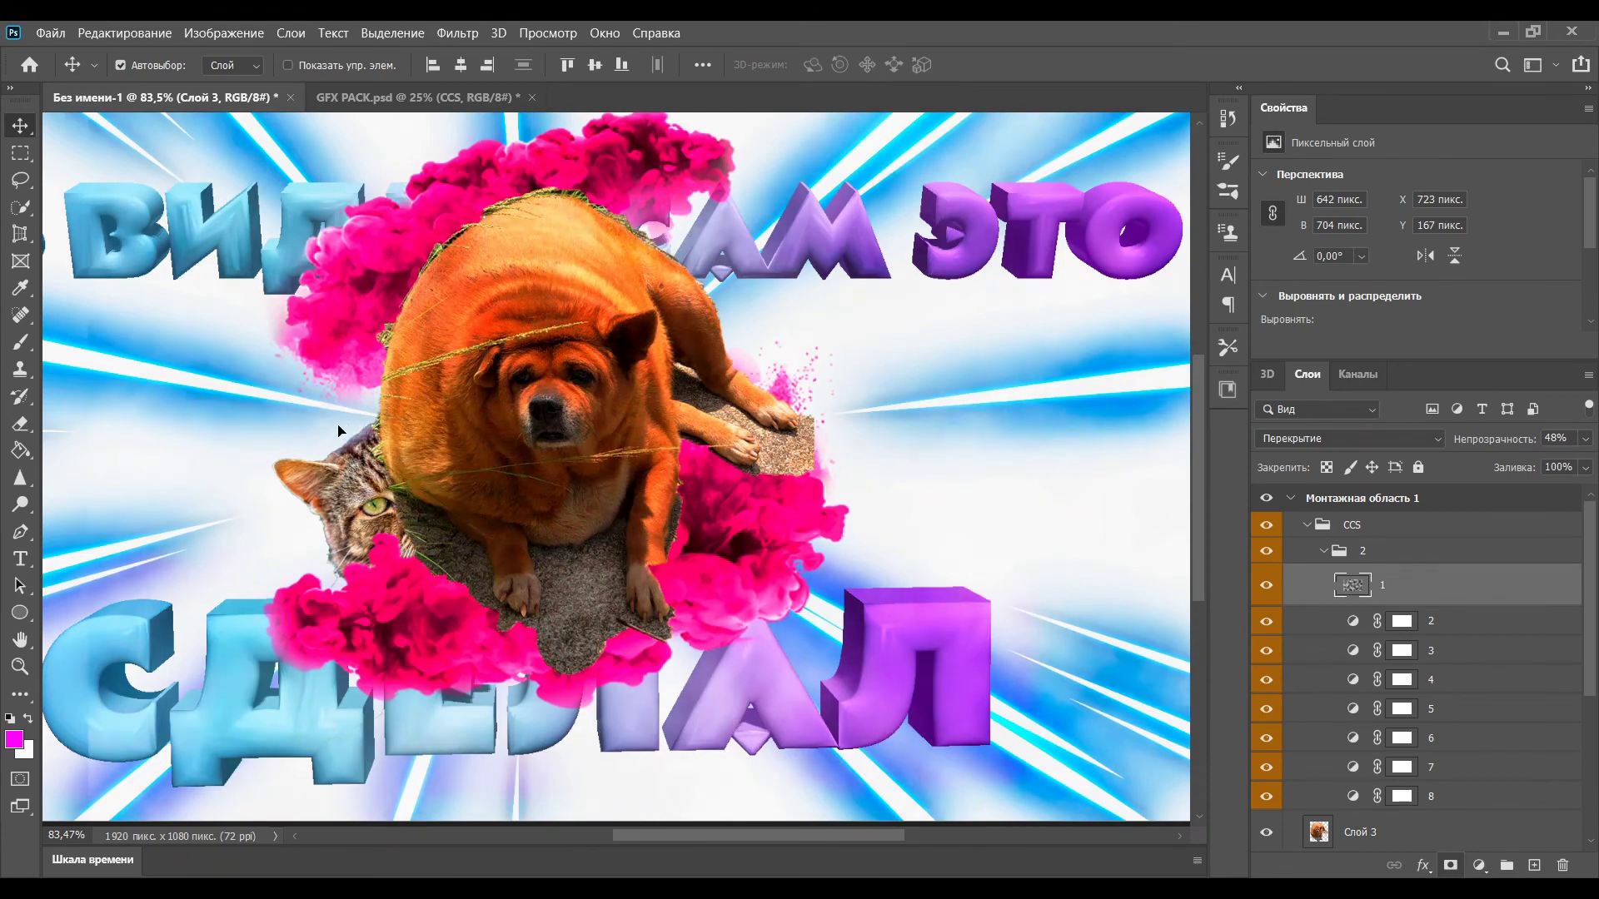
pyautogui.click(1350, 524)
pyautogui.click(1307, 525)
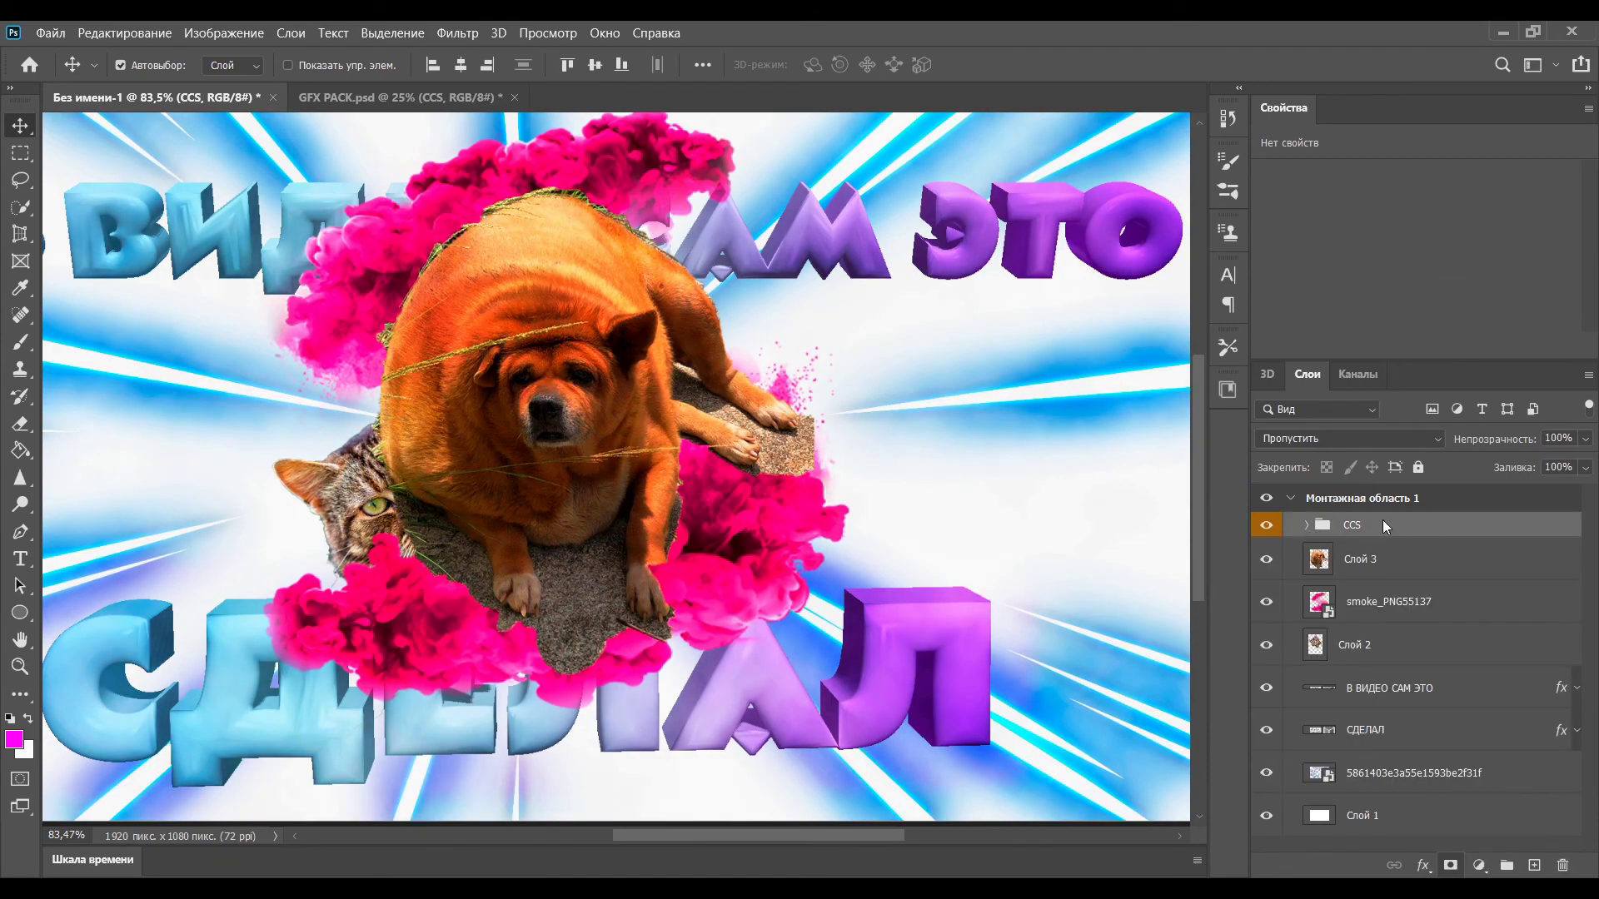
pyautogui.click(593, 395)
pyautogui.moveTo(590, 390)
pyautogui.mouseDown()
pyautogui.moveTo(636, 391)
pyautogui.moveTo(585, 392)
pyautogui.mouseUp()
pyautogui.click(1299, 500)
pyautogui.click(1301, 525)
pyautogui.click(1324, 563)
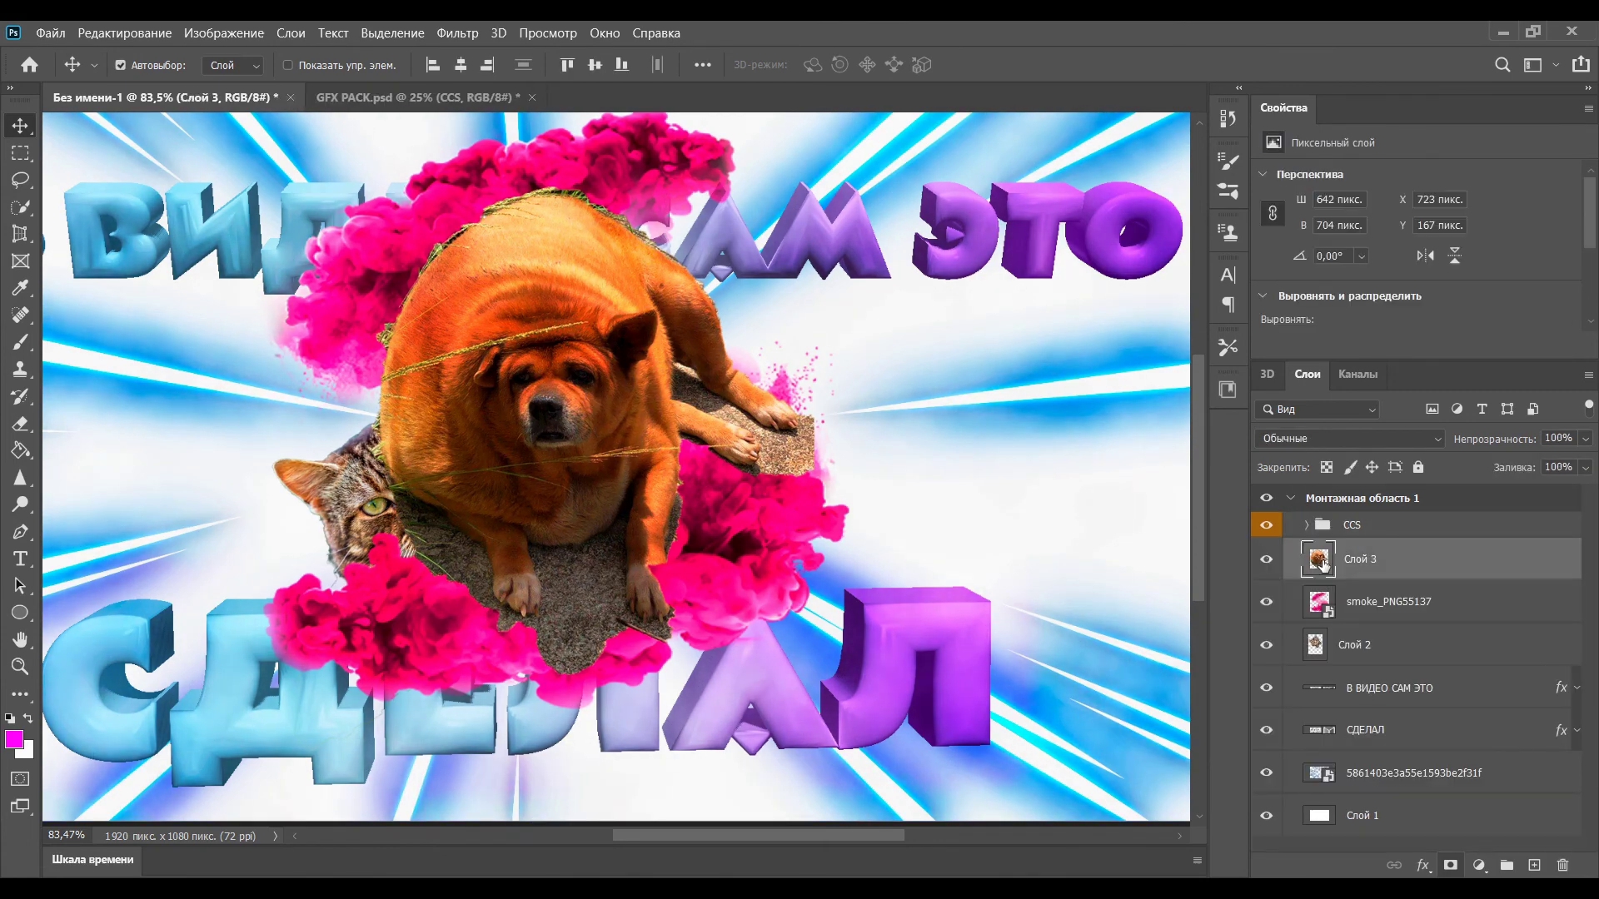
pyautogui.click(568, 406)
pyautogui.click(1294, 499)
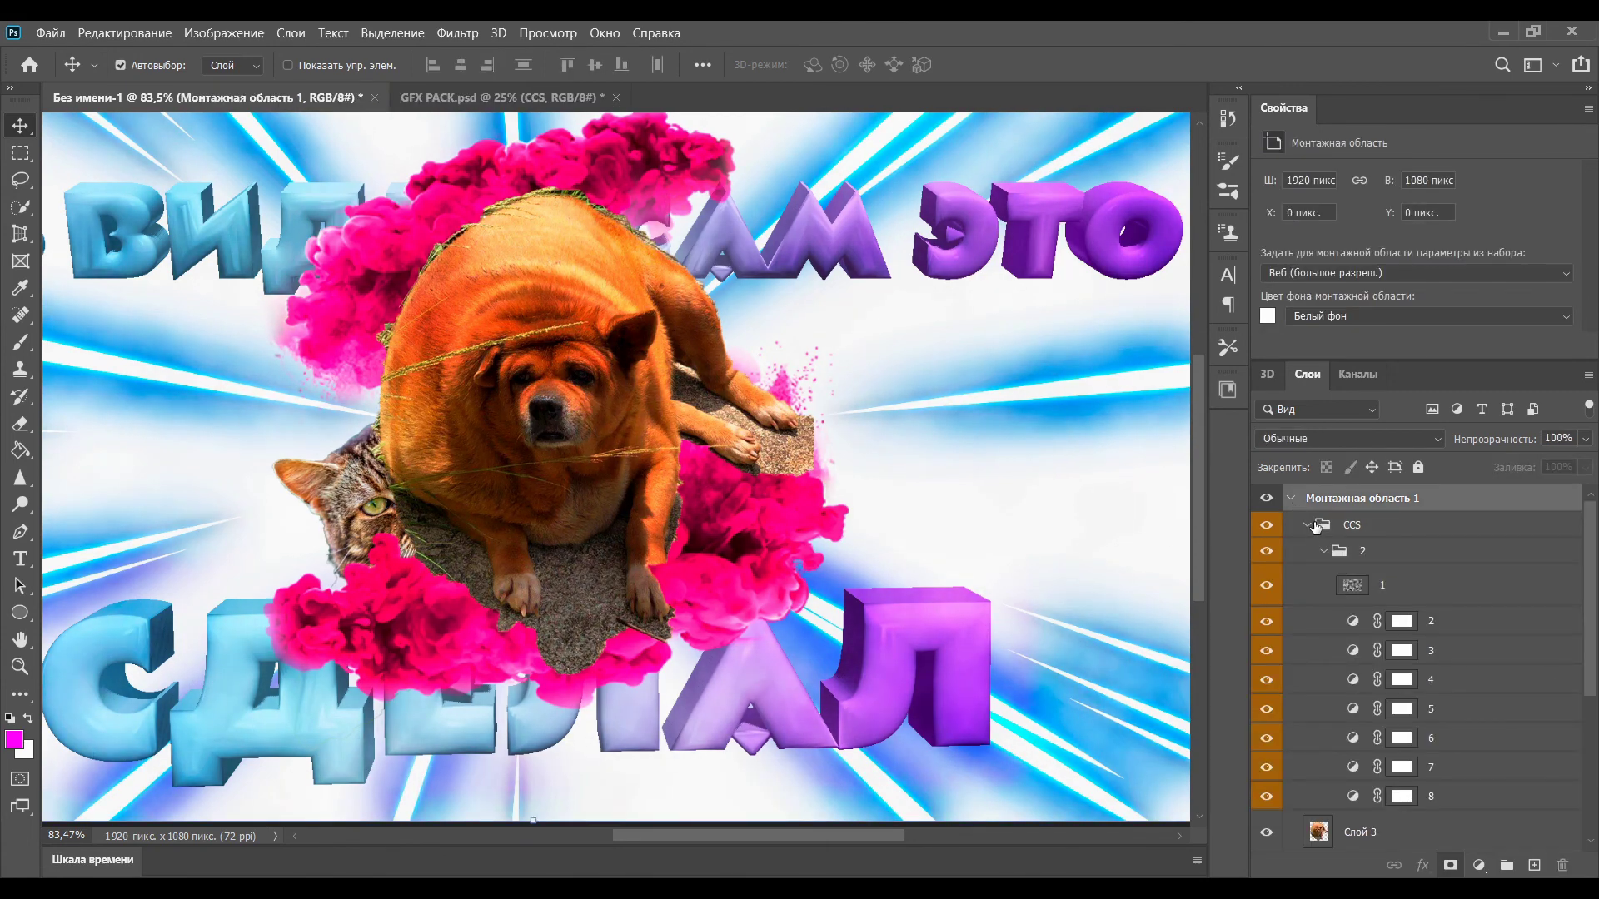
# Collapse and hide the CCS group, and move the cut-out dog to the artboard's right side with its layer directly above Слой 1.
pyautogui.click(1312, 524)
pyautogui.click(1304, 524)
pyautogui.click(1265, 525)
pyautogui.moveTo(531, 395); pyautogui.dragTo(972, 446)
pyautogui.moveTo(1340, 564); pyautogui.dragTo(1363, 801)
pyautogui.moveTo(1004, 517)
pyautogui.mouseDown()
pyautogui.moveTo(986, 518)
pyautogui.moveTo(984, 493)
pyautogui.moveTo(968, 523)
pyautogui.moveTo(997, 538)
pyautogui.moveTo(997, 516)
pyautogui.mouseUp()
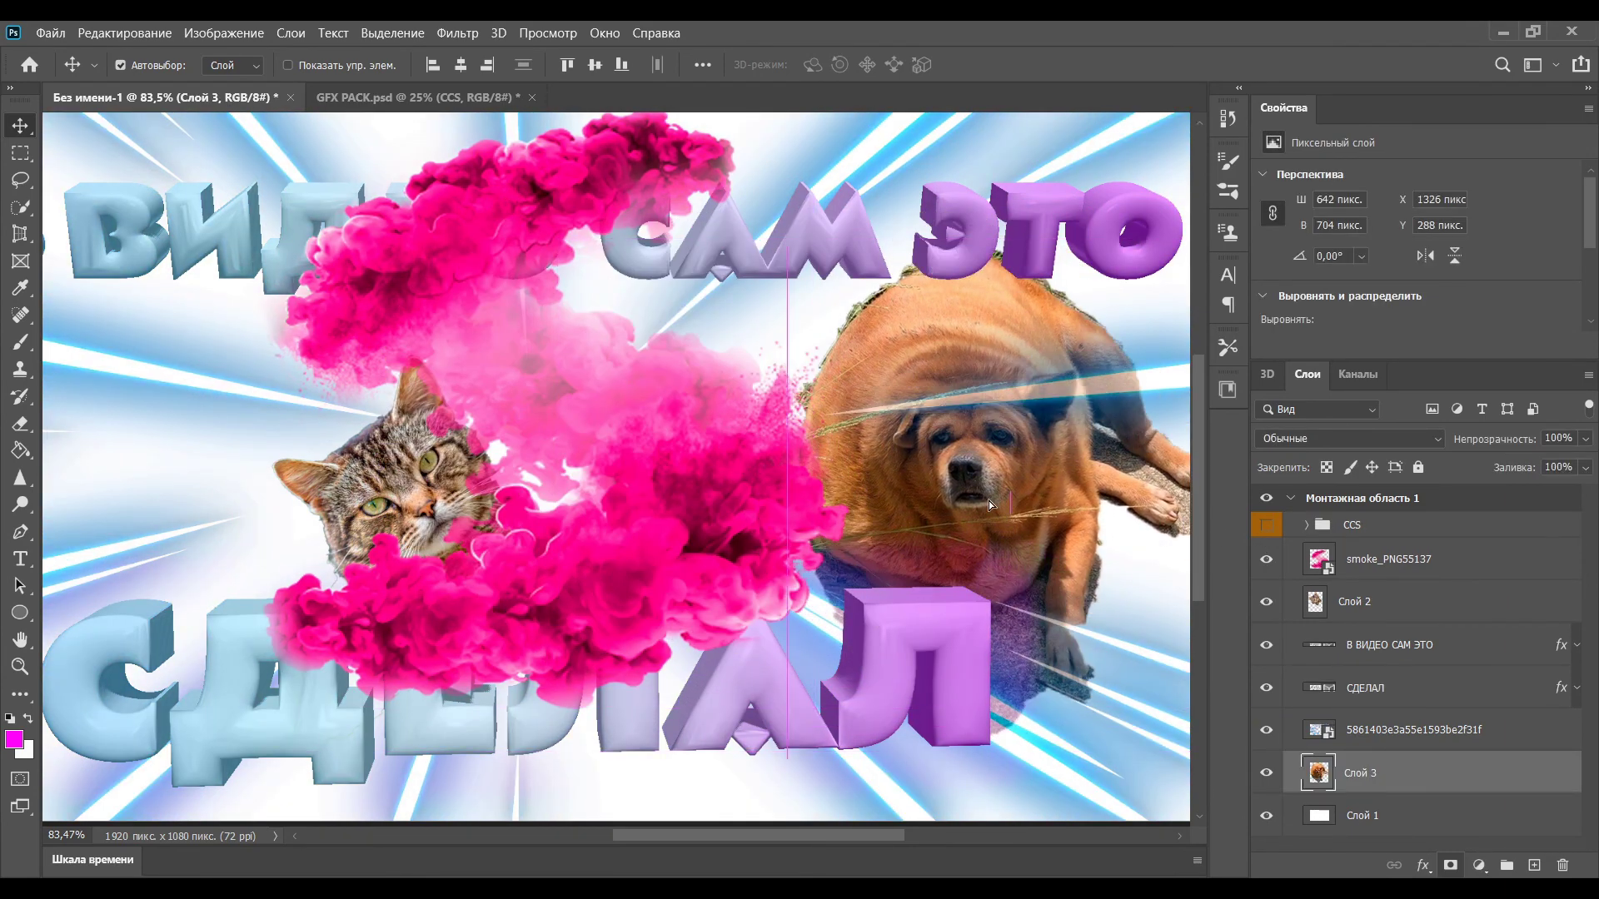
# Place the face_PNG11756 image above the dog layer, scaled to about 91.75% and shifted to the artboard's left edge.
pyautogui.press('space')
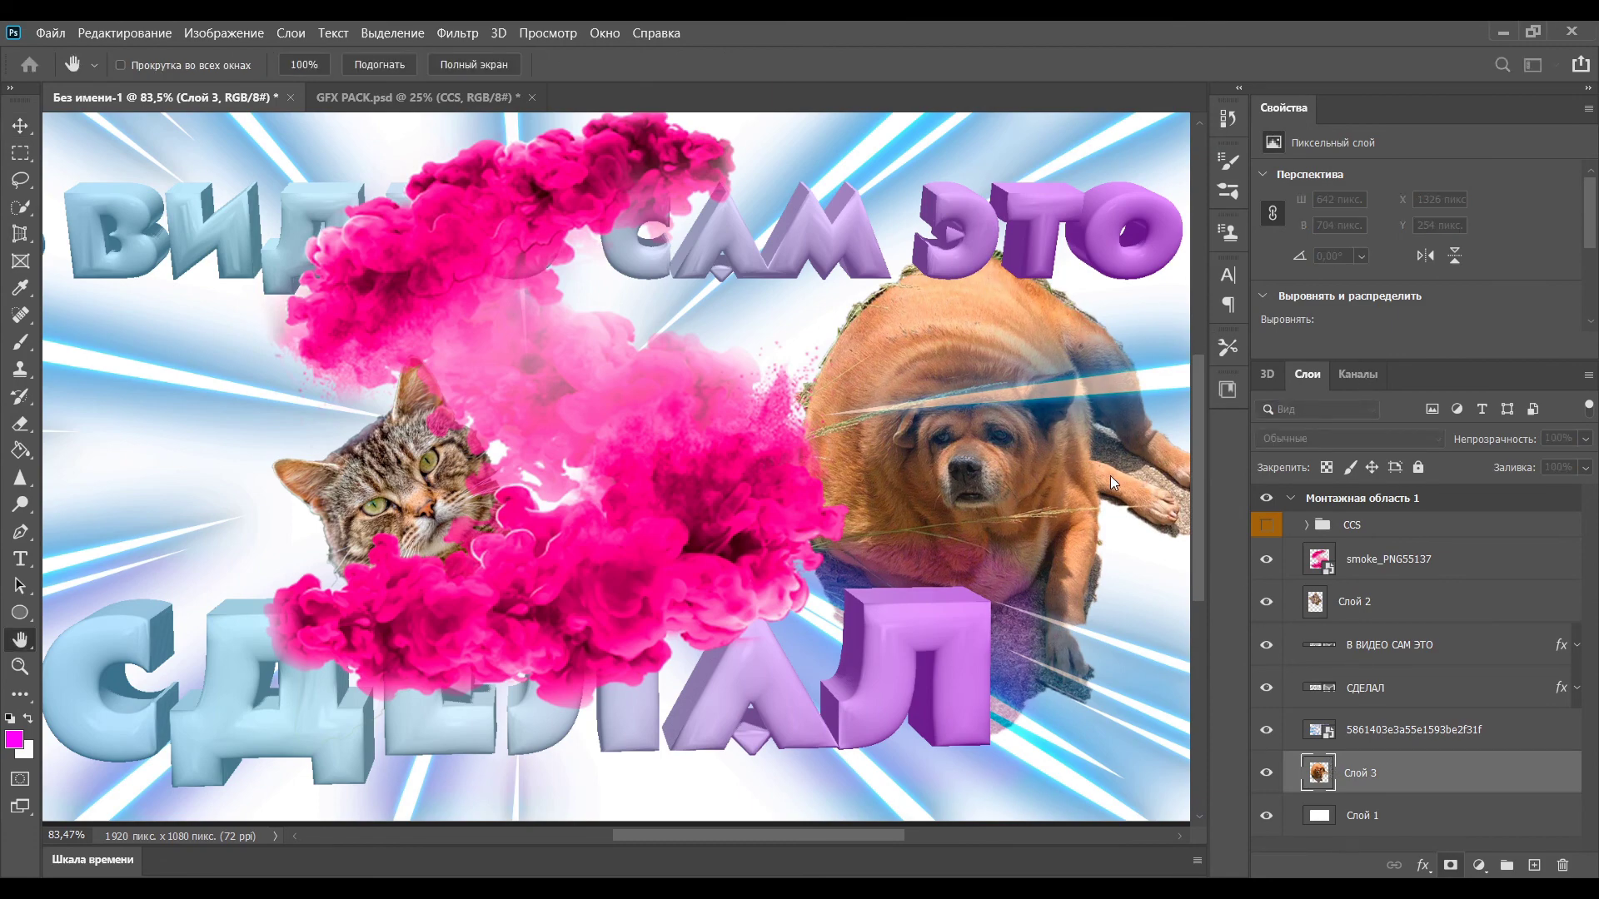
pyautogui.scroll(-5, 1004, 479)
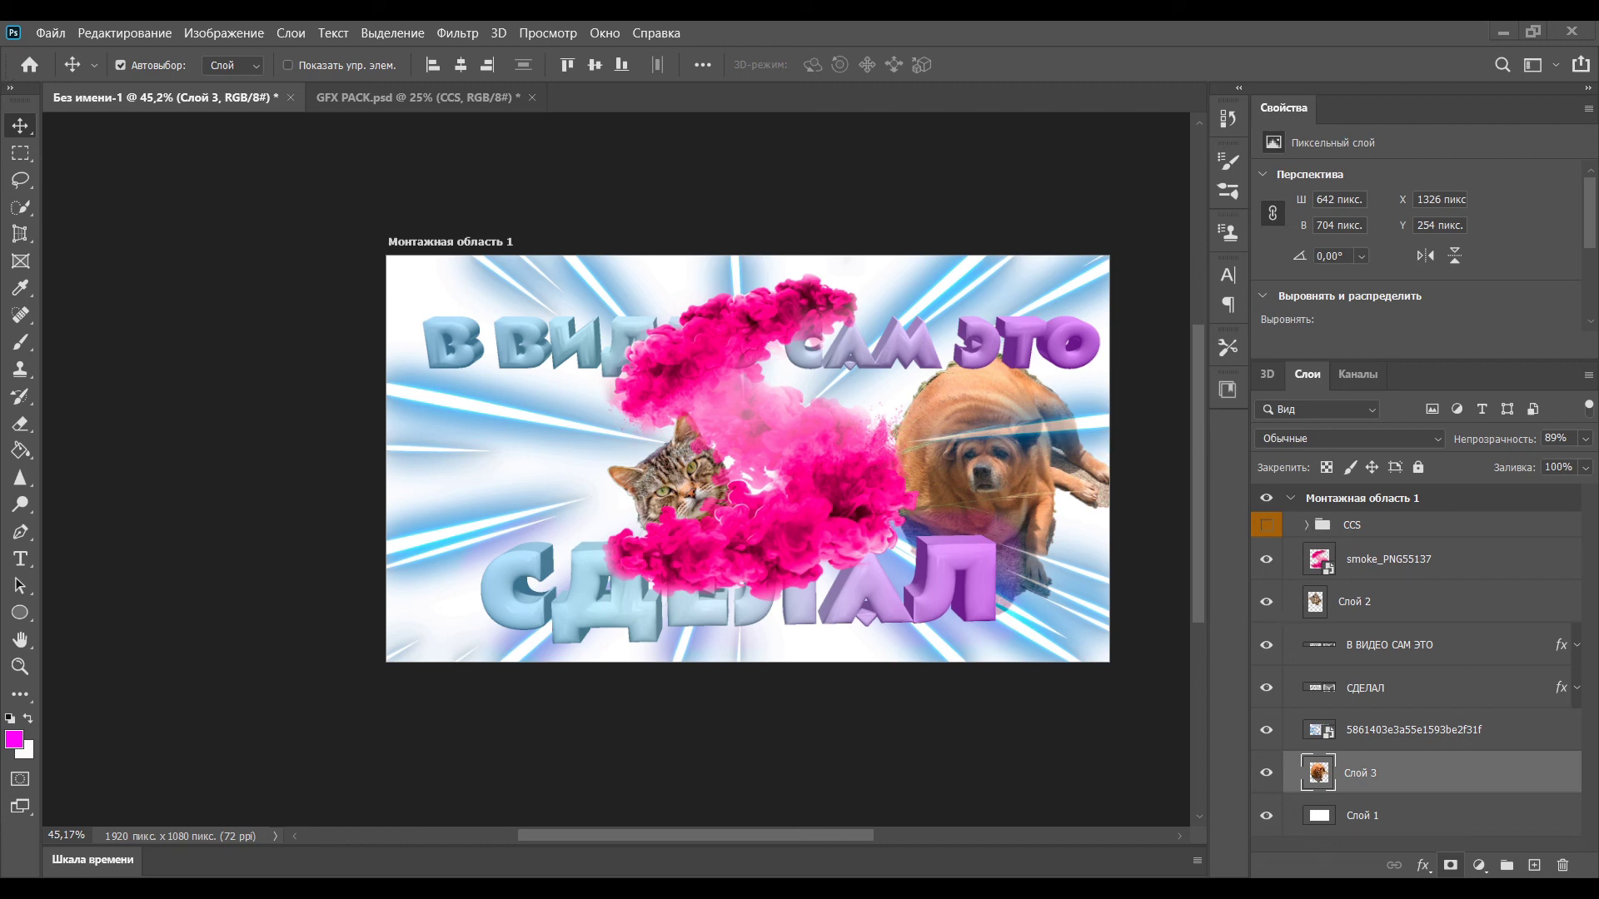
pyautogui.moveTo(964, 702); pyautogui.dragTo(502, 459)
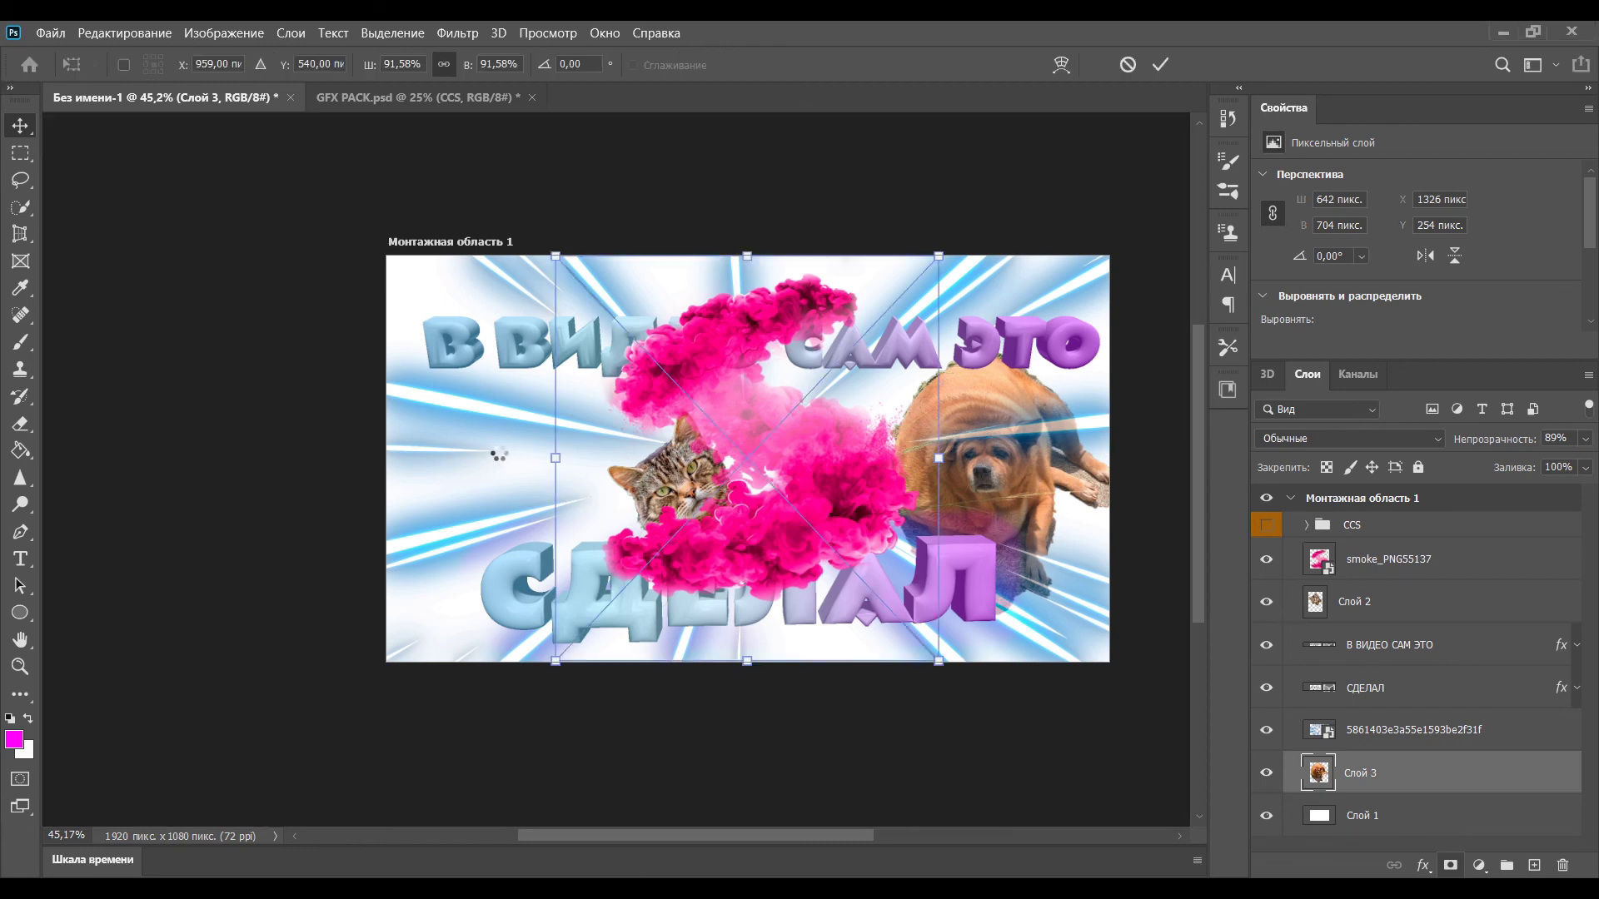
pyautogui.moveTo(939, 255); pyautogui.dragTo(732, 476)
pyautogui.moveTo(683, 533); pyautogui.dragTo(519, 533)
pyautogui.moveTo(568, 475); pyautogui.dragTo(786, 258)
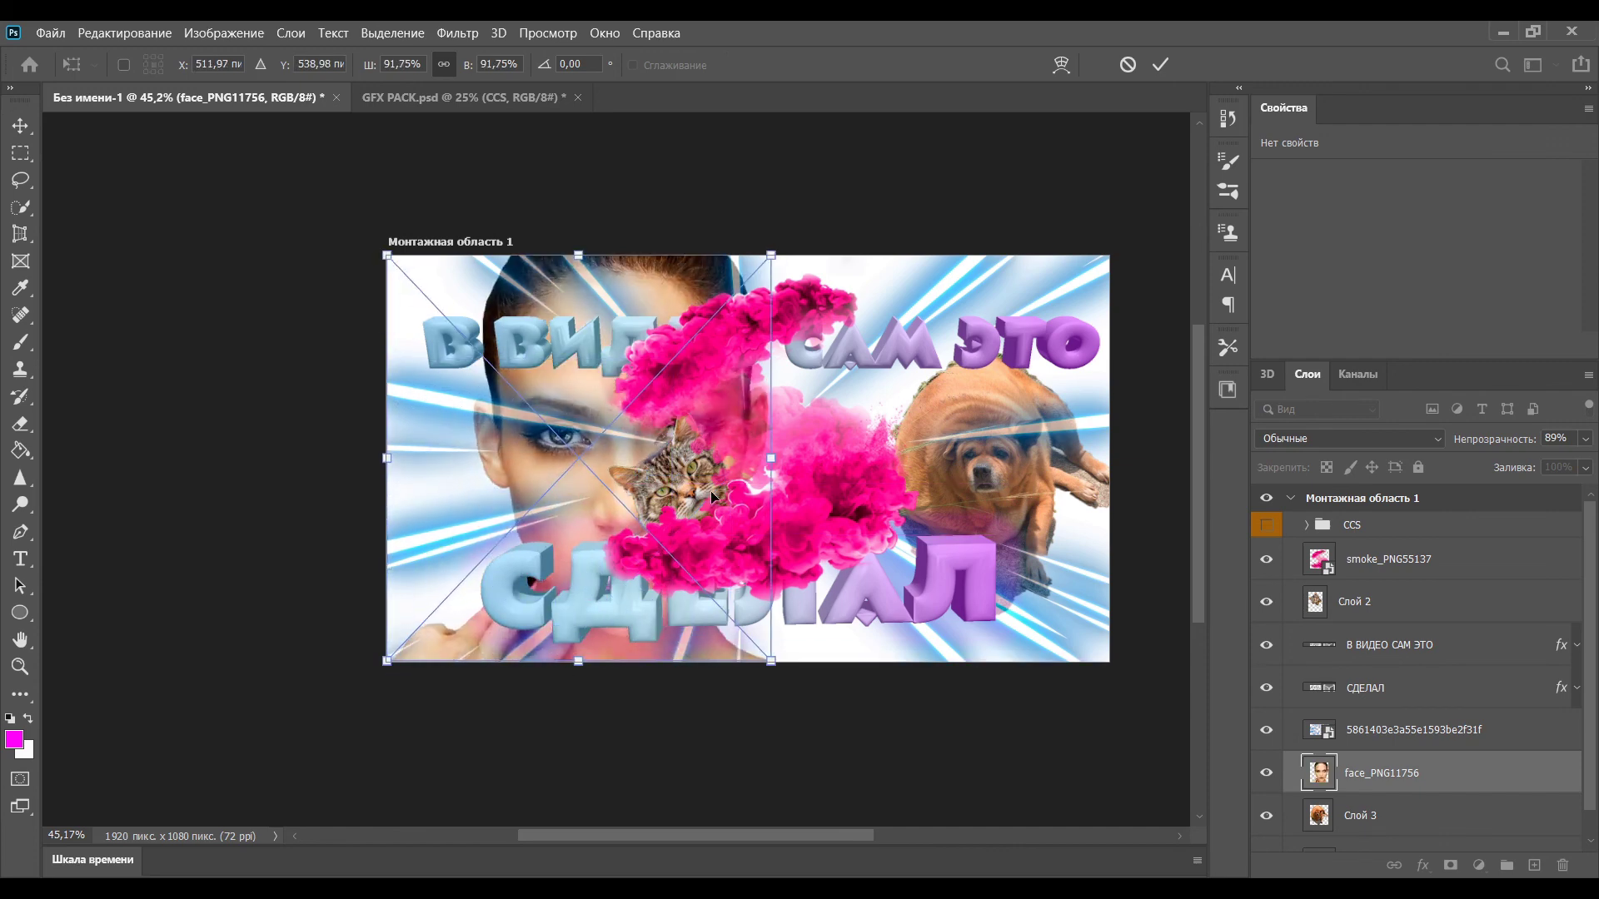
pyautogui.moveTo(586, 458); pyautogui.dragTo(503, 454)
pyautogui.press('Return')
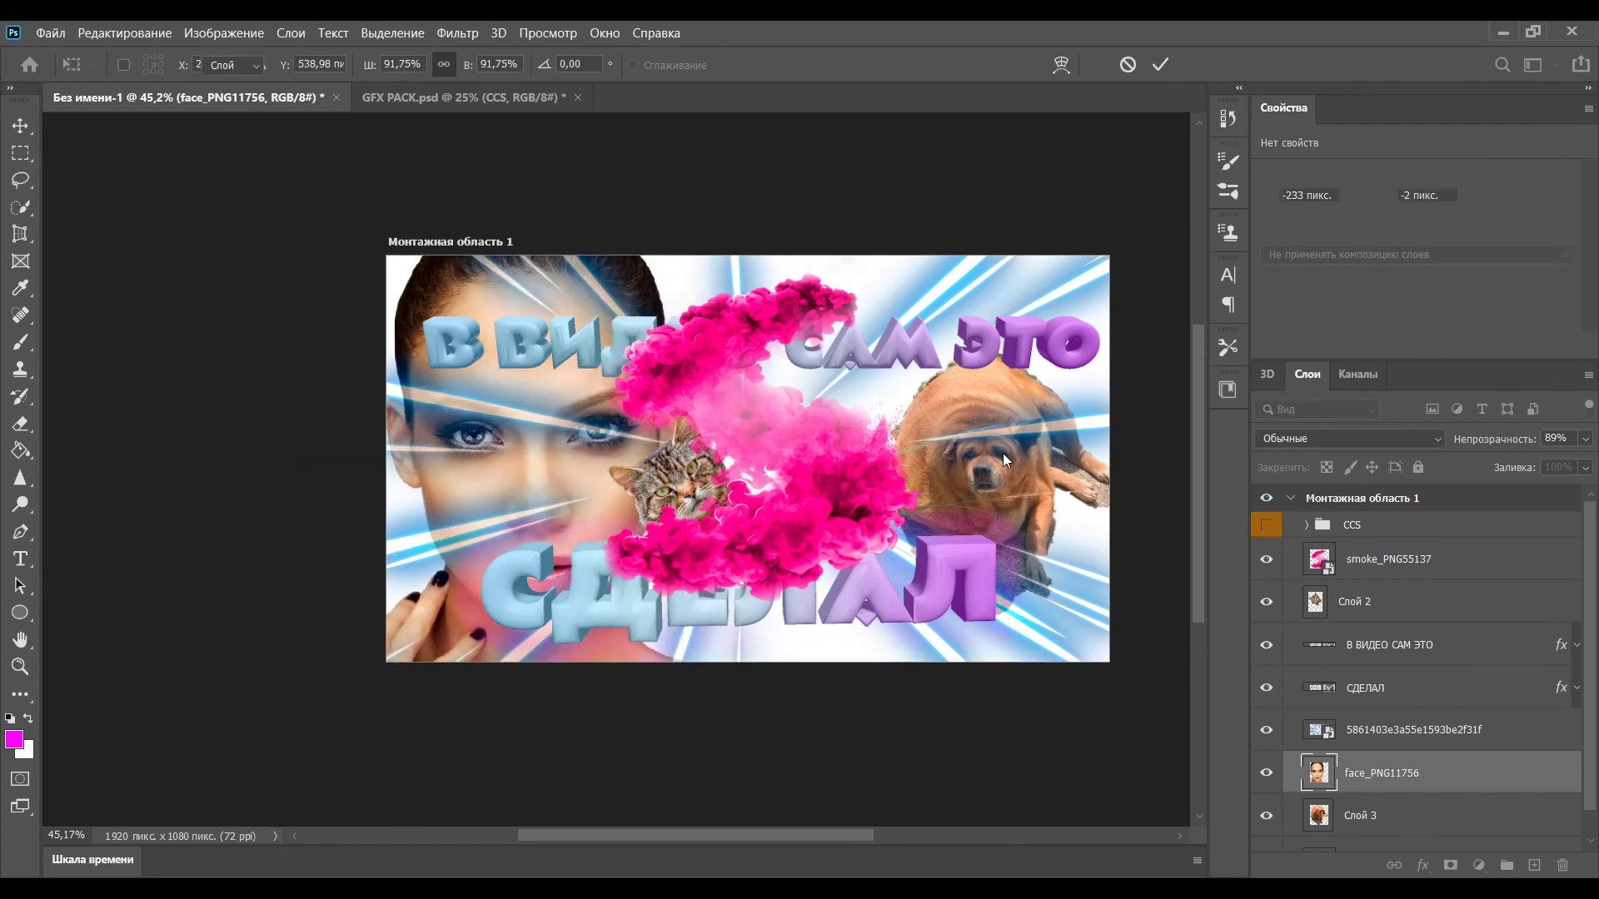
# Scale the cut-out dog on Слой 3 to about 155% so it fills the artboard's right side at full height.
pyautogui.click(1376, 743)
pyautogui.click(1362, 820)
pyautogui.hotkey('ctrl', 't')
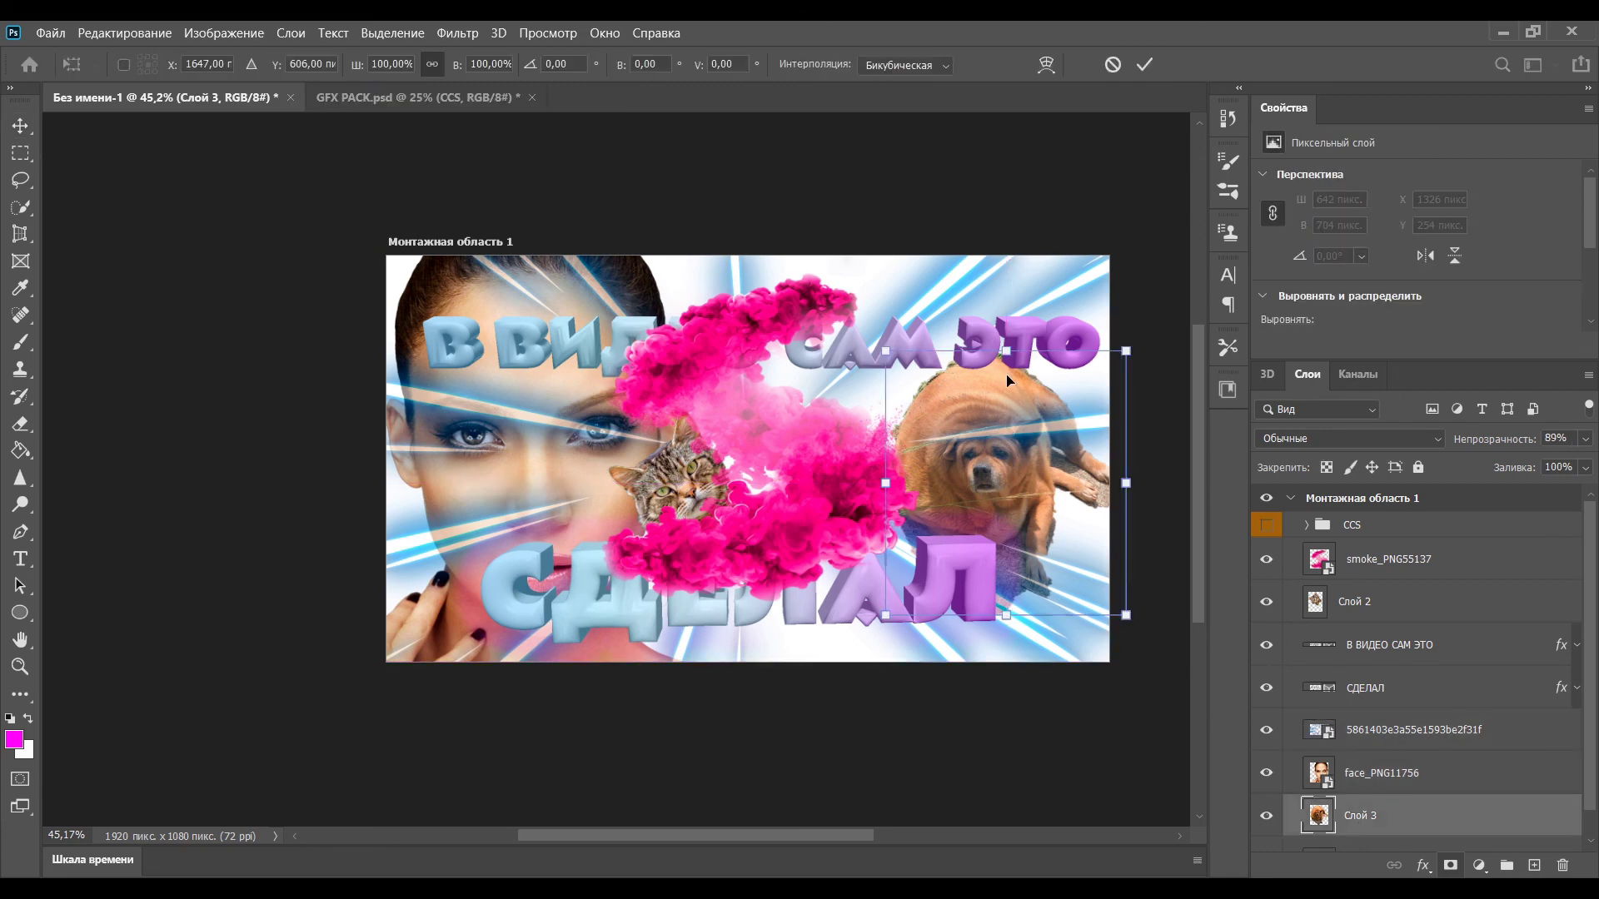
pyautogui.moveTo(1006, 351); pyautogui.dragTo(1006, 255)
pyautogui.moveTo(1170, 616); pyautogui.dragTo(1197, 666)
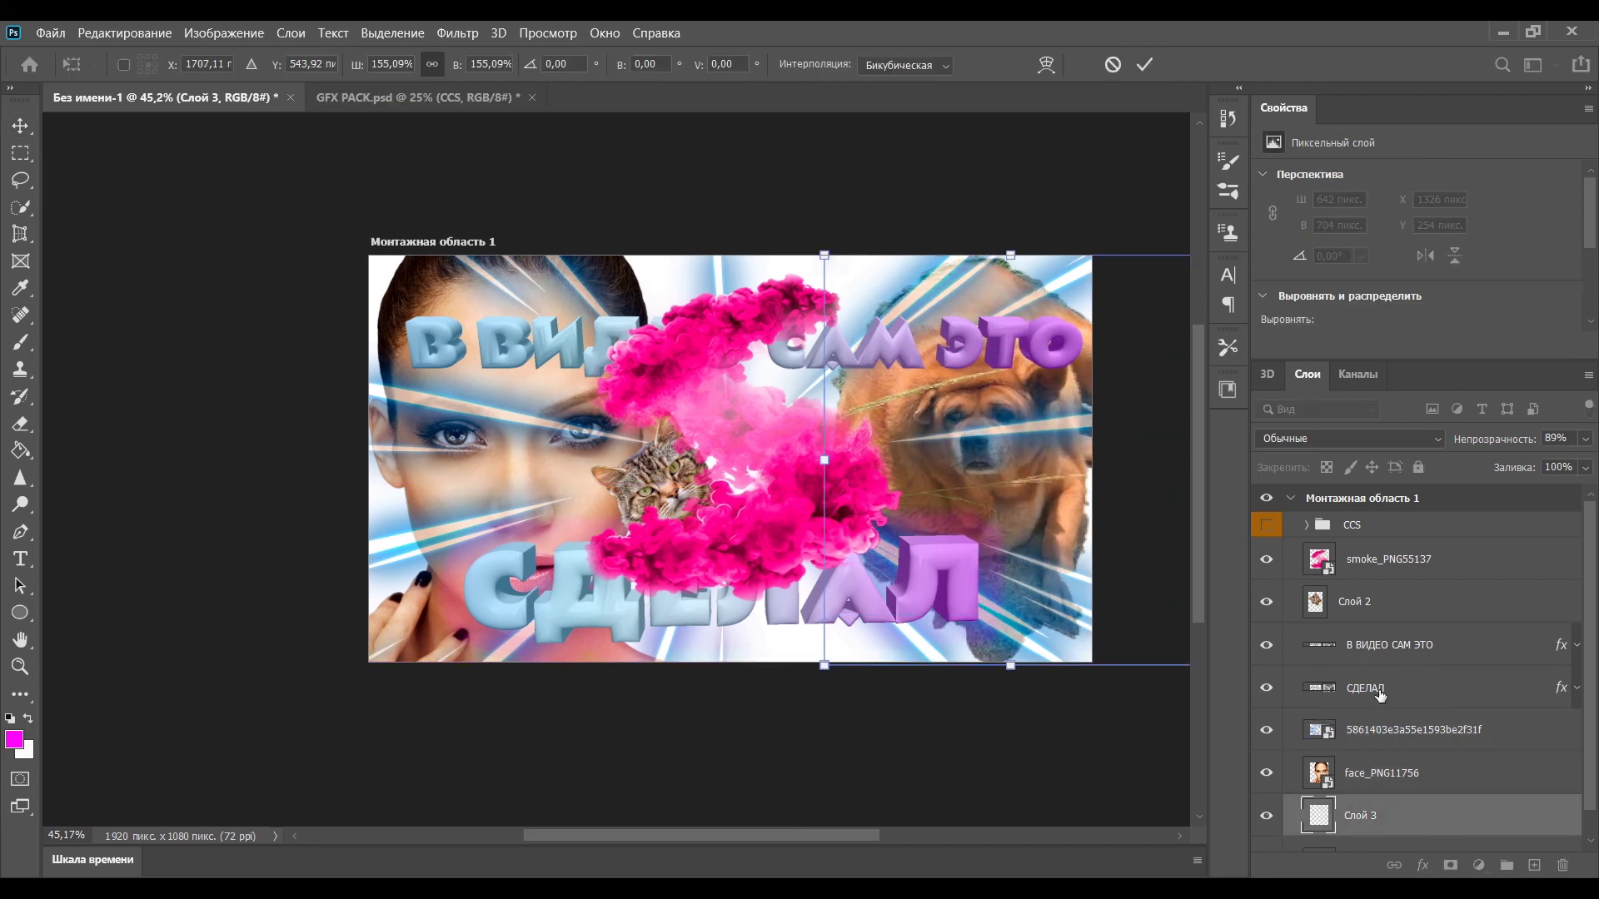
pyautogui.press('Return')
# Move the pink smoke and the cat's head right to the centre between the face and the dog.
pyautogui.click(1388, 560)
pyautogui.moveTo(738, 443); pyautogui.dragTo(798, 443)
pyautogui.moveTo(673, 483); pyautogui.dragTo(714, 483)
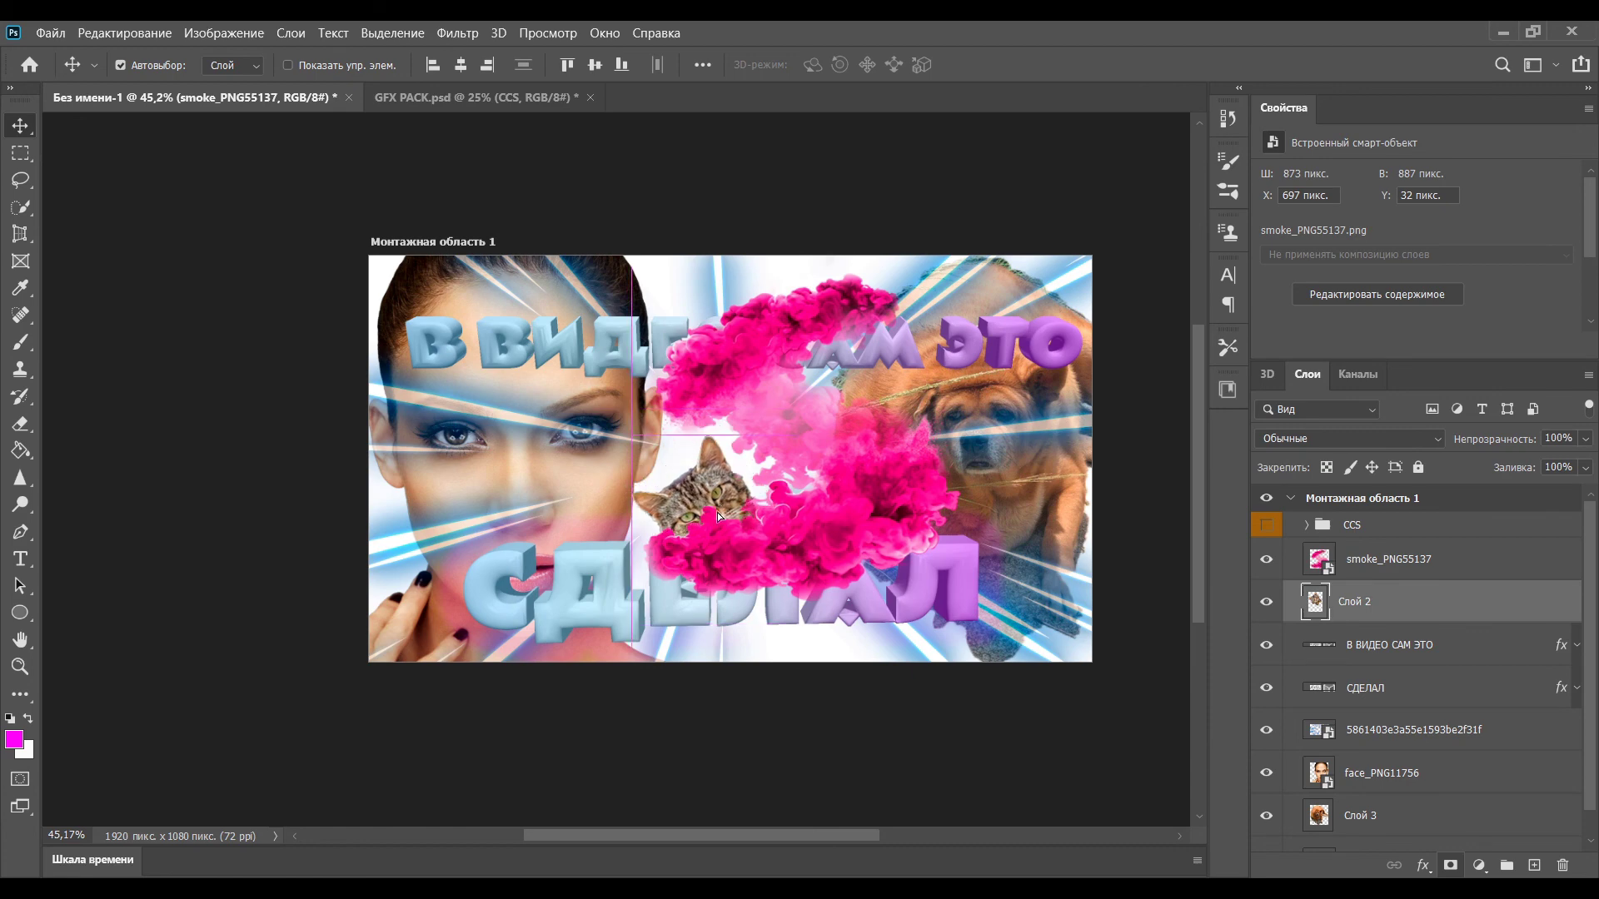
pyautogui.click(783, 437)
pyautogui.moveTo(783, 436); pyautogui.dragTo(798, 457)
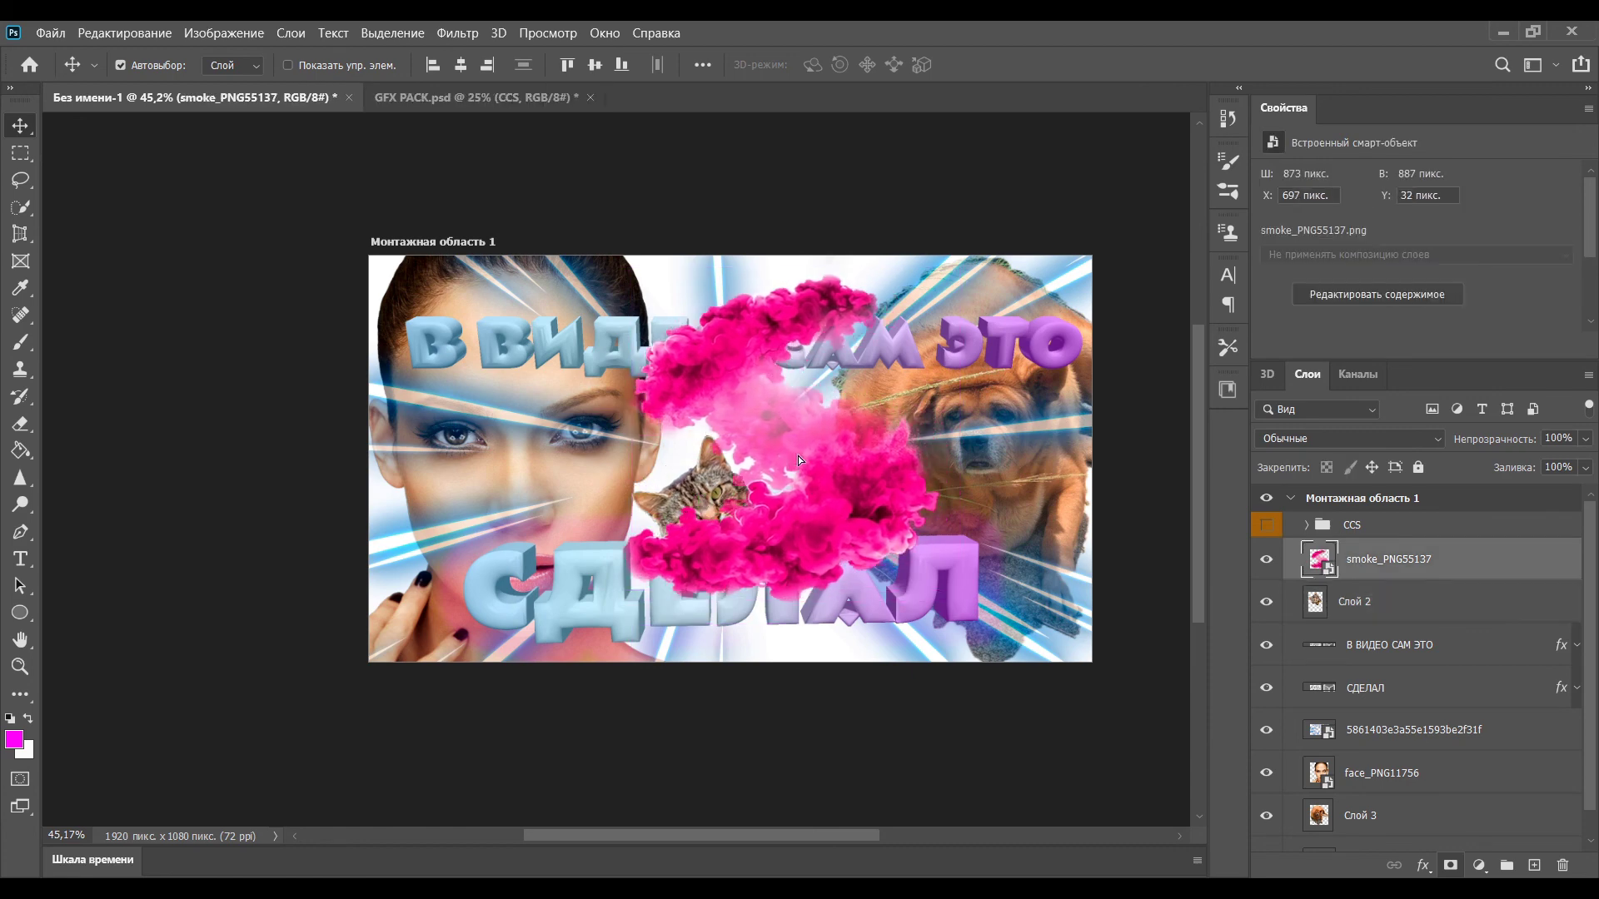
# Rotate the image-based environment light of the 3D text СДЕЛАЛ to change the reflections on its letters.
pyautogui.scroll(-1, 1383, 591)
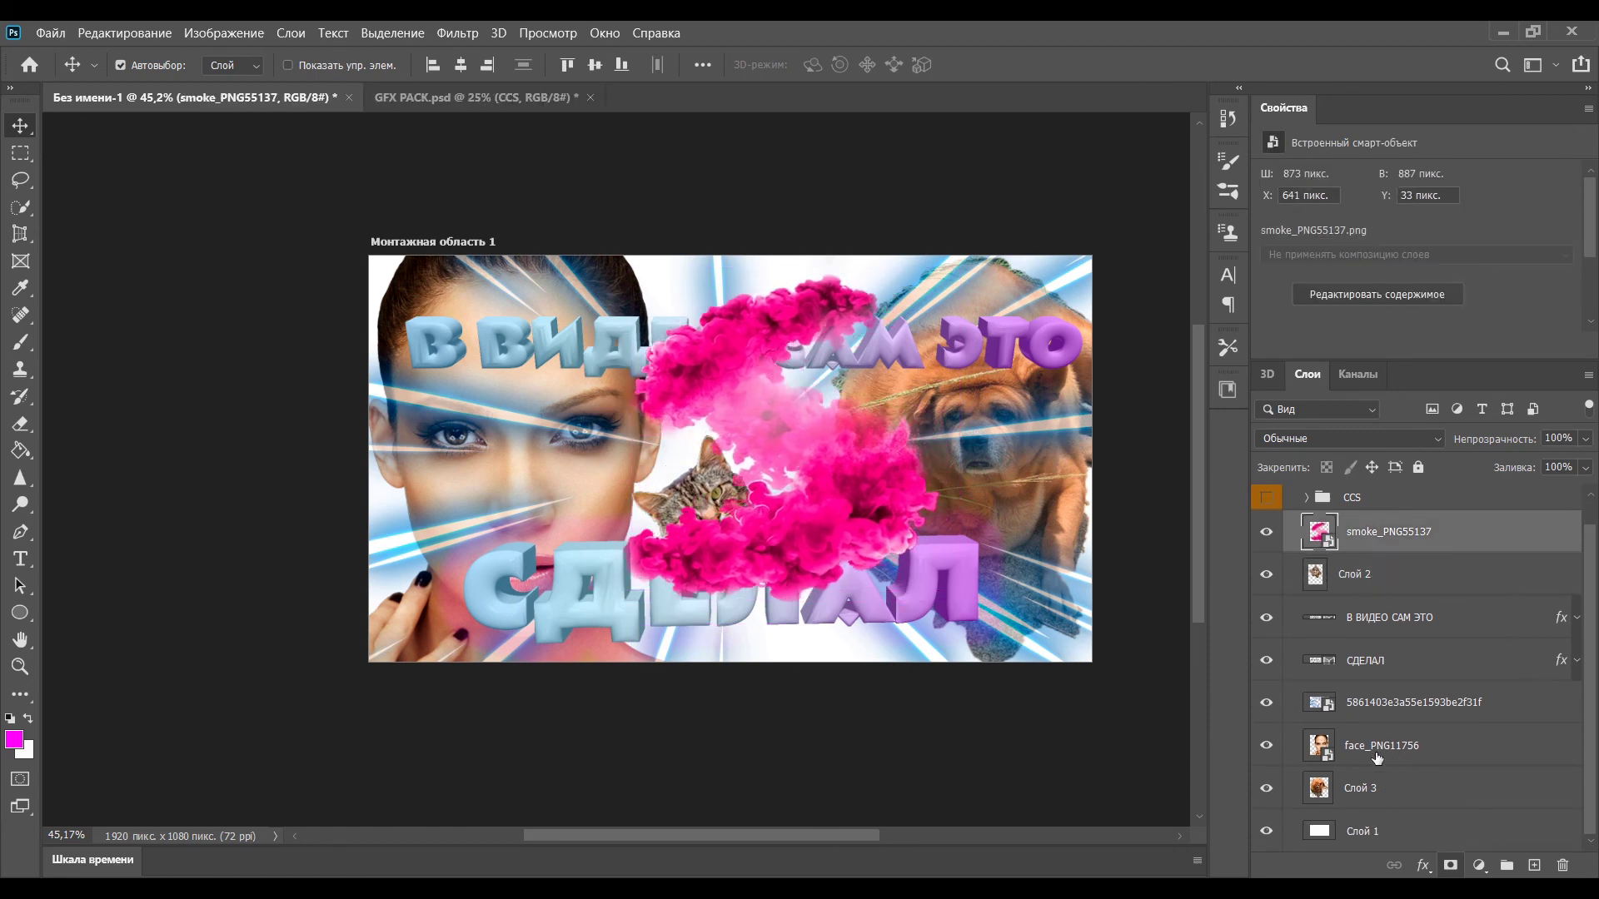
pyautogui.click(921, 592)
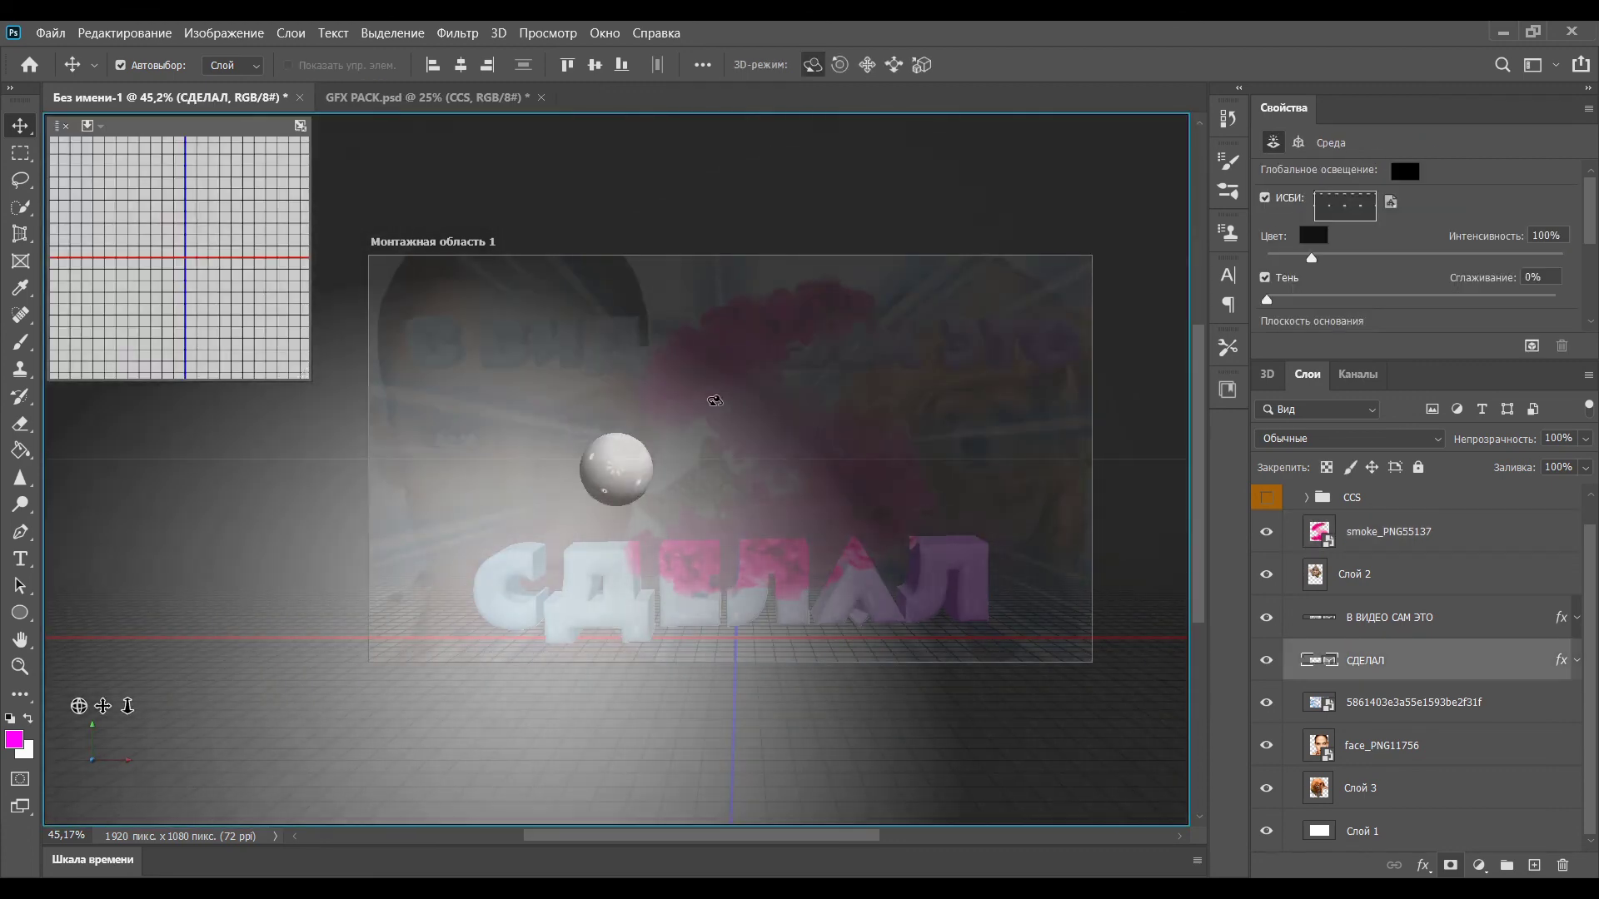
pyautogui.moveTo(714, 400); pyautogui.dragTo(528, 362)
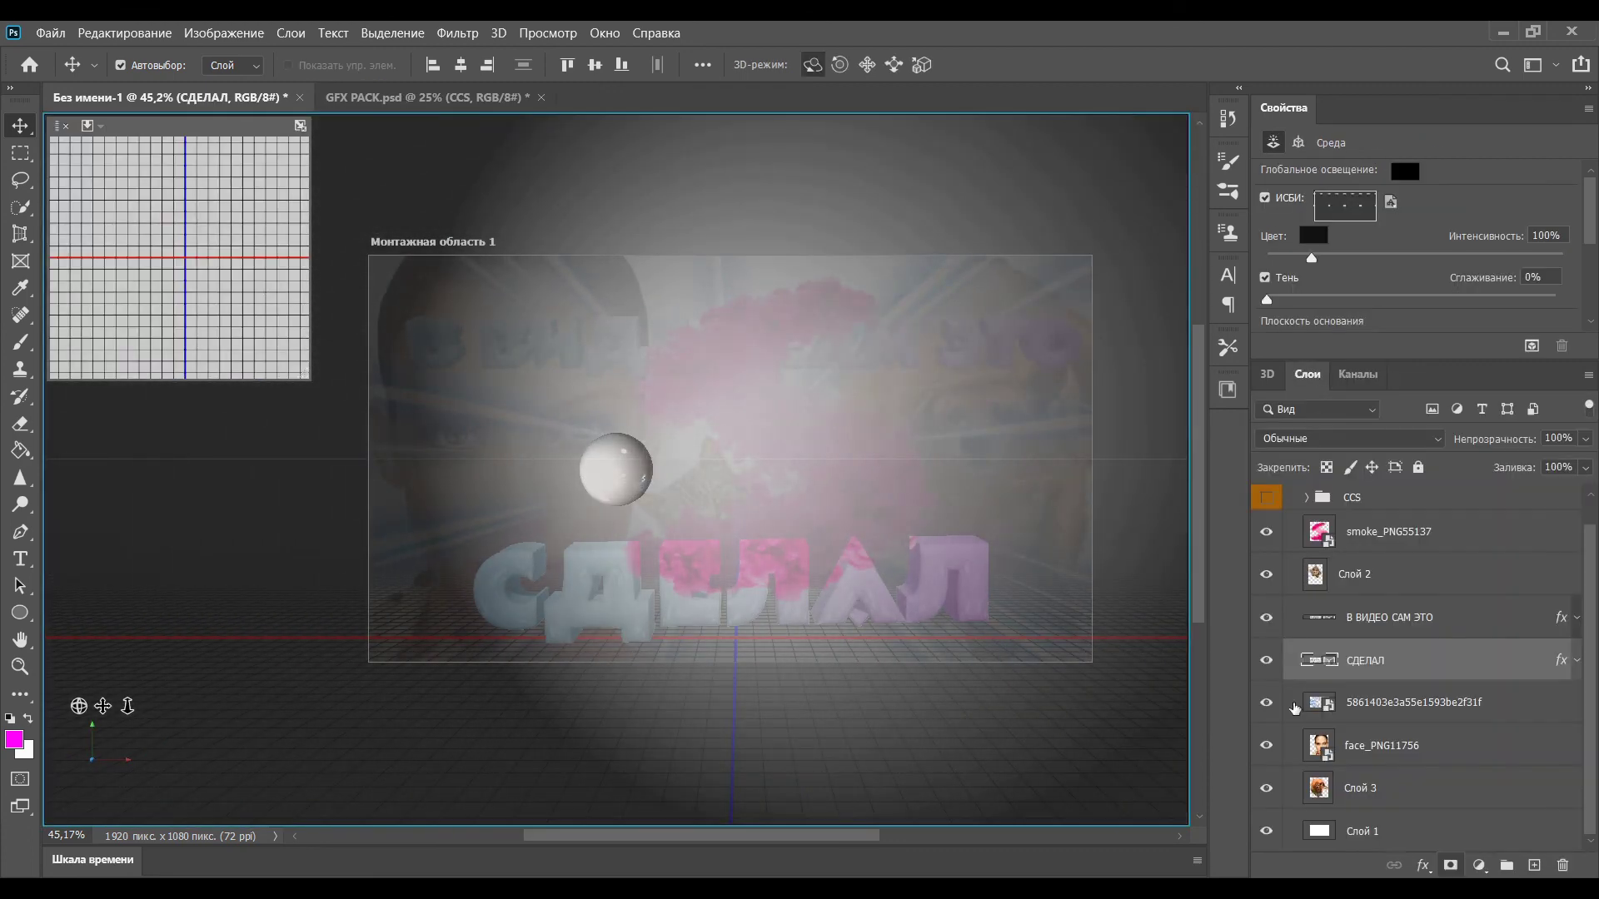
pyautogui.press('m')
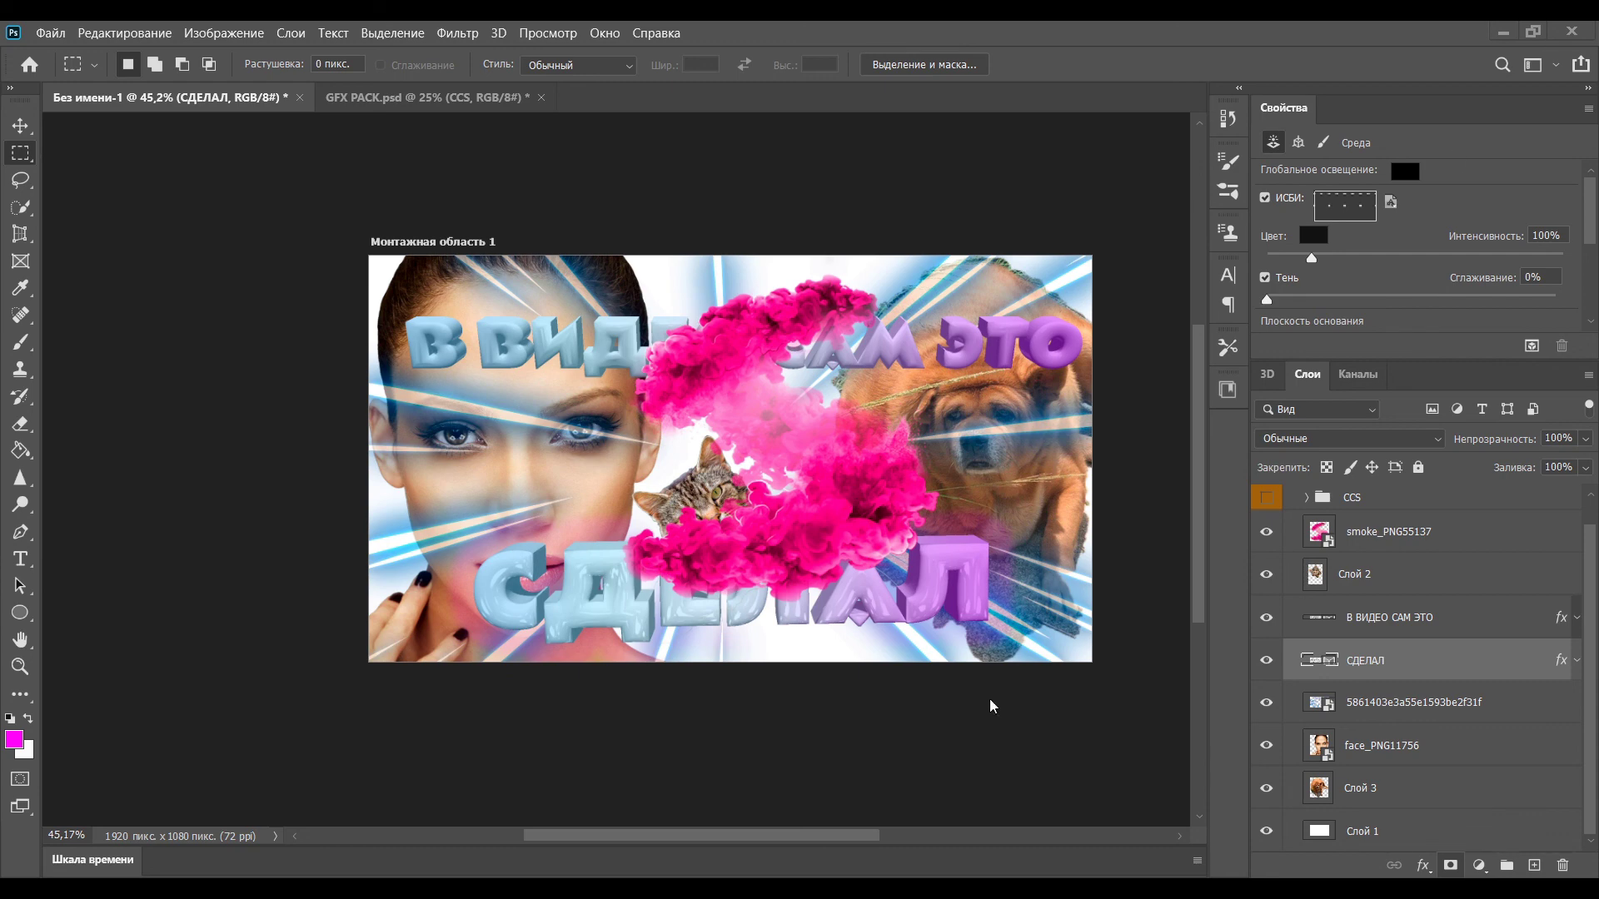
# Place the The-Long-Dark still image across the whole artboard as a background directly above Слой 1.
pyautogui.moveTo(990, 706); pyautogui.dragTo(821, 703)
pyautogui.press('Return')
pyautogui.moveTo(1449, 667); pyautogui.dragTo(1393, 818)
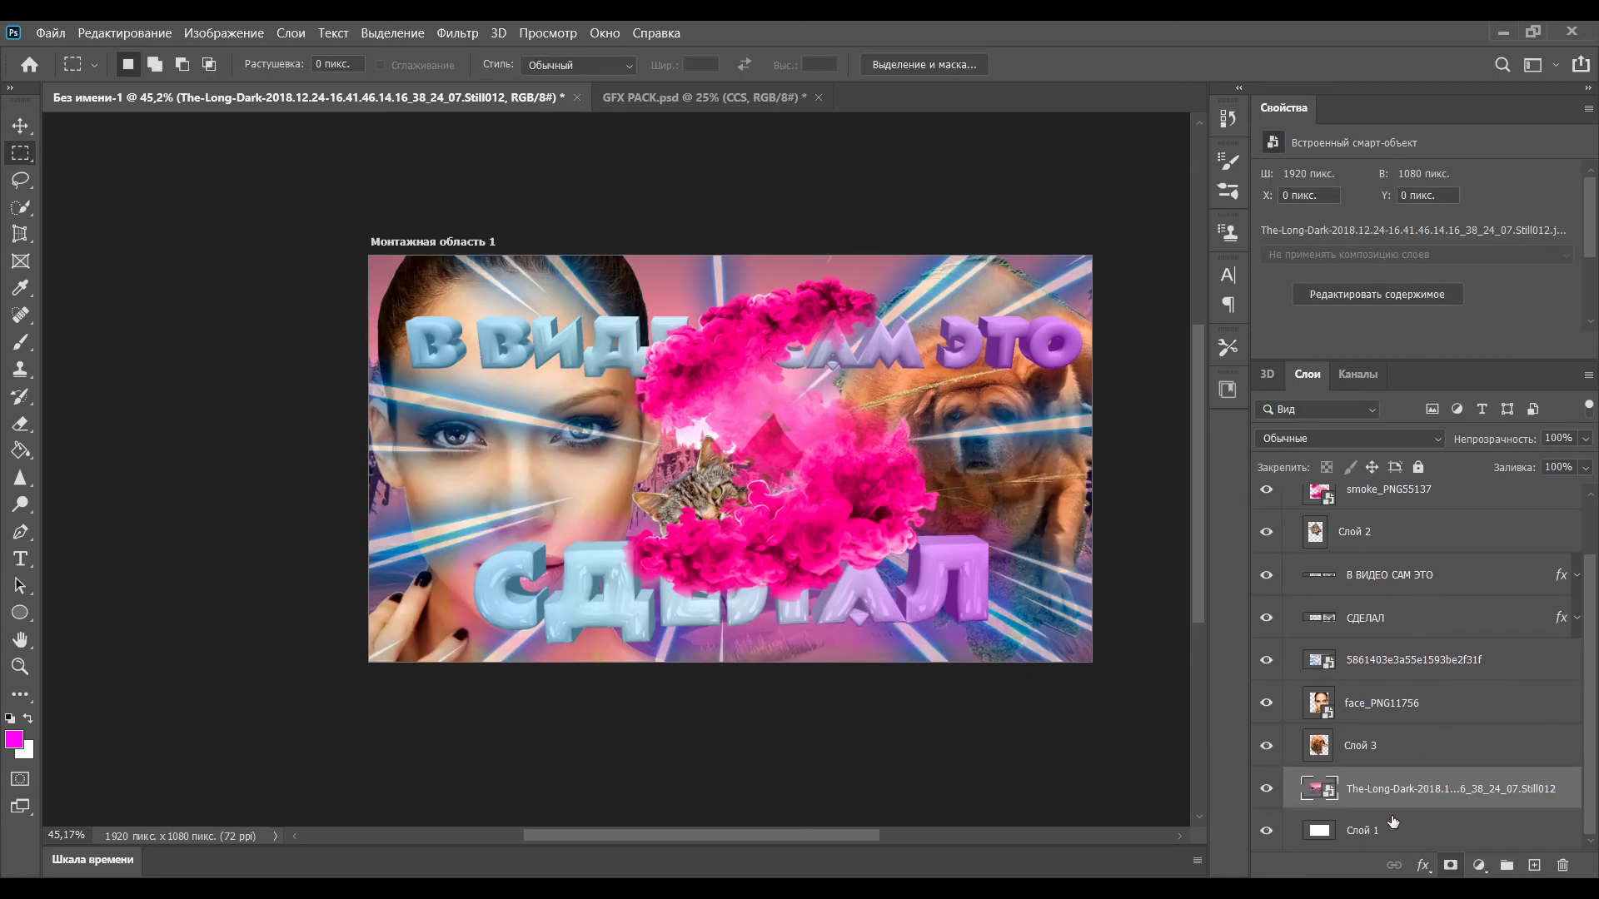
# Set the The-Long-Dark background layer's opacity to 56%.
pyautogui.click(1374, 490)
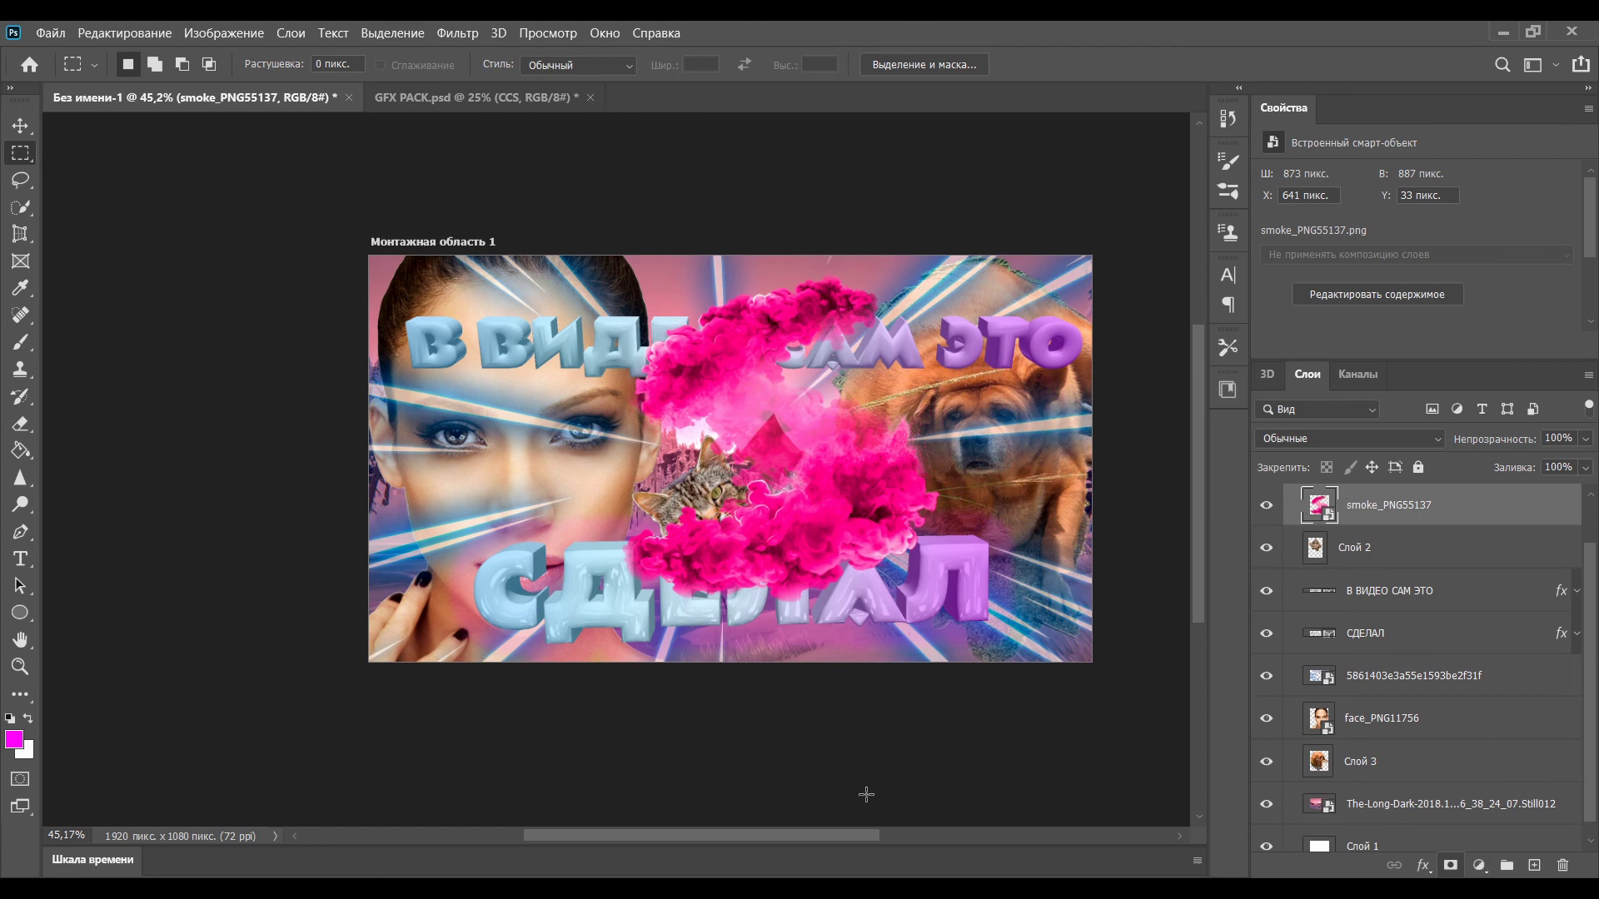
pyautogui.scroll(1, 1141, 653)
pyautogui.scroll(-1, 1378, 795)
pyautogui.click(1378, 792)
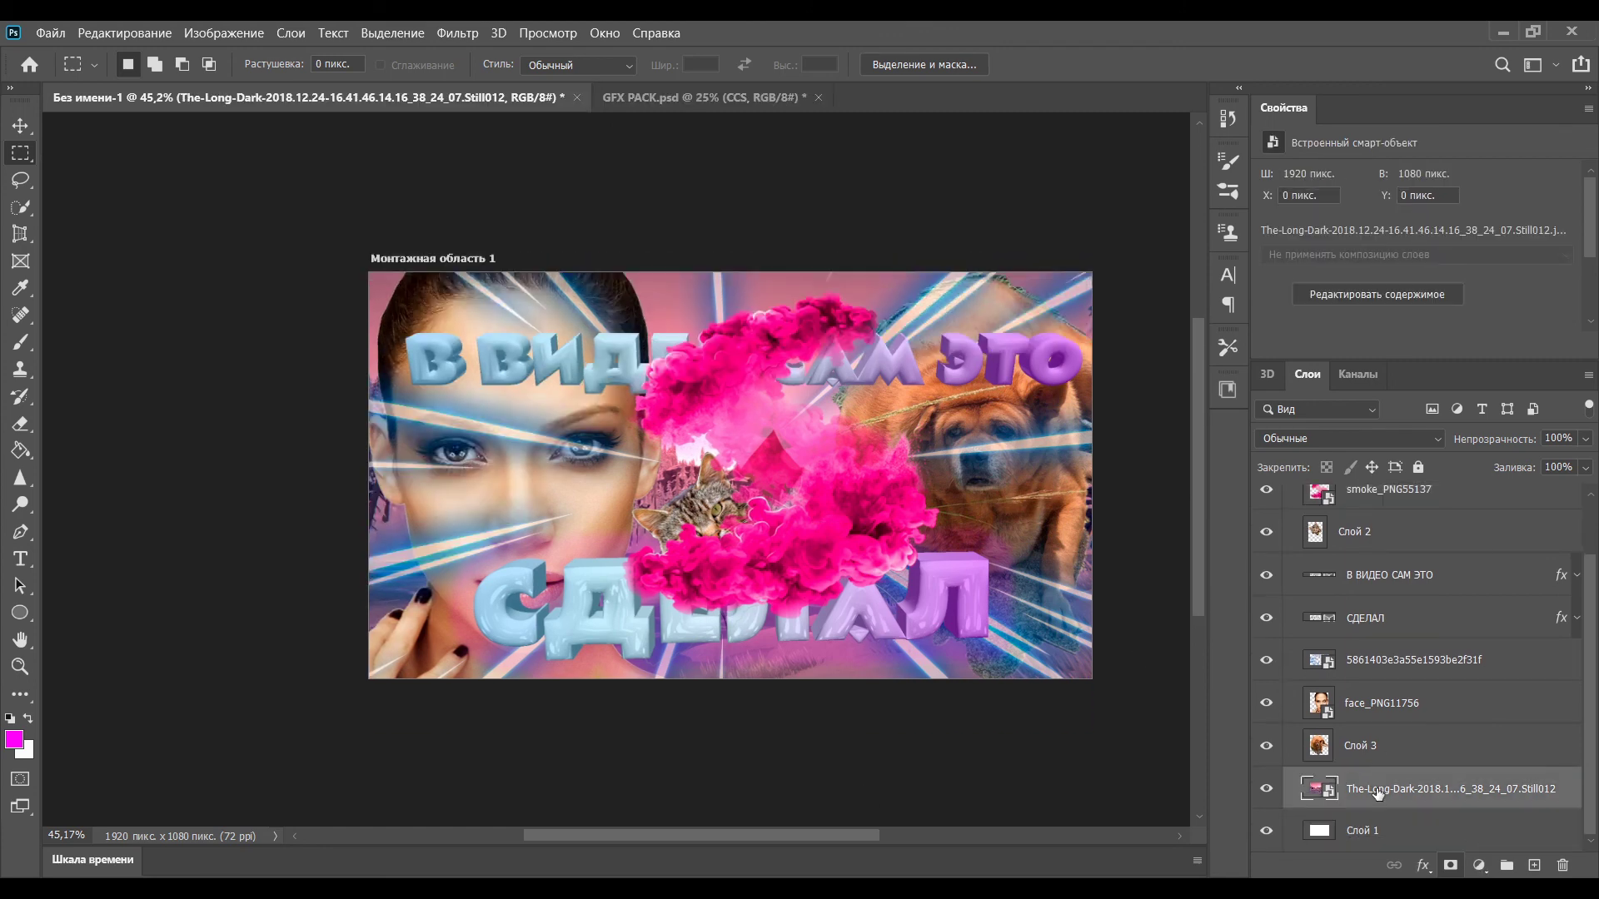
pyautogui.click(1149, 24)
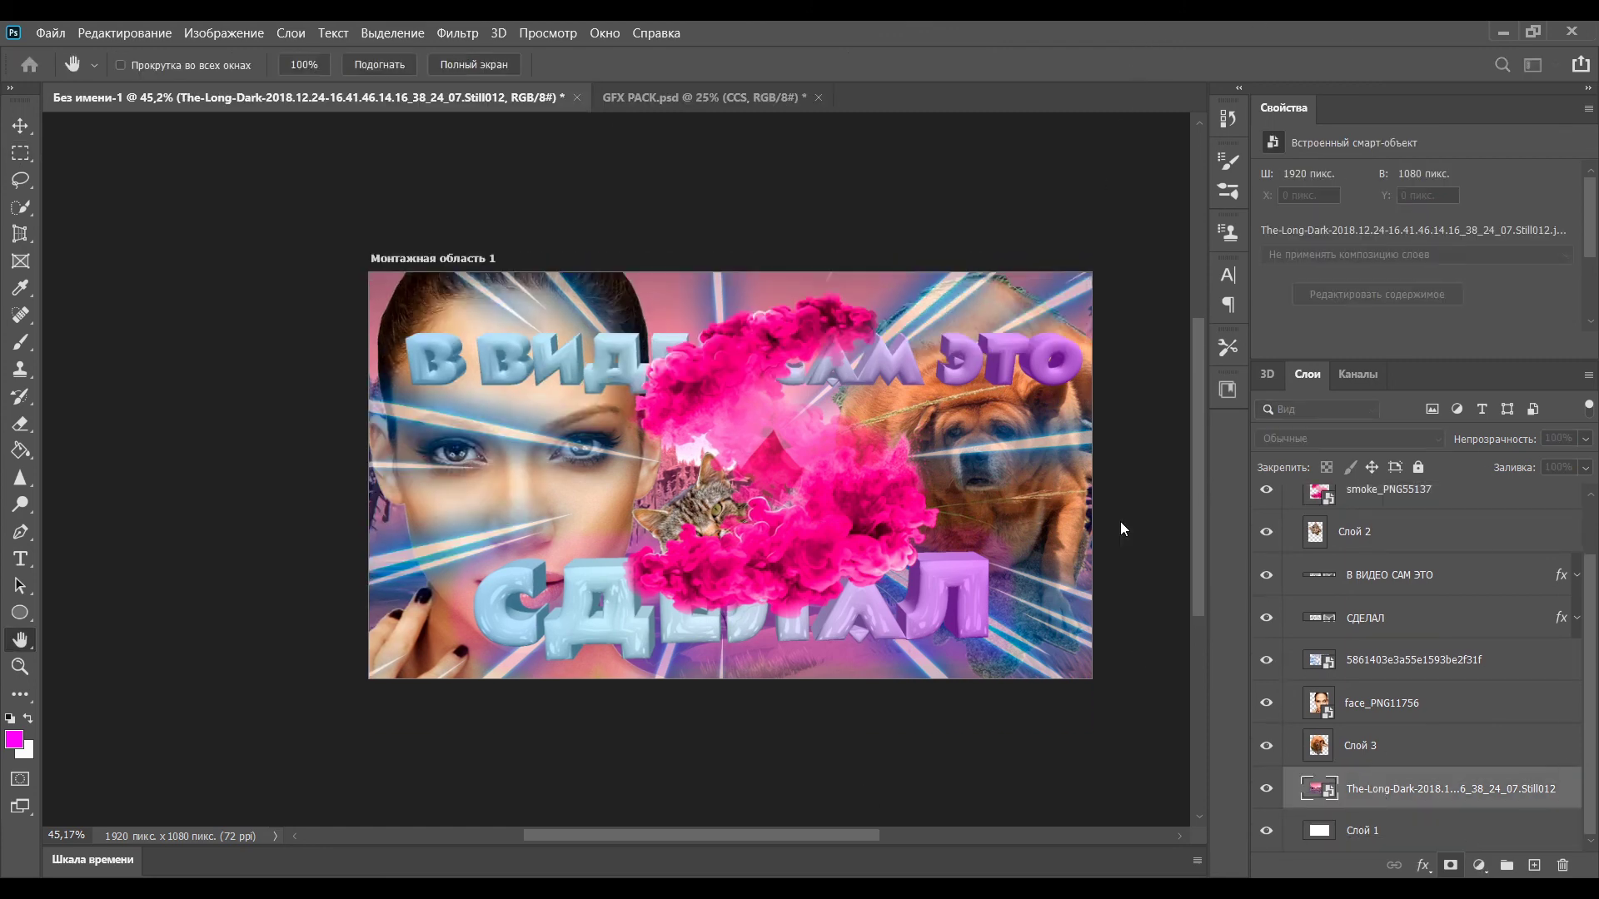
pyautogui.moveTo(1124, 475); pyautogui.dragTo(1073, 475)
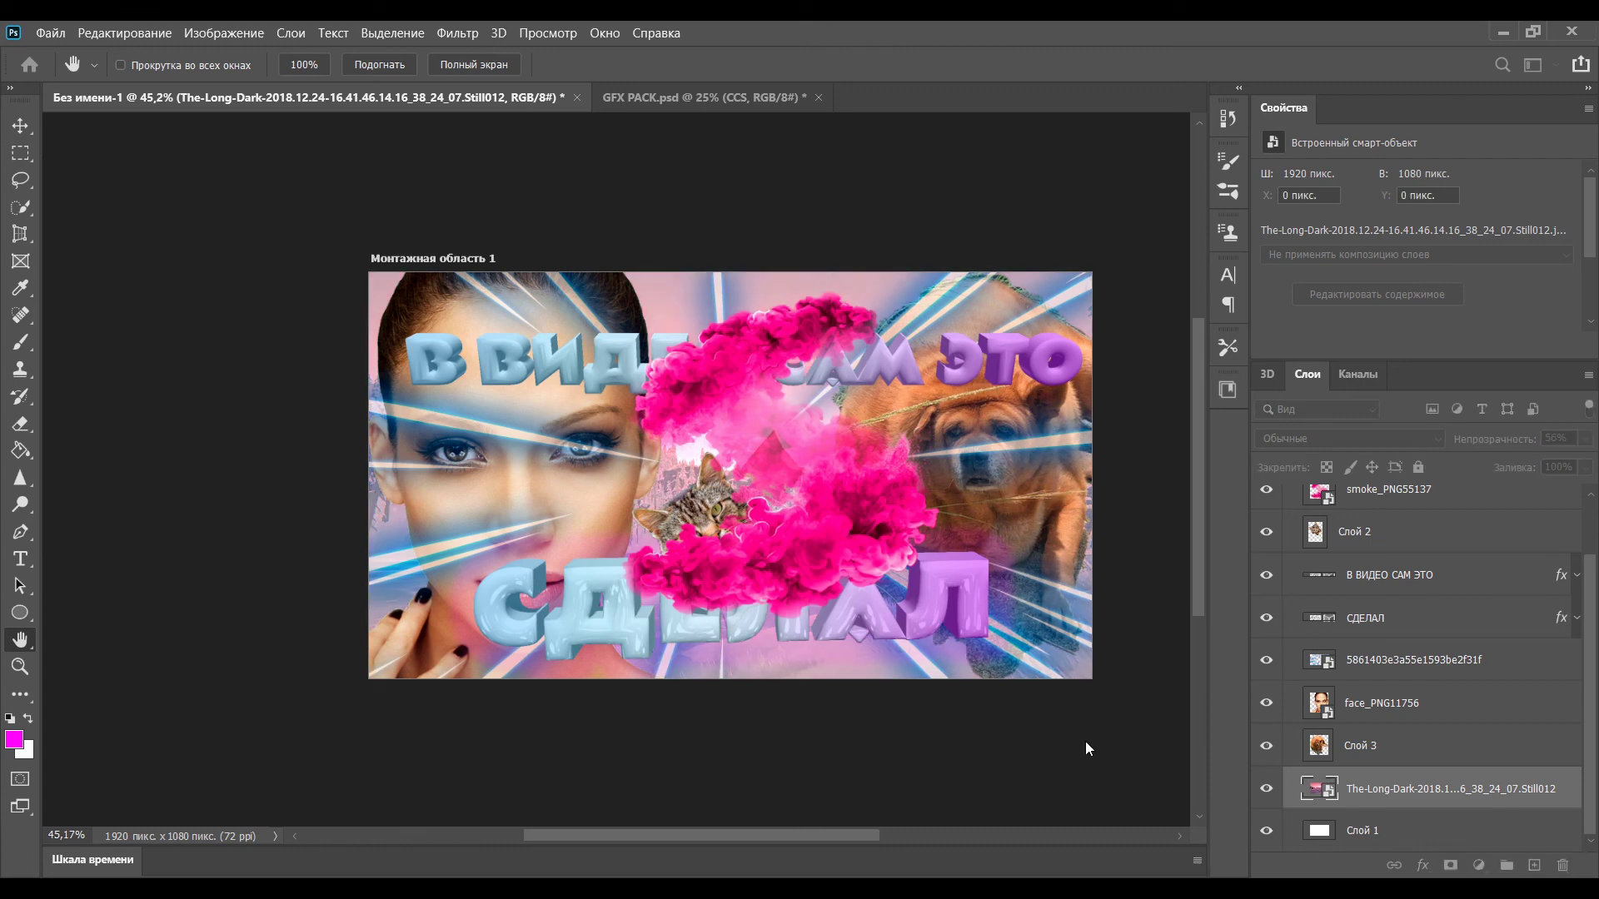
pyautogui.click(1351, 313)
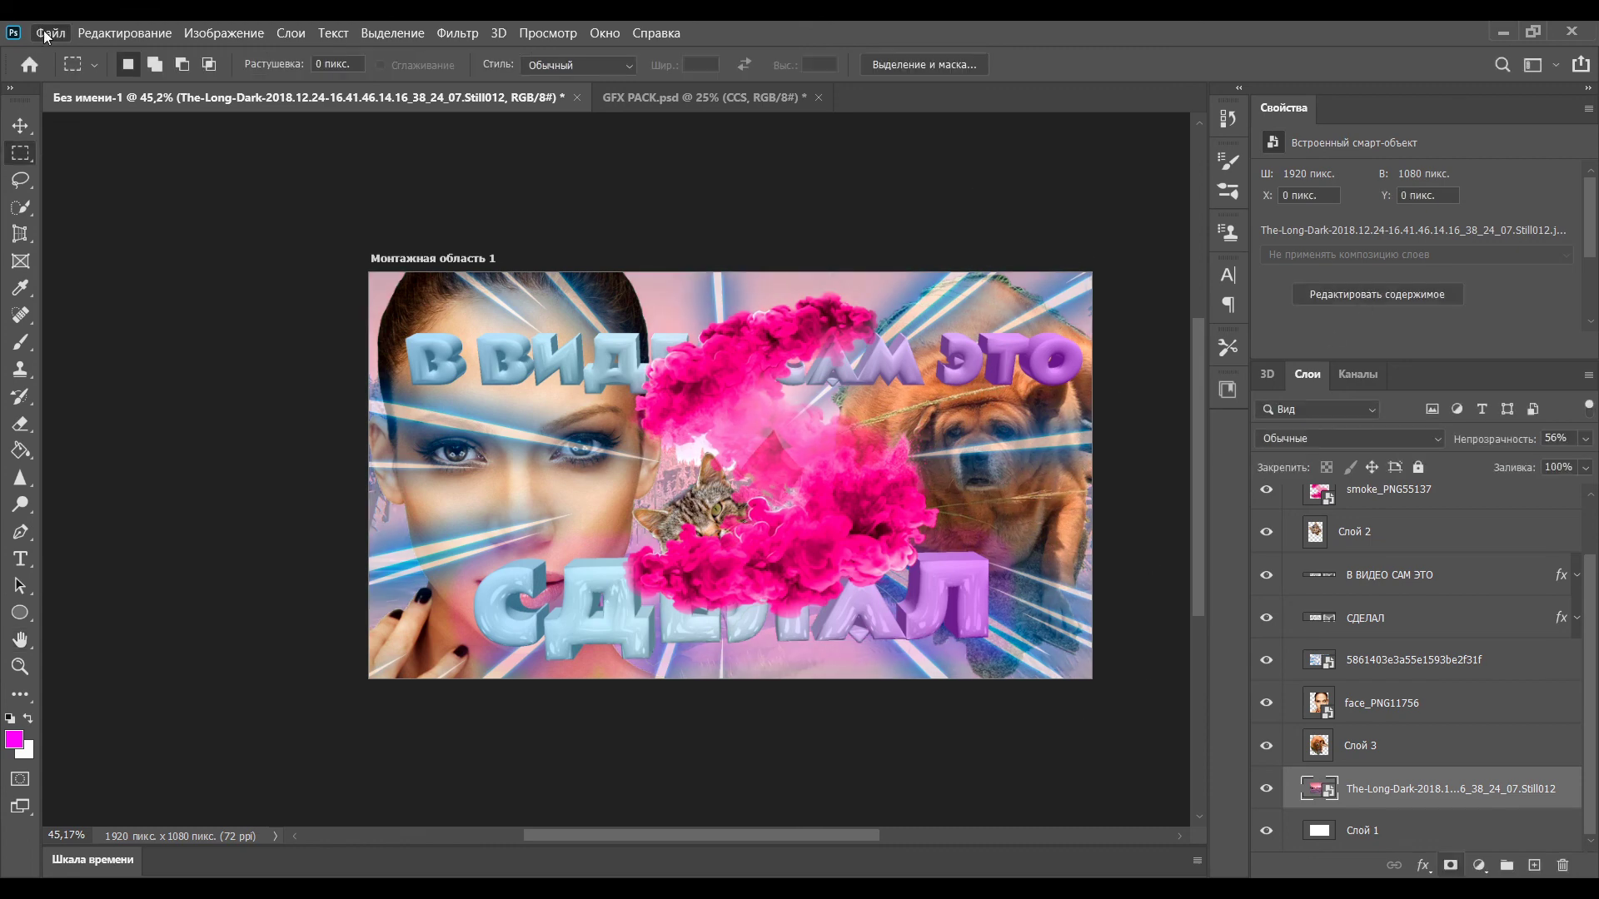